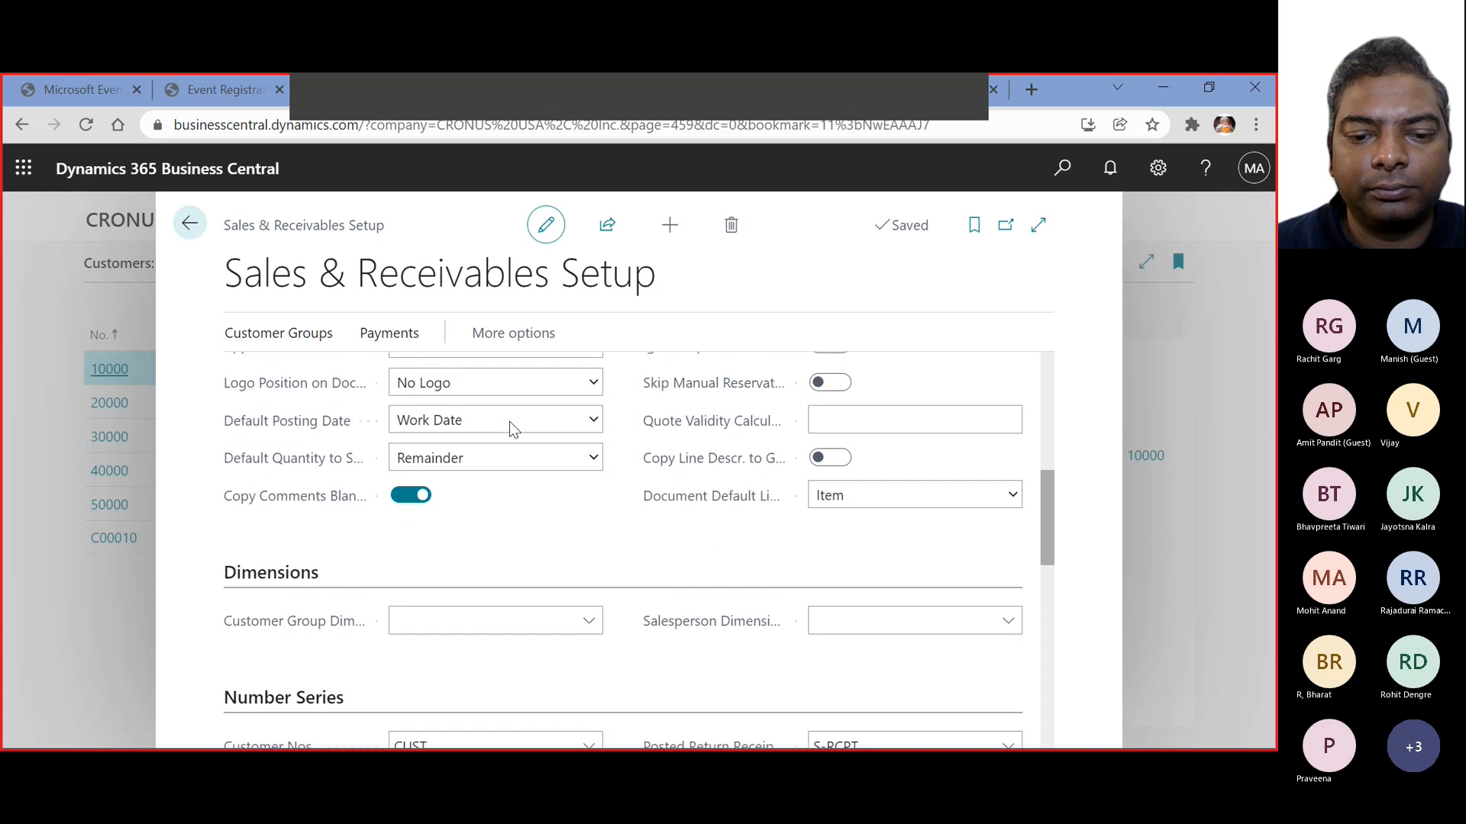
Examine the number series, background posting and archiving settings in Sales & Receivables Setup, and close the page
{"action": "scroll", "coordinate": [510, 422], "scroll_direction": "down", "scroll_amount": 3}
{"action": "scroll", "coordinate": [503, 453], "scroll_direction": "down", "scroll_amount": 2}
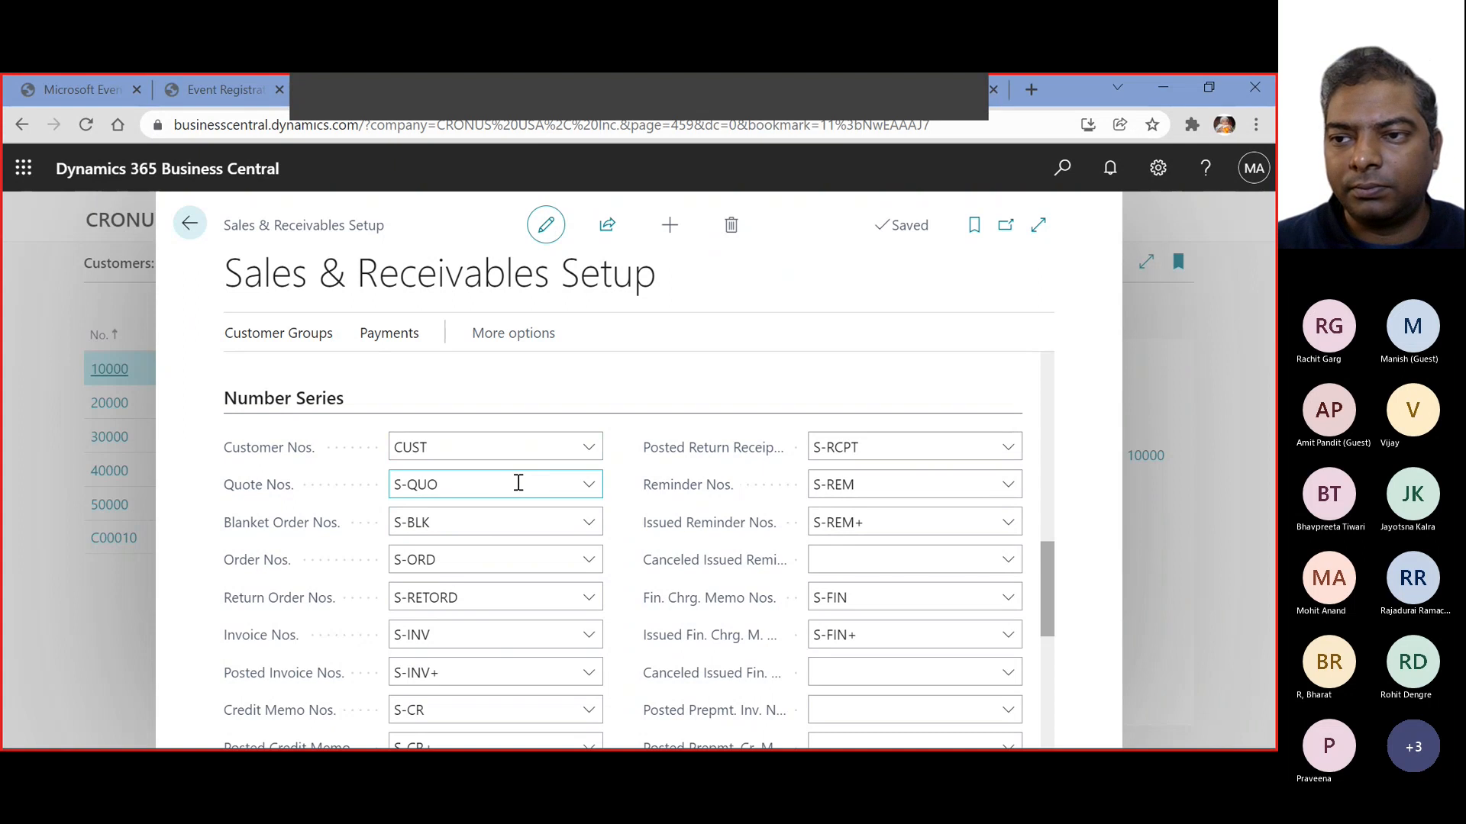
{"action": "scroll", "coordinate": [518, 483], "scroll_direction": "down", "scroll_amount": 4}
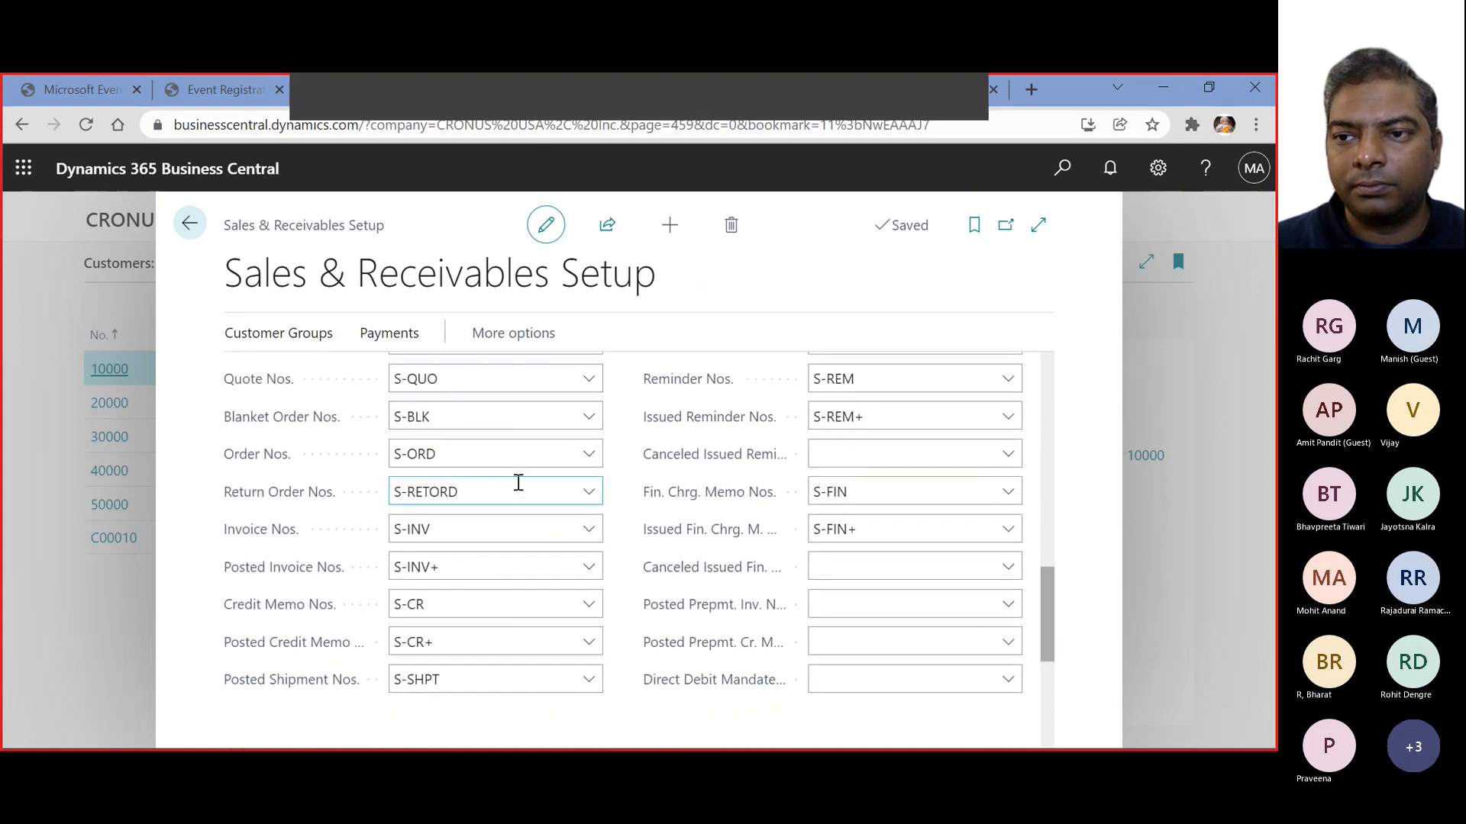
{"action": "scroll", "coordinate": [518, 482], "scroll_direction": "down", "scroll_amount": 3}
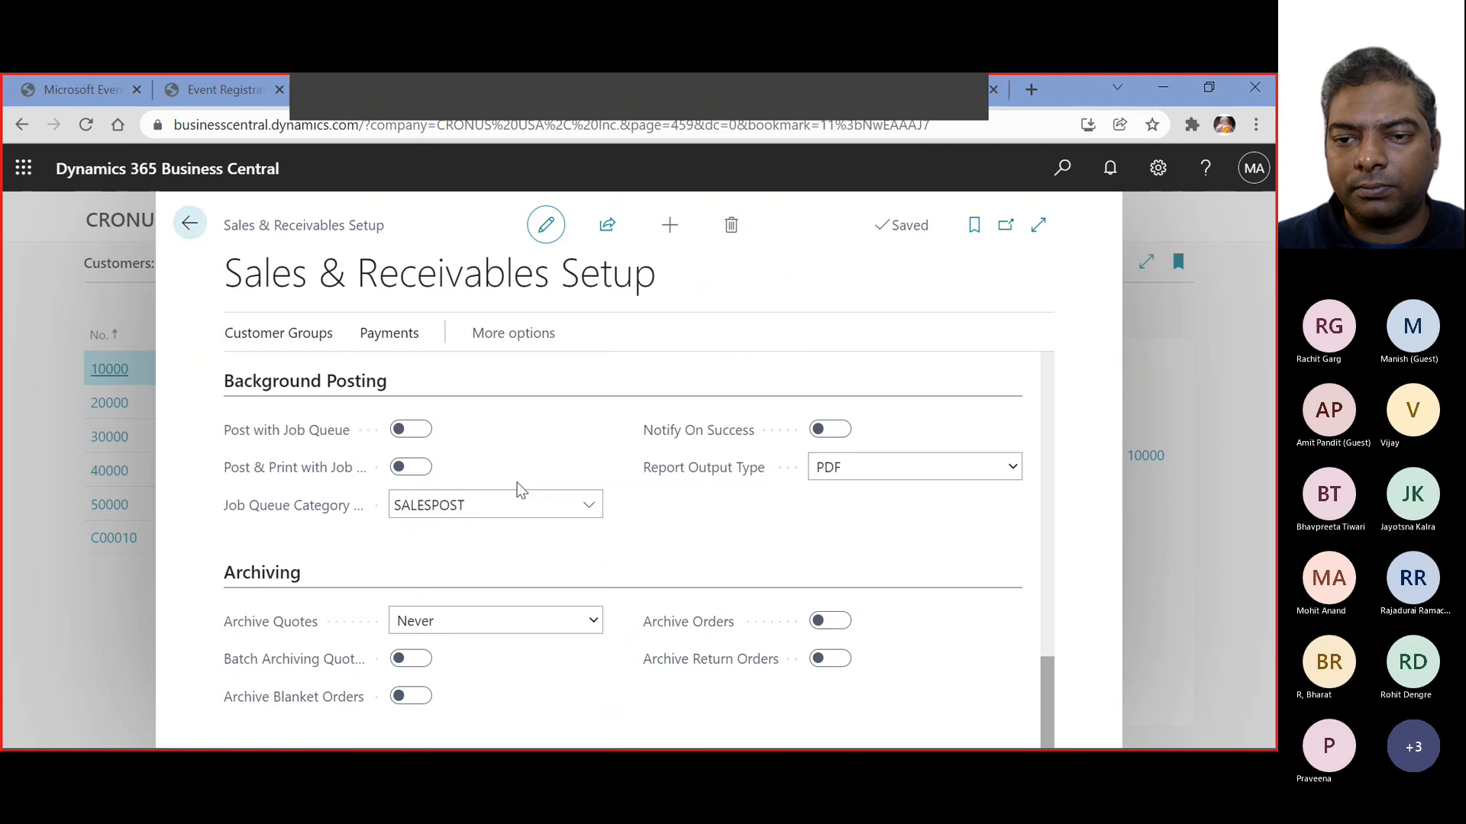
{"action": "scroll", "coordinate": [518, 488], "scroll_direction": "up", "scroll_amount": 2}
{"action": "scroll", "coordinate": [518, 489], "scroll_direction": "down", "scroll_amount": 2}
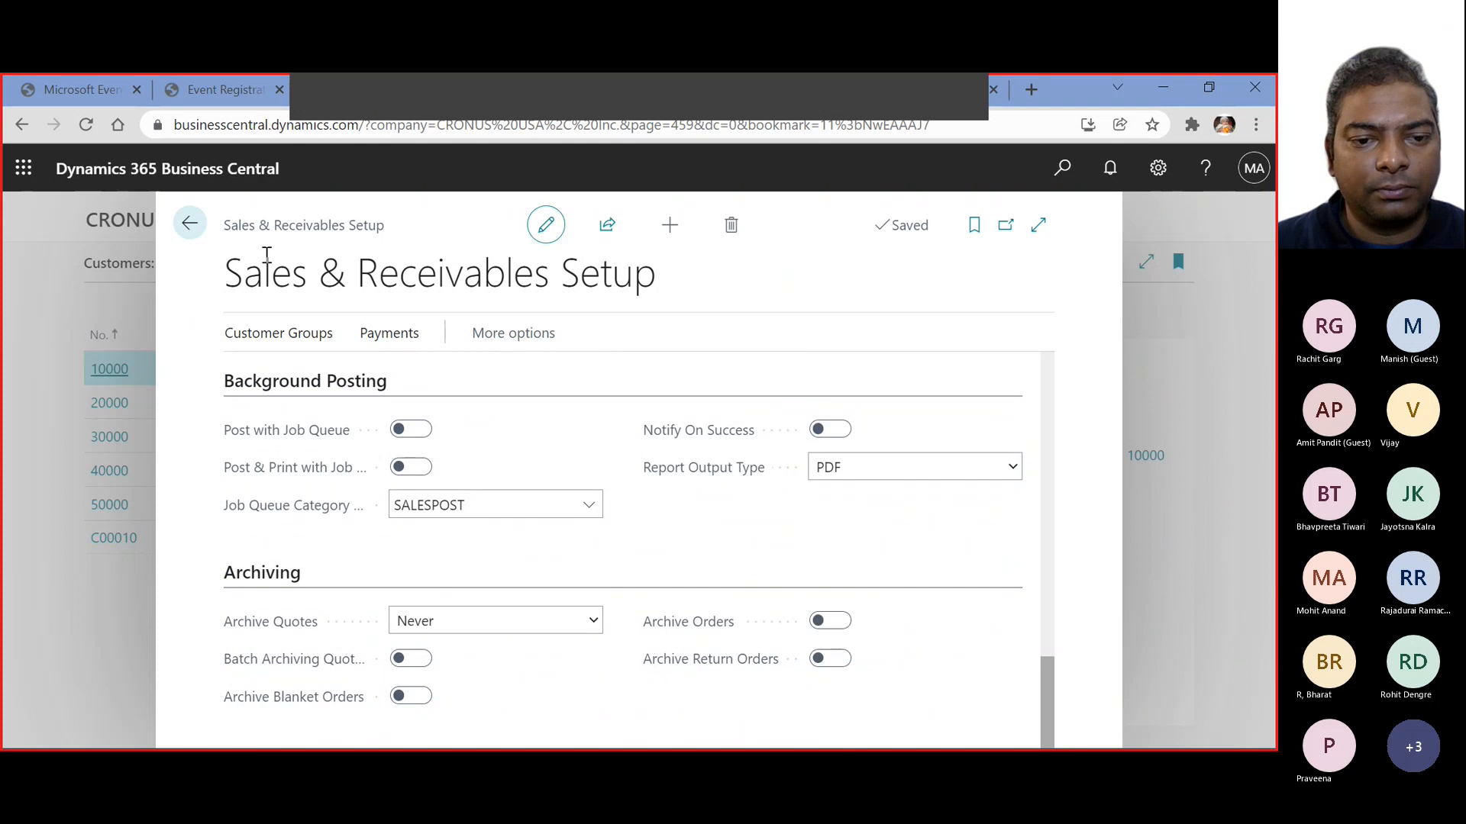
{"action": "left_click", "coordinate": [189, 225]}
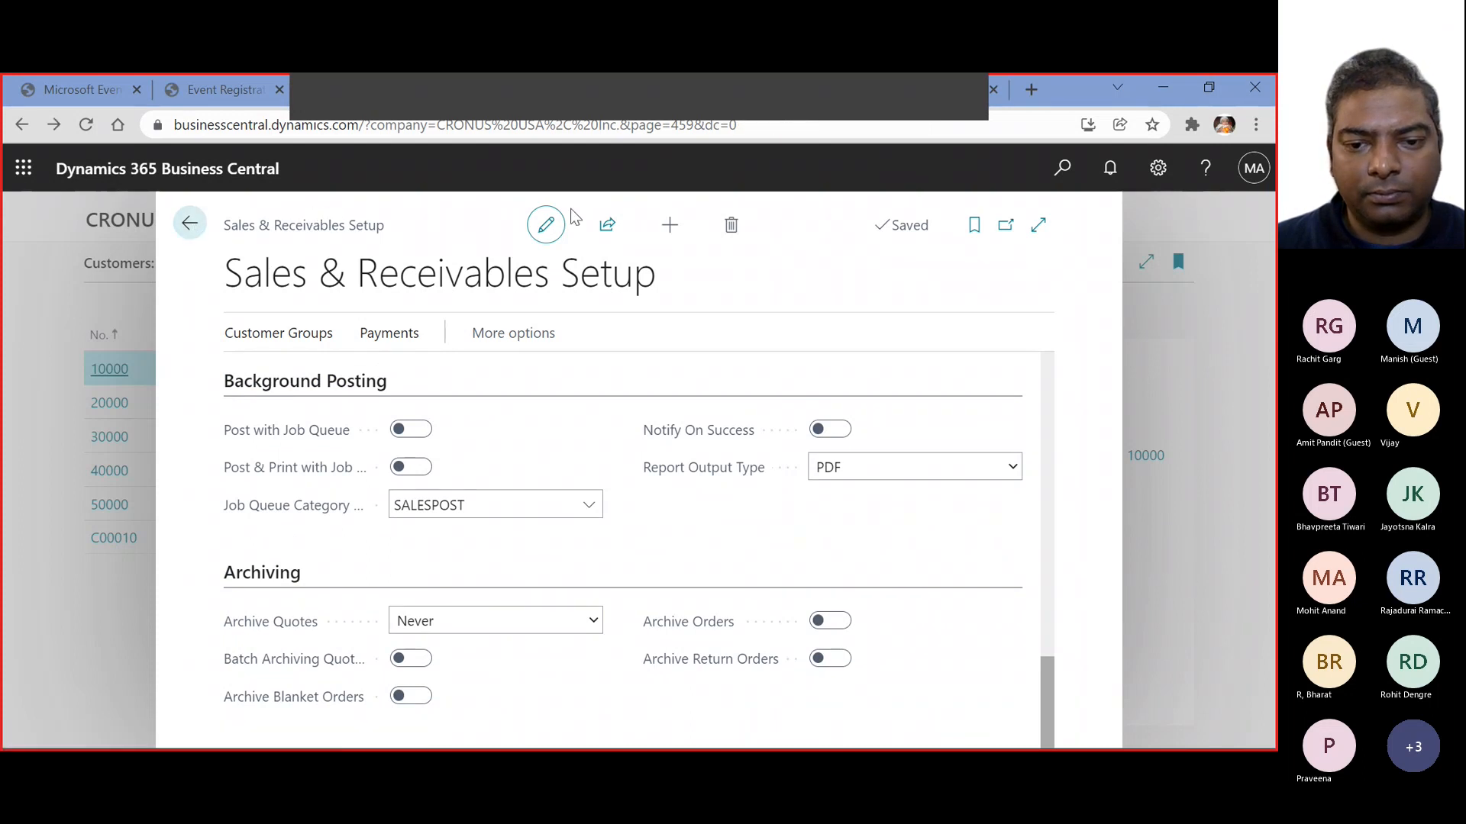
Search for "general ledger se" and open the General Ledger Setup page
{"action": "left_click", "coordinate": [1064, 166]}
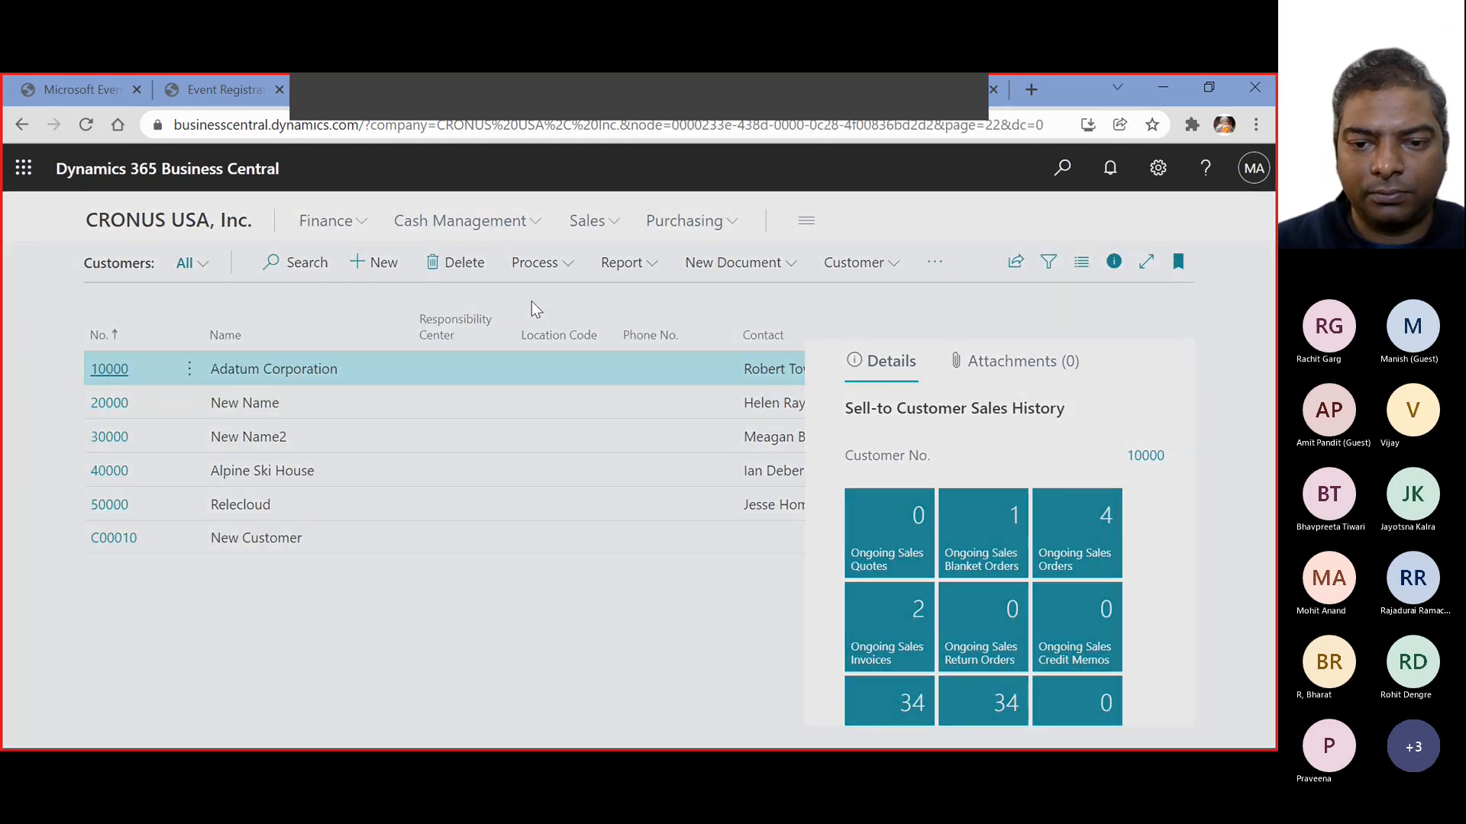
{"action": "type", "text": "gen"}
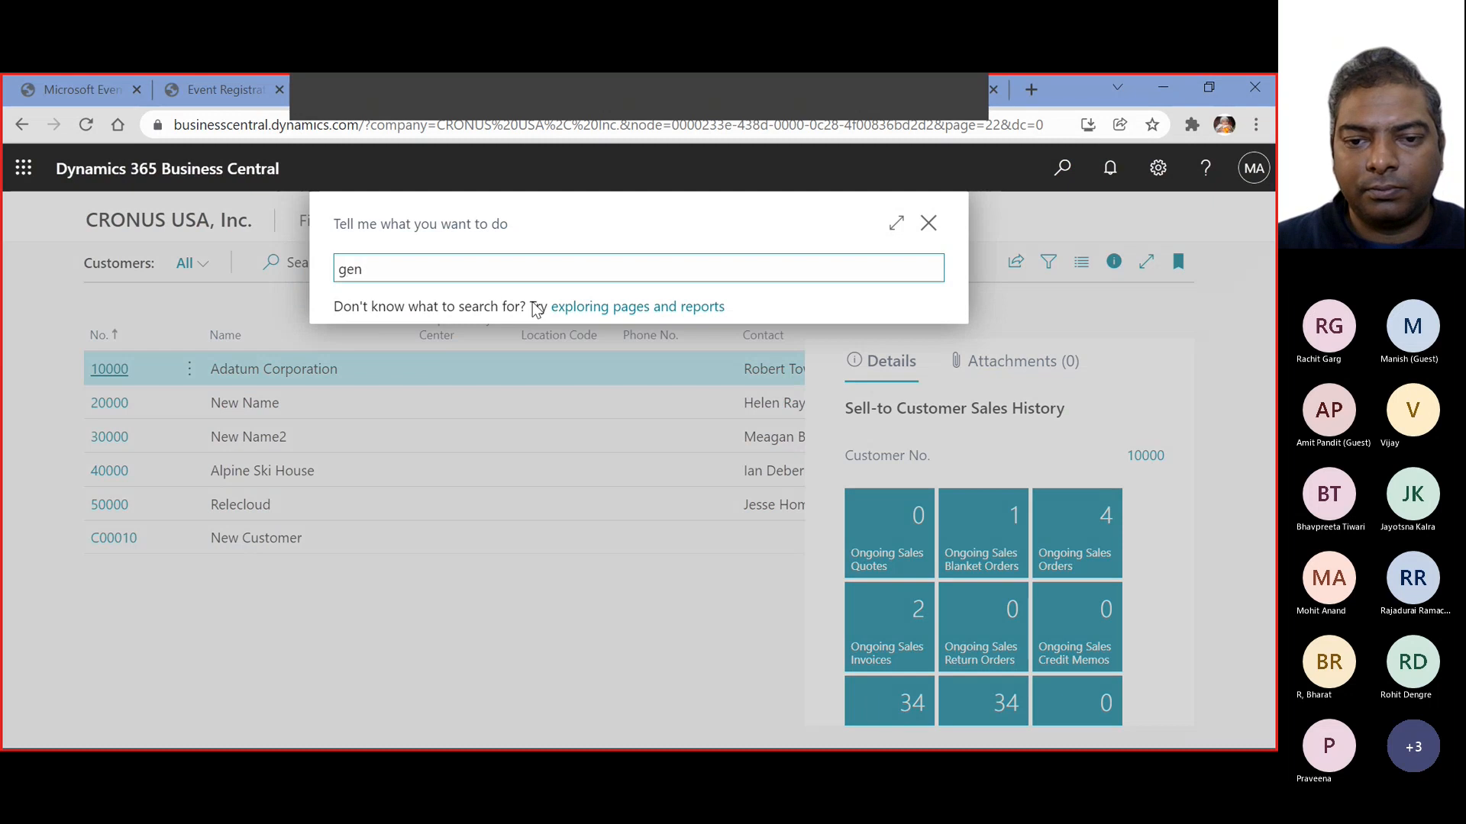
{"action": "type", "text": "eral led"}
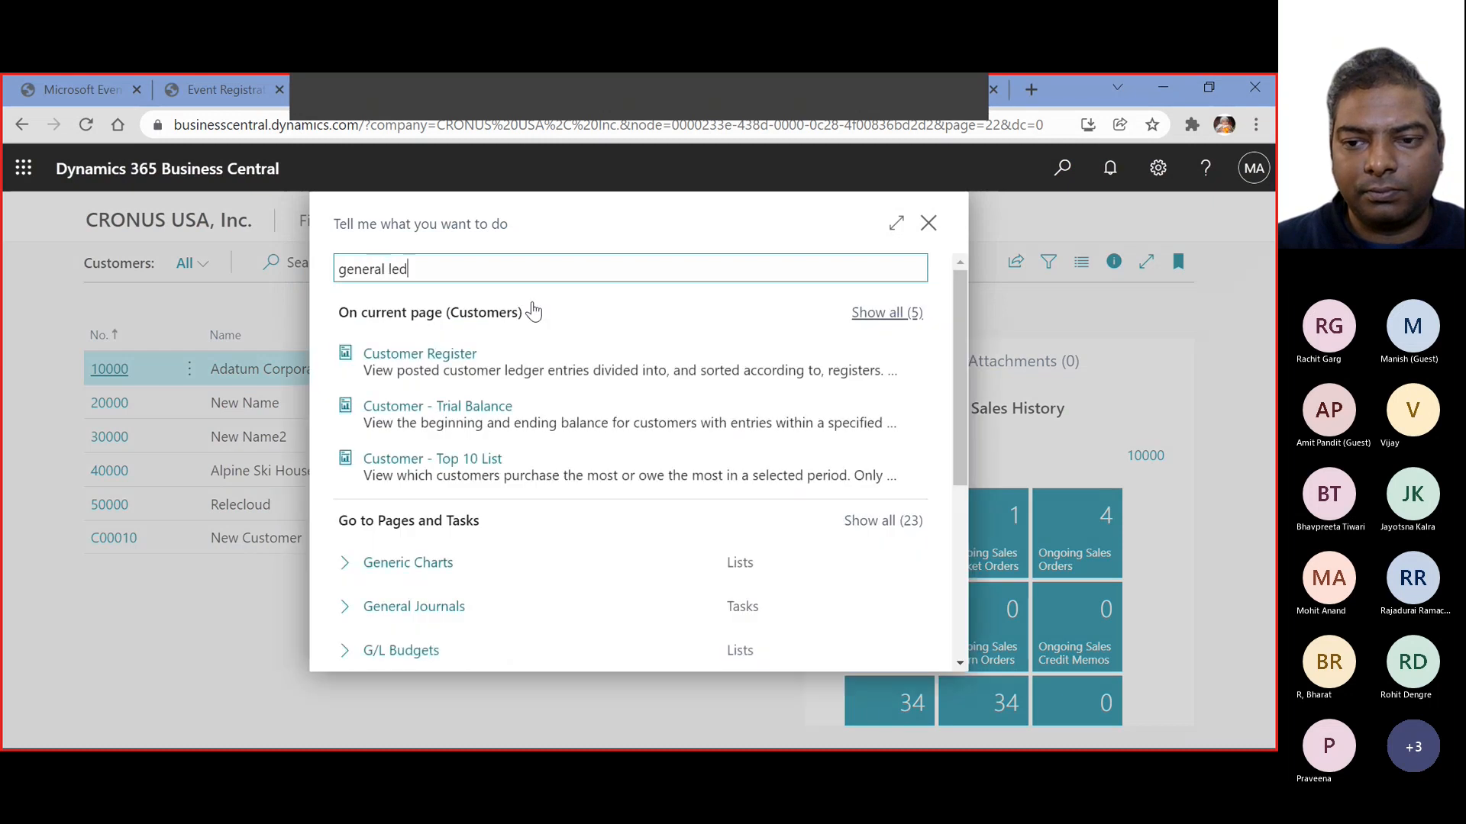
{"action": "type", "text": "ger se"}
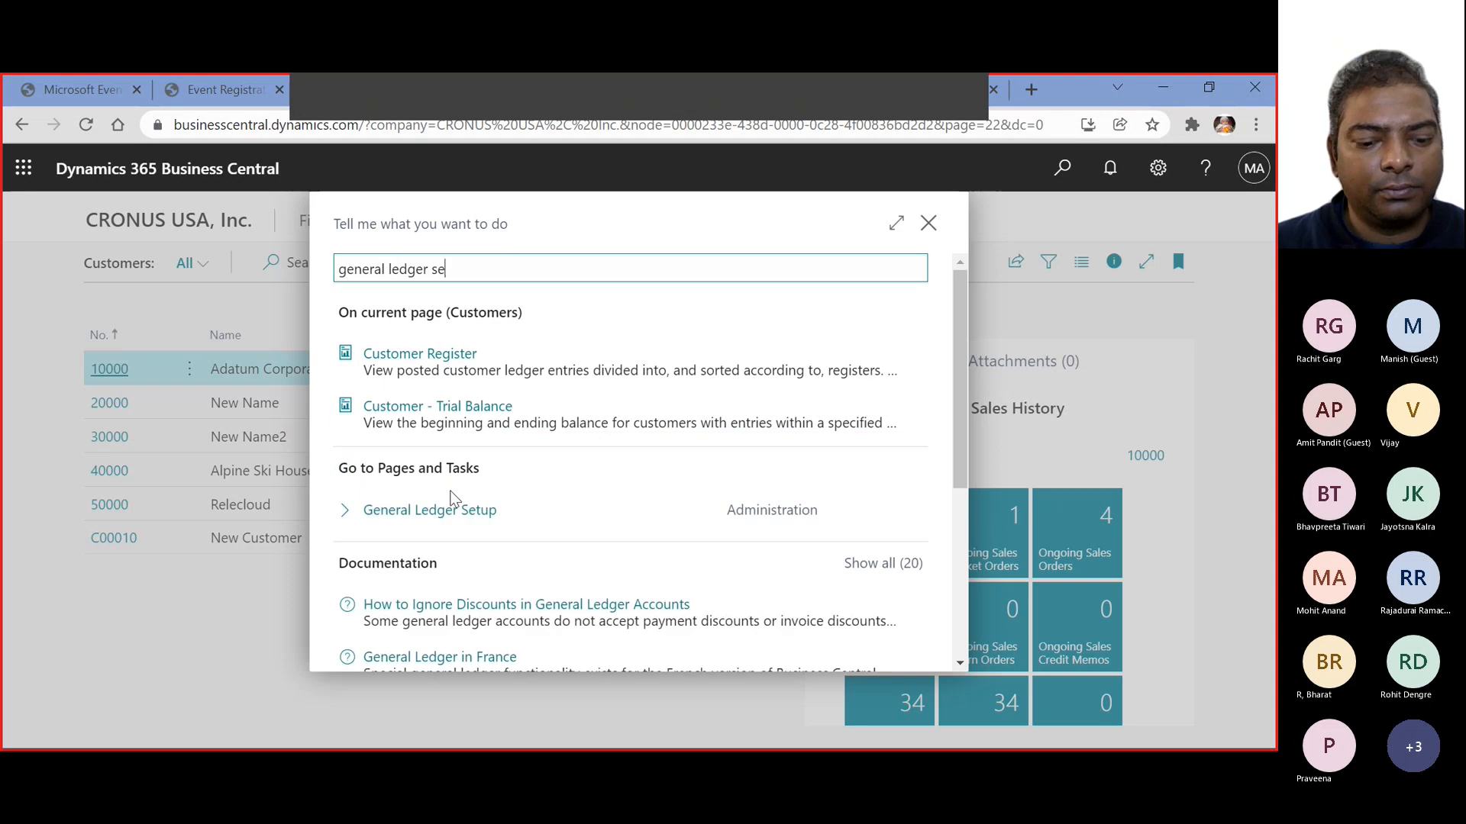
{"action": "left_click", "coordinate": [447, 512]}
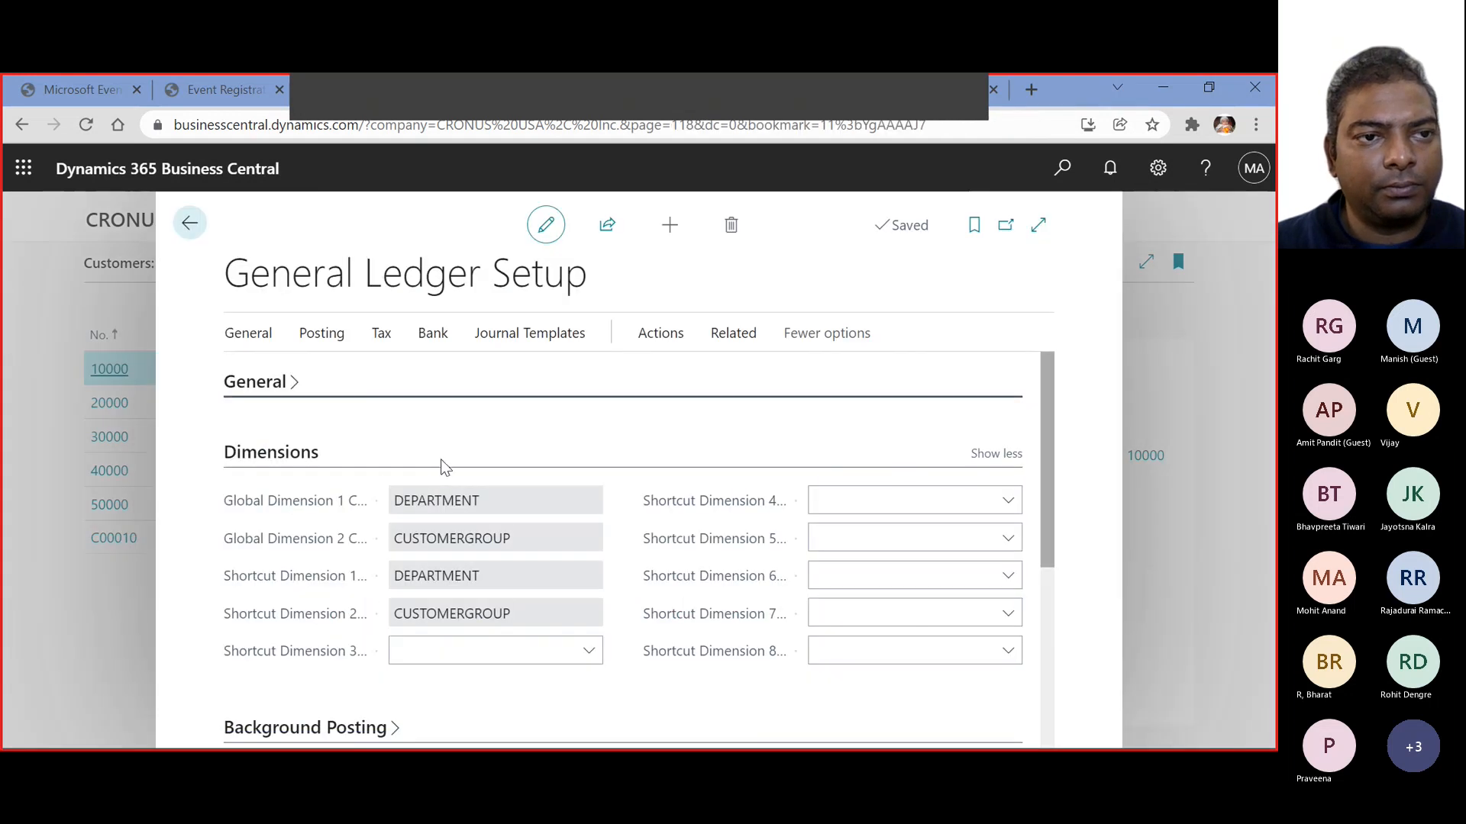
Examine the payment tolerance percentage and maximum payment tolerance in the Application section of General Ledger Setup, and return to the customer list
{"action": "scroll", "coordinate": [441, 460], "scroll_direction": "down", "scroll_amount": 4}
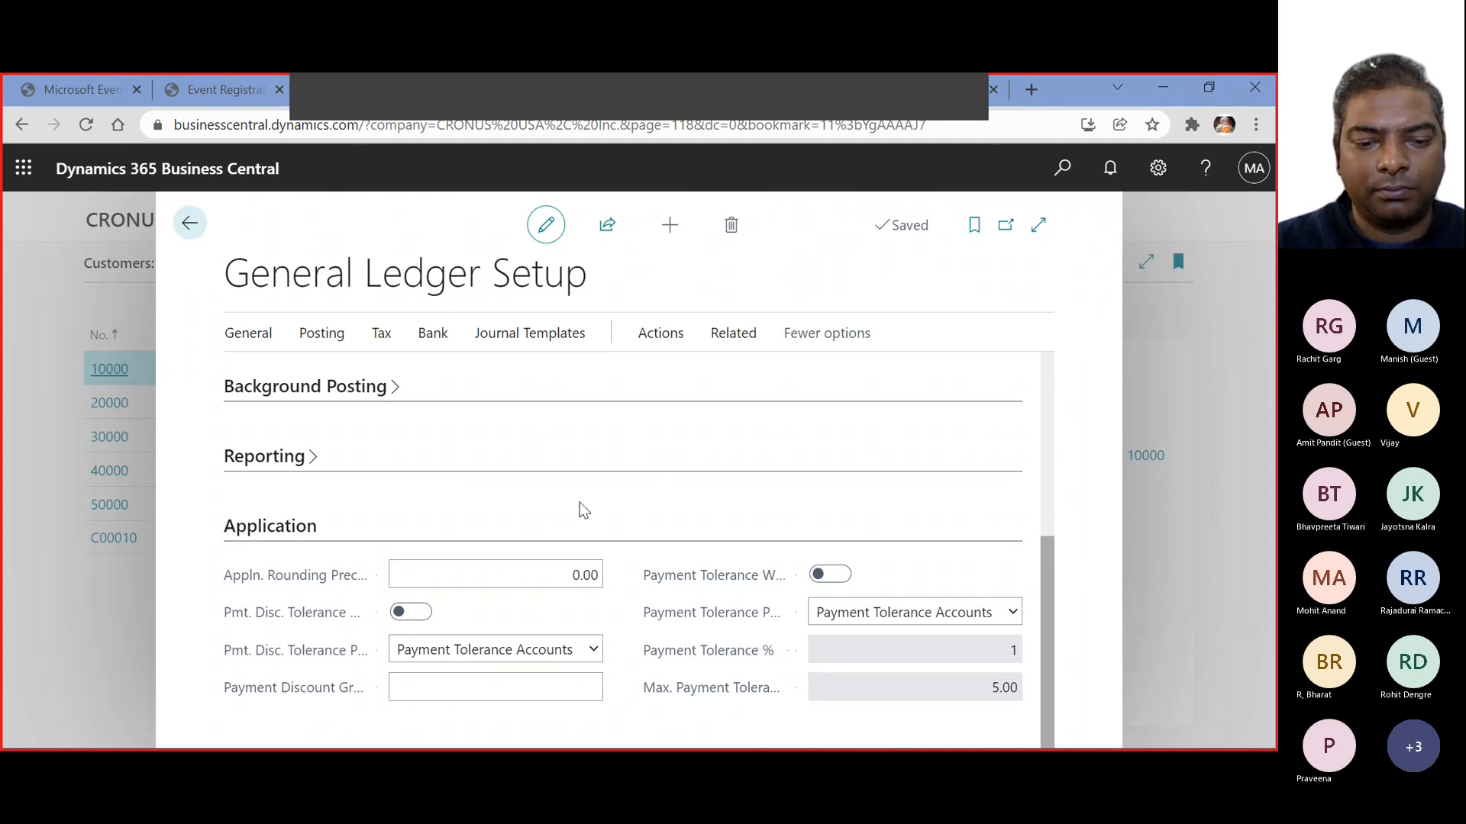
{"action": "mouse_move", "coordinate": [773, 660]}
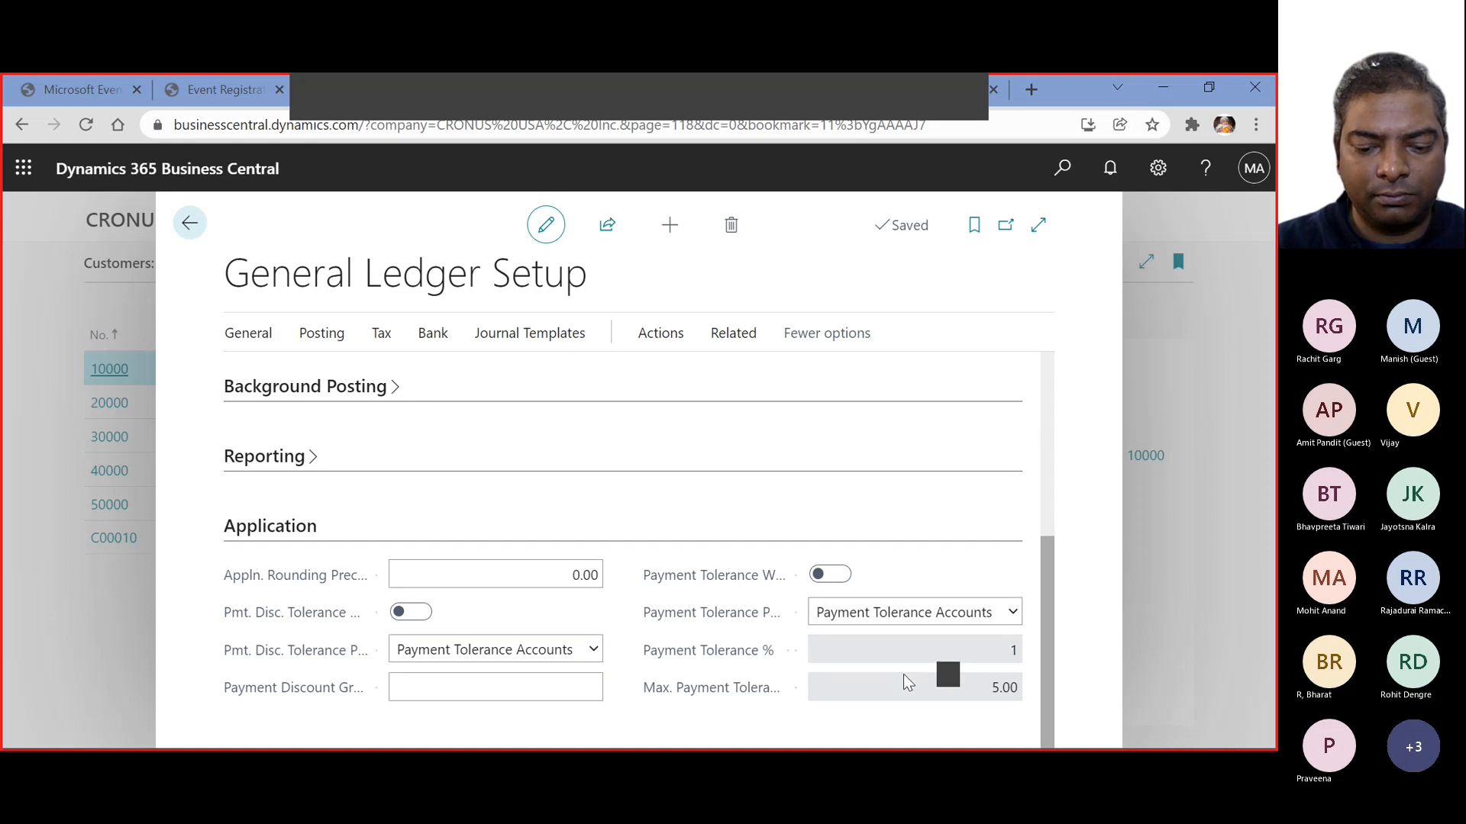
{"action": "mouse_move", "coordinate": [787, 708]}
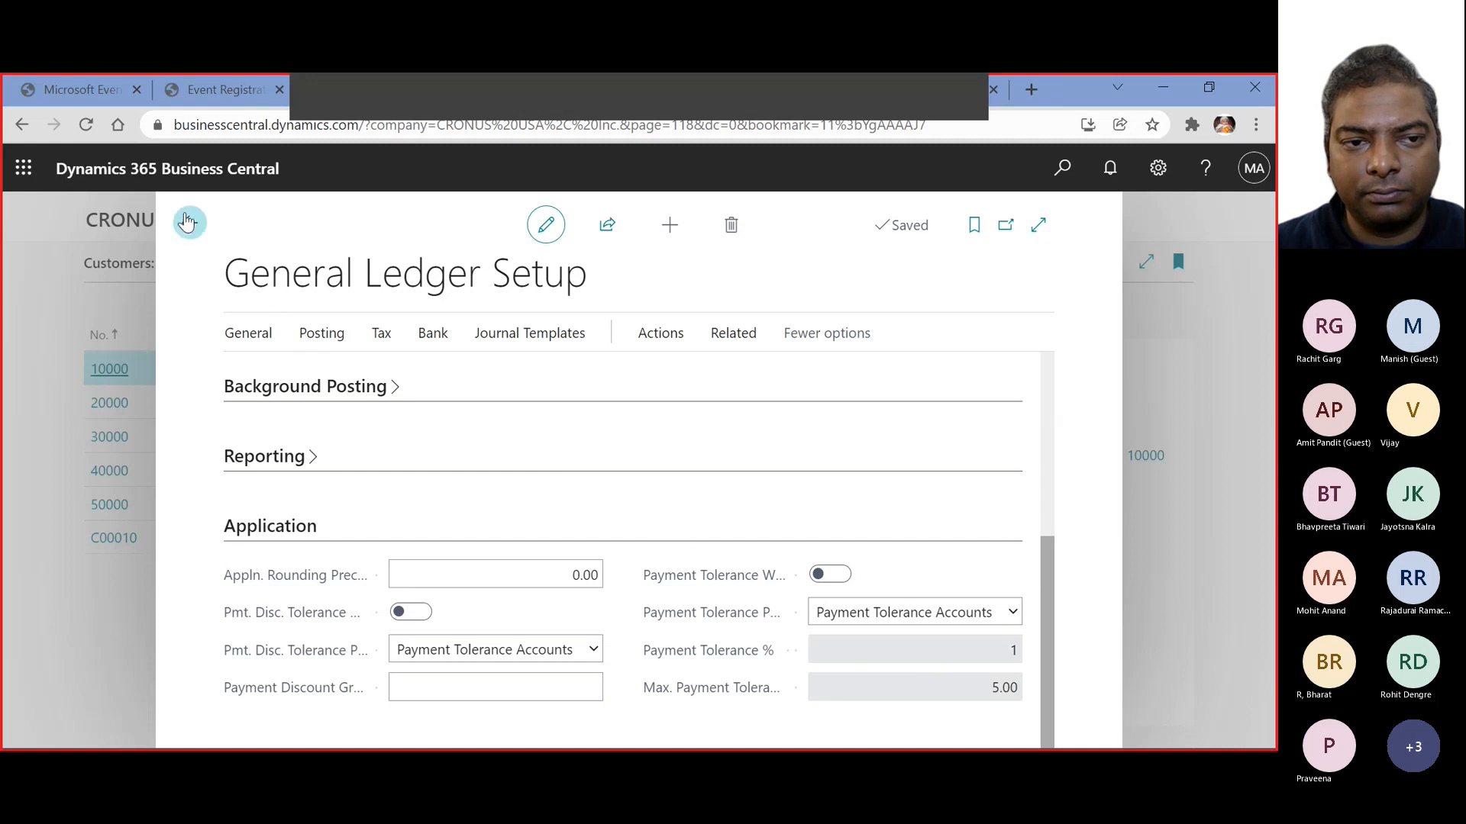
{"action": "left_click", "coordinate": [190, 228]}
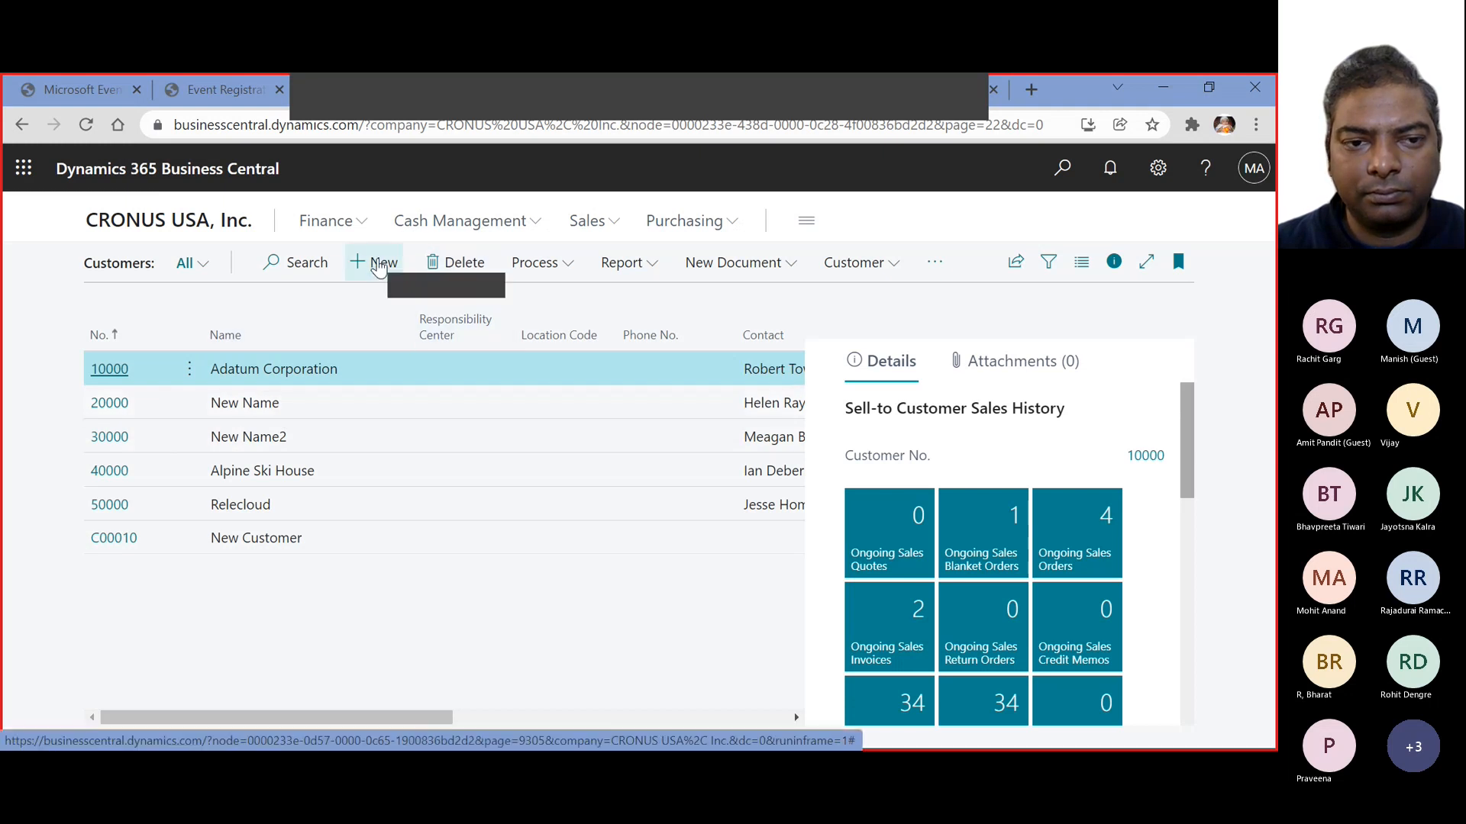
Create a new customer from the CUST000002 retail cash template and review the card's invoicing and payment defaults
{"action": "left_click", "coordinate": [377, 268]}
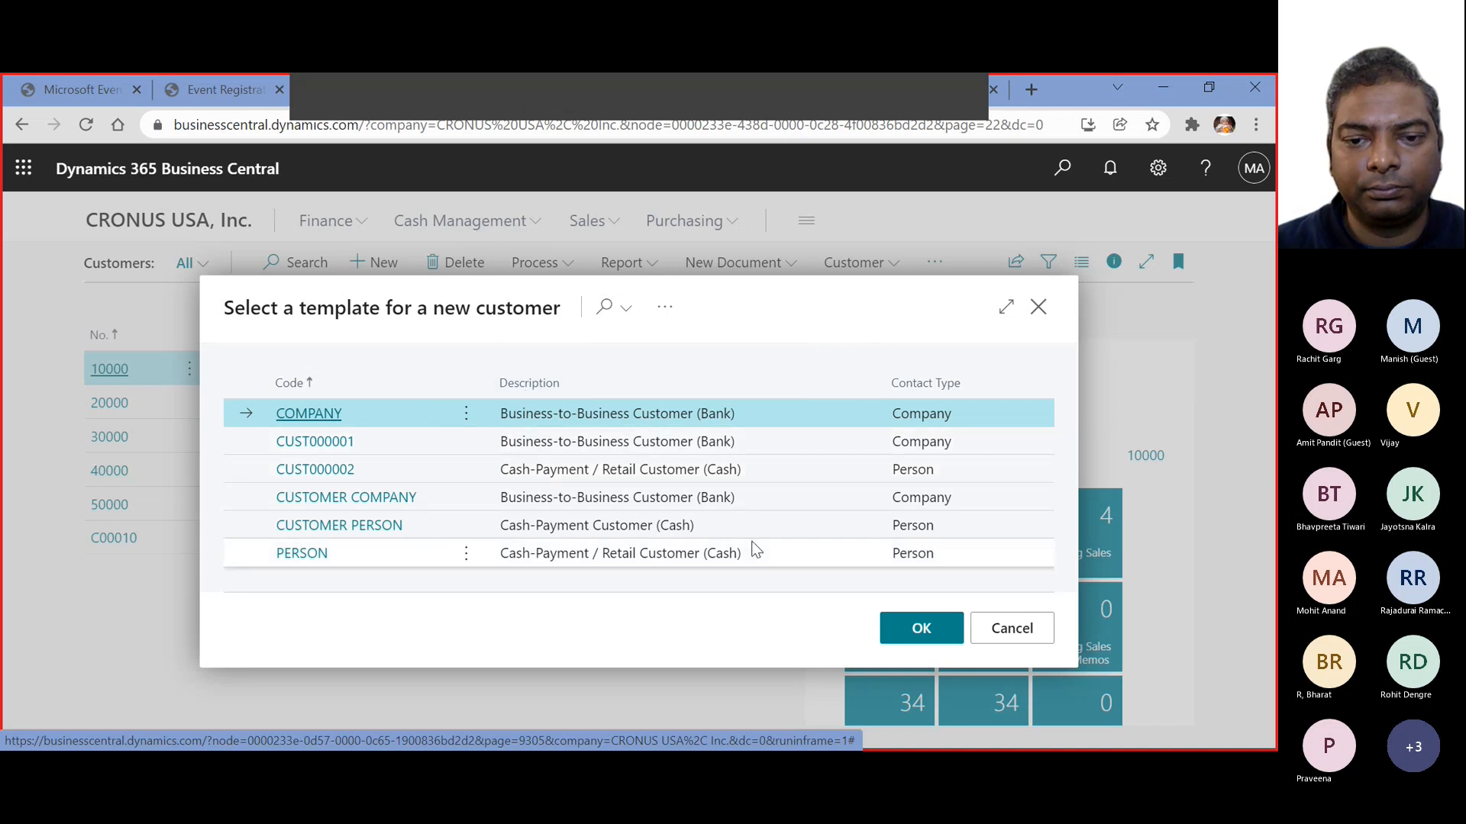
{"action": "left_click", "coordinate": [334, 475]}
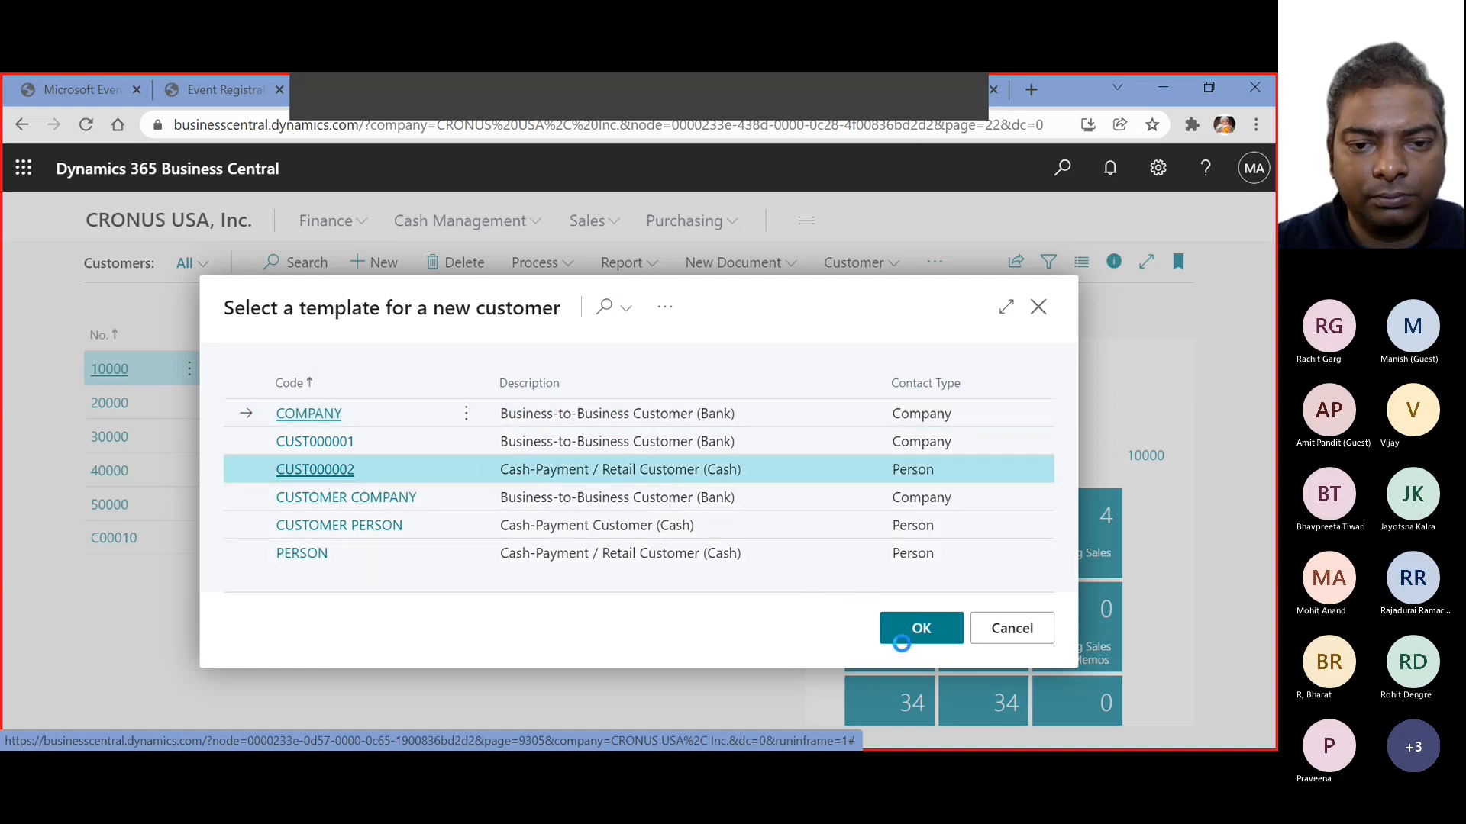
{"action": "left_click", "coordinate": [903, 638]}
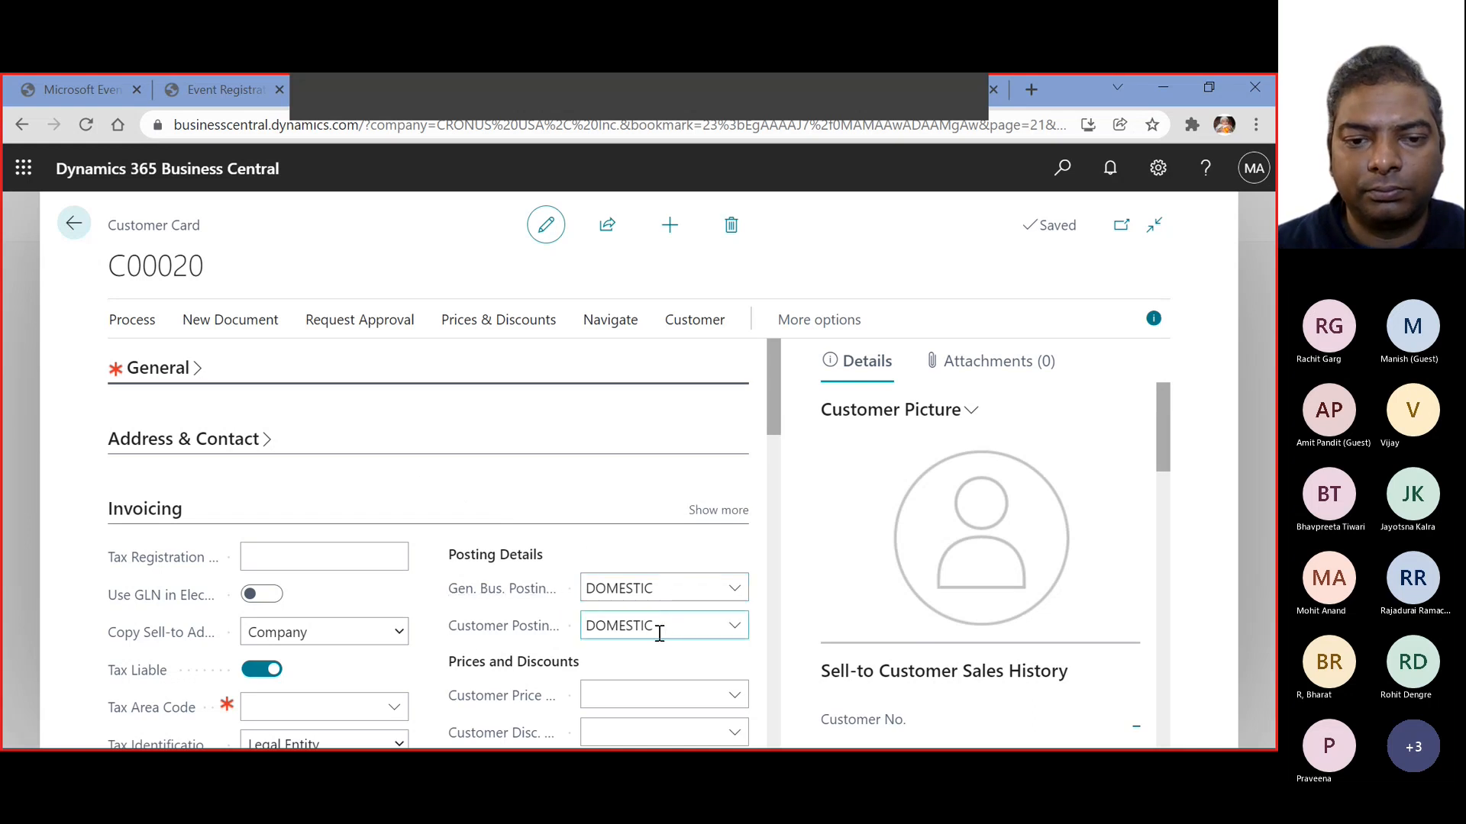
{"action": "scroll", "coordinate": [423, 598], "scroll_direction": "down", "scroll_amount": 4}
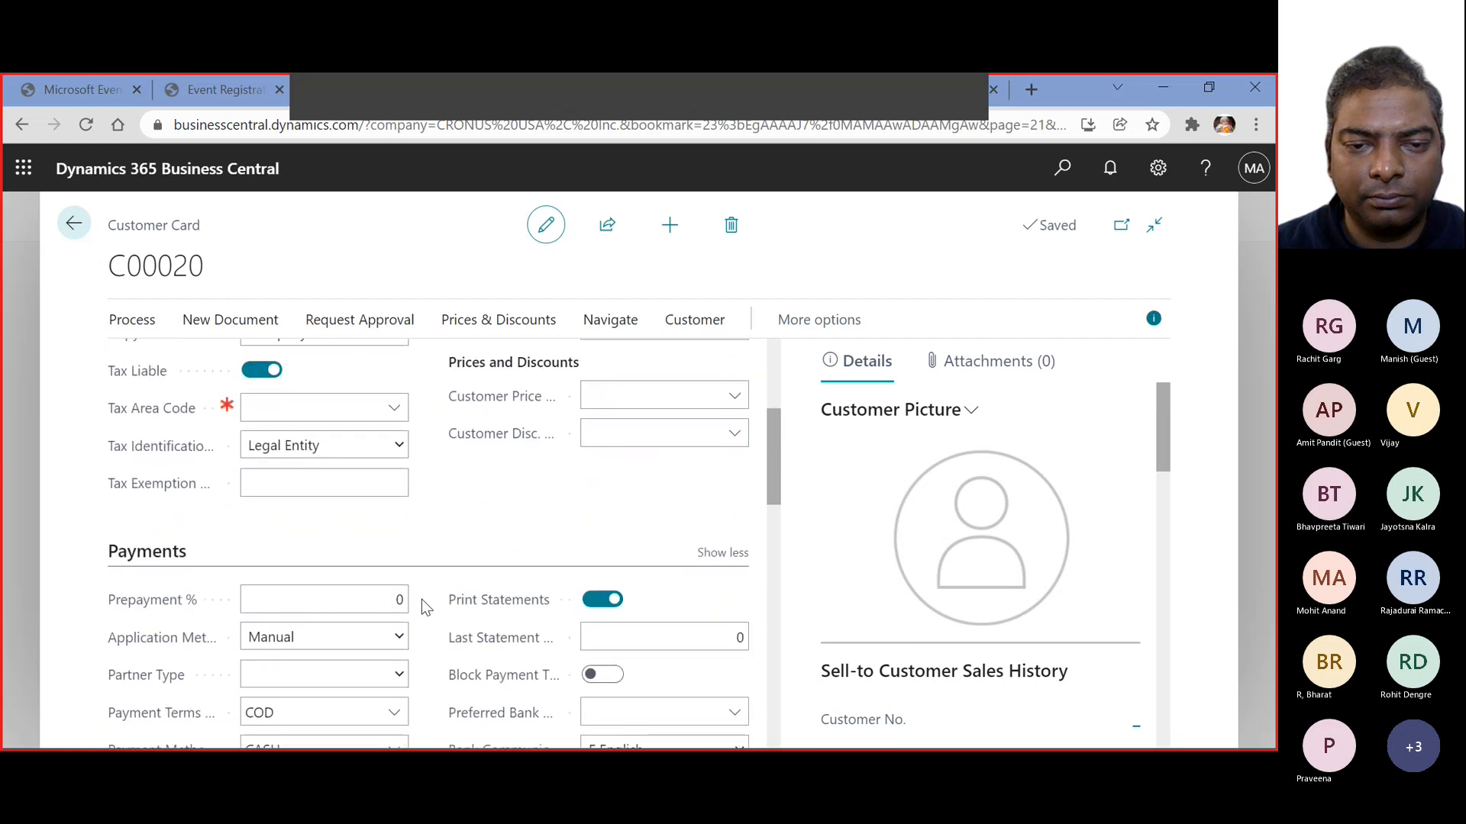
{"action": "scroll", "coordinate": [421, 598], "scroll_direction": "down", "scroll_amount": 1}
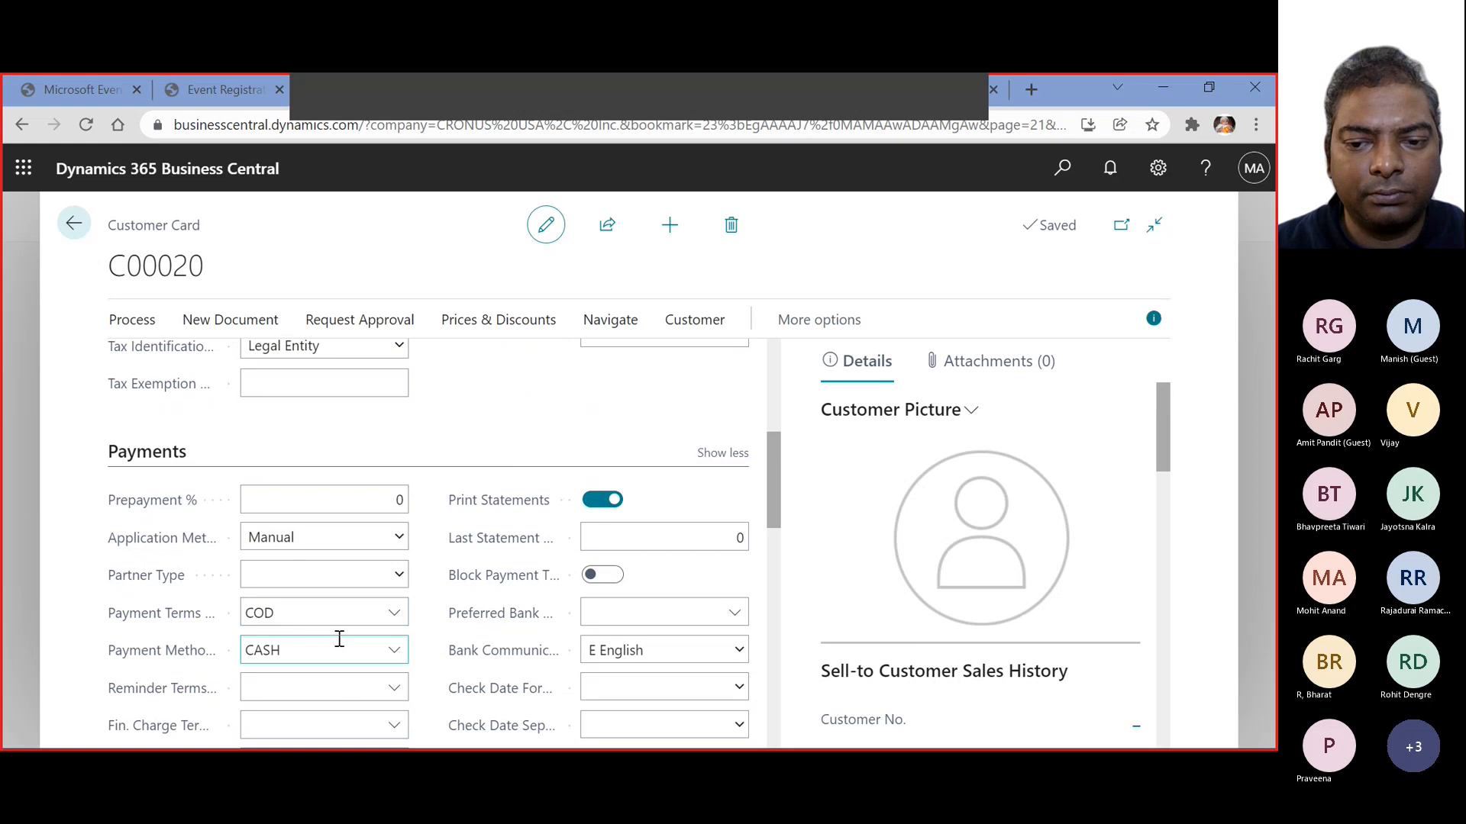
{"action": "scroll", "coordinate": [339, 638], "scroll_direction": "down", "scroll_amount": 2}
{"action": "scroll", "coordinate": [335, 633], "scroll_direction": "up", "scroll_amount": 7}
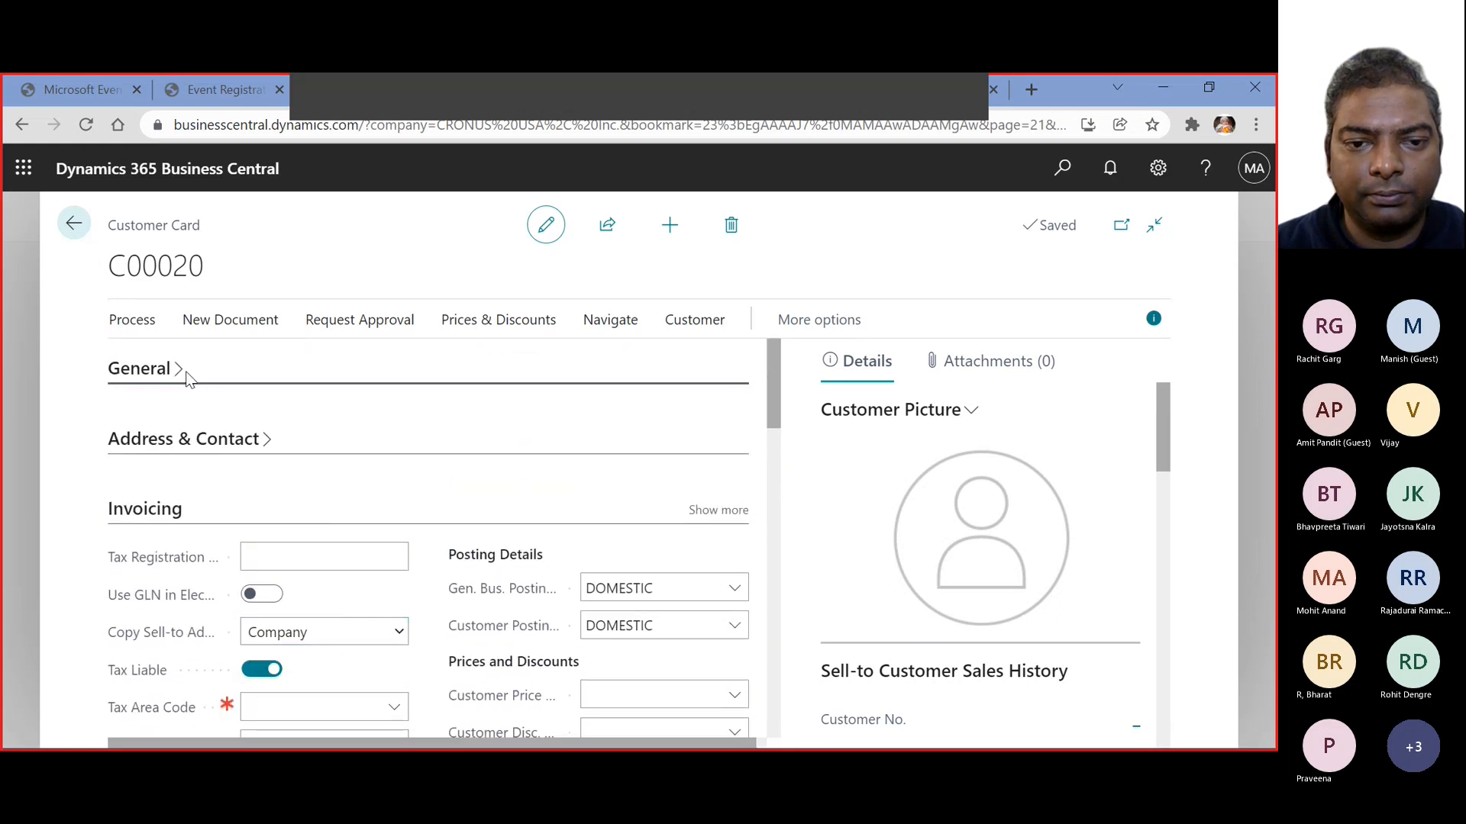
Expand the General section of the new customer card and enter Sample Customer as the name
{"action": "left_click", "coordinate": [193, 370]}
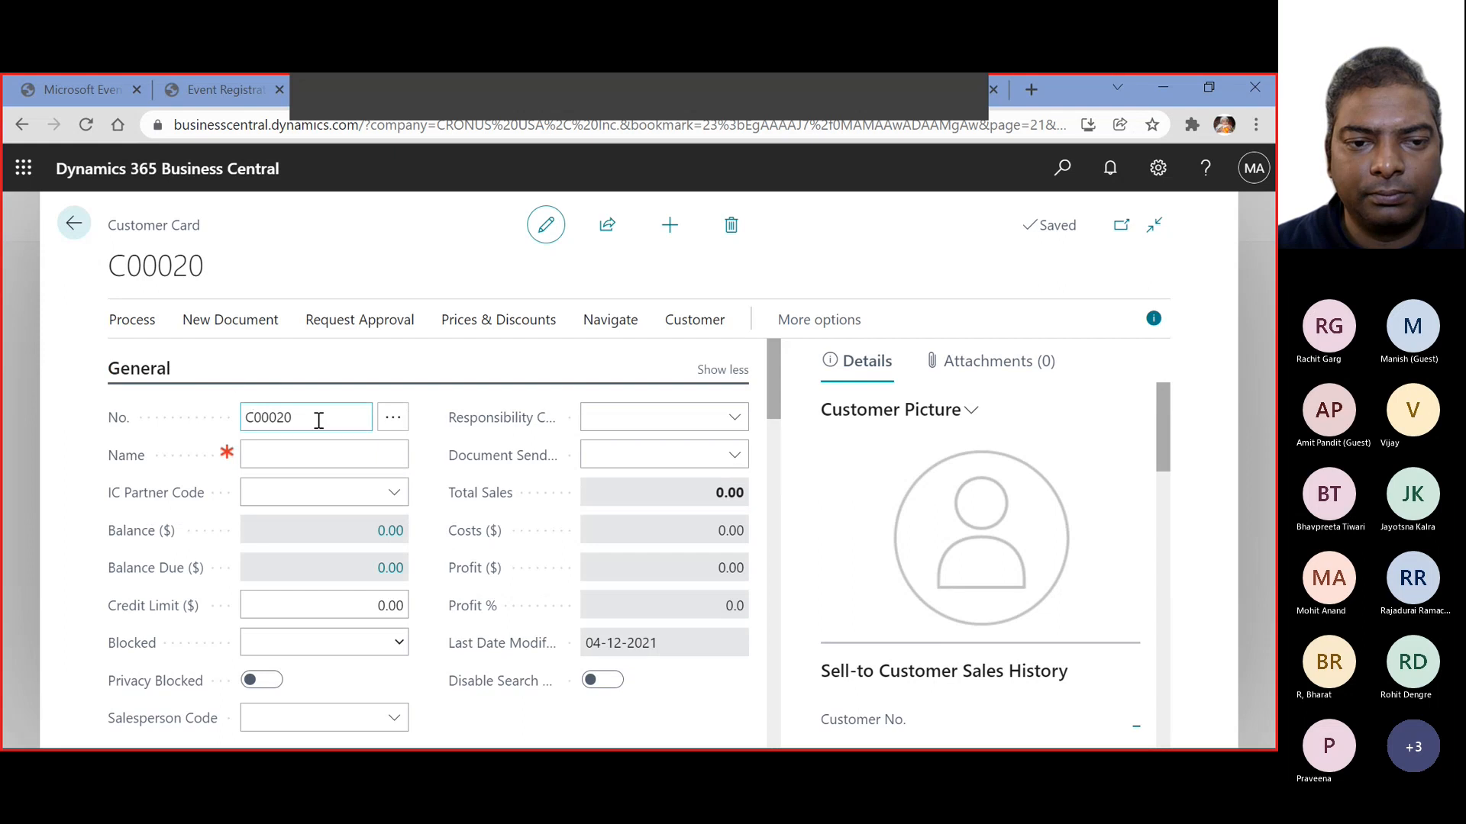
{"action": "left_click", "coordinate": [288, 456]}
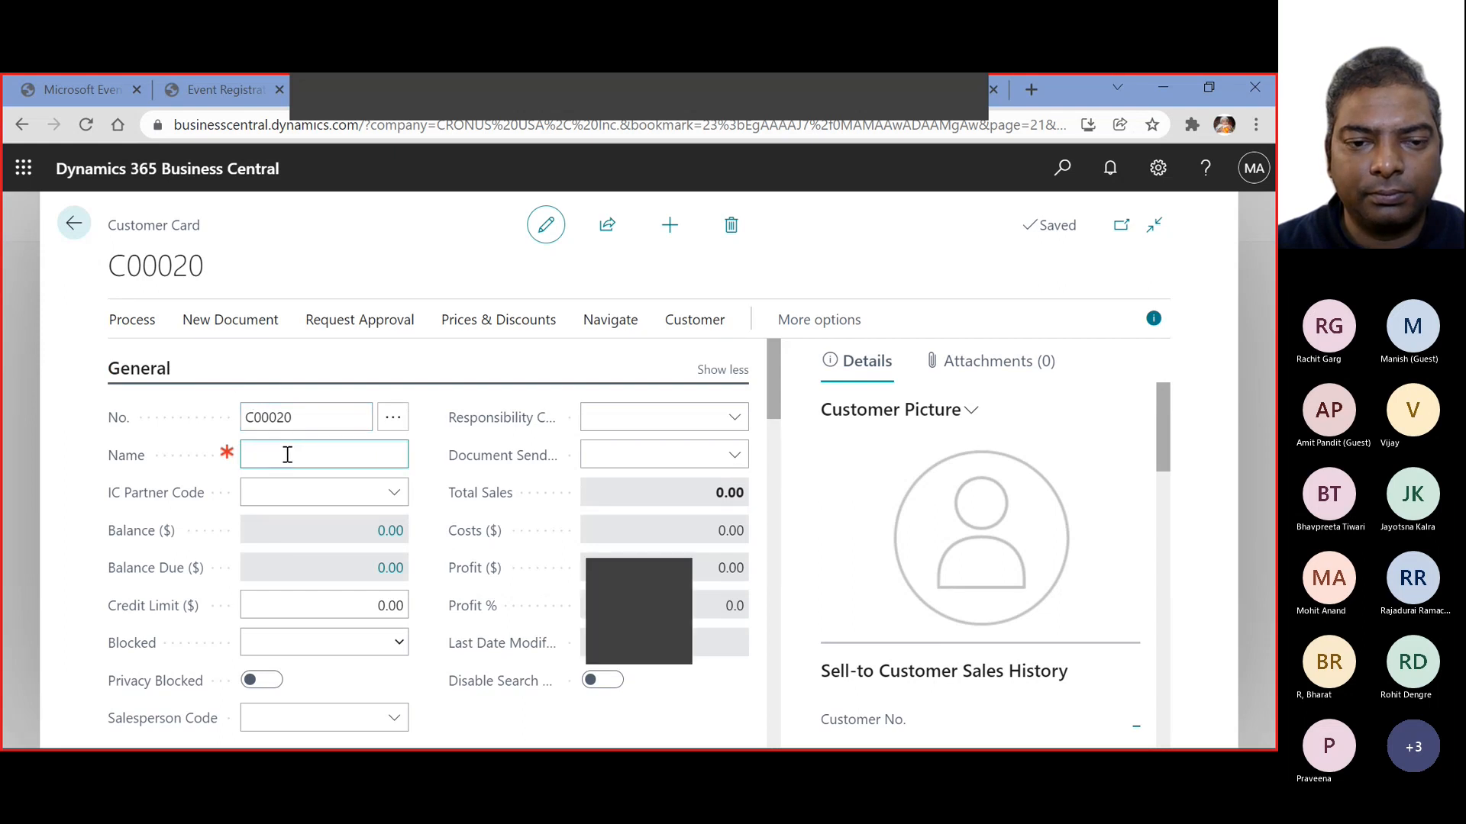
{"action": "type", "text": "Samp"}
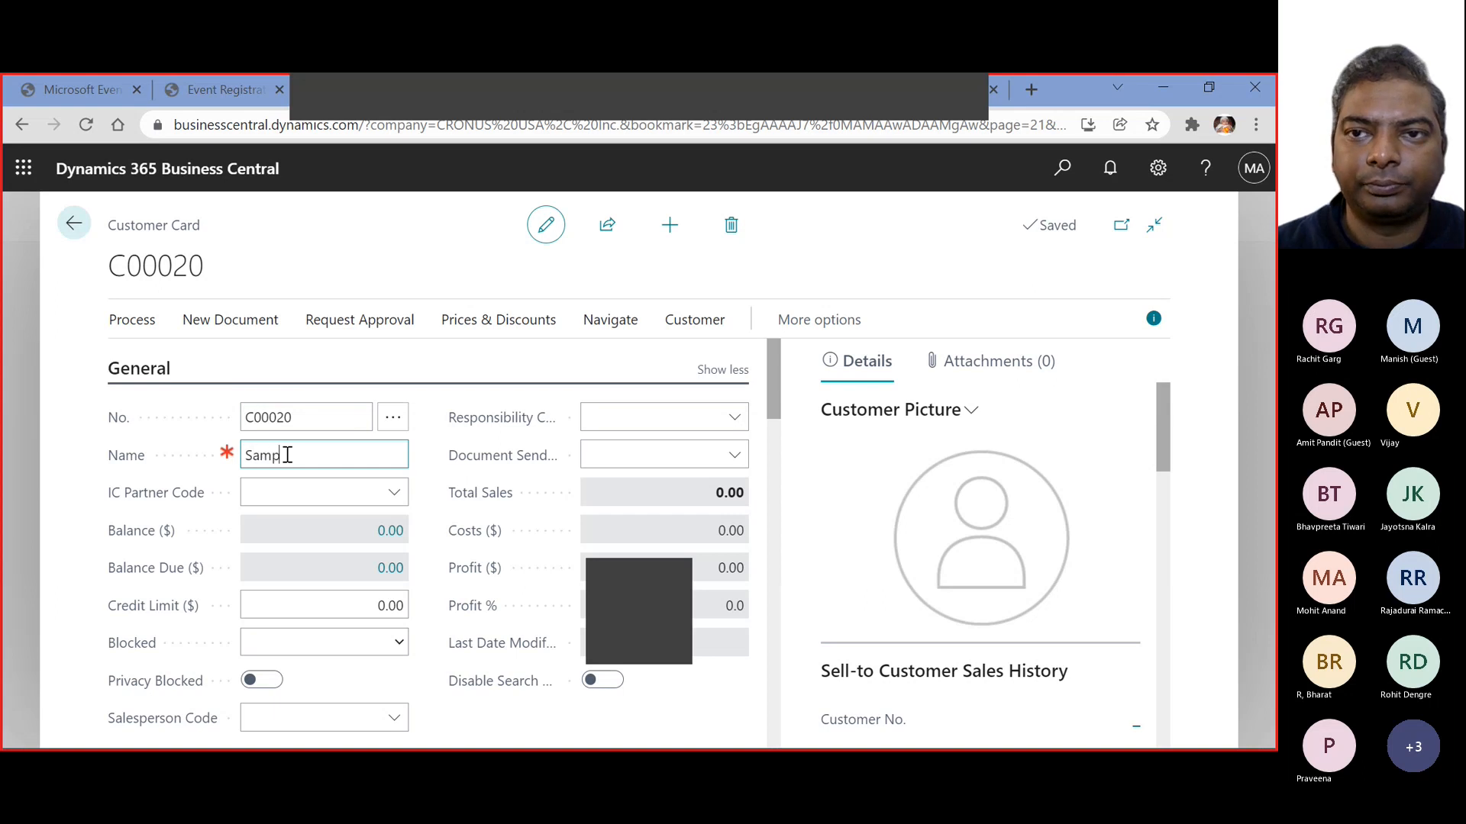
{"action": "type", "text": "le Customer"}
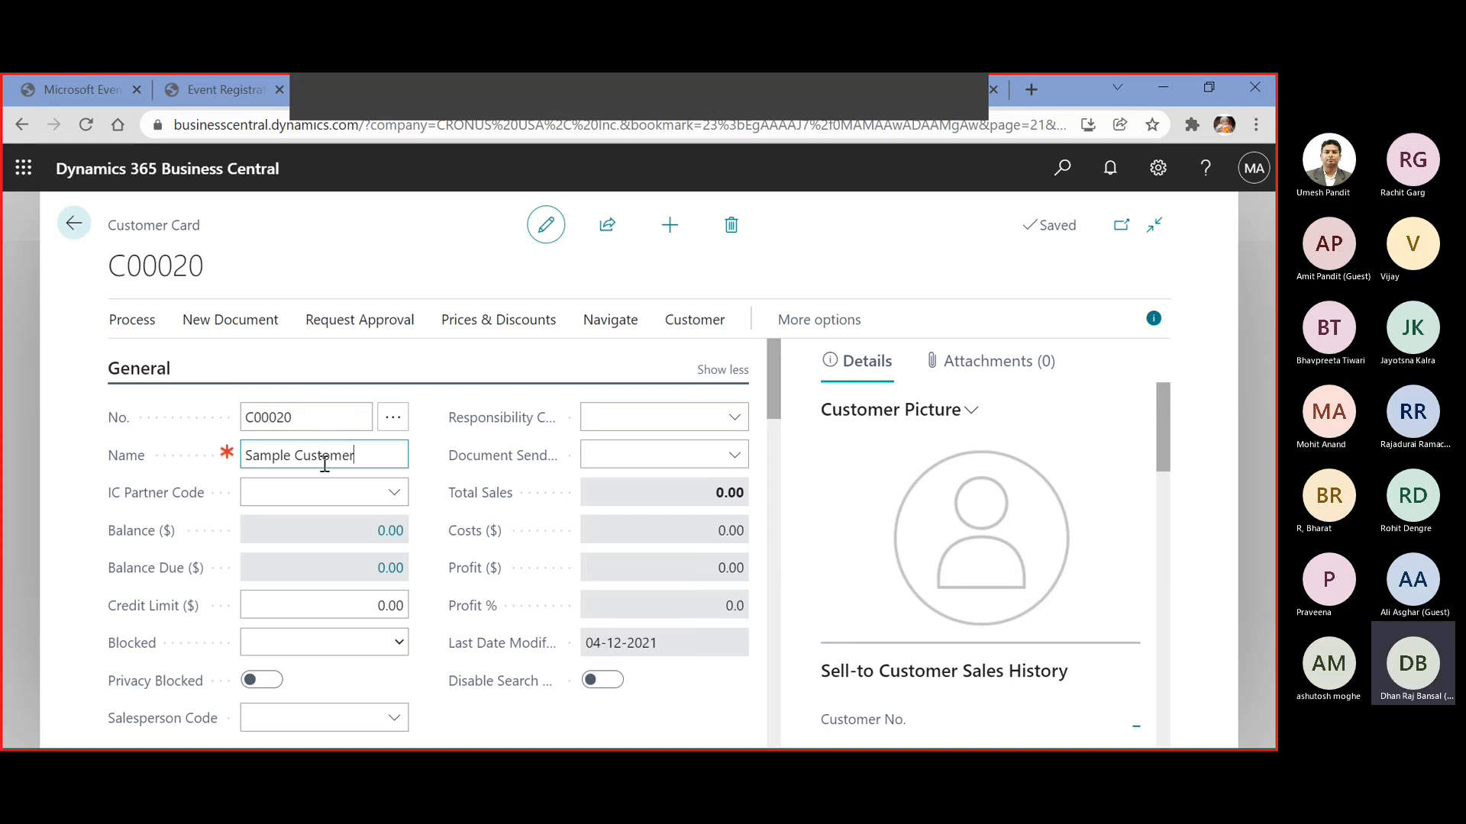
Check the IC Partner Code and Blocked fields without choosing a value, declining the intercompany setup
{"action": "left_click", "coordinate": [309, 487]}
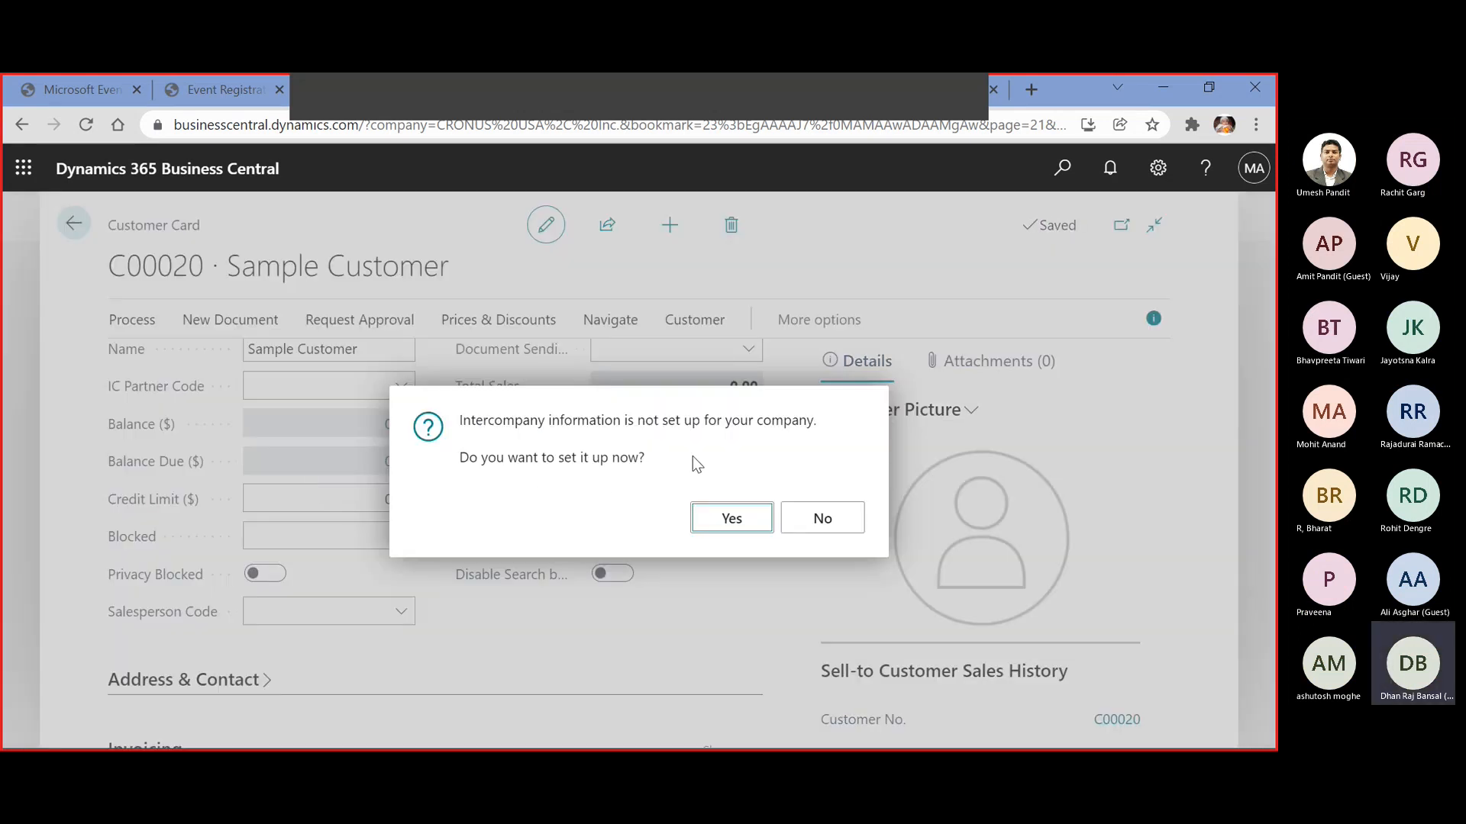
{"action": "left_click", "coordinate": [815, 521]}
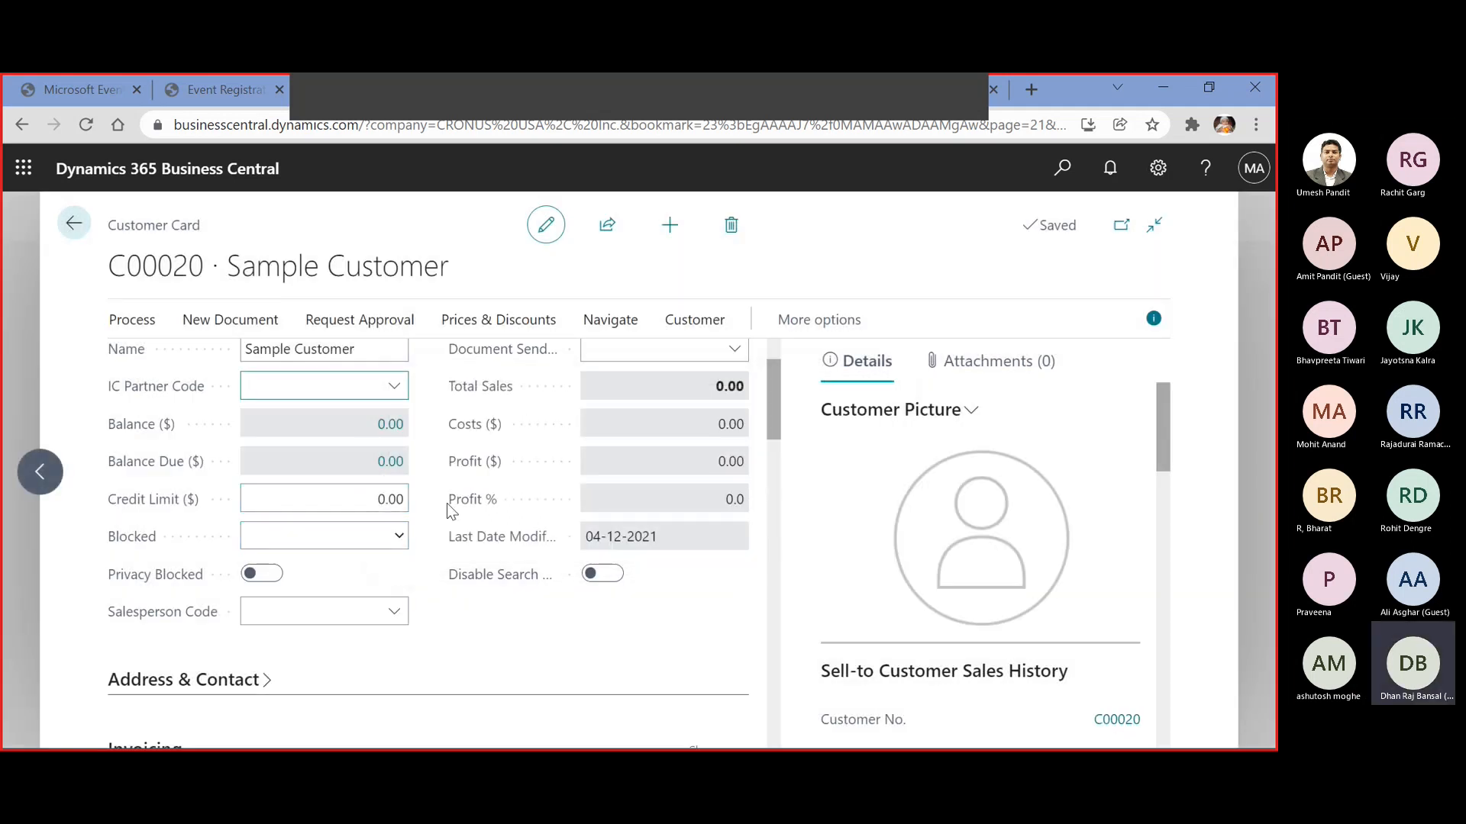
{"action": "mouse_move", "coordinate": [469, 500]}
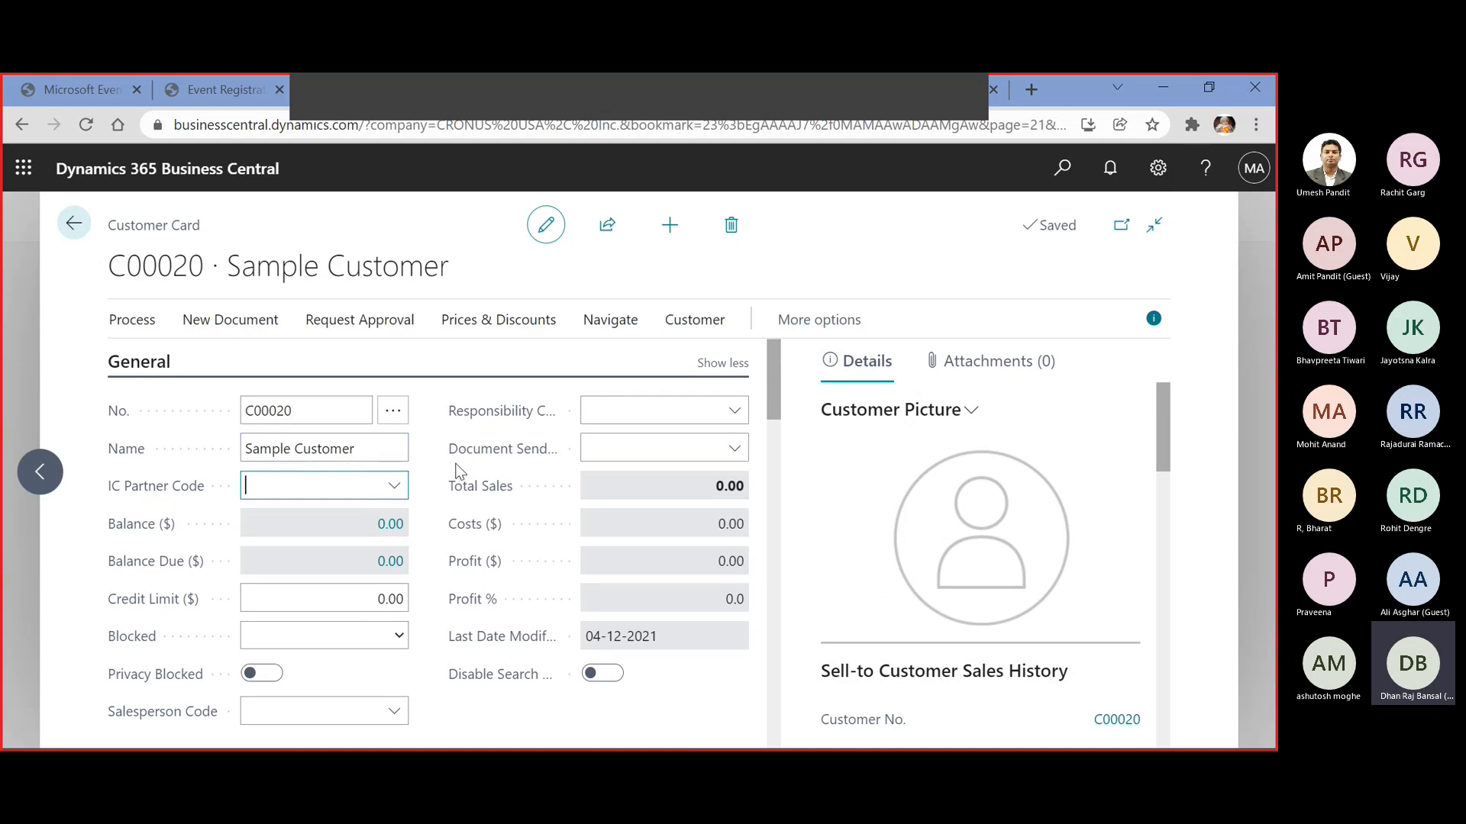
{"action": "scroll", "coordinate": [412, 527], "scroll_direction": "down", "scroll_amount": 1}
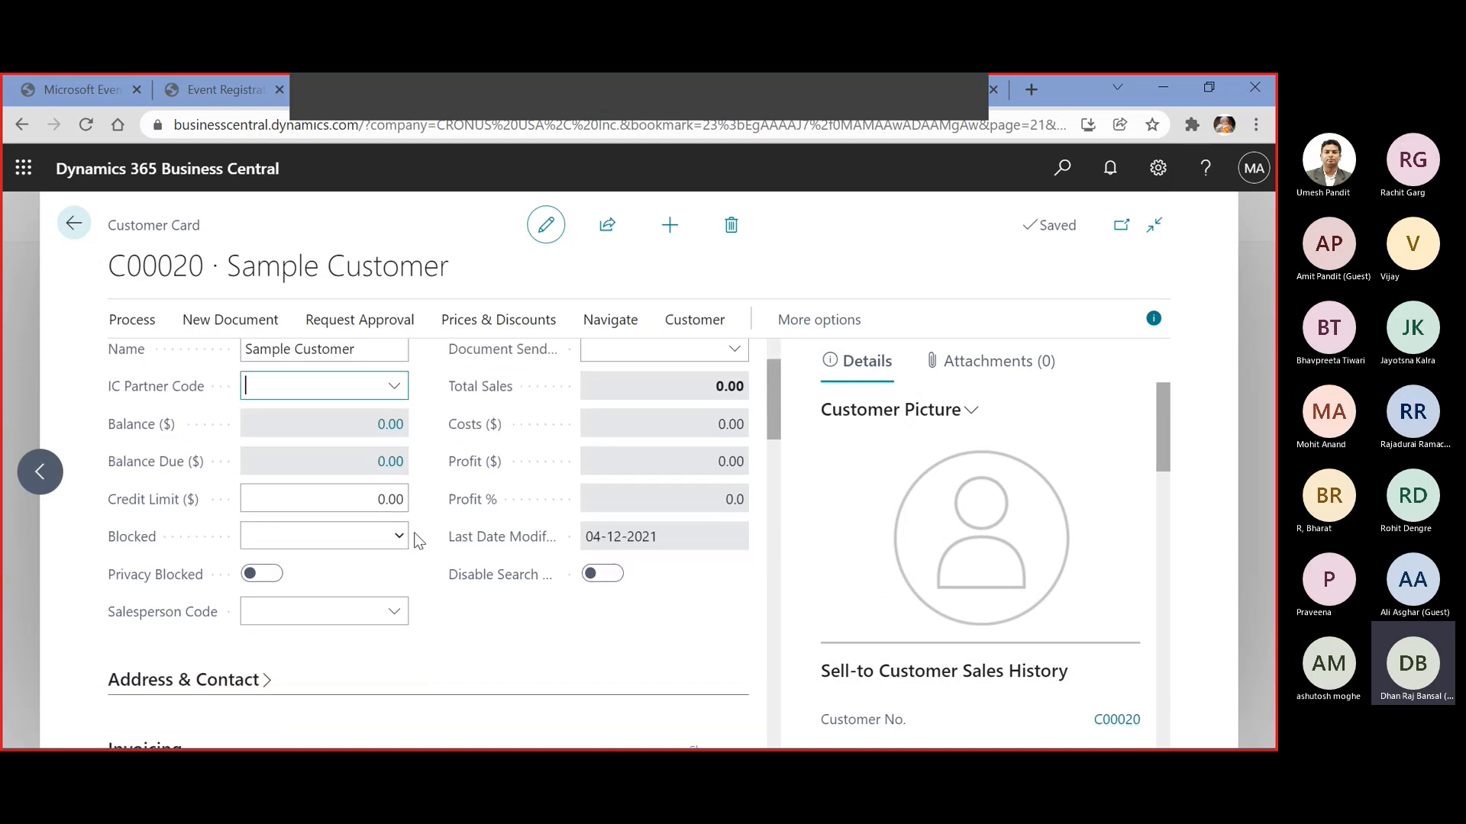
{"action": "left_click", "coordinate": [399, 538]}
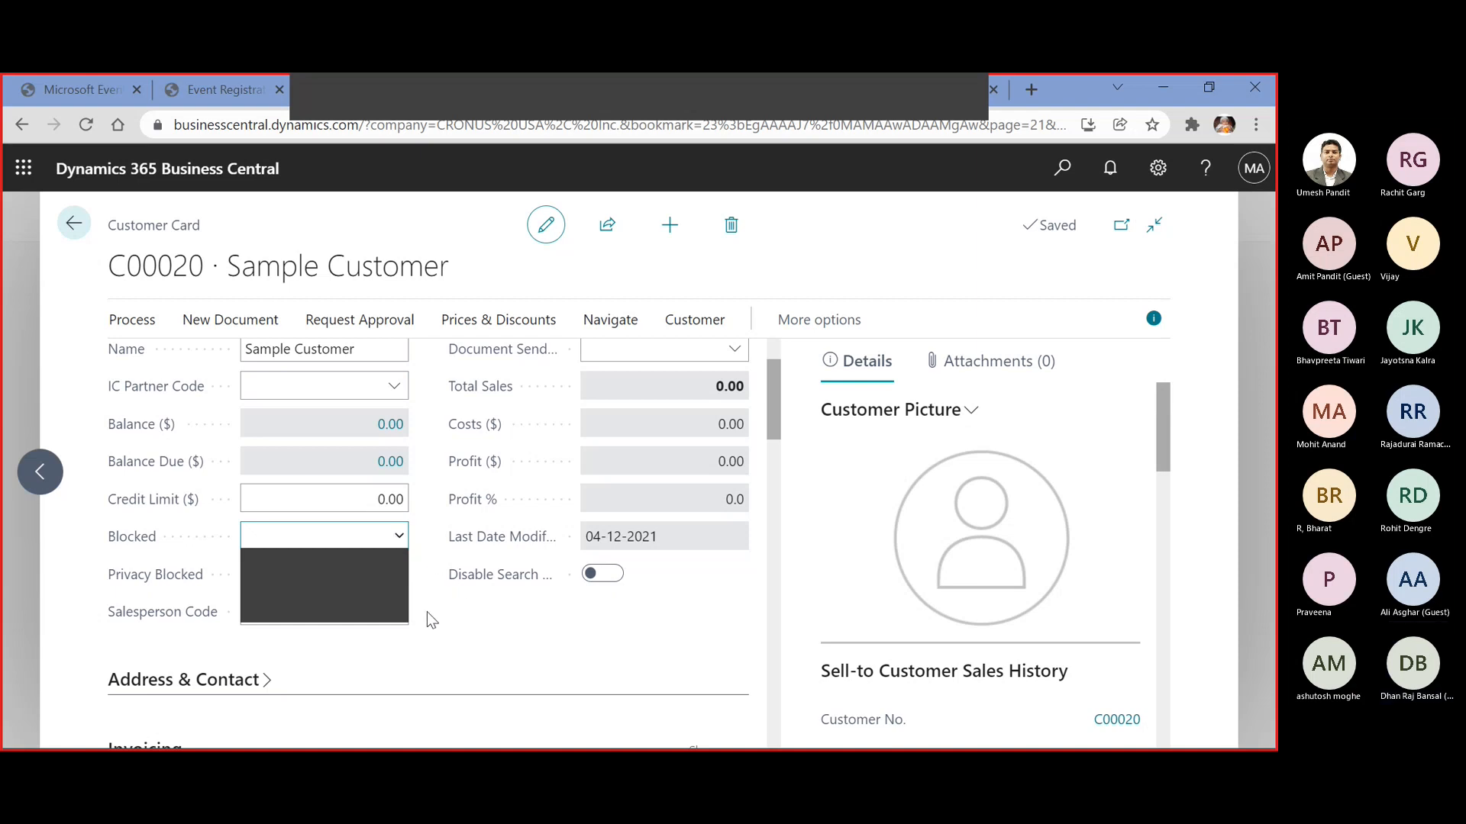
{"action": "left_click", "coordinate": [600, 648]}
Assign salesperson code EH to the customer
{"action": "scroll", "coordinate": [479, 626], "scroll_direction": "down", "scroll_amount": 1}
{"action": "scroll", "coordinate": [407, 568], "scroll_direction": "down", "scroll_amount": 1}
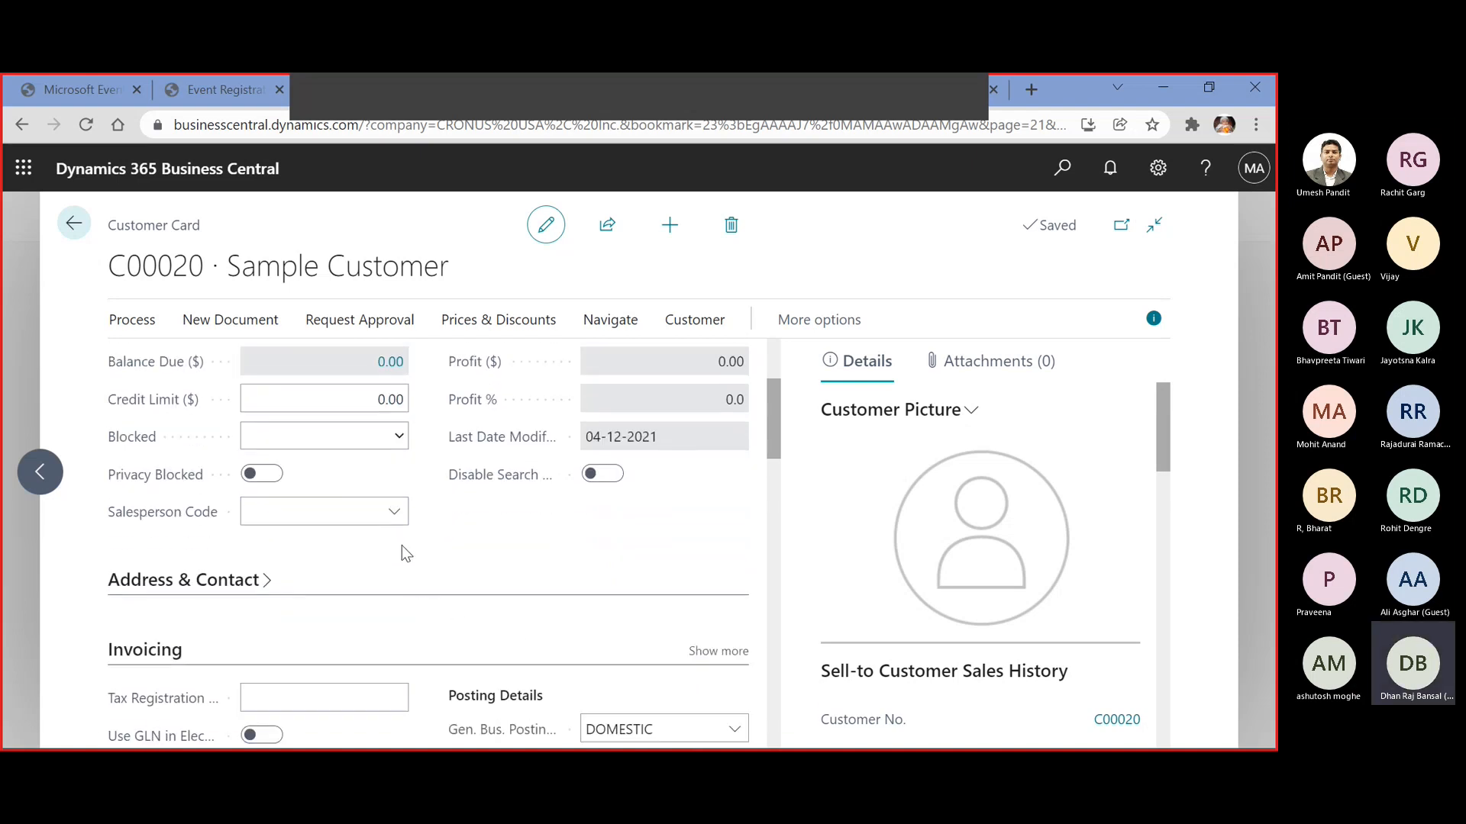
{"action": "left_click", "coordinate": [384, 515]}
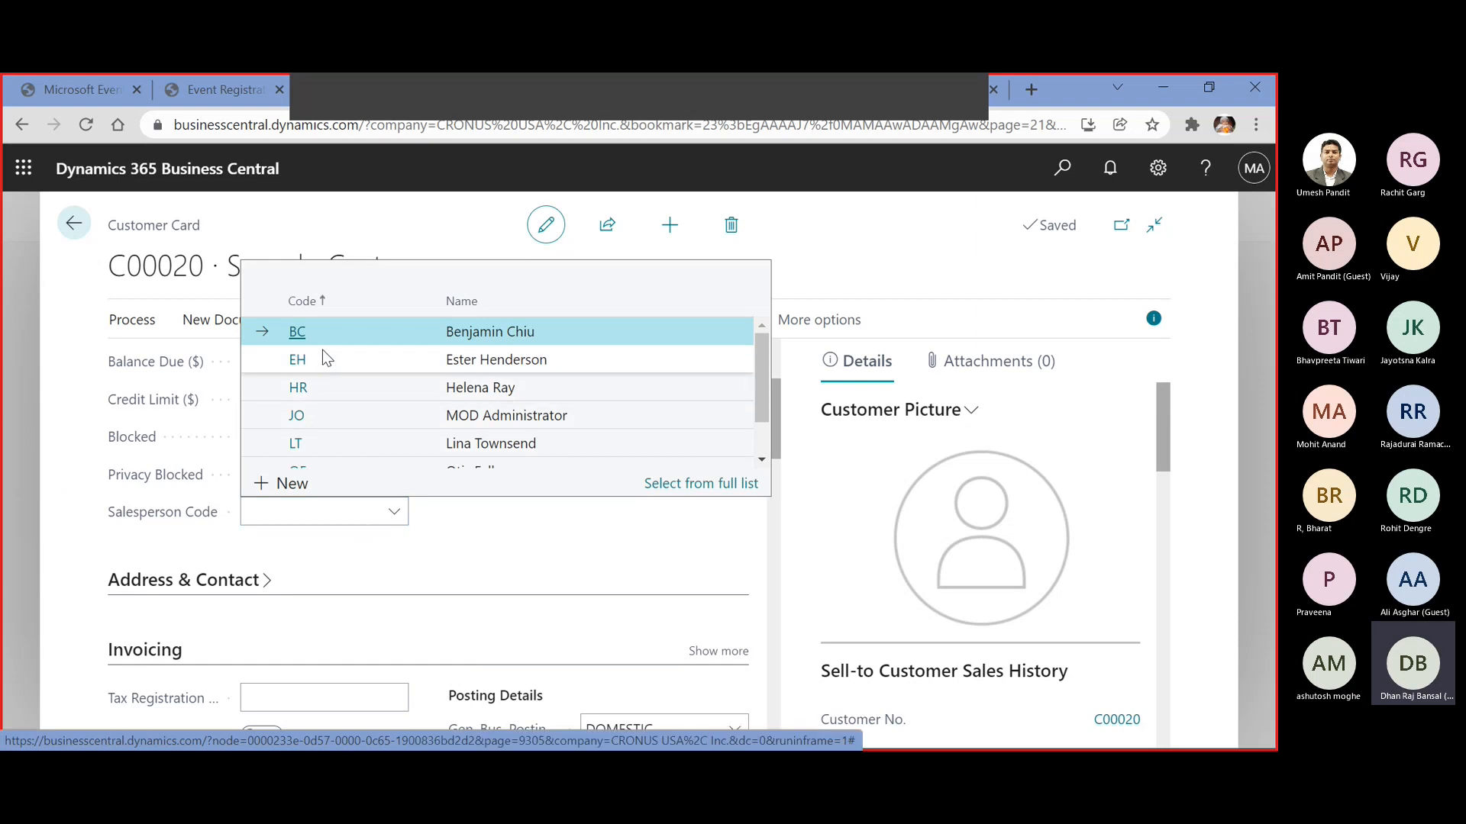
{"action": "left_click", "coordinate": [332, 362]}
Start a new payment terms record from the customer's Payment Terms Code field and give it the code 45DAYS
{"action": "scroll", "coordinate": [443, 528], "scroll_direction": "down", "scroll_amount": 4}
{"action": "left_click", "coordinate": [313, 401]}
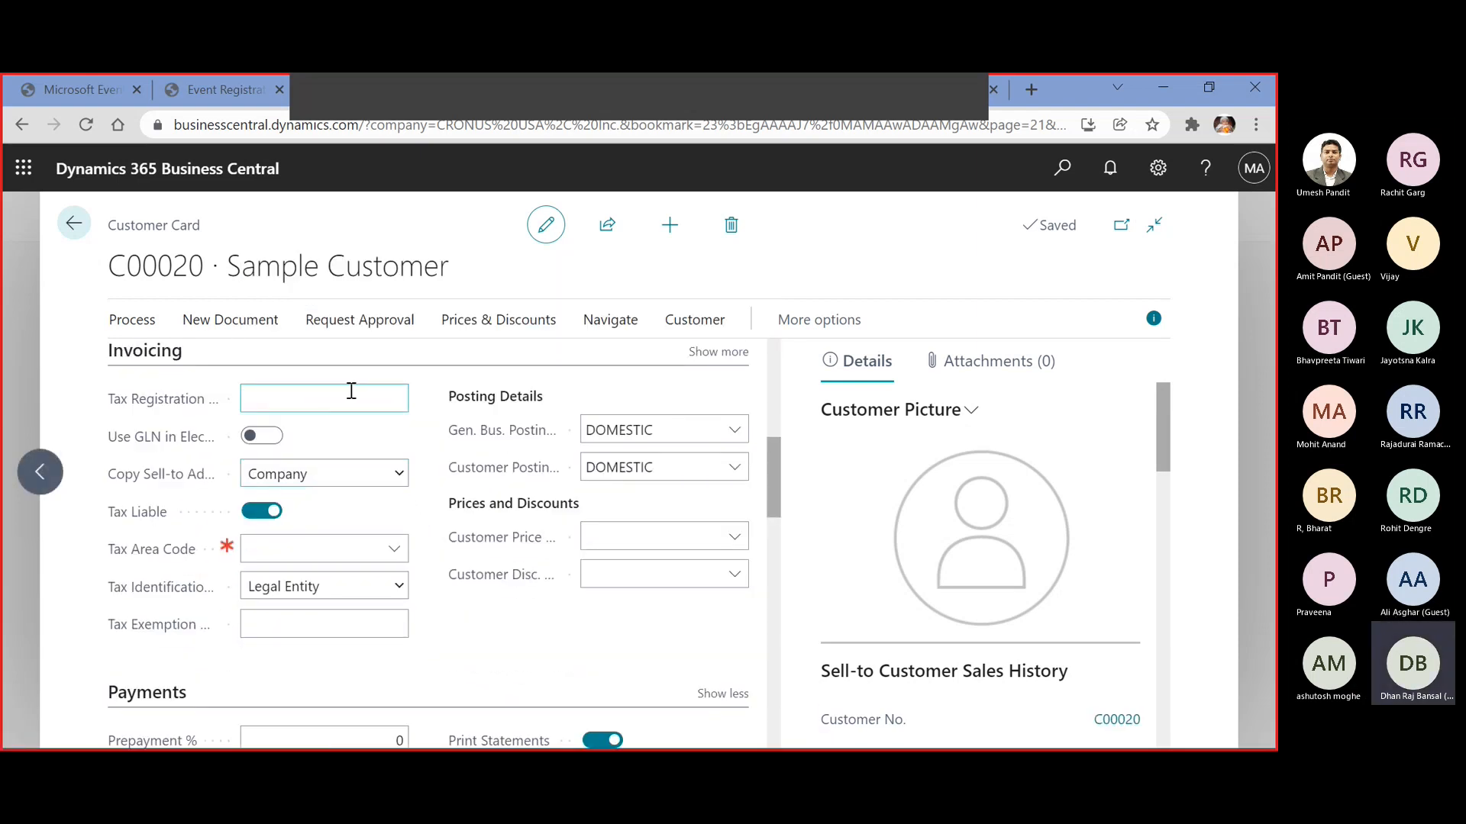
{"action": "scroll", "coordinate": [352, 403], "scroll_direction": "down", "scroll_amount": 3}
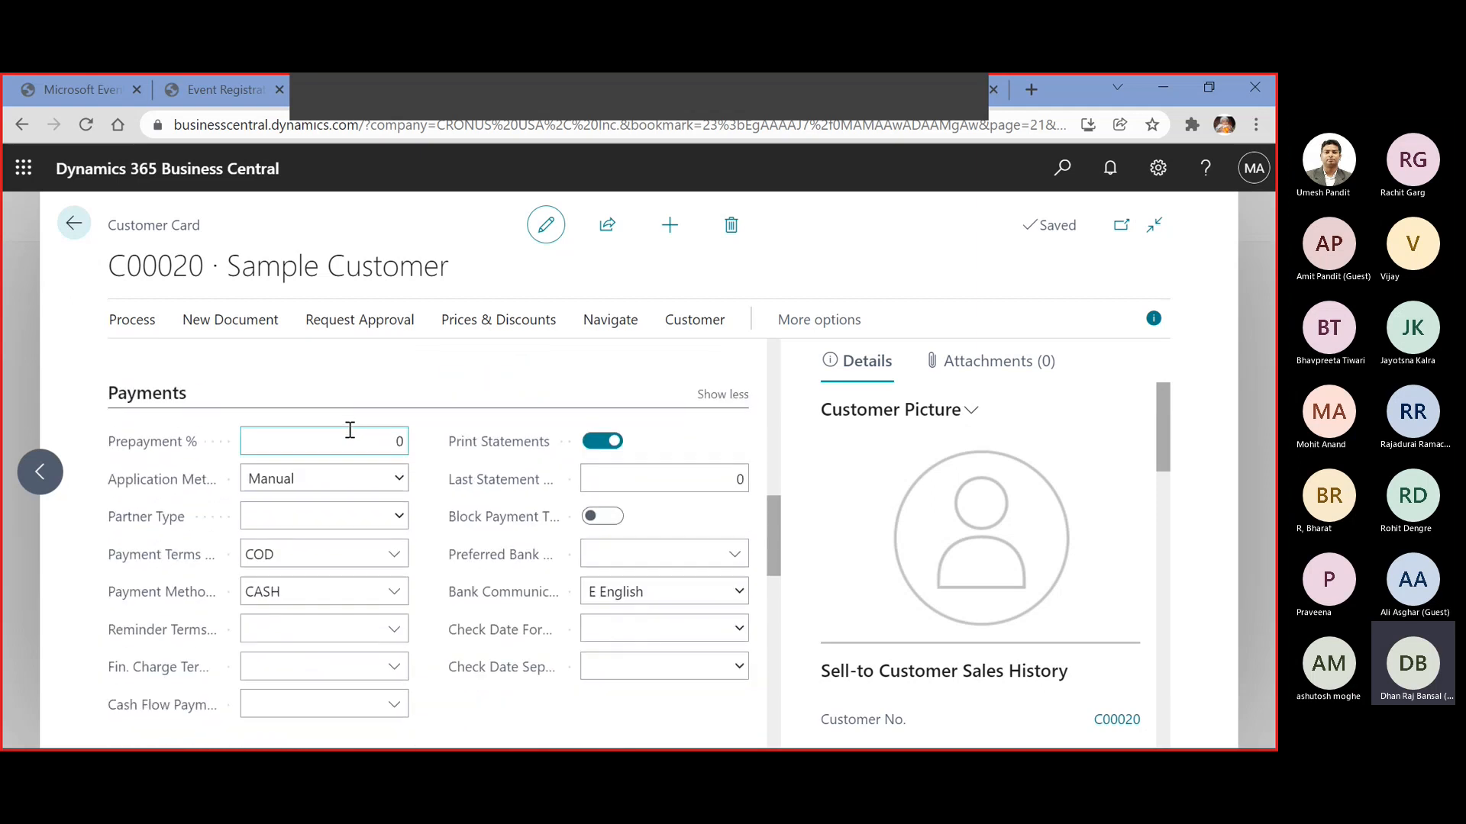
{"action": "left_click", "coordinate": [394, 561]}
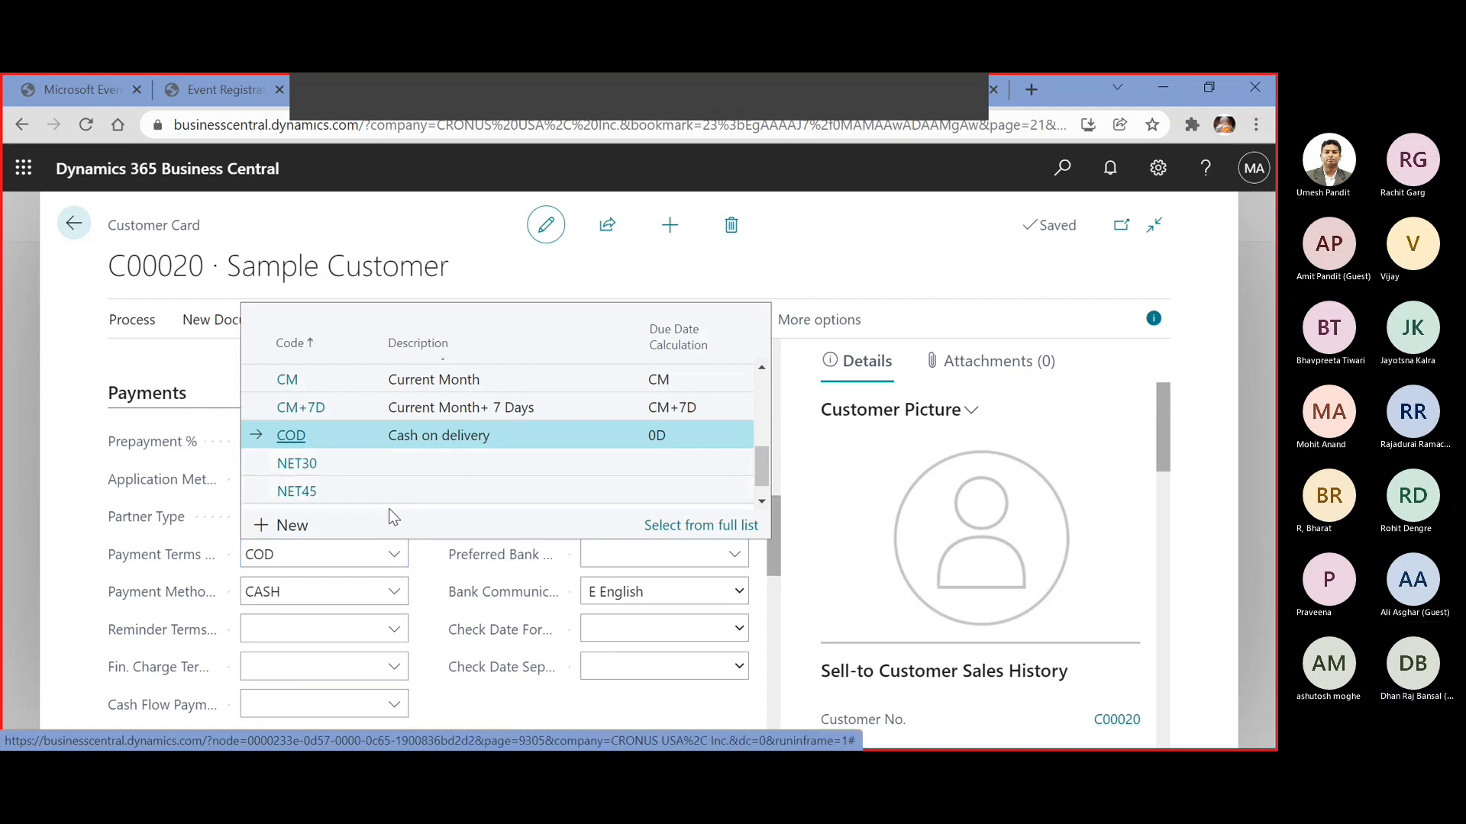
{"action": "left_click", "coordinate": [319, 523]}
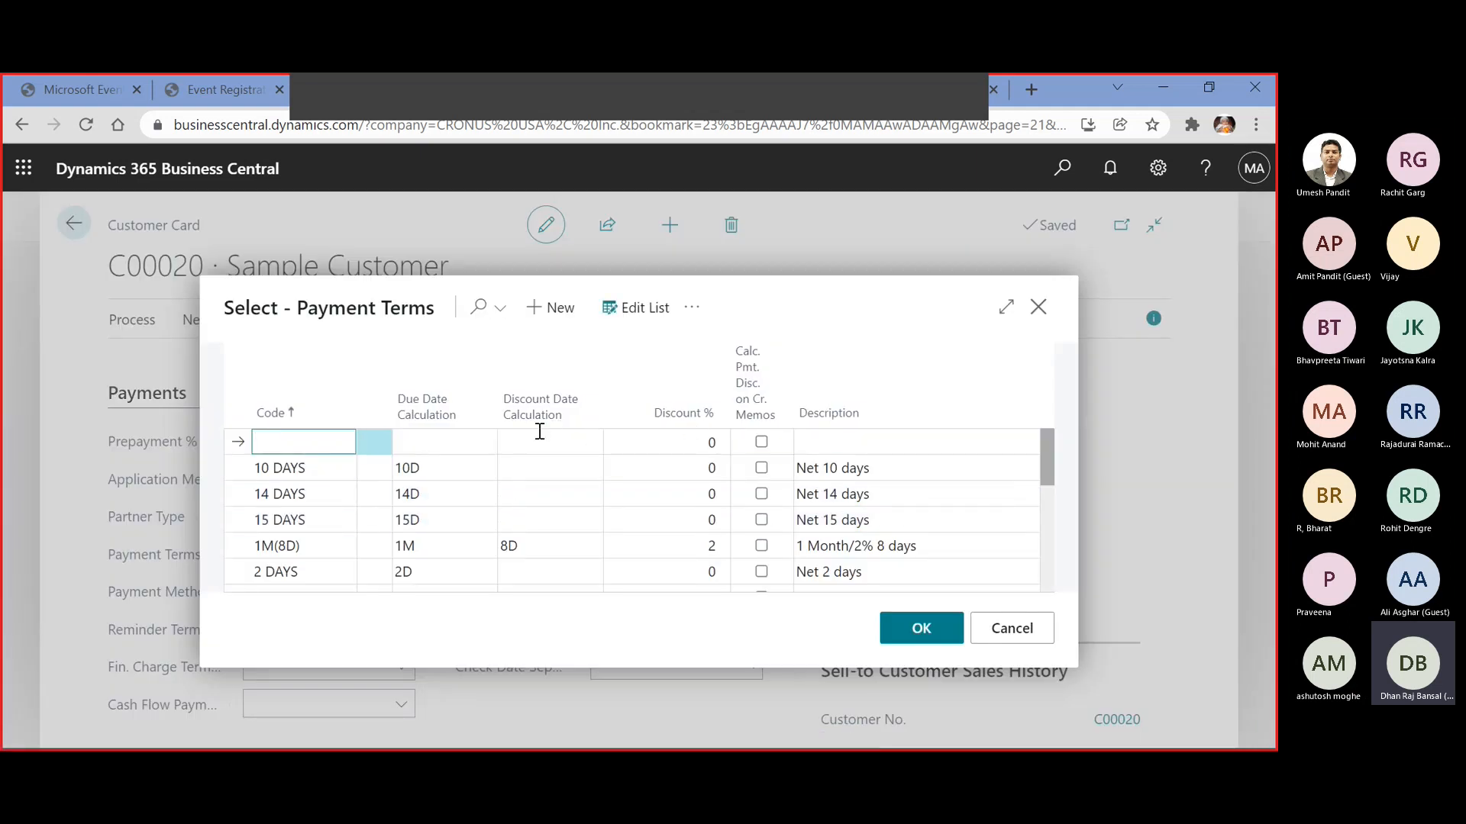
{"action": "scroll", "coordinate": [380, 492], "scroll_direction": "down", "scroll_amount": 2}
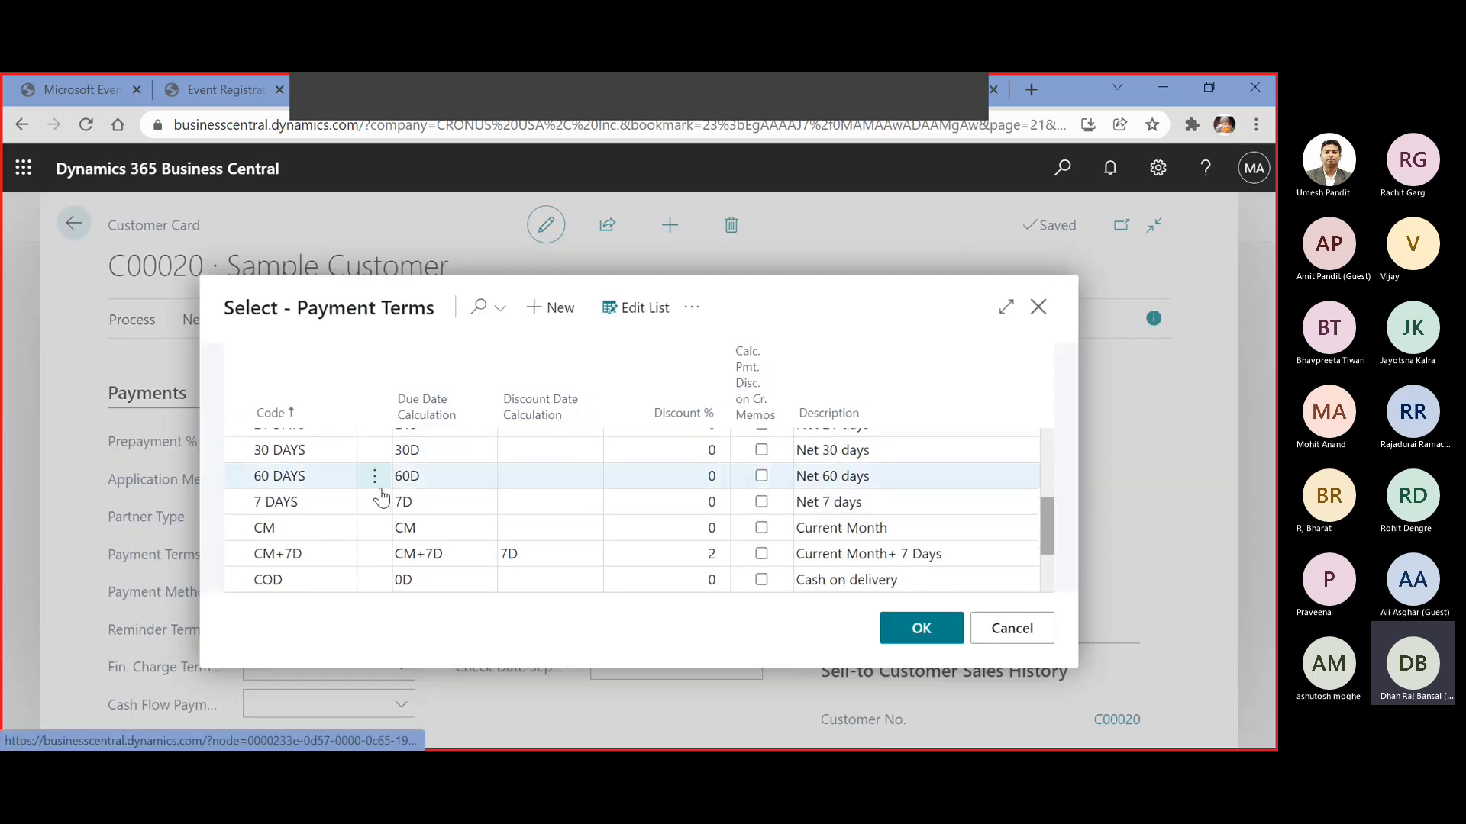
{"action": "scroll", "coordinate": [380, 496], "scroll_direction": "up", "scroll_amount": 2}
{"action": "type", "text": "45"}
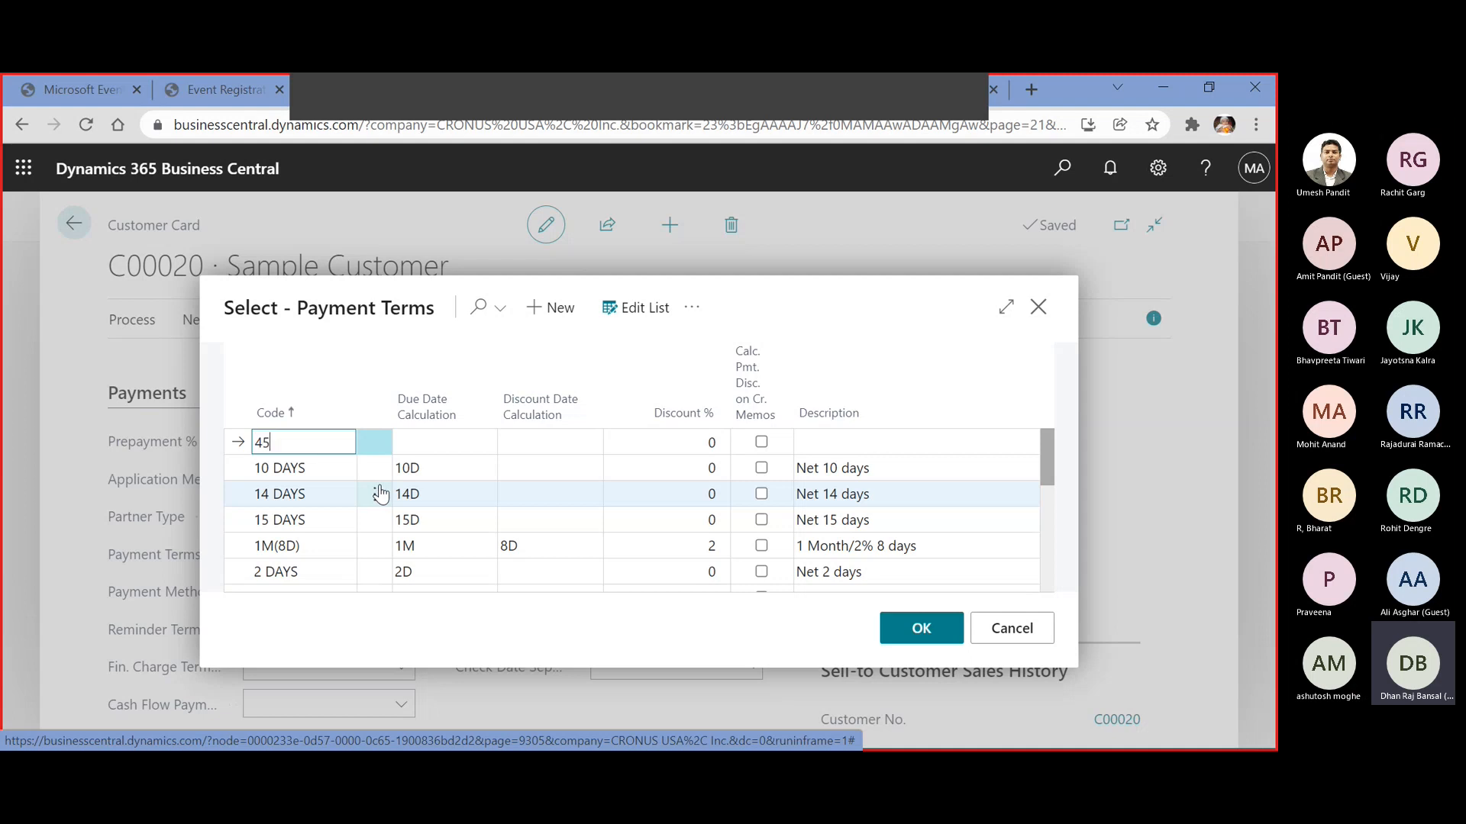
{"action": "type", "text": "Days"}
{"action": "key", "text": "Tab"}
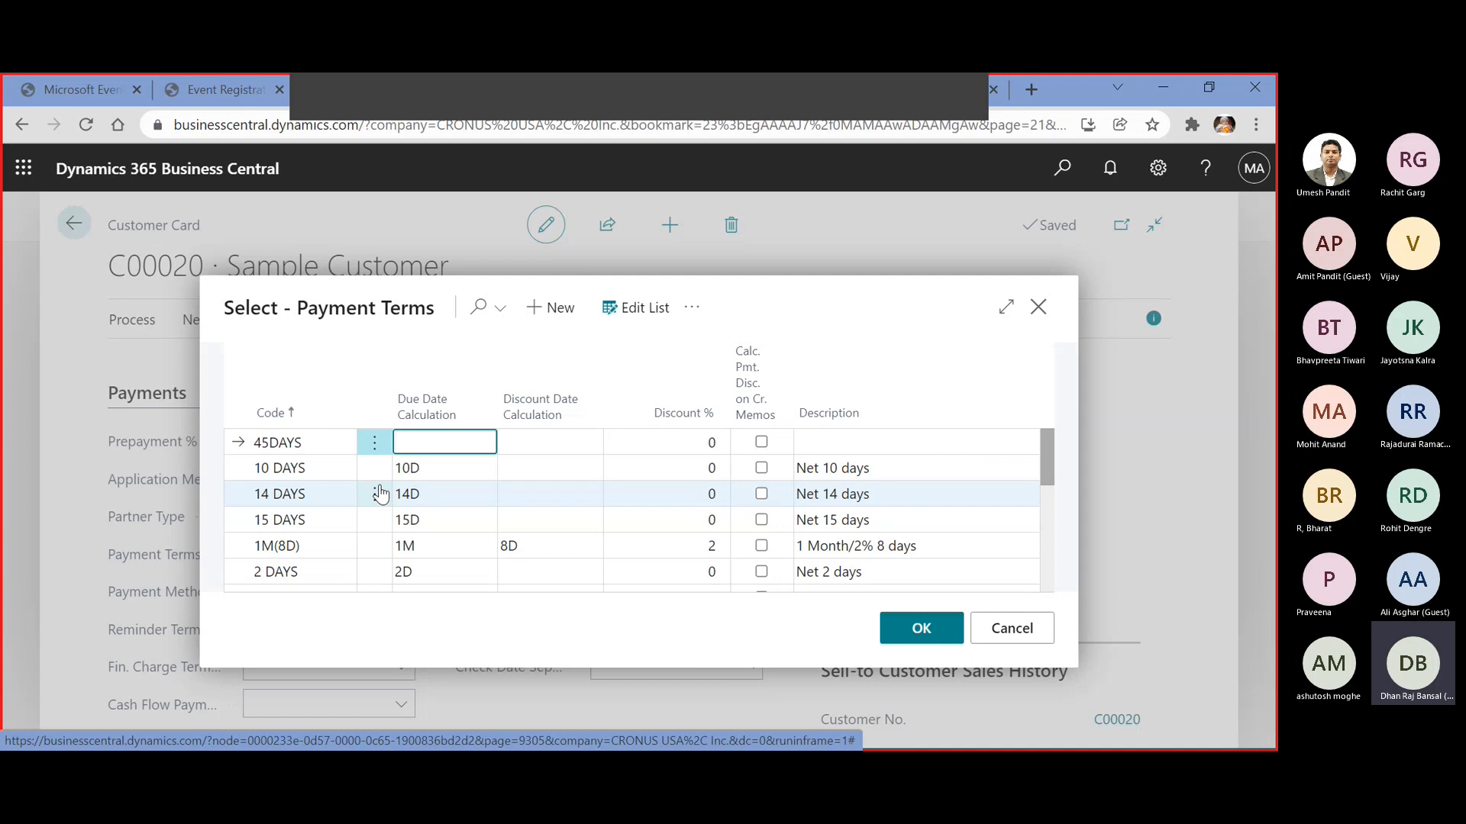
Set the due date calculation of the new 45DAYS payment terms to 45D
{"action": "type", "text": "1"}
{"action": "type", "text": "45D"}
{"action": "key", "text": "BackSpace"}
{"action": "key", "text": "BackSpace"}
{"action": "key", "text": "BackSpace"}
{"action": "key", "text": "BackSpace"}
{"action": "type", "text": "45D"}
{"action": "key", "text": "Tab"}
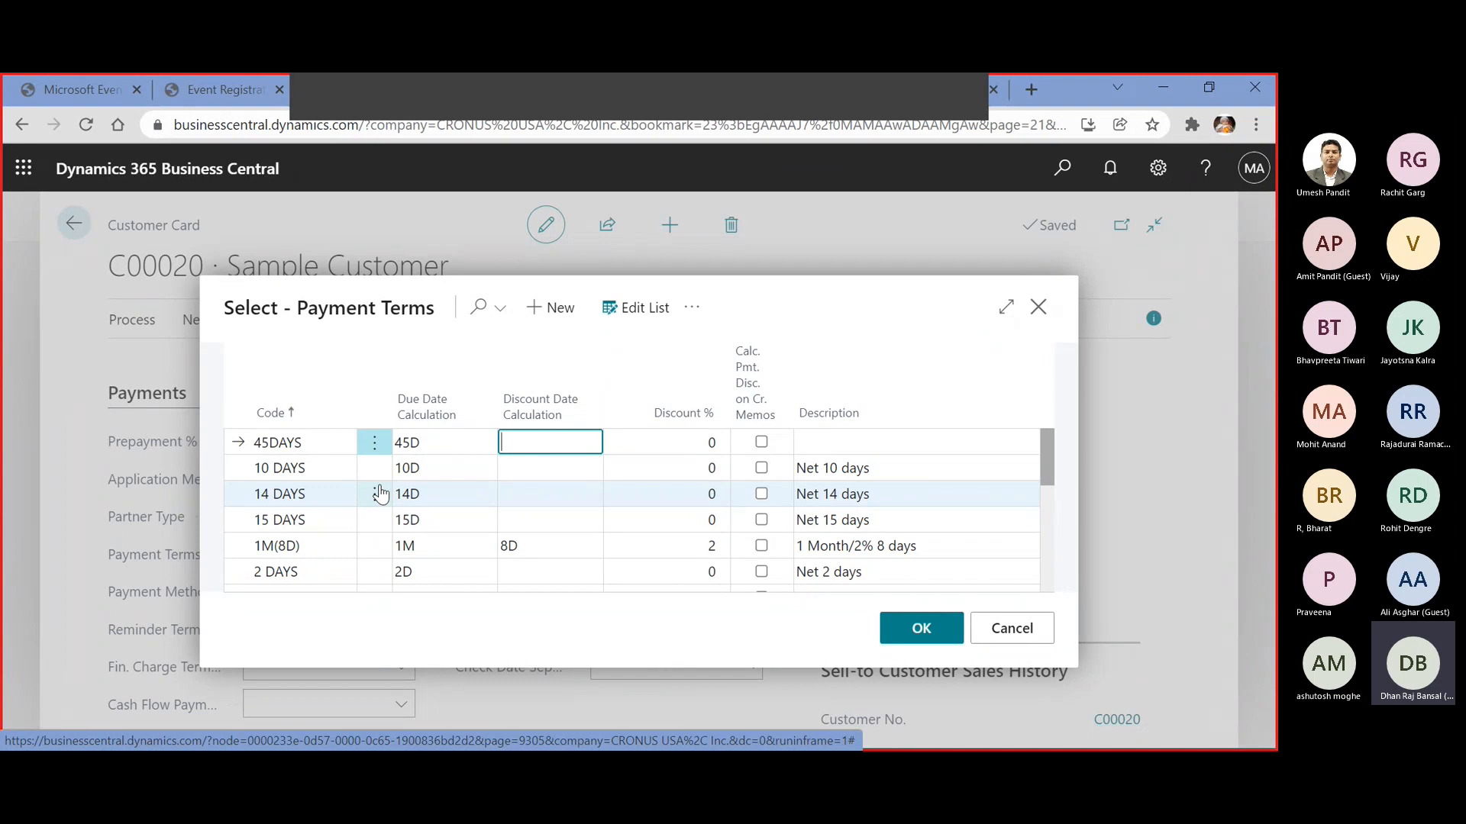
Give the 45DAYS payment terms a discount date calculation of 15D and a discount of 1 percent
{"action": "type", "text": "15D"}
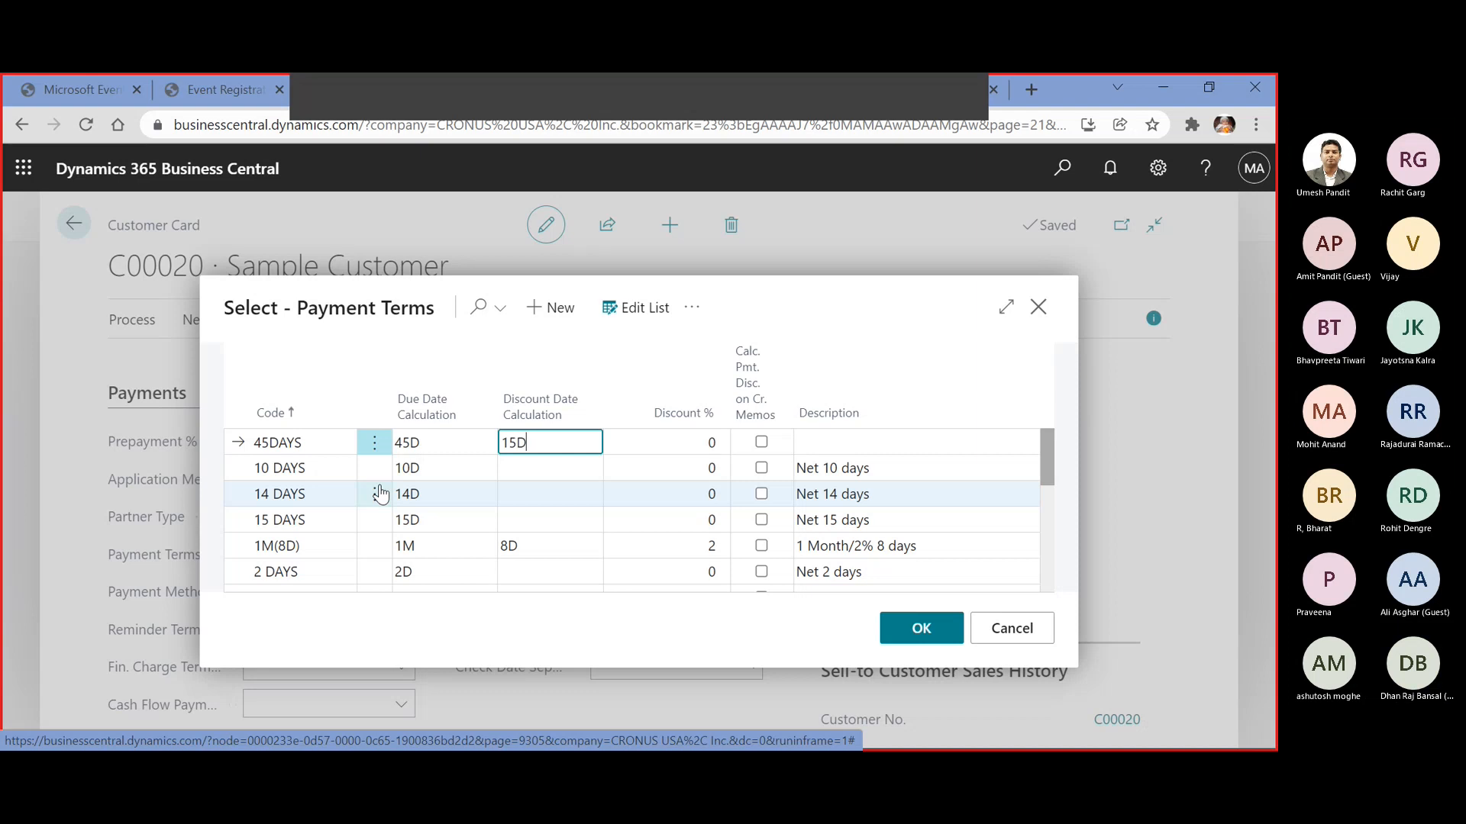
{"action": "key", "text": "Tab"}
{"action": "type", "text": "1"}
{"action": "key", "text": "Tab"}
{"action": "key", "text": "Tab"}
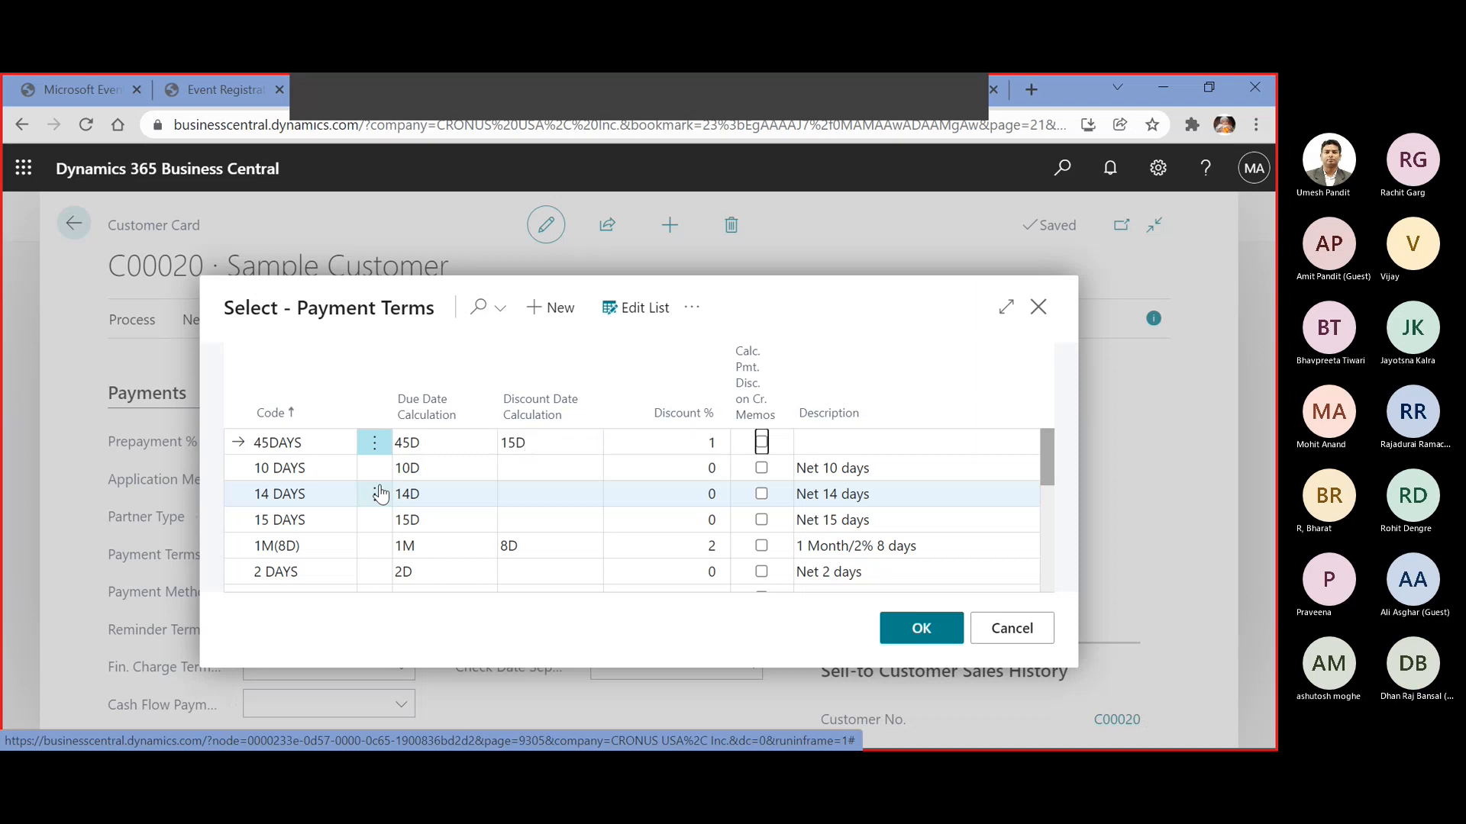
Describe the 45DAYS payment terms as "Net 45 days" and accept the payment terms list
{"action": "type", "text": "N"}
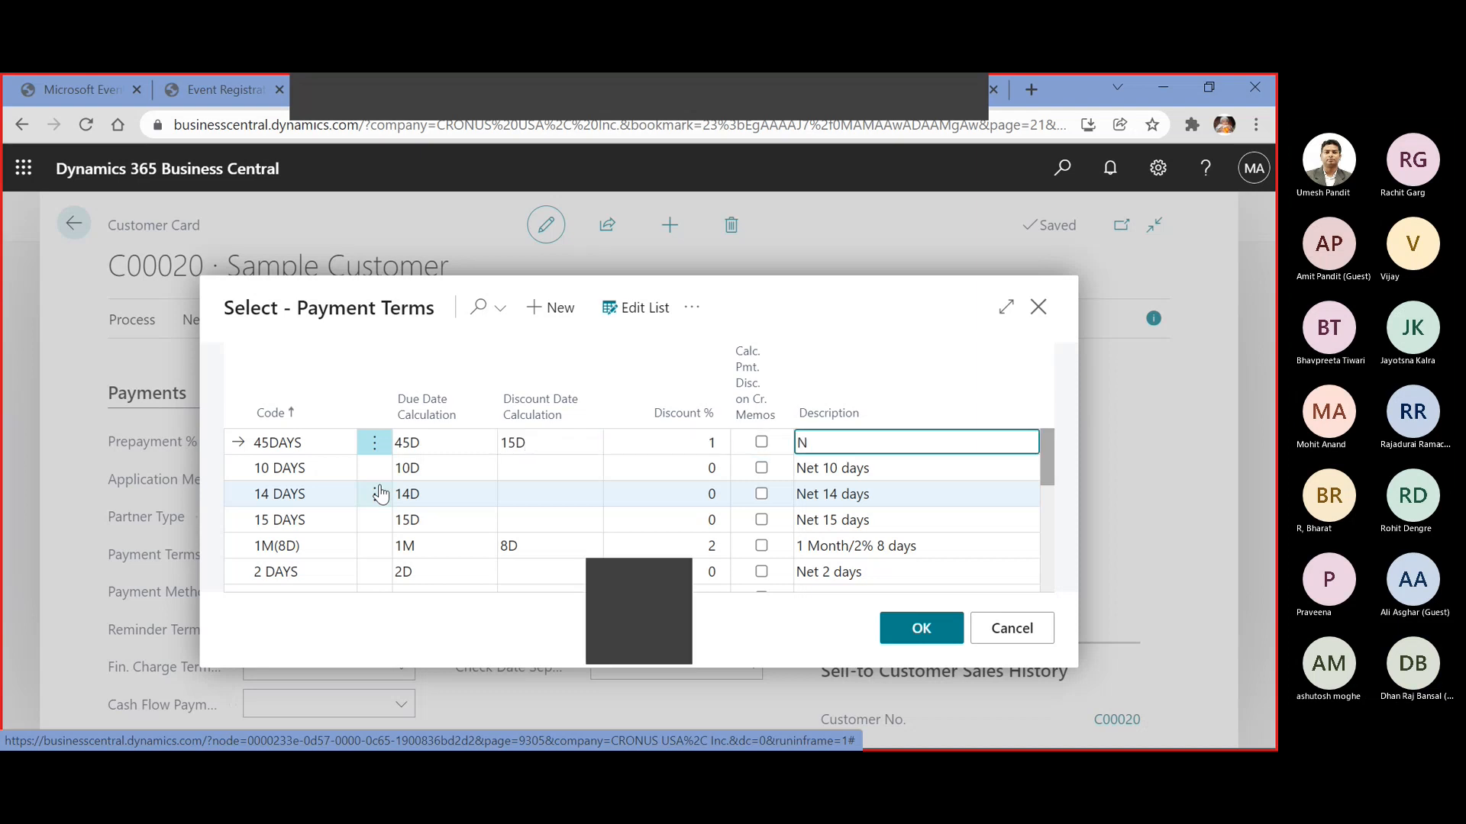
{"action": "type", "text": "et 4"}
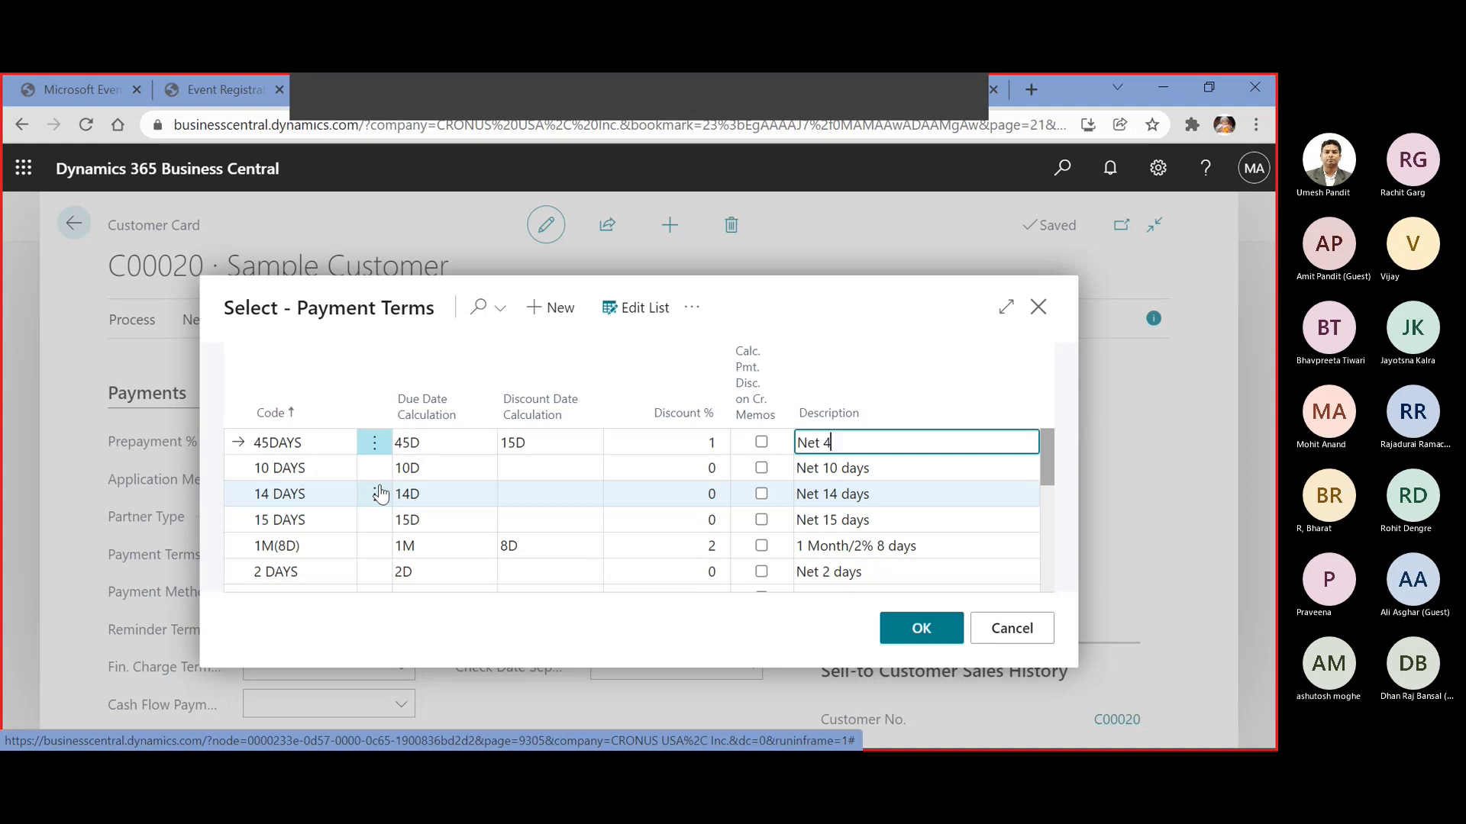
{"action": "type", "text": "5 days"}
{"action": "key", "text": "Down"}
{"action": "key", "text": "Up"}
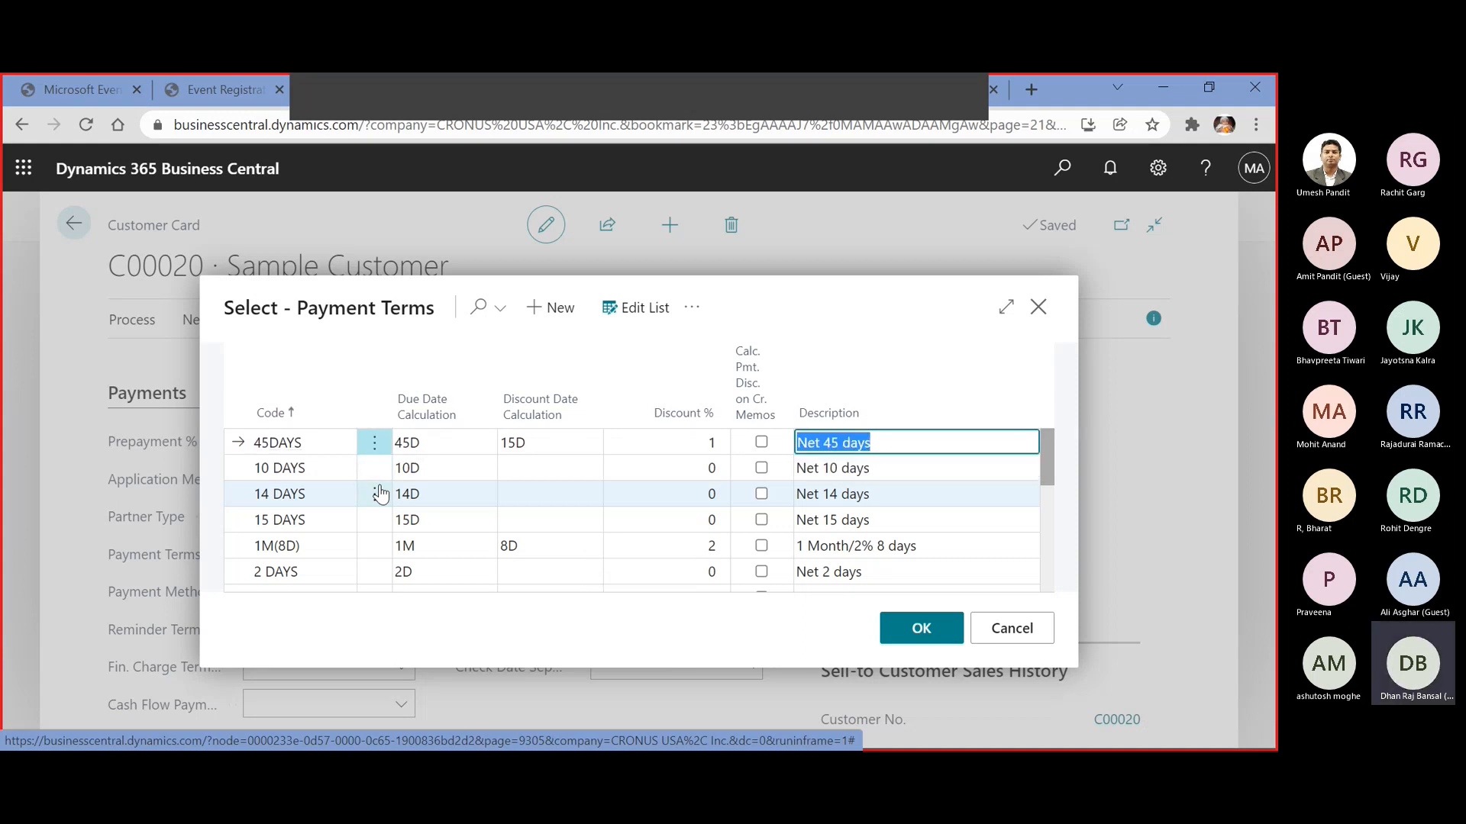
{"action": "key", "text": "Down"}
{"action": "key", "text": "Up"}
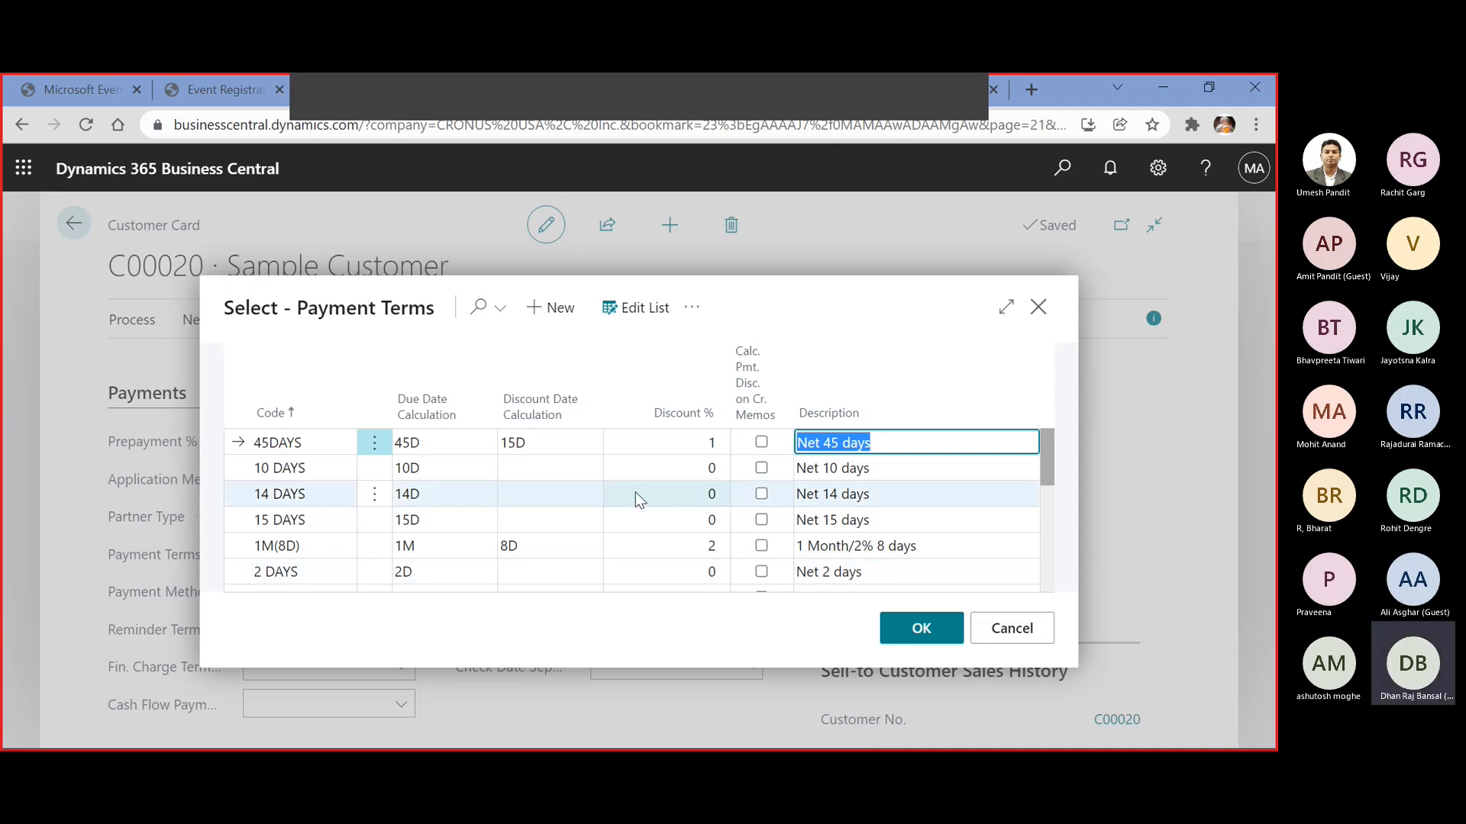
{"action": "scroll", "coordinate": [635, 492], "scroll_direction": "down", "scroll_amount": 5}
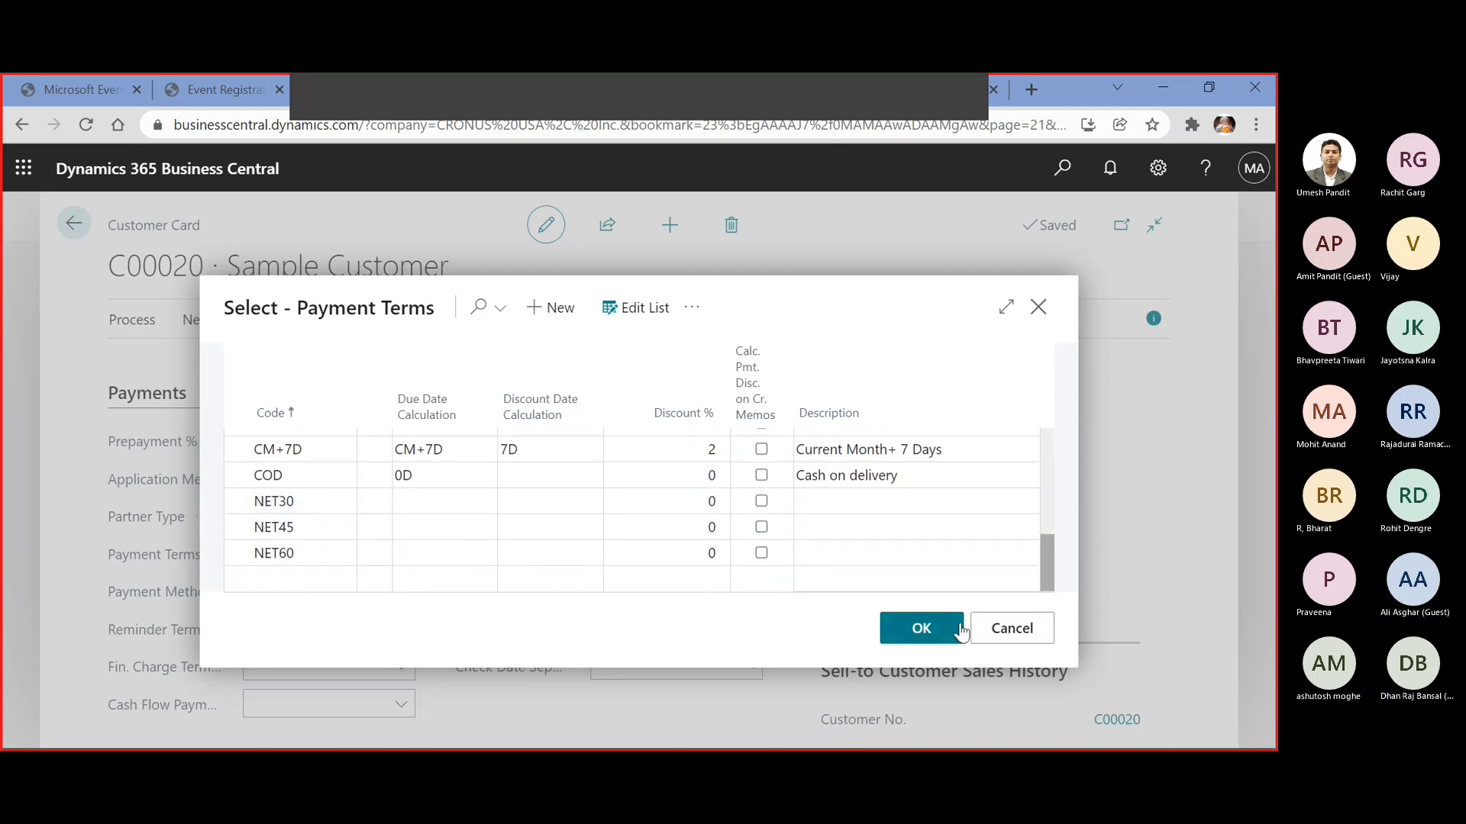
{"action": "left_click", "coordinate": [890, 622]}
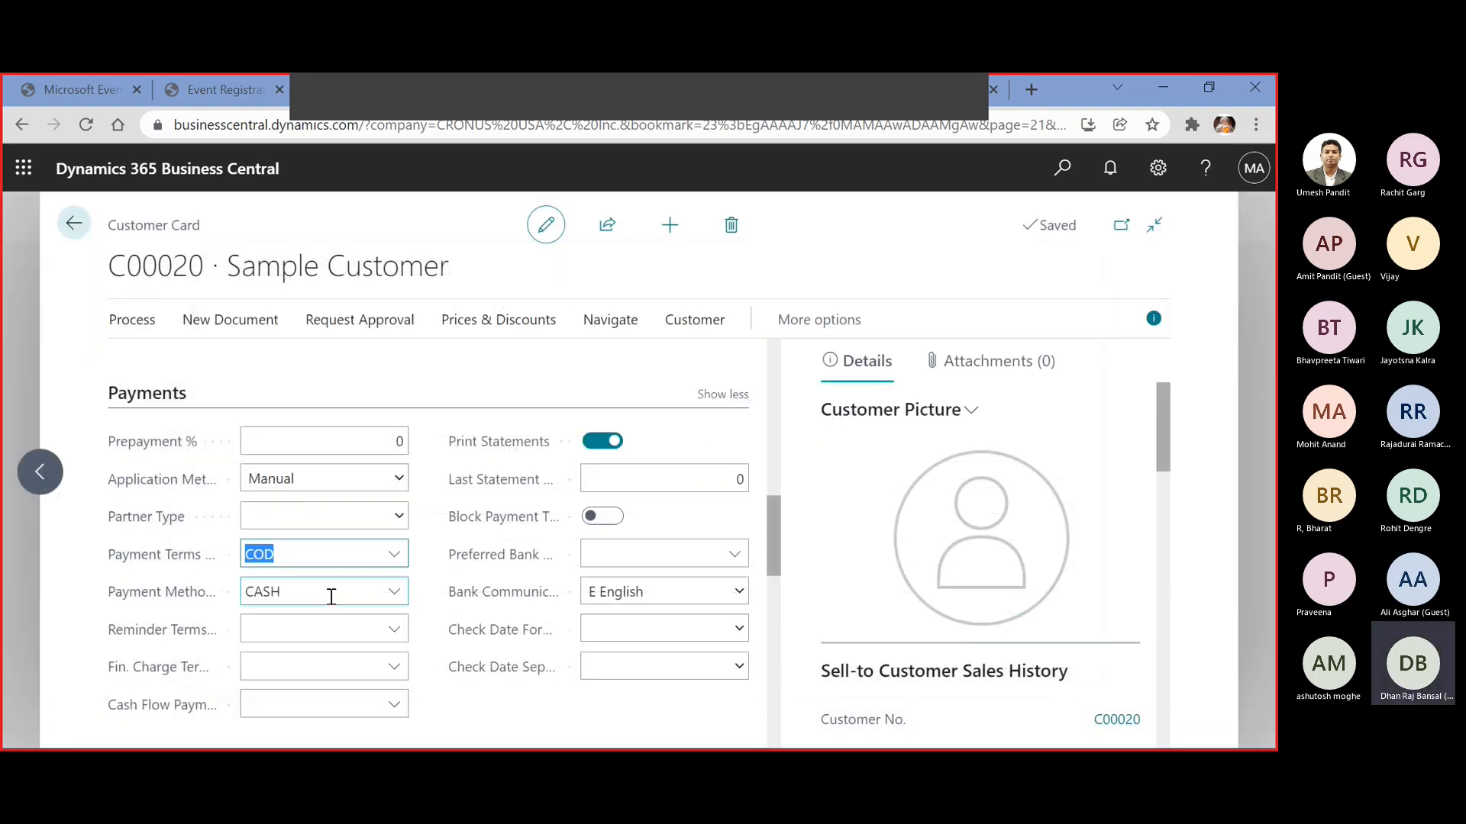
Review the payment methods, including the balancing account of CASH, and the reminder terms options without choosing new values
{"action": "left_click", "coordinate": [393, 592]}
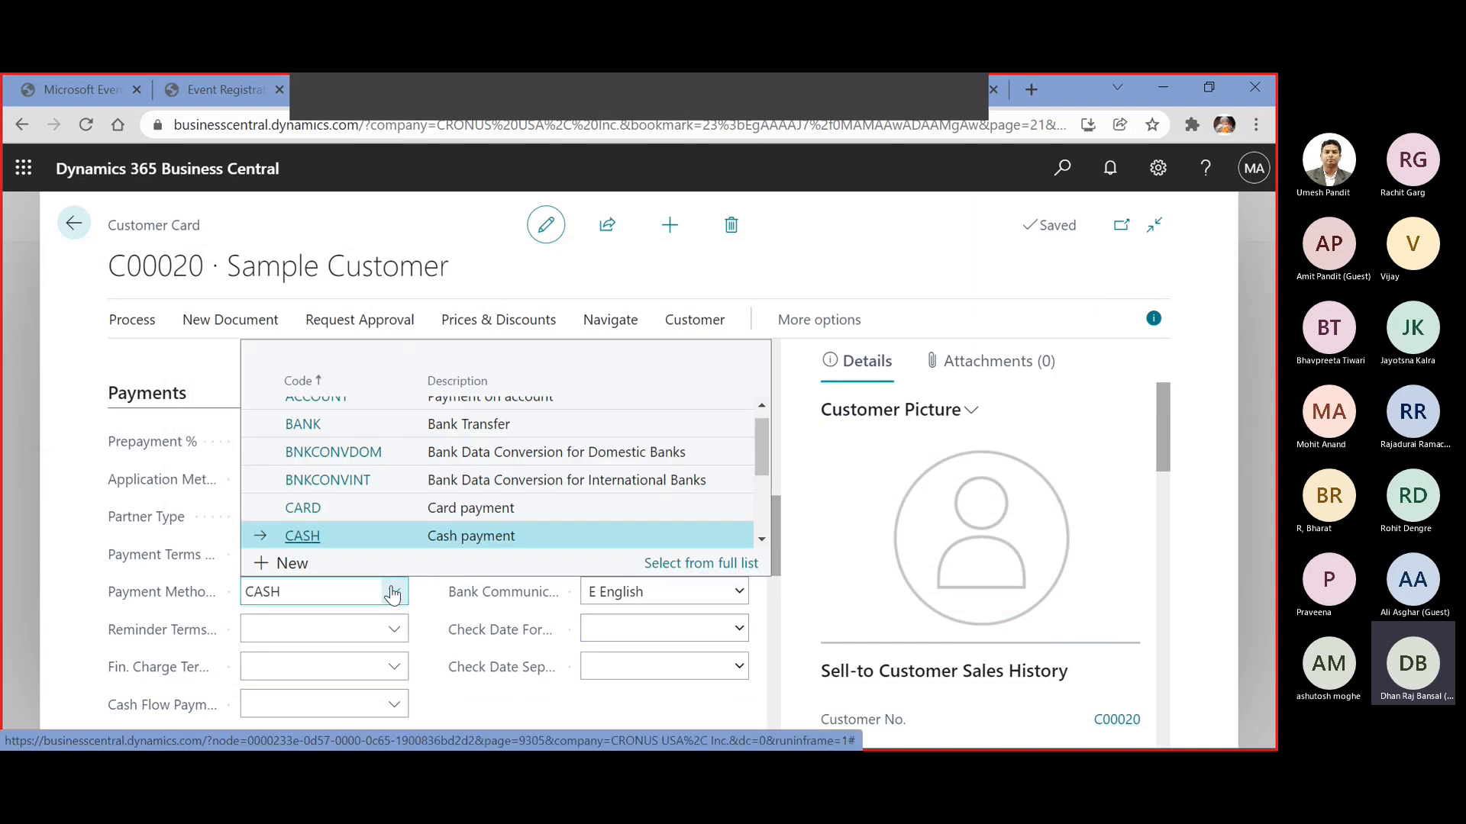
{"action": "left_click", "coordinate": [293, 564]}
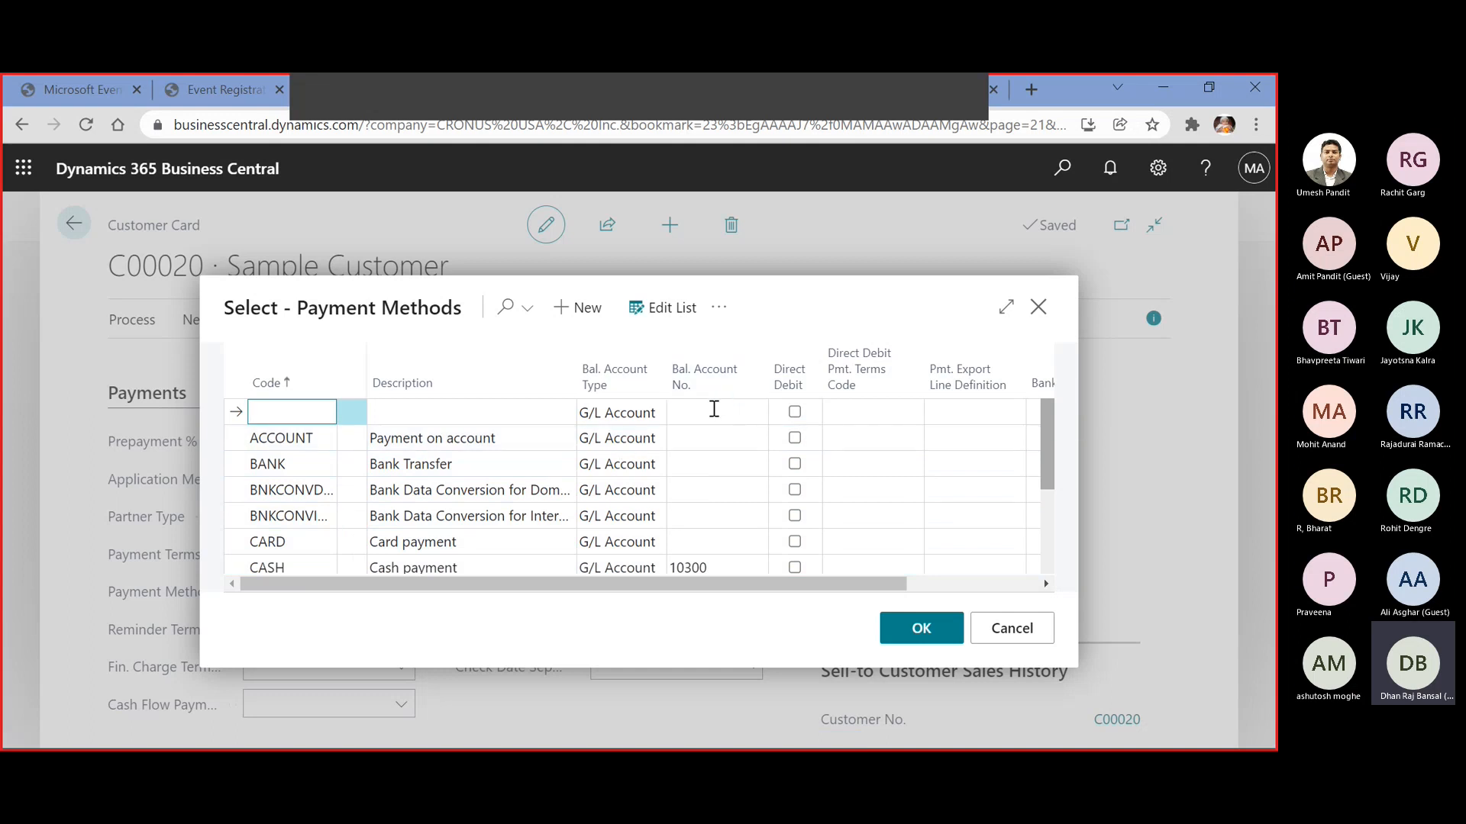
{"action": "scroll", "coordinate": [714, 410], "scroll_direction": "down", "scroll_amount": 3}
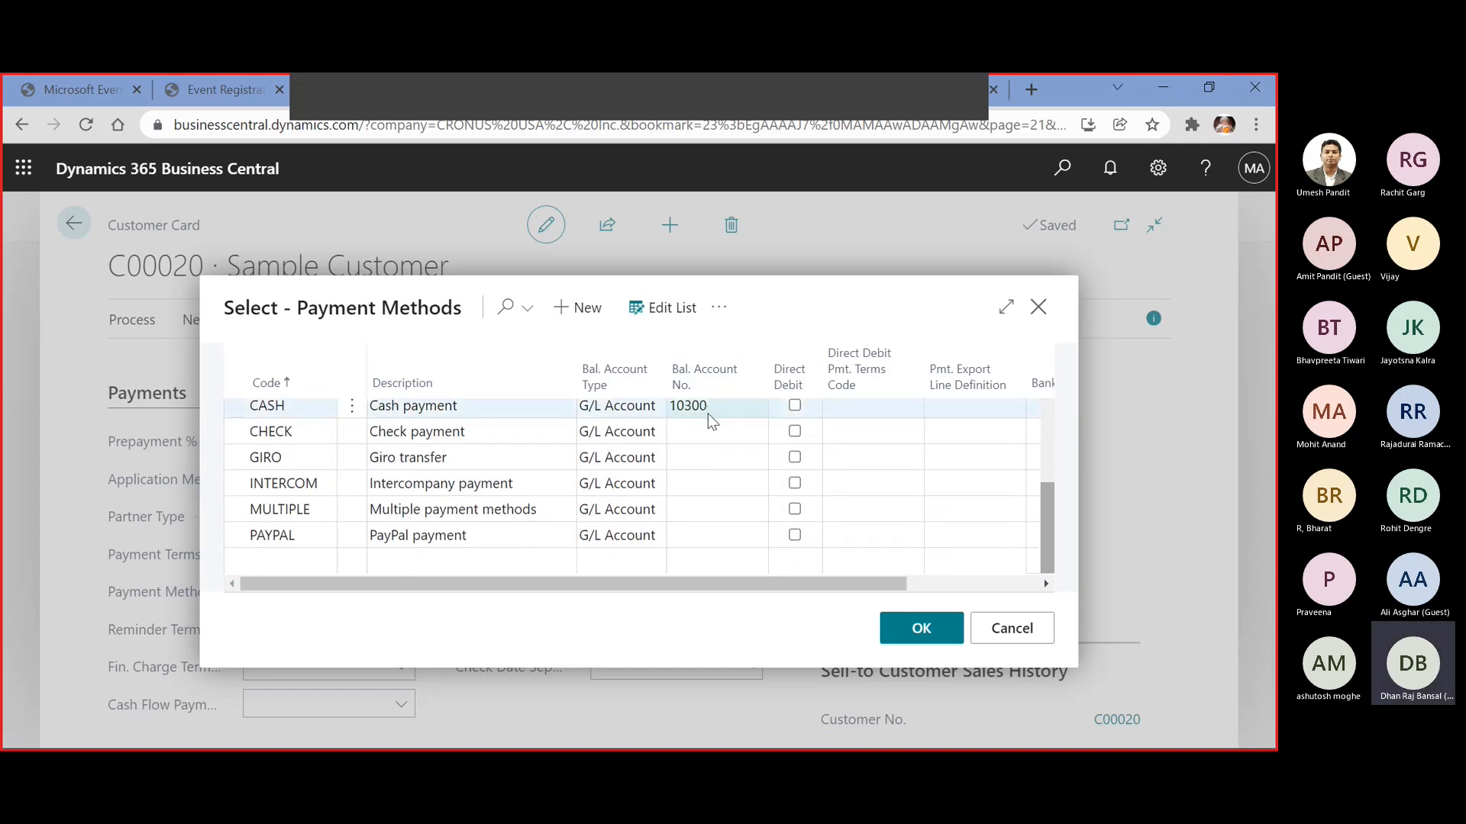
{"action": "scroll", "coordinate": [708, 414], "scroll_direction": "up", "scroll_amount": 3}
{"action": "scroll", "coordinate": [707, 414], "scroll_direction": "down", "scroll_amount": 3}
{"action": "scroll", "coordinate": [707, 414], "scroll_direction": "up", "scroll_amount": 3}
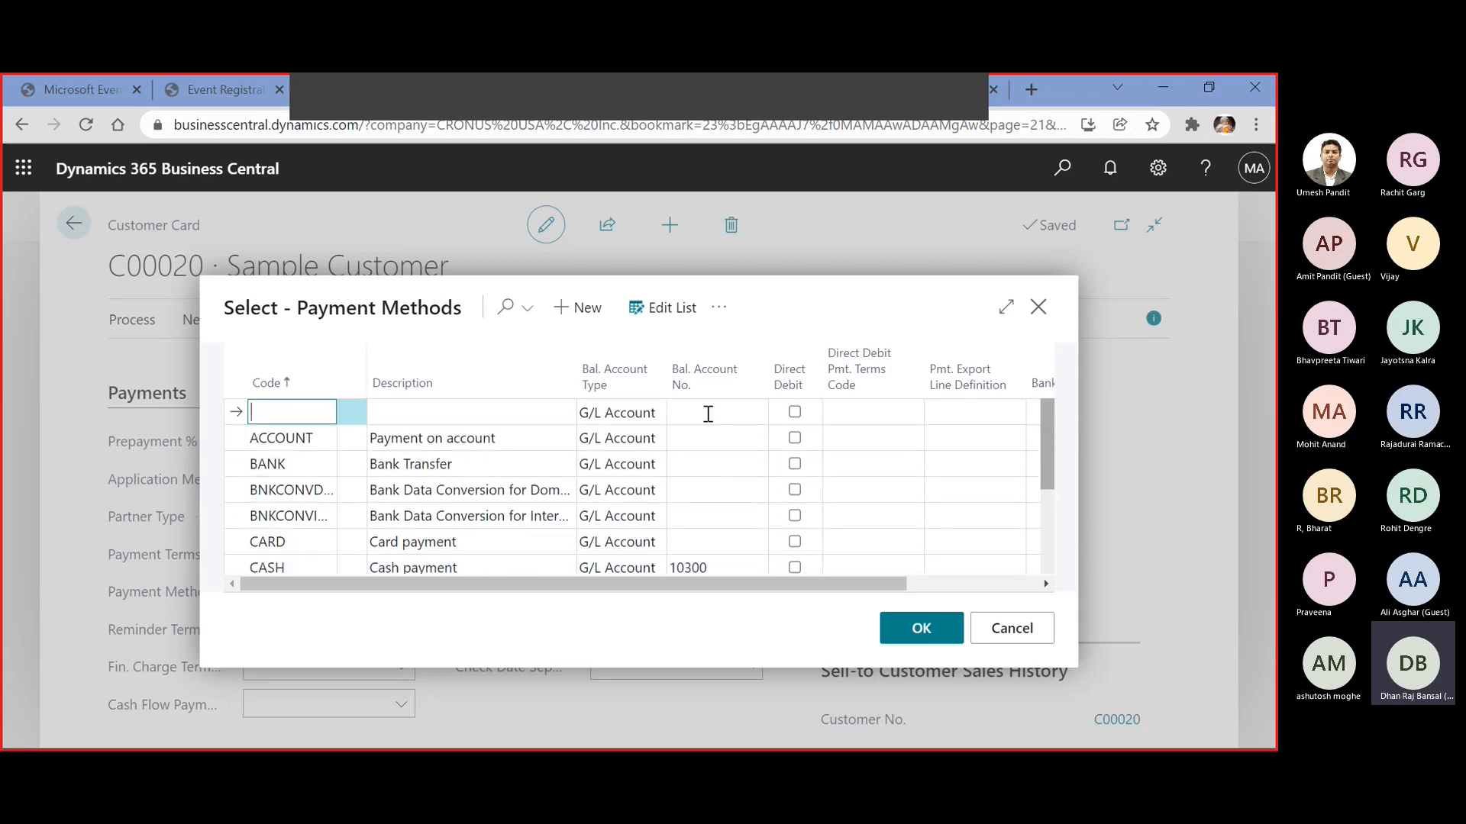
{"action": "scroll", "coordinate": [707, 414], "scroll_direction": "down", "scroll_amount": 2}
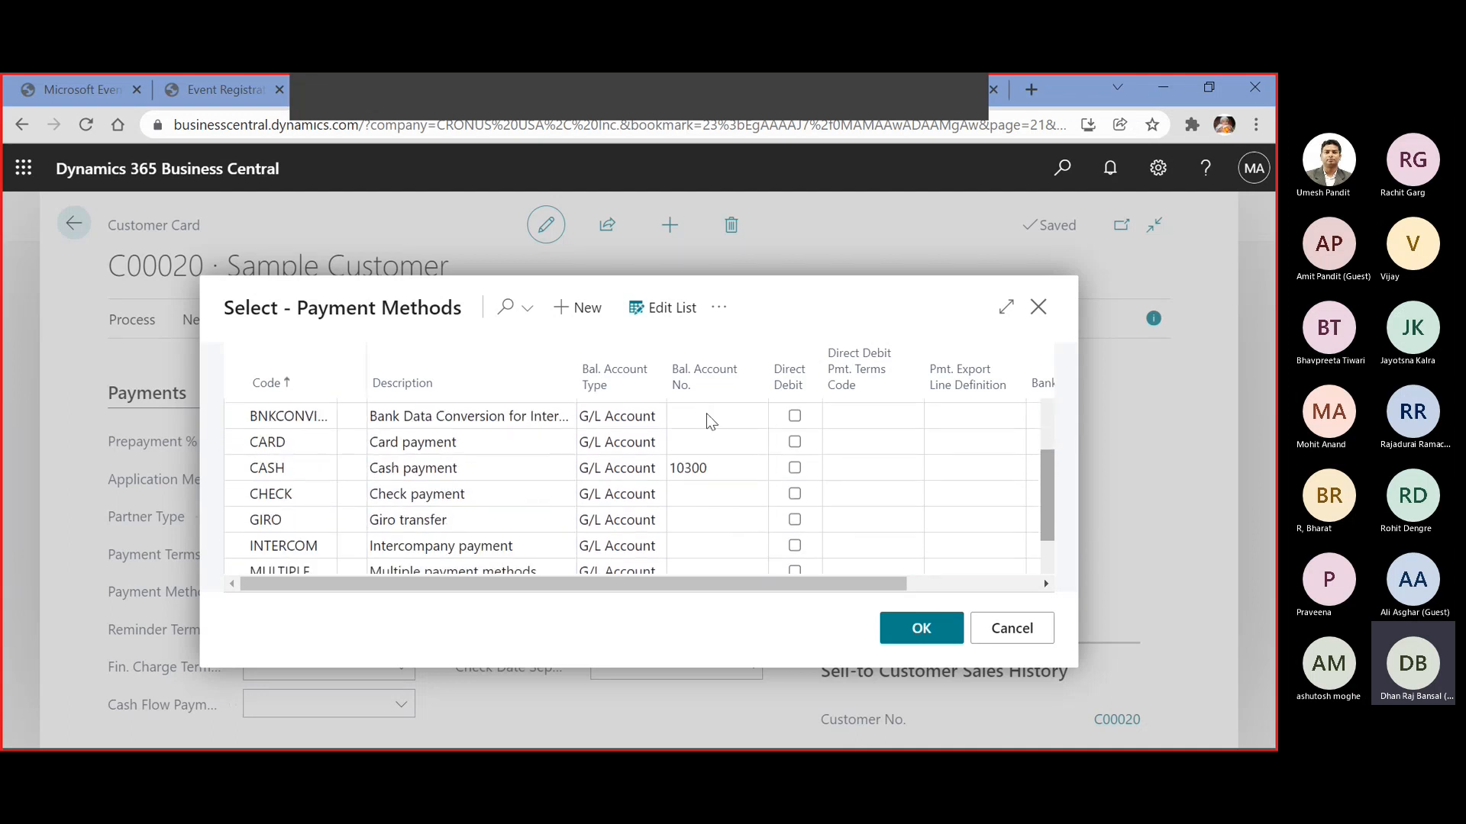
{"action": "left_click", "coordinate": [739, 474]}
{"action": "left_click", "coordinate": [734, 440]}
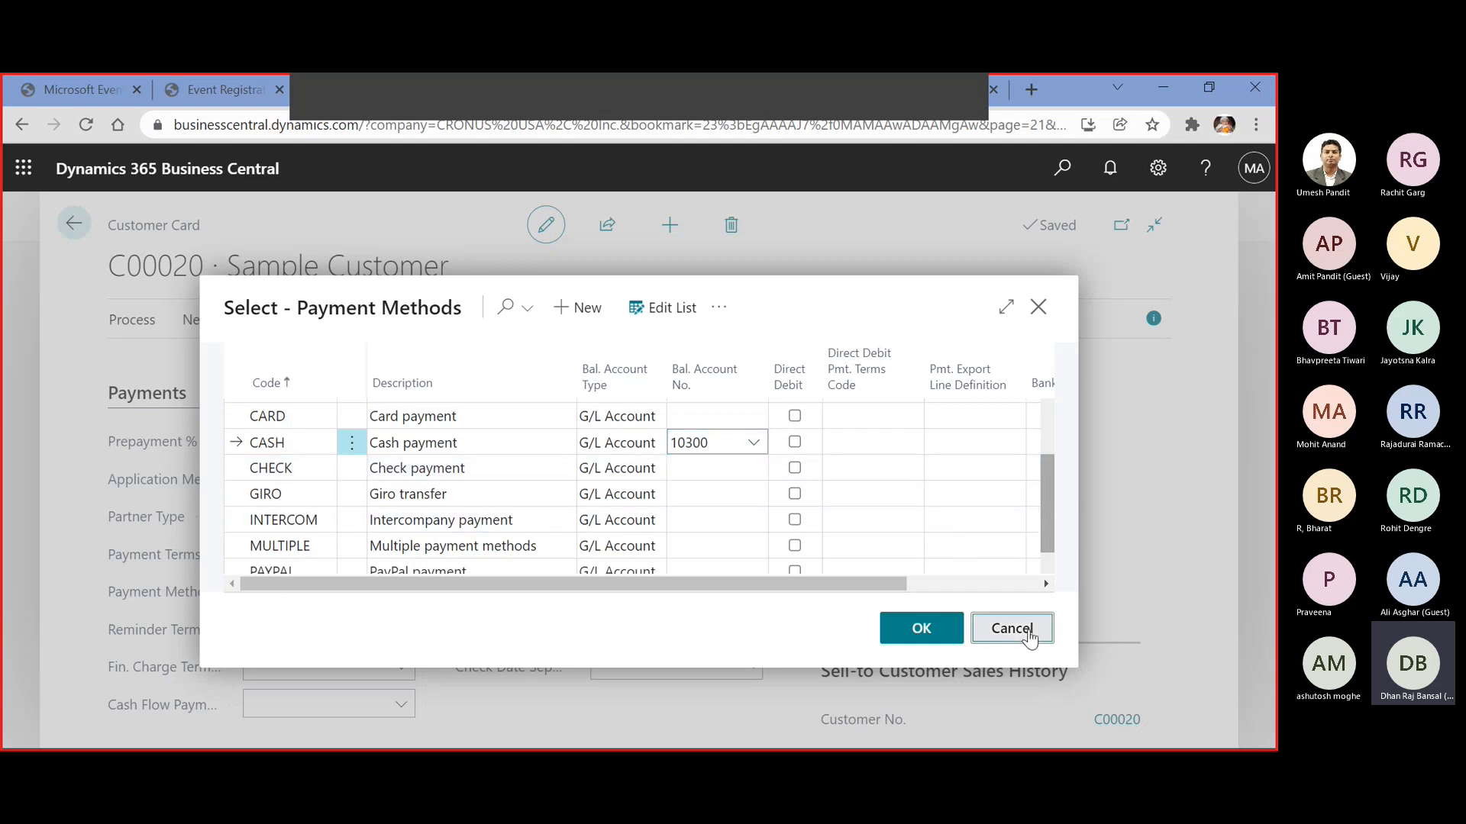
{"action": "left_click", "coordinate": [1012, 629]}
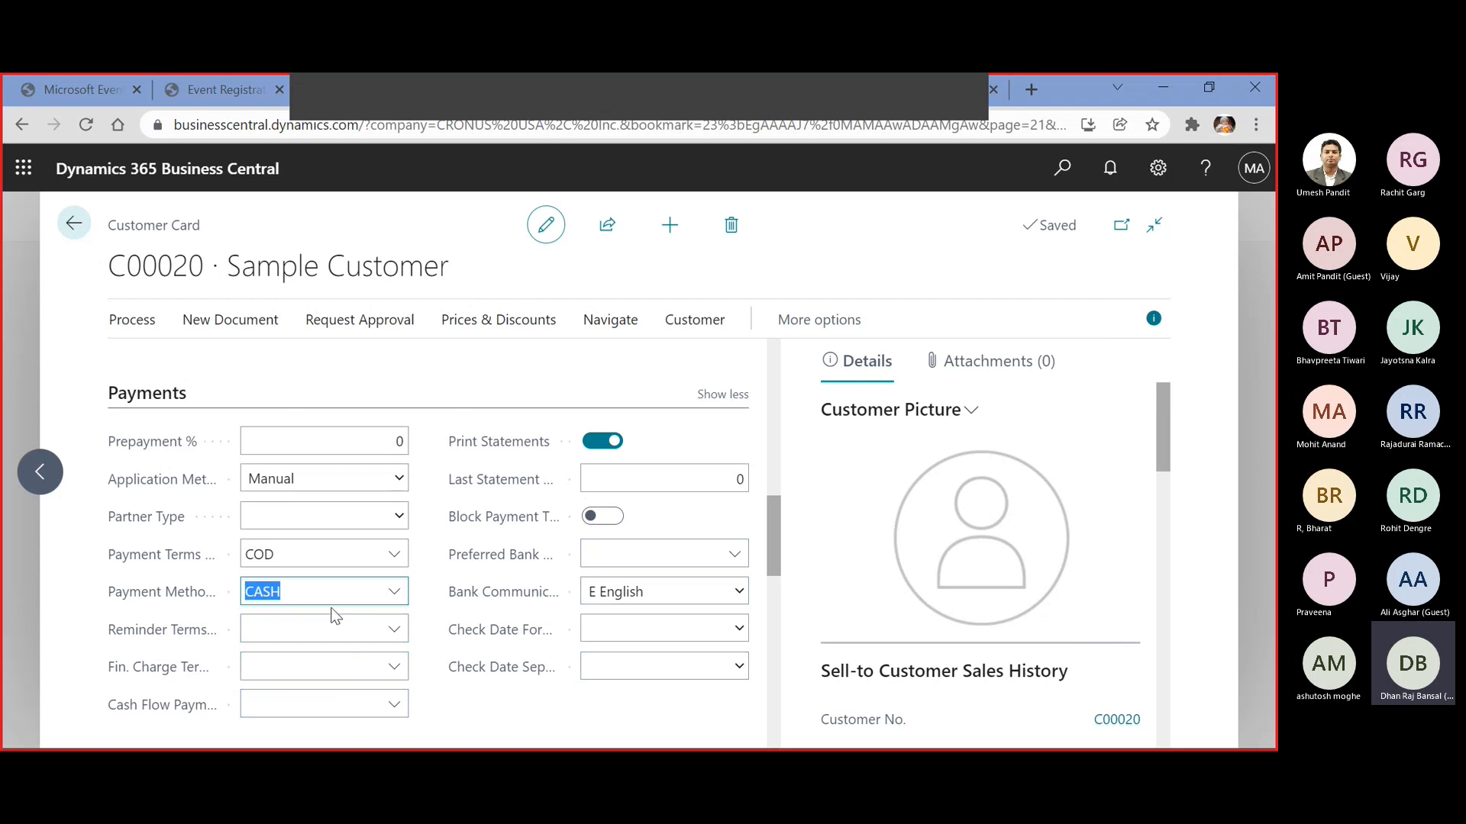
{"action": "left_click", "coordinate": [276, 630]}
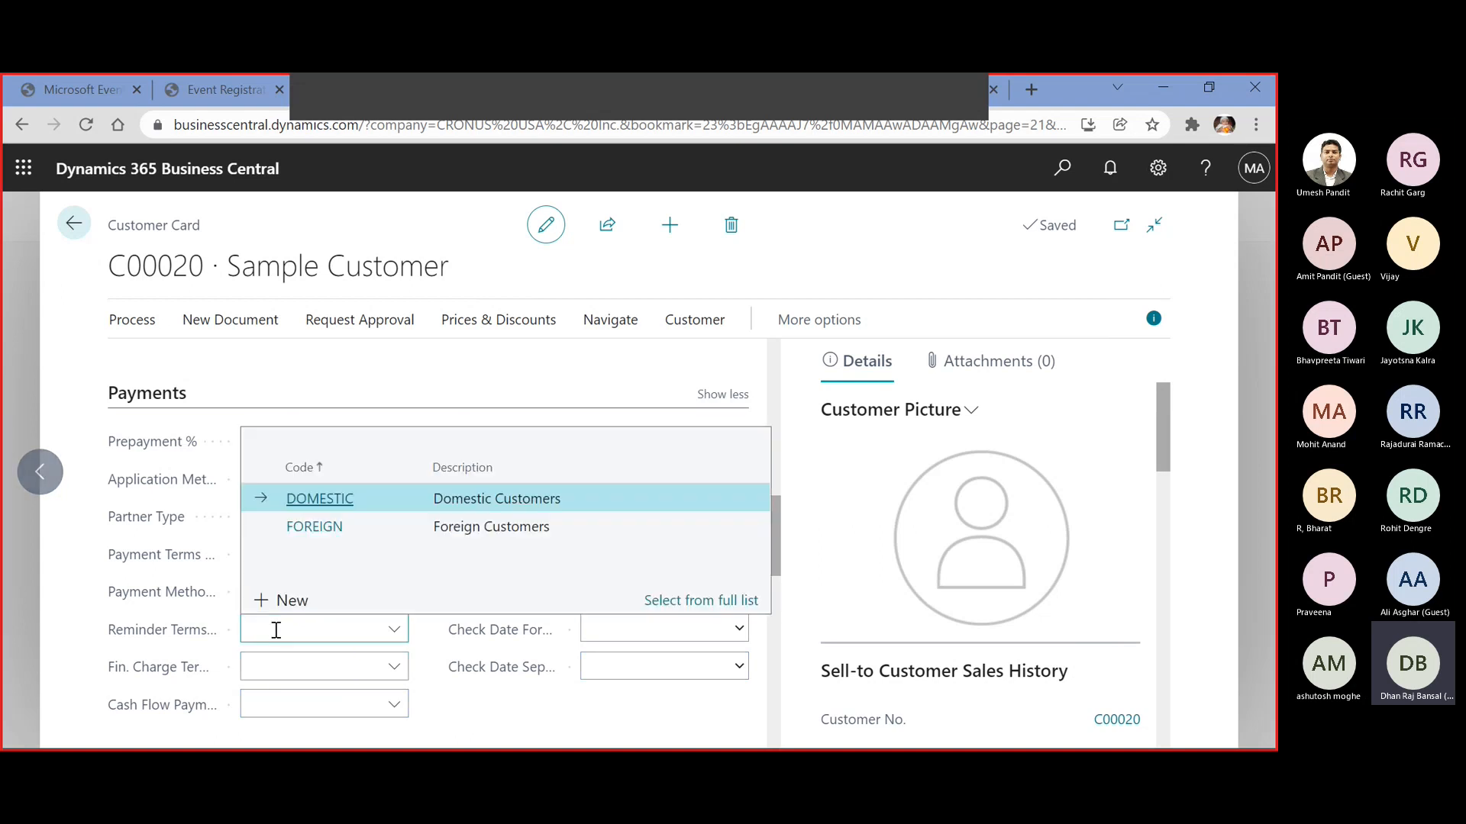
{"action": "left_click", "coordinate": [66, 614]}
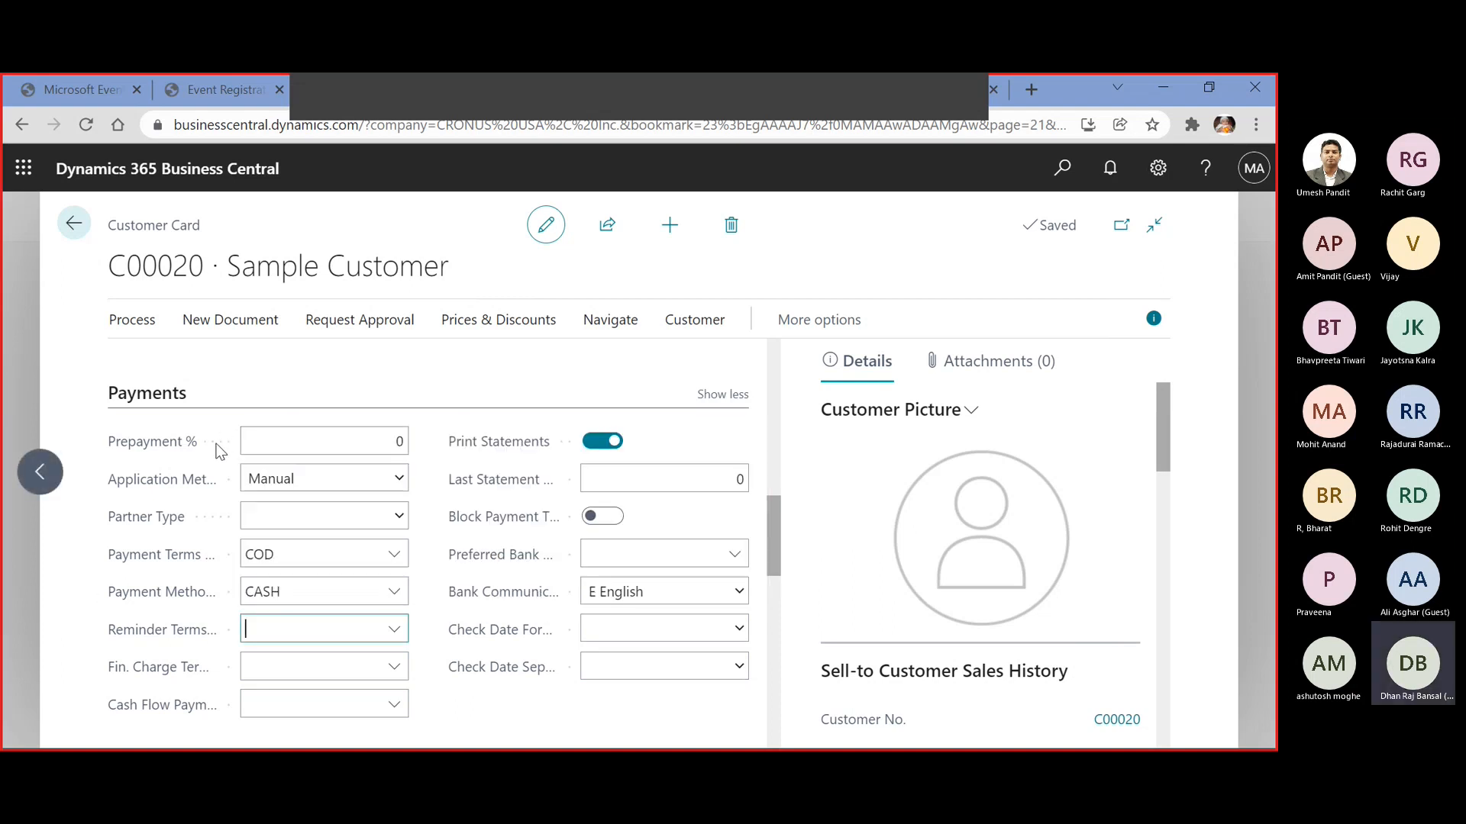
View the customer's sales prices page and its item choices without choosing an item, then return to the customer list
{"action": "scroll", "coordinate": [216, 439], "scroll_direction": "up", "scroll_amount": 10}
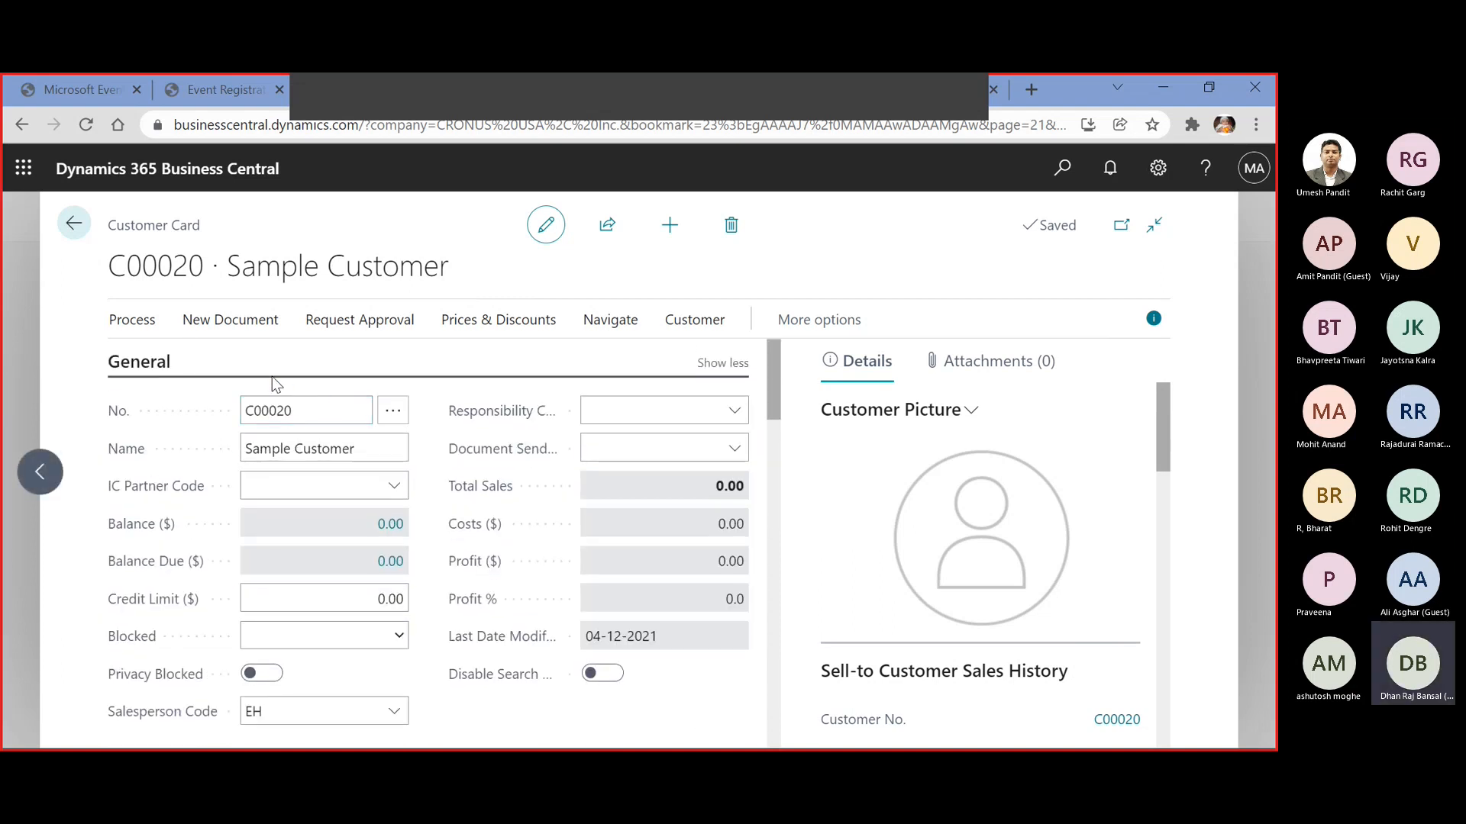
{"action": "left_click", "coordinate": [489, 325]}
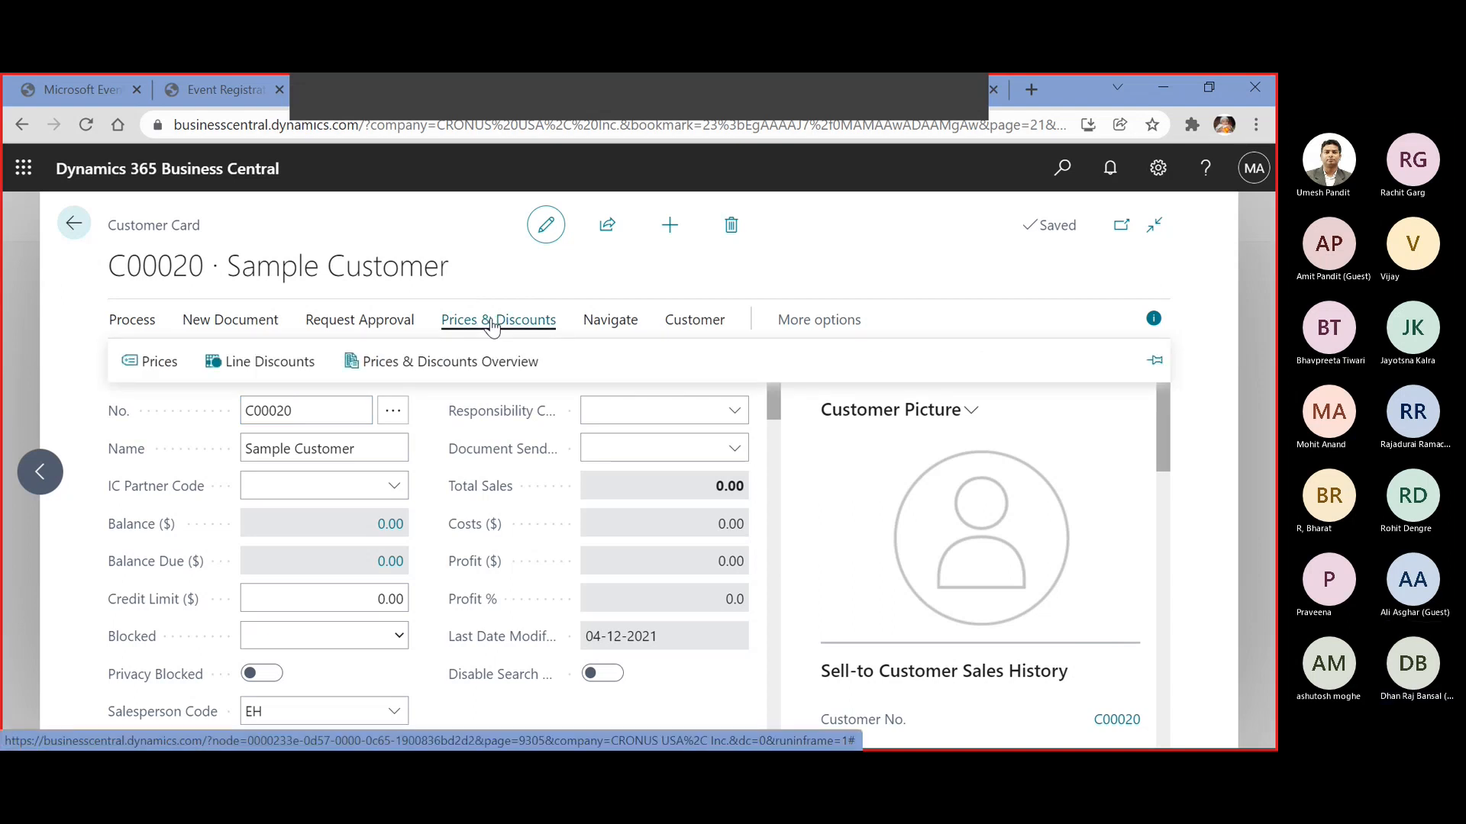
{"action": "left_click", "coordinate": [168, 366]}
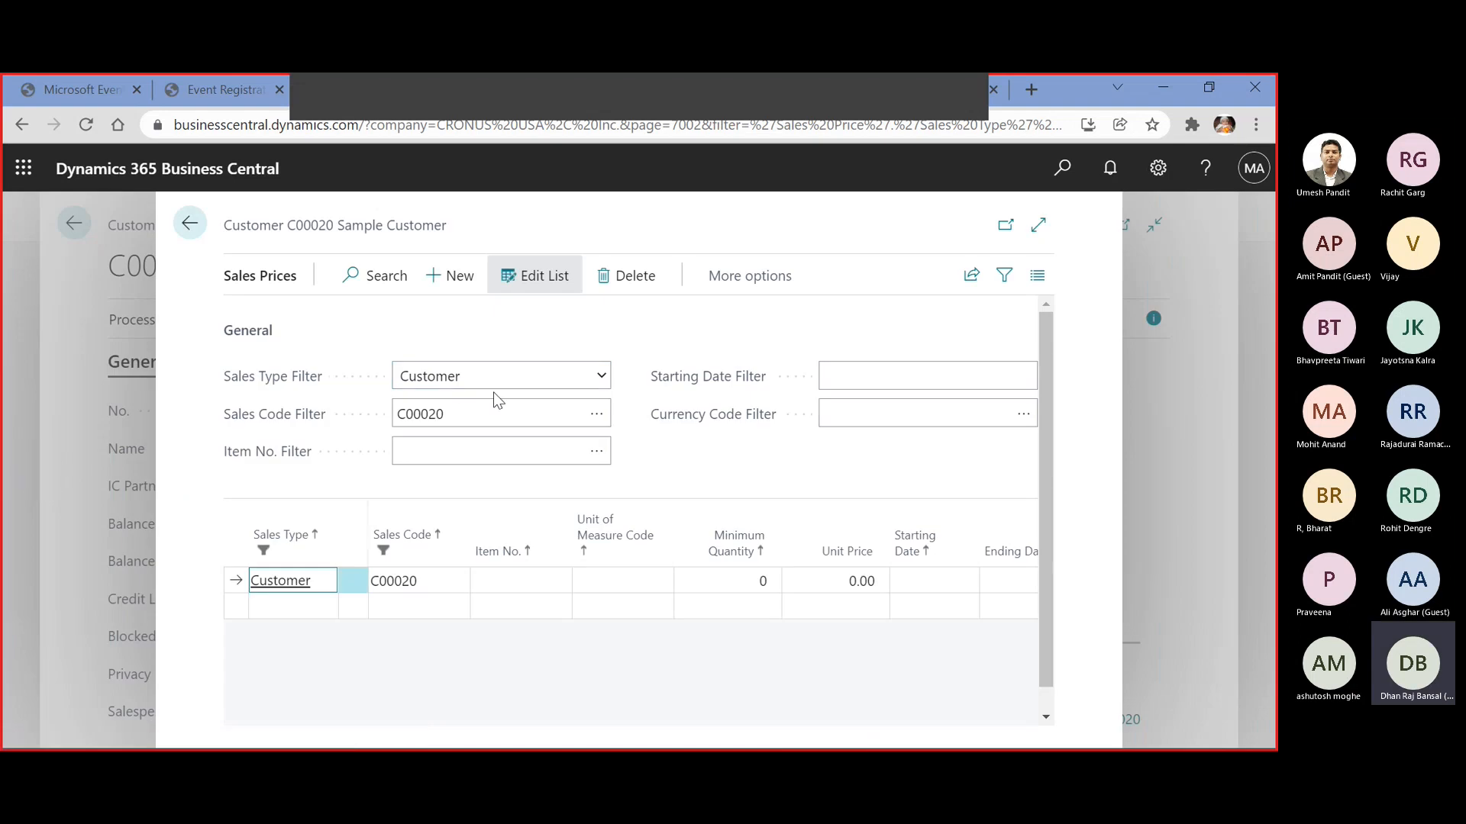
{"action": "left_click", "coordinate": [505, 584]}
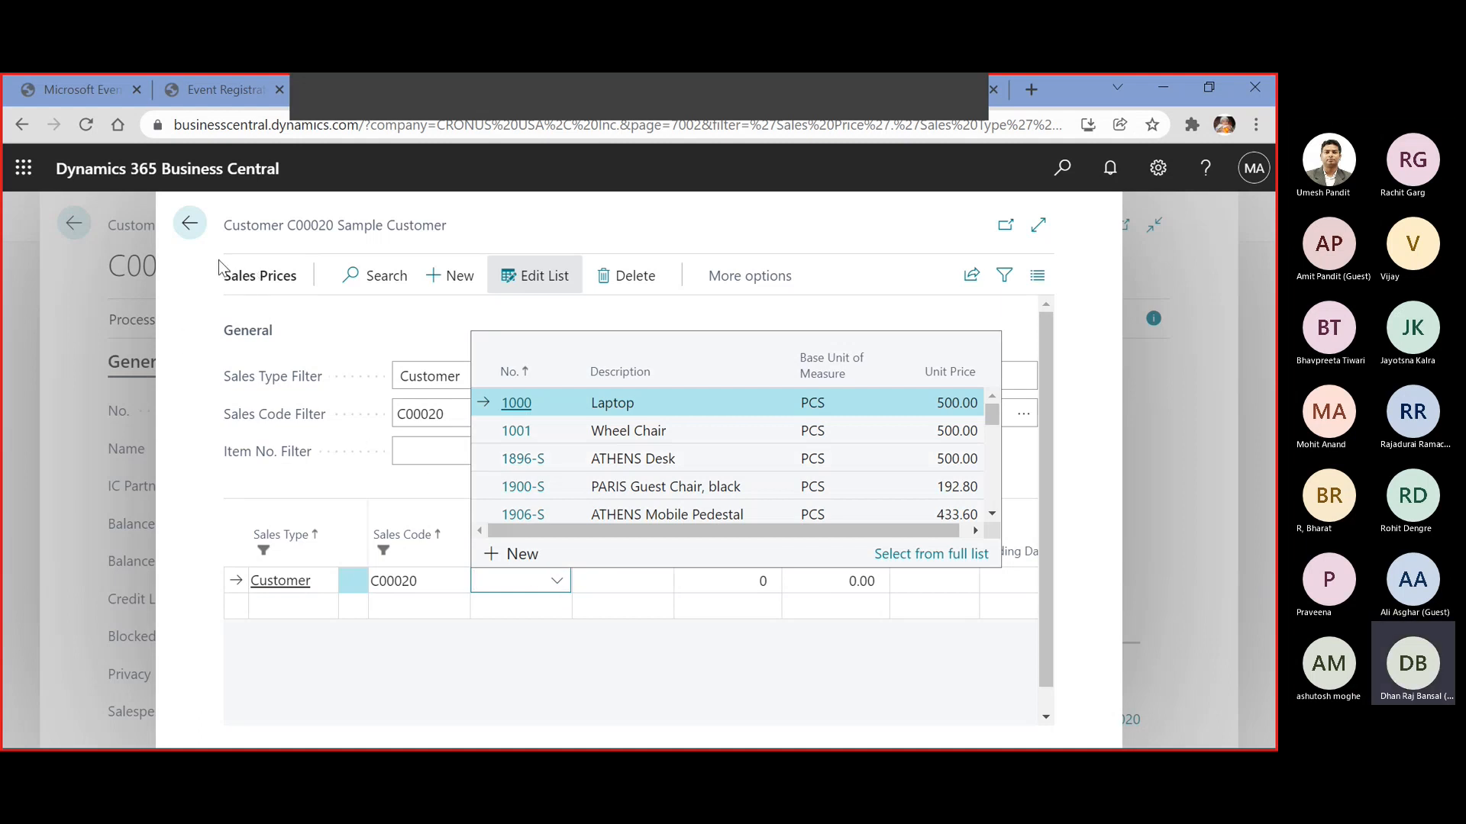
{"action": "left_click", "coordinate": [191, 224]}
{"action": "left_click", "coordinate": [191, 224]}
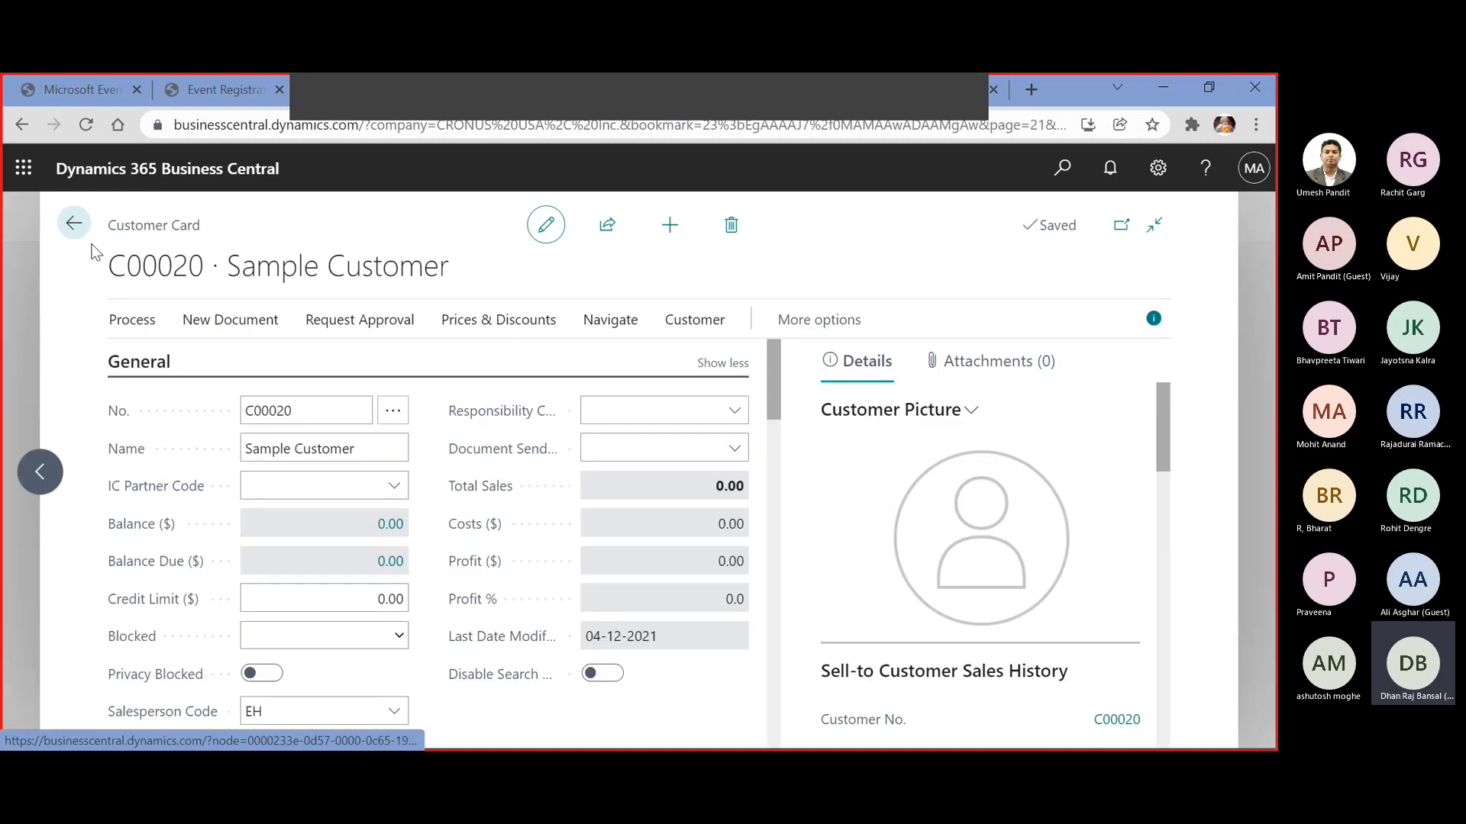
{"action": "left_click", "coordinate": [73, 224]}
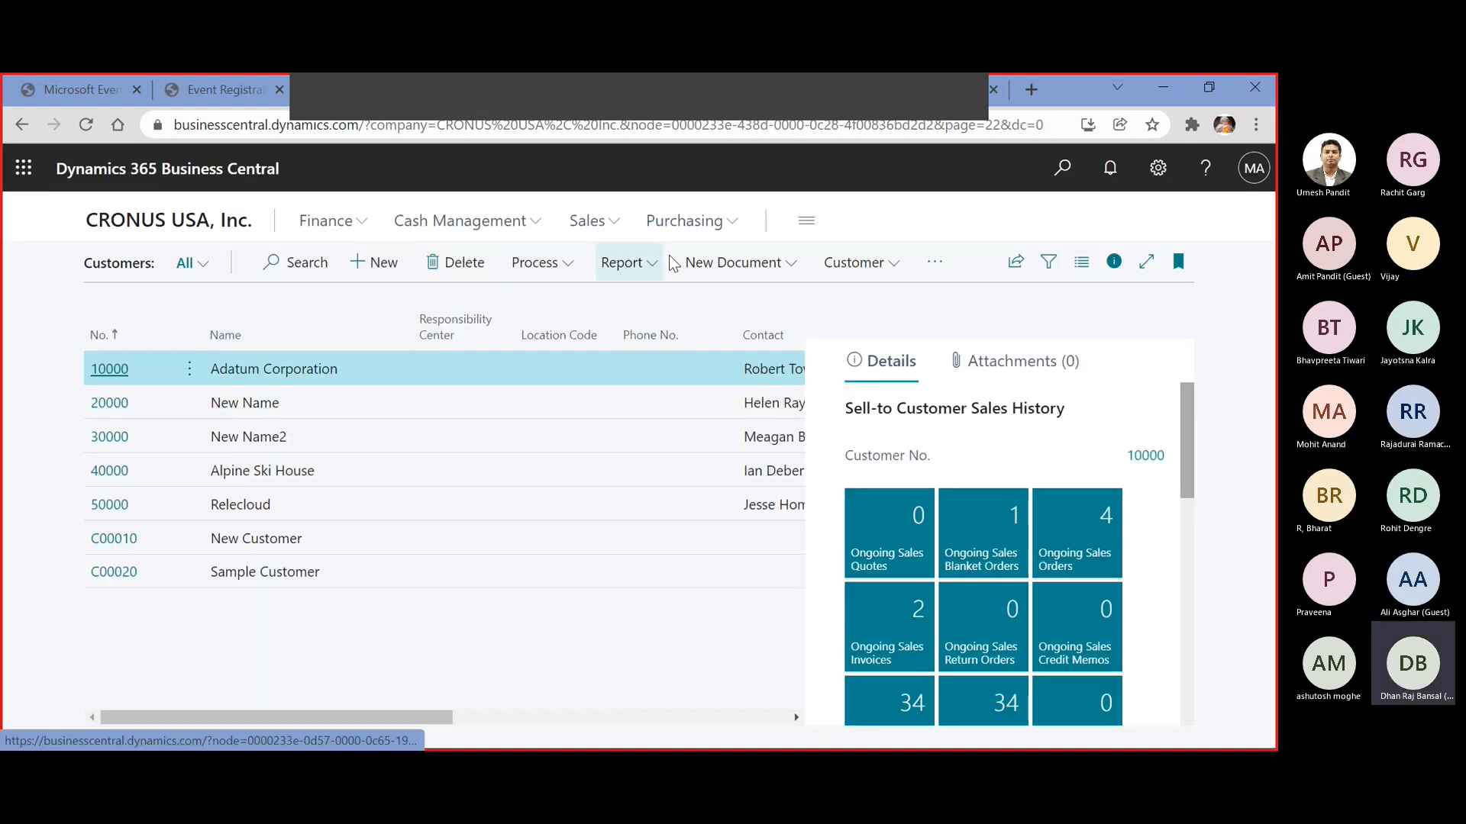
Create a new item in the item list from the Office furniture template ITEM000006
{"action": "left_click", "coordinate": [615, 227]}
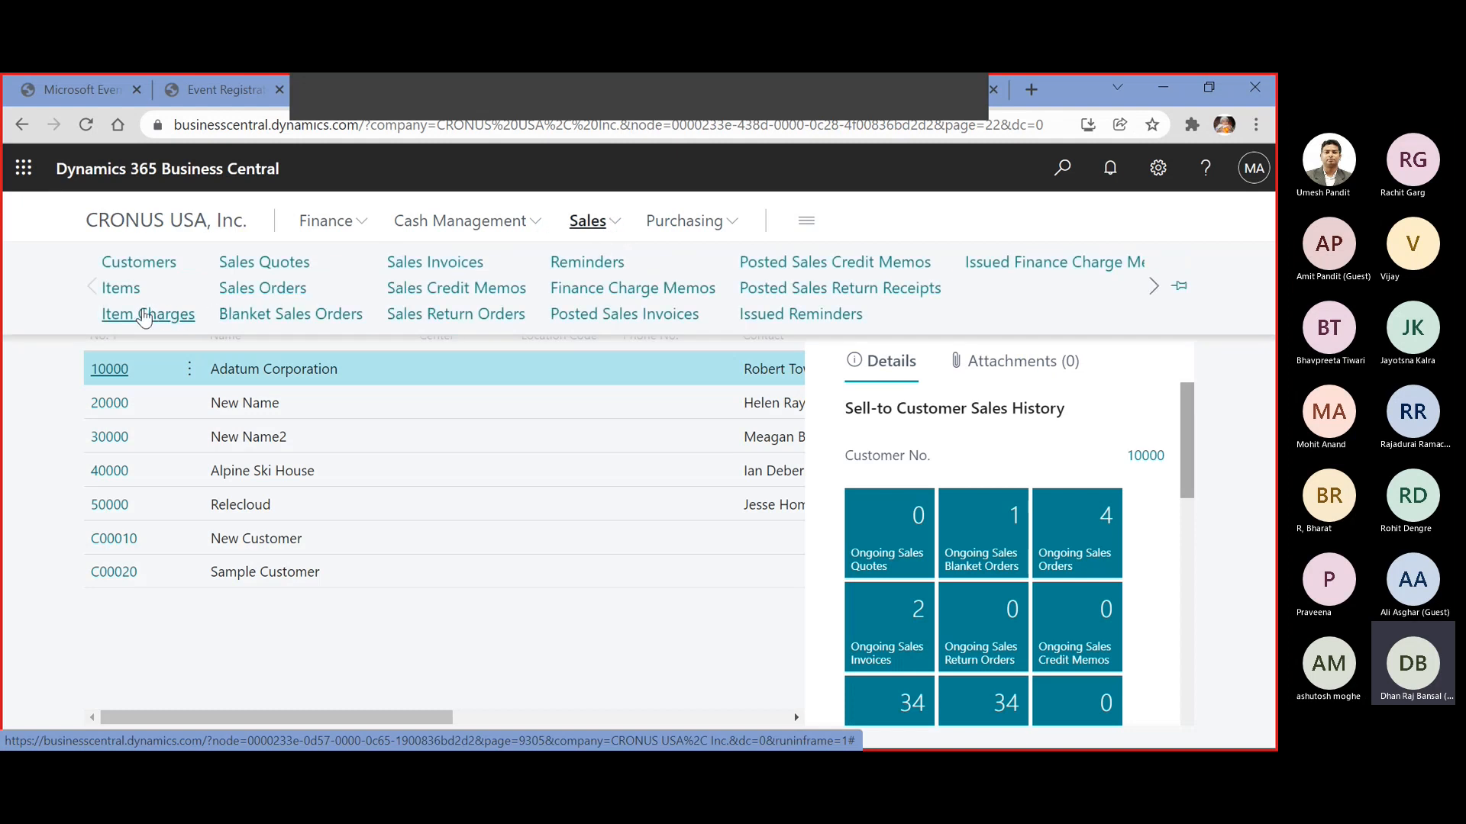
{"action": "left_click", "coordinate": [119, 292]}
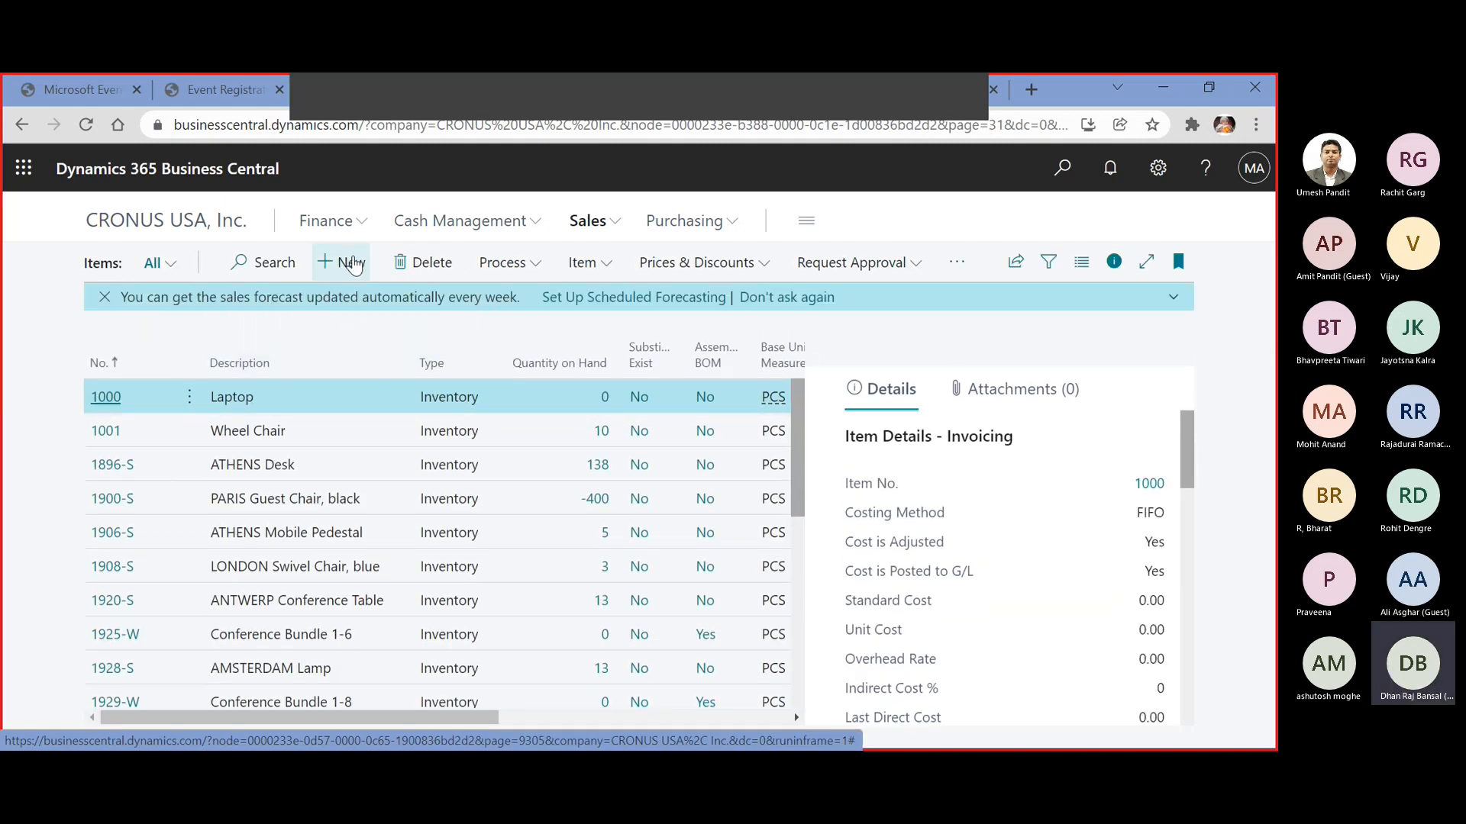
{"action": "left_click", "coordinate": [354, 264]}
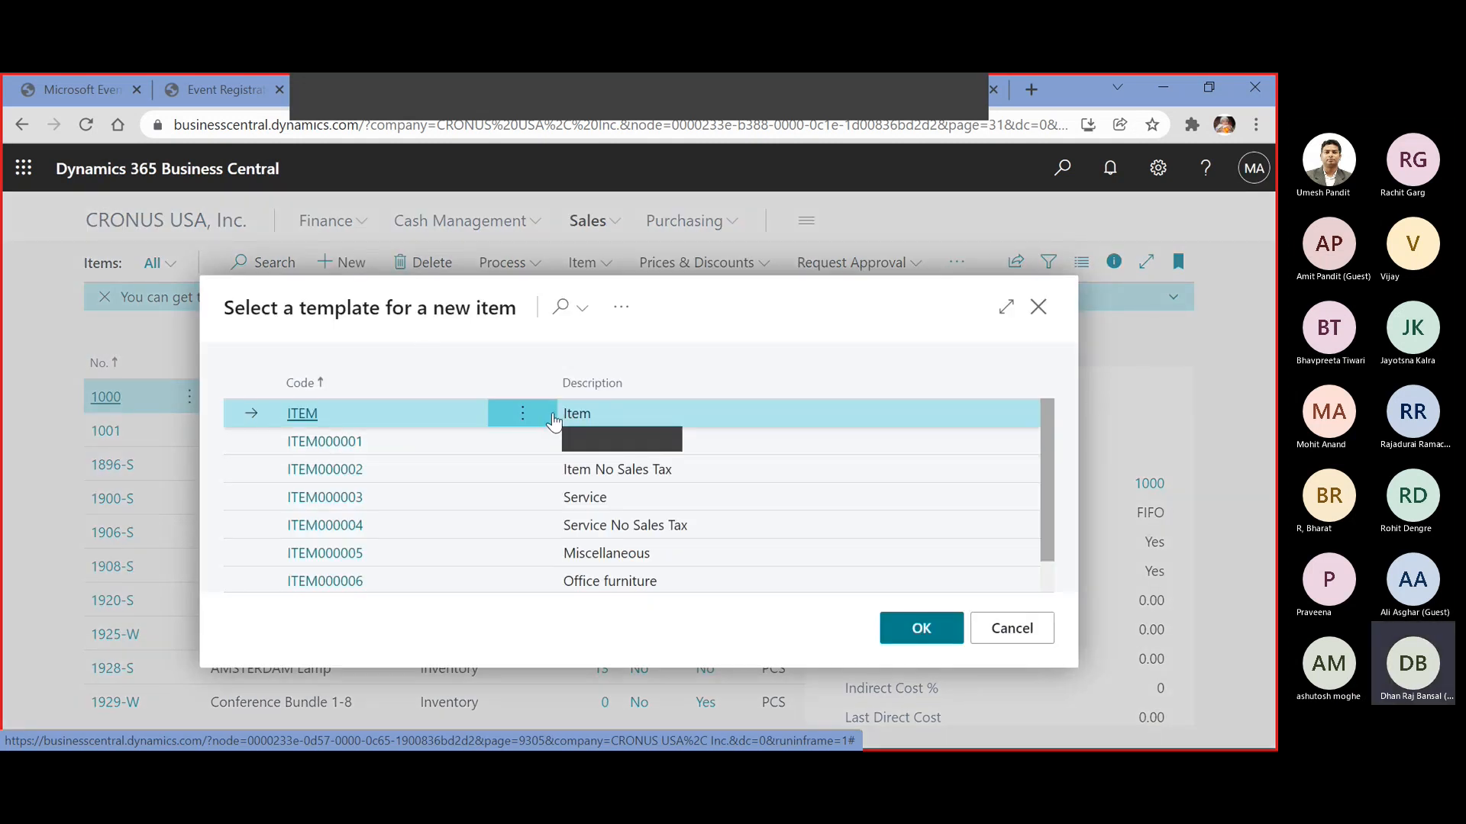
{"action": "scroll", "coordinate": [554, 421], "scroll_direction": "down", "scroll_amount": 1}
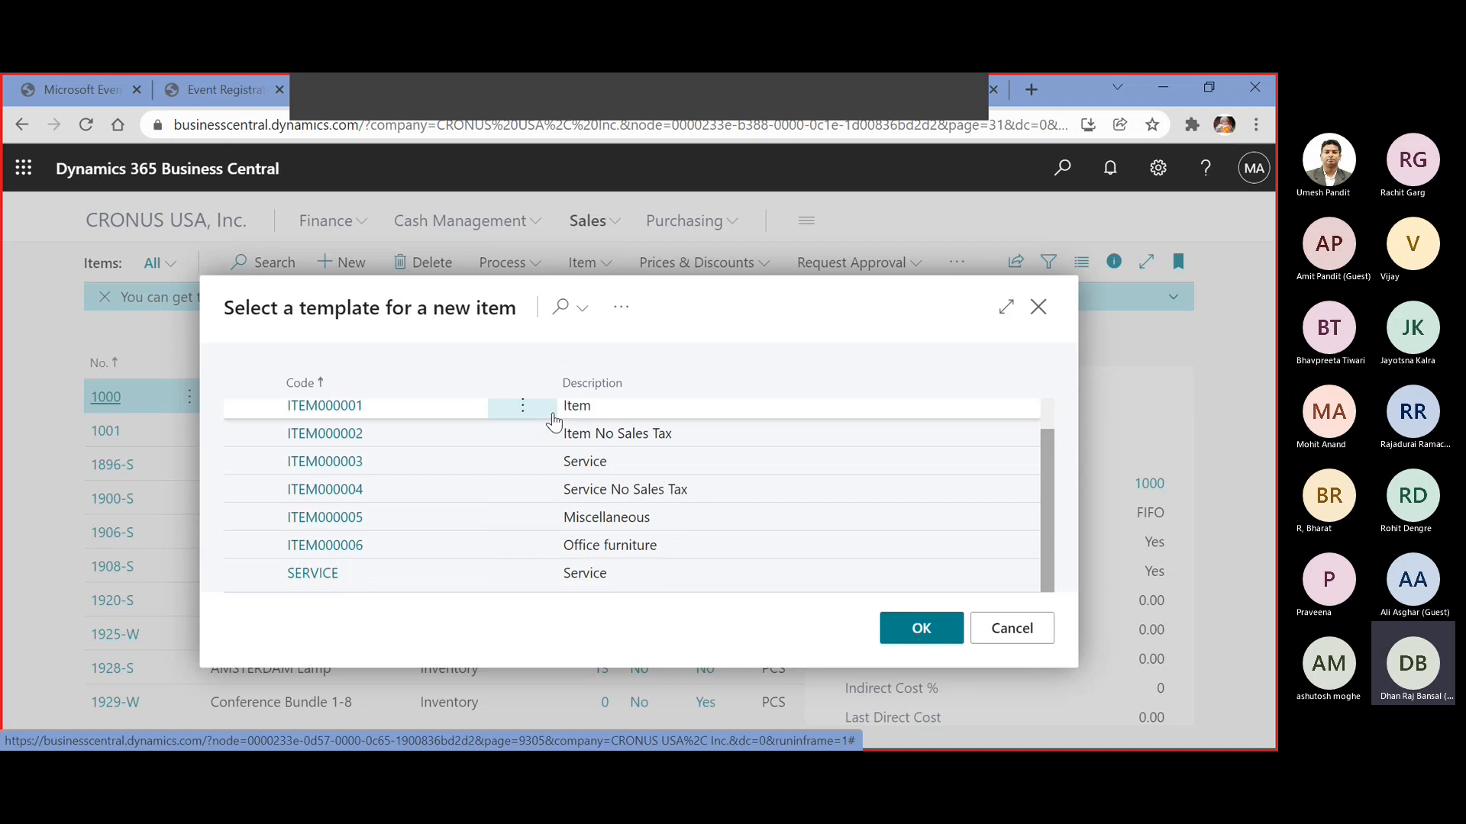
{"action": "scroll", "coordinate": [554, 421], "scroll_direction": "up", "scroll_amount": 1}
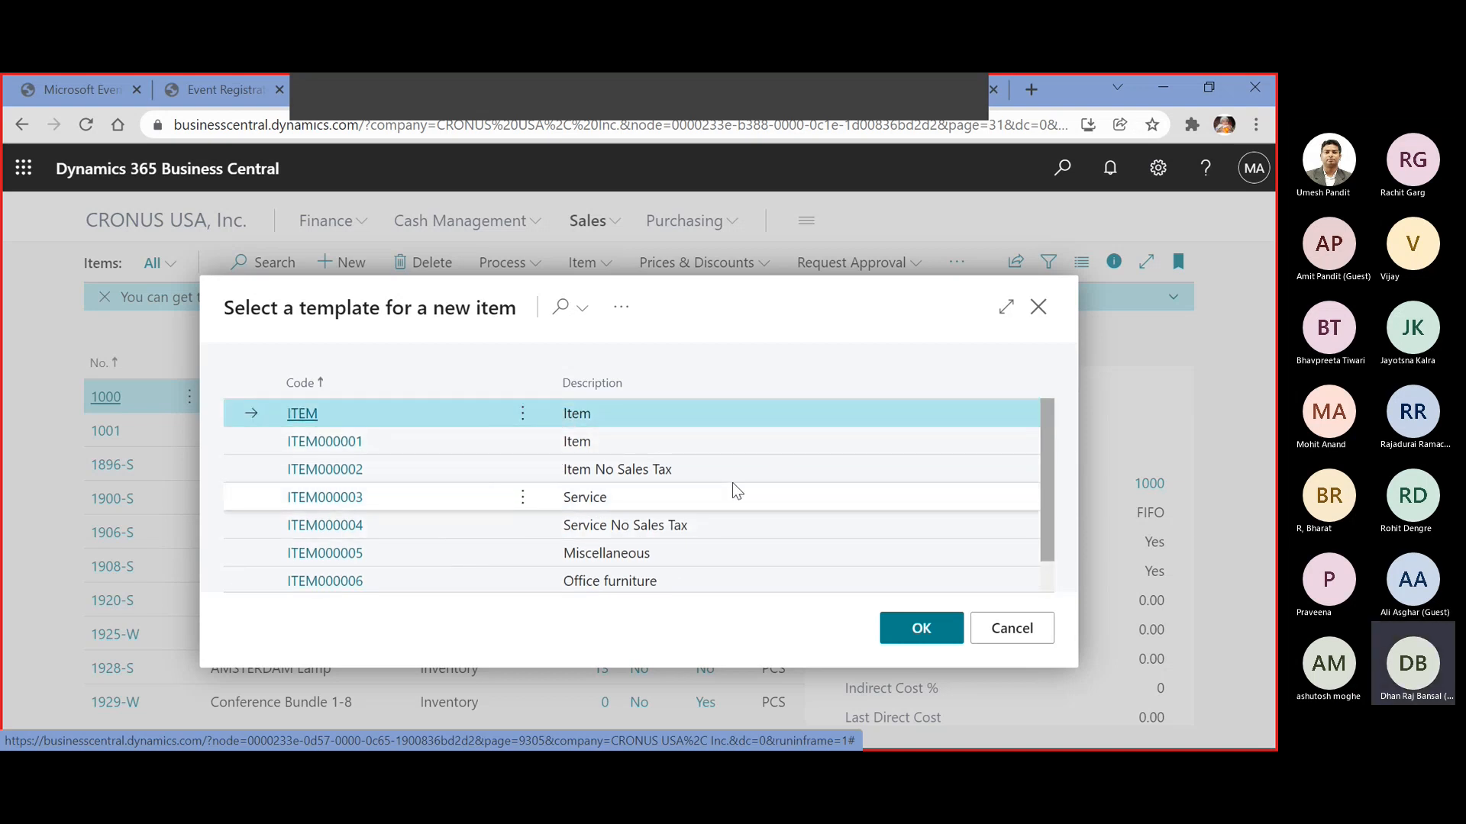
{"action": "scroll", "coordinate": [733, 482], "scroll_direction": "down", "scroll_amount": 1}
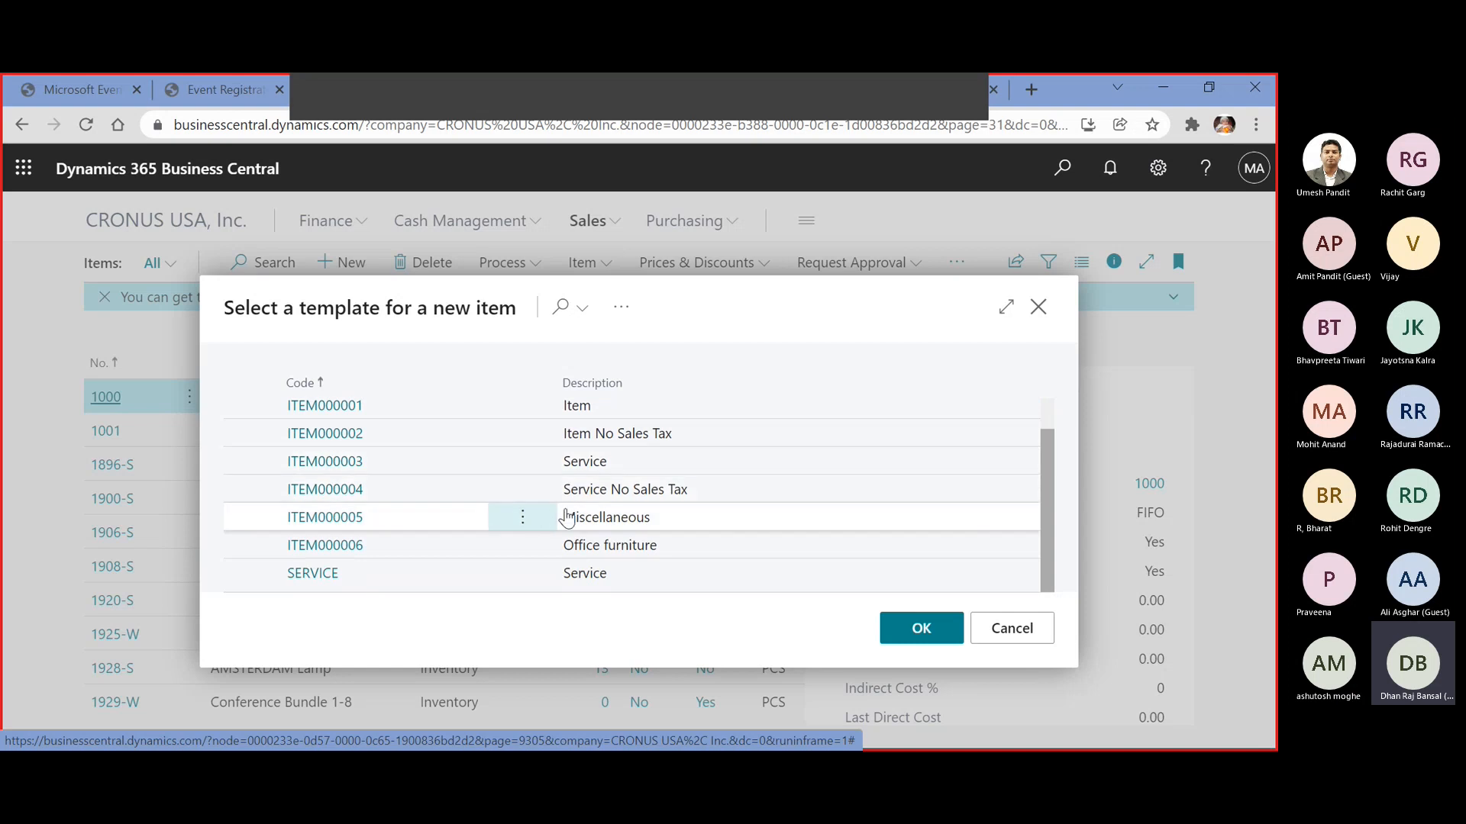
{"action": "double_click", "coordinate": [337, 545]}
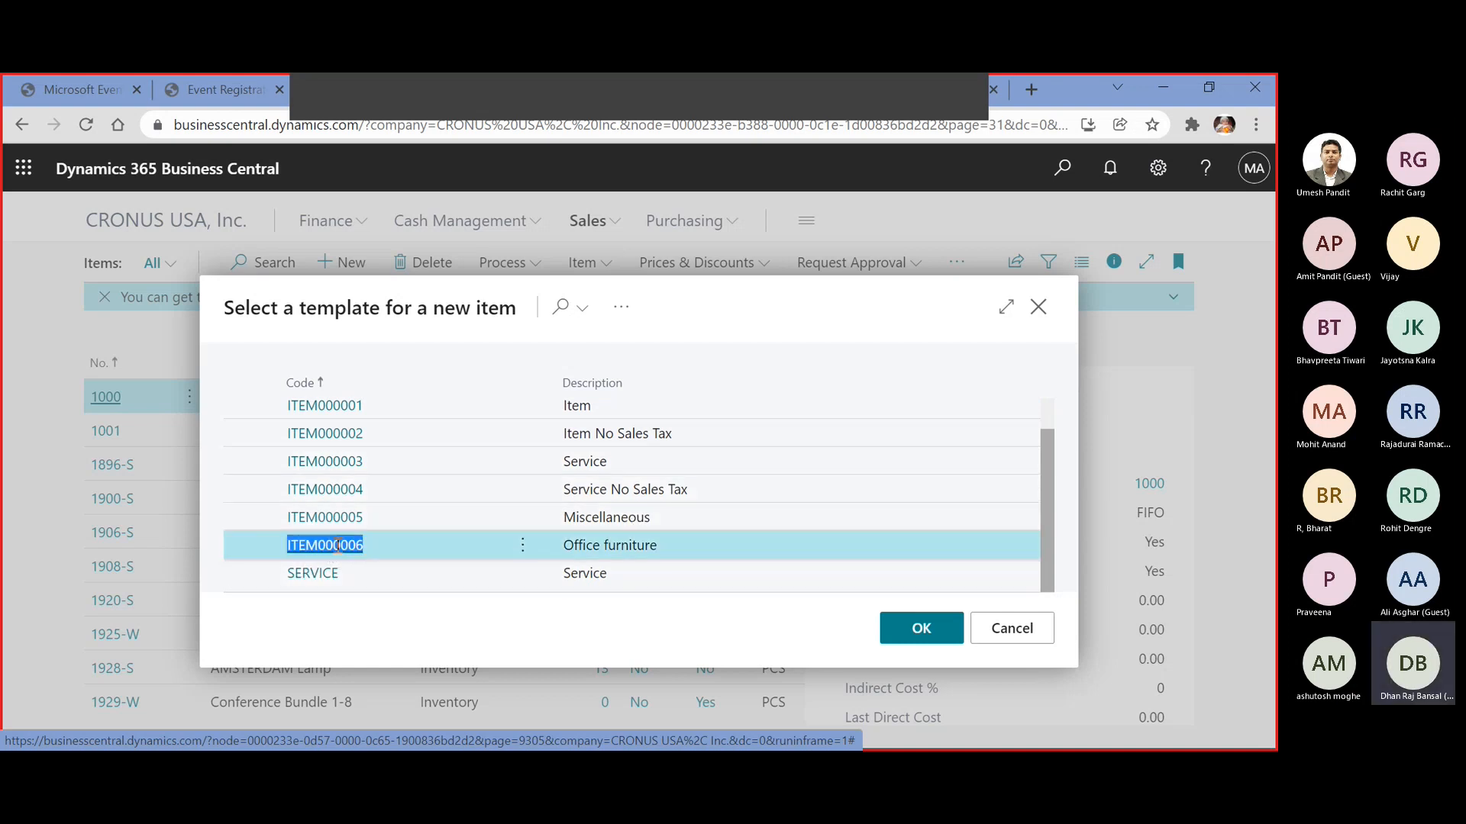
{"action": "left_click", "coordinate": [921, 628]}
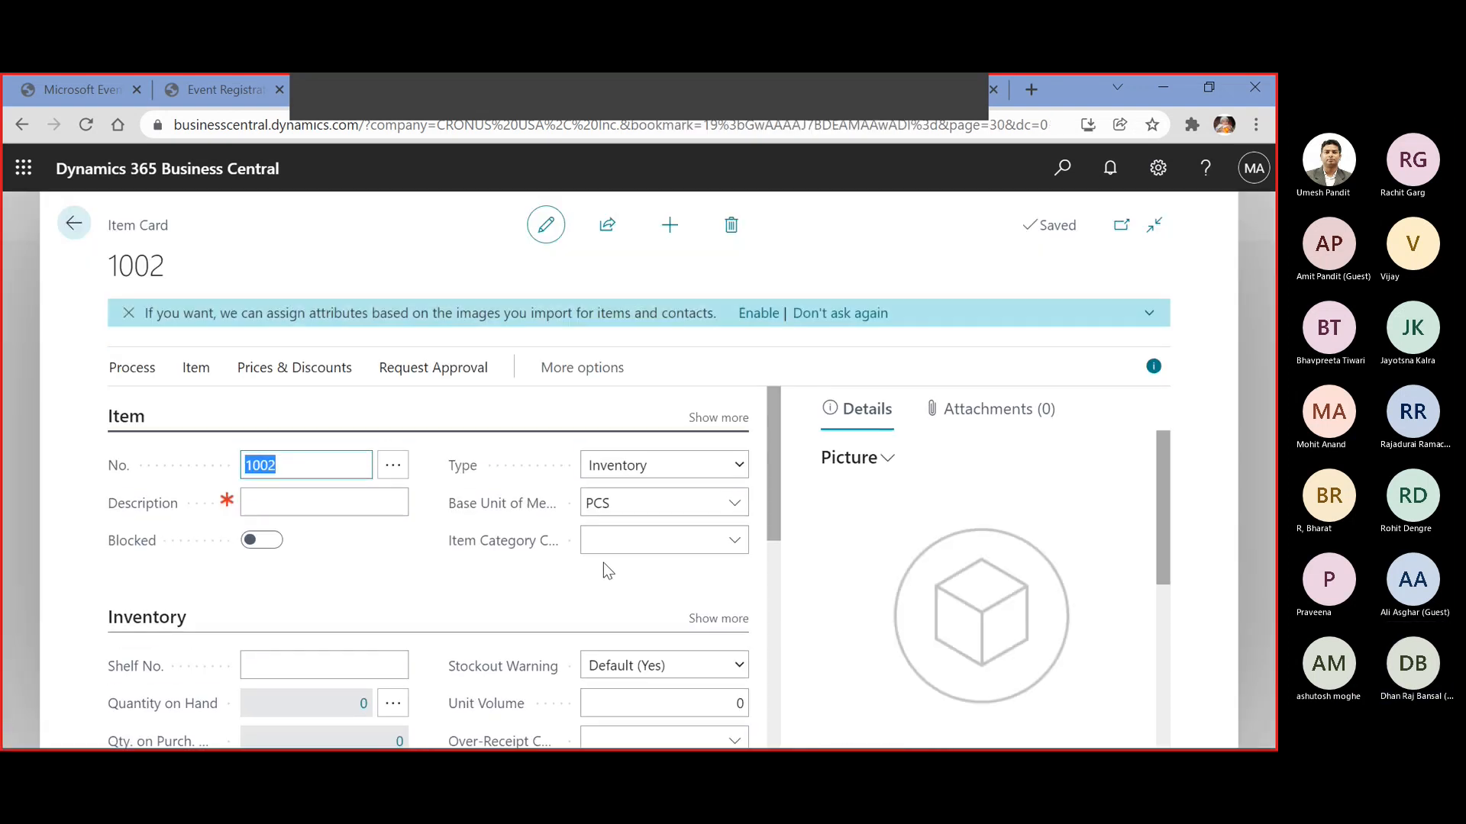
Give the new item the description Chair and the item category code CHAIR
{"action": "left_click", "coordinate": [357, 529]}
{"action": "left_click", "coordinate": [296, 502]}
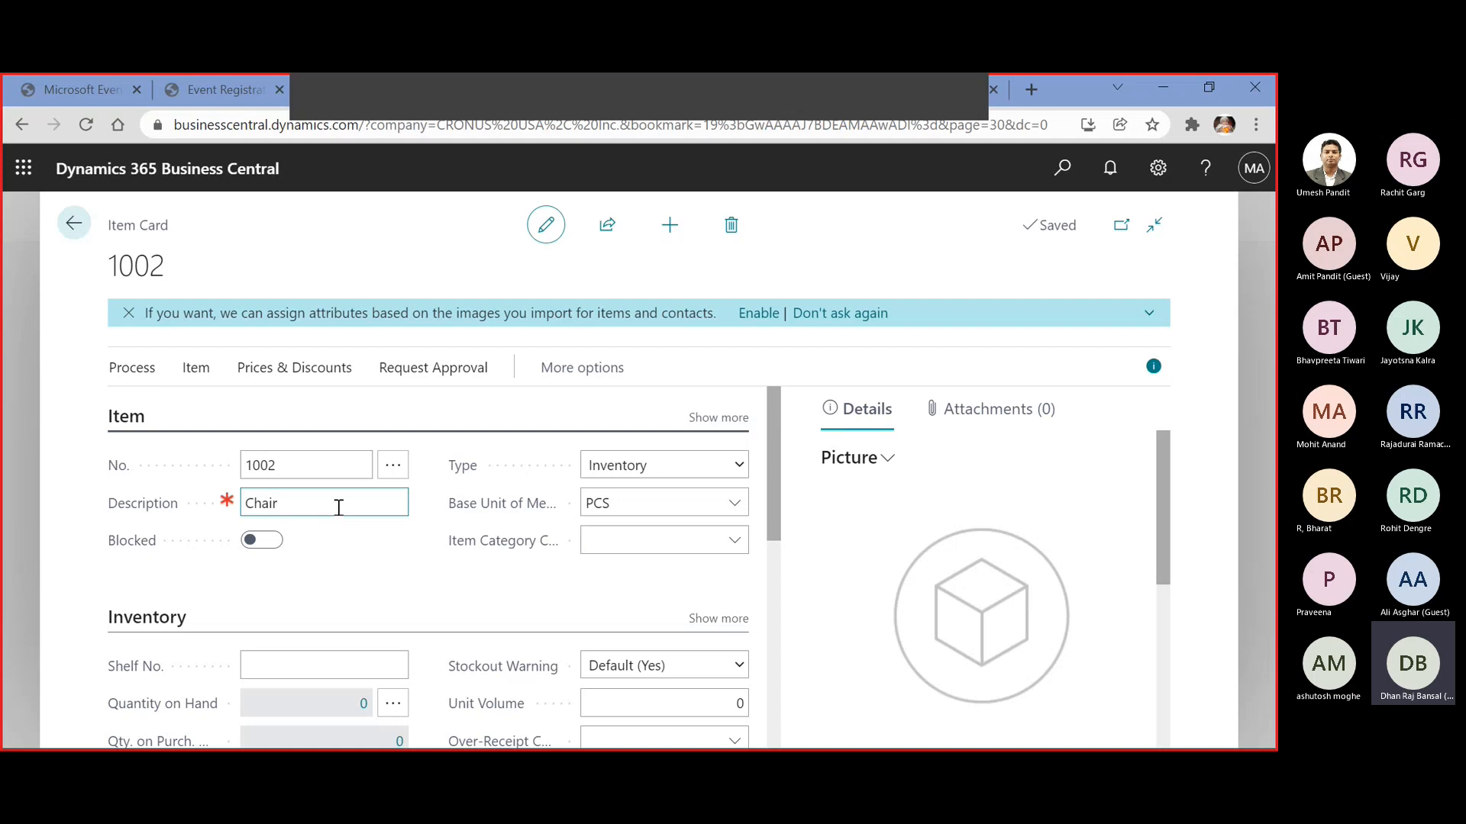
{"action": "scroll", "coordinate": [334, 506], "scroll_direction": "down", "scroll_amount": 1}
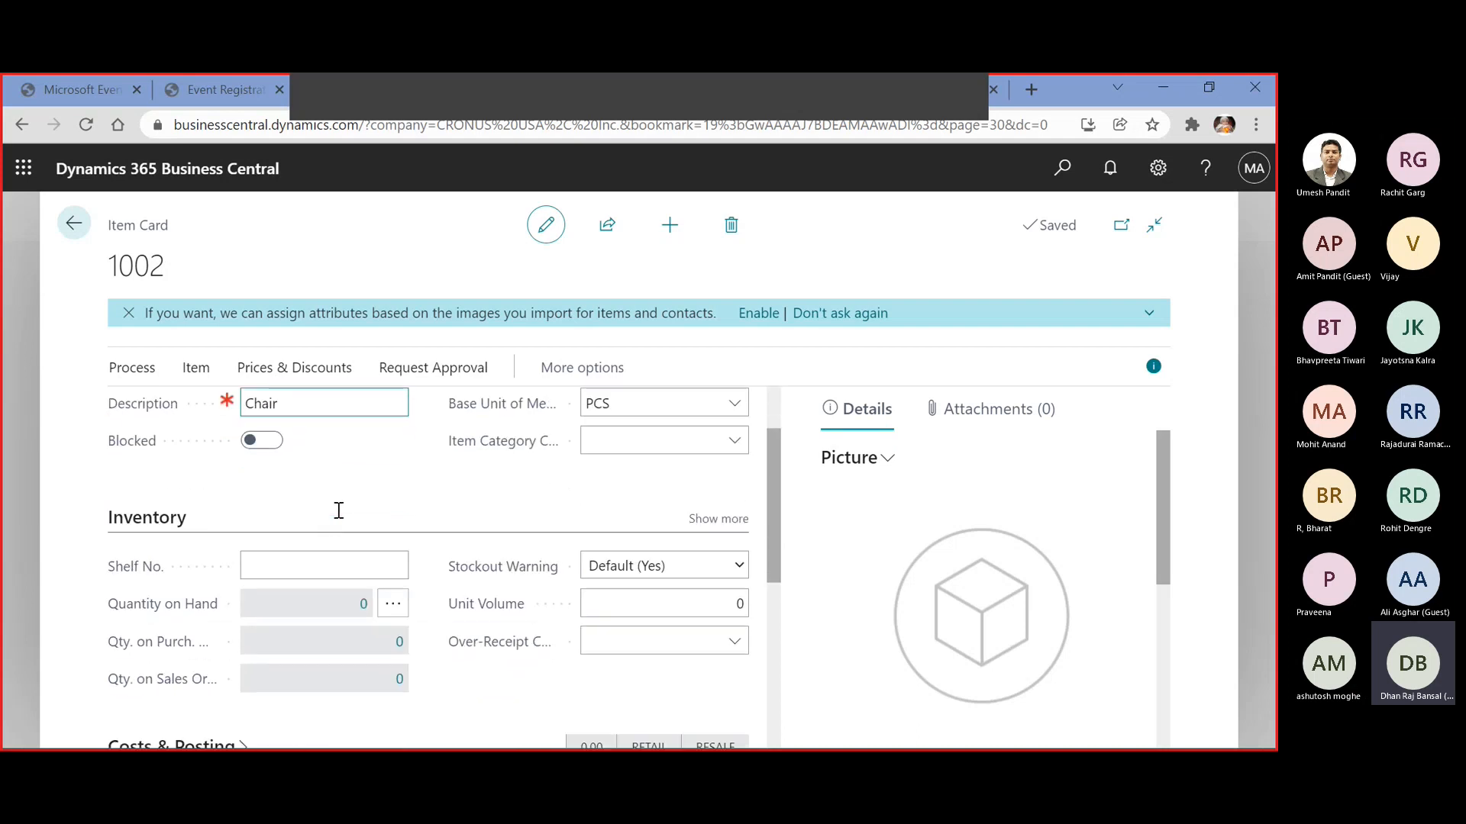
{"action": "scroll", "coordinate": [324, 524], "scroll_direction": "up", "scroll_amount": 1}
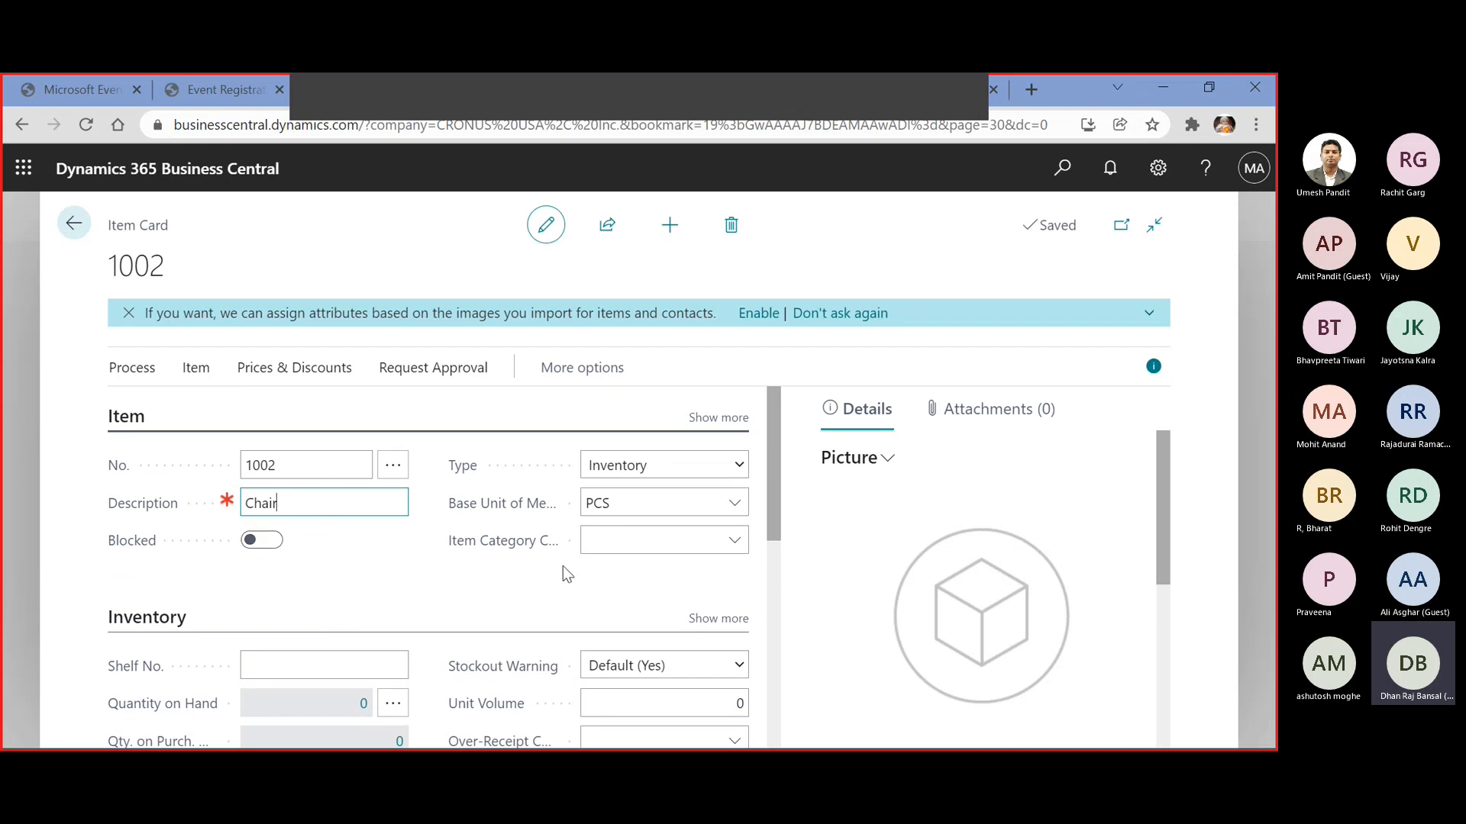
{"action": "left_click", "coordinate": [734, 539]}
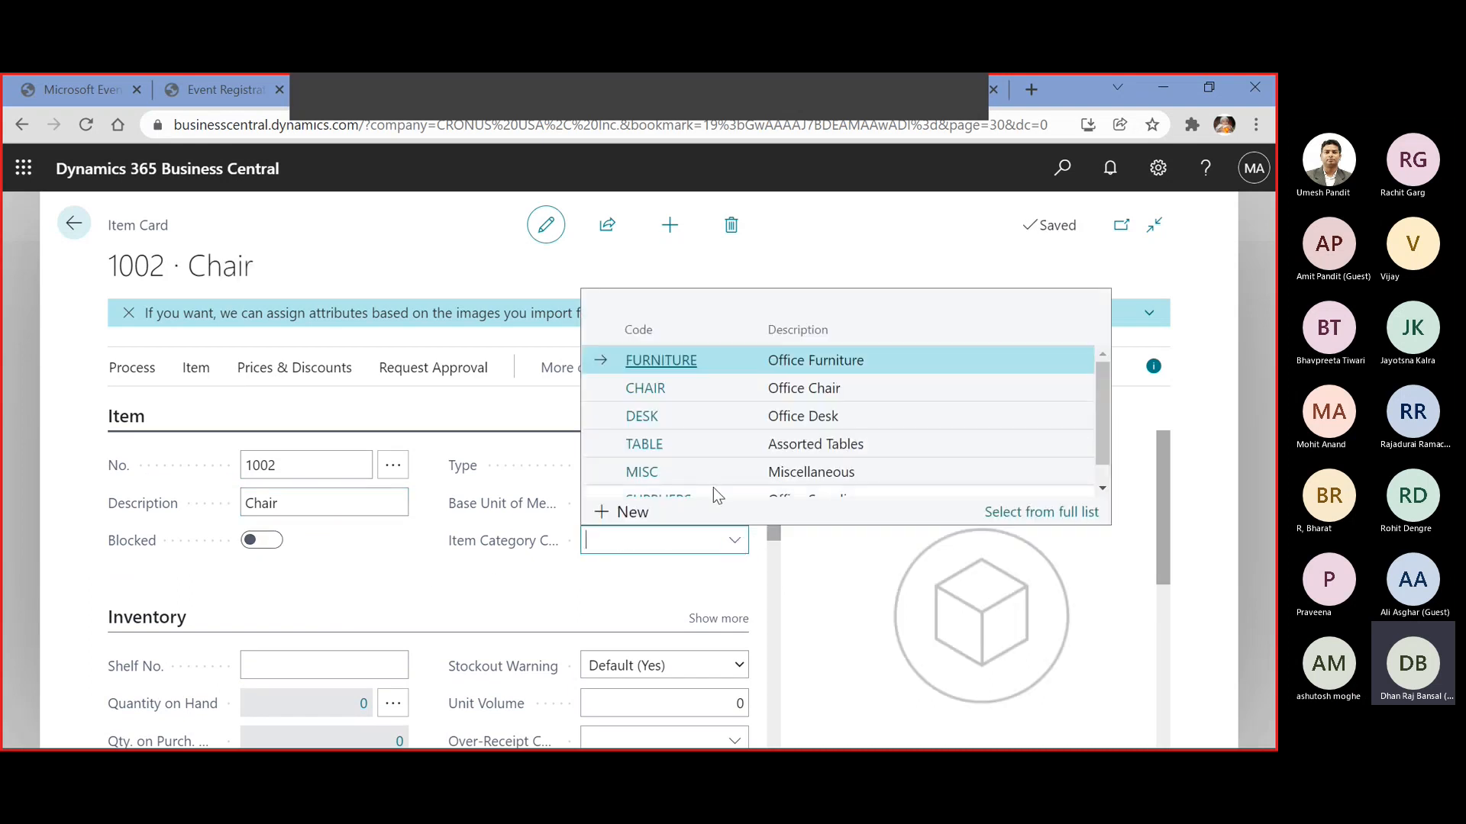
{"action": "left_click", "coordinate": [681, 387]}
Expand the chair's Costs & Posting section and examine its cost and posting details
{"action": "scroll", "coordinate": [602, 533], "scroll_direction": "down", "scroll_amount": 4}
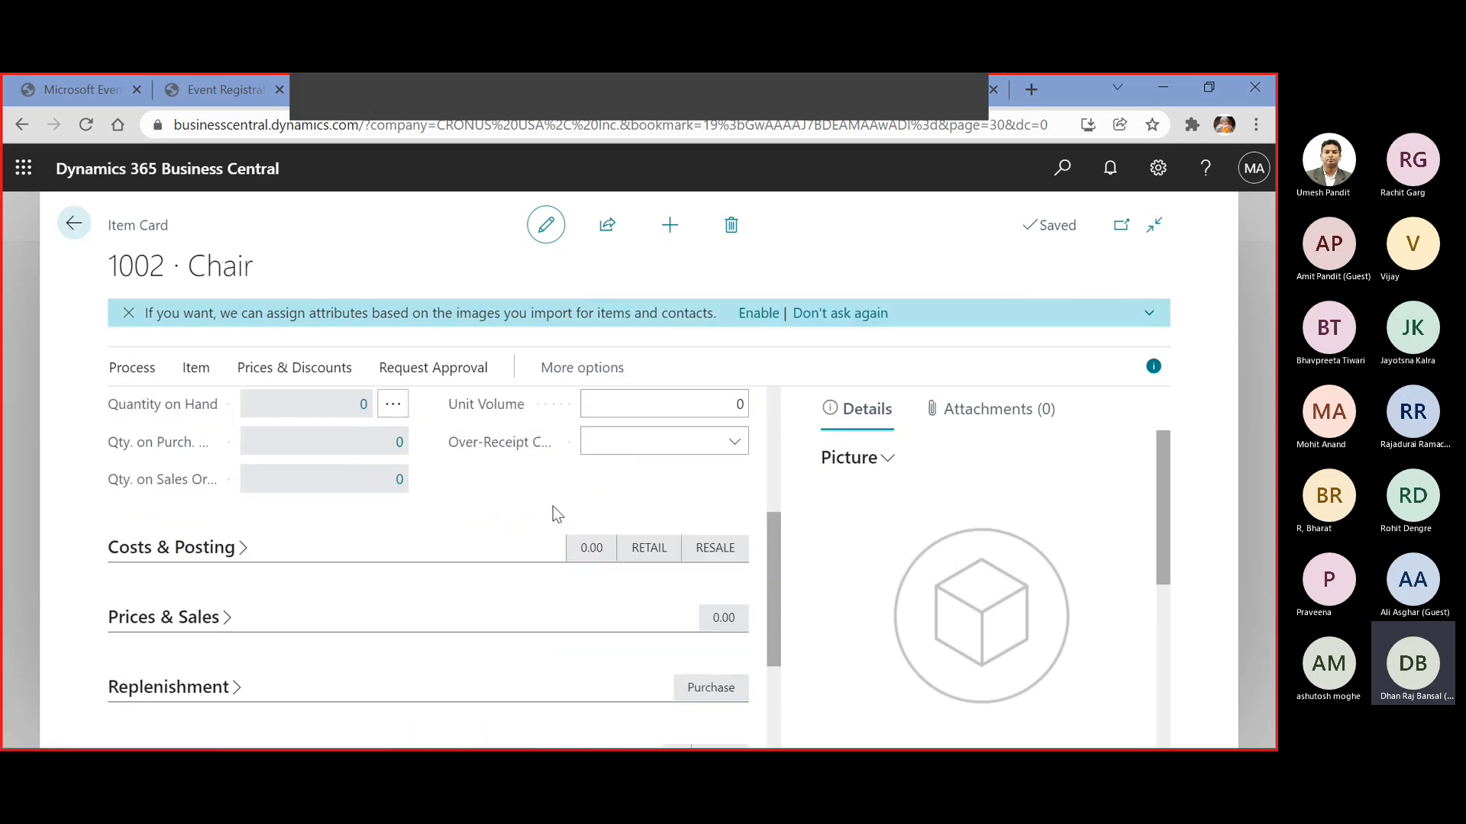
{"action": "left_click", "coordinate": [174, 549]}
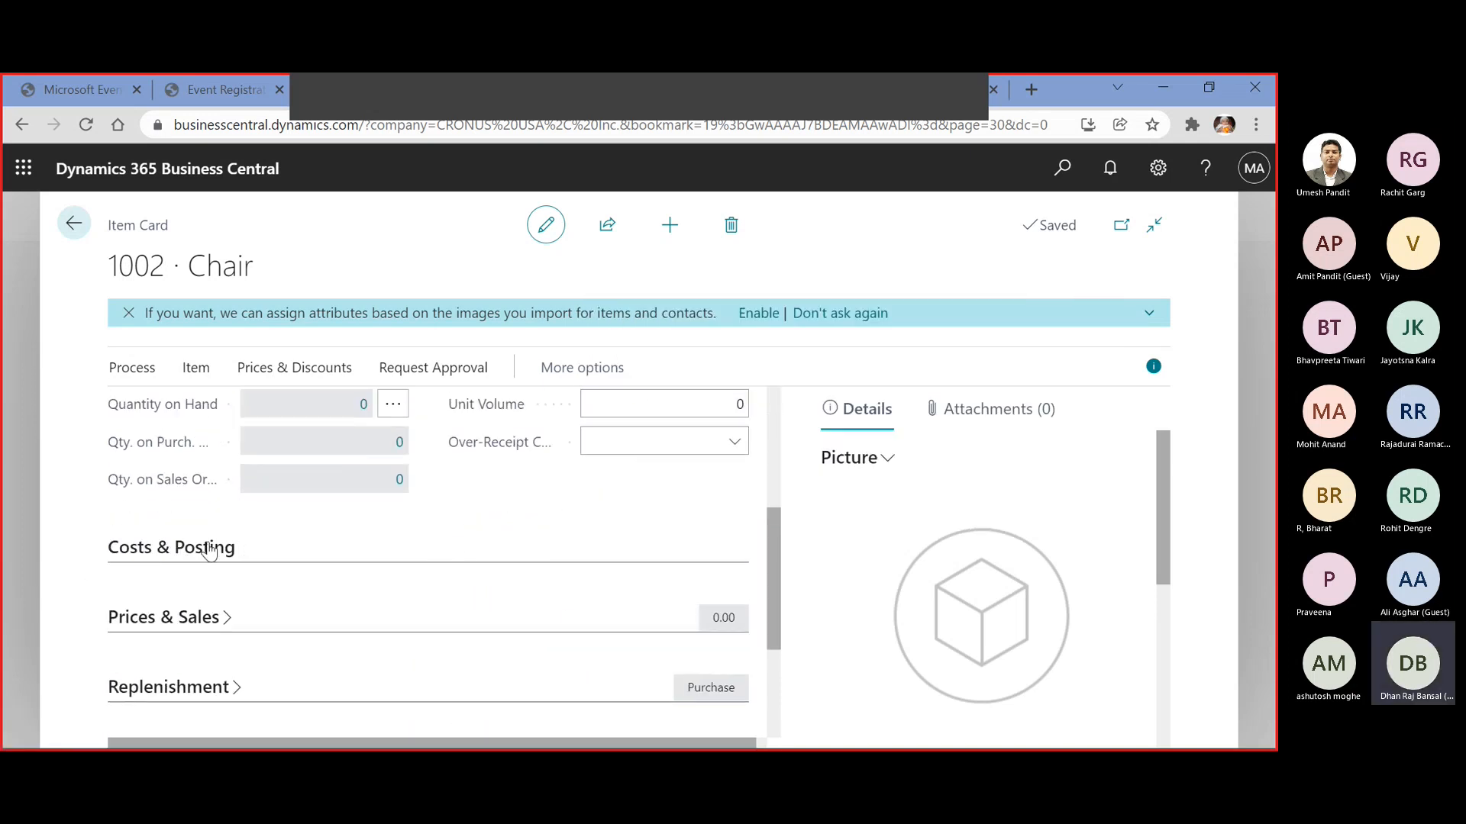
{"action": "scroll", "coordinate": [215, 544], "scroll_direction": "up", "scroll_amount": 2}
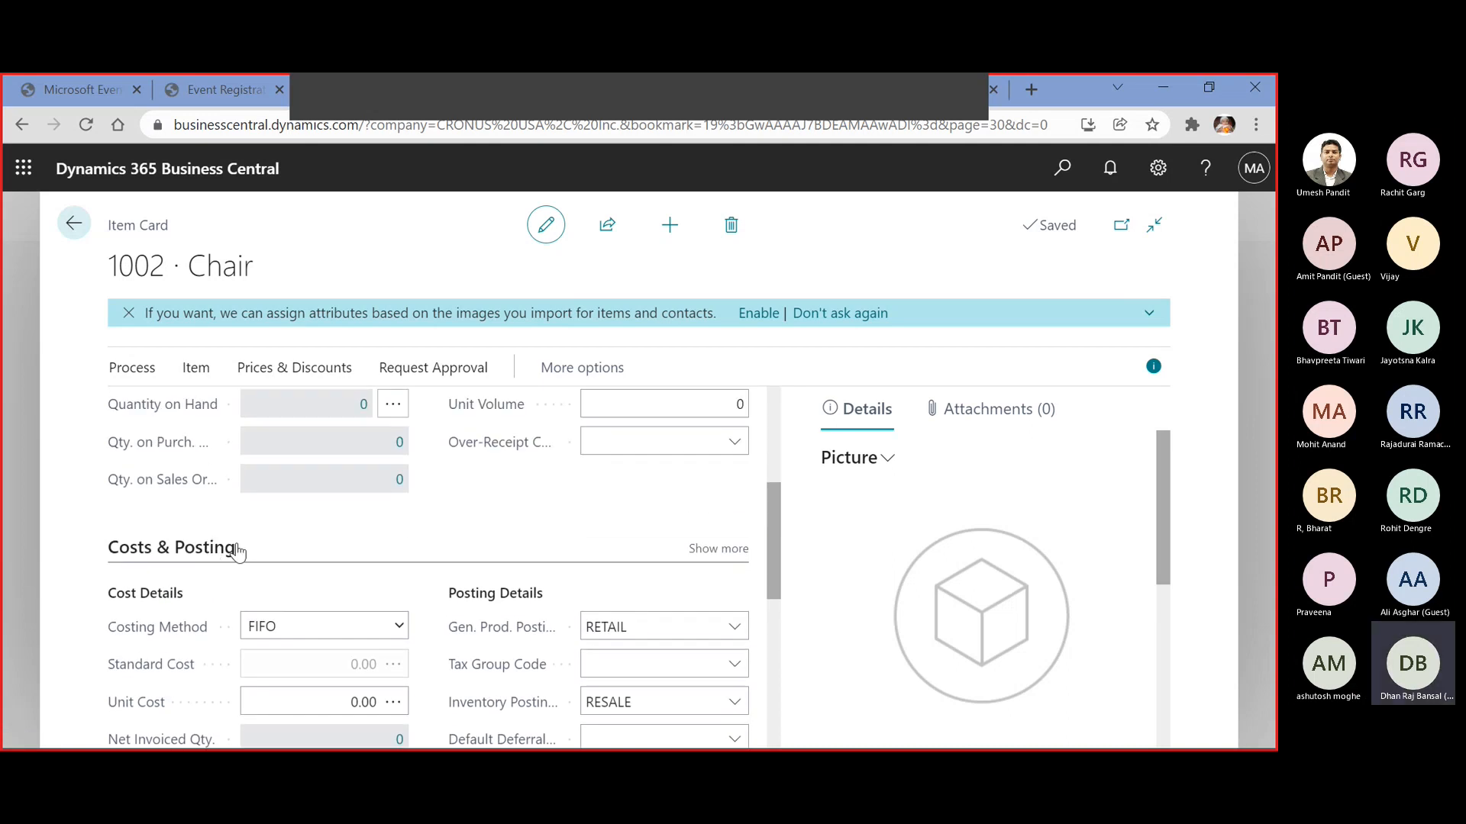
{"action": "scroll", "coordinate": [234, 549], "scroll_direction": "down", "scroll_amount": 2}
{"action": "left_click", "coordinate": [277, 505]}
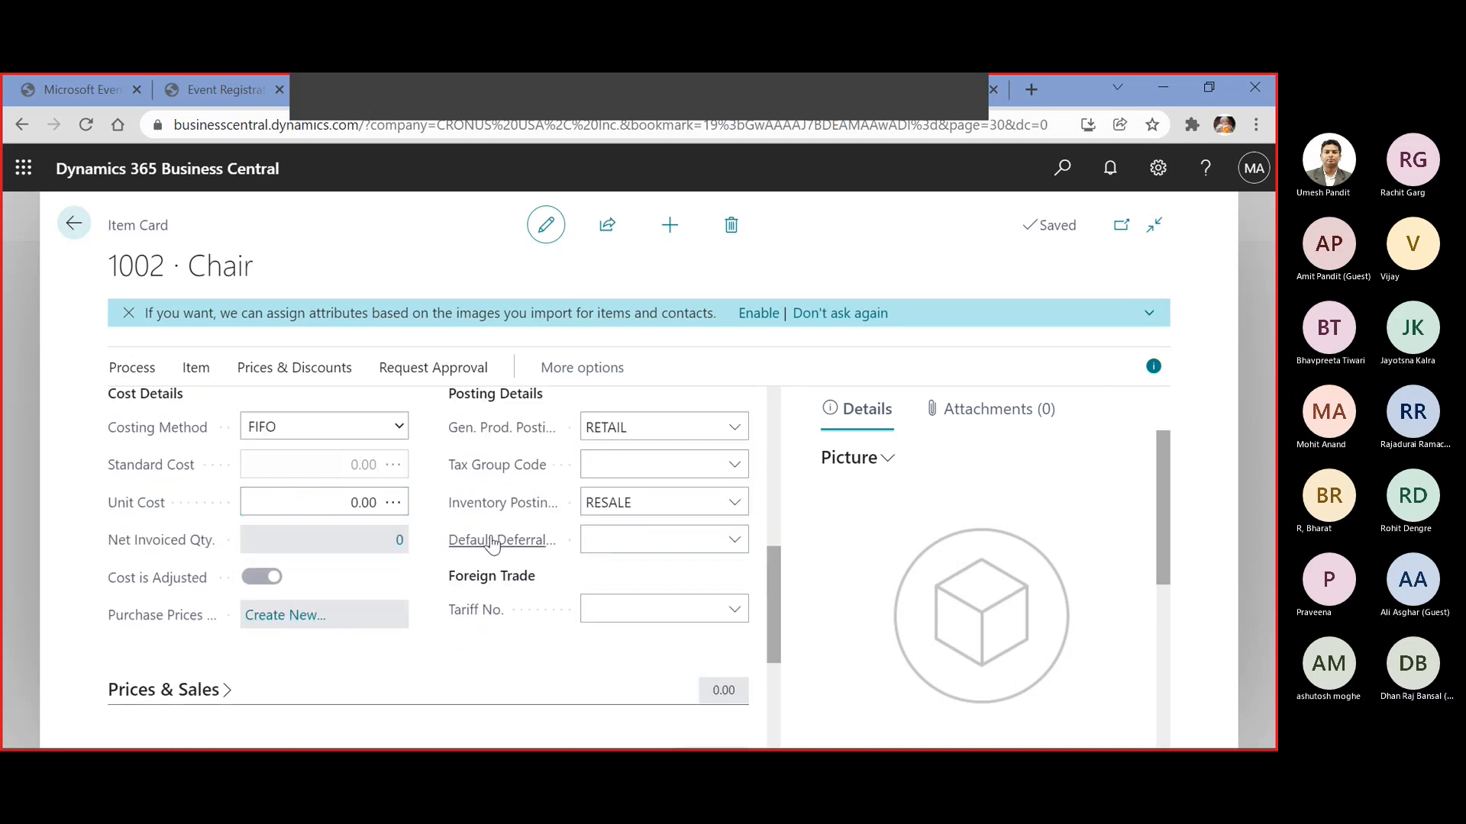
Set the chair's unit price to 500 in the Prices & Sales section
{"action": "left_click", "coordinate": [225, 690]}
{"action": "left_click", "coordinate": [348, 440]}
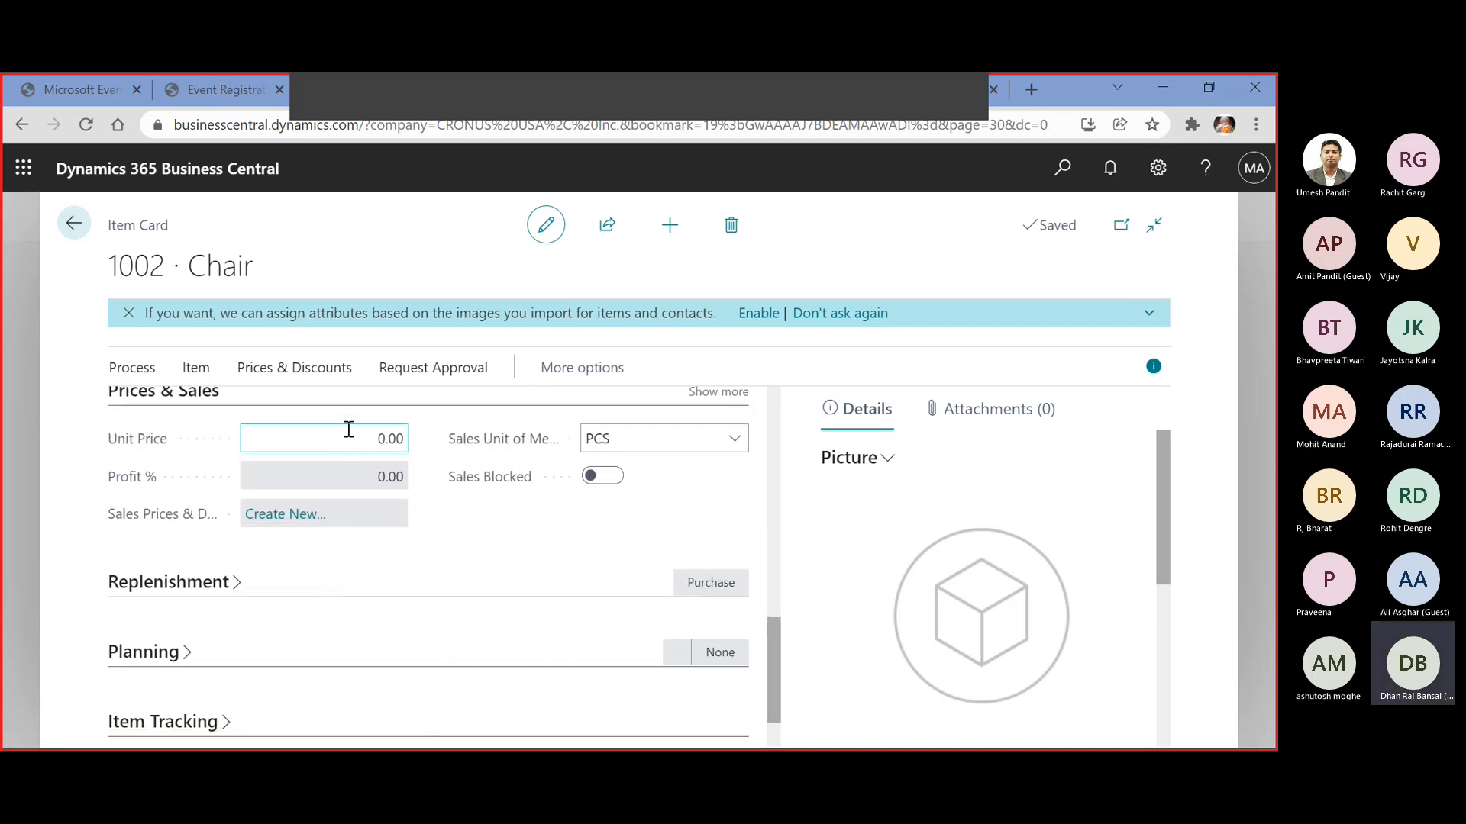
{"action": "left_click_drag", "start_coordinate": [352, 439], "coordinate": [421, 436]}
{"action": "type", "text": "500"}
{"action": "key", "text": "Tab"}
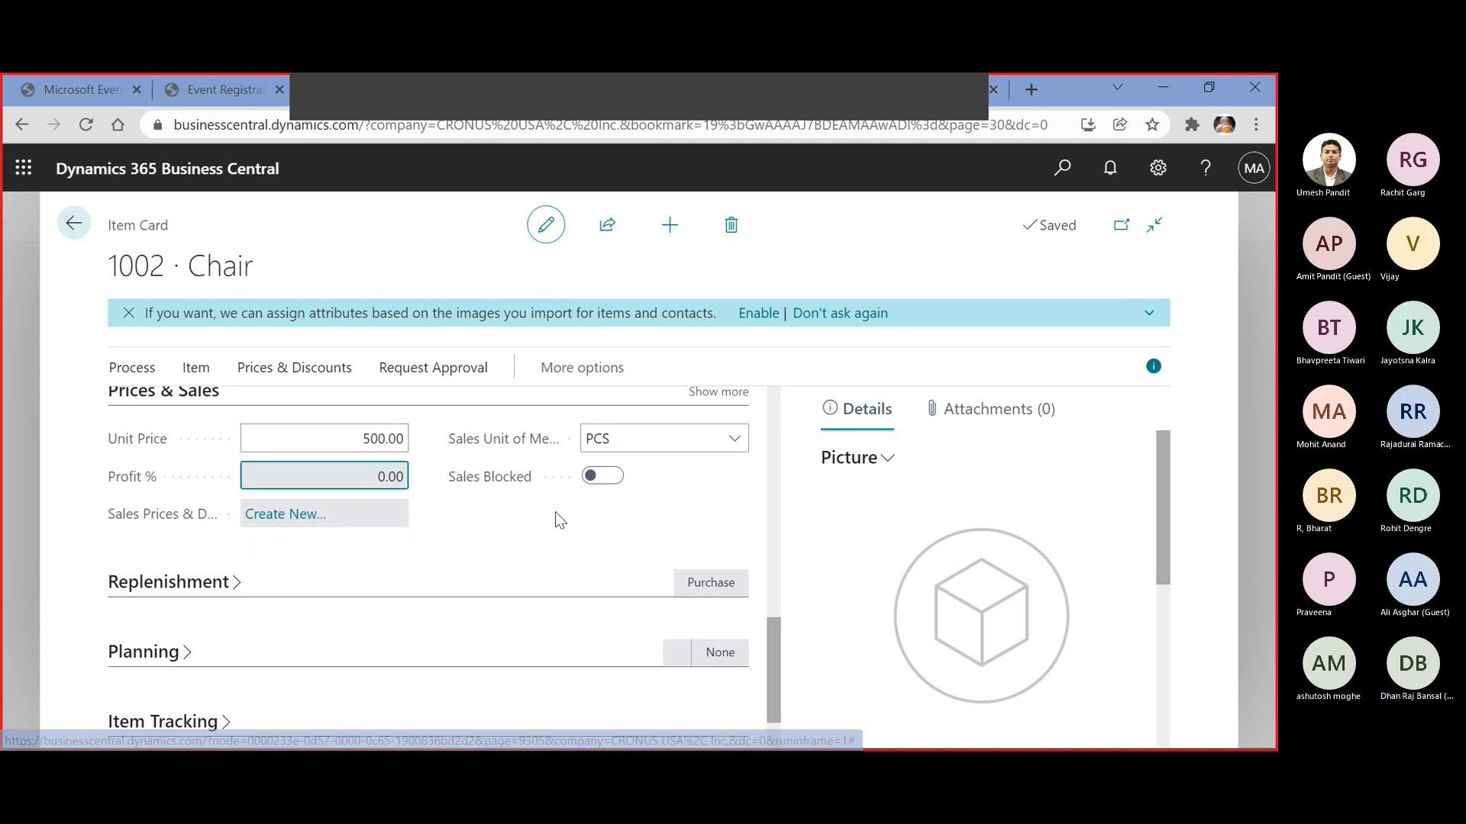
Expand the chair's Replenishment and Planning sections and examine their purchase, reordering and lot-for-lot settings
{"action": "left_click", "coordinate": [227, 584]}
{"action": "scroll", "coordinate": [557, 506], "scroll_direction": "down", "scroll_amount": 3}
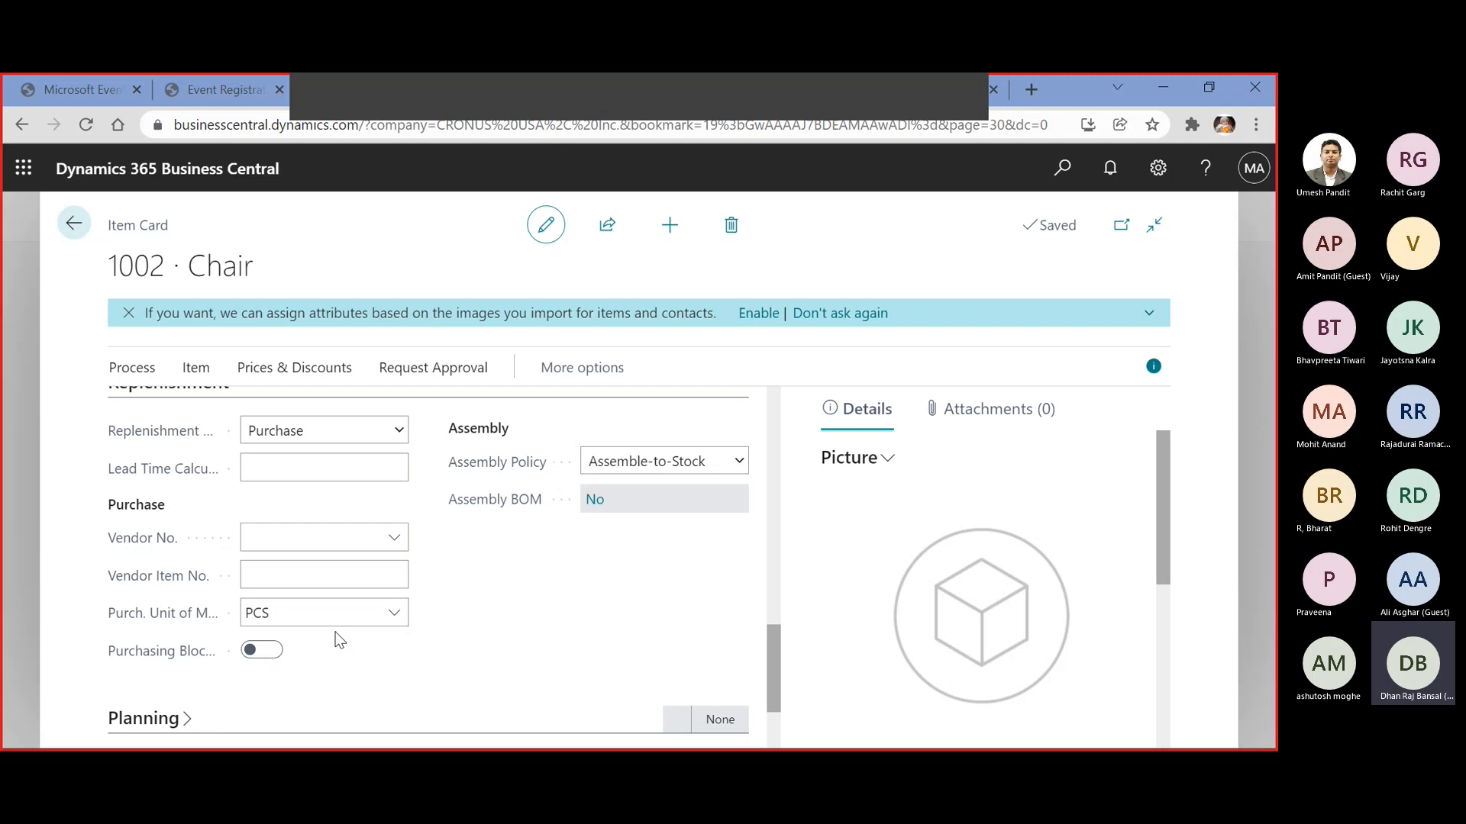
{"action": "scroll", "coordinate": [340, 639], "scroll_direction": "down", "scroll_amount": 2}
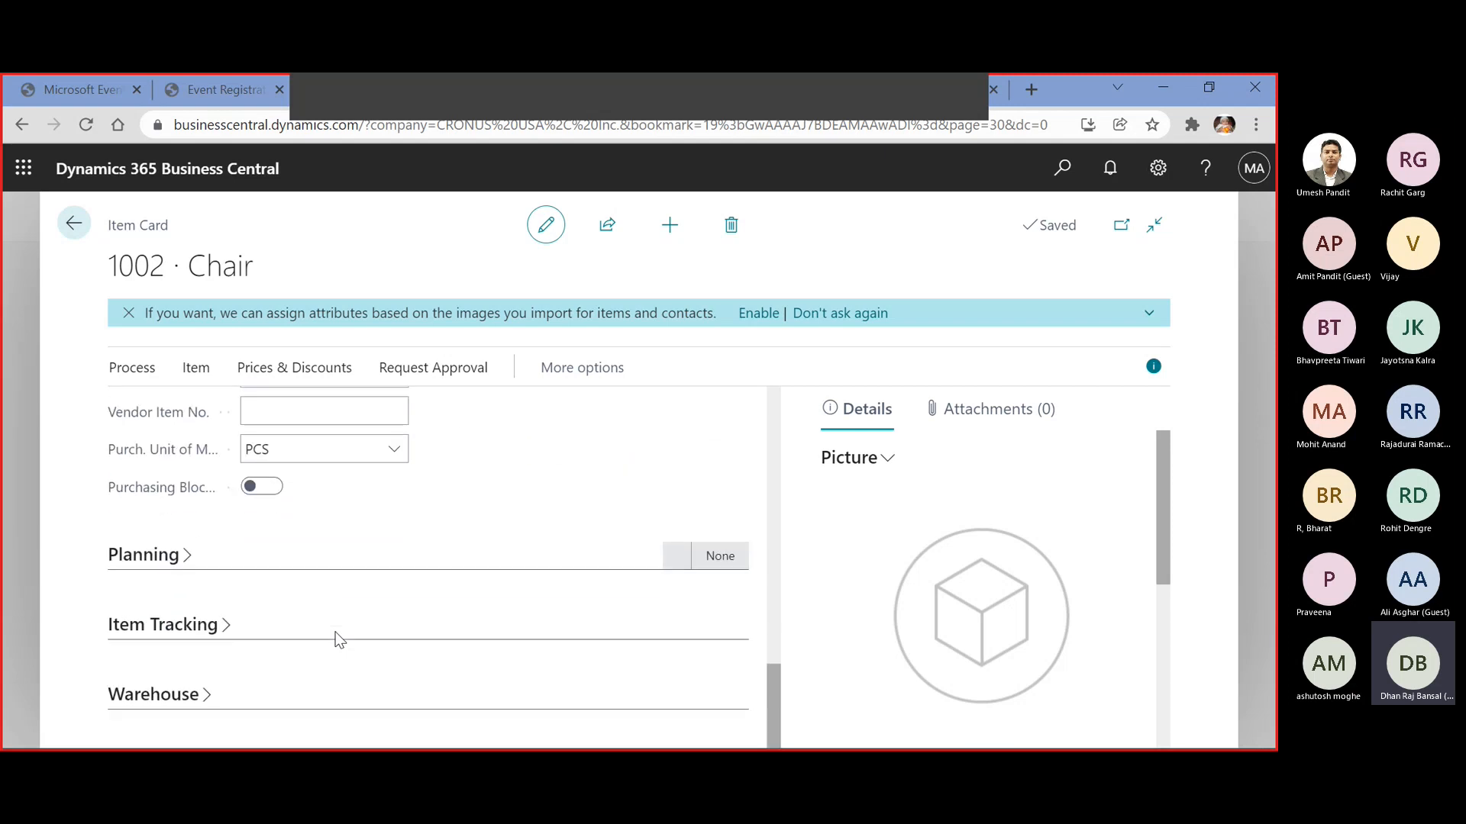
{"action": "left_click", "coordinate": [186, 561]}
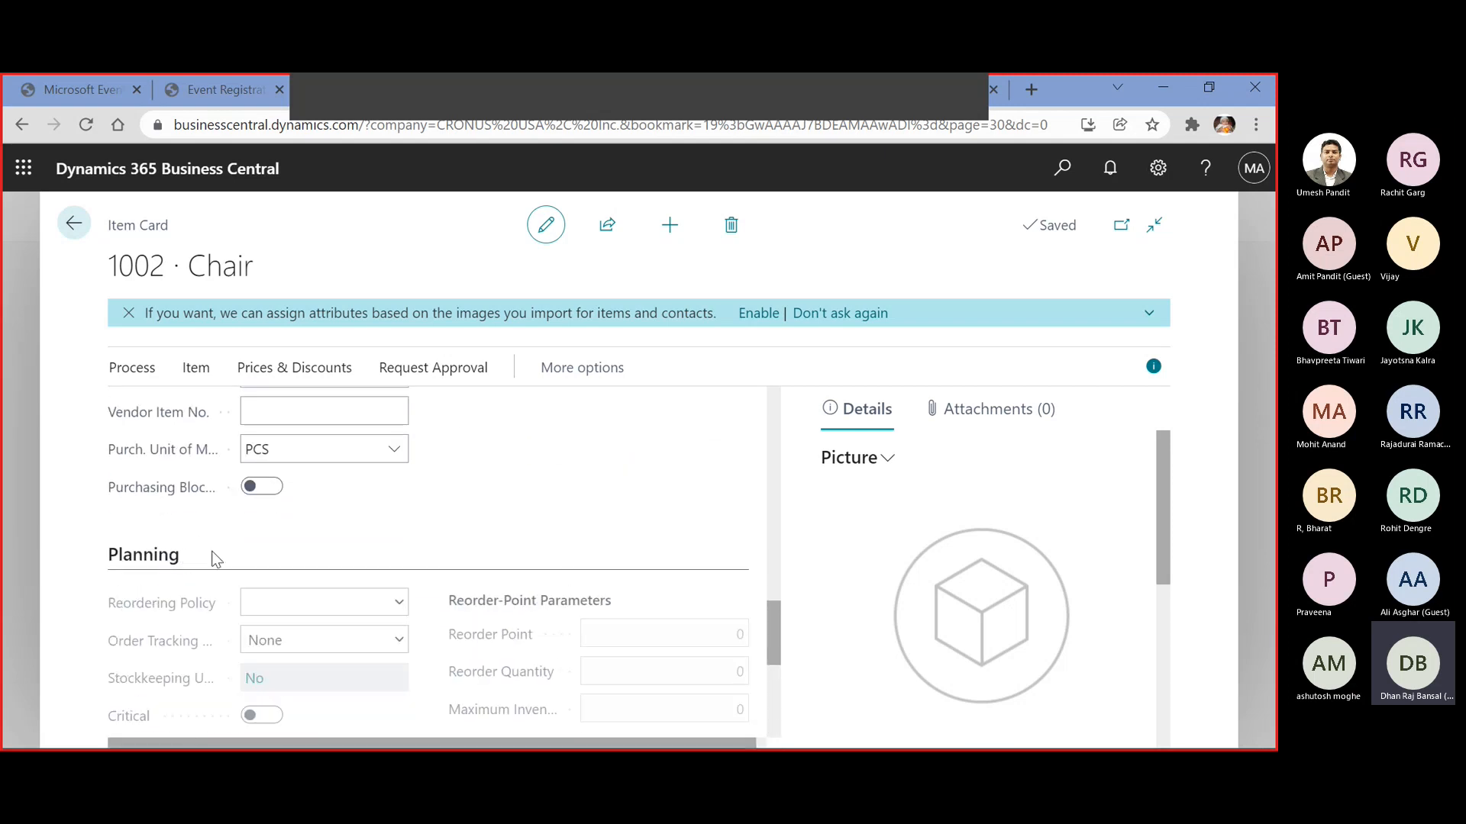
{"action": "scroll", "coordinate": [244, 556], "scroll_direction": "down", "scroll_amount": 4}
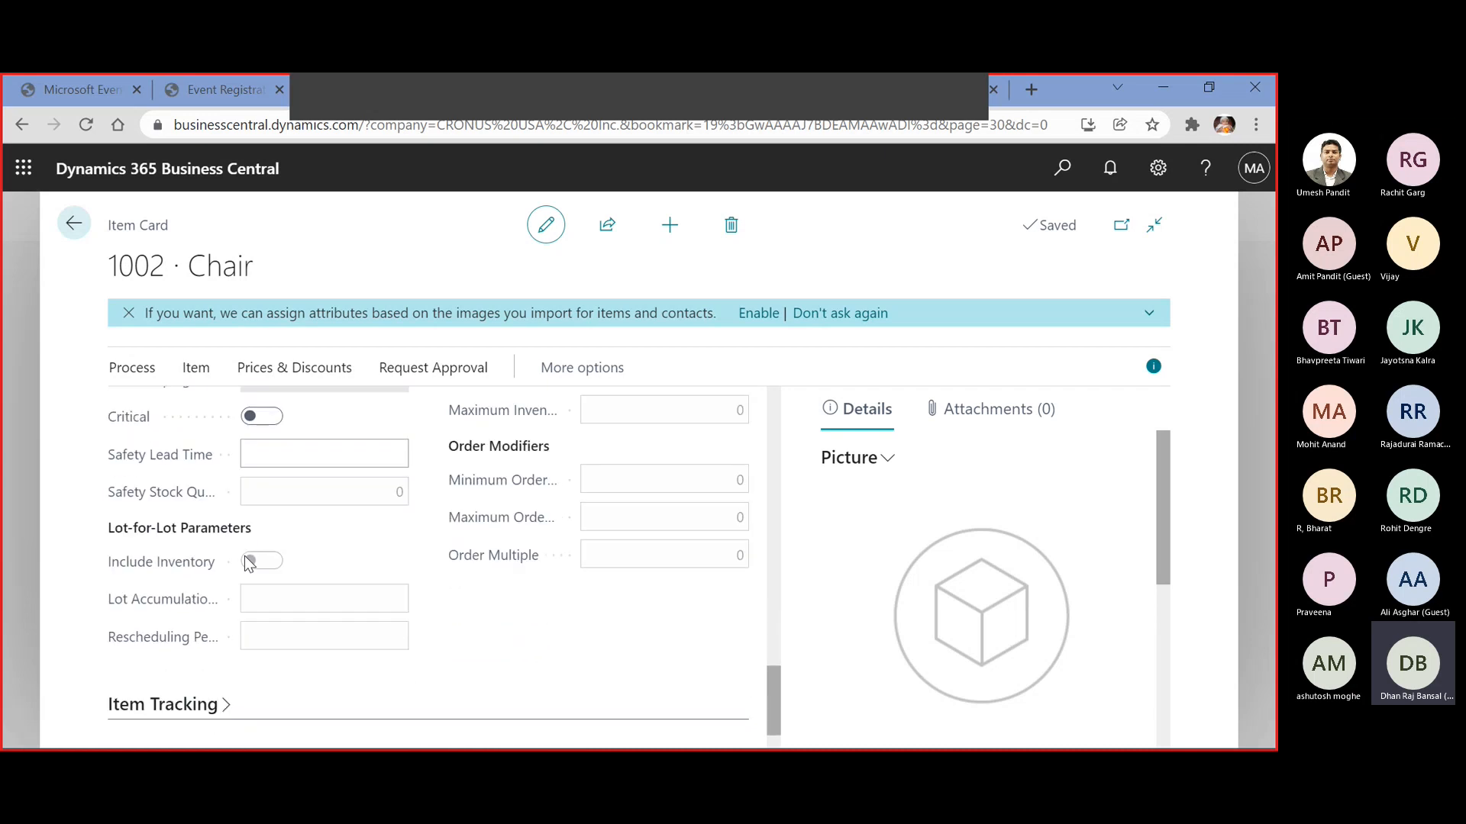
{"action": "scroll", "coordinate": [351, 557], "scroll_direction": "down", "scroll_amount": 1}
{"action": "scroll", "coordinate": [337, 563], "scroll_direction": "up", "scroll_amount": 10}
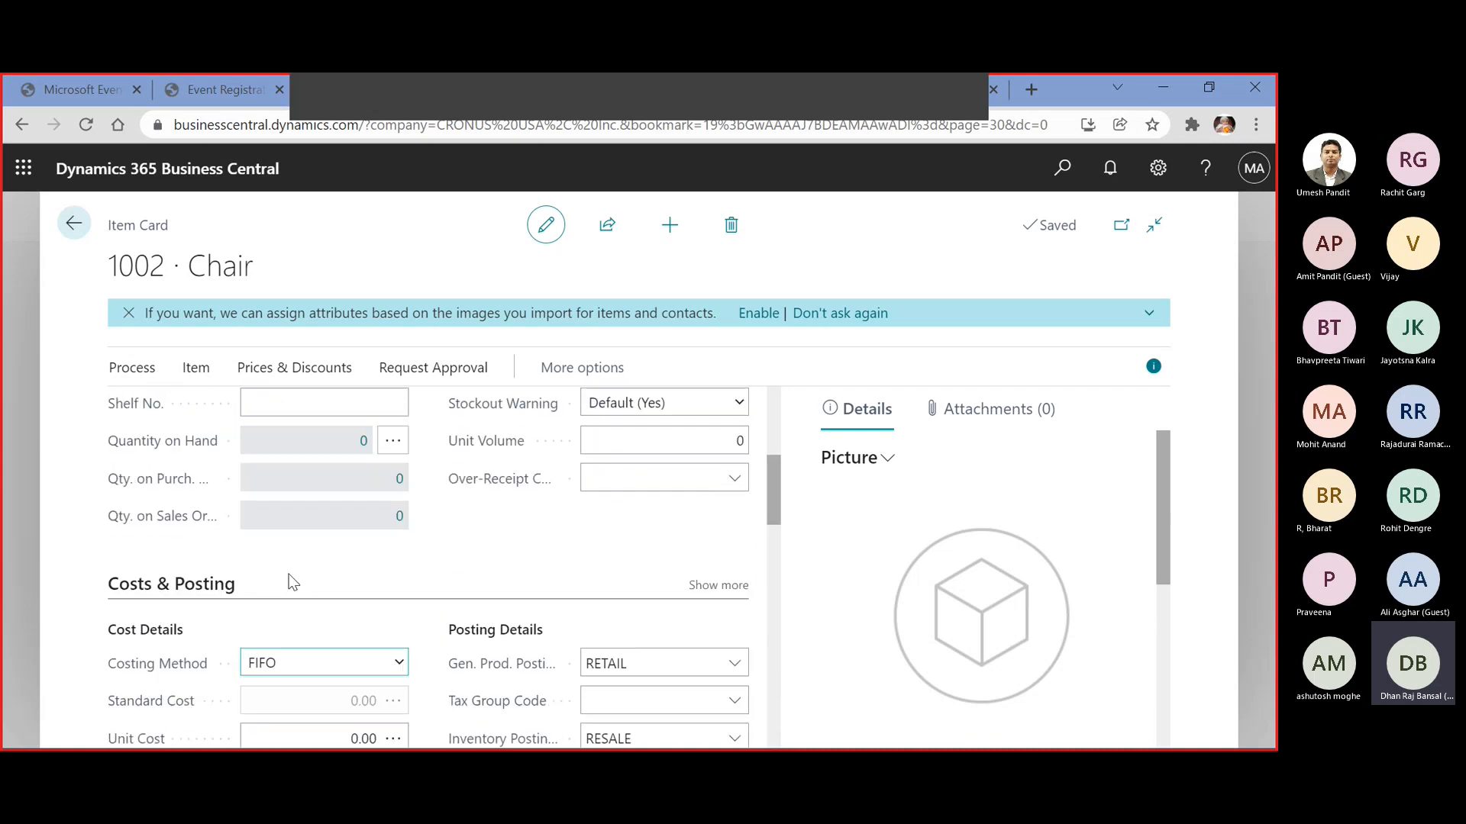
View the chair's sales prices page, return to the item card and look over its cost and price sections
{"action": "left_click", "coordinate": [300, 370]}
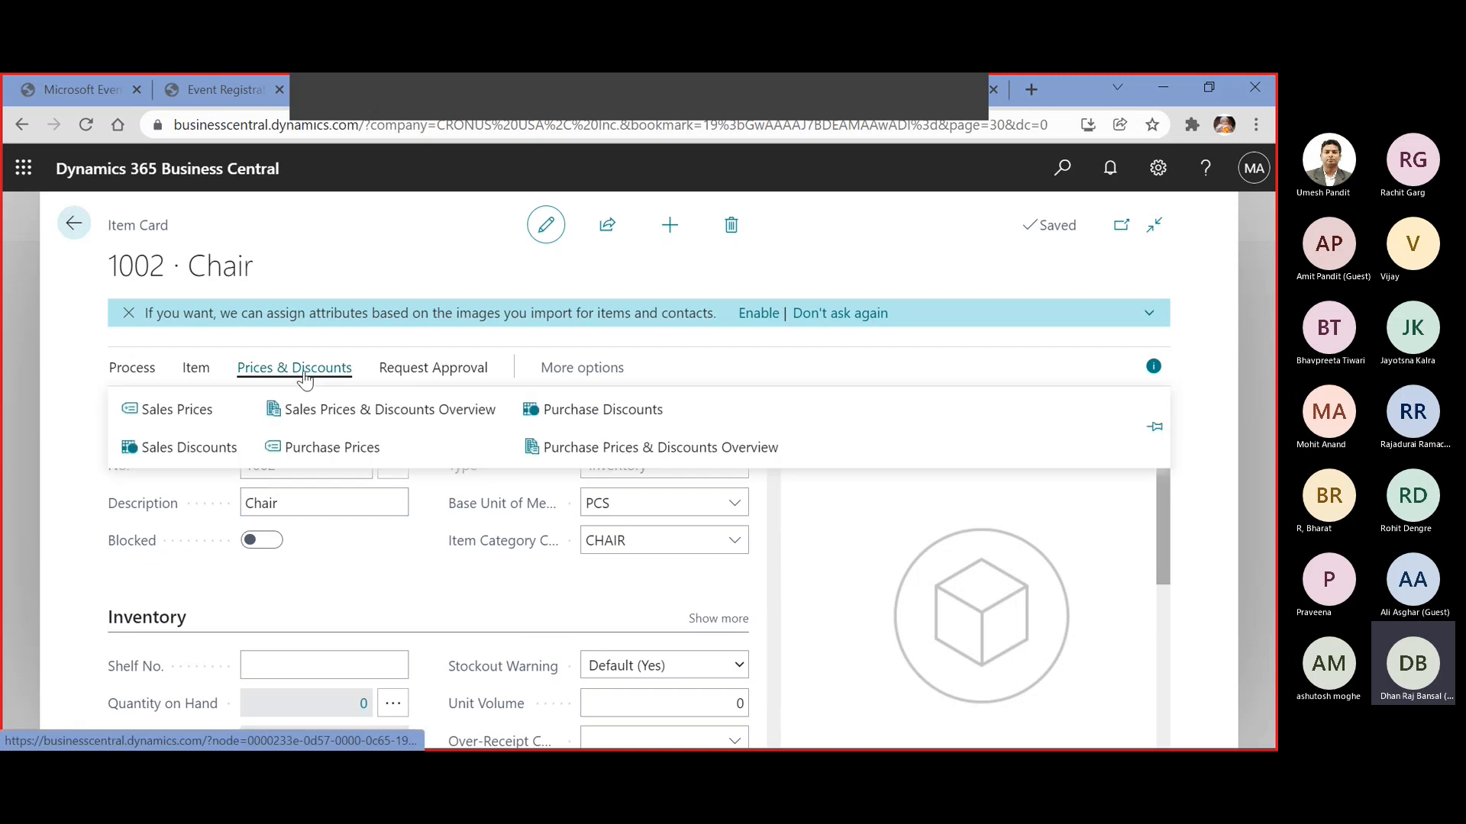
{"action": "left_click", "coordinate": [210, 404]}
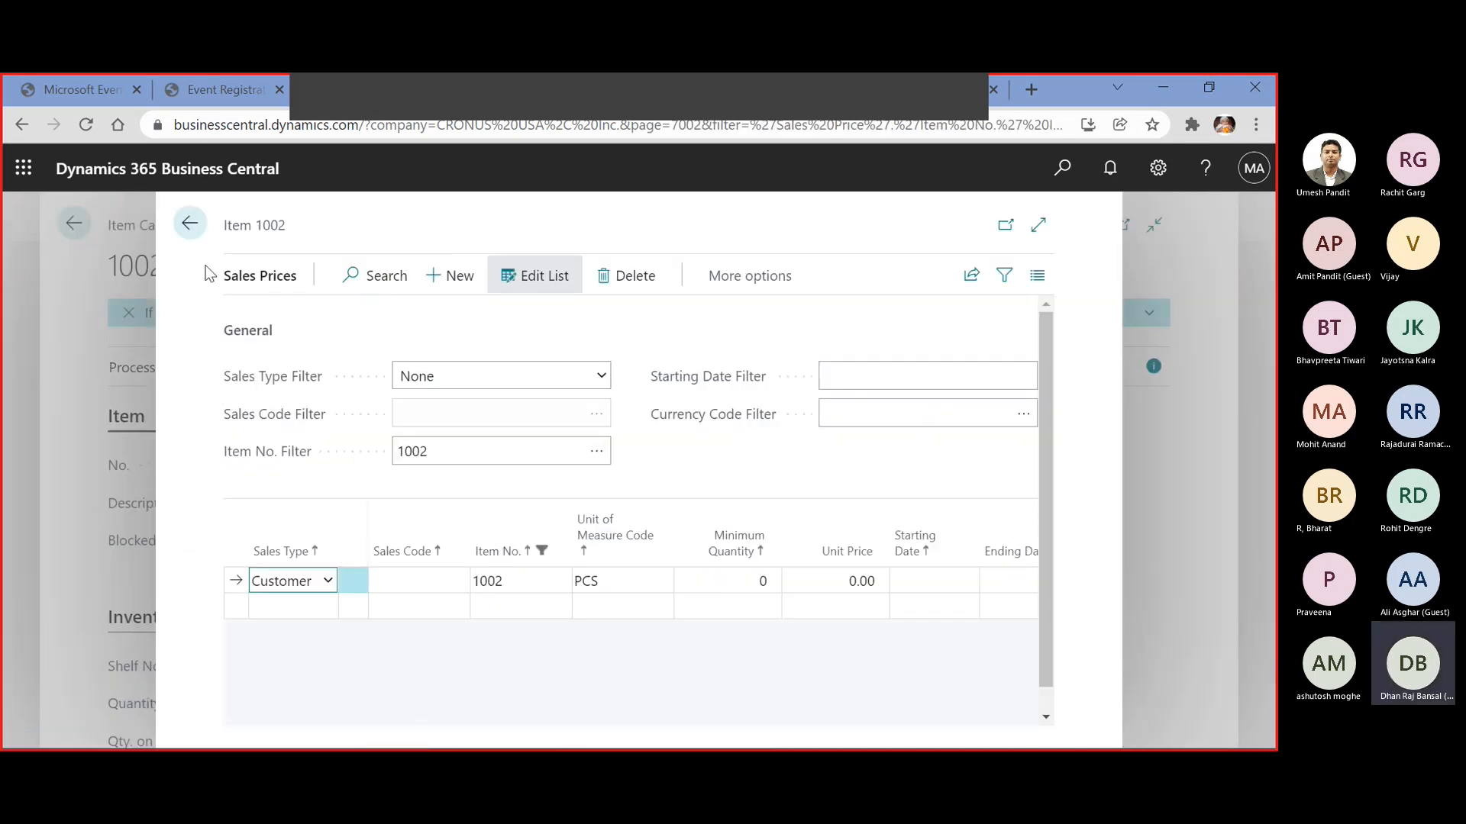
{"action": "left_click", "coordinate": [191, 225]}
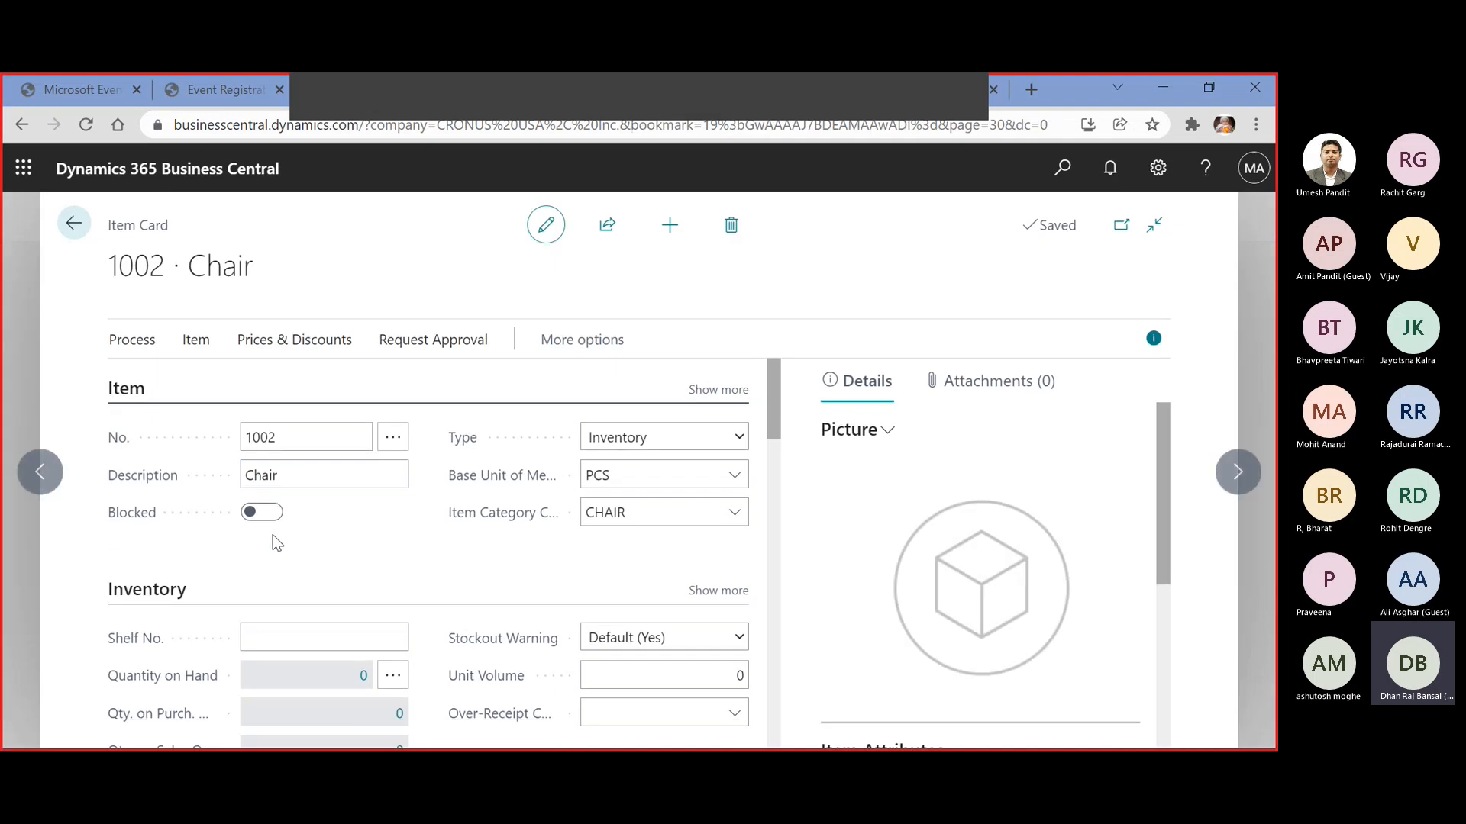
{"action": "scroll", "coordinate": [348, 580], "scroll_direction": "down", "scroll_amount": 10}
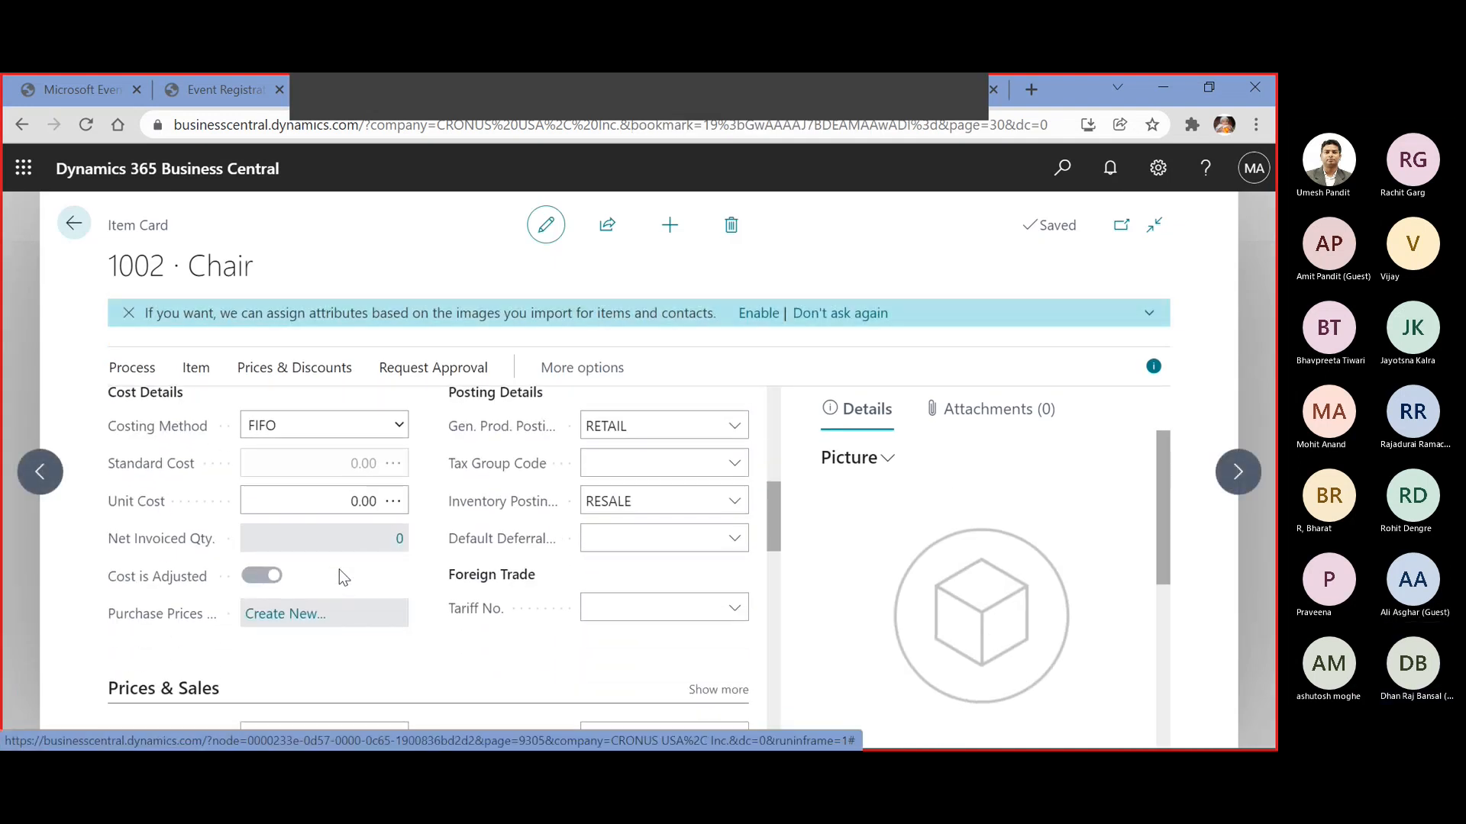
Add a customer sales price line for the chair, with Adatum Corporation as the sales code
{"action": "left_click", "coordinate": [263, 368]}
{"action": "left_click", "coordinate": [210, 408]}
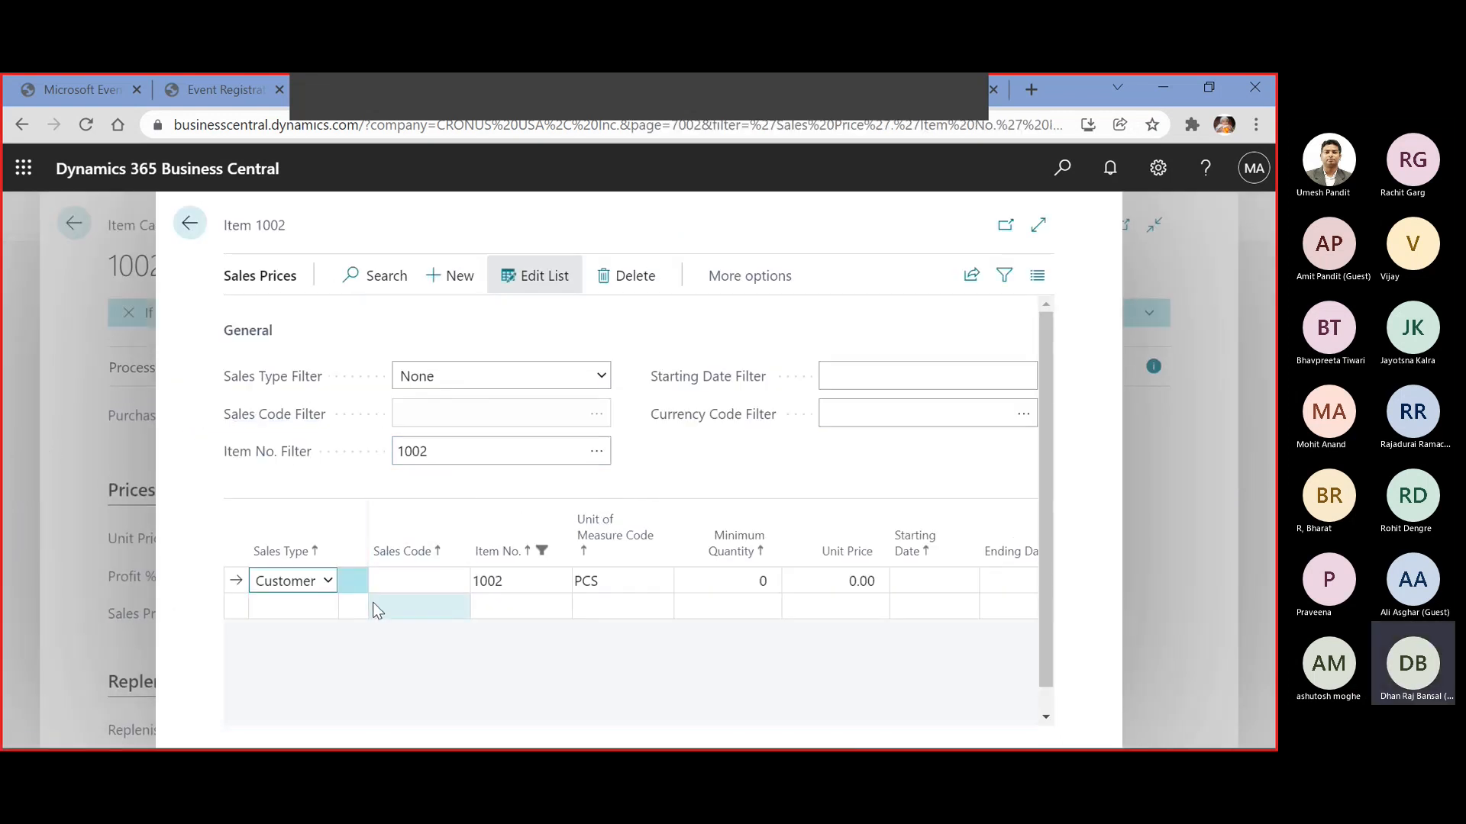
{"action": "left_click", "coordinate": [410, 574]}
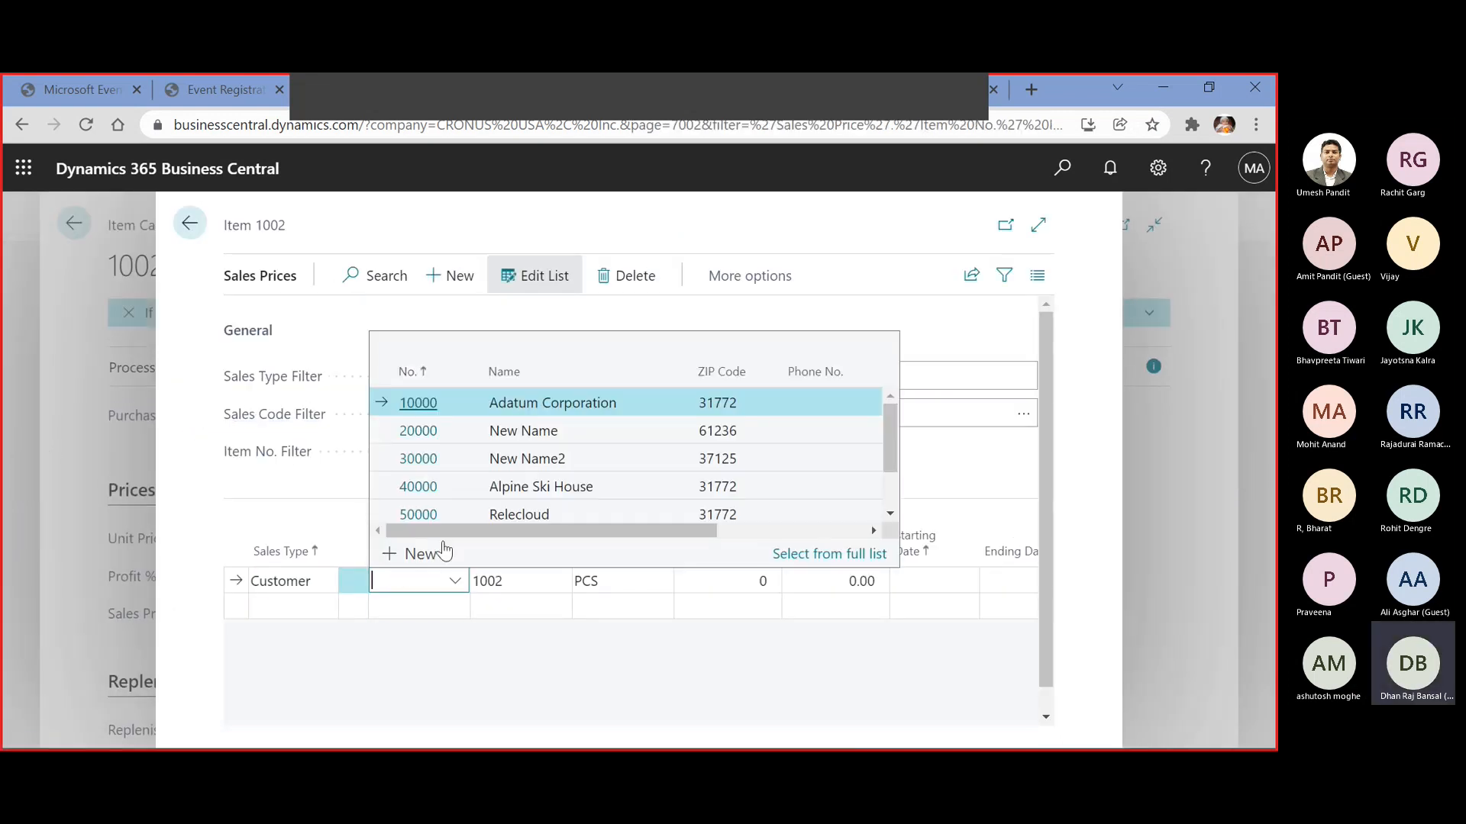
{"action": "left_click", "coordinate": [425, 405]}
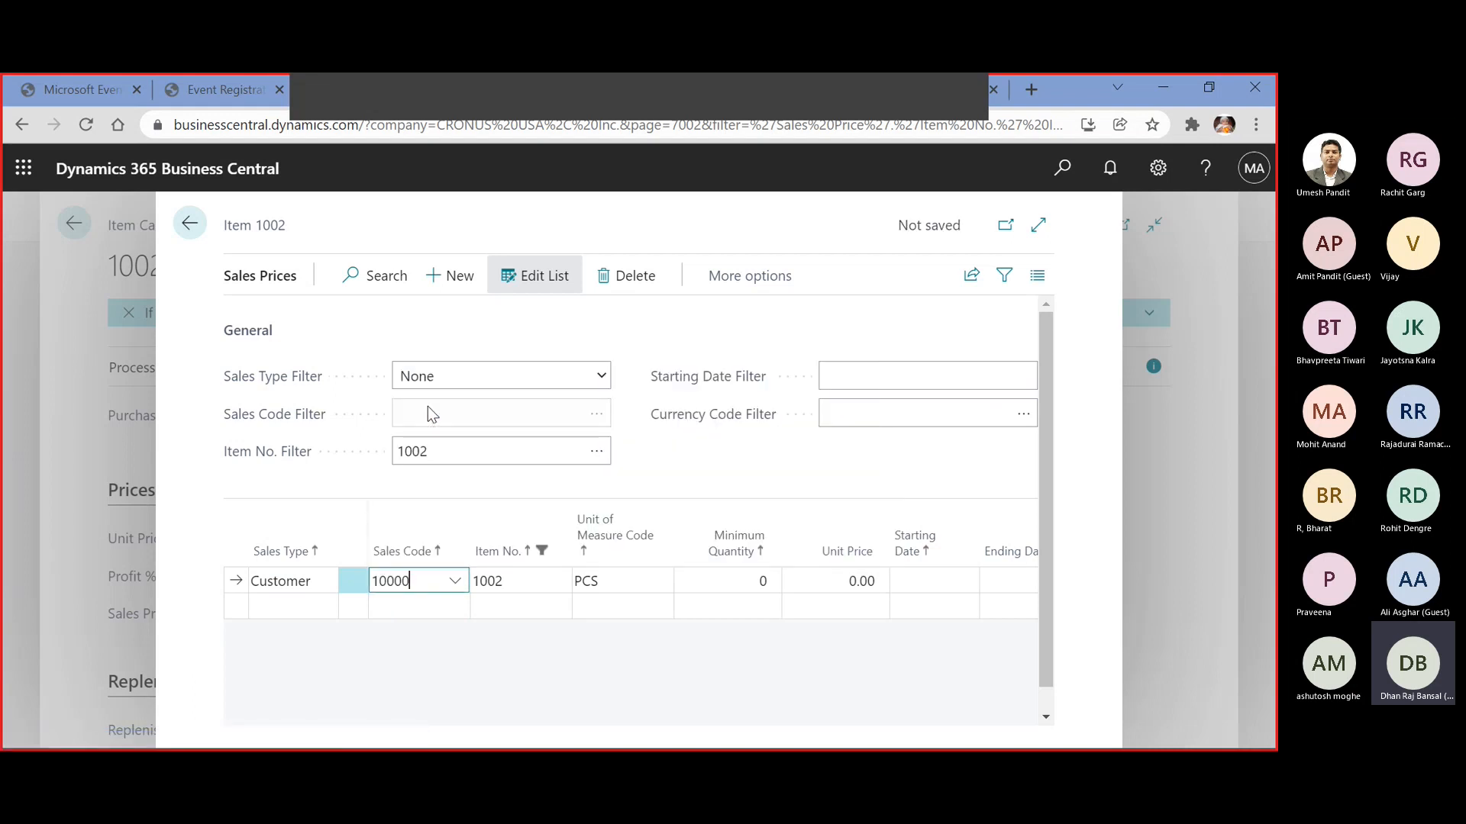
{"action": "key", "text": "Tab"}
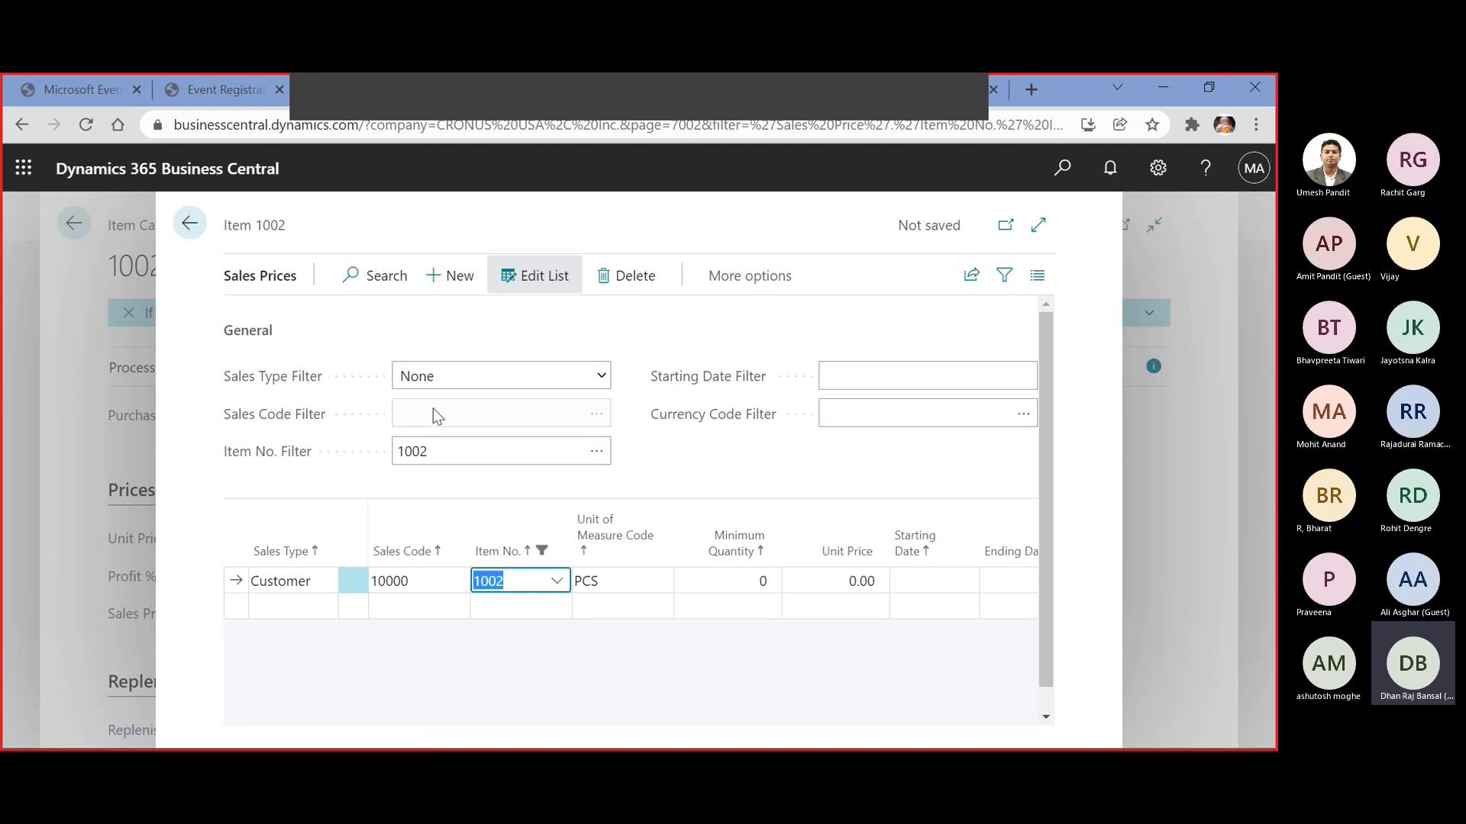
Set the sales price line's unit price to 400 and its minimum quantity to 10
{"action": "key", "text": "Tab"}
{"action": "key", "text": "Tab"}
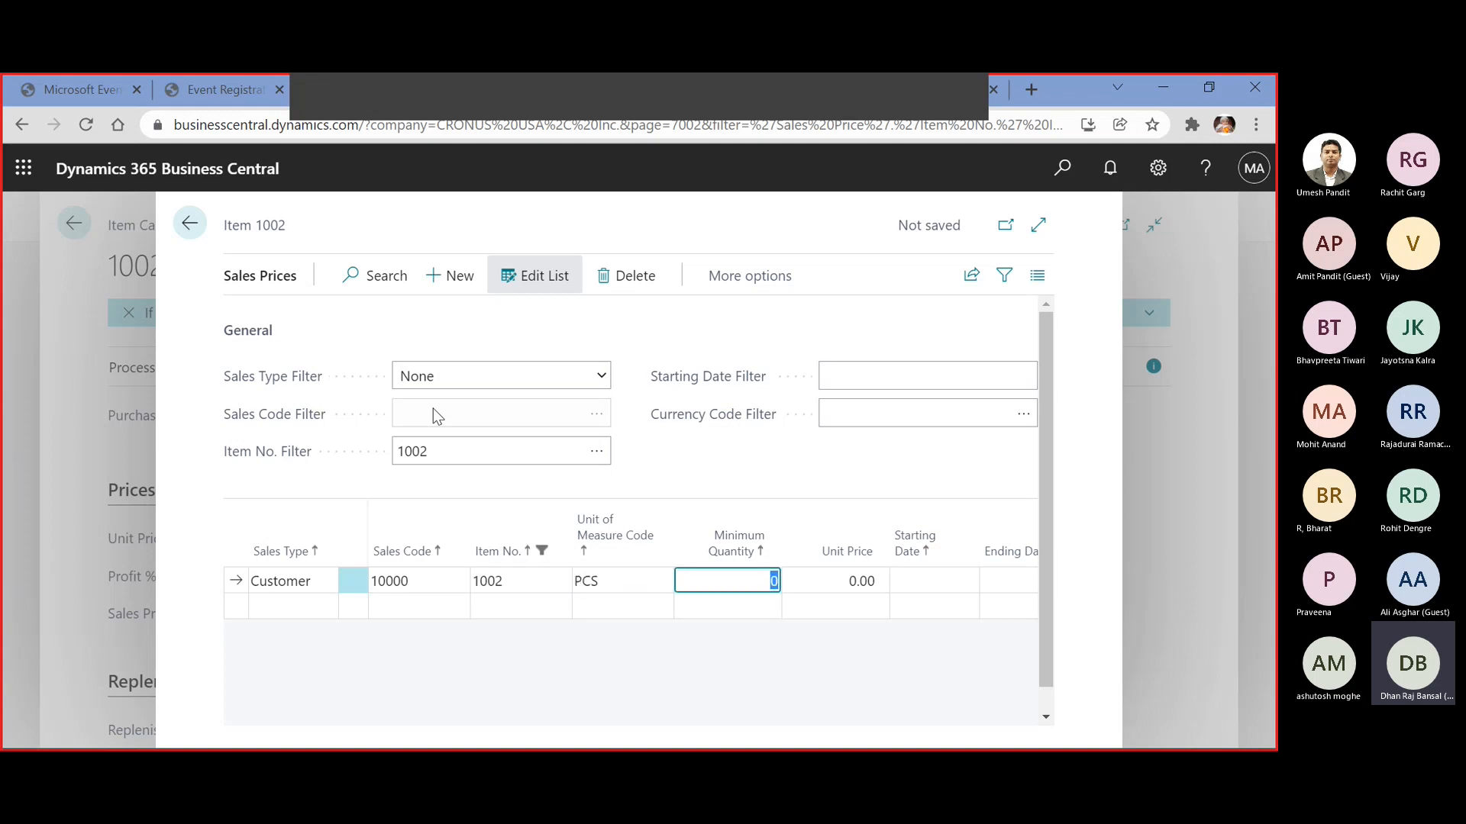
{"action": "key", "text": "Tab"}
{"action": "type", "text": "40"}
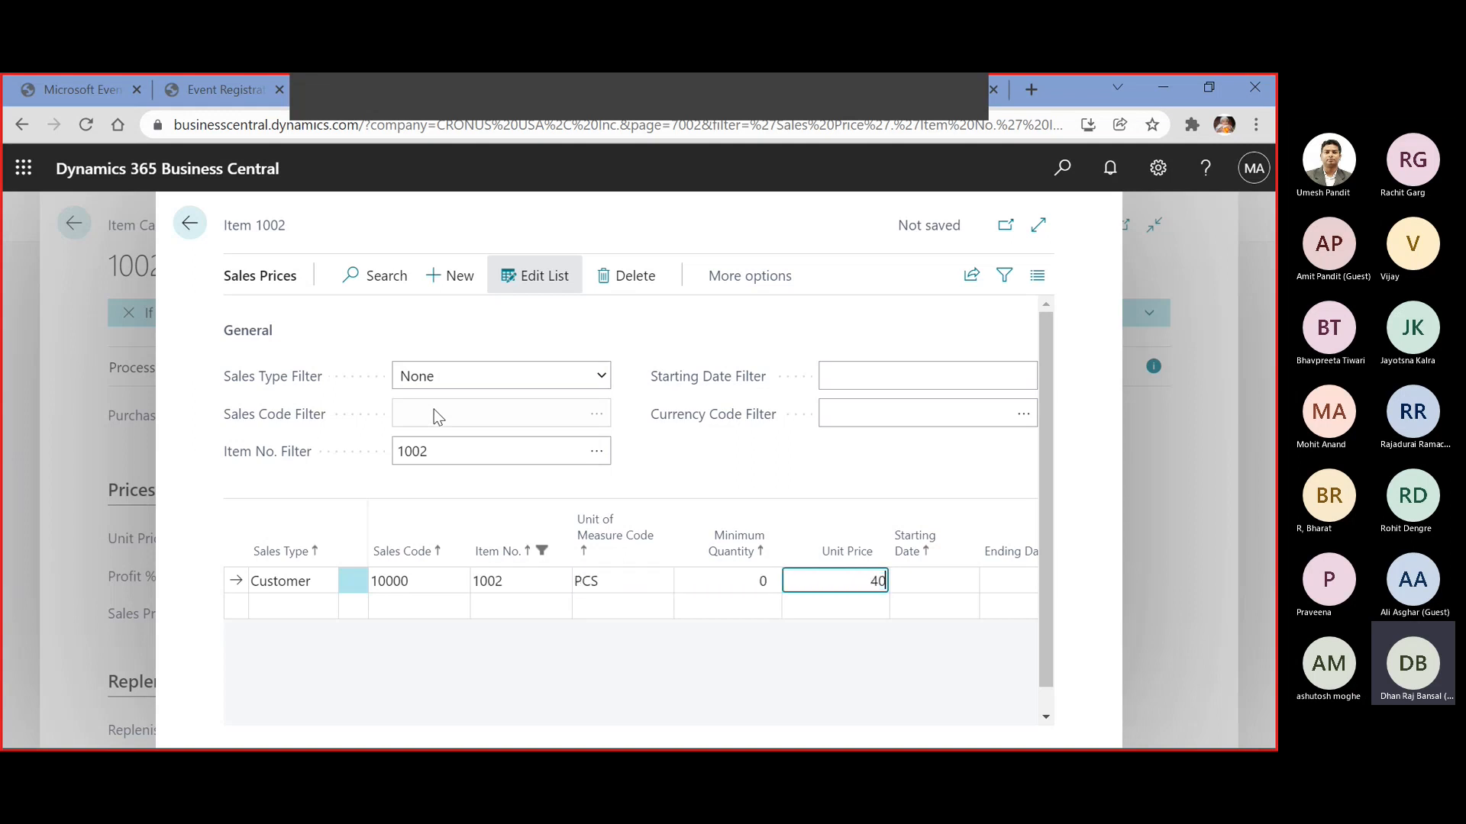
{"action": "key", "text": "Tab"}
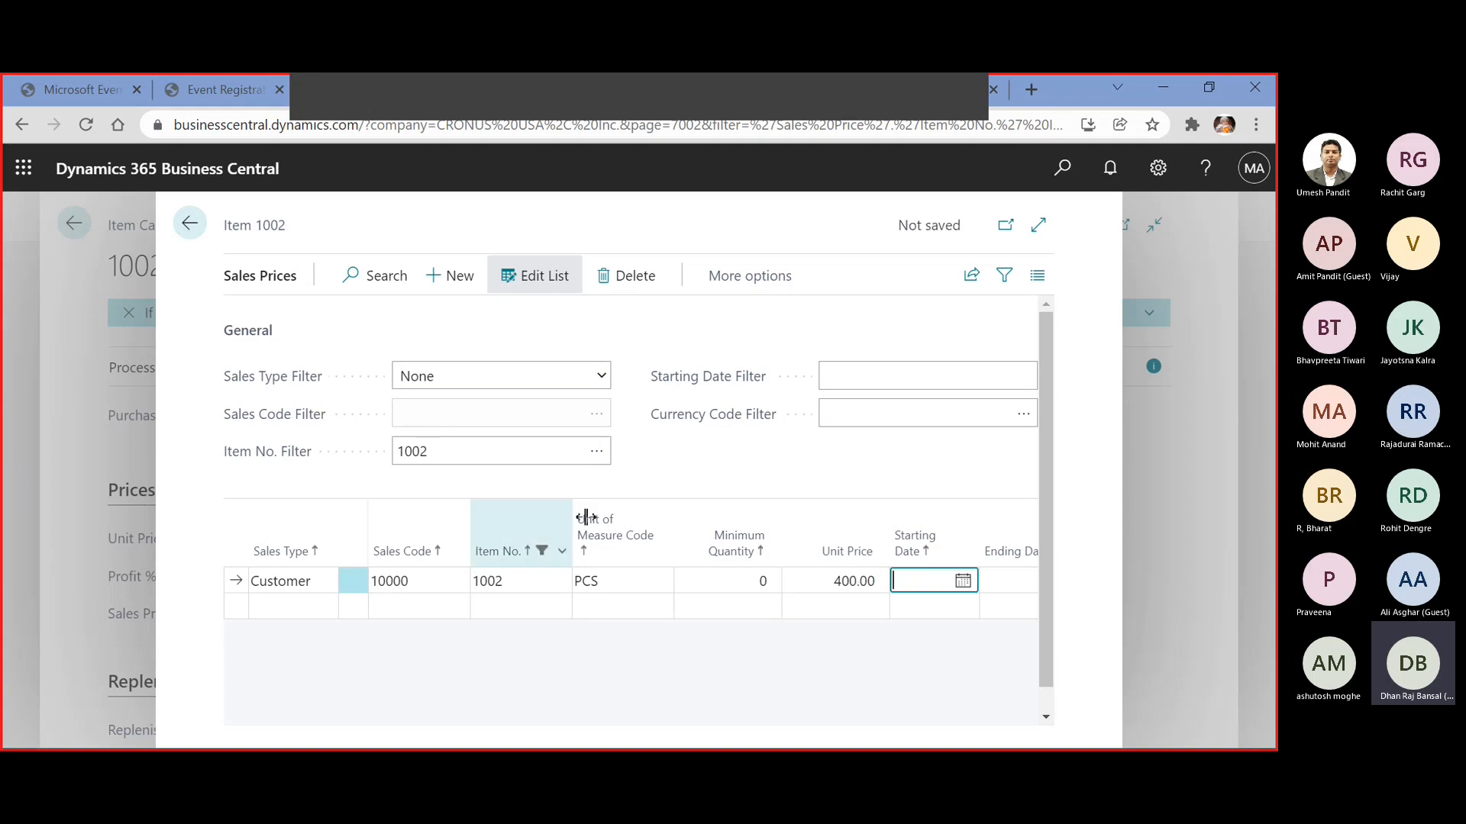
{"action": "left_click", "coordinate": [734, 582]}
{"action": "key", "text": "Tab"}
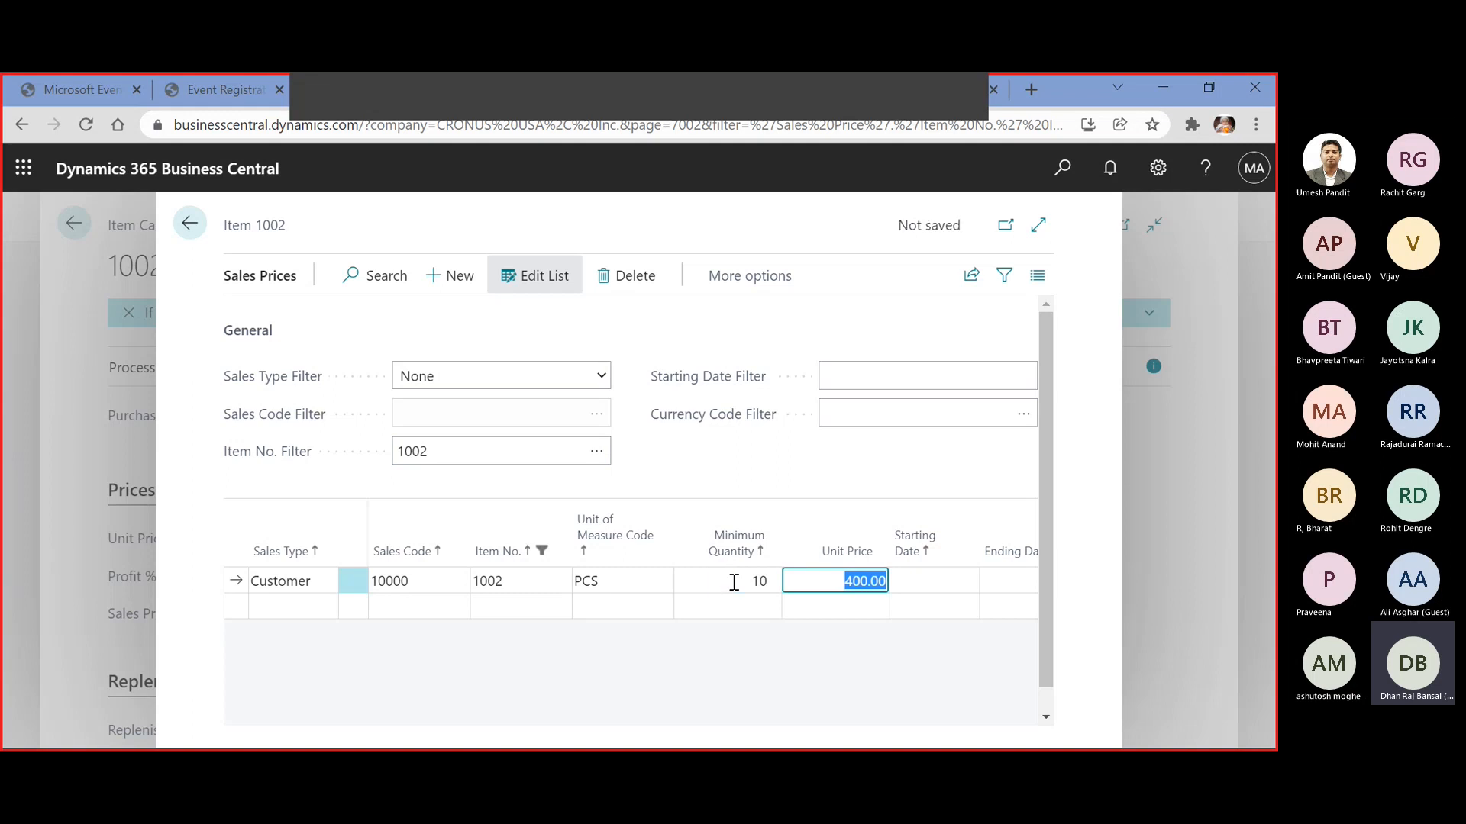
Set the customer sales price line's starting date to 01-12-2021 and its ending date to 15-12-2021
{"action": "left_click", "coordinate": [953, 580]}
{"action": "left_click", "coordinate": [961, 580]}
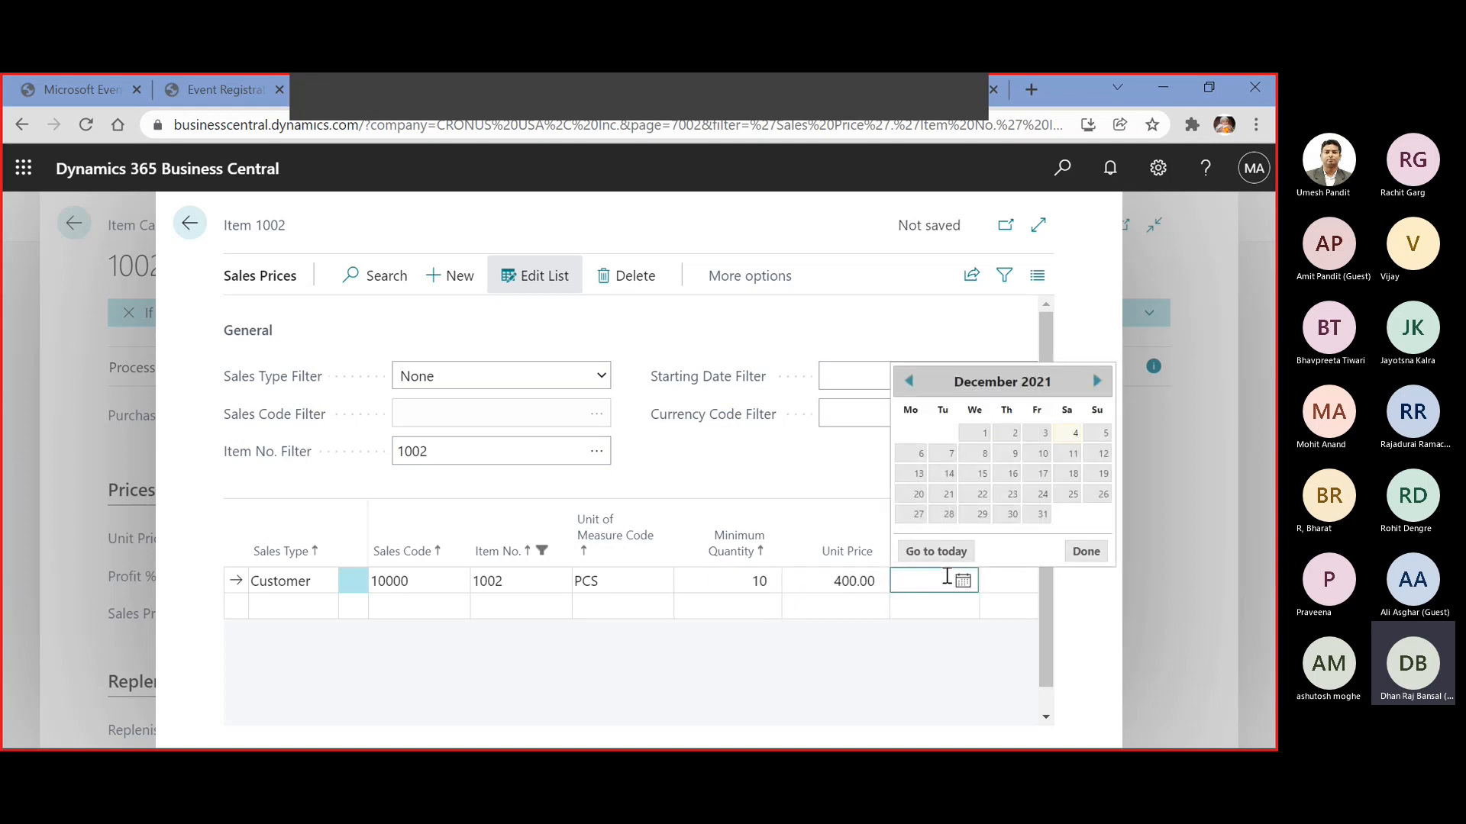
{"action": "left_click", "coordinate": [981, 433]}
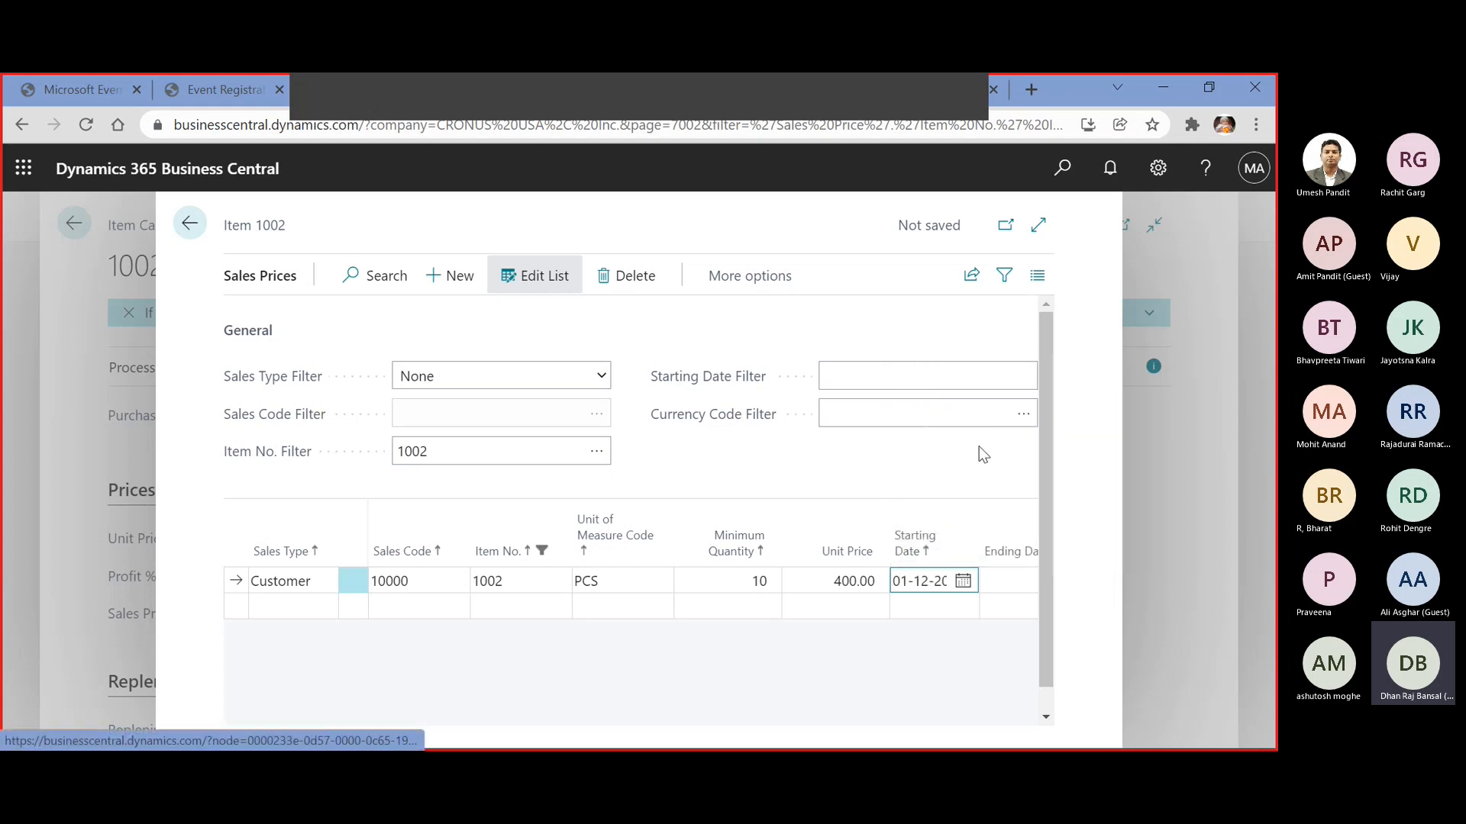
{"action": "left_click", "coordinate": [994, 582]}
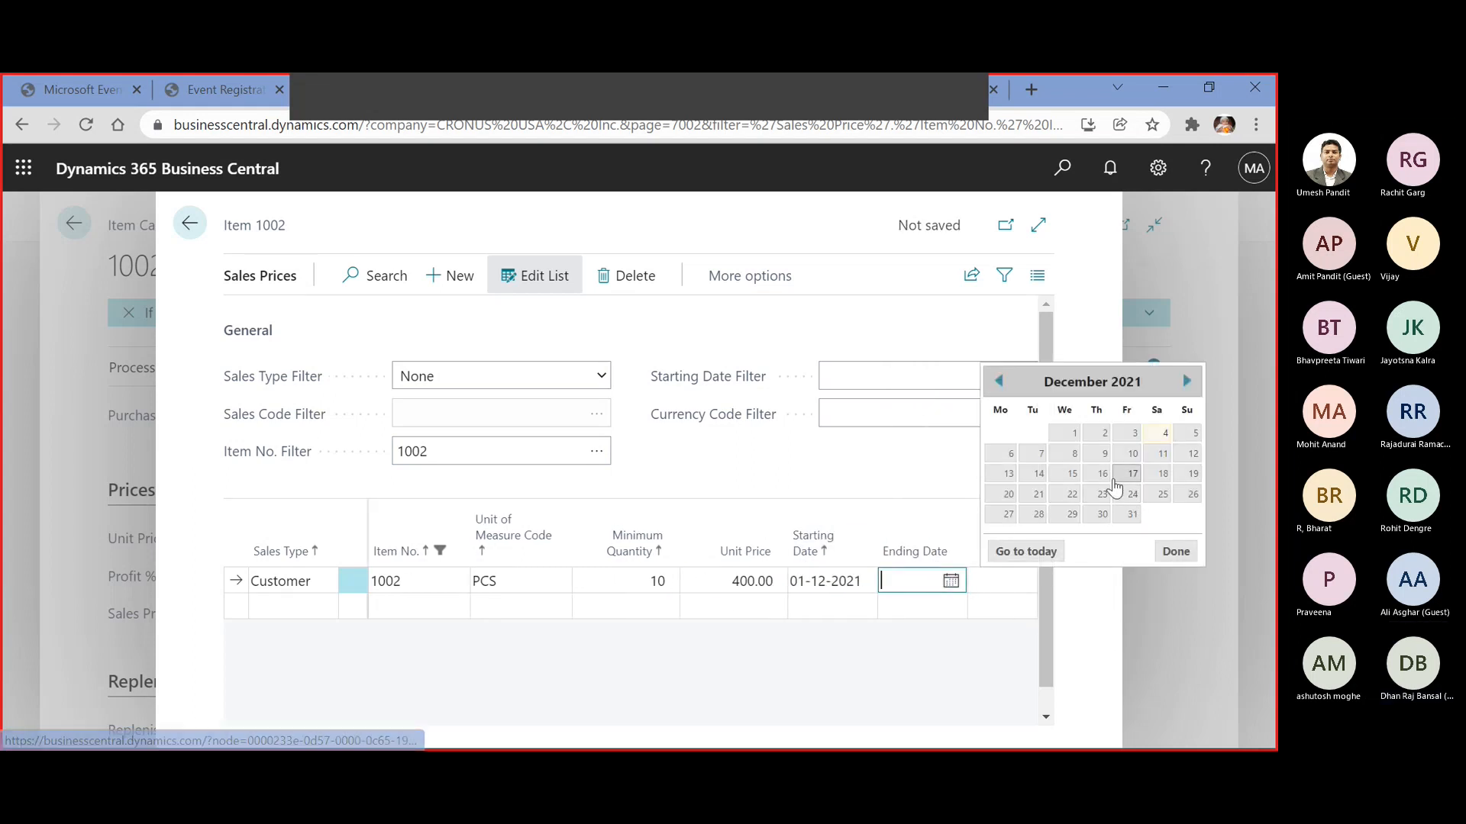
{"action": "left_click", "coordinate": [1073, 475]}
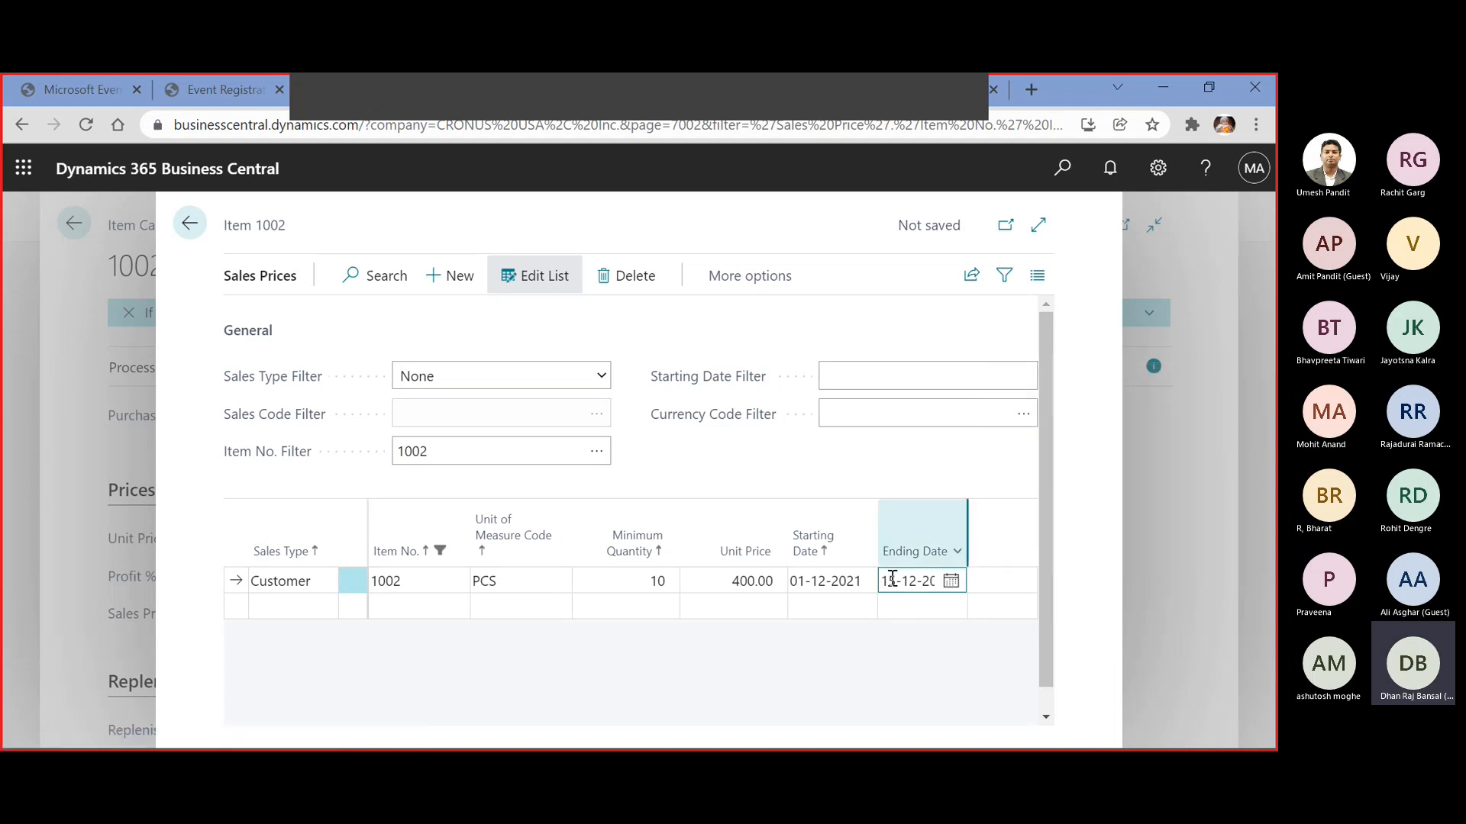
Try a second sales price line for the chair with sales type Customer Price Group and look up its sales code
{"action": "left_click", "coordinate": [301, 605]}
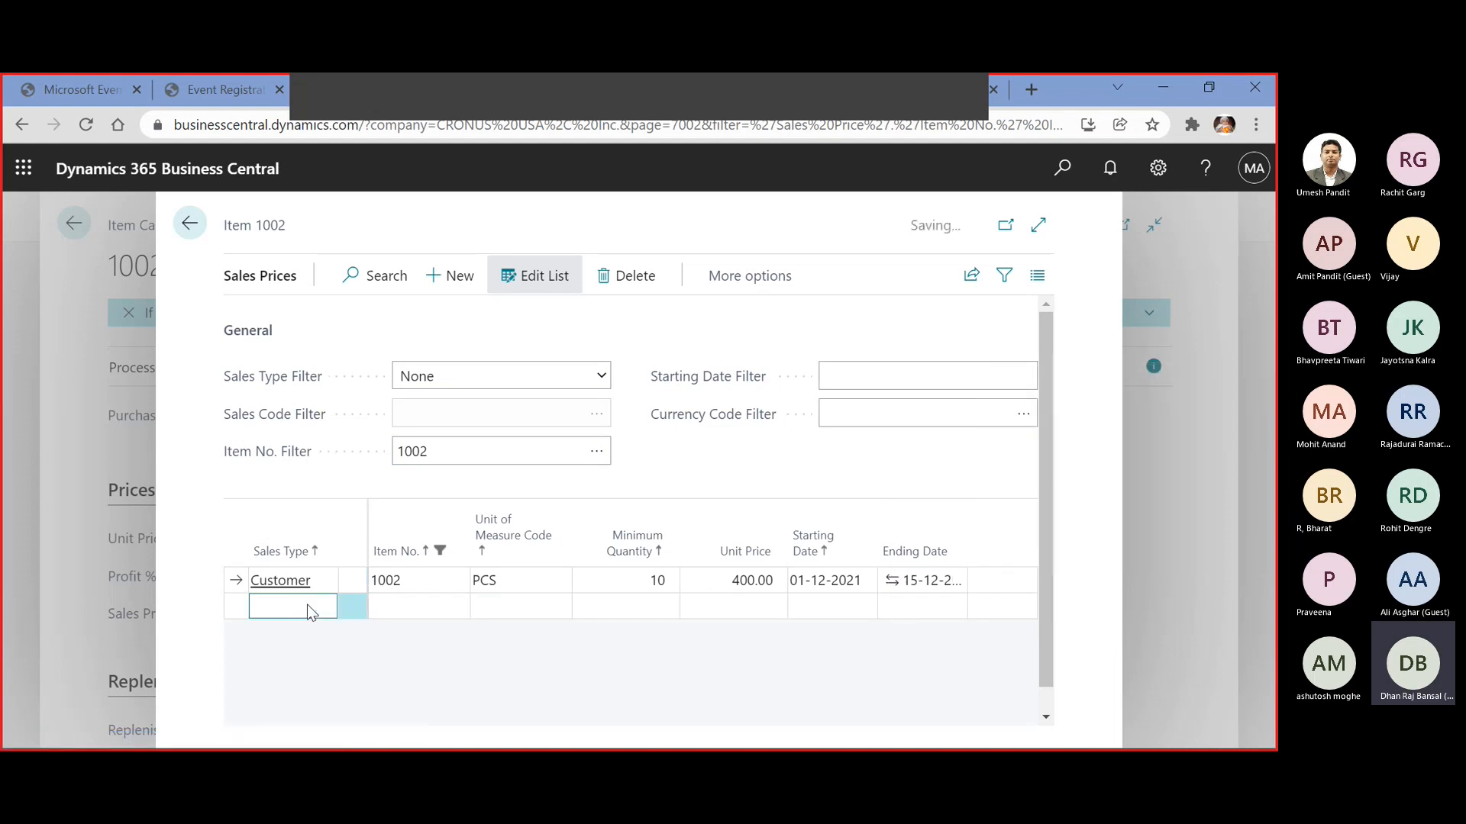
{"action": "left_click", "coordinate": [328, 607]}
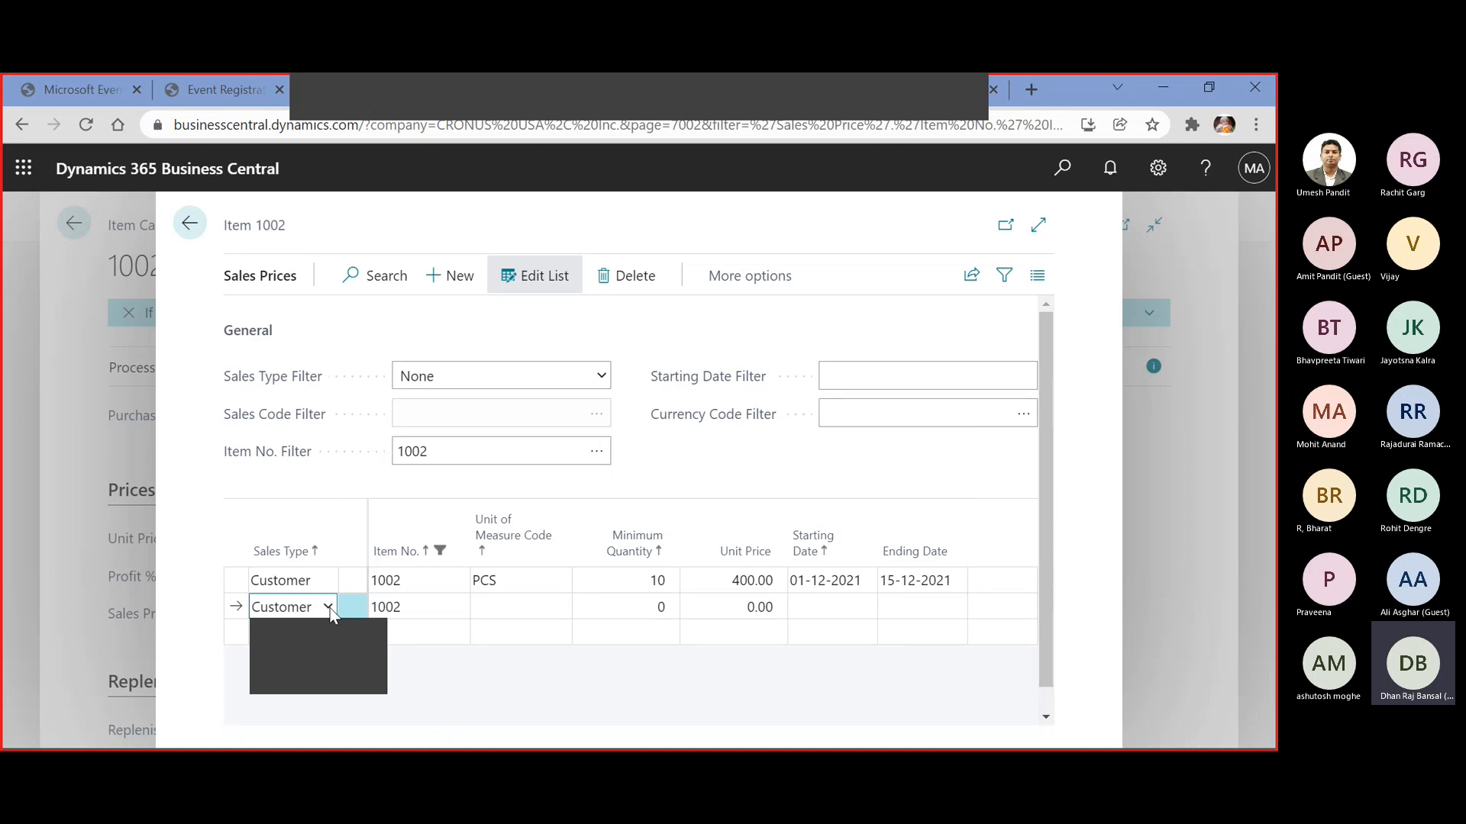
{"action": "left_click", "coordinate": [330, 655]}
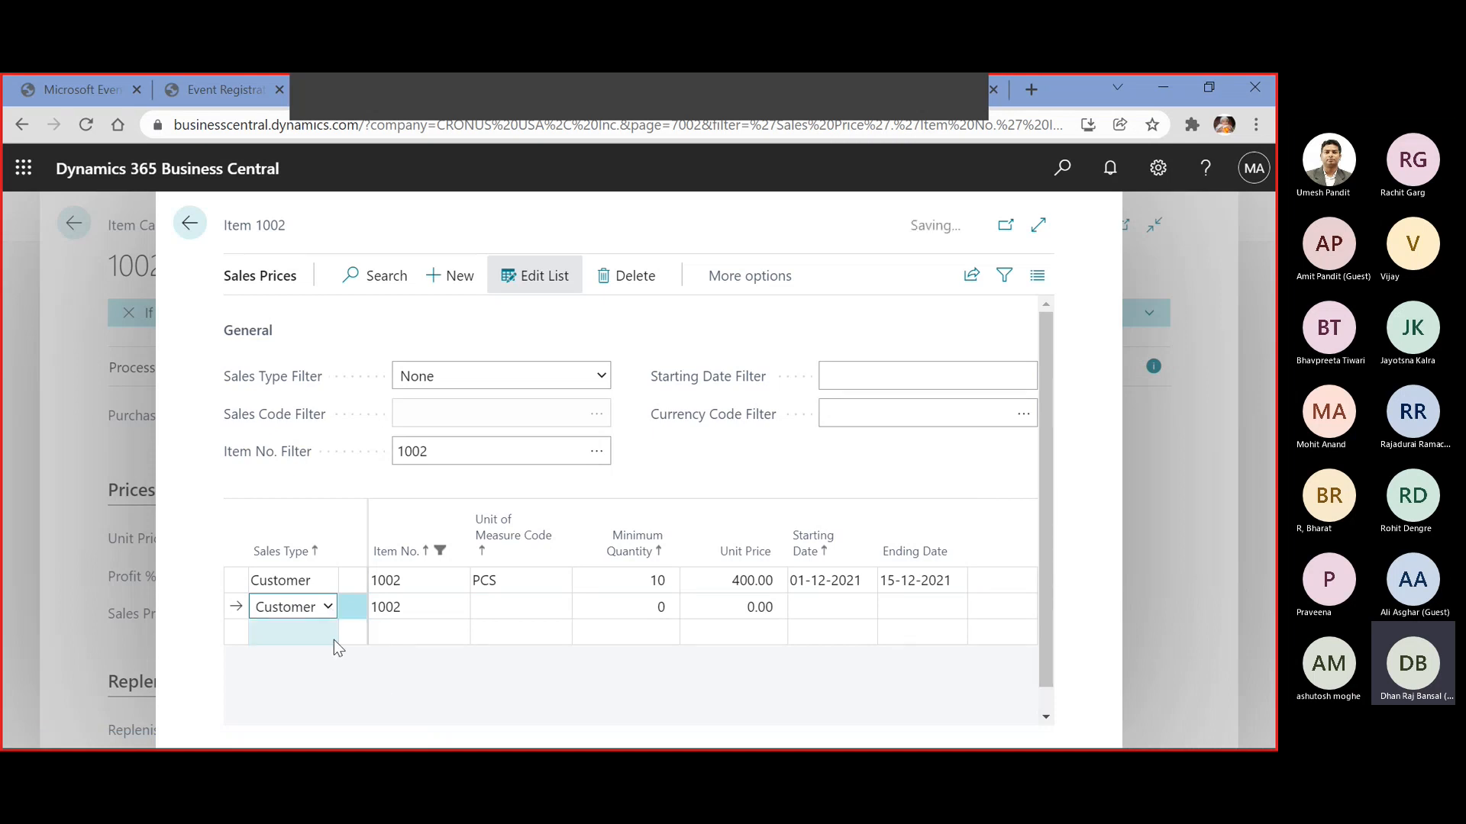
{"action": "left_click", "coordinate": [439, 607]}
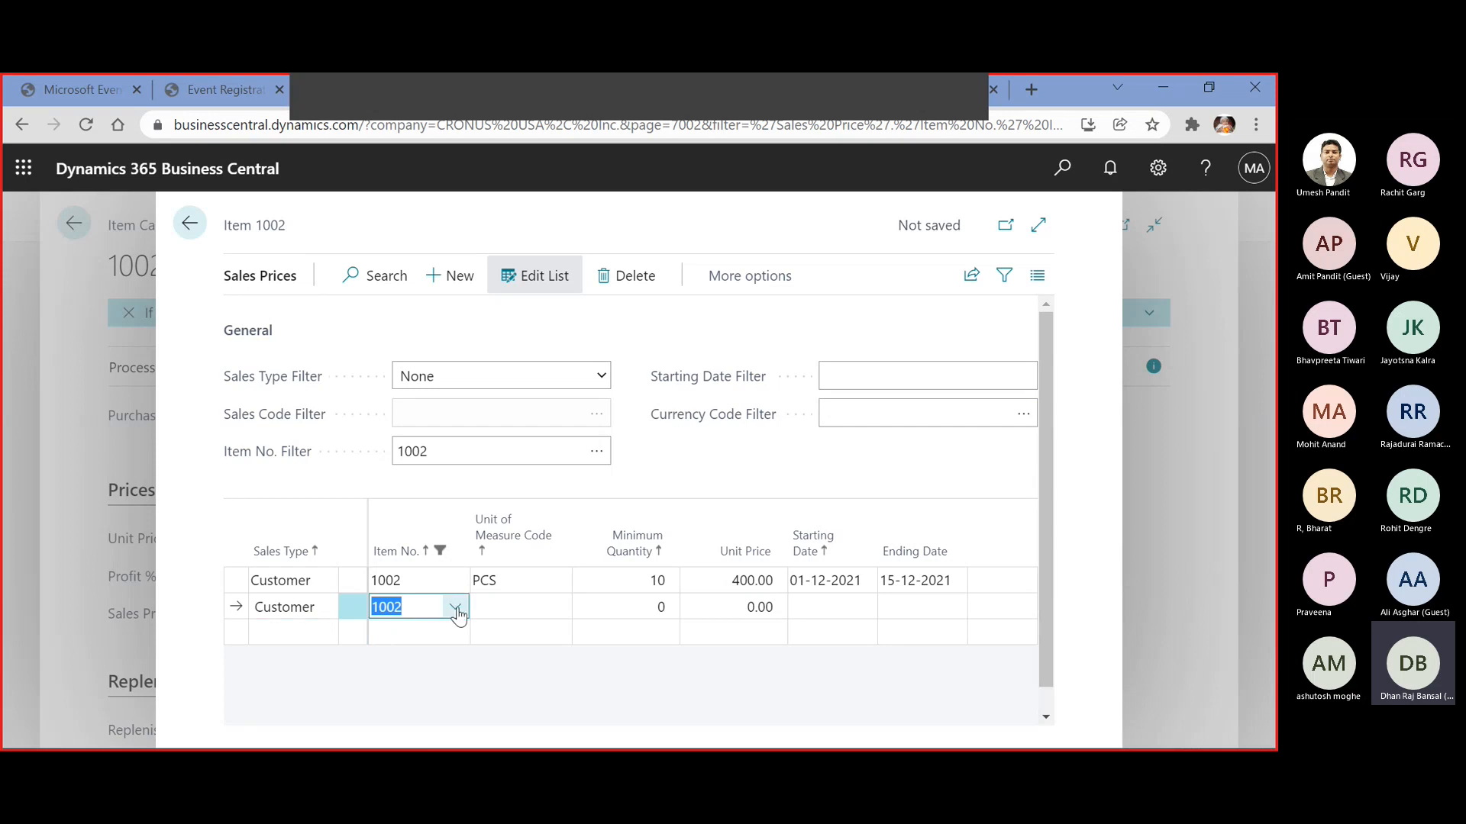
{"action": "left_click", "coordinate": [457, 609]}
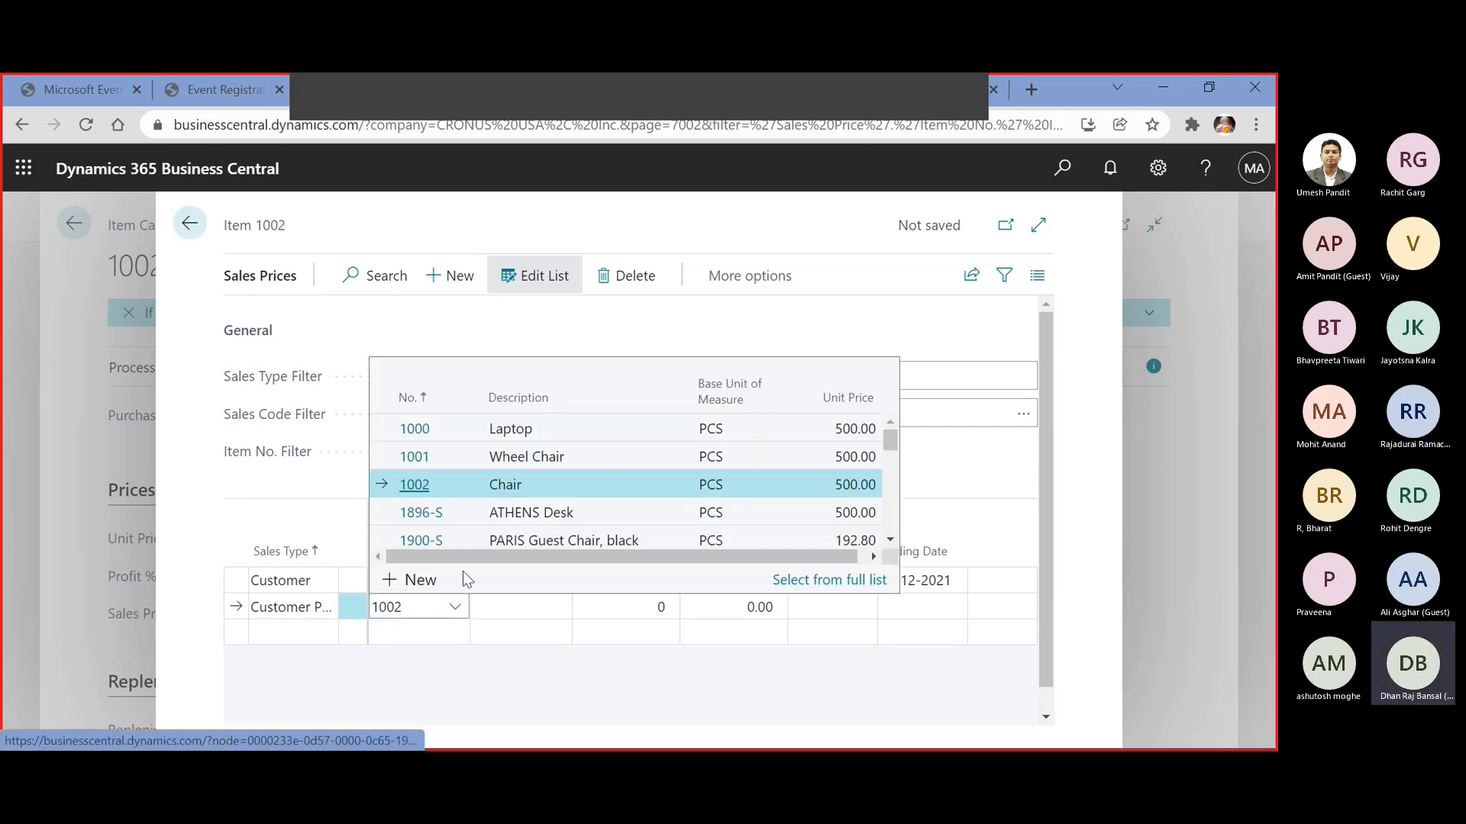
{"action": "left_click", "coordinate": [503, 605]}
{"action": "left_click", "coordinate": [389, 607]}
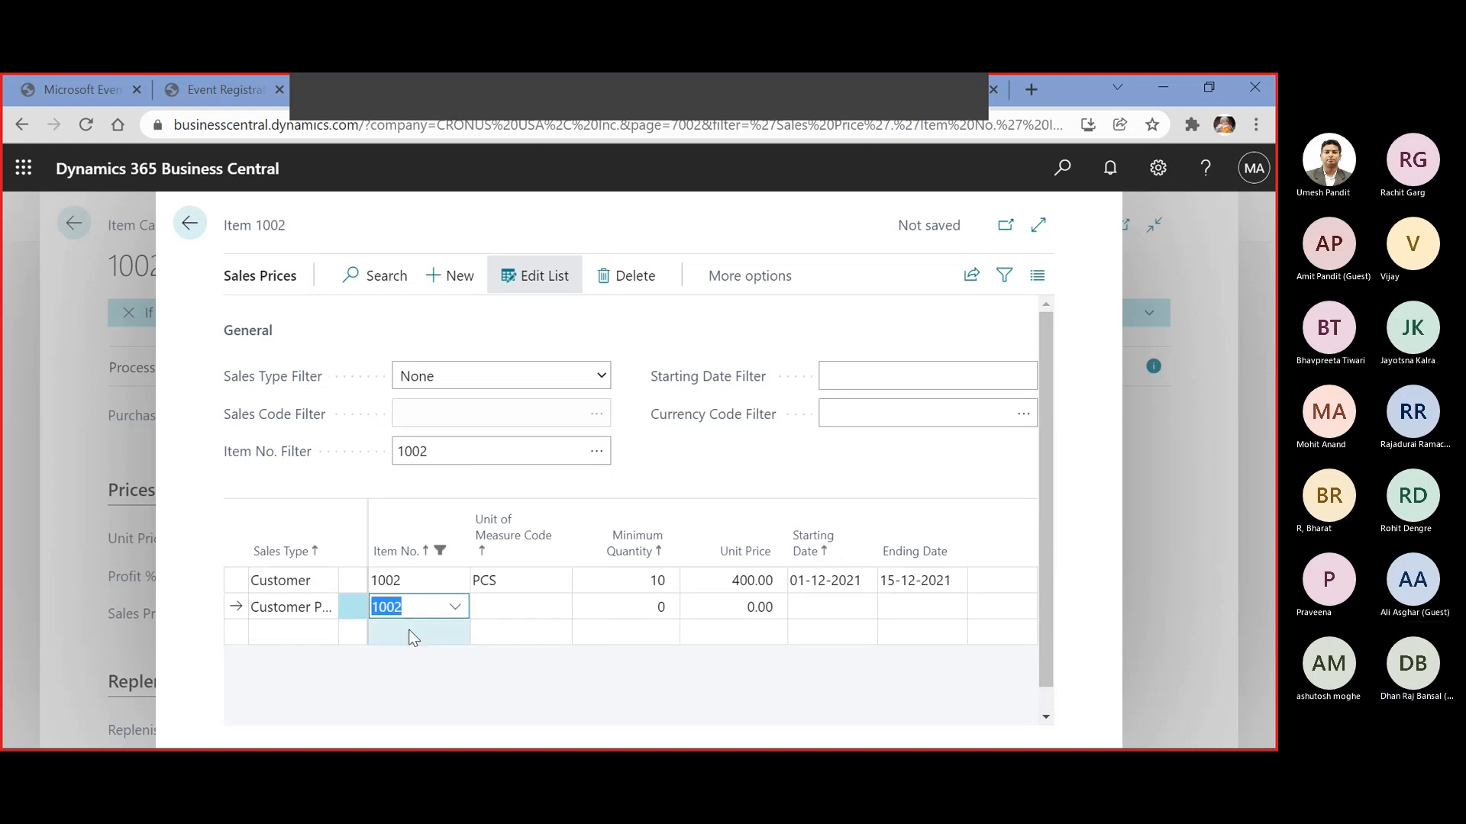
{"action": "key", "text": "shift+Tab"}
{"action": "key", "text": "shift+Tab"}
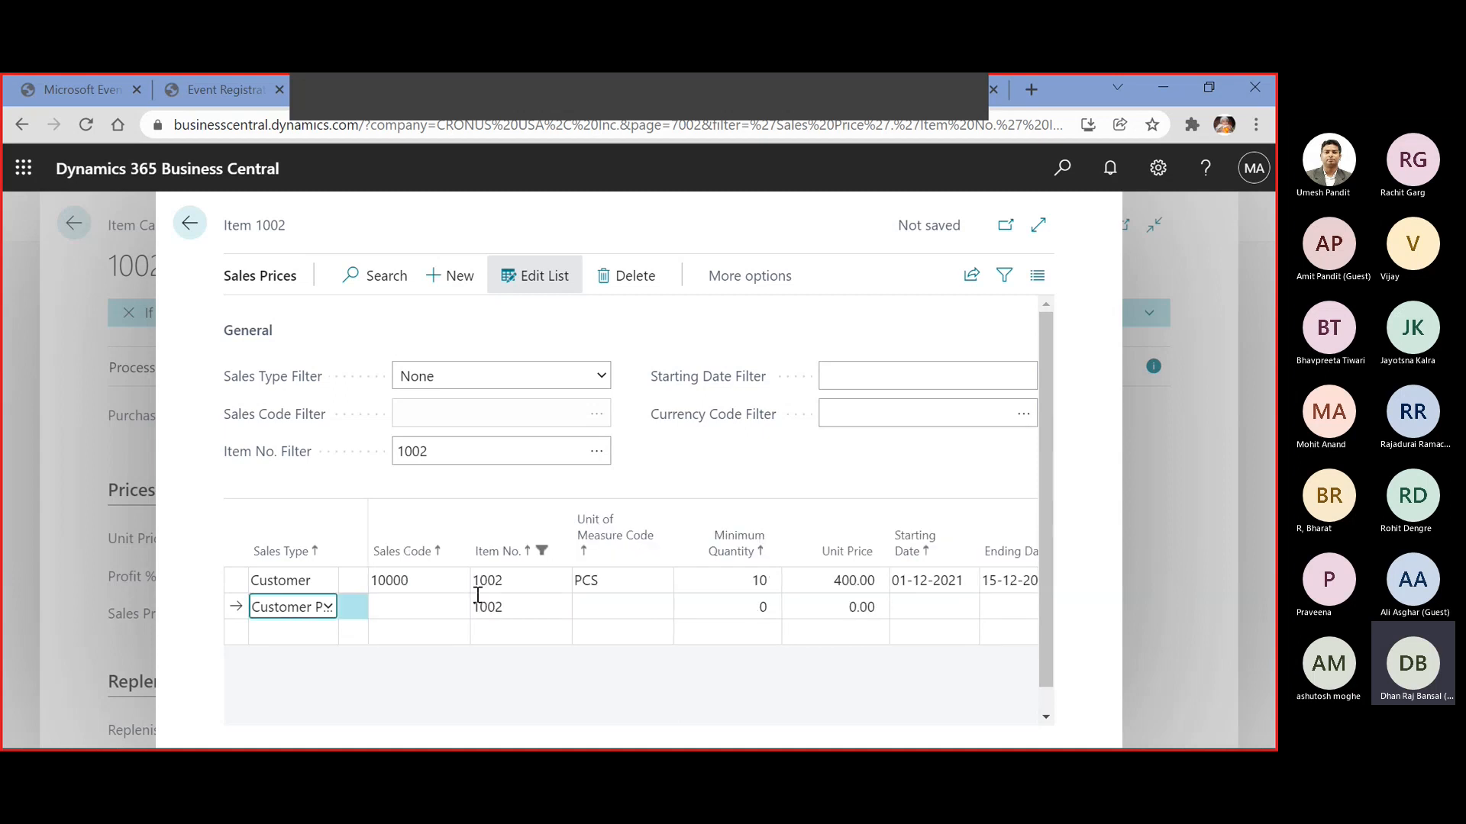
{"action": "left_click", "coordinate": [407, 611]}
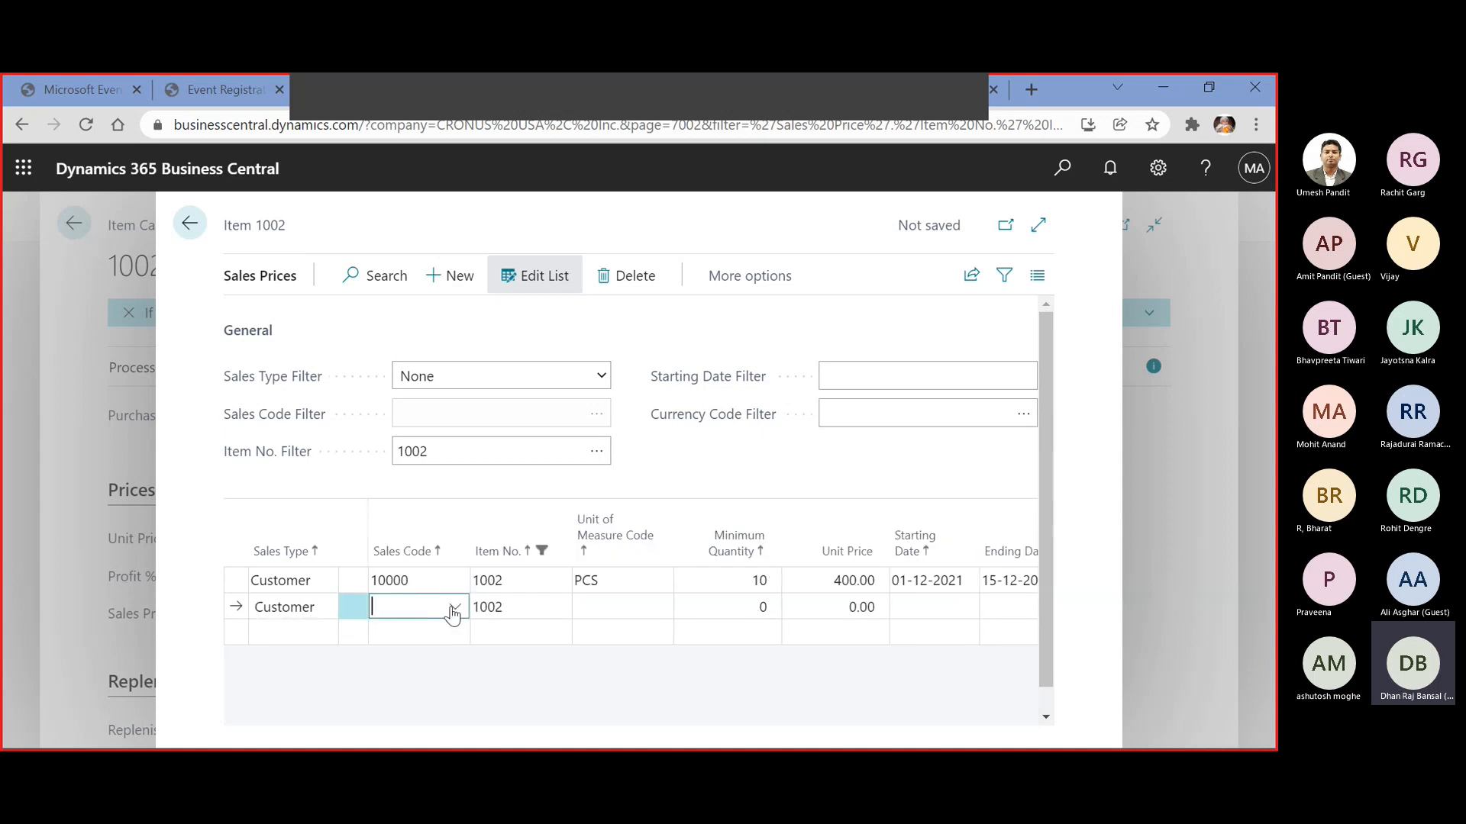
{"action": "left_click", "coordinate": [454, 608]}
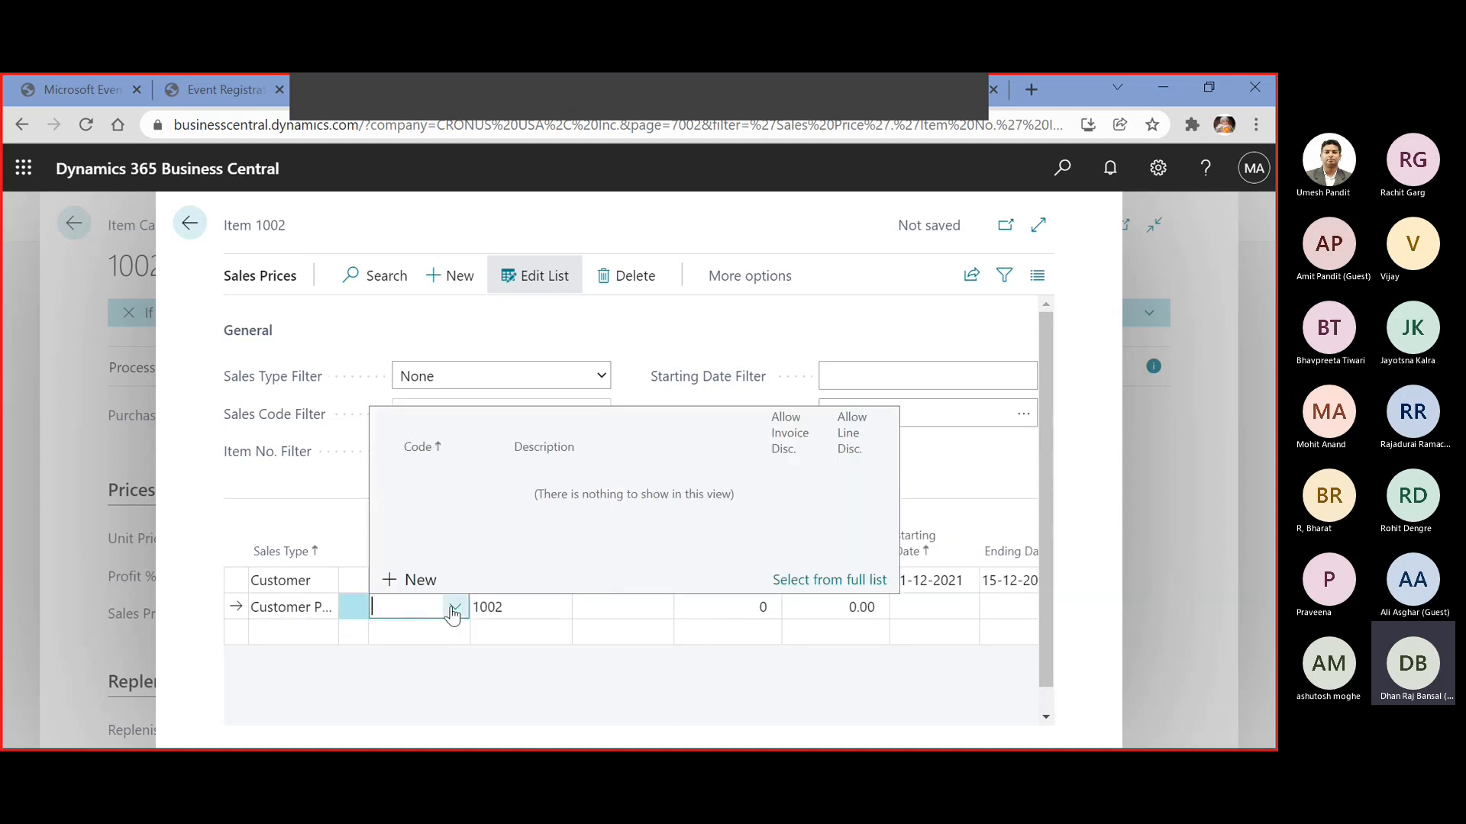
Set the second sales price line's sales type to All Customers and its unit price to 450
{"action": "left_click", "coordinate": [299, 609]}
{"action": "left_click", "coordinate": [300, 609]}
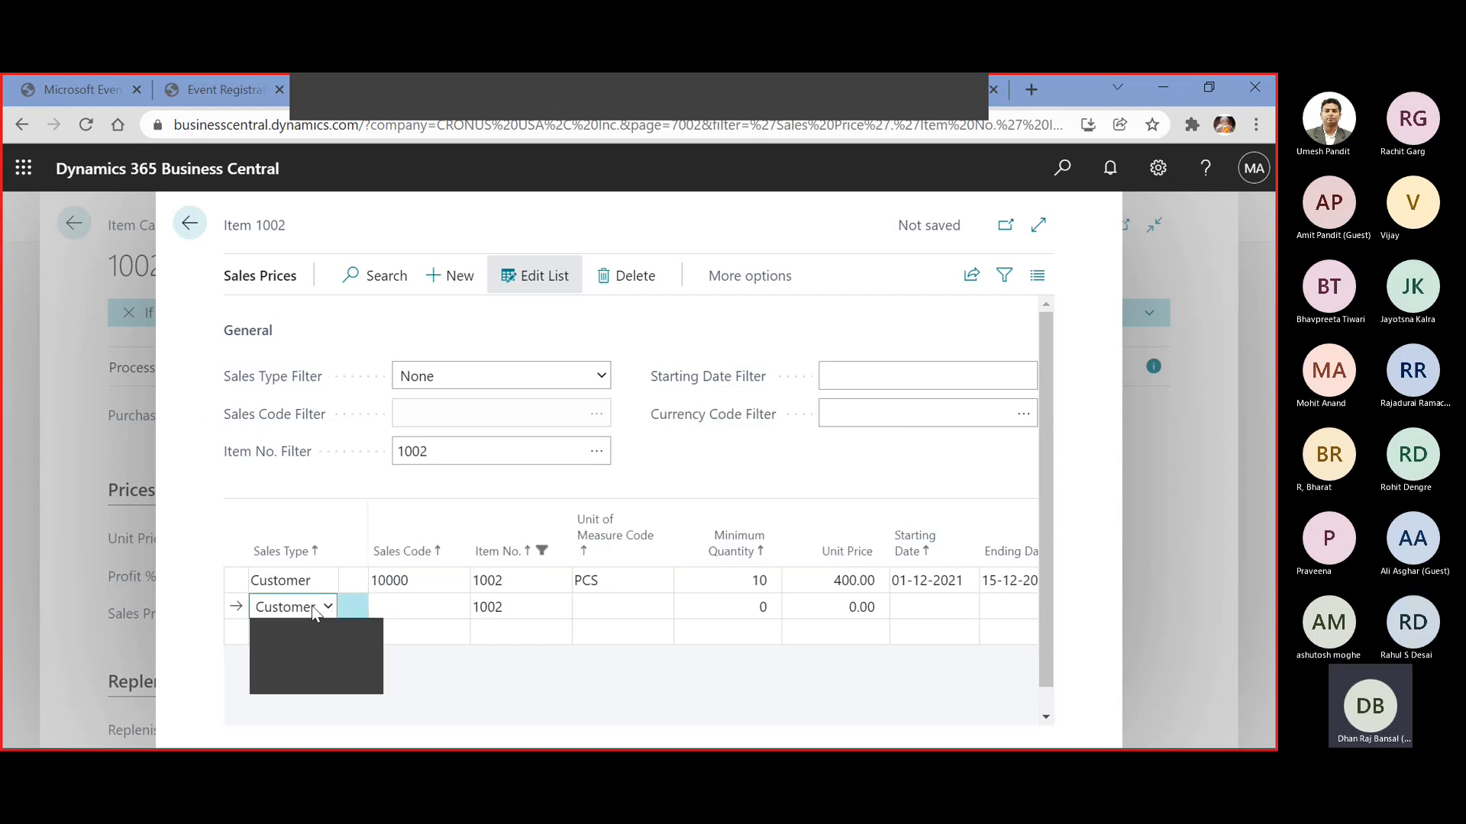
{"action": "left_click", "coordinate": [314, 666]}
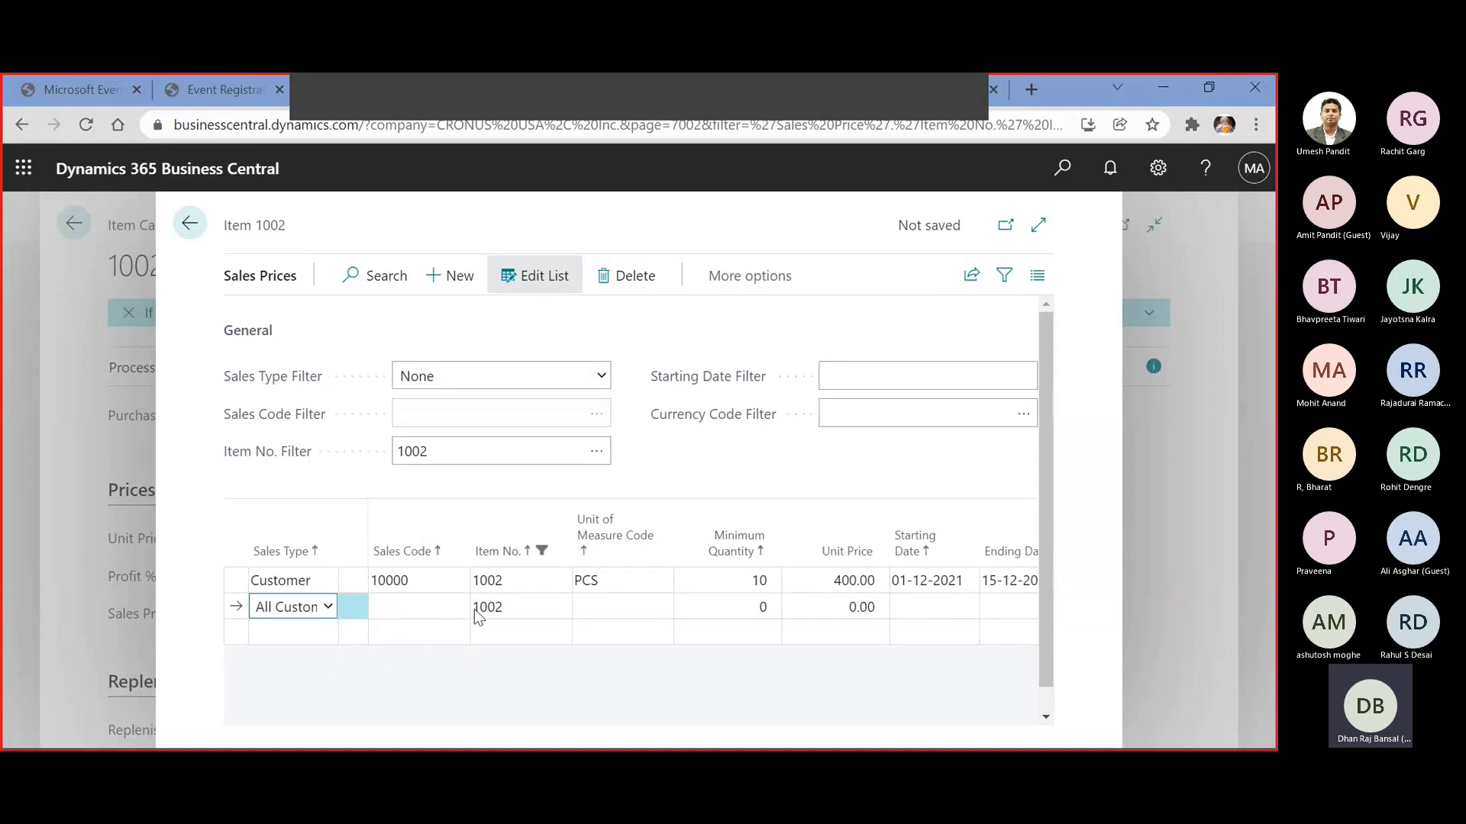
{"action": "left_click", "coordinate": [741, 608]}
{"action": "left_click", "coordinate": [841, 605]}
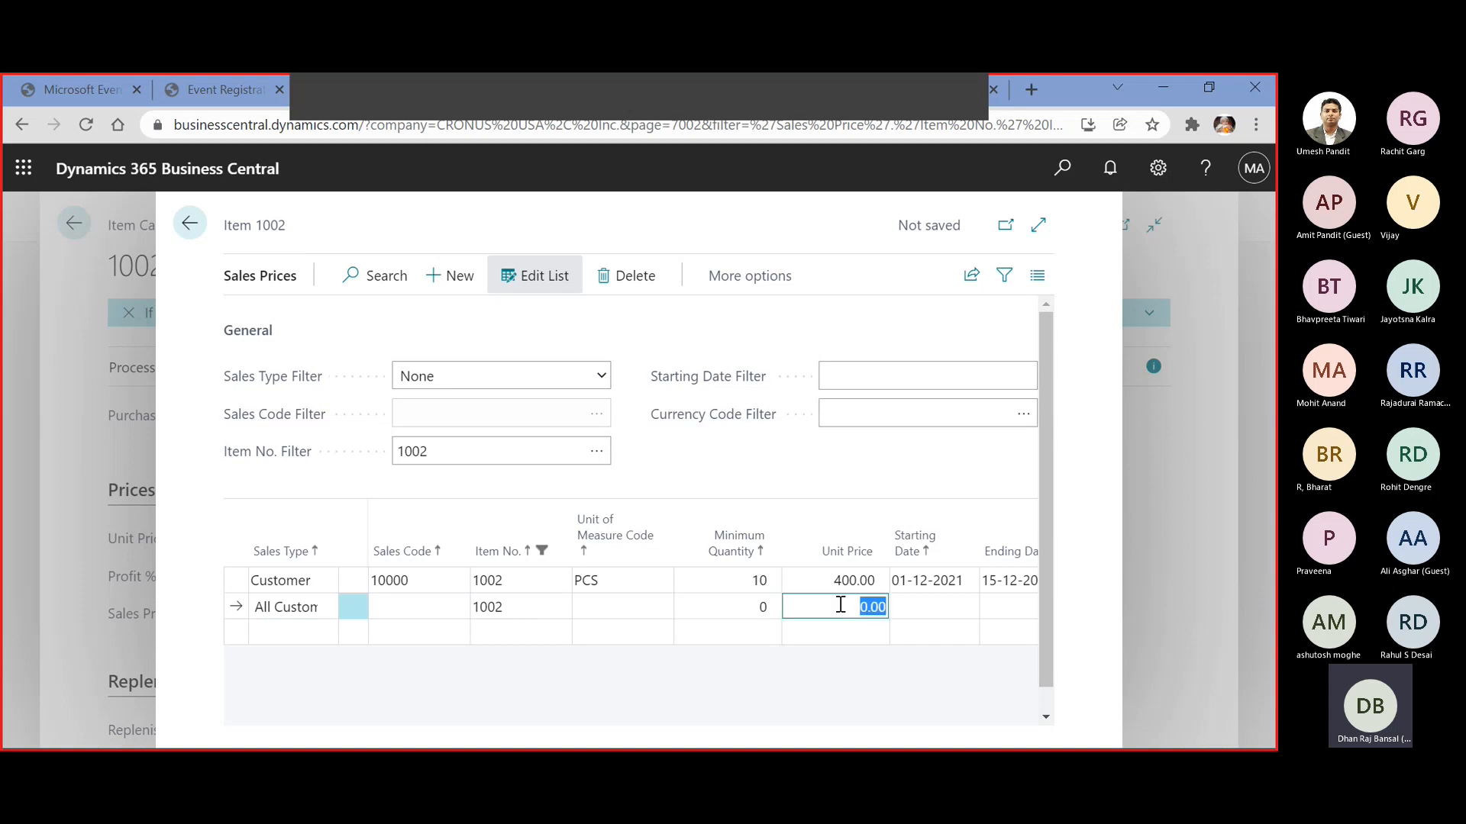
{"action": "type", "text": "450"}
{"action": "key", "text": "Tab"}
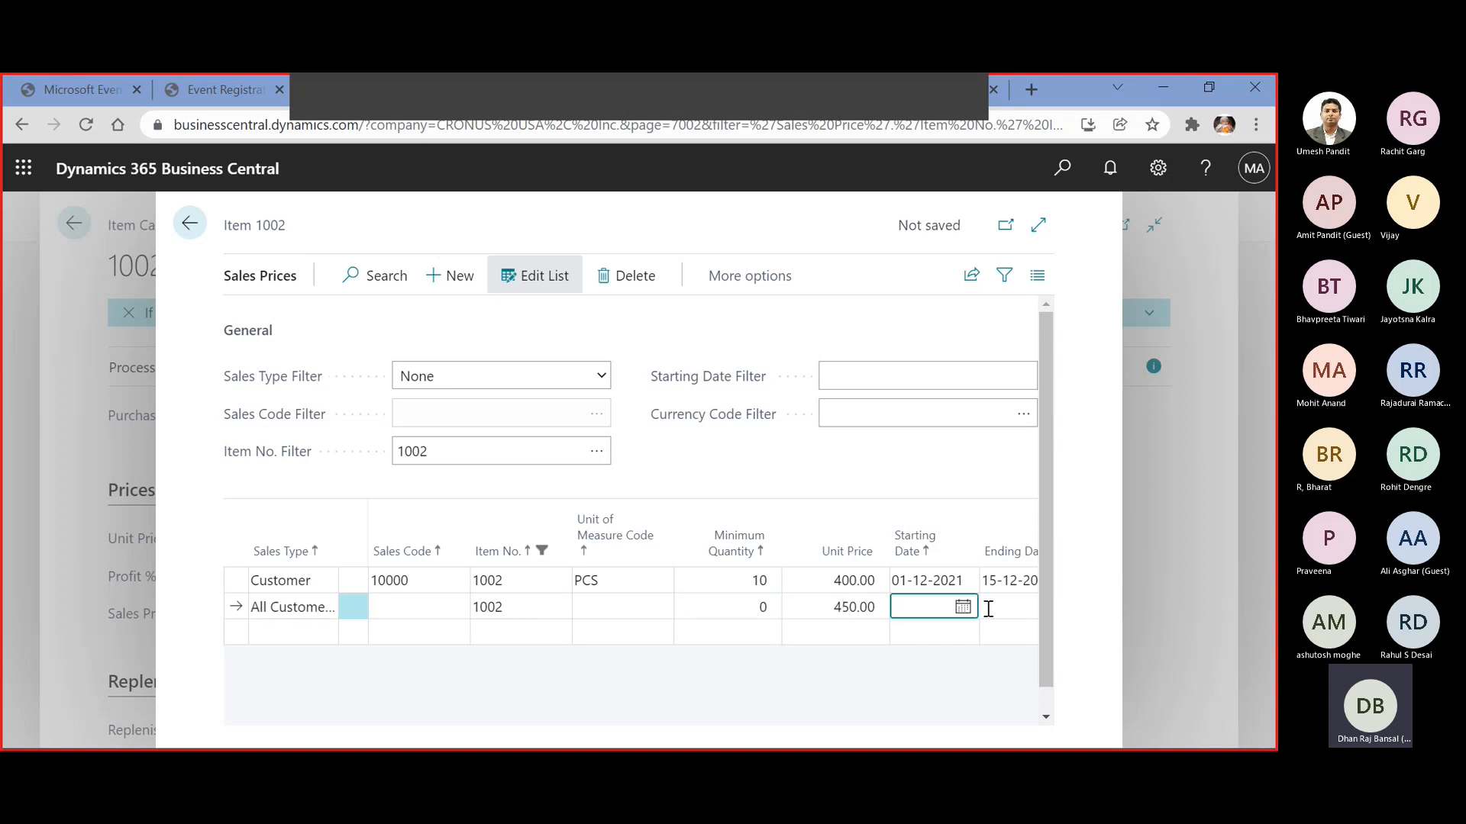
Set the All Customers price line's starting date to 01-12-2021 and its ending date to 07-12-2021
{"action": "left_click", "coordinate": [962, 606]}
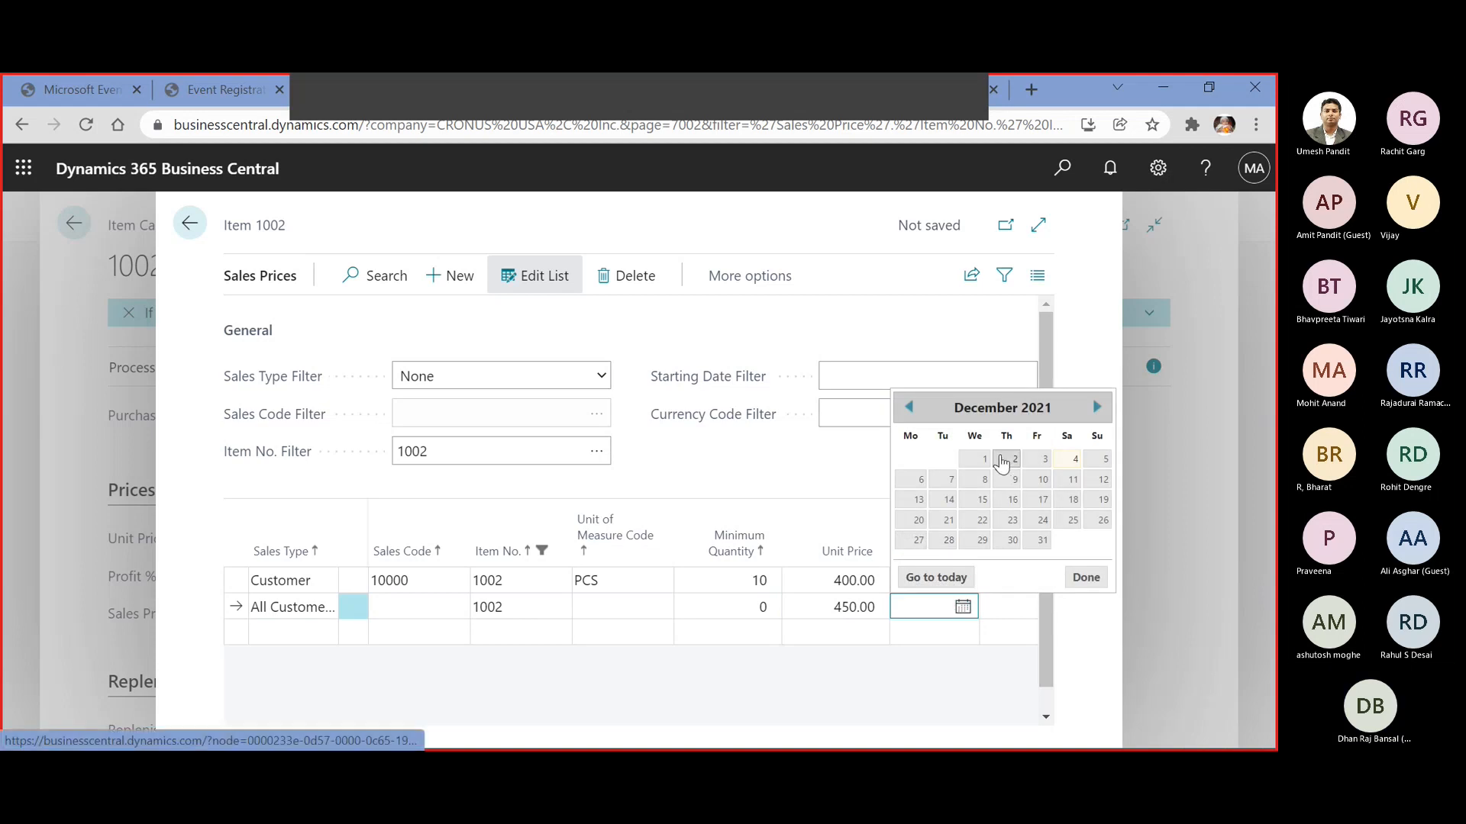
{"action": "left_click", "coordinate": [987, 460]}
{"action": "left_click", "coordinate": [1001, 605]}
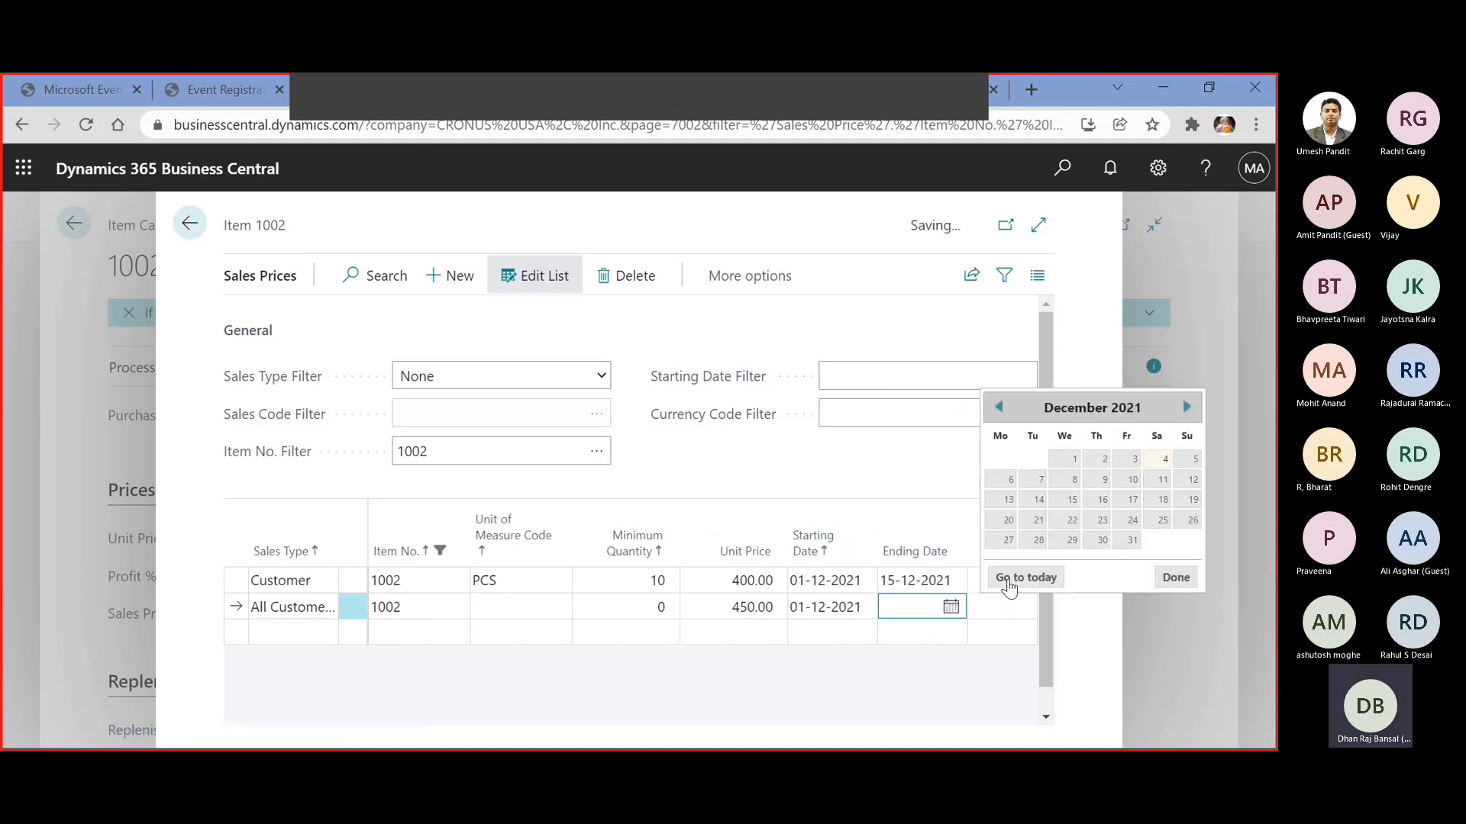
{"action": "left_click", "coordinate": [1035, 479]}
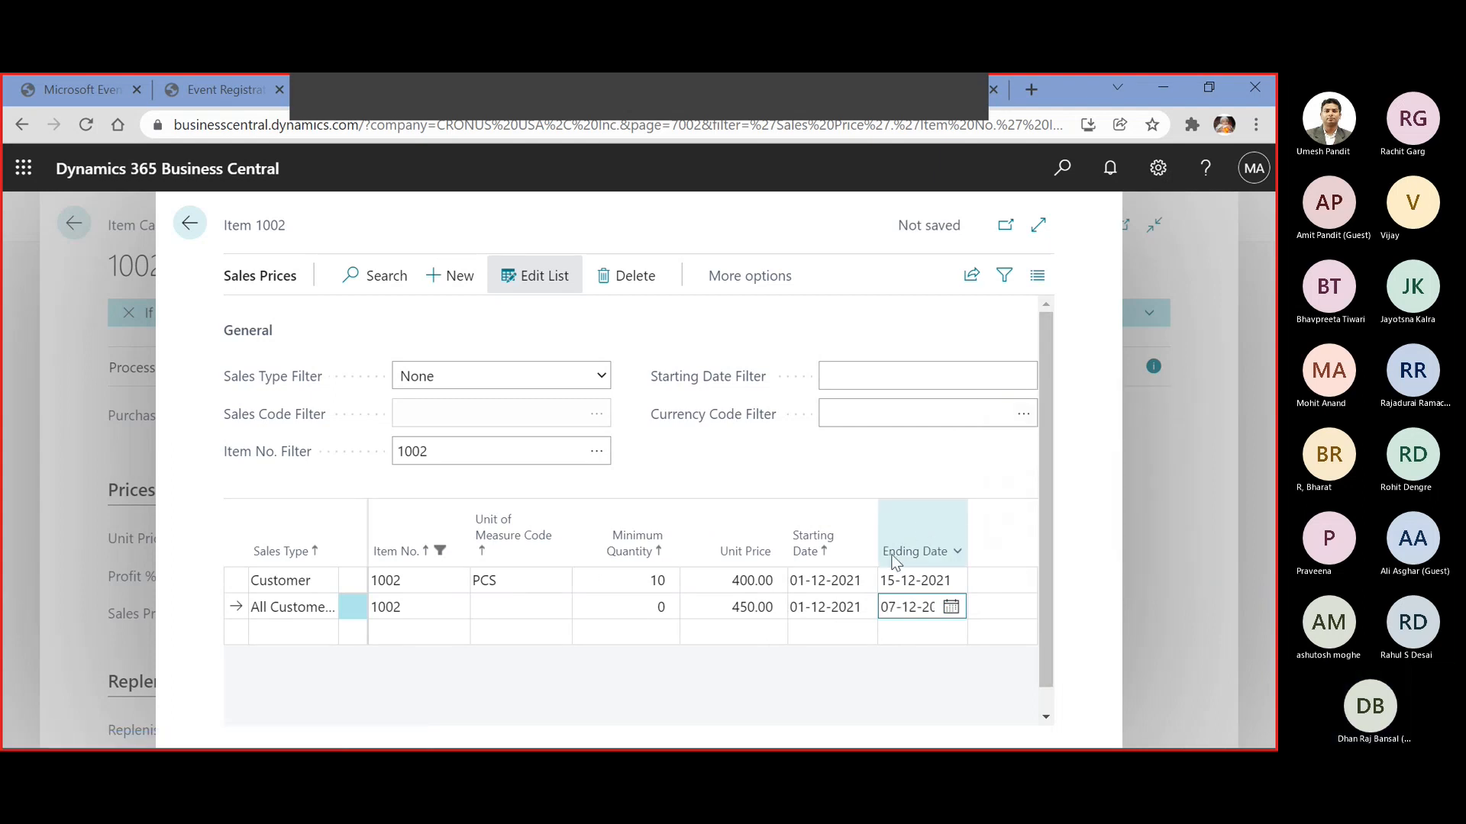
Add a third sales price line with sales type Campaign and campaign CP1001 as the sales code
{"action": "left_click", "coordinate": [290, 634]}
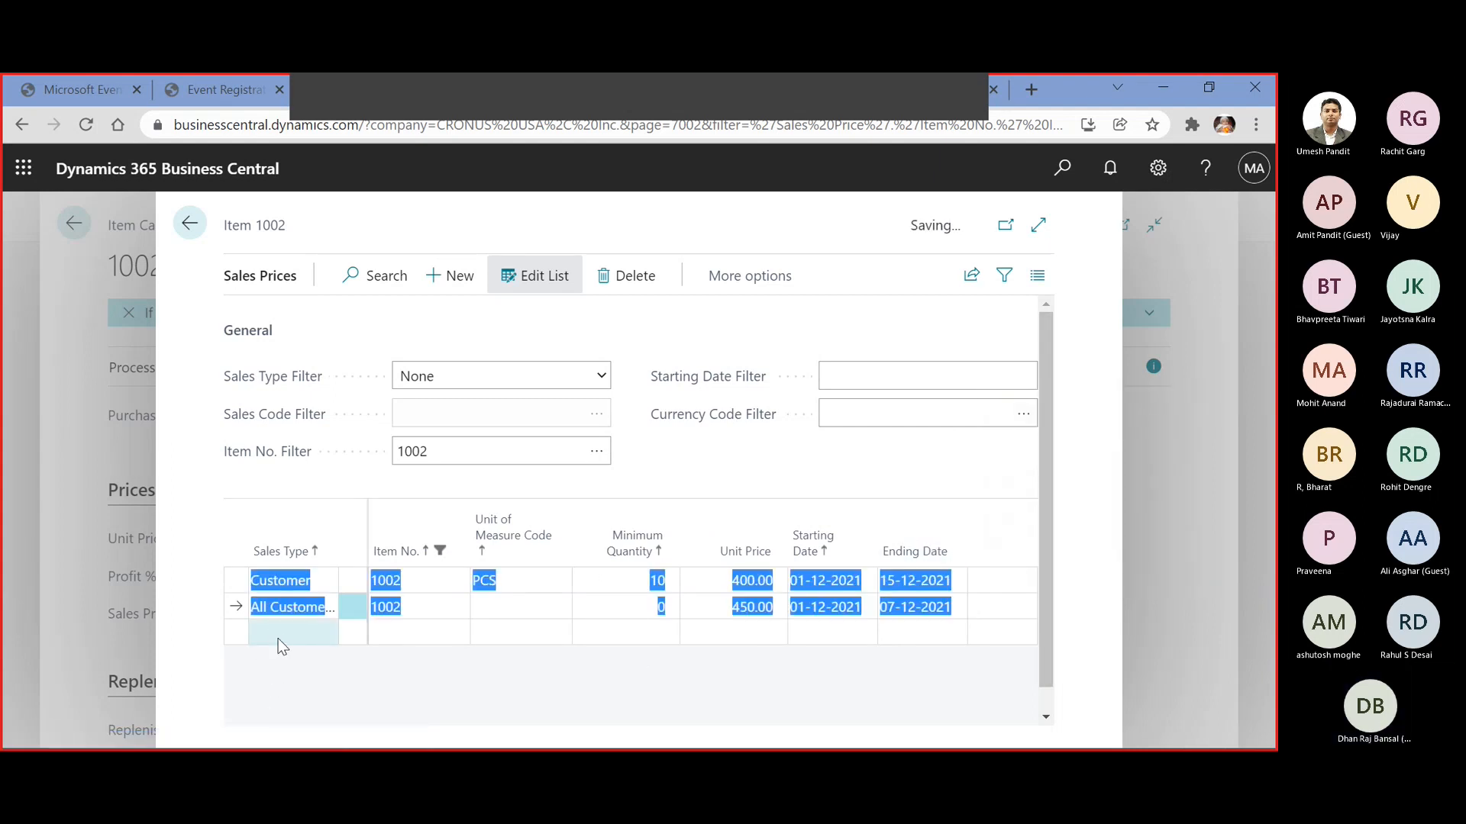
{"action": "left_click", "coordinate": [328, 634]}
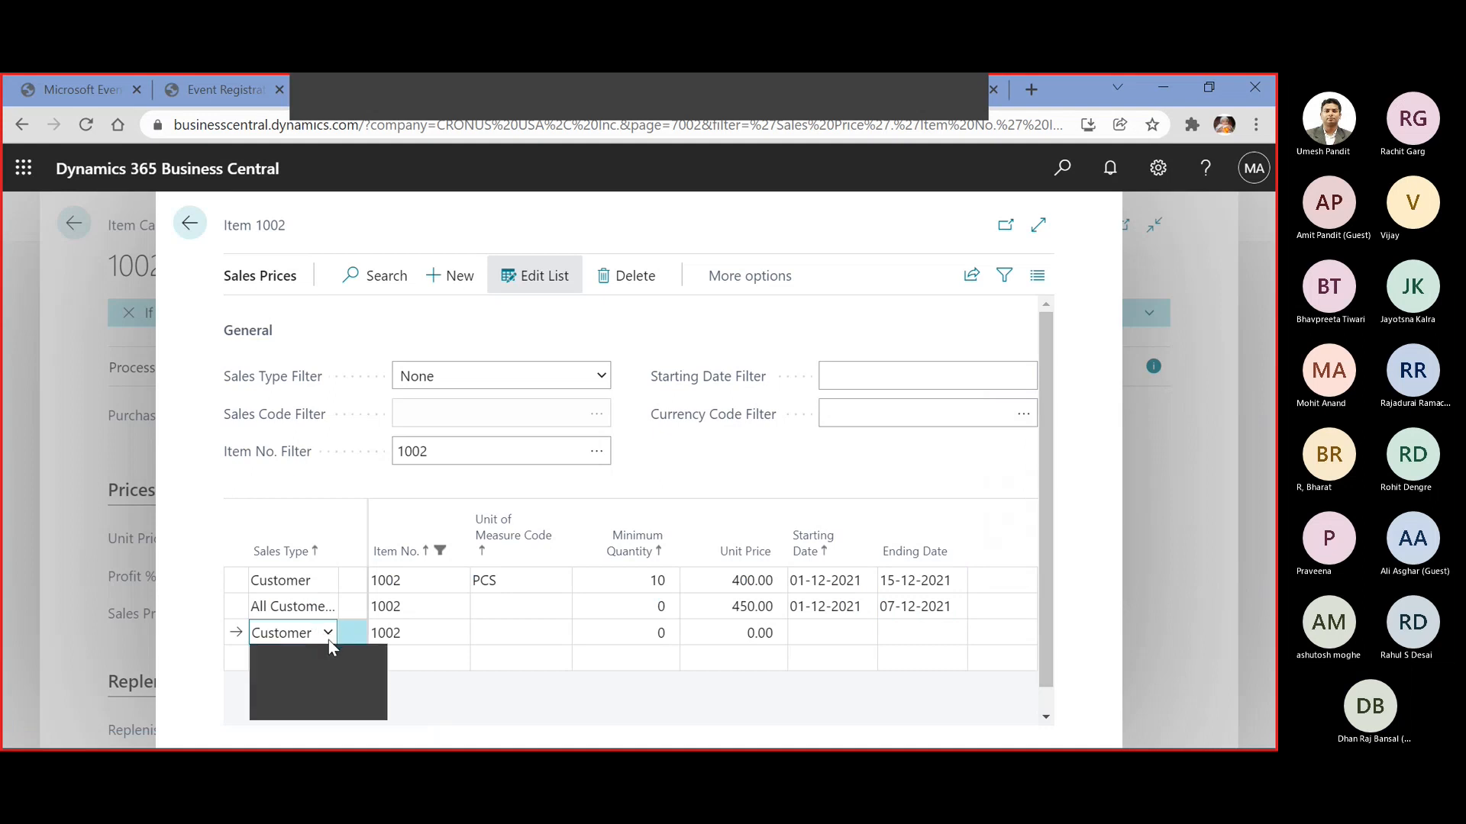
{"action": "left_click", "coordinate": [439, 632]}
{"action": "left_click", "coordinate": [437, 631]}
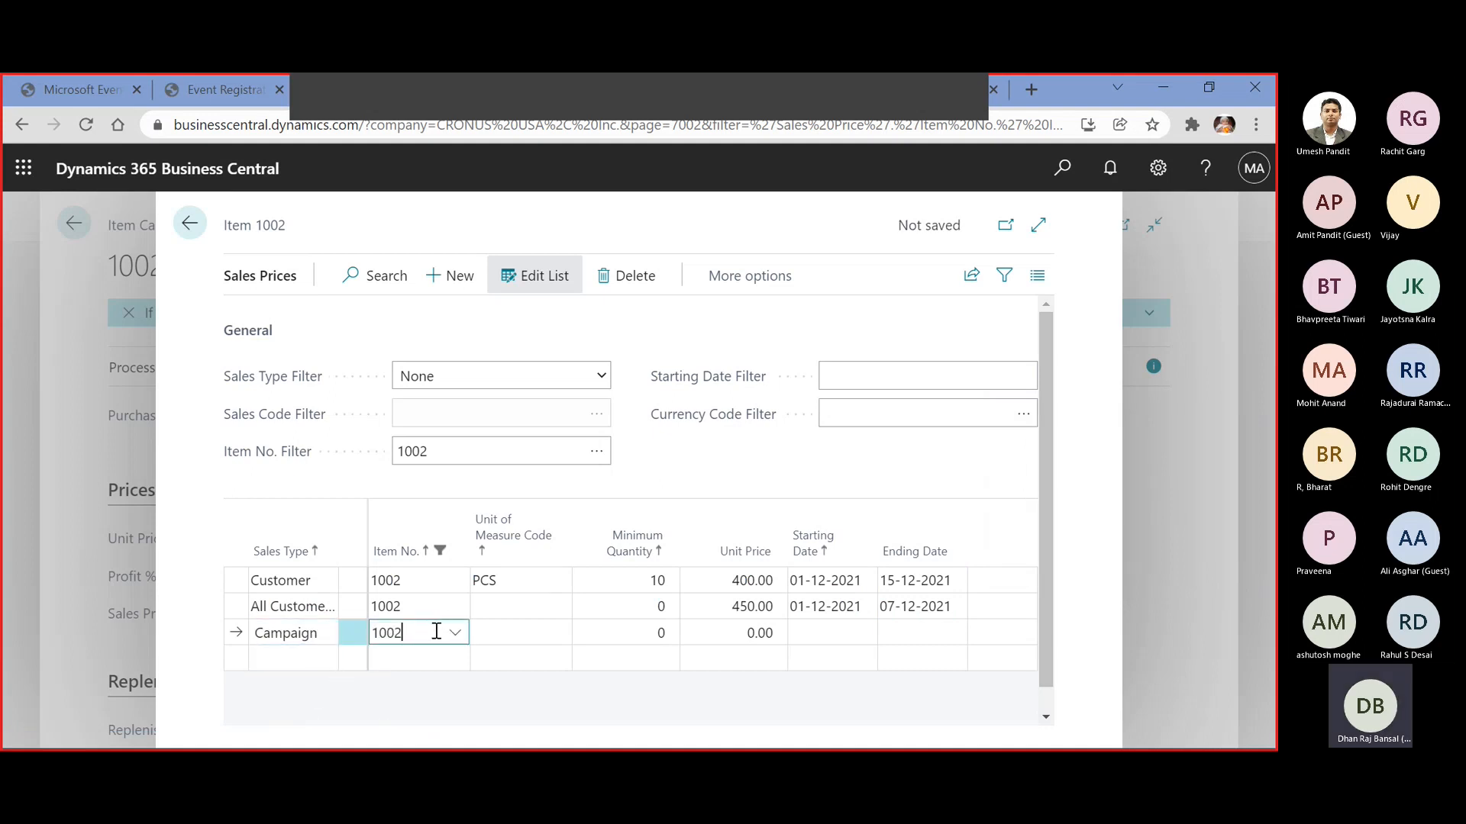
{"action": "key", "text": "Left"}
{"action": "key", "text": "Left"}
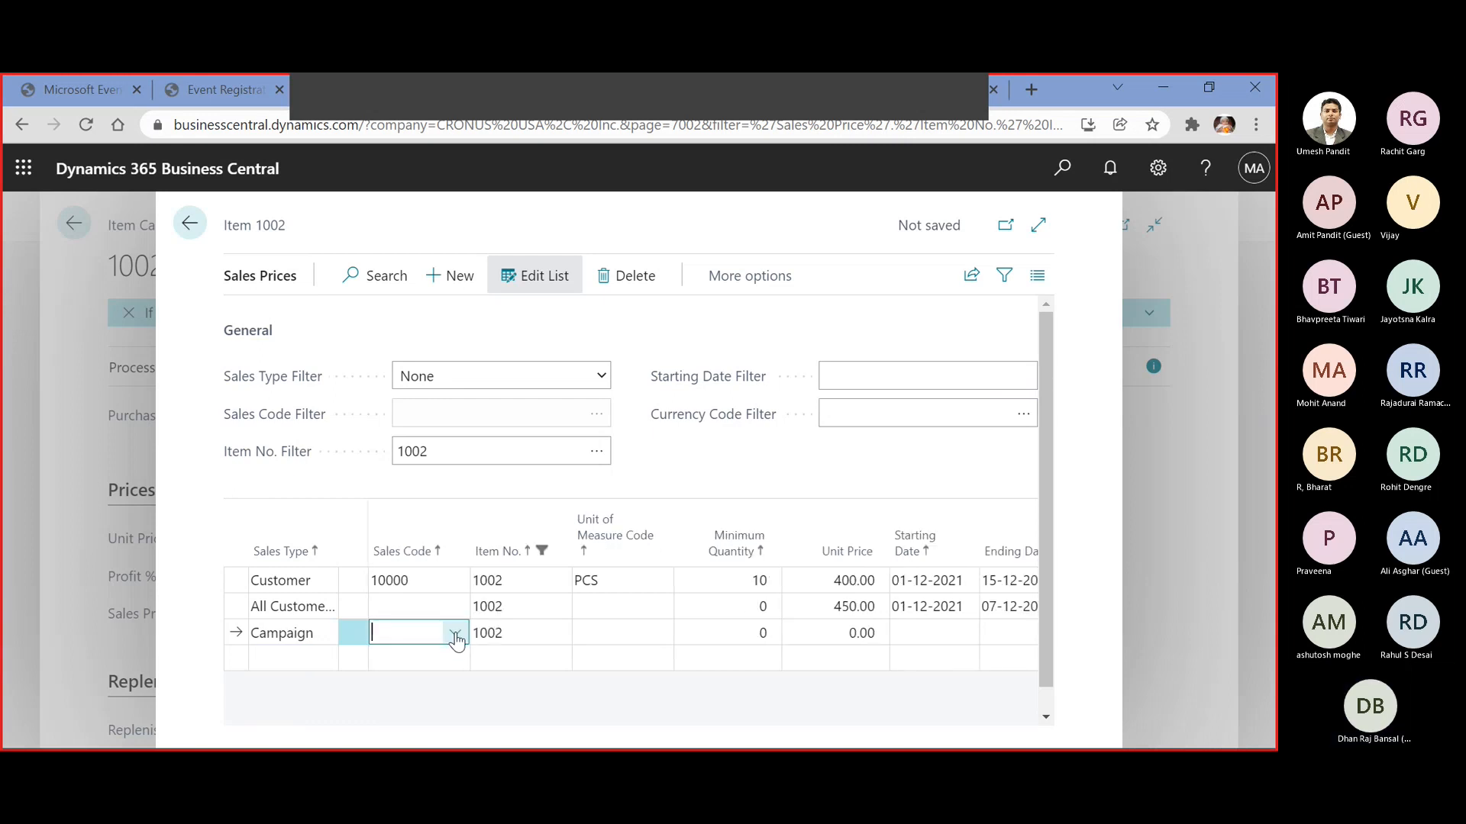
{"action": "left_click", "coordinate": [455, 633]}
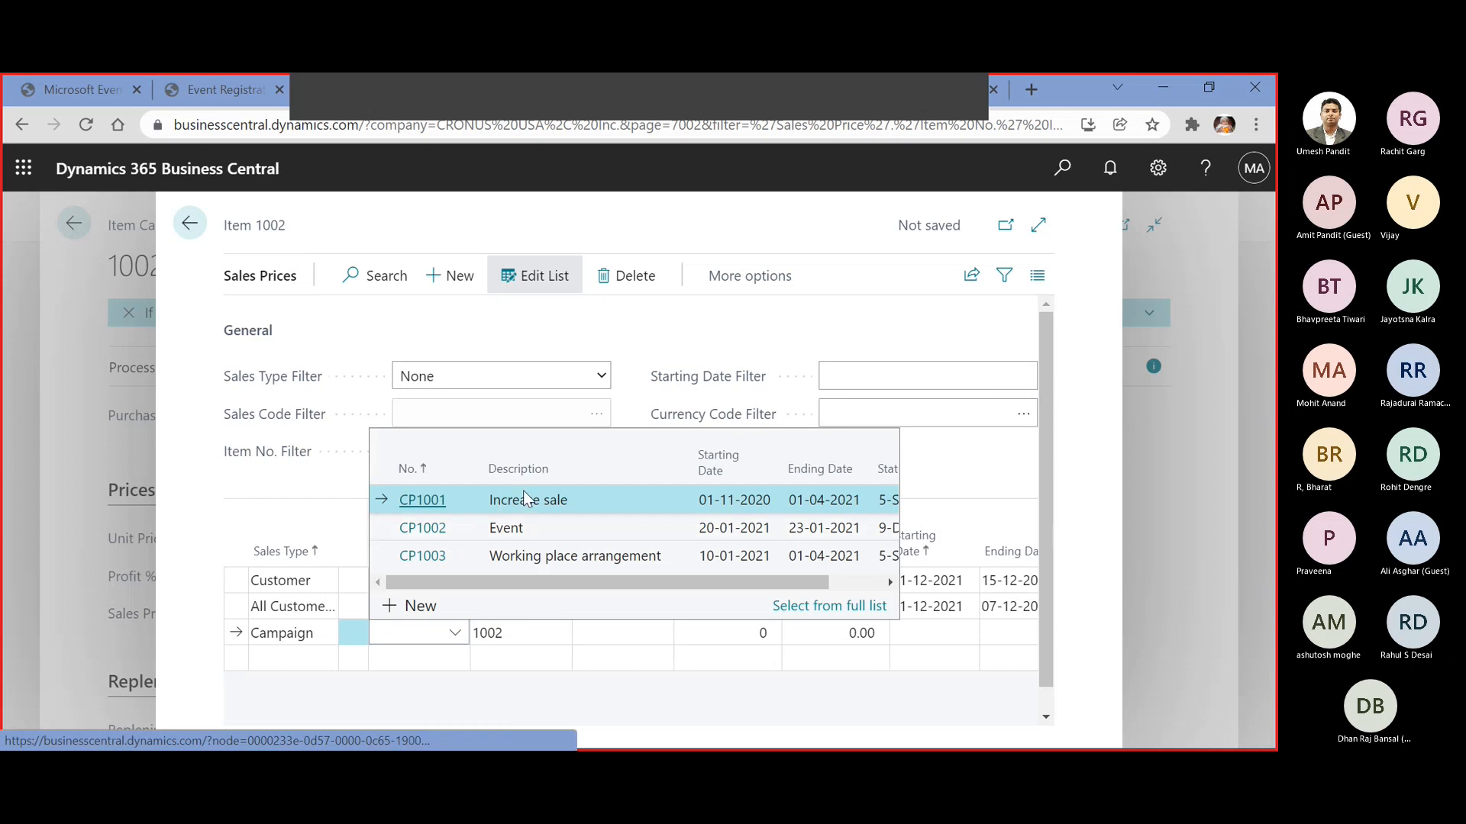
{"action": "left_click", "coordinate": [421, 500]}
{"action": "key", "text": "Tab"}
{"action": "key", "text": "Tab"}
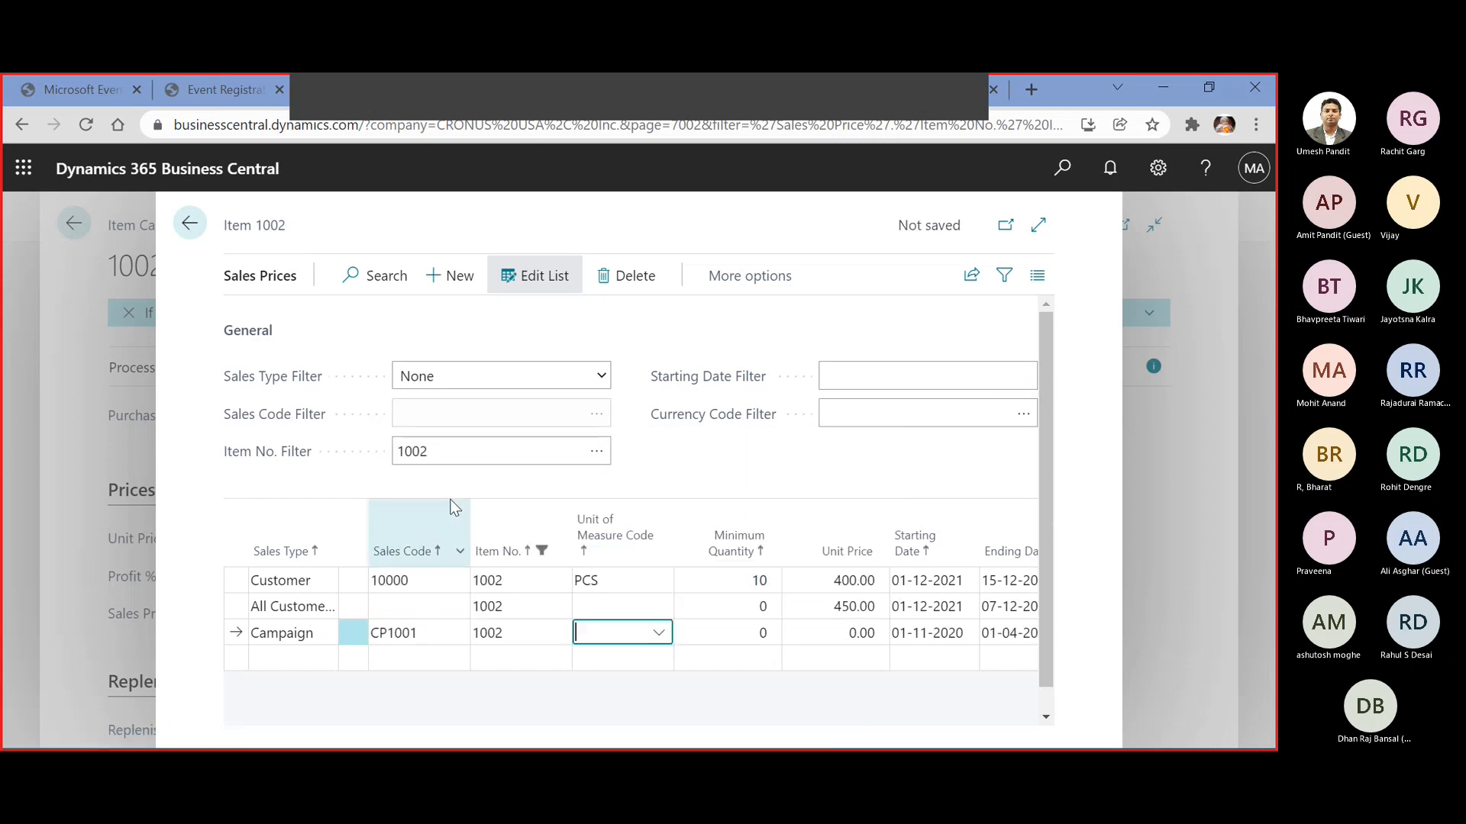
Set the unit of measure to PCS on both the Campaign and the All Customers price lines
{"action": "type", "text": "pc"}
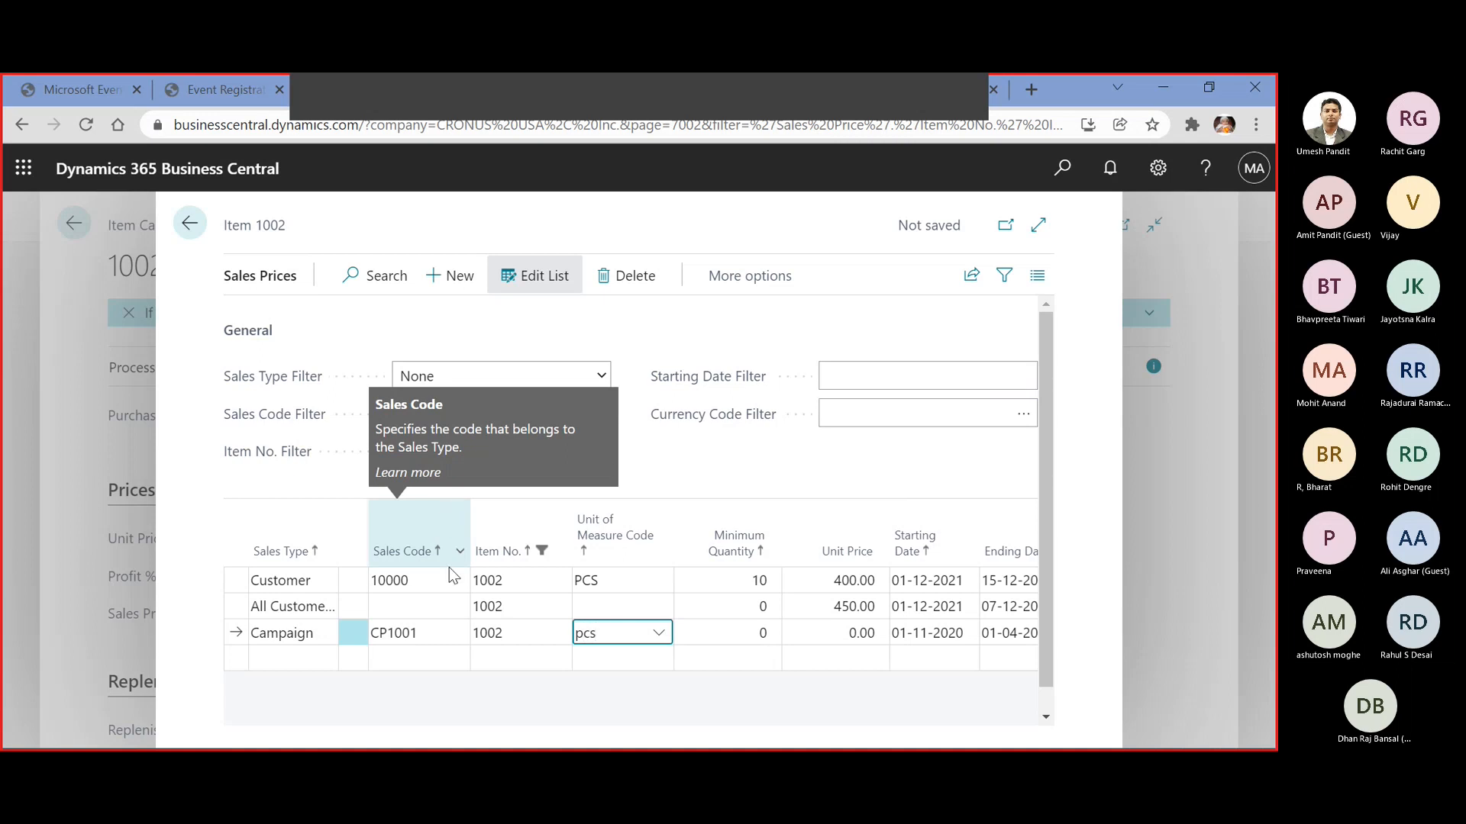
{"action": "type", "text": "s"}
{"action": "key", "text": "Tab"}
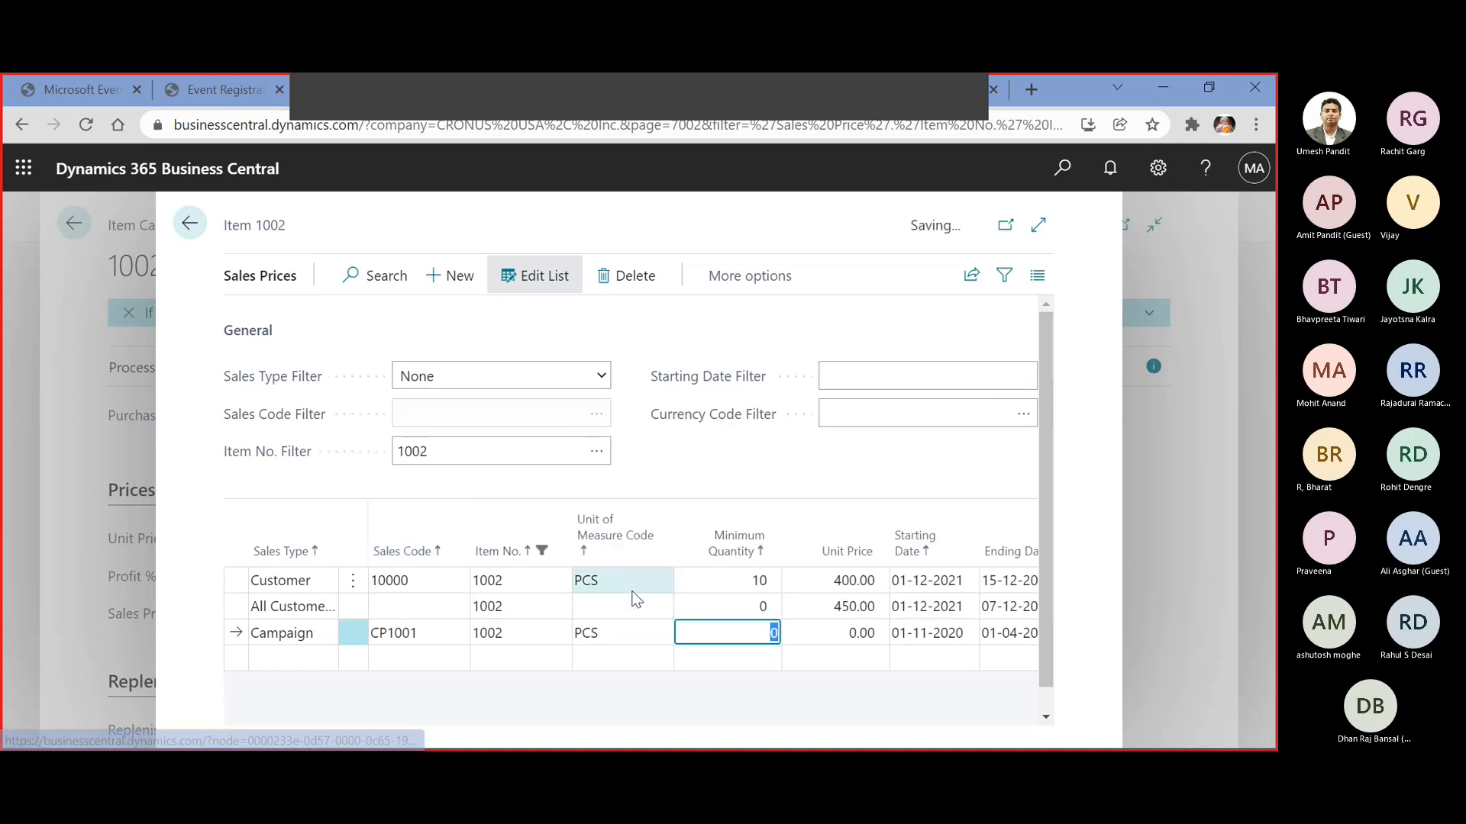
{"action": "left_click", "coordinate": [617, 607]}
{"action": "type", "text": "pc"}
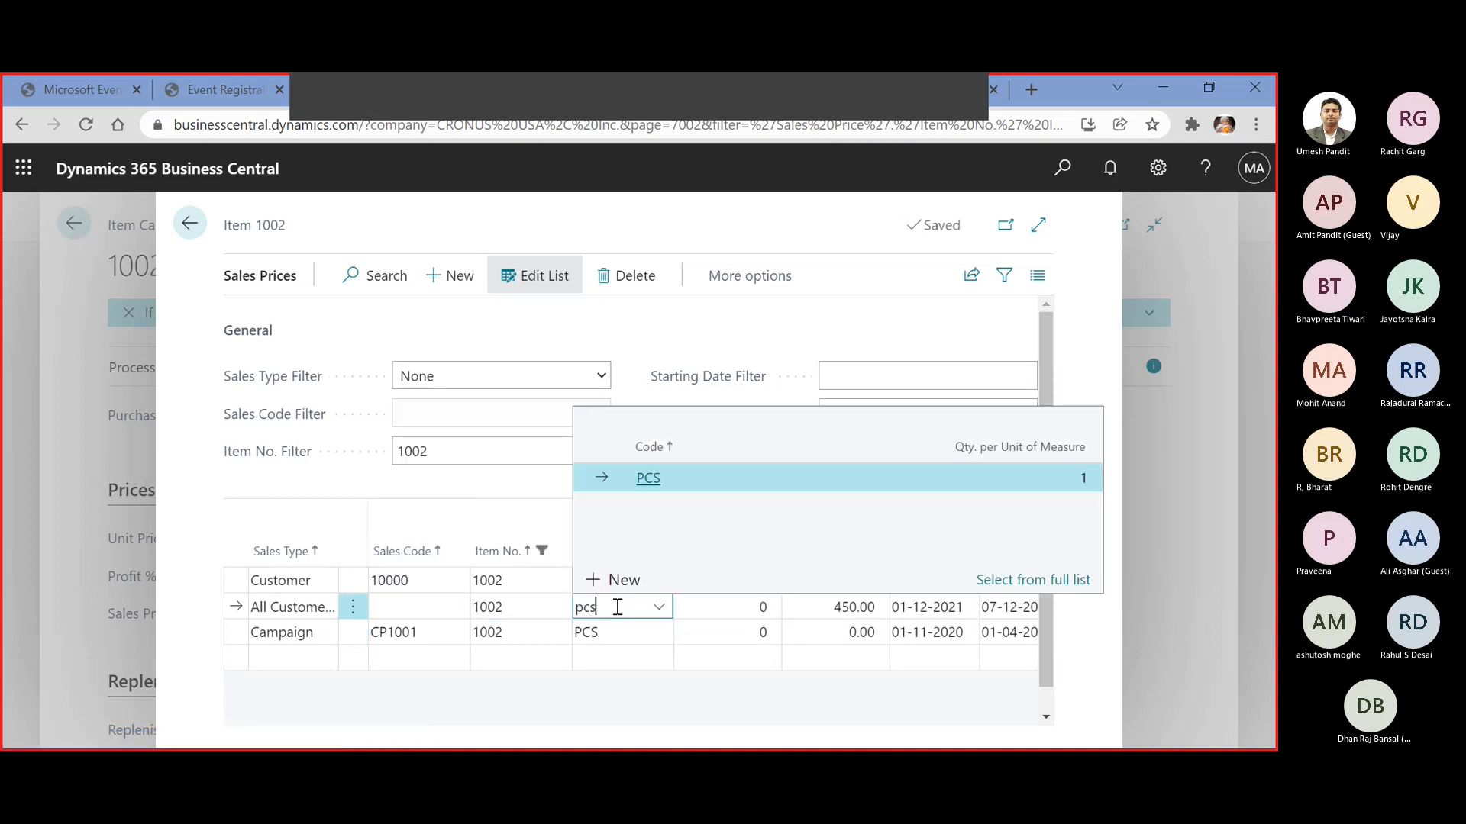
{"action": "type", "text": "s"}
{"action": "key", "text": "Tab"}
Set the Campaign price line's minimum quantity to 5 and its unit price to 425
{"action": "left_click", "coordinate": [738, 644]}
{"action": "left_click", "coordinate": [733, 521]}
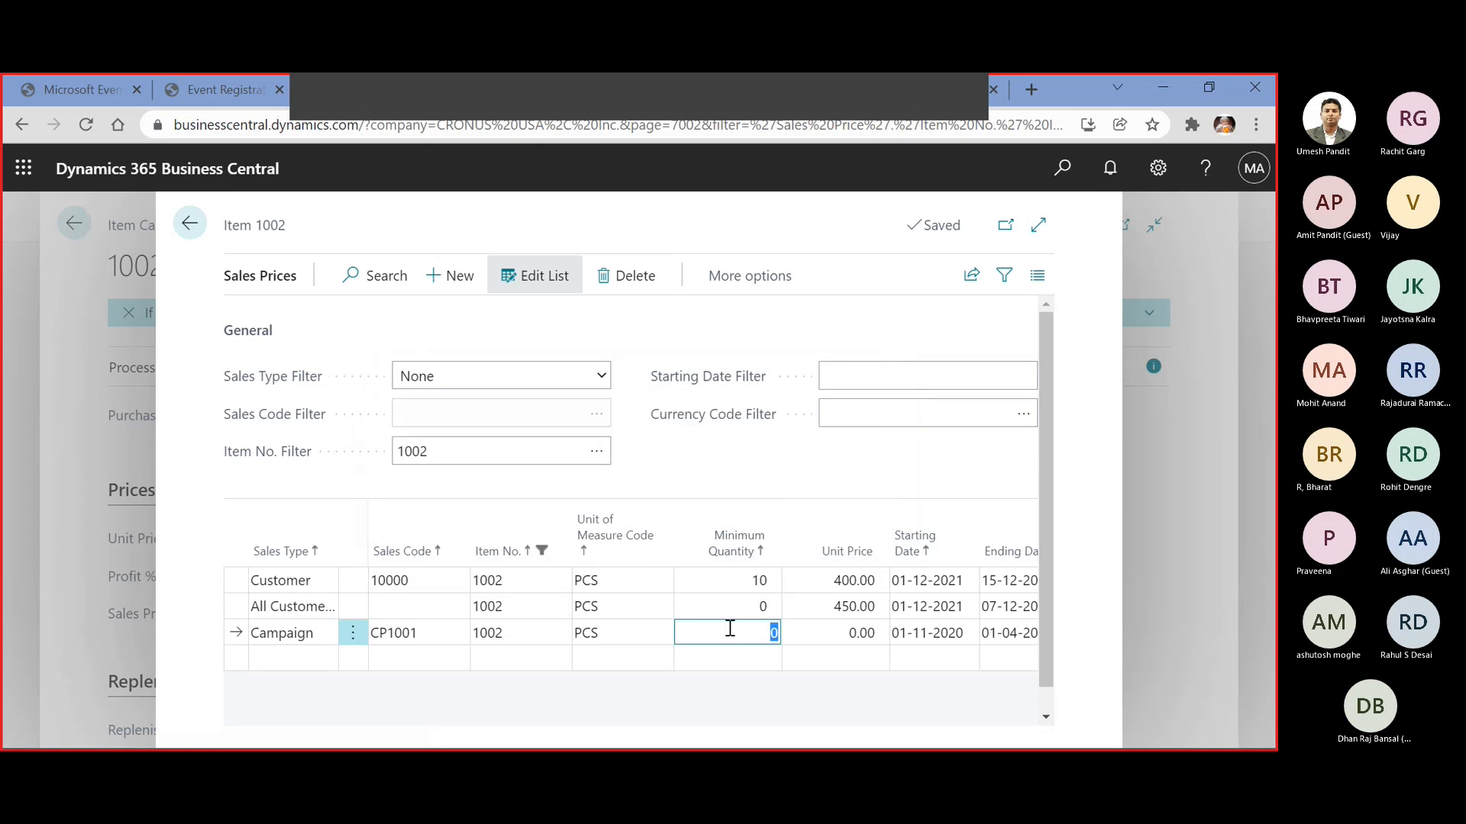
{"action": "type", "text": "5"}
{"action": "key", "text": "Tab"}
{"action": "type", "text": "4"}
{"action": "key", "text": "Tab"}
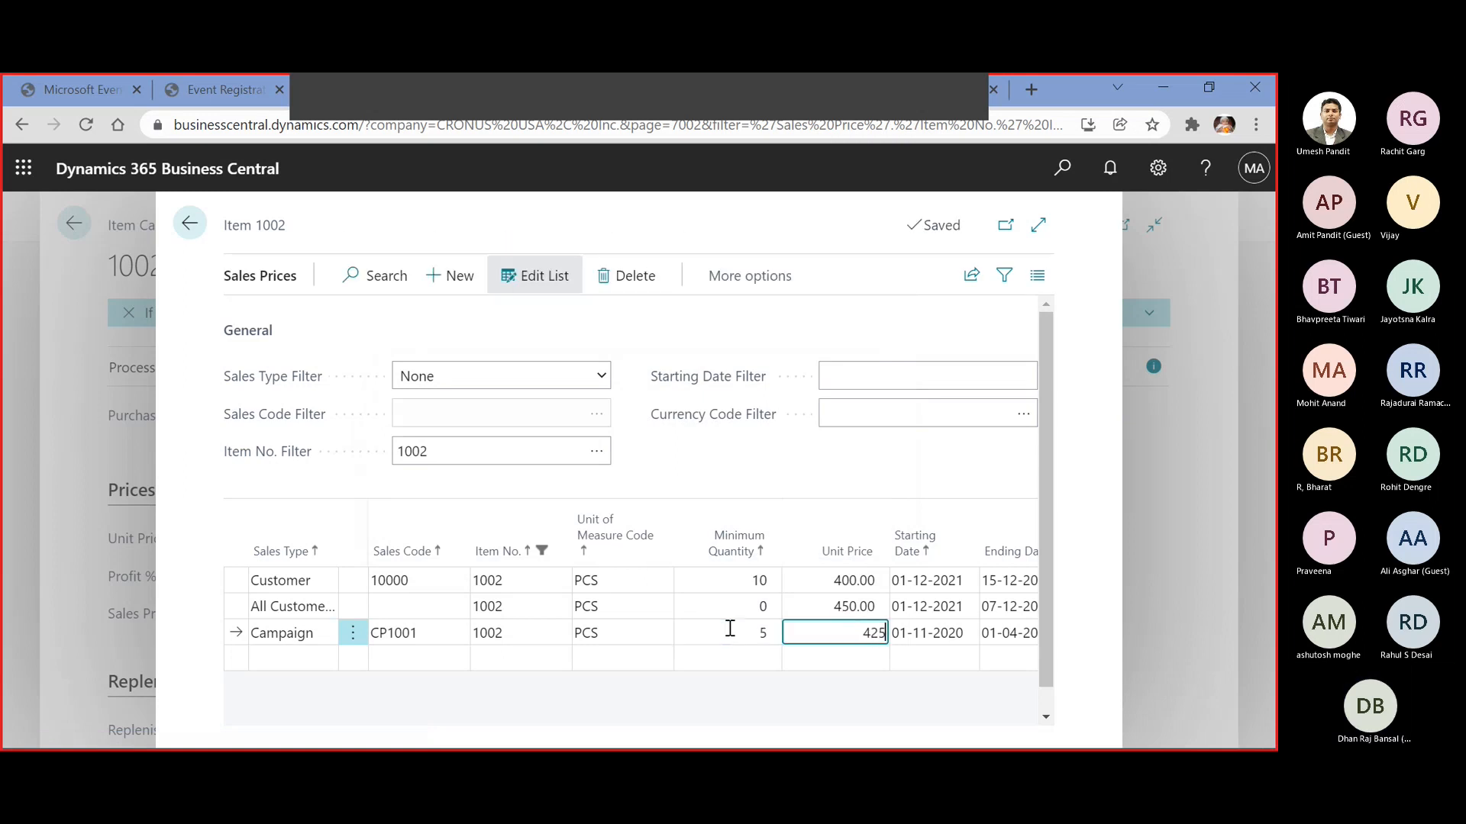
{"action": "key", "text": "Tab"}
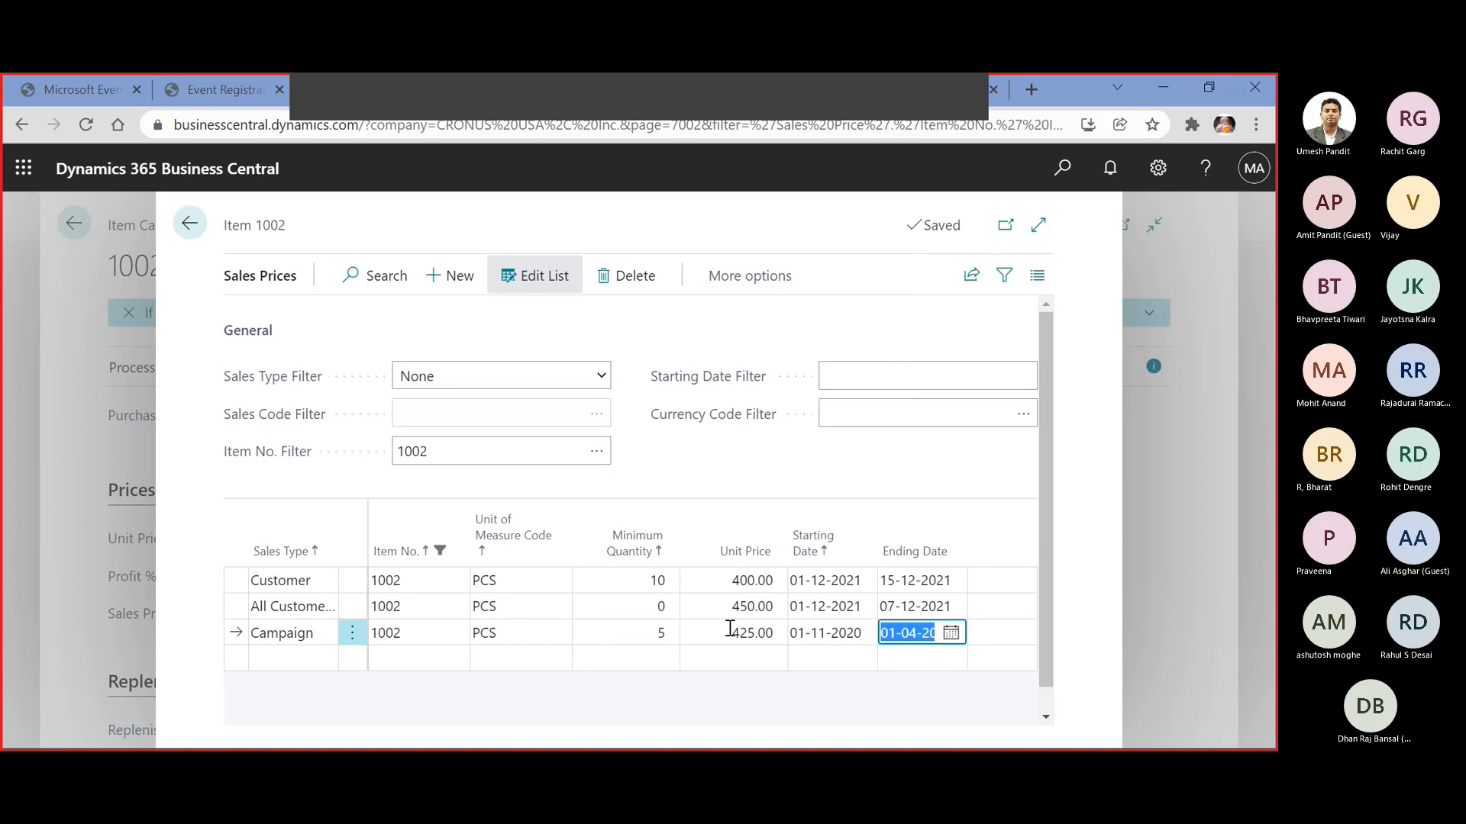
Close the chair's sales prices page, agree to update related records and return to the item card
{"action": "left_click", "coordinate": [855, 631]}
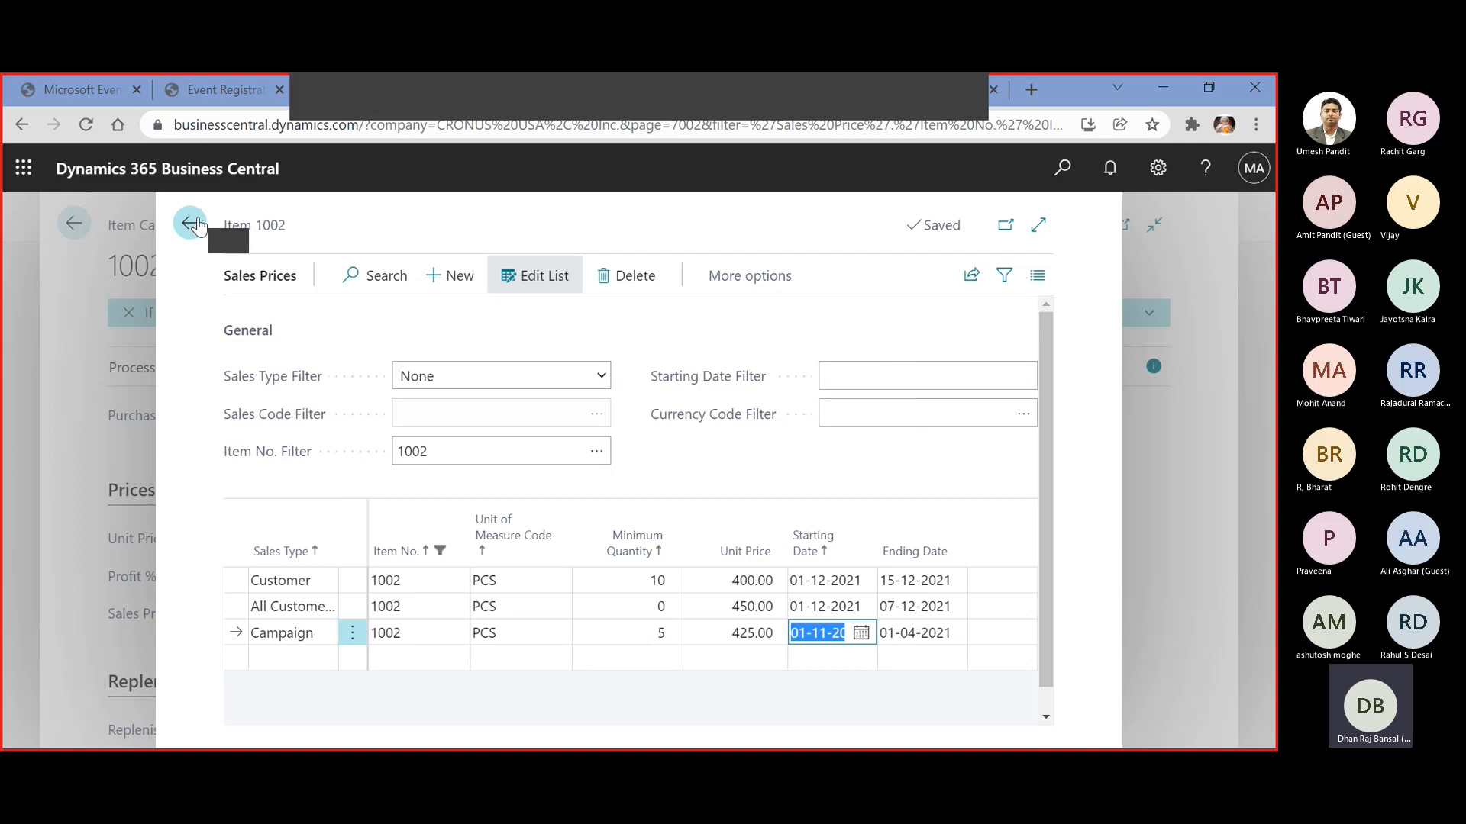
{"action": "left_click", "coordinate": [192, 223]}
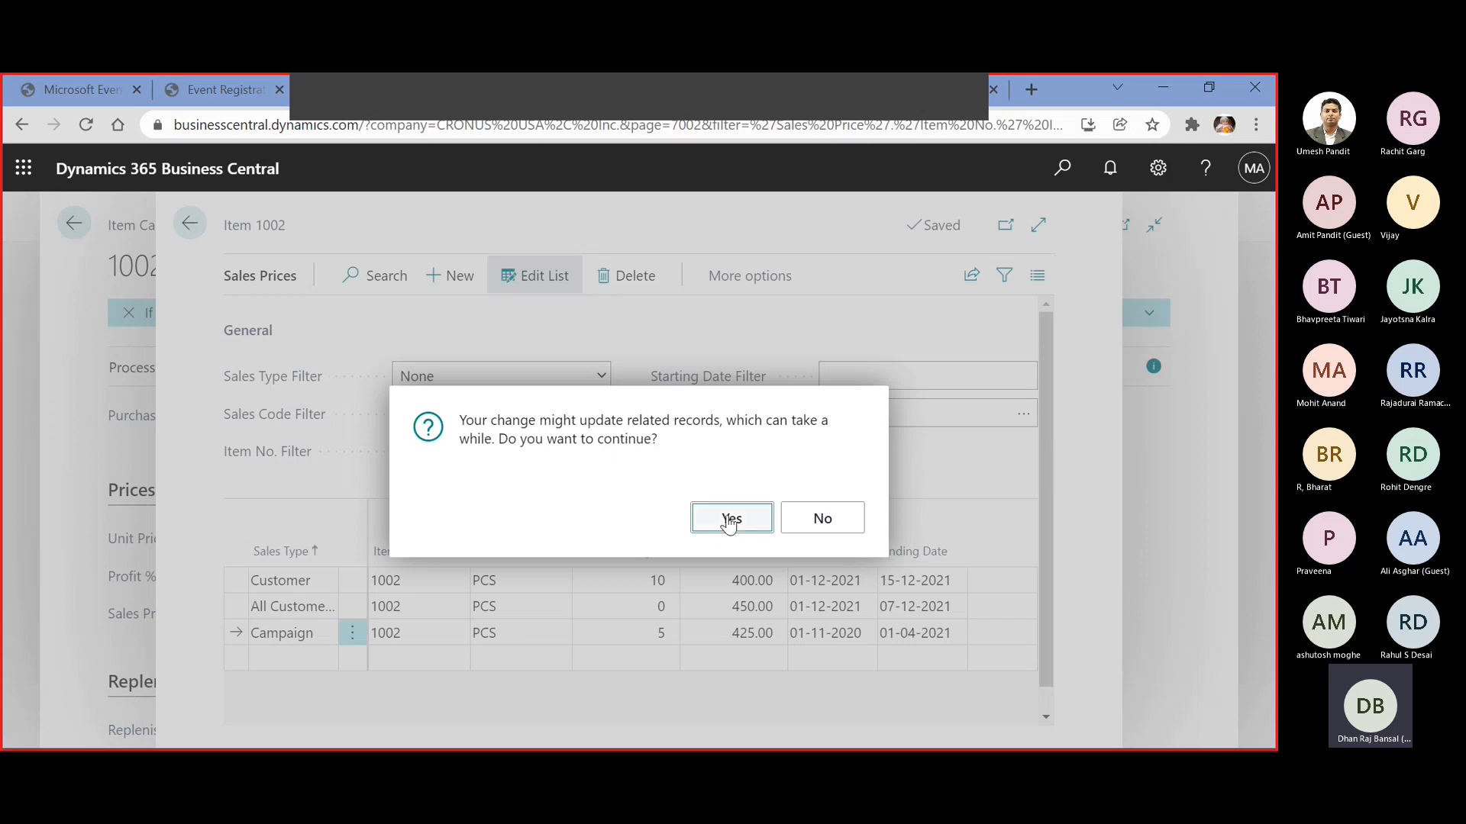
{"action": "left_click", "coordinate": [726, 526]}
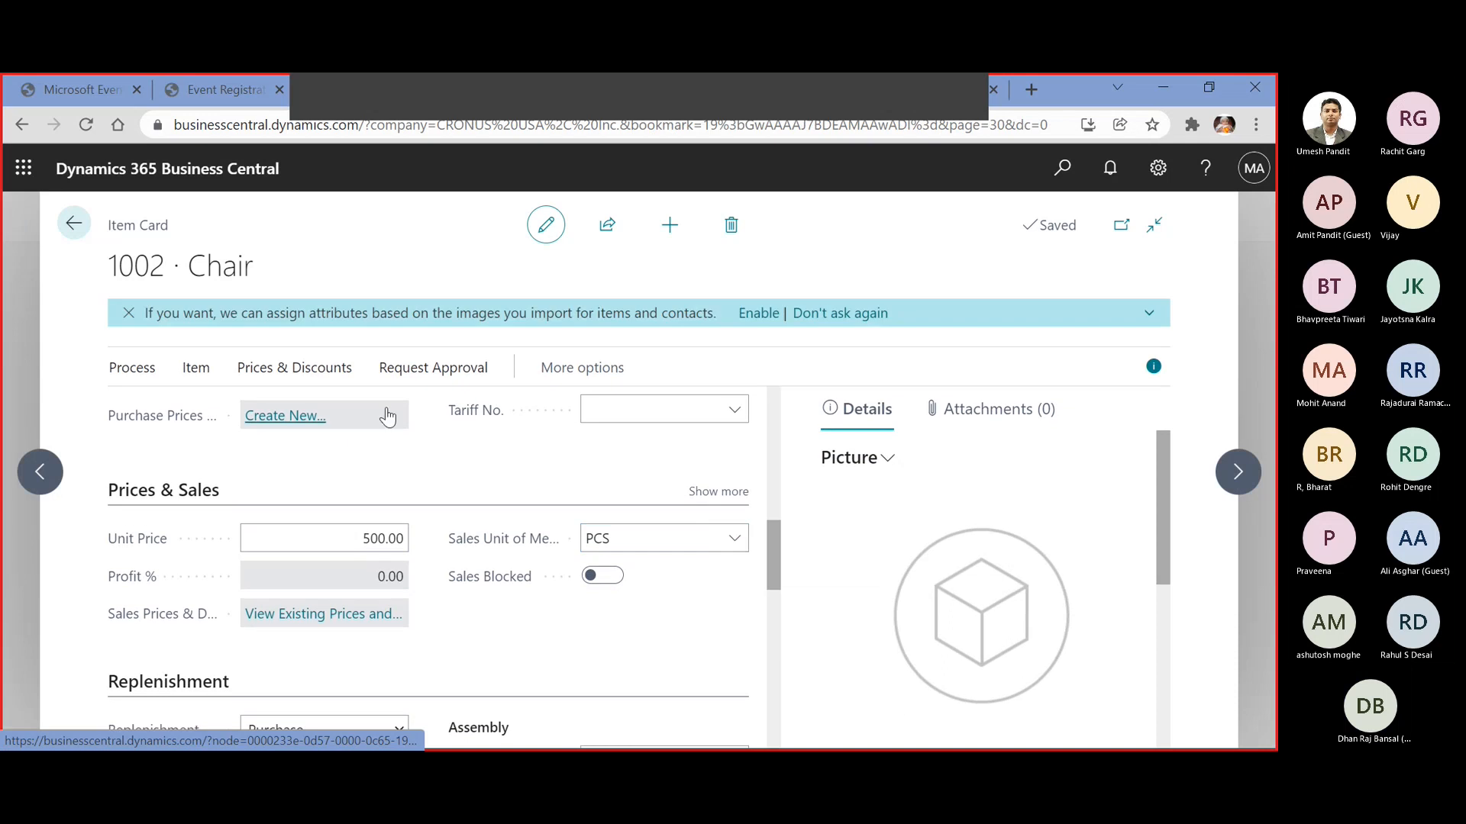
Leave the item card, open the sales quotes list and start a new sales quote, dismissing the introductory tips
{"action": "left_click", "coordinate": [68, 223]}
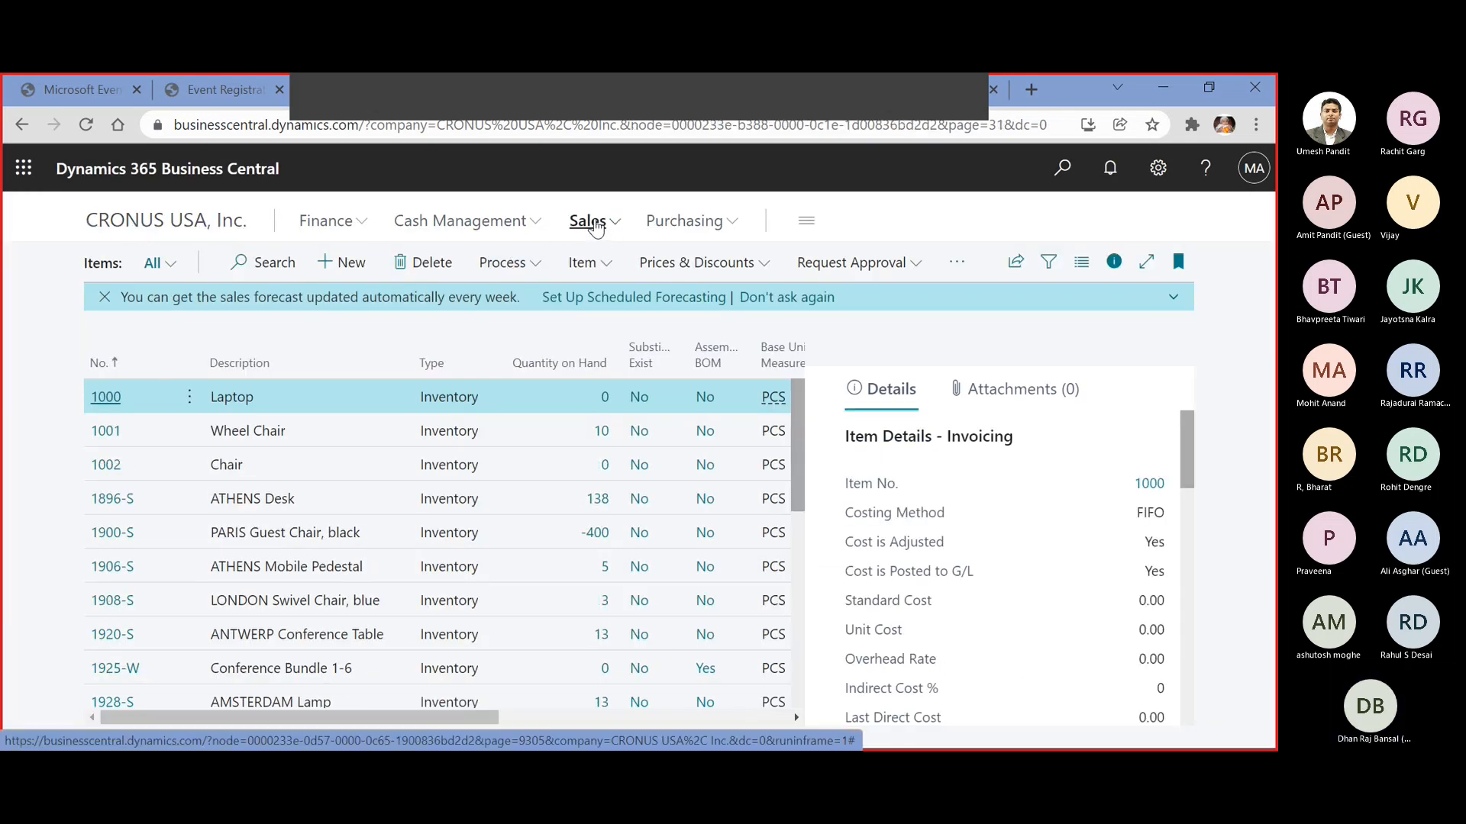
{"action": "left_click", "coordinate": [588, 222]}
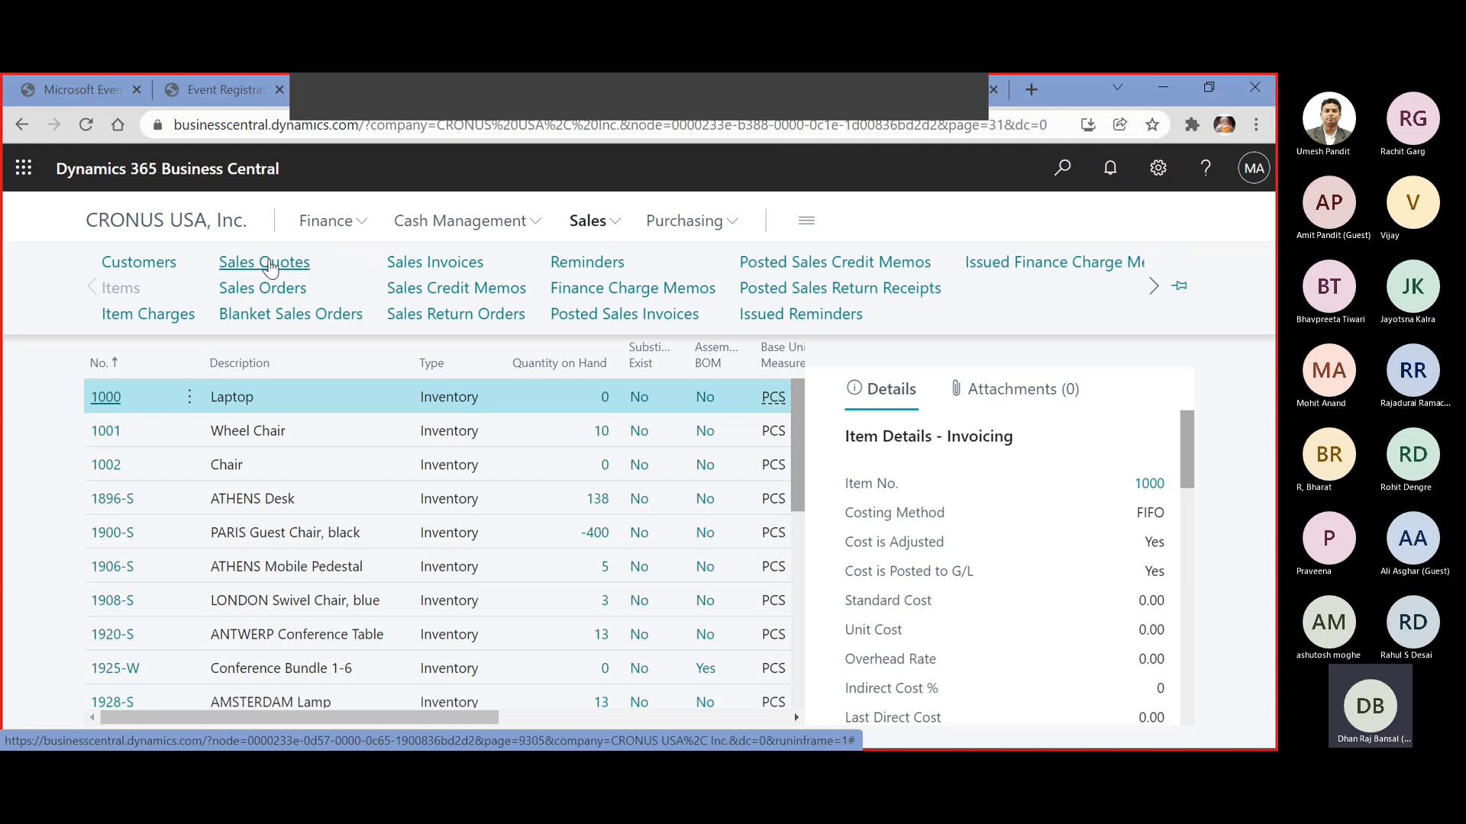
{"action": "left_click", "coordinate": [270, 263]}
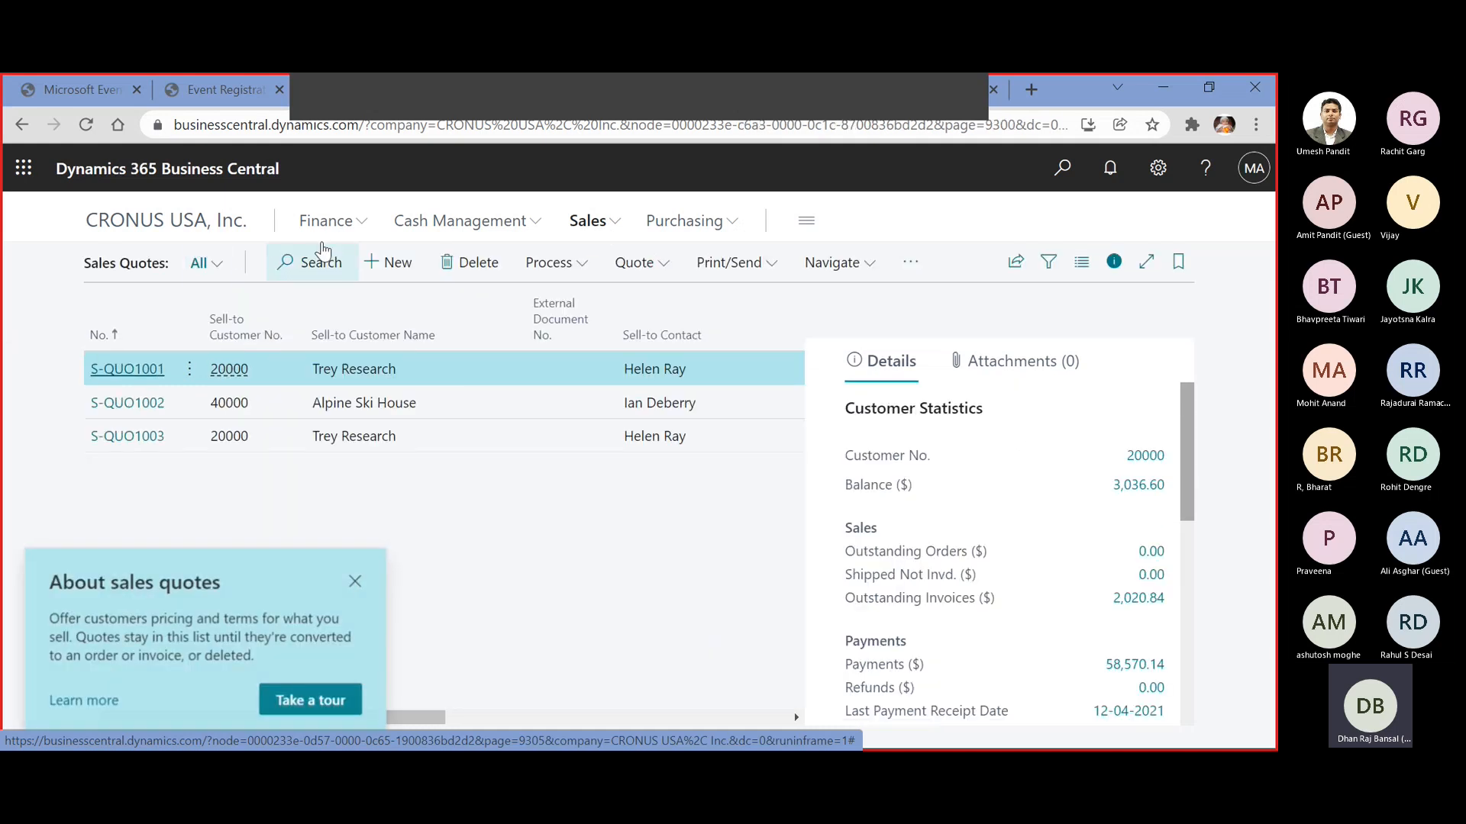
{"action": "left_click", "coordinate": [356, 581]}
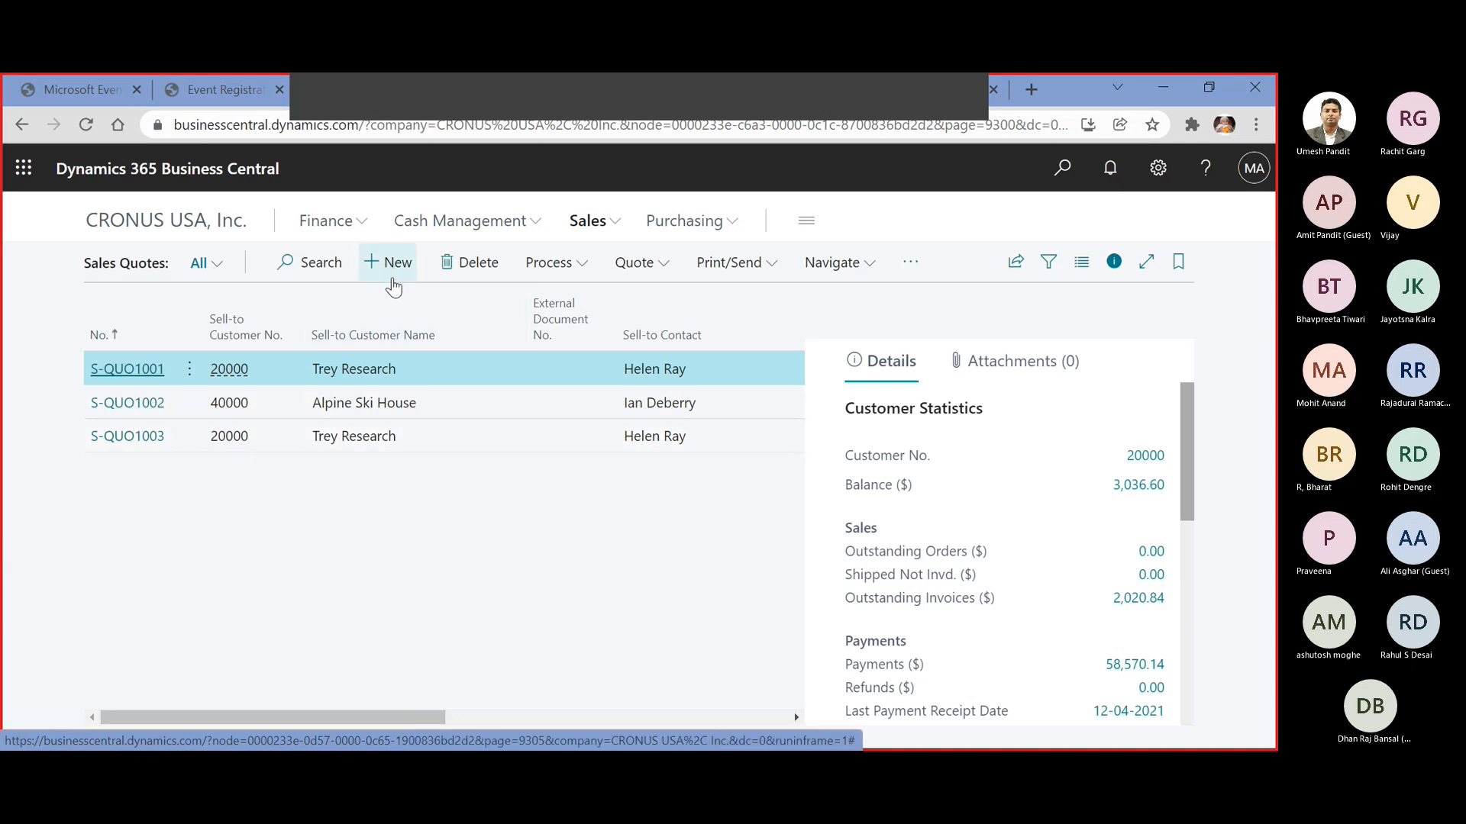
{"action": "left_click", "coordinate": [393, 287]}
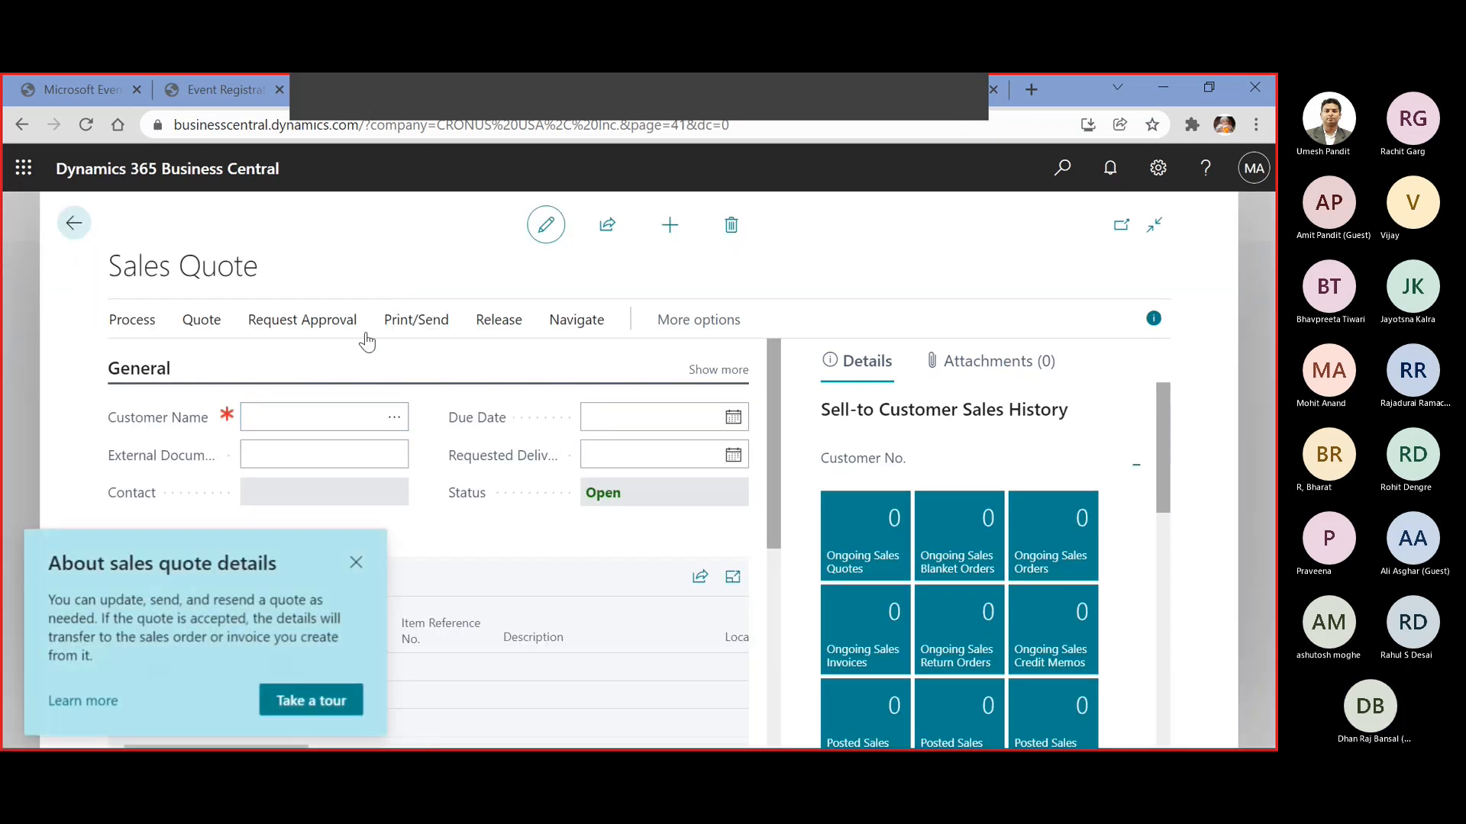
{"action": "left_click", "coordinate": [356, 563]}
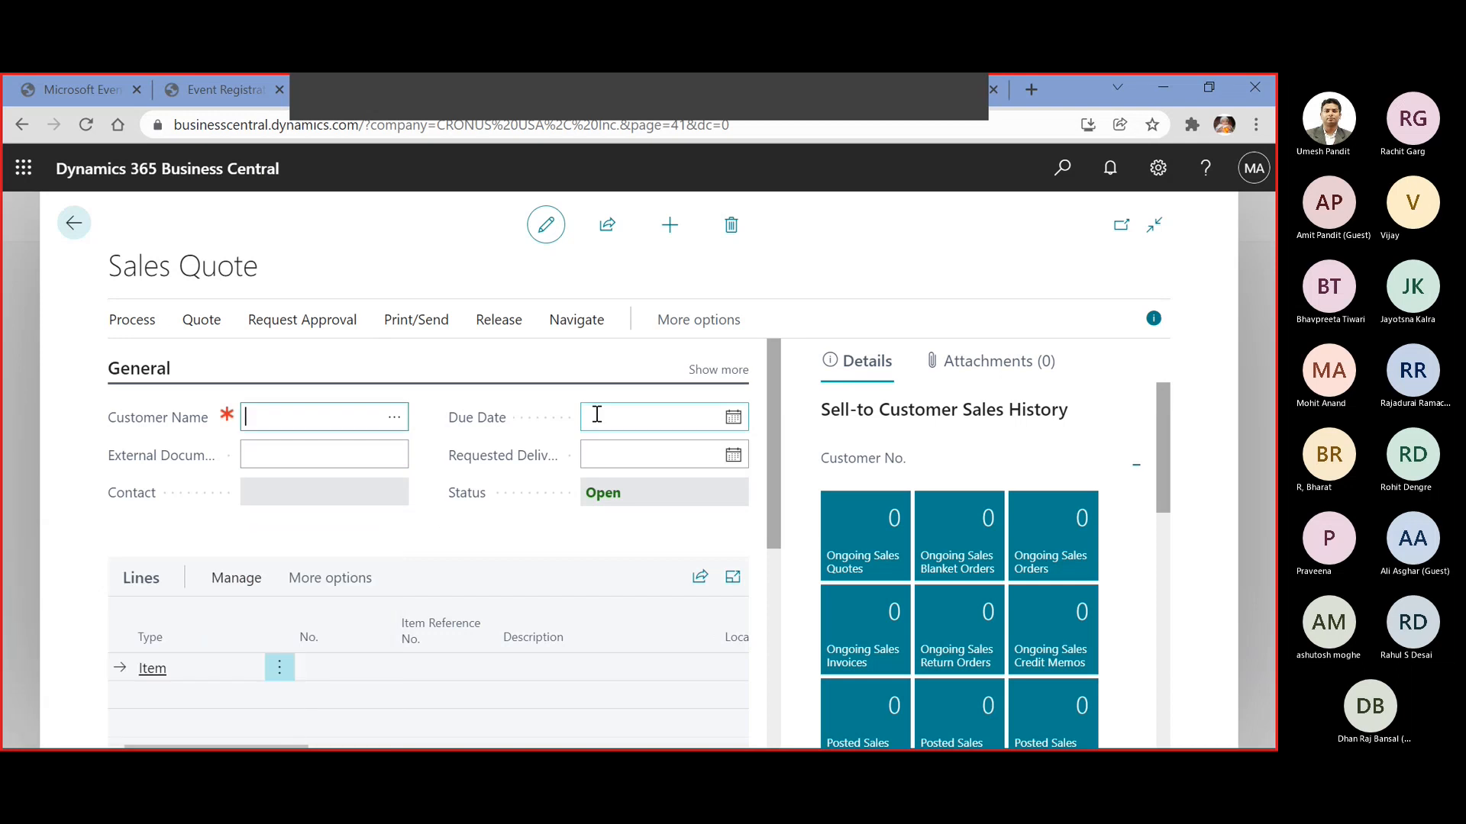
Show all general fields of the quote, select Adatum Corporation as customer and set the external document number to RFQ/0001
{"action": "left_click", "coordinate": [703, 372]}
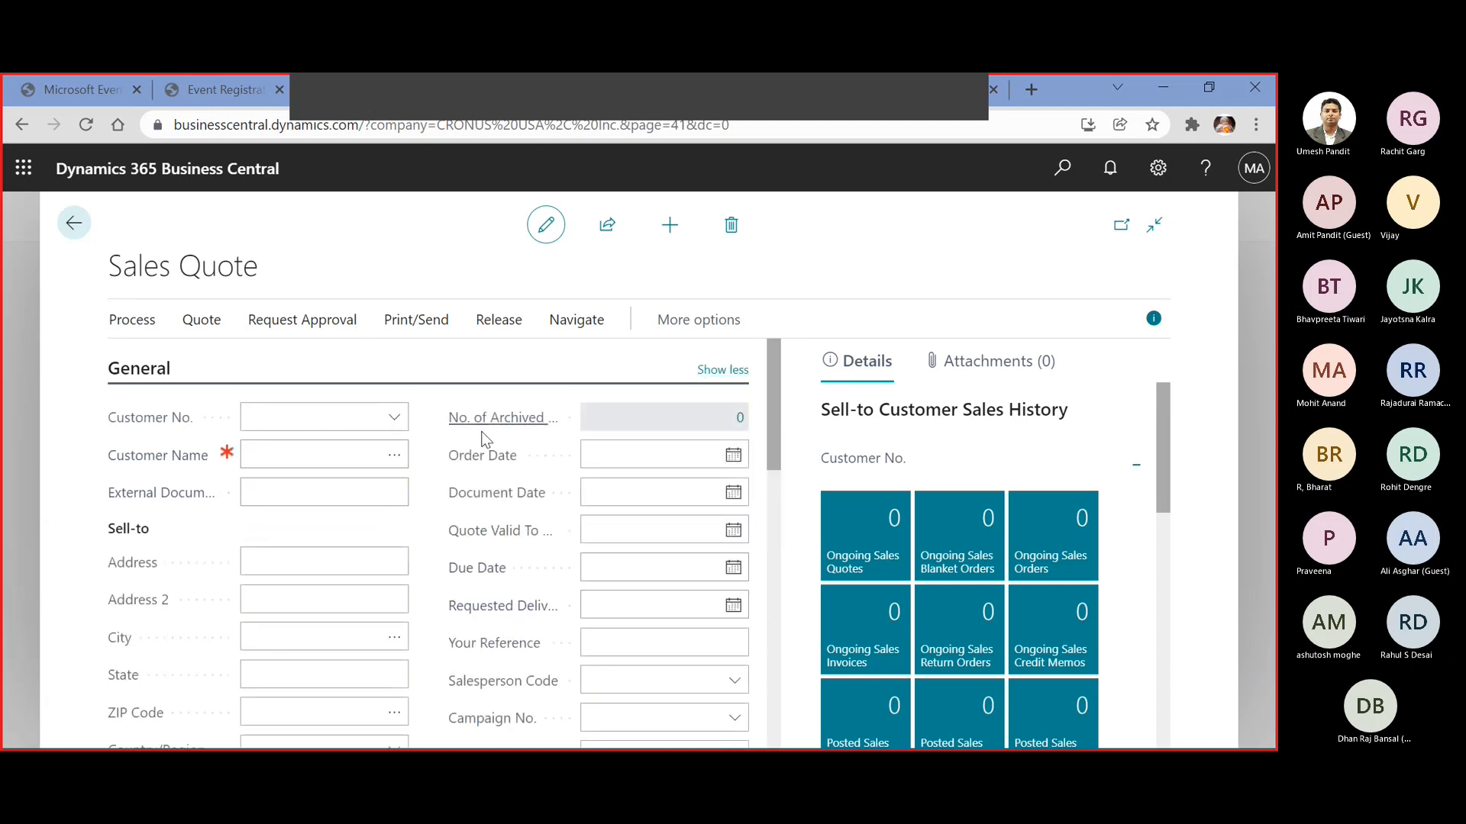
{"action": "left_click", "coordinate": [394, 420]}
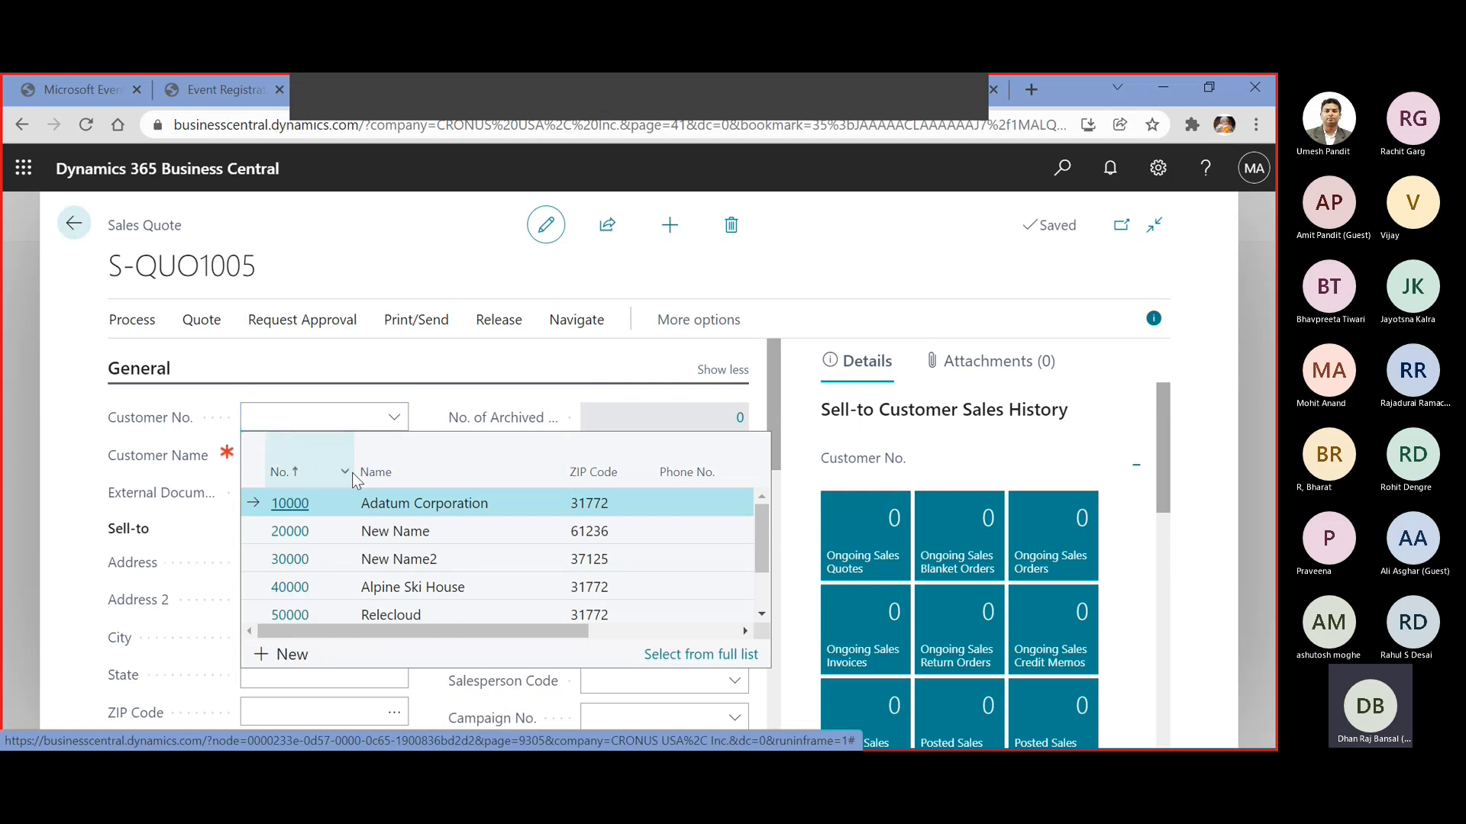
{"action": "left_click", "coordinate": [300, 502]}
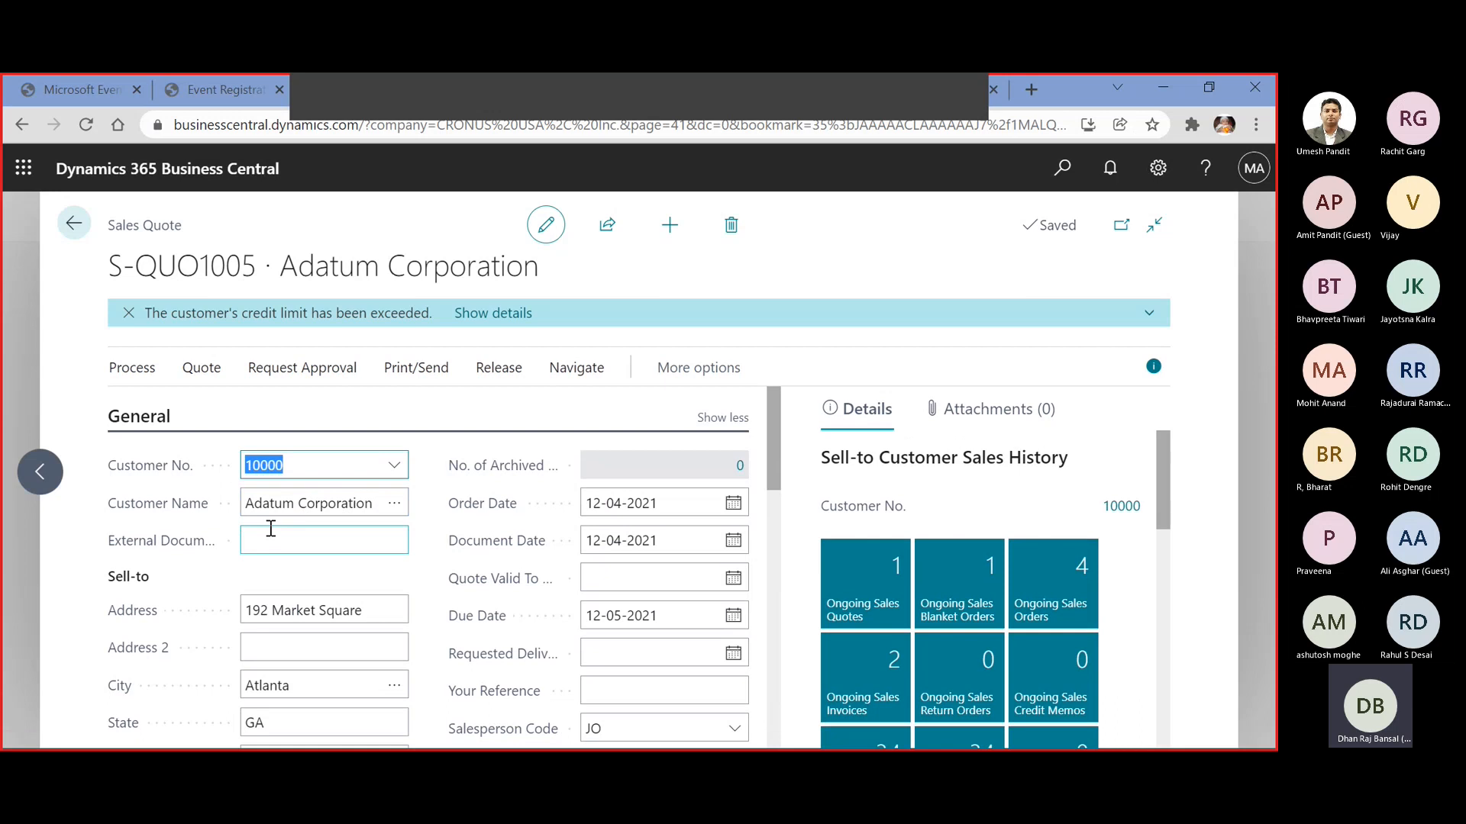
{"action": "left_click", "coordinate": [270, 535]}
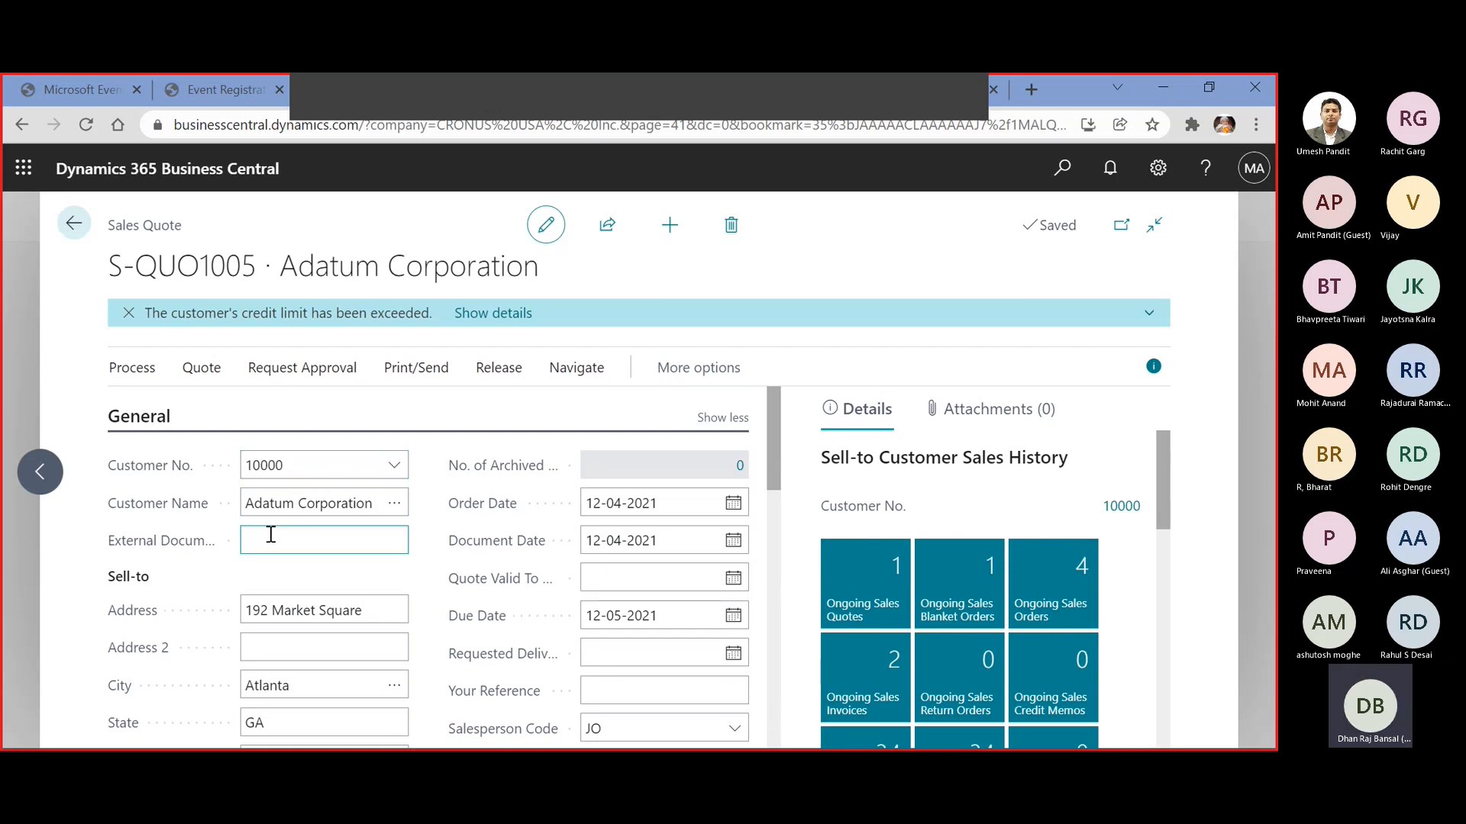
{"action": "type", "text": "RFQ-0001"}
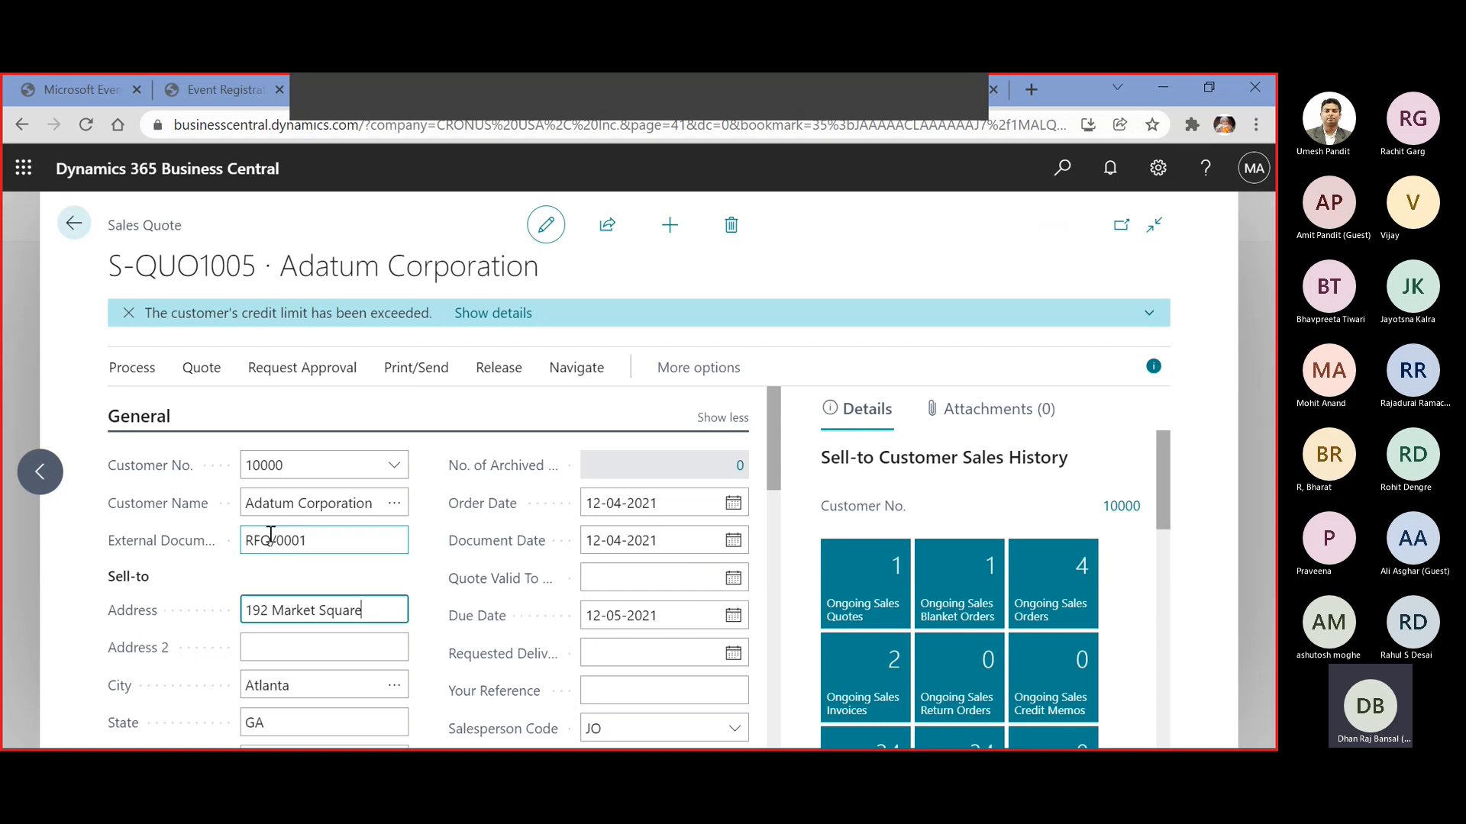
{"action": "key", "text": "Tab"}
Add item 1002 Chair to the first line of the sales quote
{"action": "scroll", "coordinate": [273, 534], "scroll_direction": "down", "scroll_amount": 2}
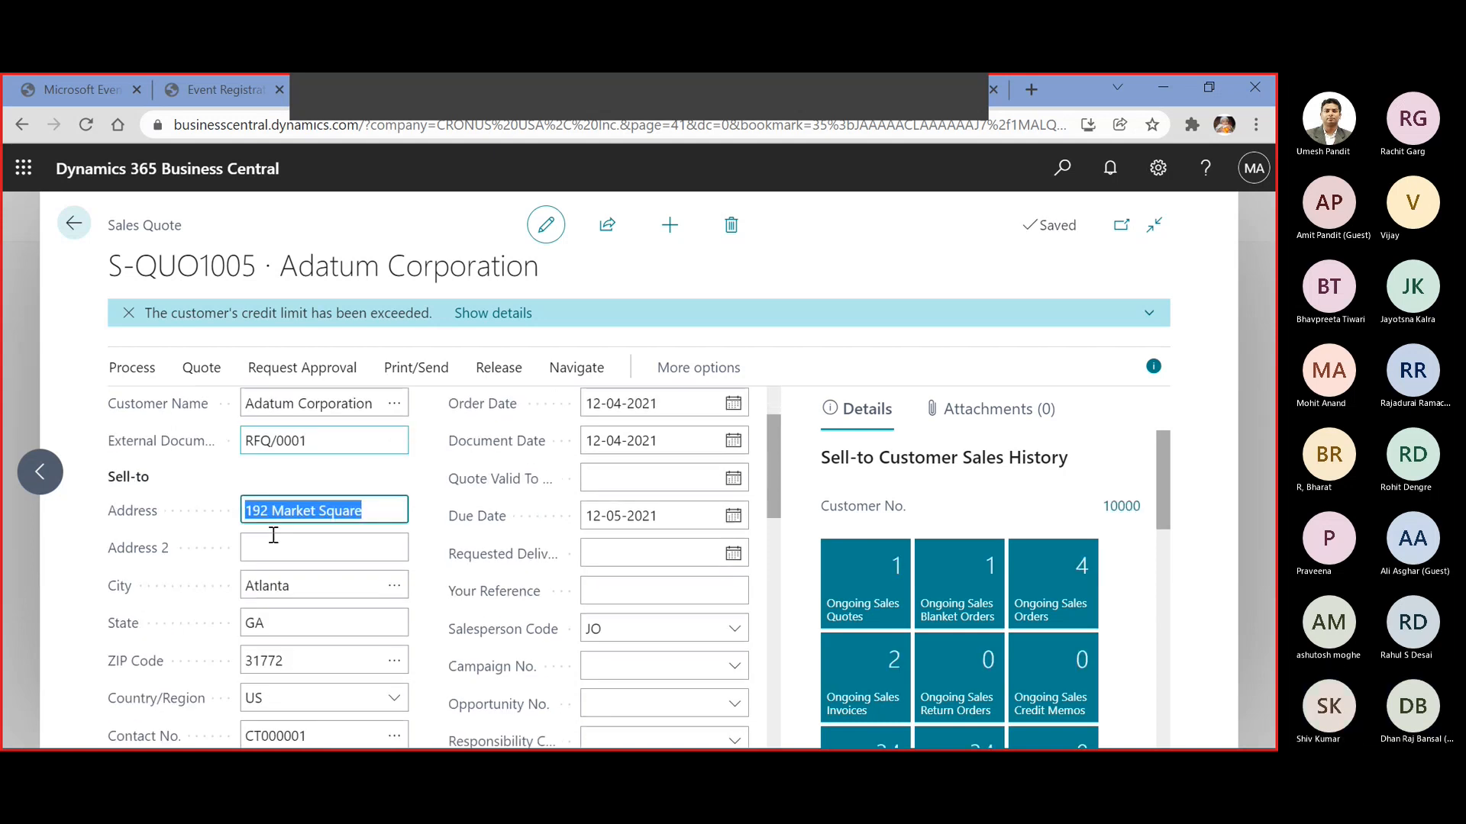
{"action": "scroll", "coordinate": [273, 535], "scroll_direction": "down", "scroll_amount": 4}
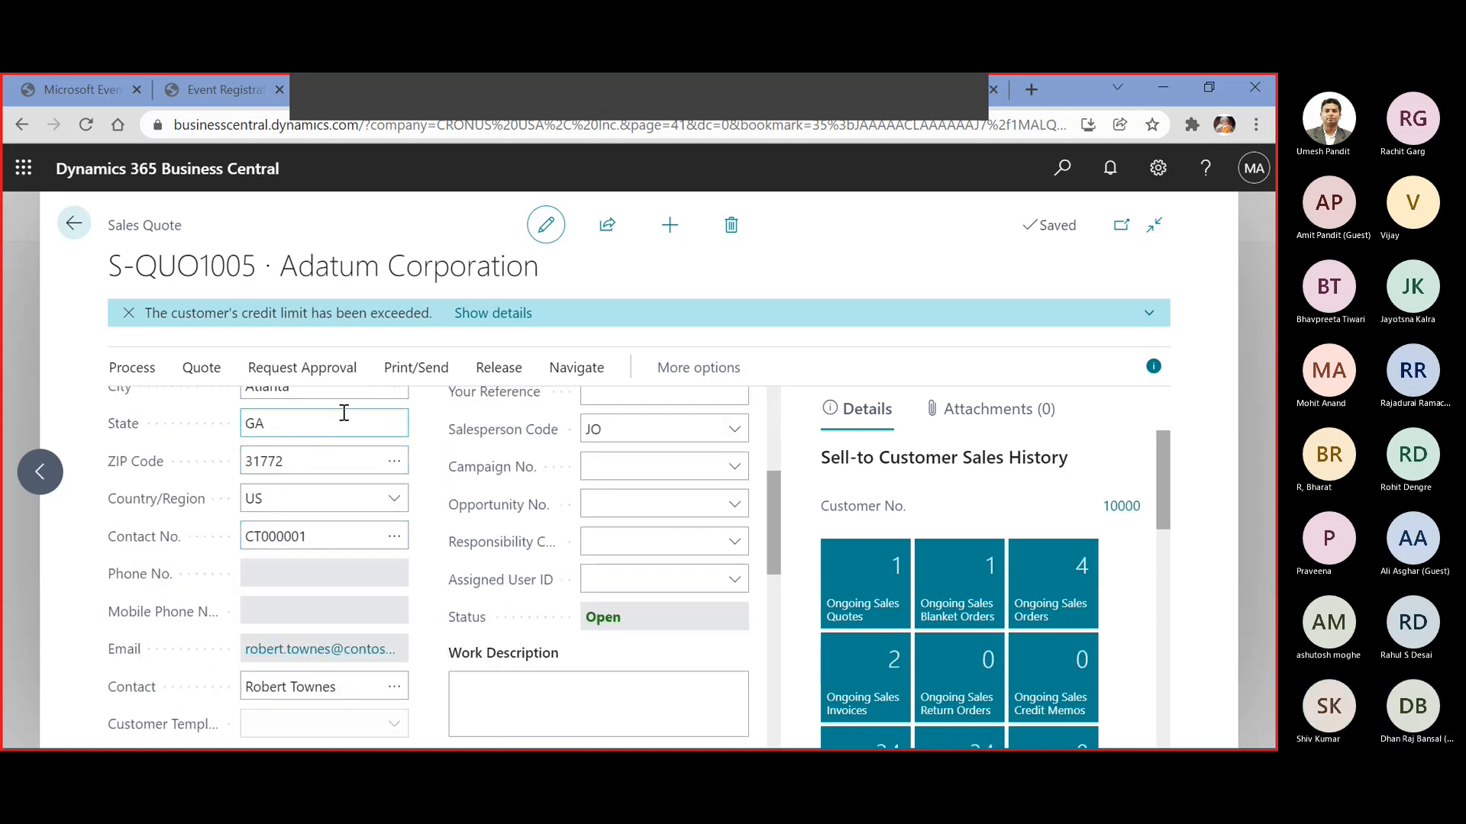
{"action": "scroll", "coordinate": [330, 428], "scroll_direction": "up", "scroll_amount": 2}
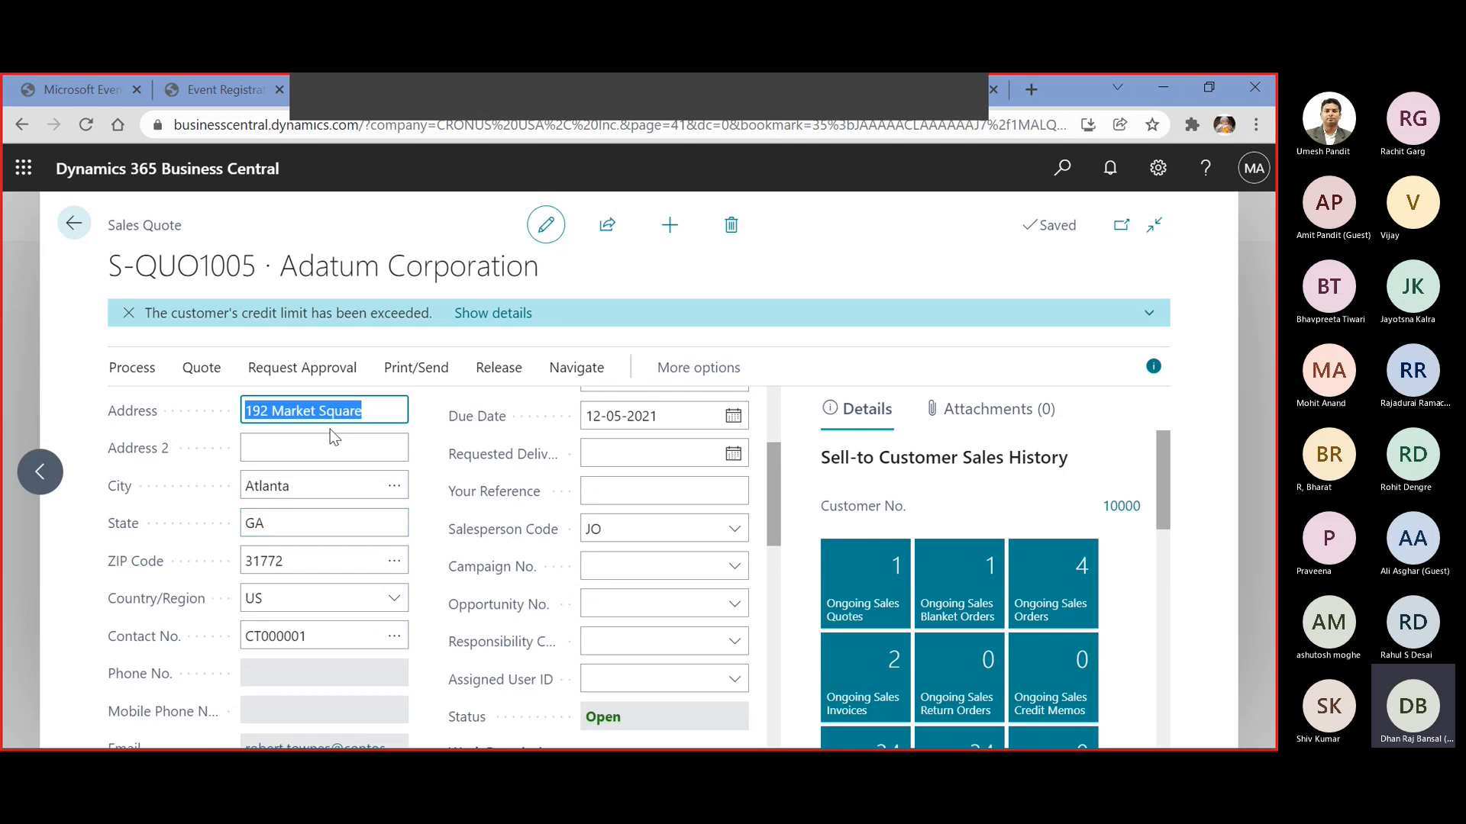
{"action": "scroll", "coordinate": [329, 436], "scroll_direction": "up", "scroll_amount": 4}
{"action": "scroll", "coordinate": [330, 433], "scroll_direction": "down", "scroll_amount": 10}
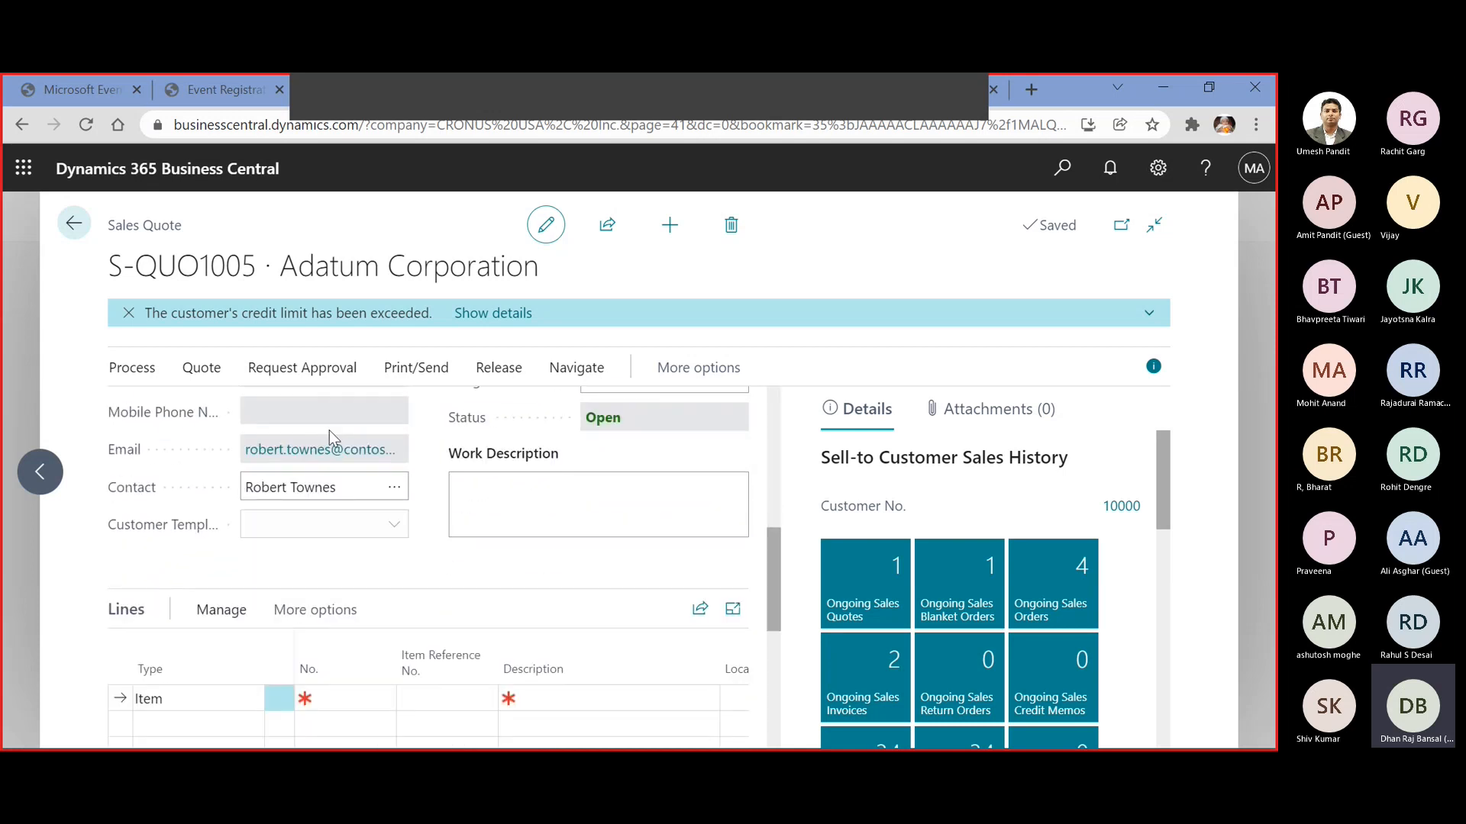
{"action": "scroll", "coordinate": [330, 430], "scroll_direction": "down", "scroll_amount": 4}
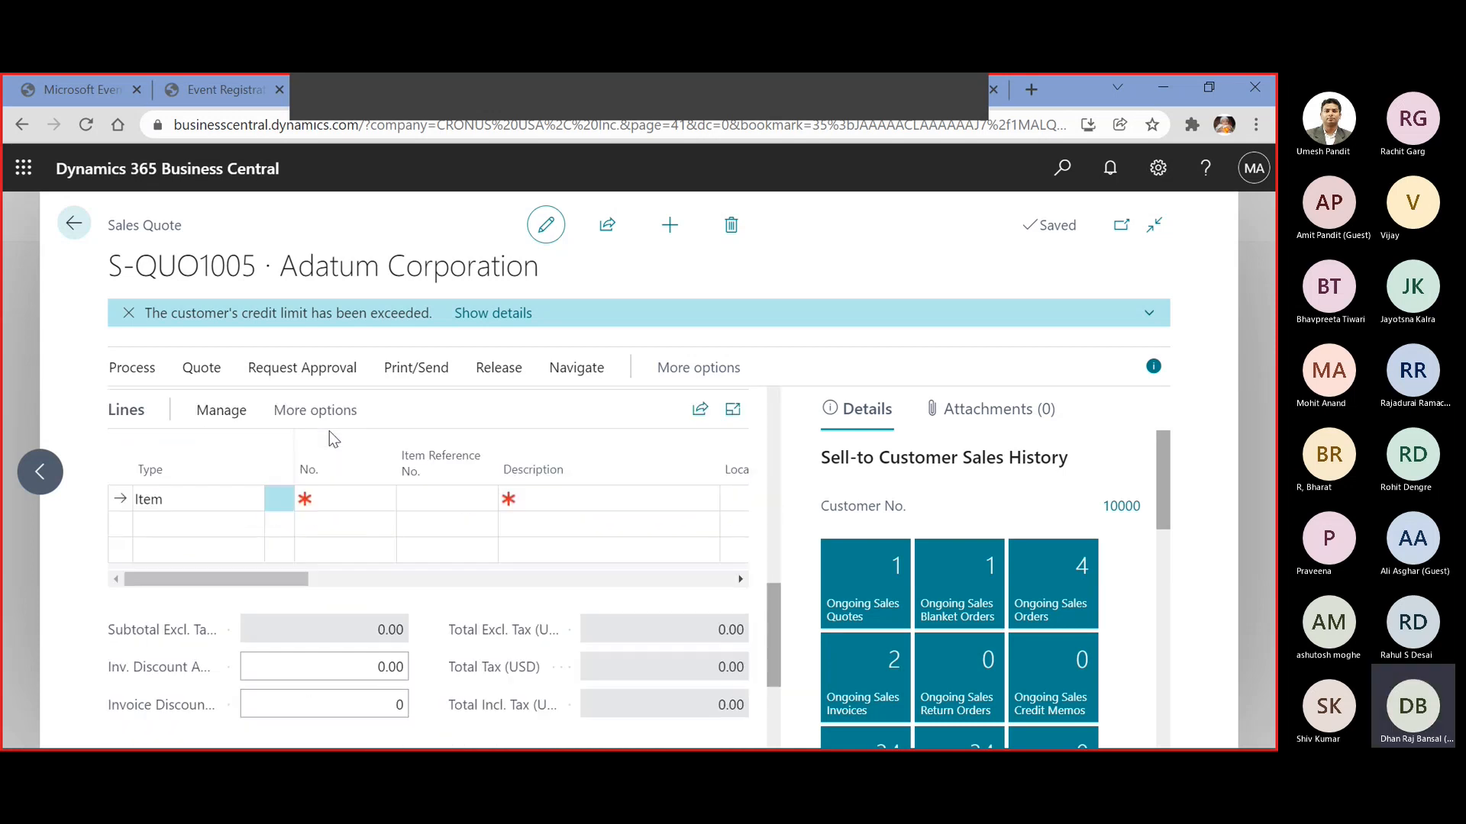
{"action": "left_click", "coordinate": [343, 500]}
{"action": "left_click", "coordinate": [380, 501]}
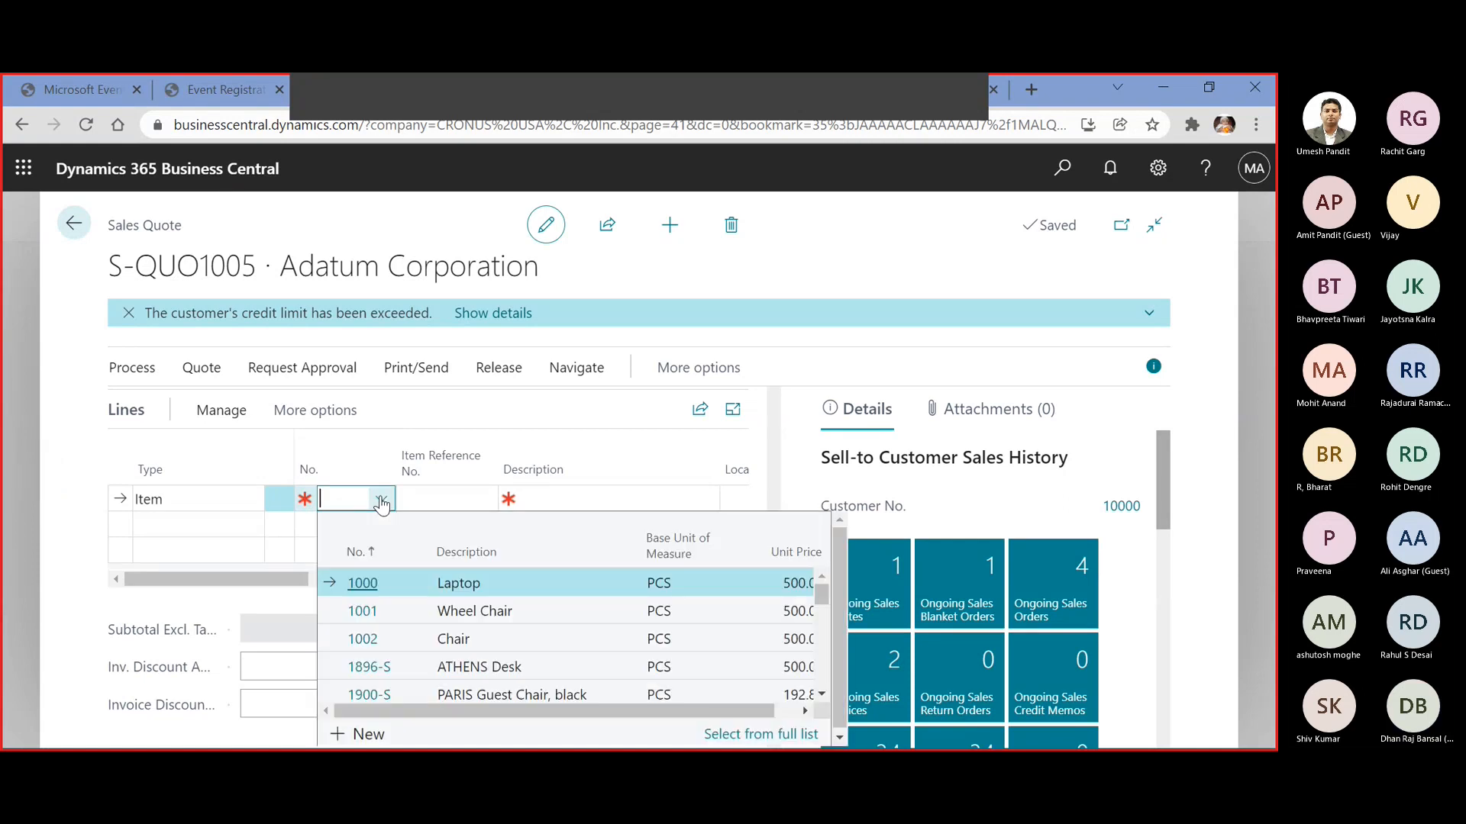
{"action": "scroll", "coordinate": [426, 622], "scroll_direction": "down", "scroll_amount": 3}
{"action": "scroll", "coordinate": [426, 622], "scroll_direction": "down", "scroll_amount": 3}
{"action": "scroll", "coordinate": [426, 622], "scroll_direction": "up", "scroll_amount": 3}
{"action": "scroll", "coordinate": [426, 622], "scroll_direction": "up", "scroll_amount": 5}
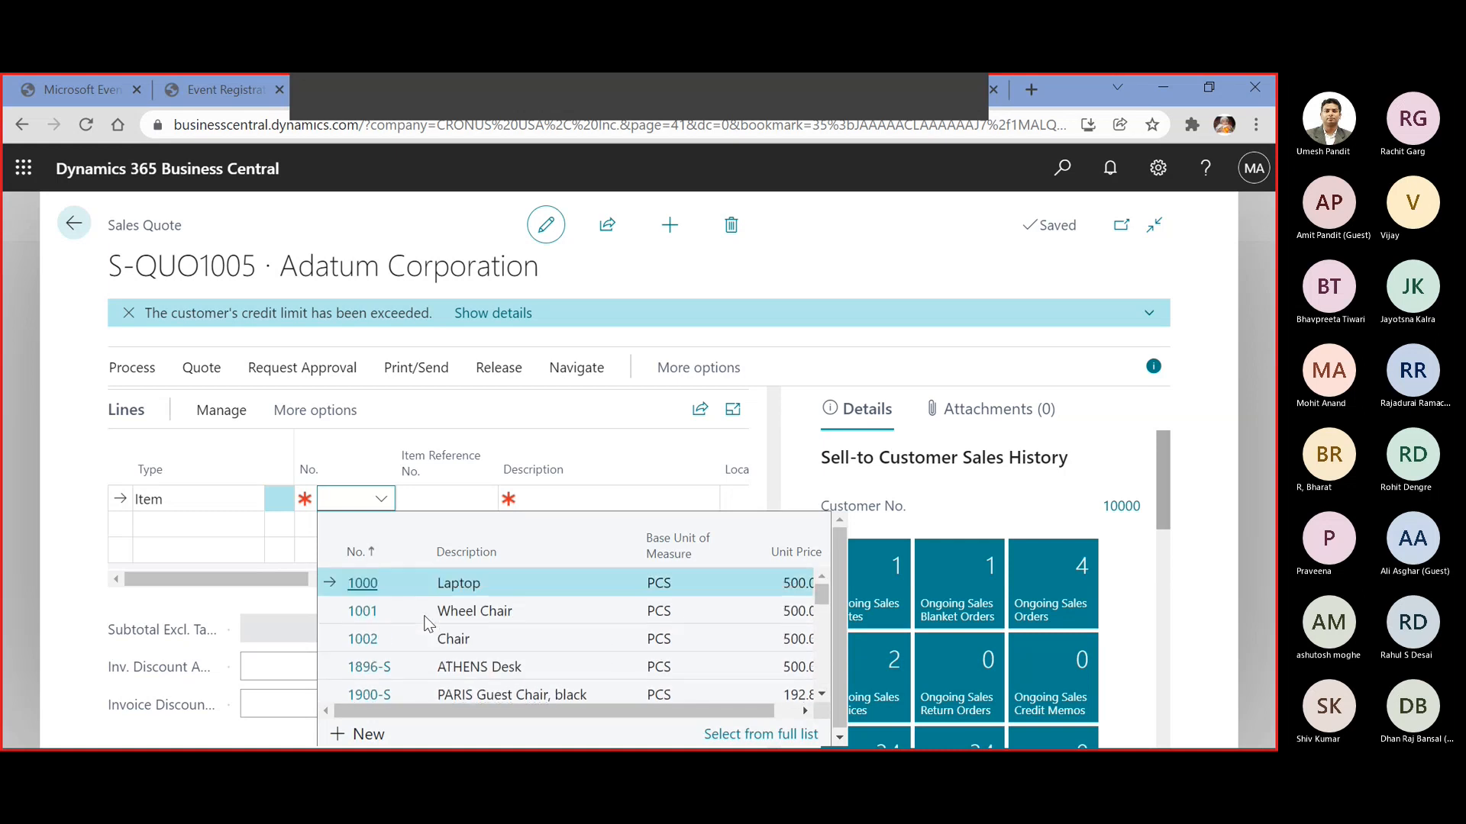
{"action": "left_click", "coordinate": [391, 640]}
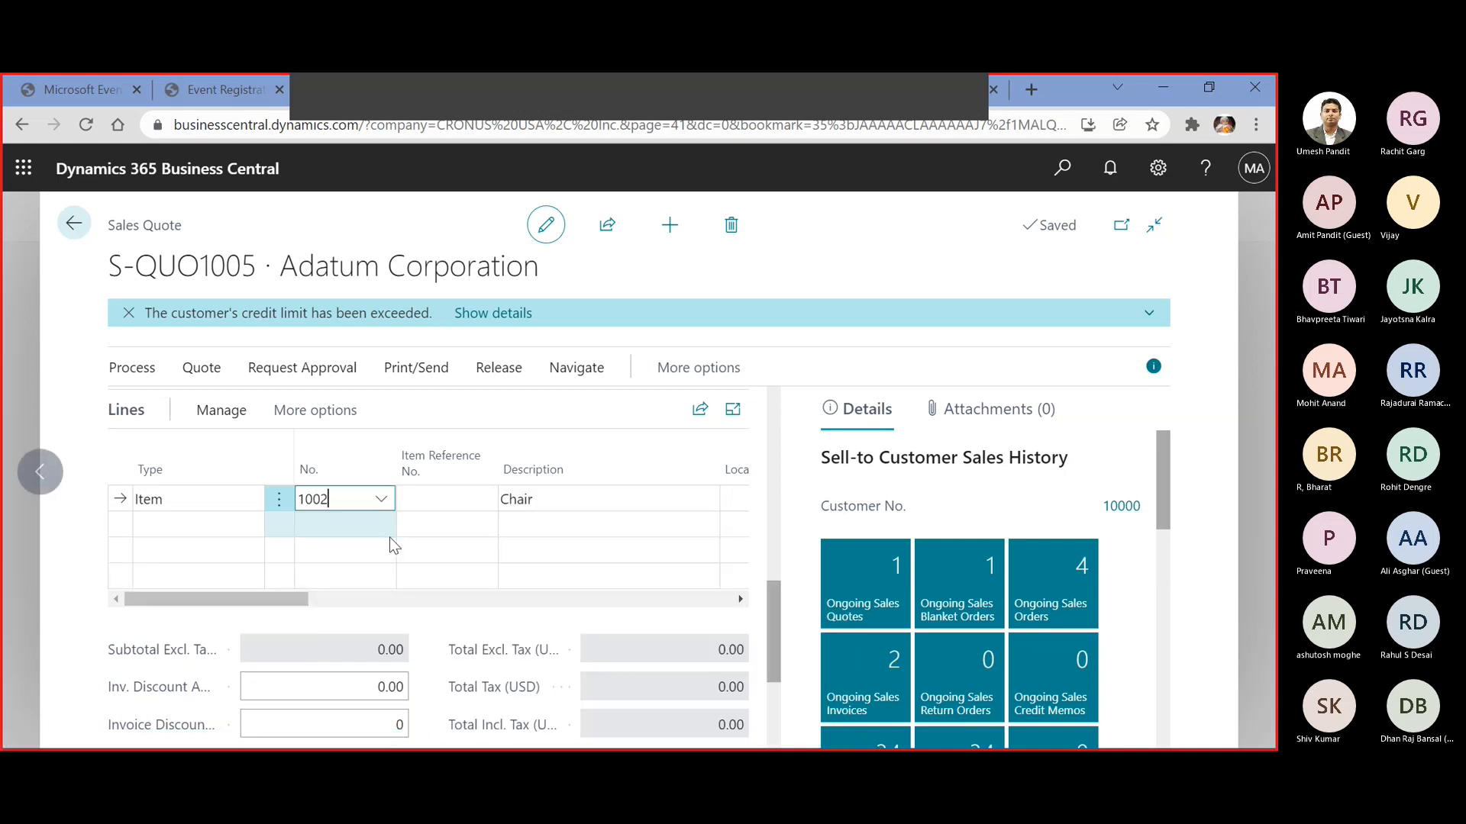
Add a second item line to the quote for 1896-S ATHENS Desk
{"action": "left_click", "coordinate": [206, 525]}
{"action": "left_click", "coordinate": [336, 517]}
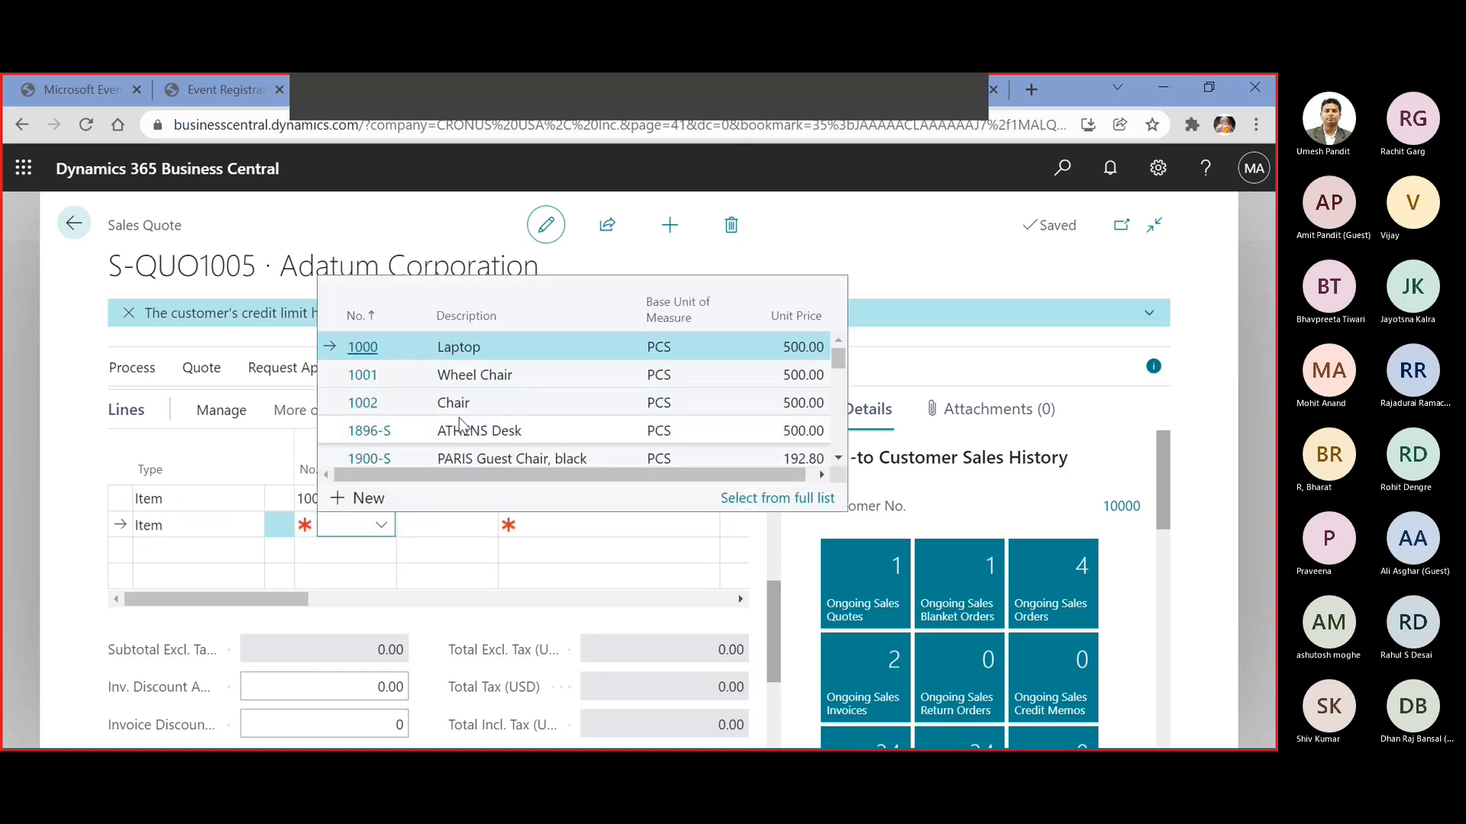
{"action": "left_click", "coordinate": [456, 432]}
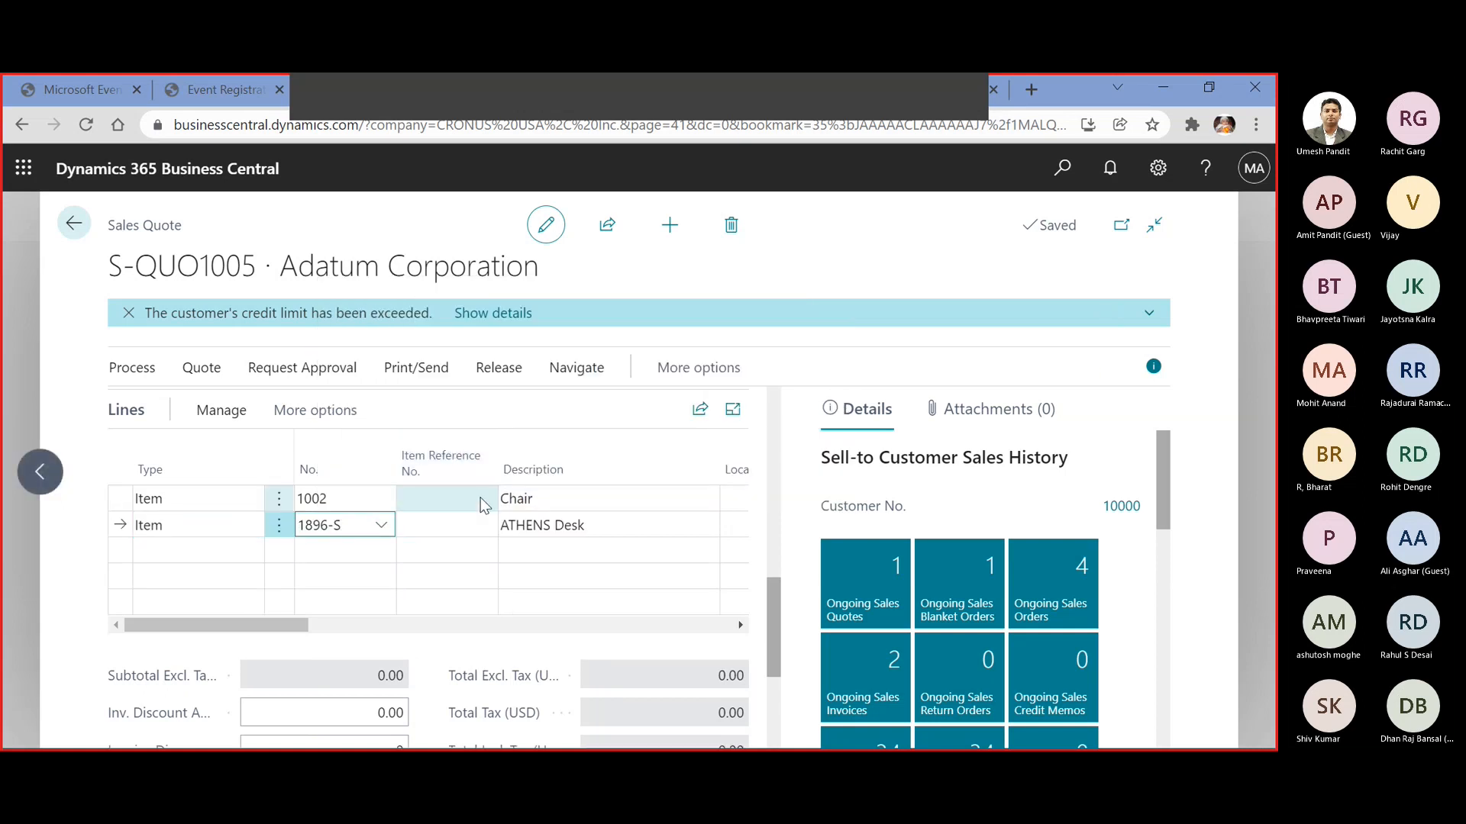
Set the location code to EAST on both the Chair and the ATHENS Desk lines
{"action": "key", "text": "Tab"}
{"action": "key", "text": "Tab"}
{"action": "key", "text": "Tab"}
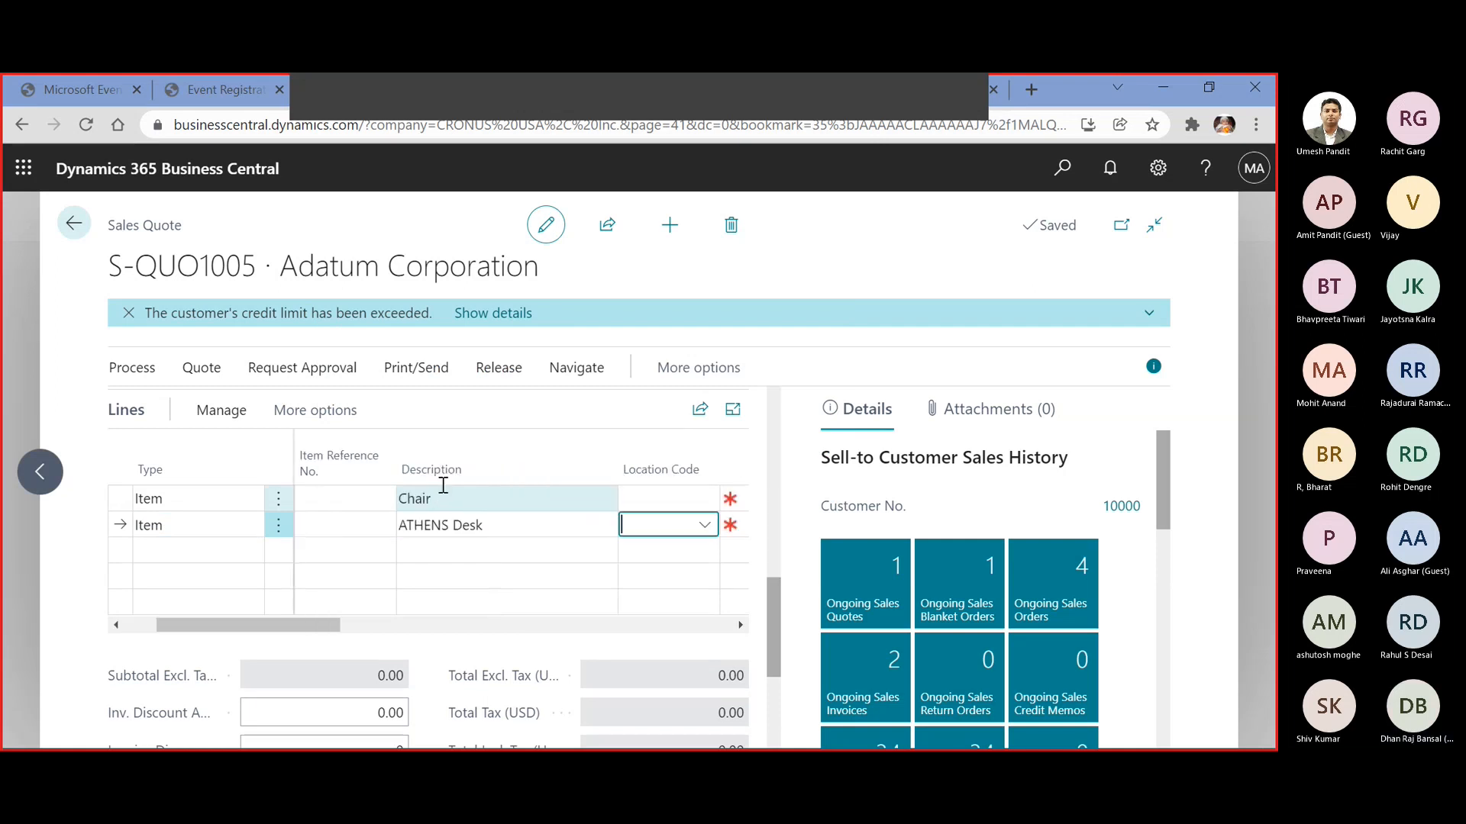
{"action": "left_click", "coordinate": [628, 508]}
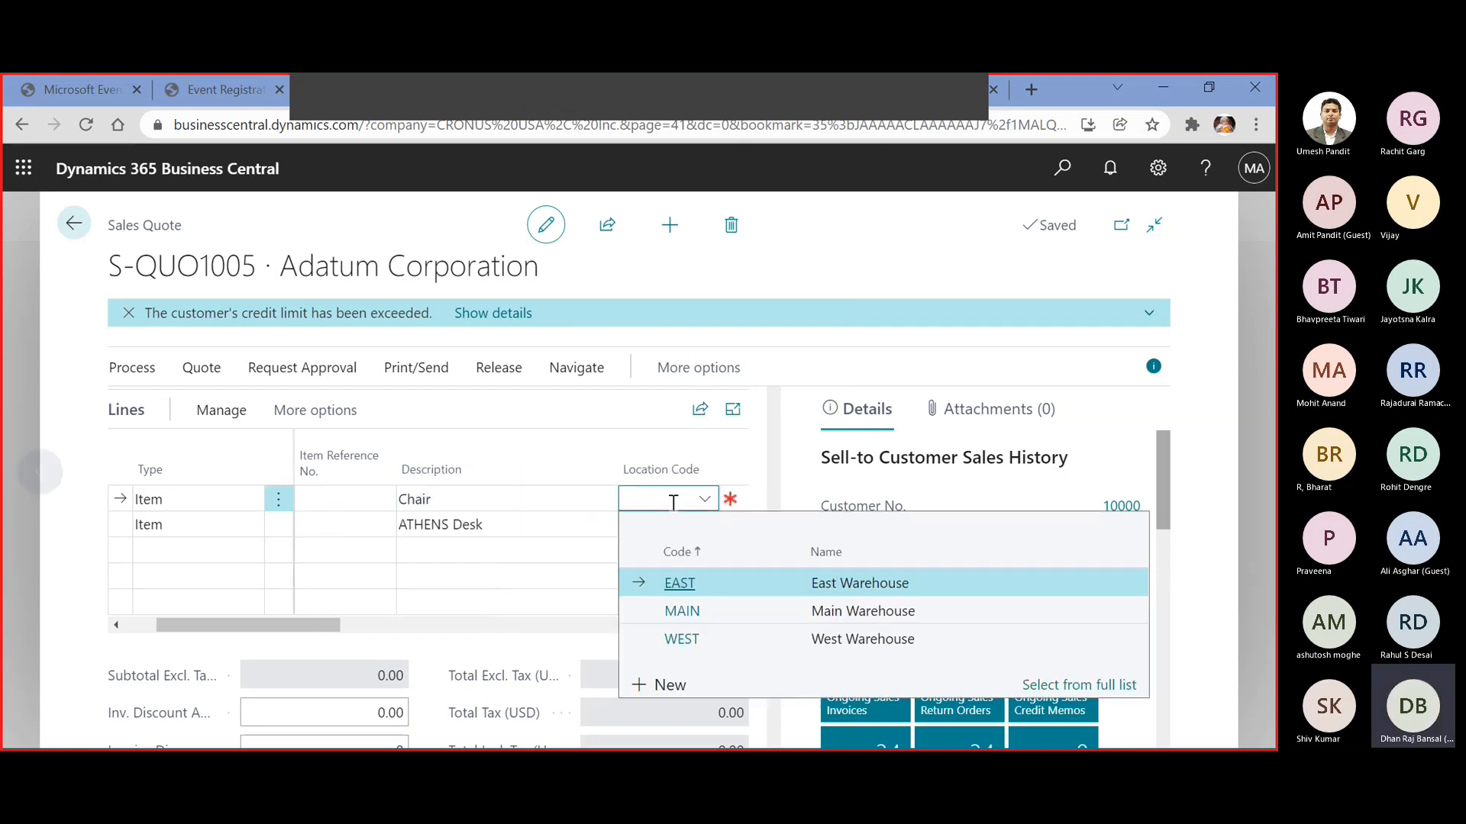
{"action": "left_click", "coordinate": [686, 582]}
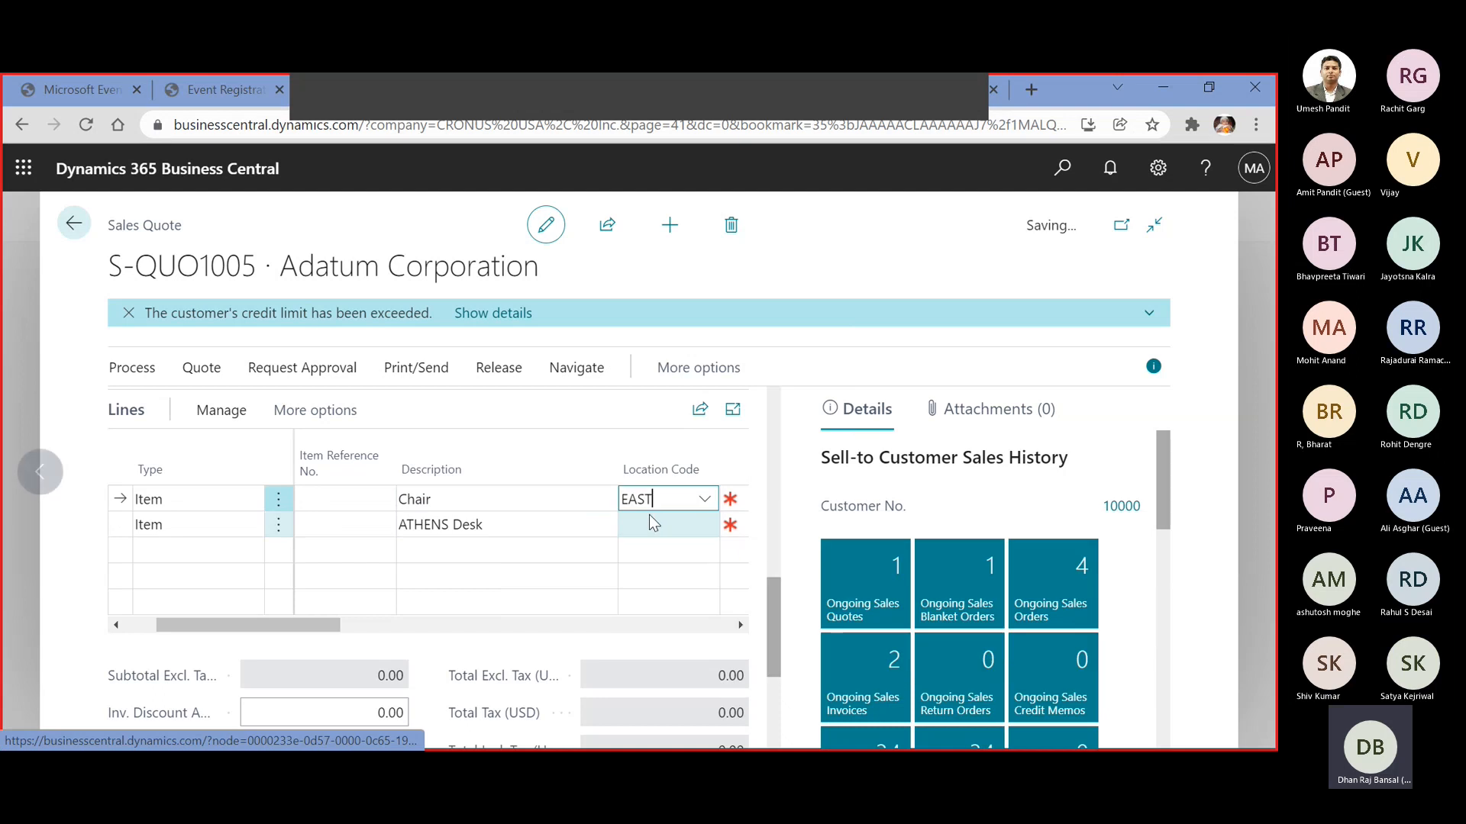
{"action": "left_click", "coordinate": [650, 515]}
{"action": "left_click", "coordinate": [704, 525]}
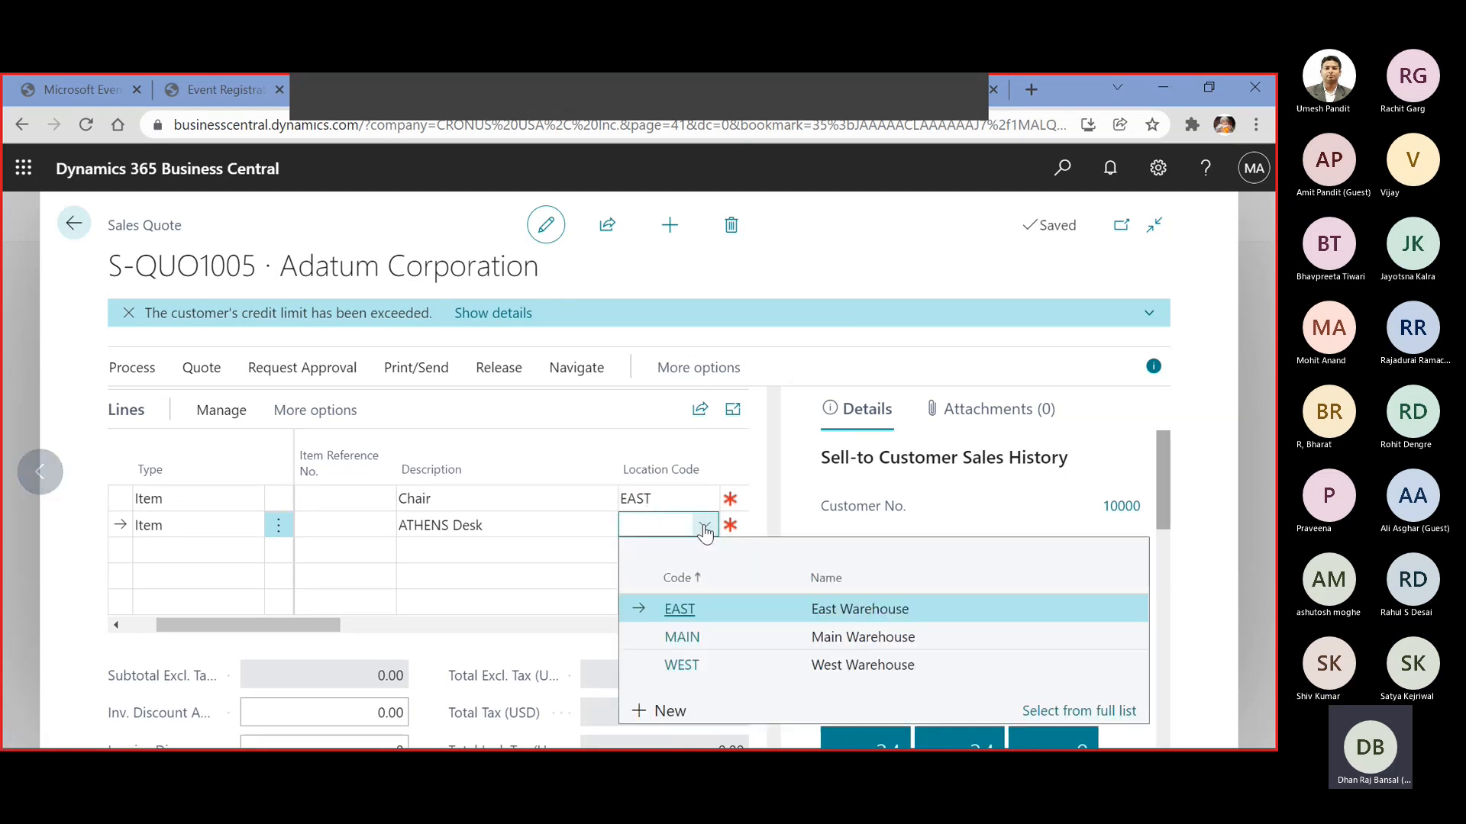
{"action": "left_click", "coordinate": [686, 608]}
Set the quantity to 20 on the Chair line and 50 on the ATHENS Desk line
{"action": "key", "text": "Tab"}
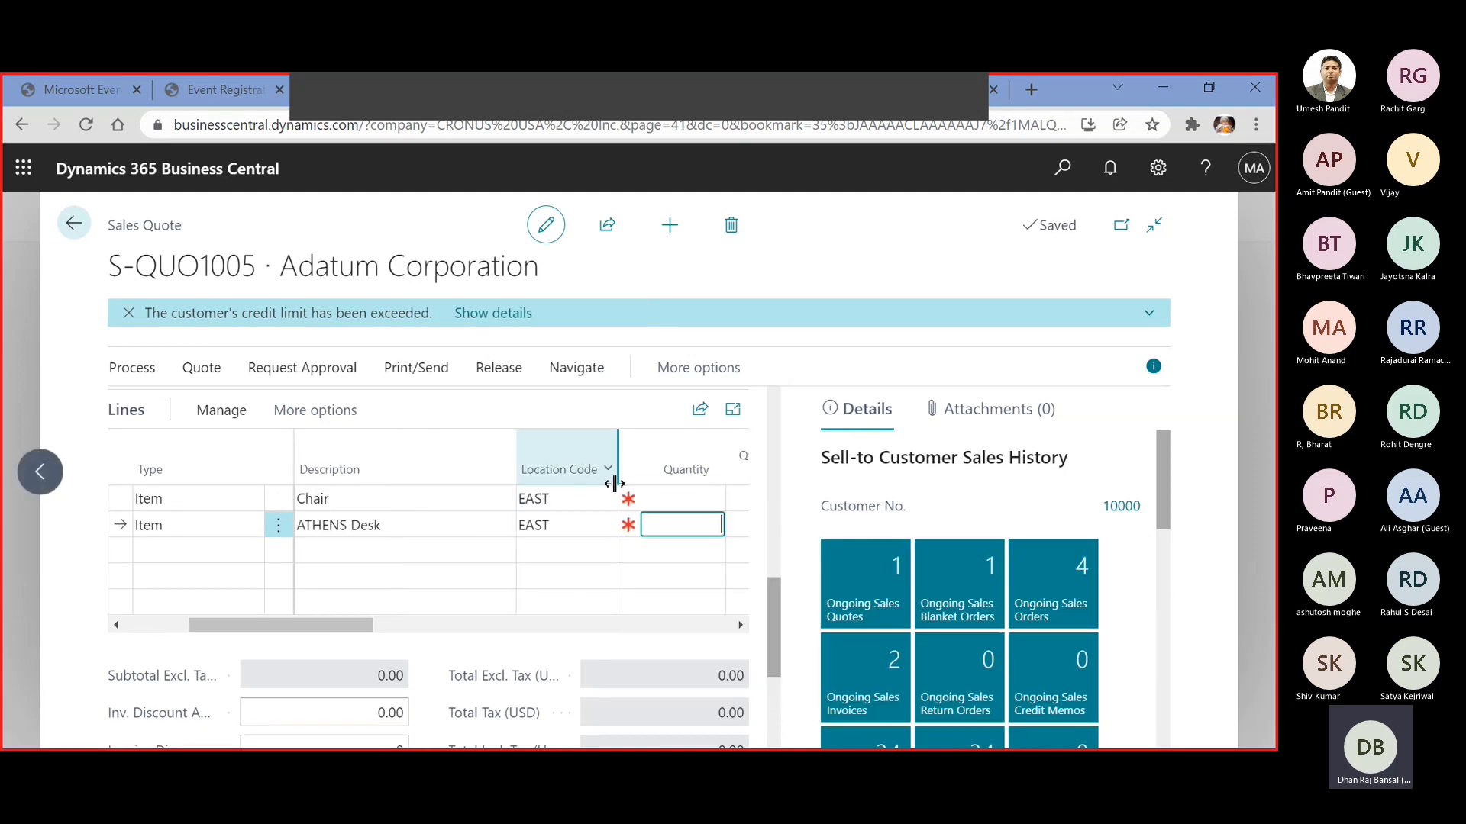
{"action": "left_click", "coordinate": [676, 497]}
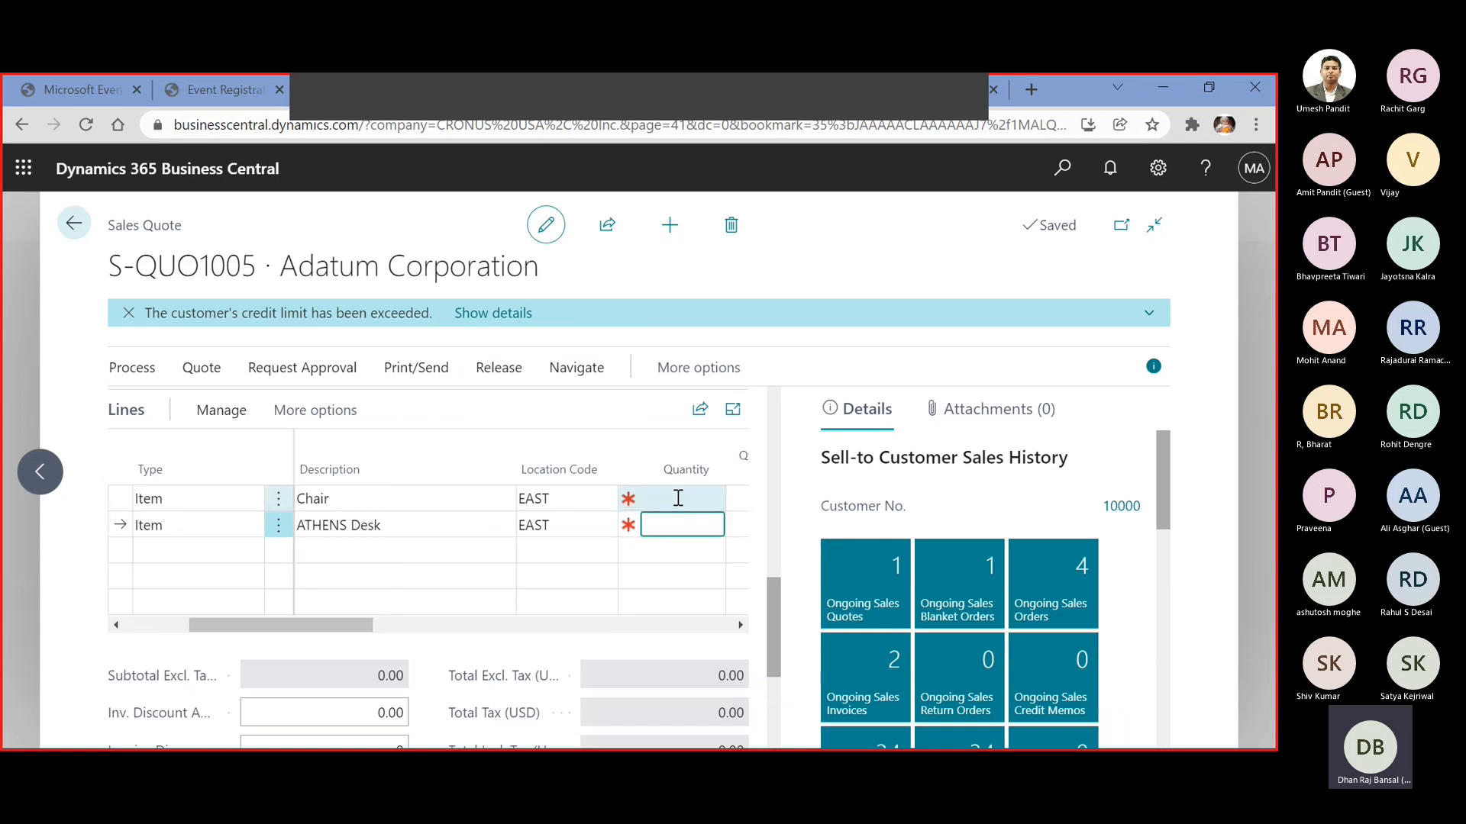
{"action": "type", "text": "20"}
{"action": "key", "text": "Down"}
{"action": "type", "text": "50"}
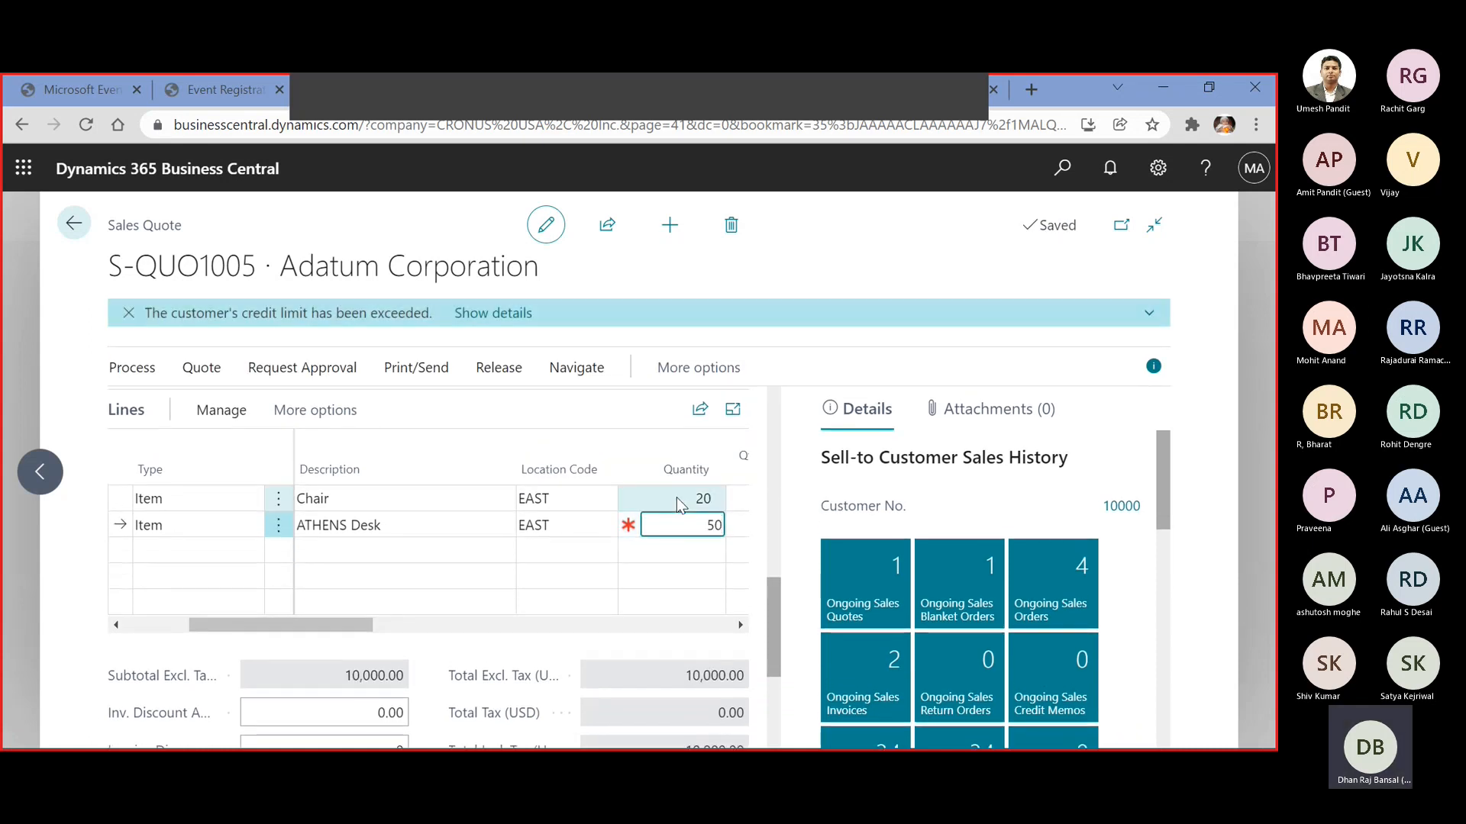
{"action": "key", "text": "Tab"}
{"action": "key", "text": "Tab"}
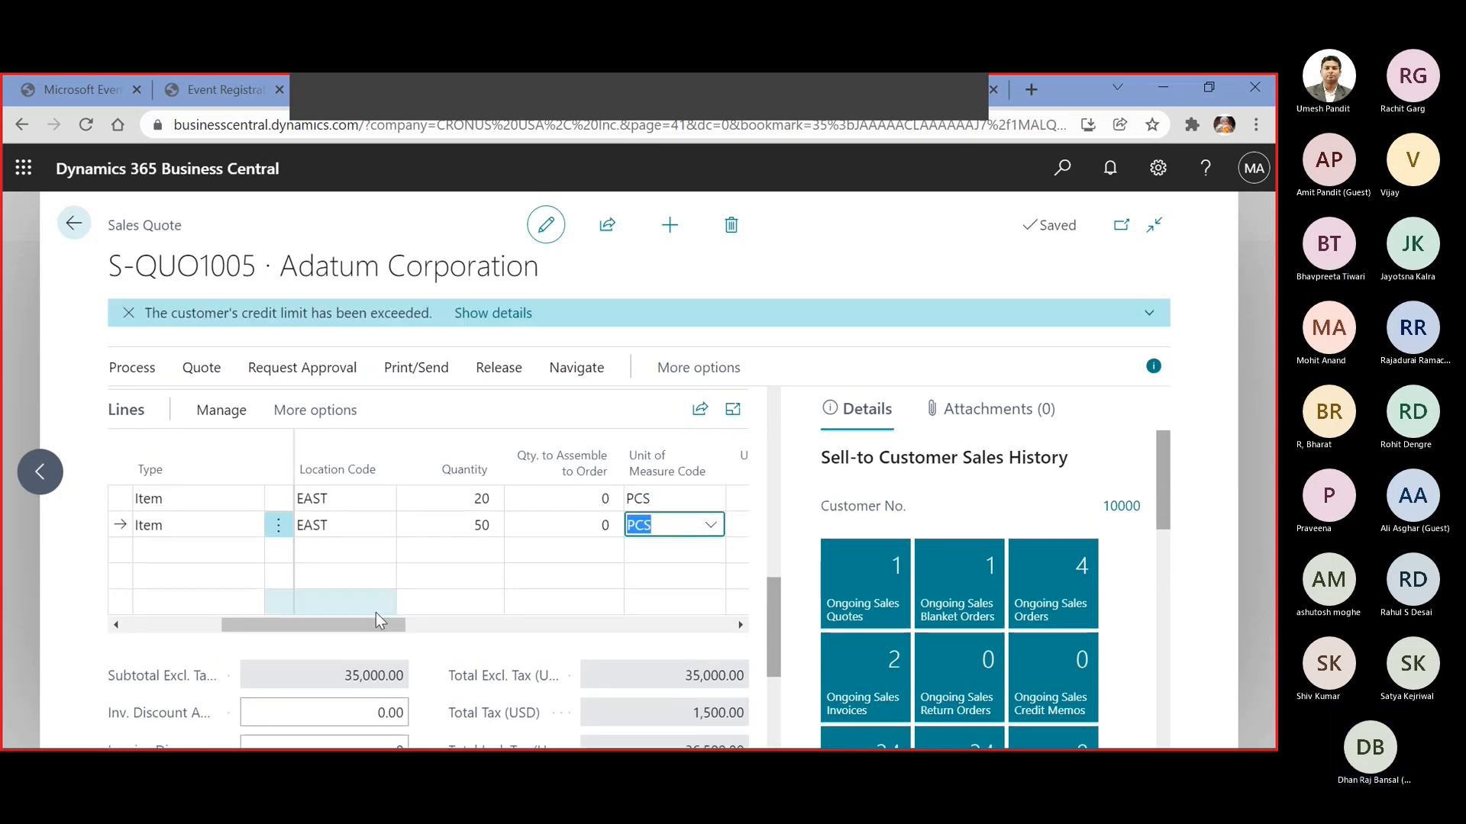
Check the Chair line's unit price and set its tax group code to FURNITURE
{"action": "left_click_drag", "start_coordinate": [370, 624], "coordinate": [464, 629]}
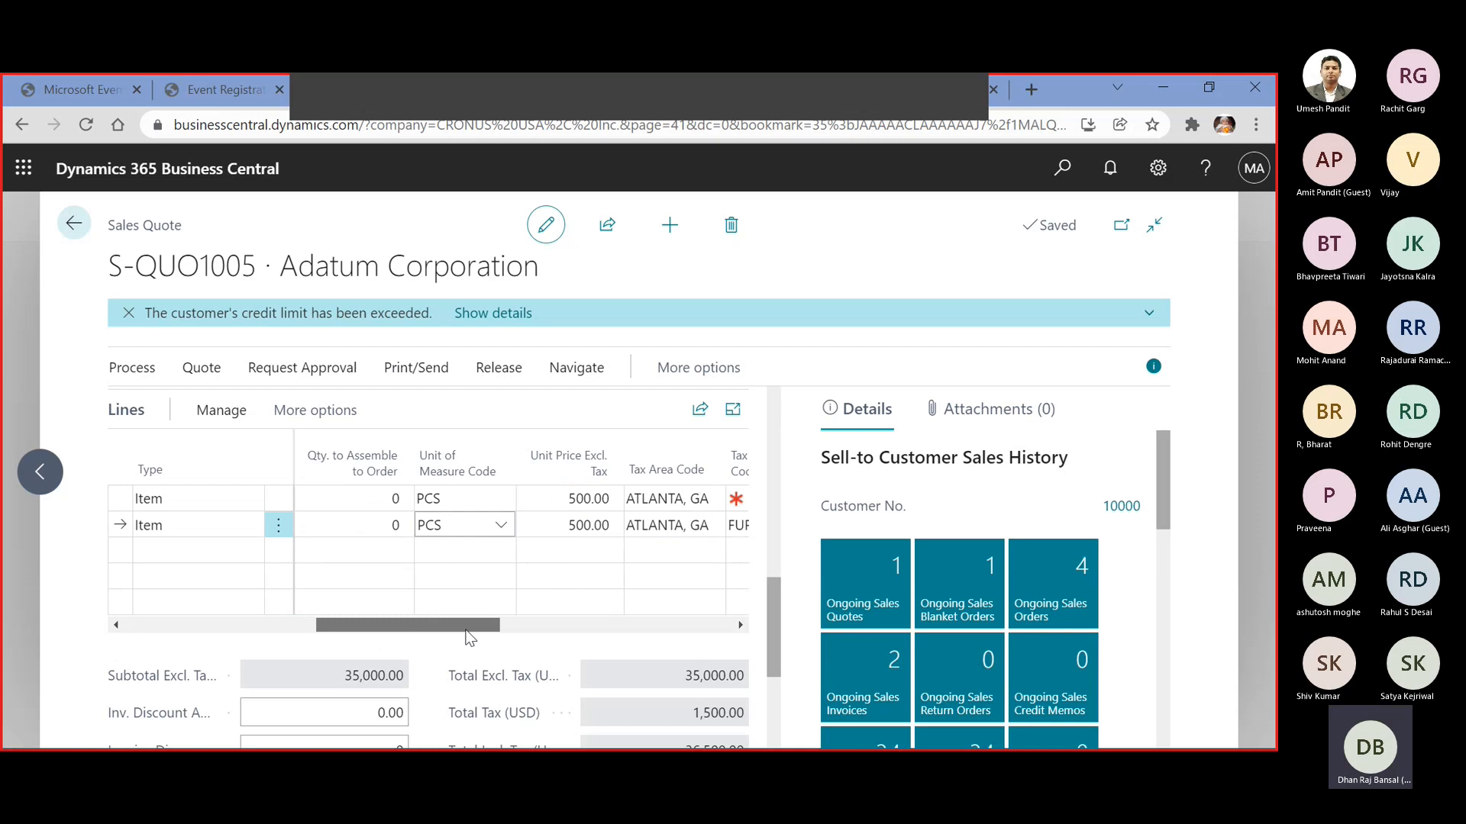
{"action": "left_click", "coordinate": [558, 504]}
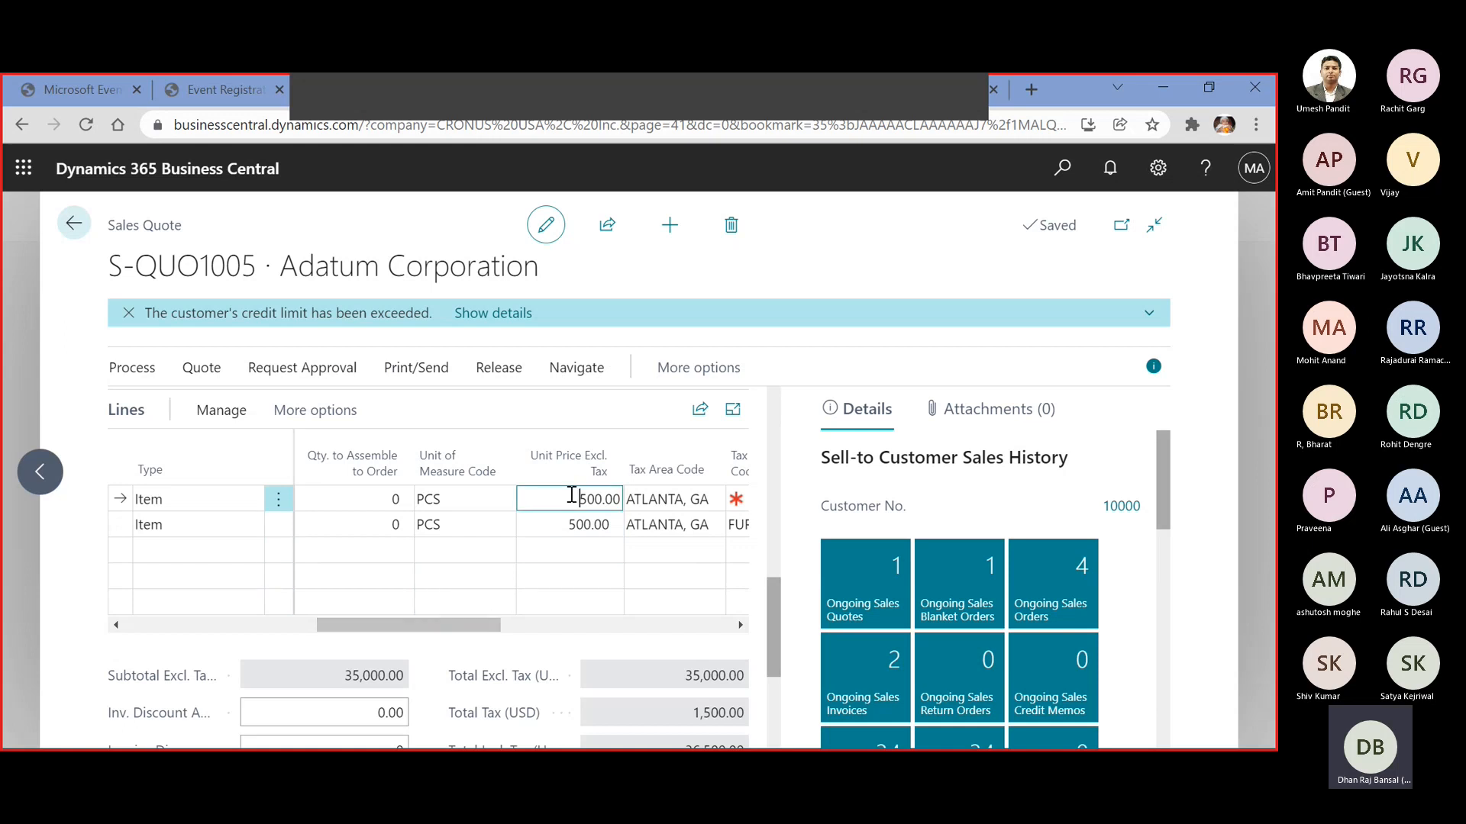
{"action": "left_click_drag", "start_coordinate": [493, 623], "coordinate": [568, 651]}
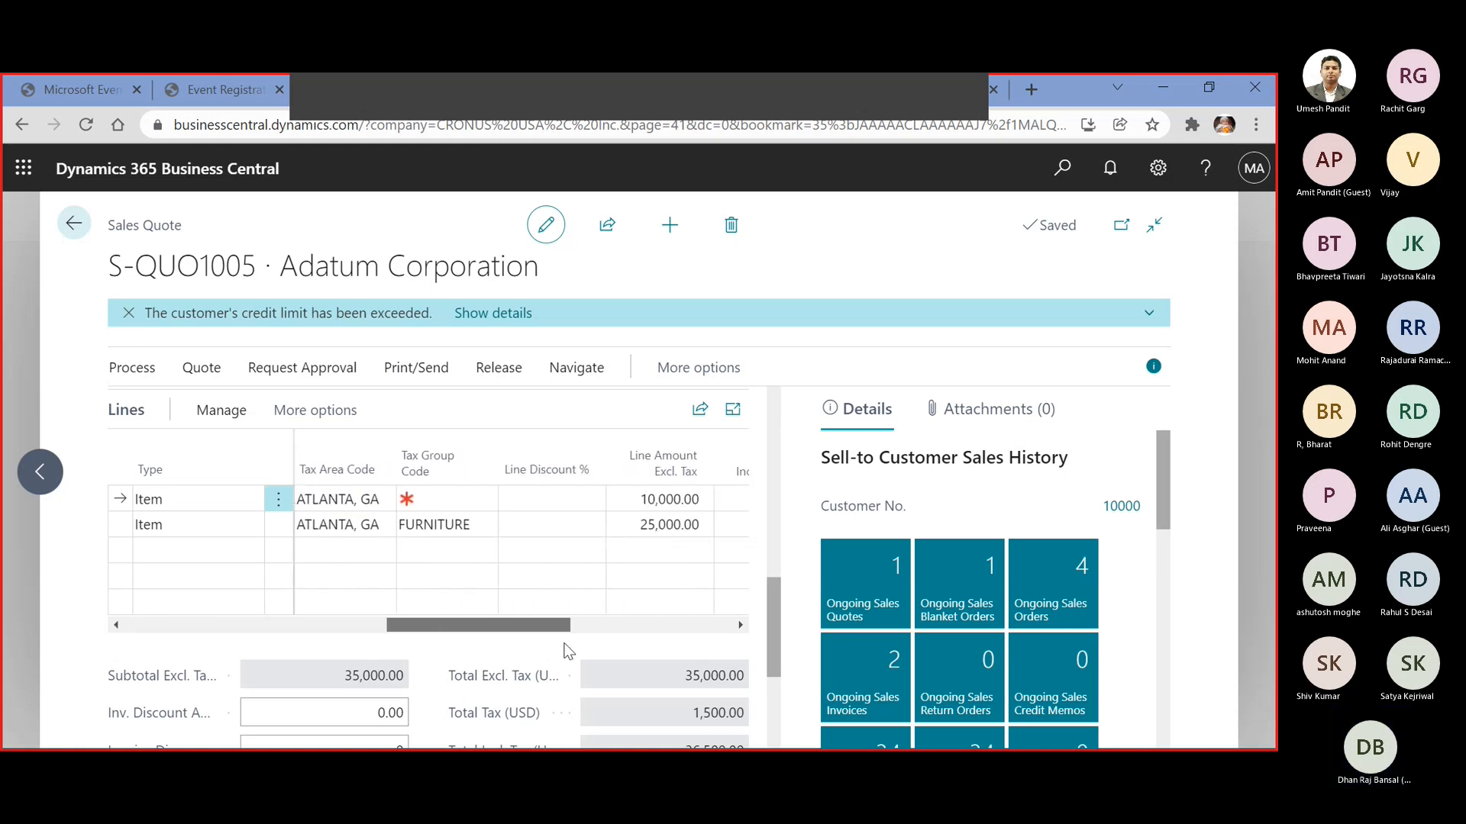
{"action": "left_click", "coordinate": [483, 500]}
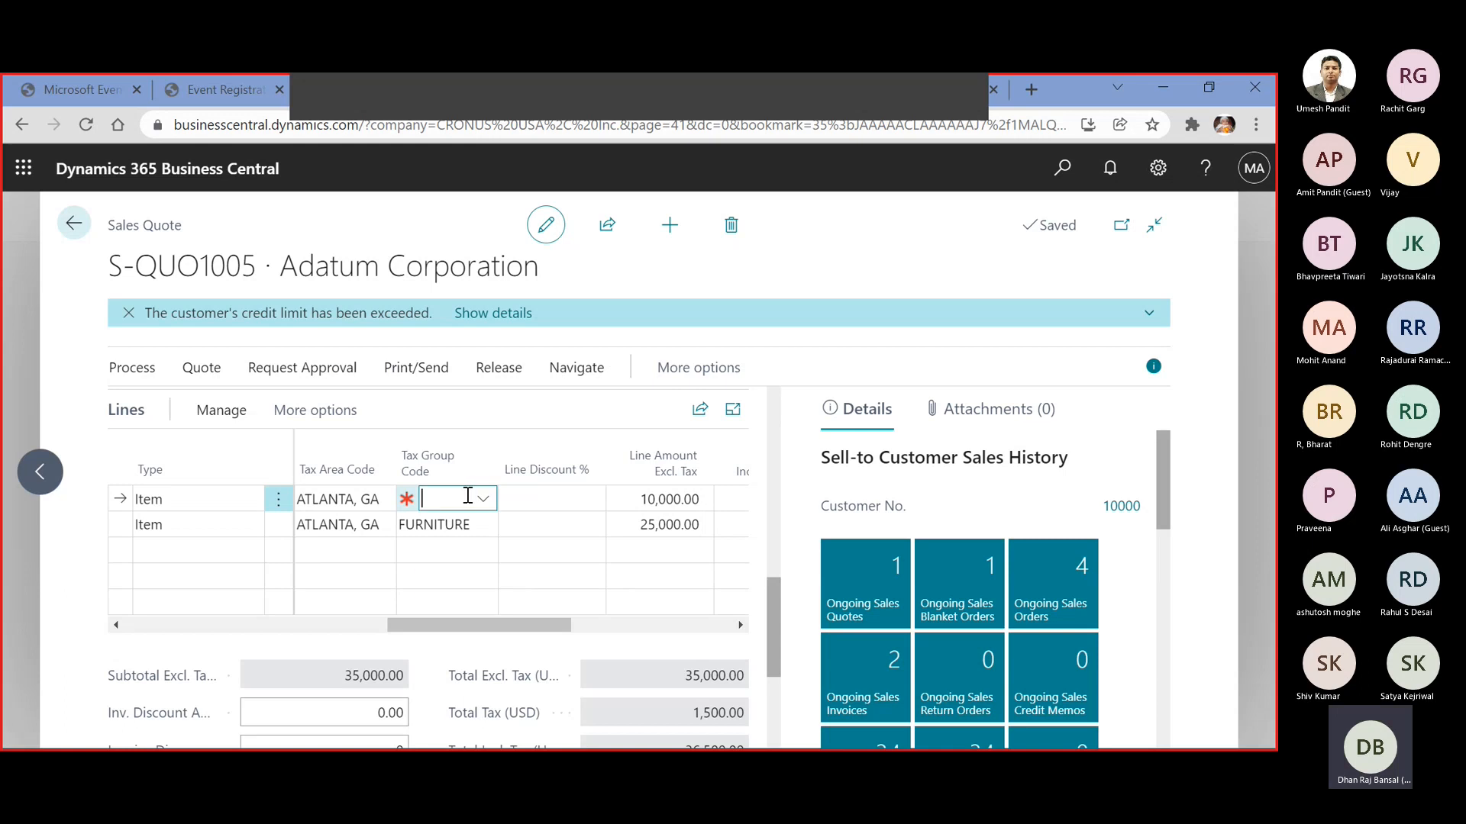
{"action": "left_click", "coordinate": [467, 496]}
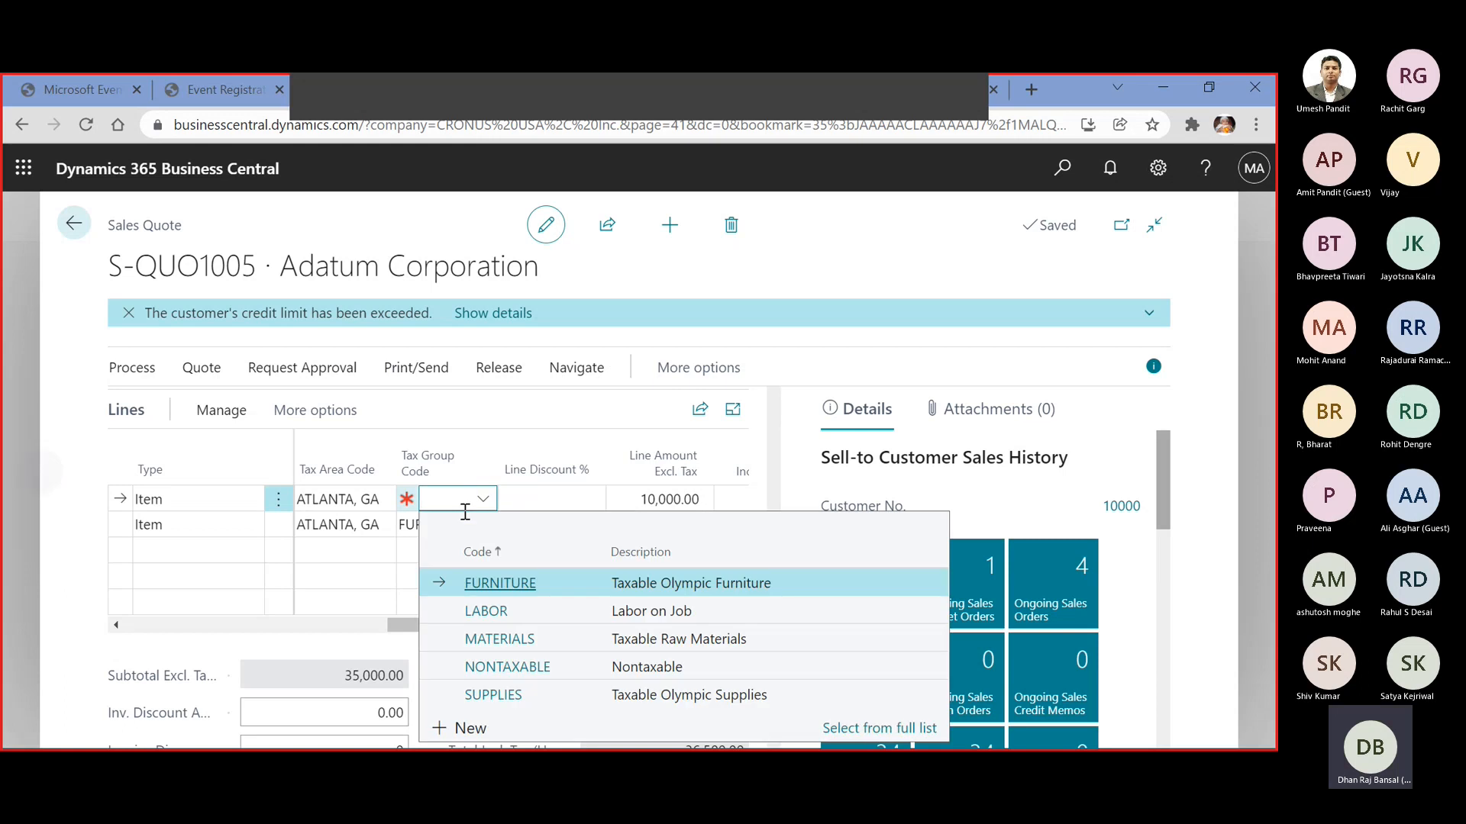
{"action": "left_click", "coordinate": [506, 580]}
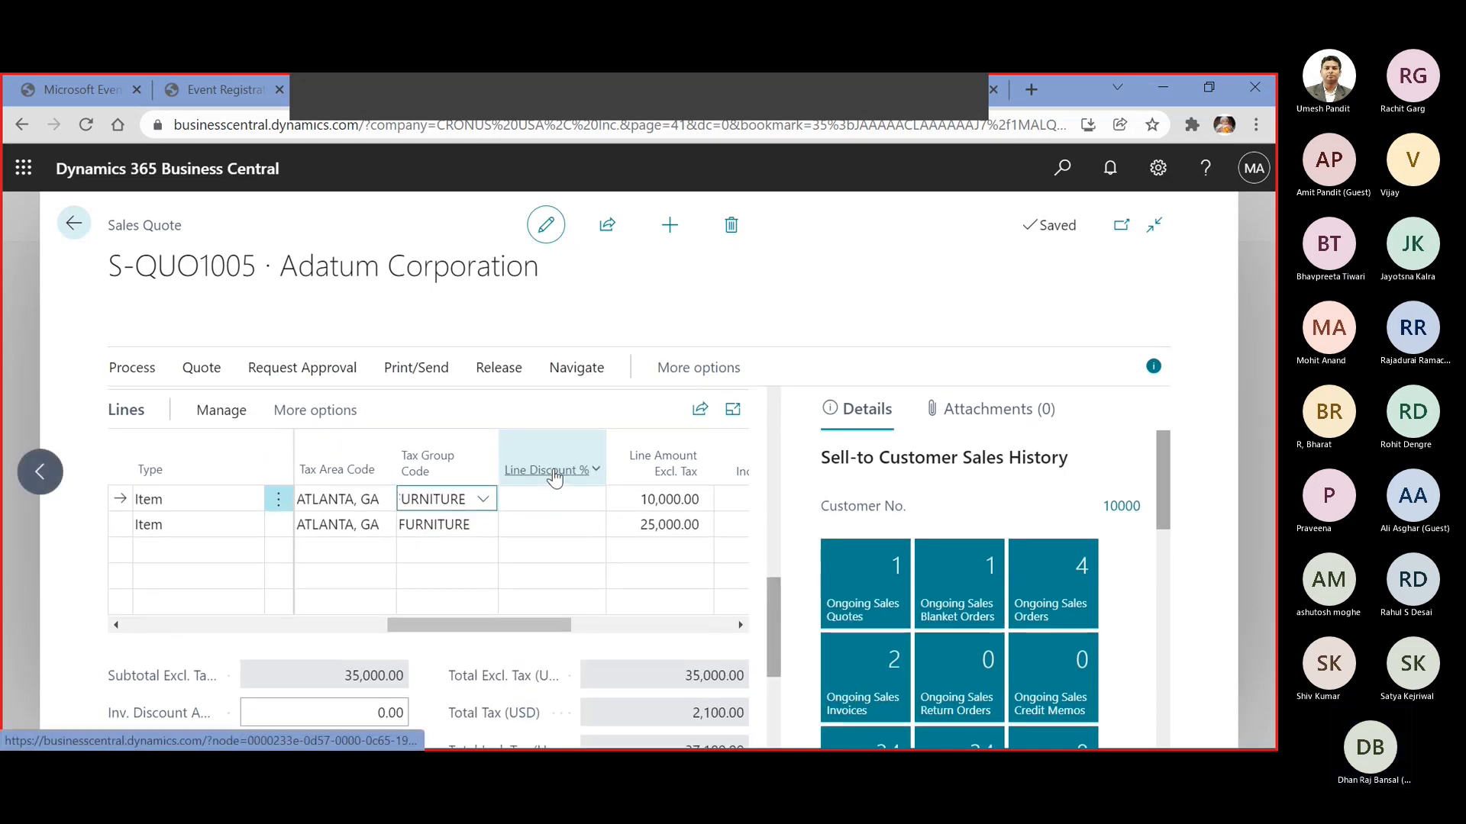
Review the quote's item lines and totals, and expand Invoice Details to examine its payment terms and tax settings
{"action": "left_click_drag", "start_coordinate": [566, 626], "coordinate": [245, 629]}
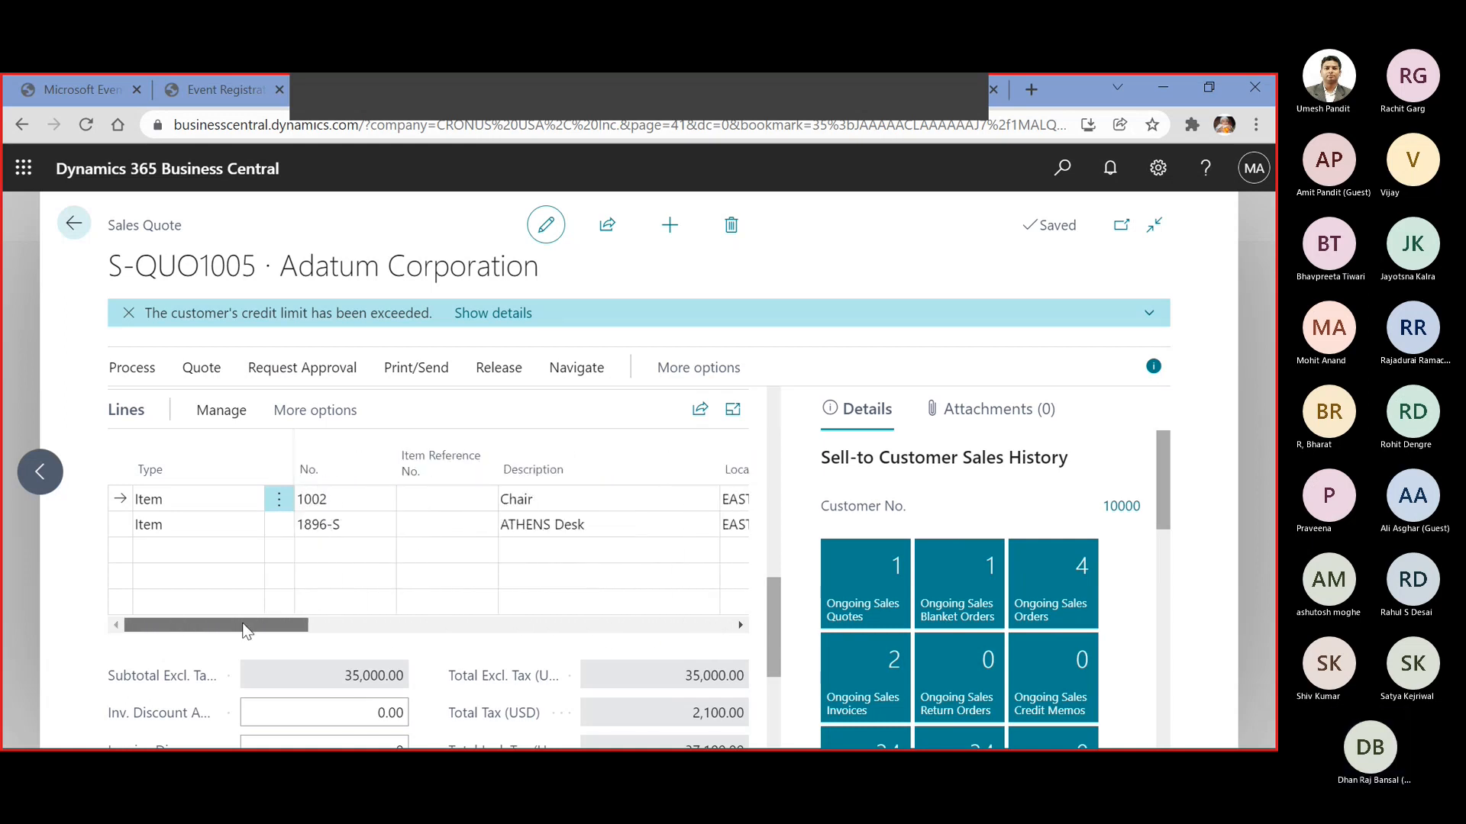
{"action": "scroll", "coordinate": [349, 588], "scroll_direction": "down", "scroll_amount": 3}
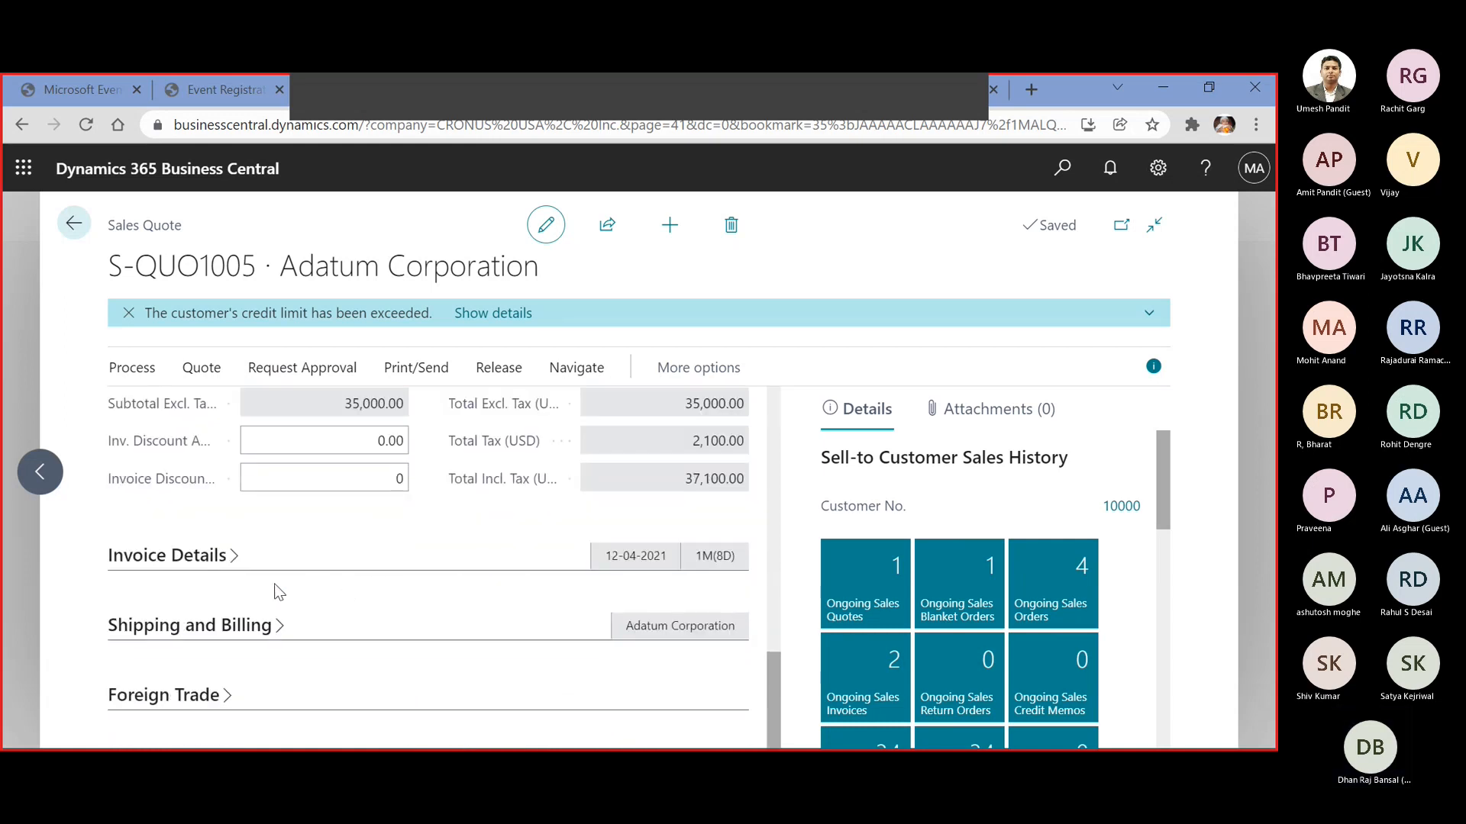
{"action": "left_click", "coordinate": [229, 557]}
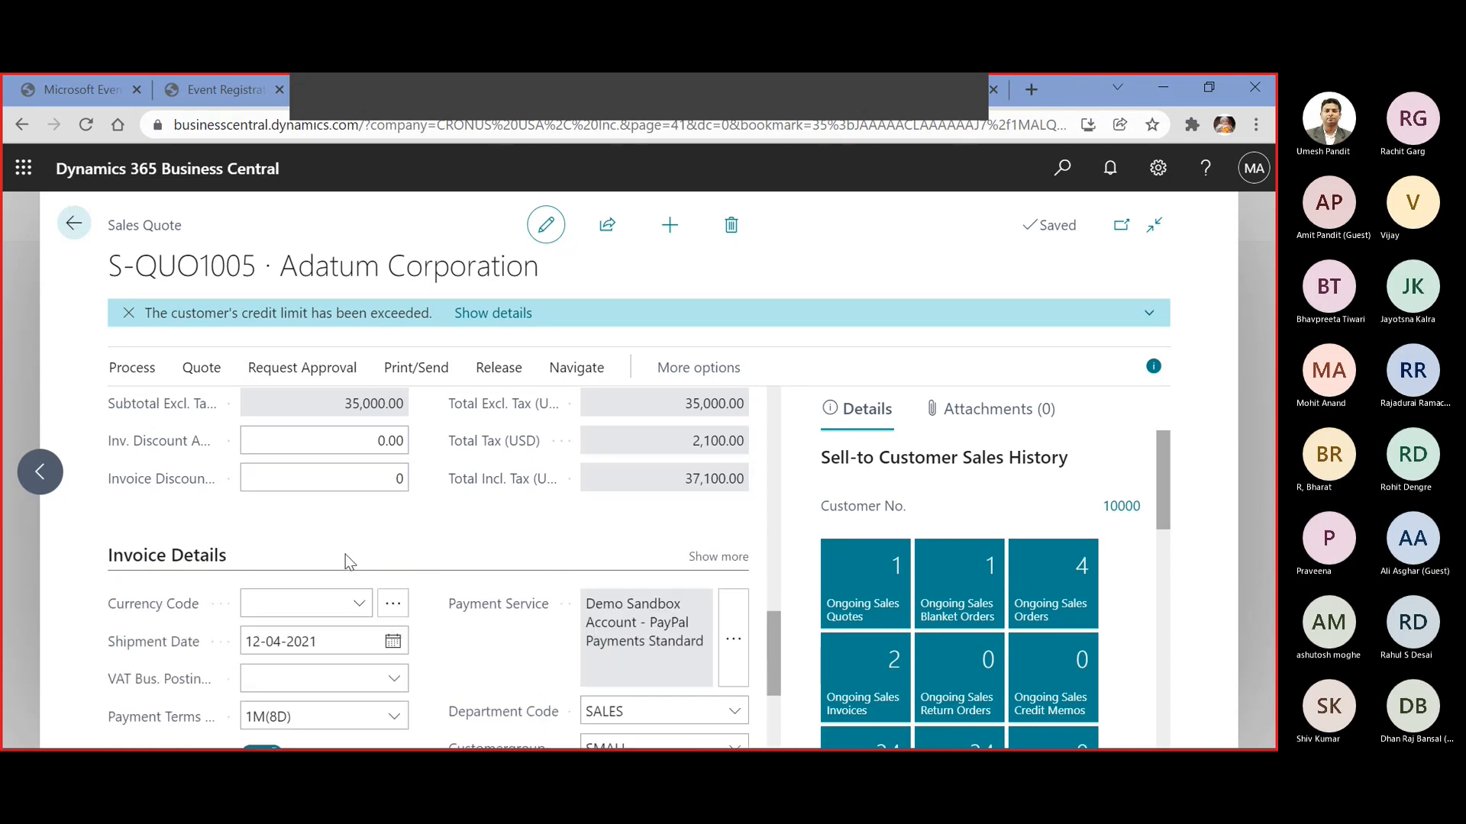
{"action": "scroll", "coordinate": [345, 556], "scroll_direction": "down", "scroll_amount": 1}
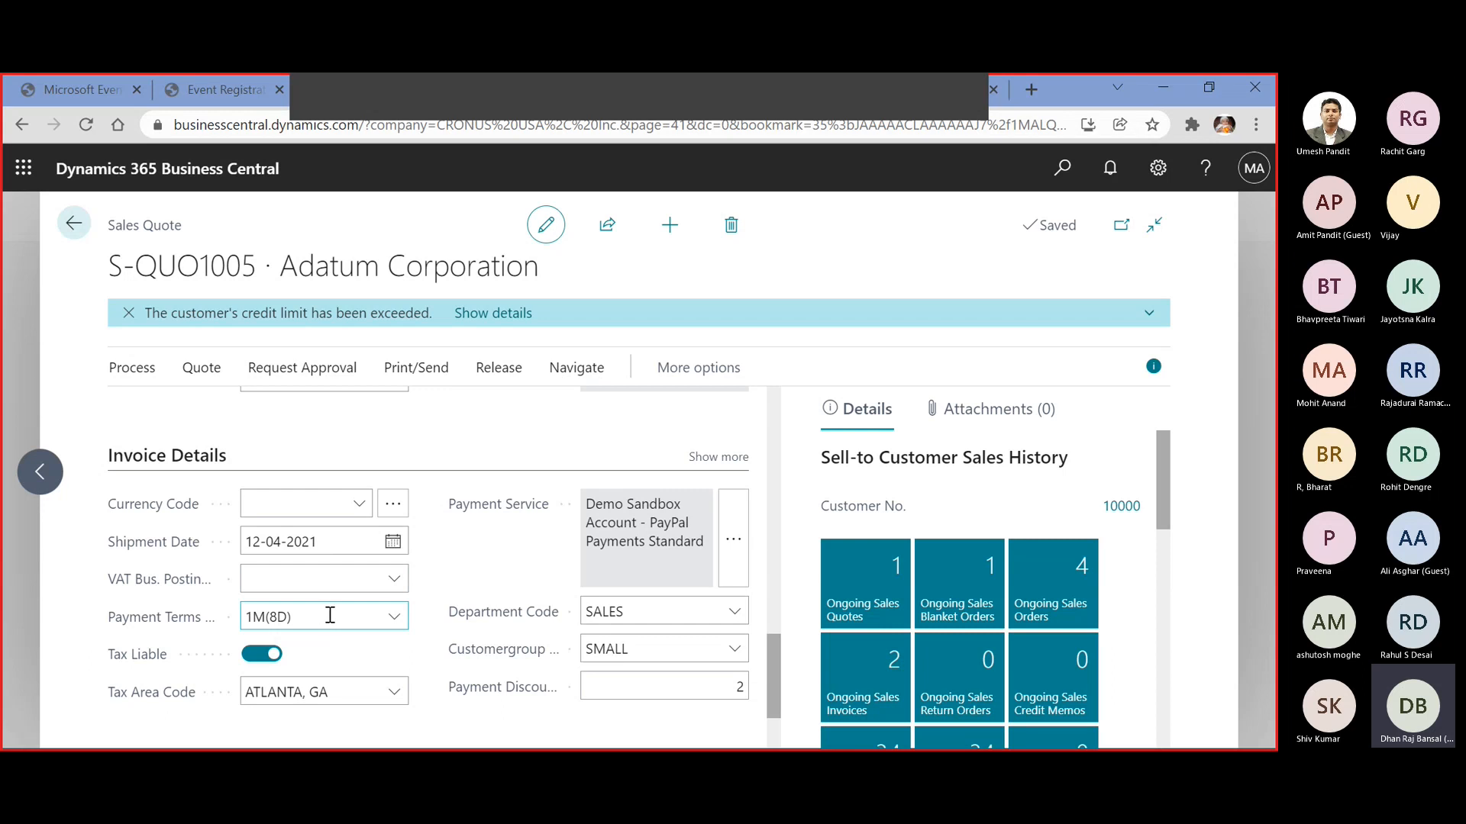
{"action": "scroll", "coordinate": [338, 613], "scroll_direction": "down", "scroll_amount": 2}
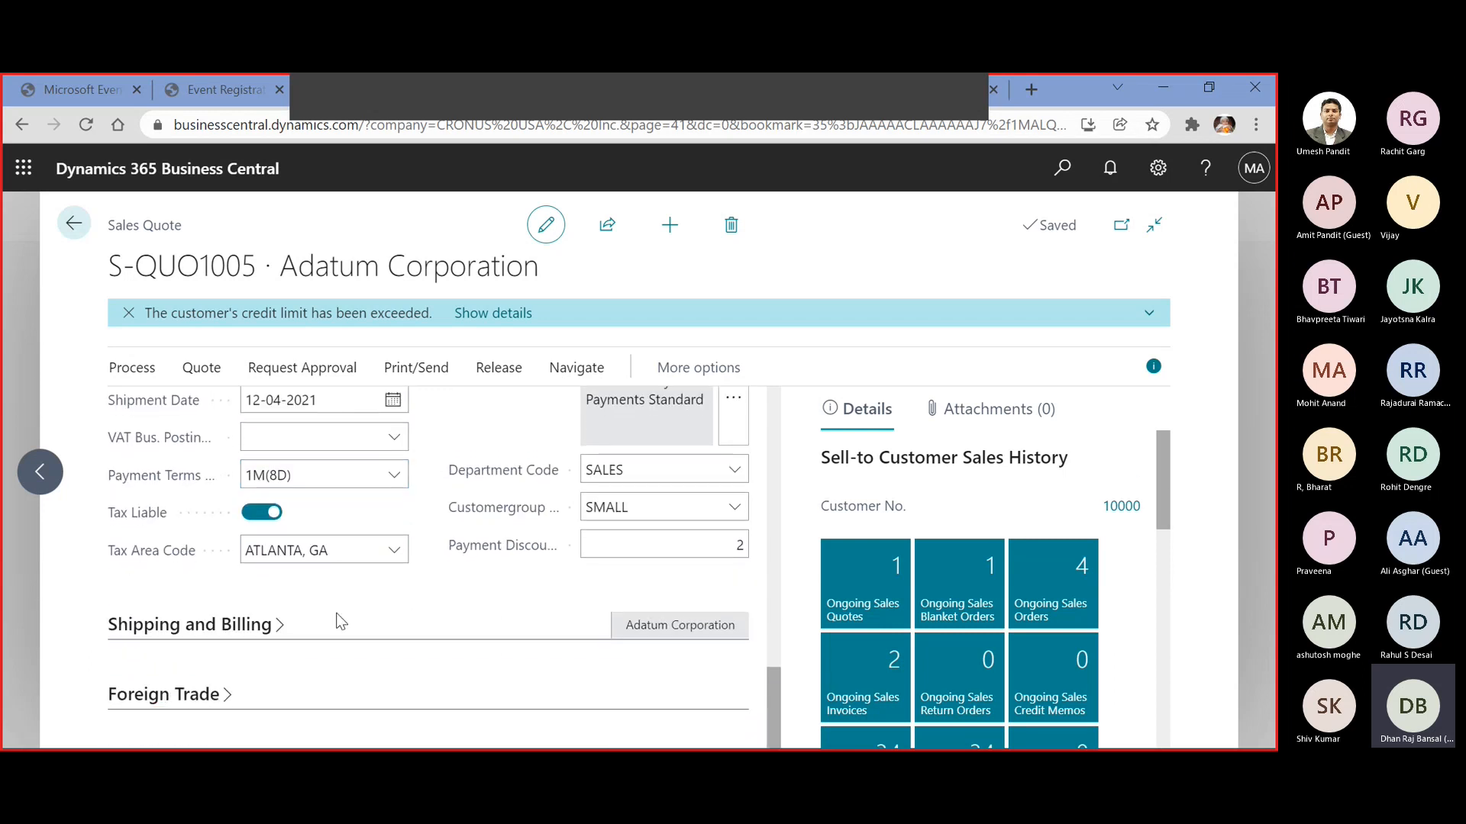
{"action": "scroll", "coordinate": [337, 618], "scroll_direction": "up", "scroll_amount": 5}
{"action": "scroll", "coordinate": [333, 622], "scroll_direction": "down", "scroll_amount": 2}
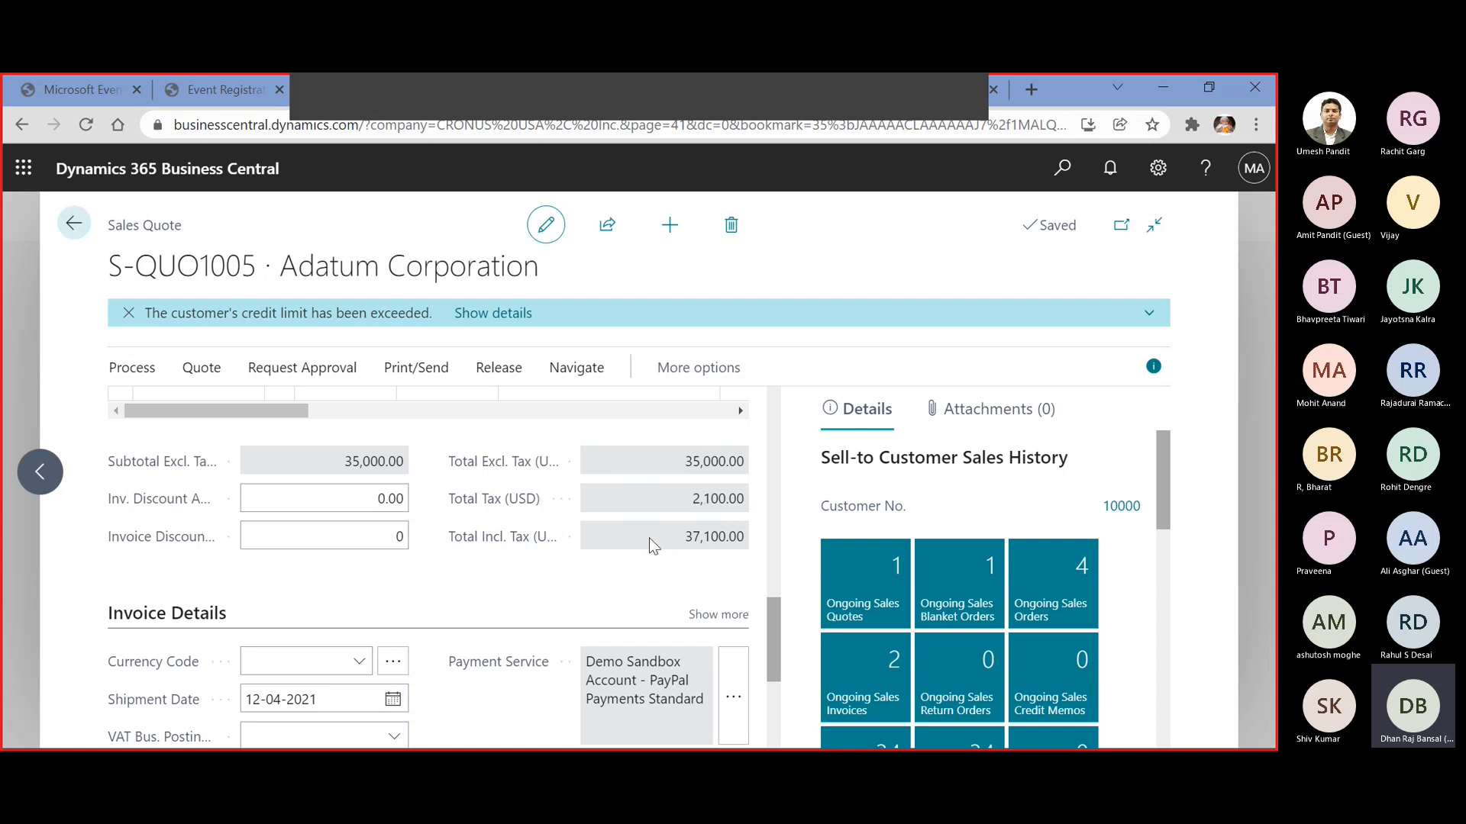
{"action": "scroll", "coordinate": [651, 534], "scroll_direction": "up", "scroll_amount": 5}
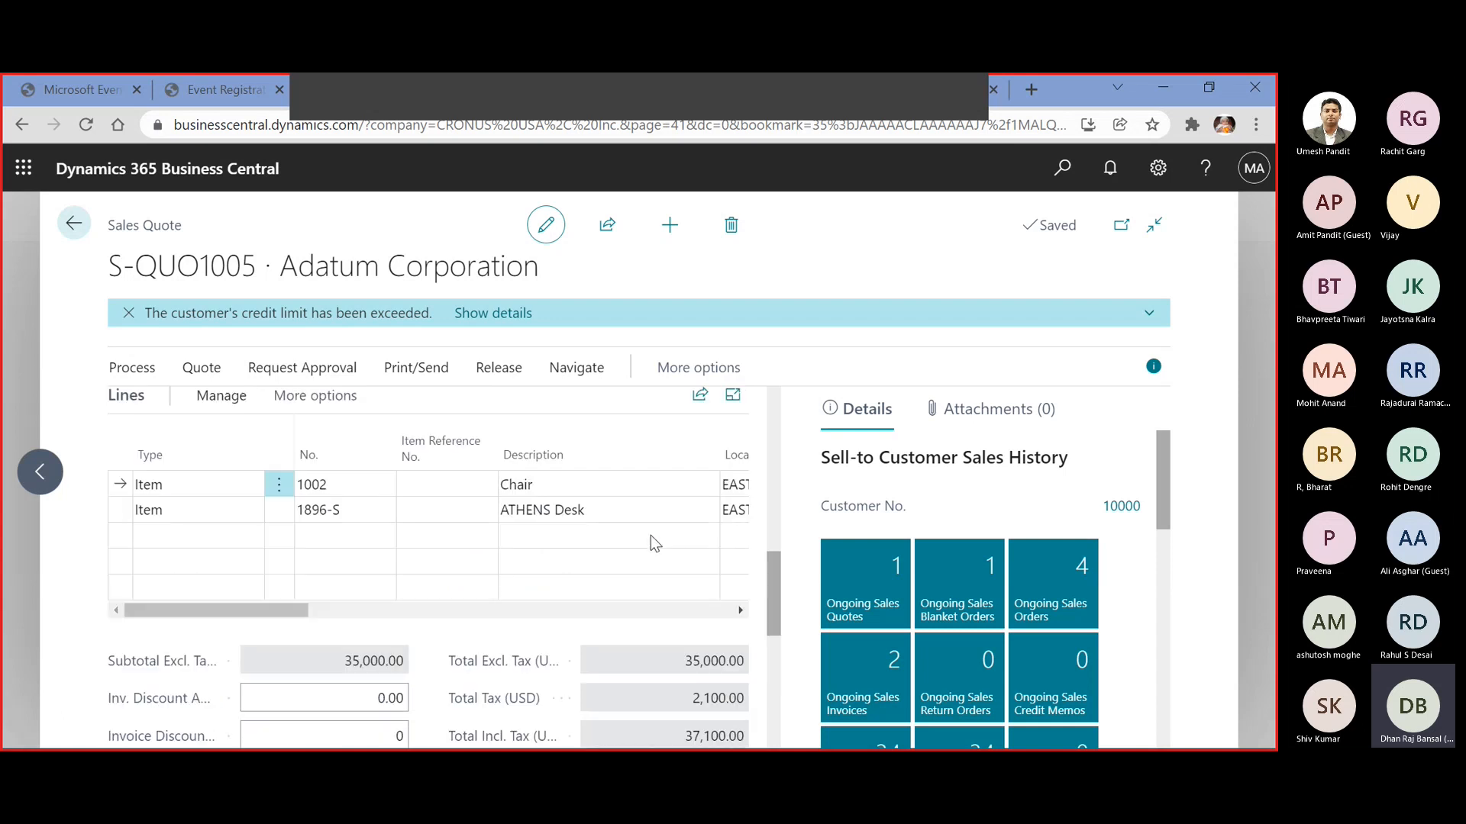
Preview the printed Sales Quote, zoom in to examine the document, and close the preview without printing
{"action": "left_click", "coordinate": [203, 369]}
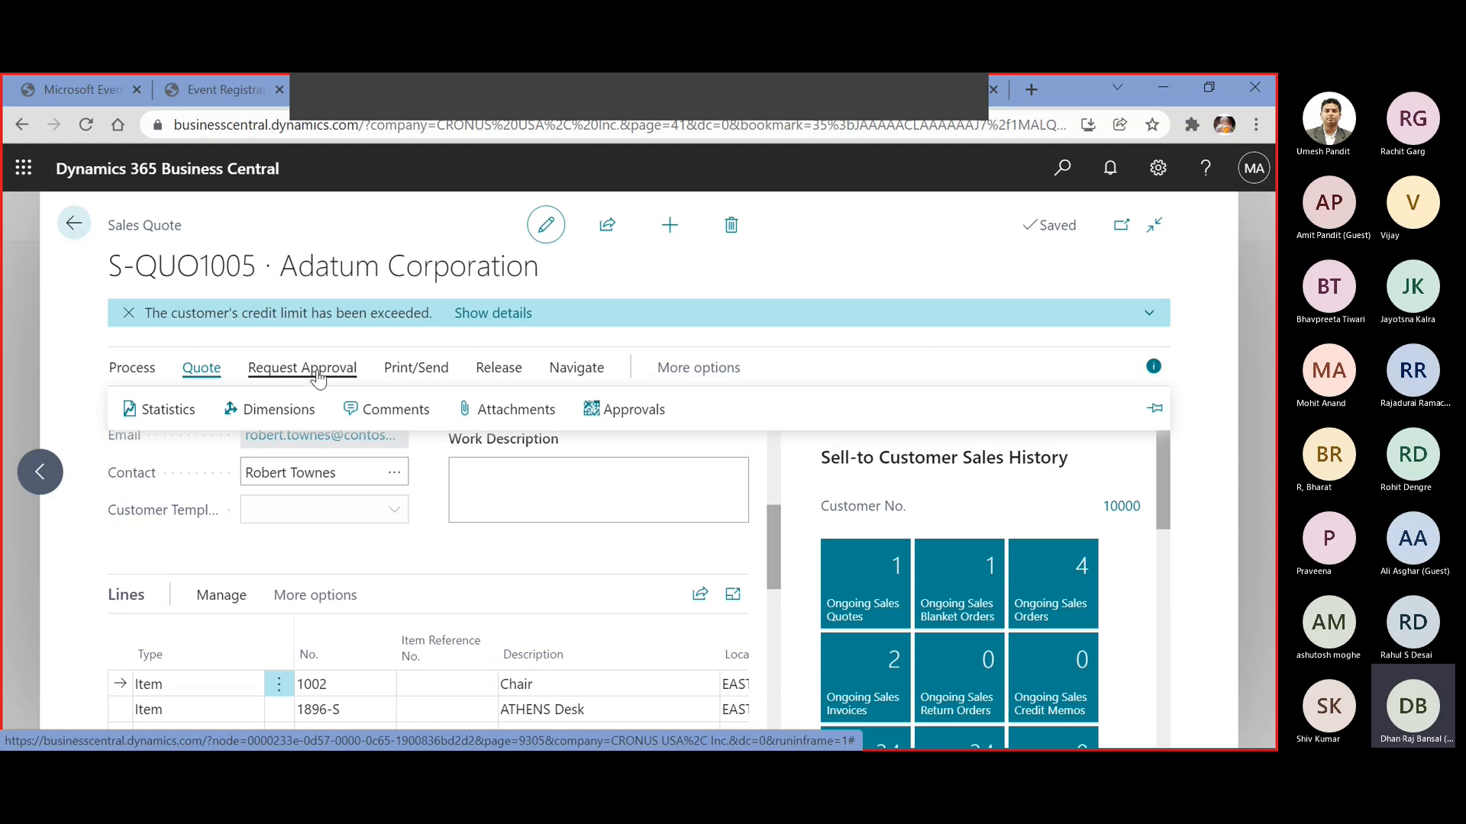
{"action": "left_click", "coordinate": [389, 371]}
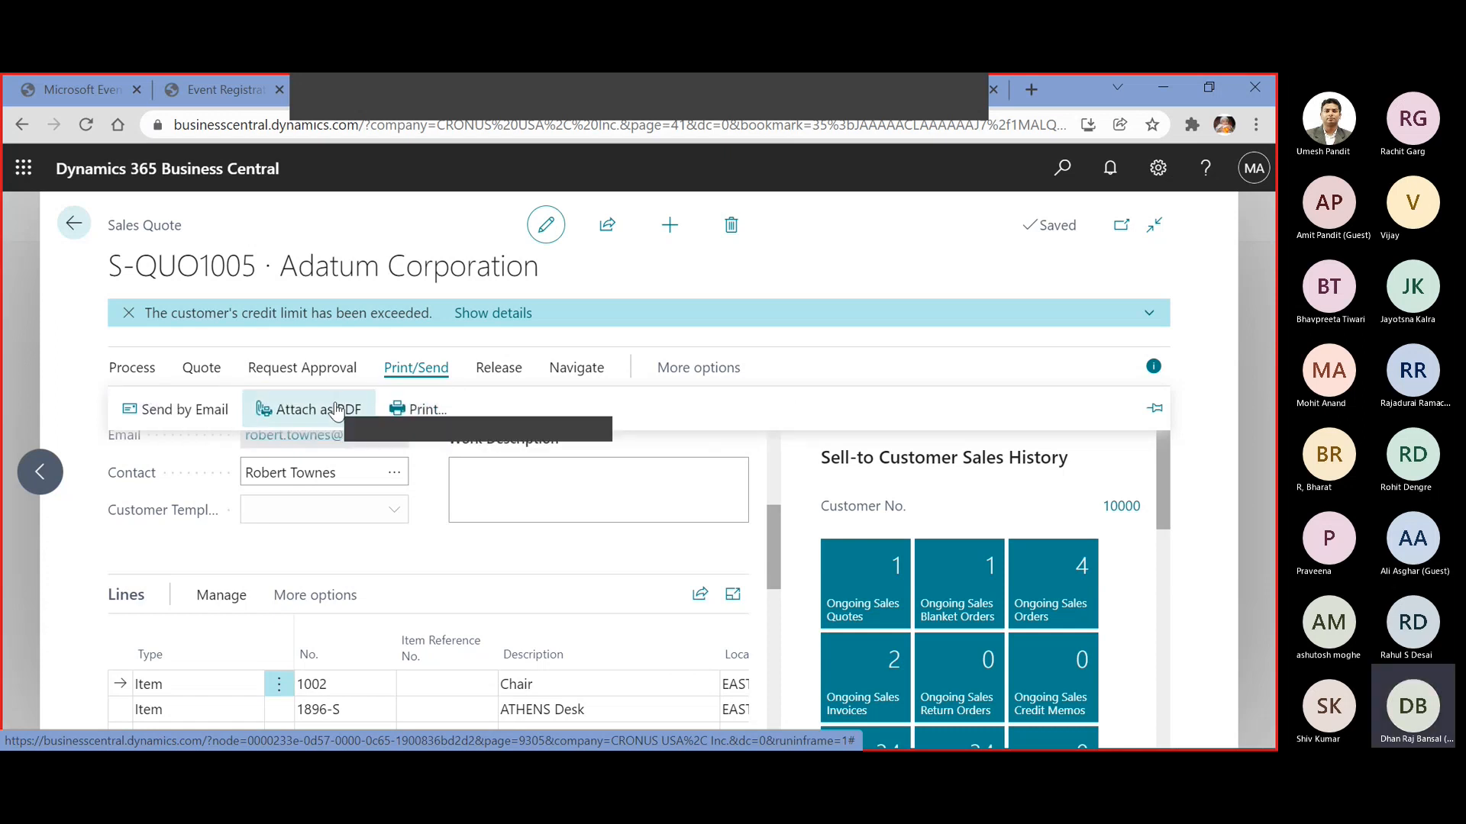
{"action": "left_click", "coordinate": [420, 407]}
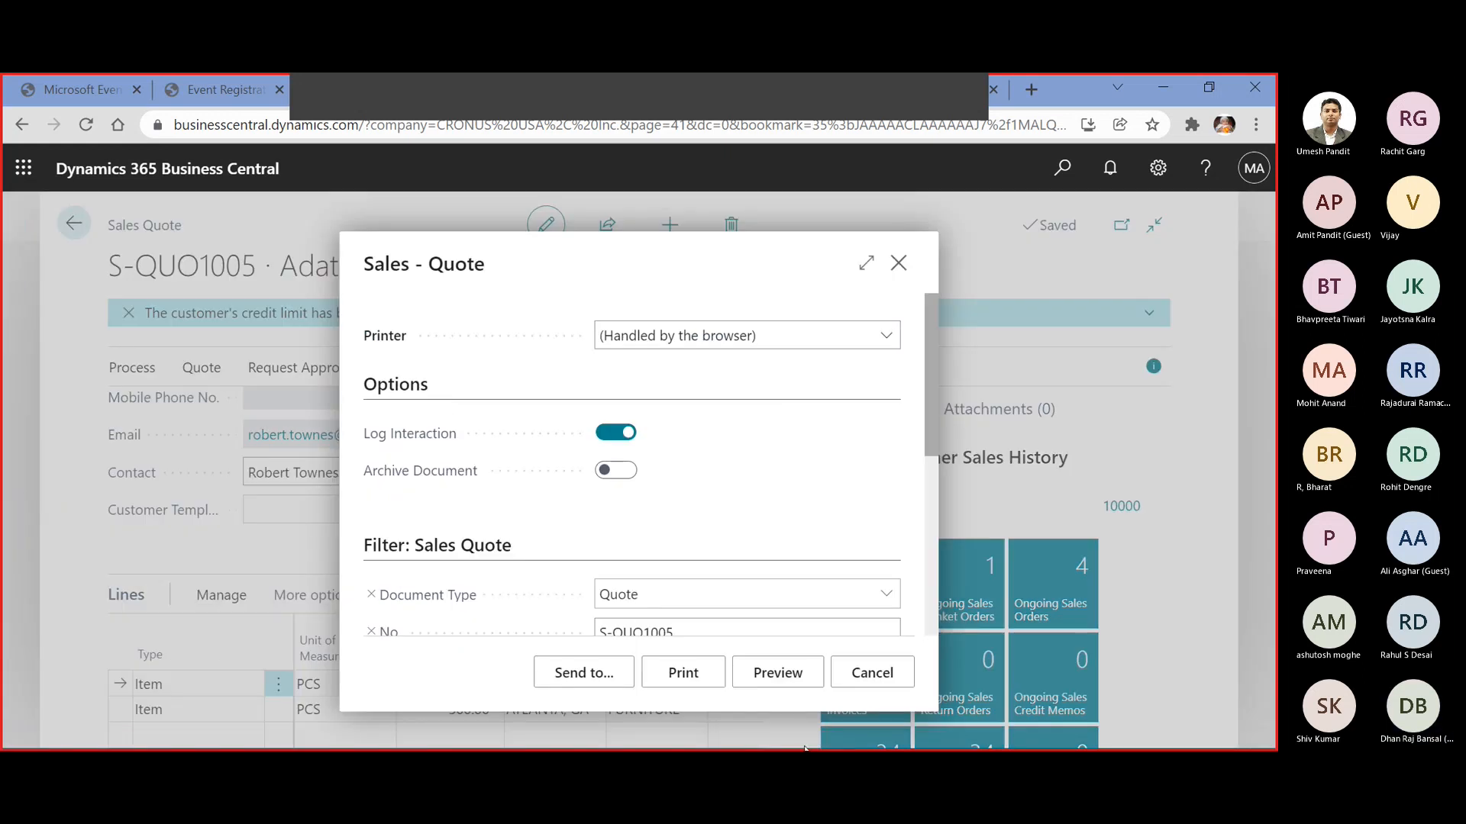
{"action": "left_click", "coordinate": [770, 672]}
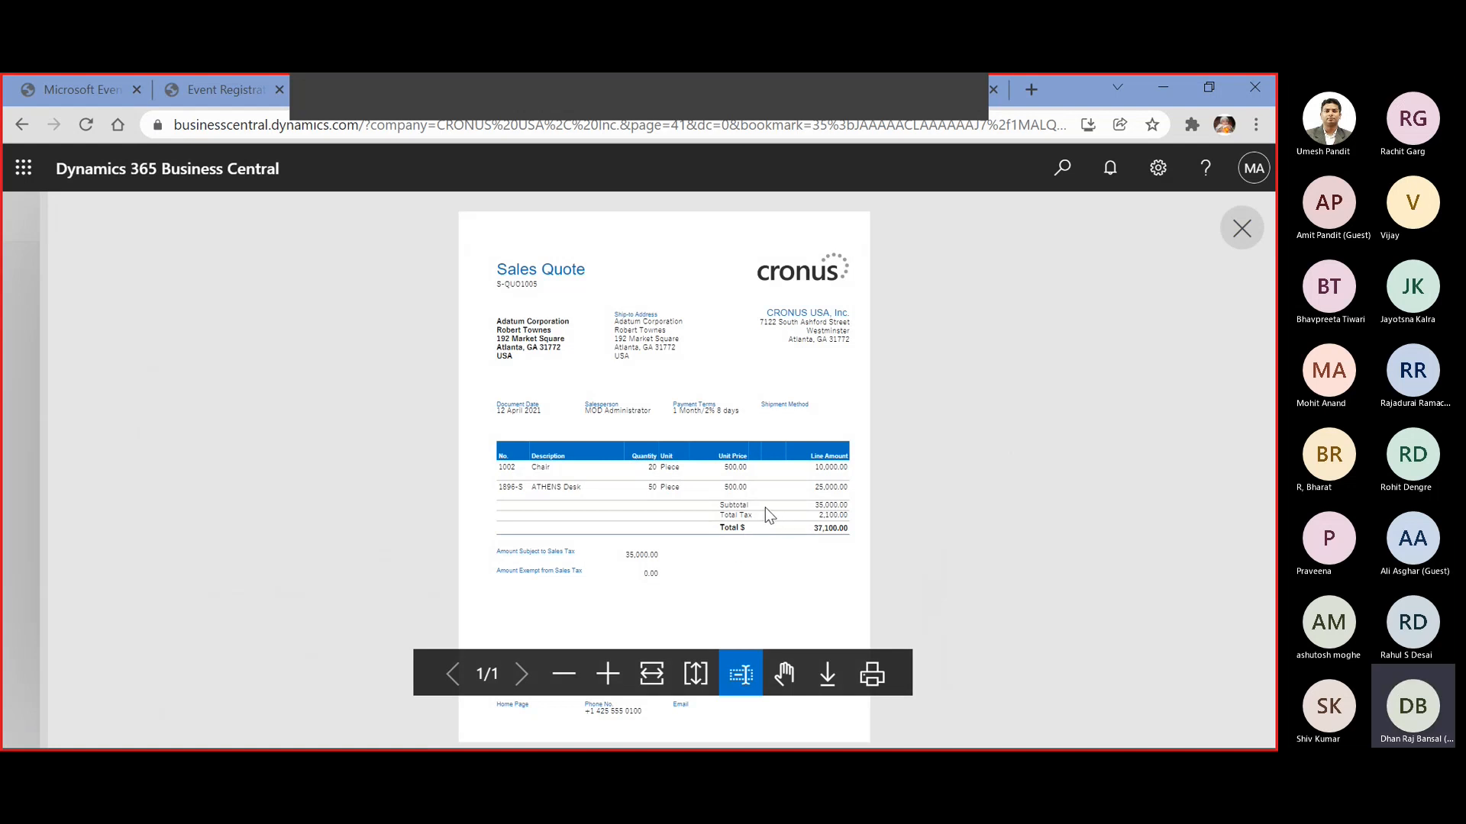
{"action": "left_click", "coordinate": [608, 674]}
{"action": "scroll", "coordinate": [649, 584], "scroll_direction": "down", "scroll_amount": 4}
{"action": "scroll", "coordinate": [645, 586], "scroll_direction": "up", "scroll_amount": 10}
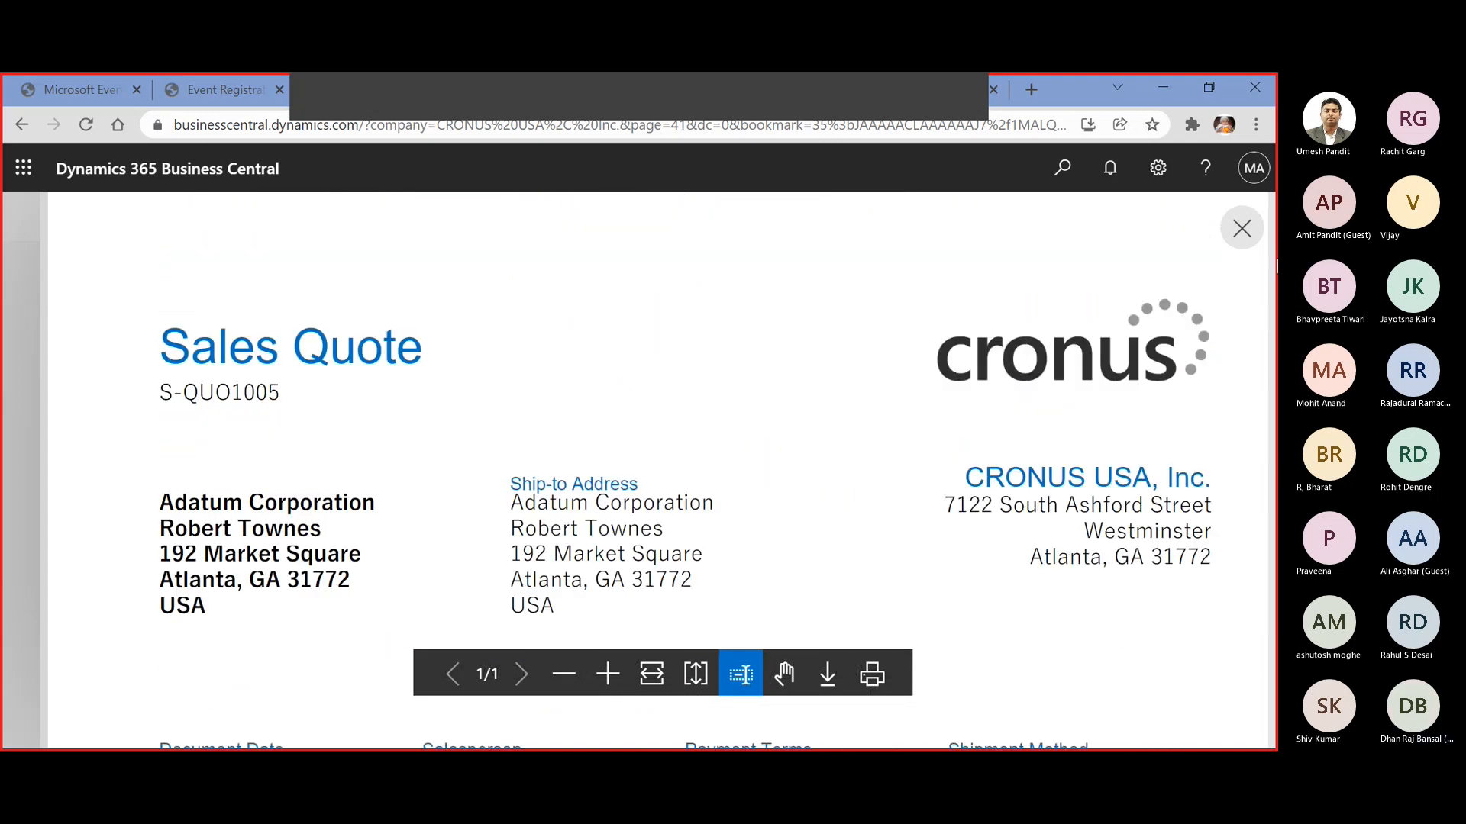
{"action": "left_click", "coordinate": [1242, 229]}
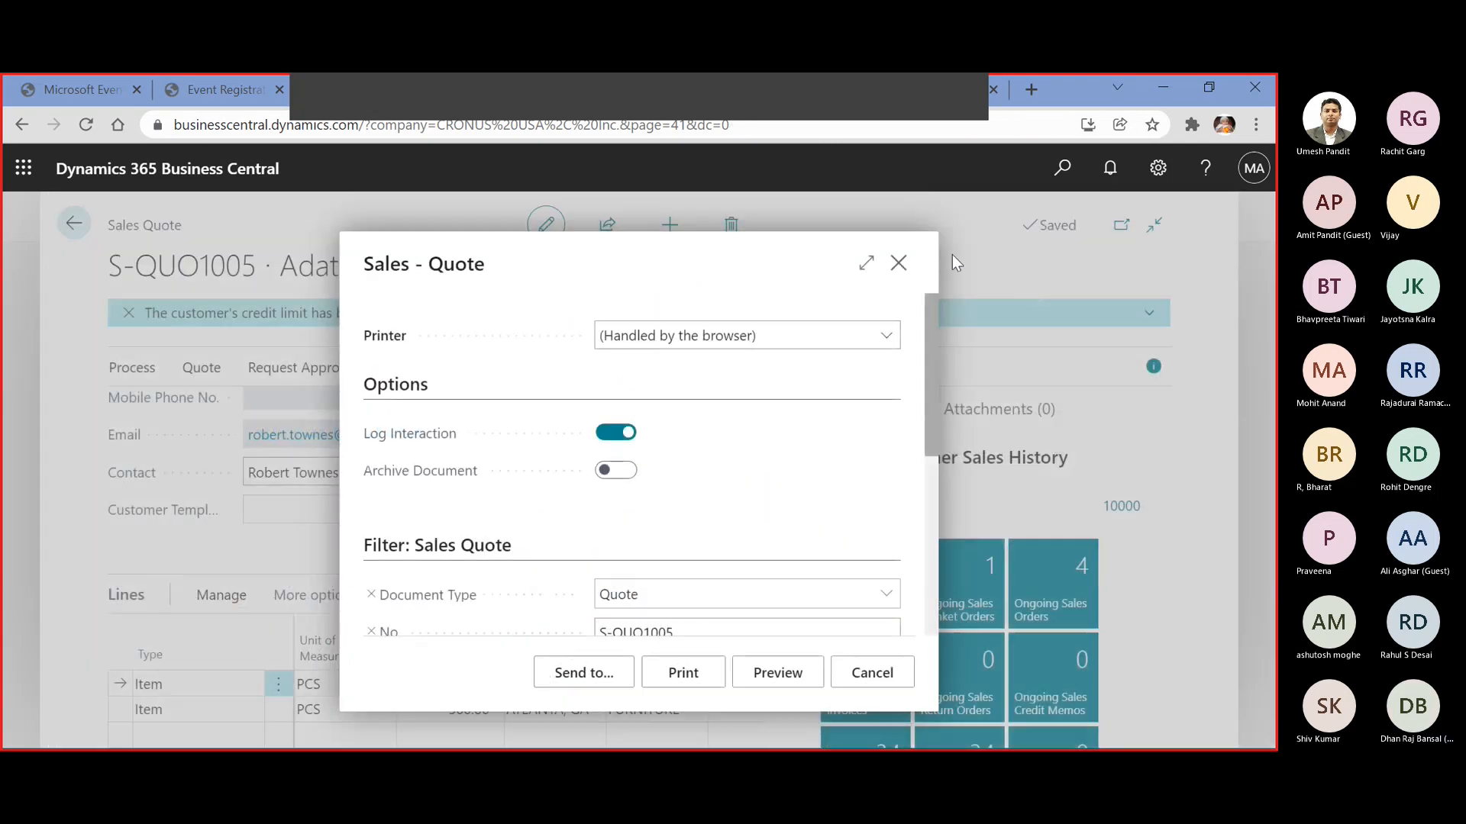
{"action": "left_click", "coordinate": [869, 671]}
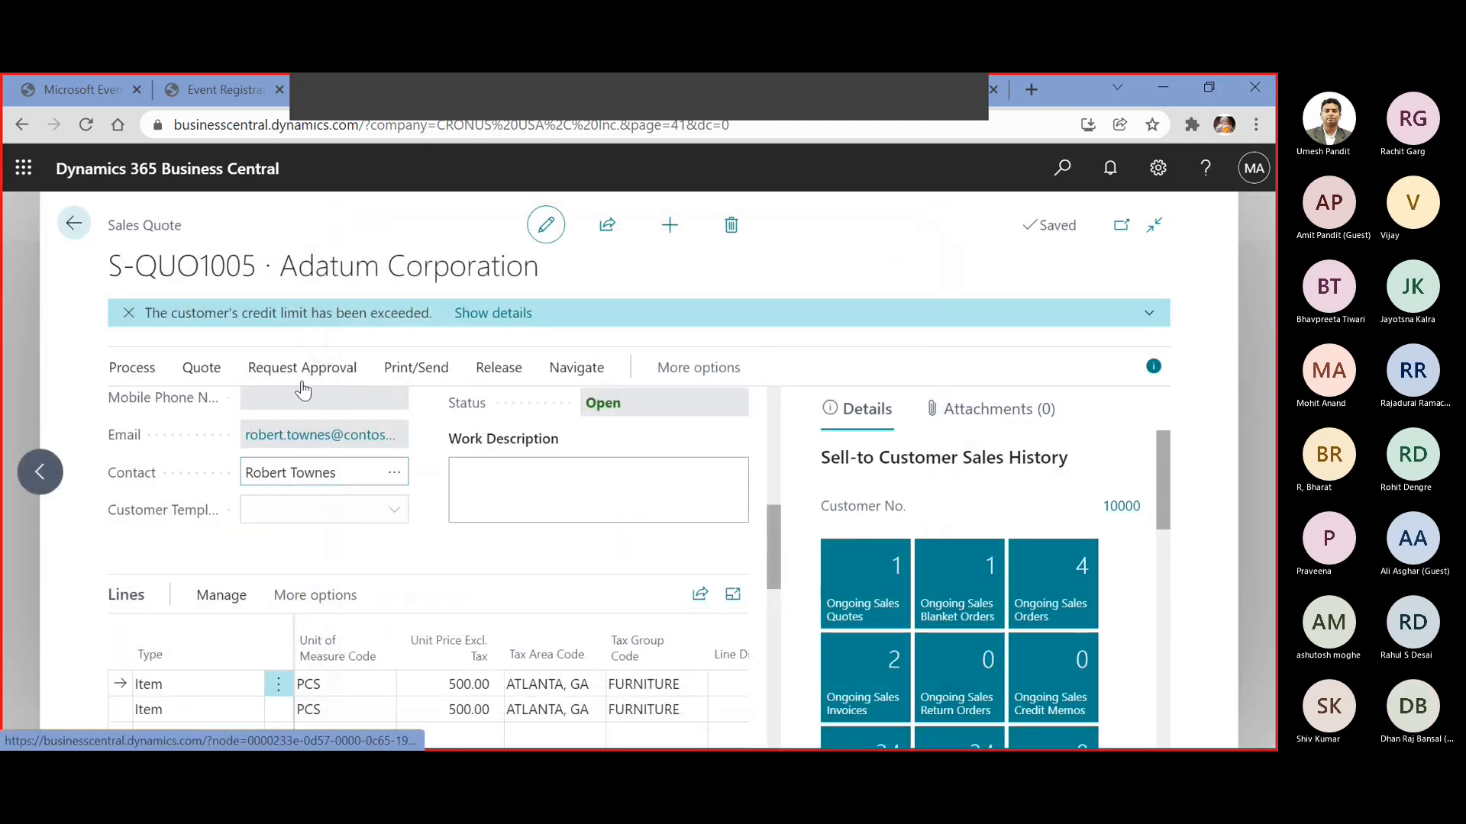
Convert the Adatum Corporation quote to a sales order, open the new order, and dismiss the sales order introduction tip
{"action": "left_click", "coordinate": [136, 371]}
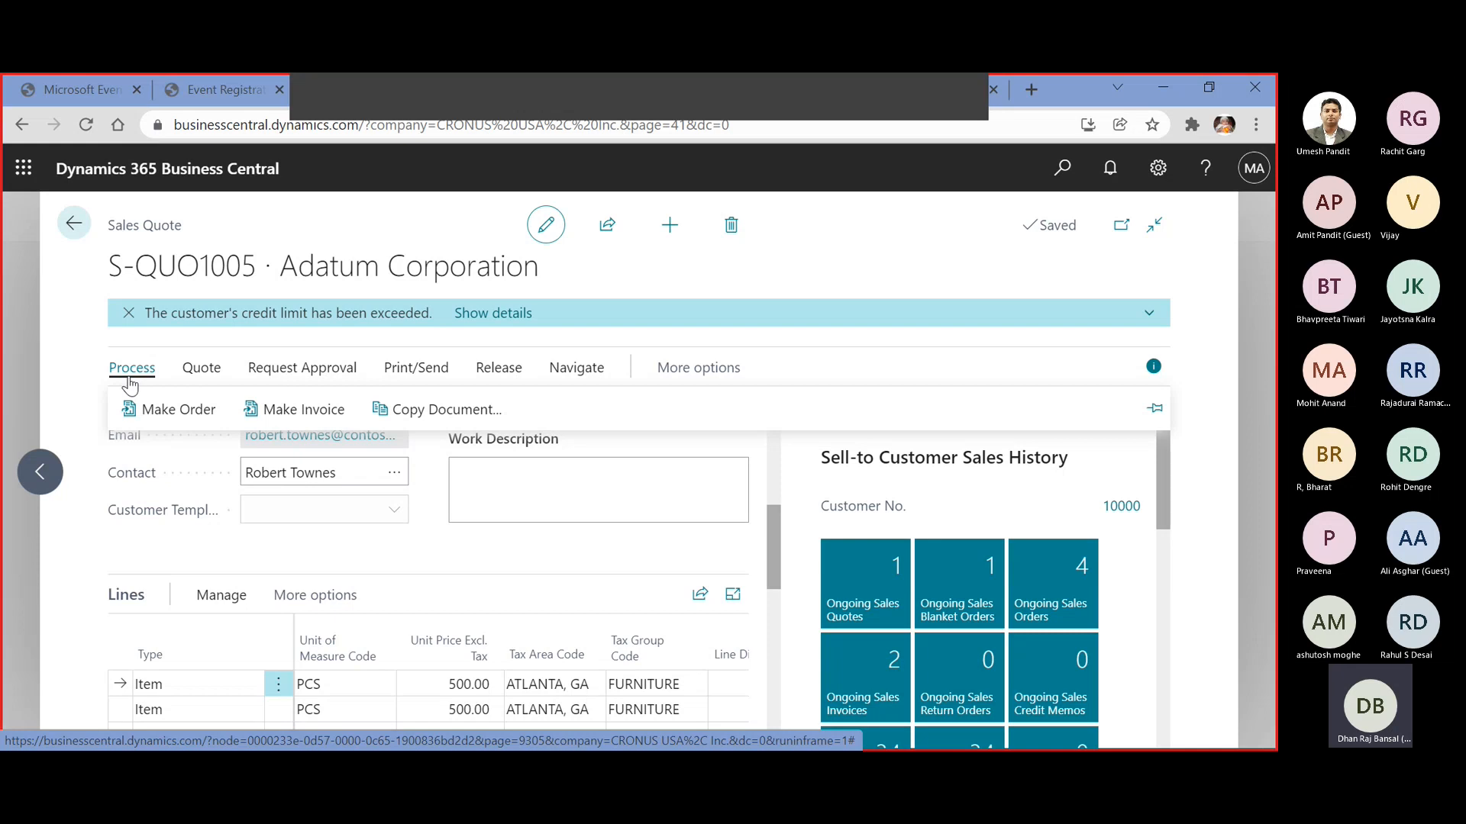
{"action": "left_click", "coordinate": [174, 410]}
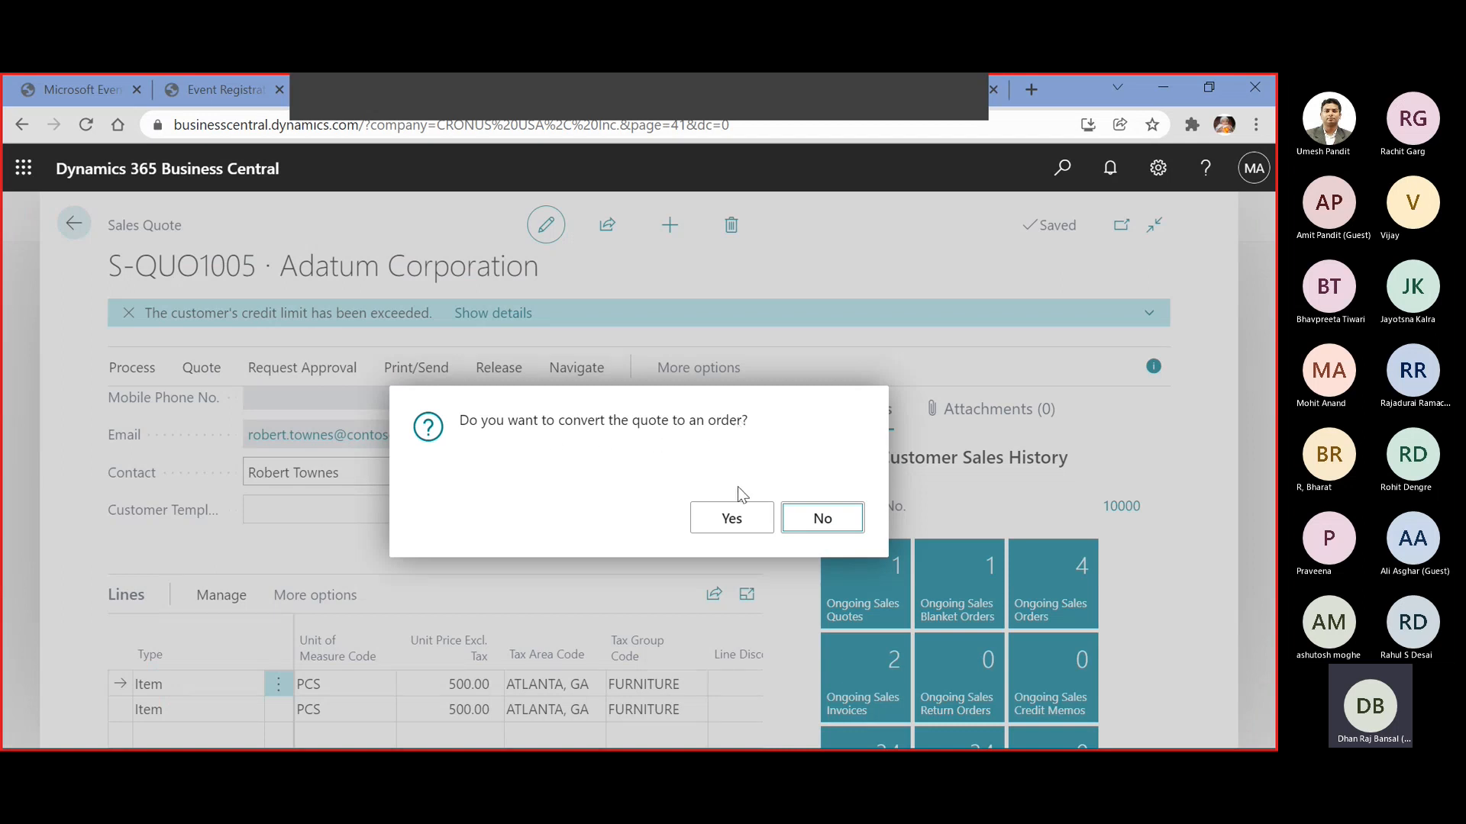
{"action": "left_click", "coordinate": [746, 526]}
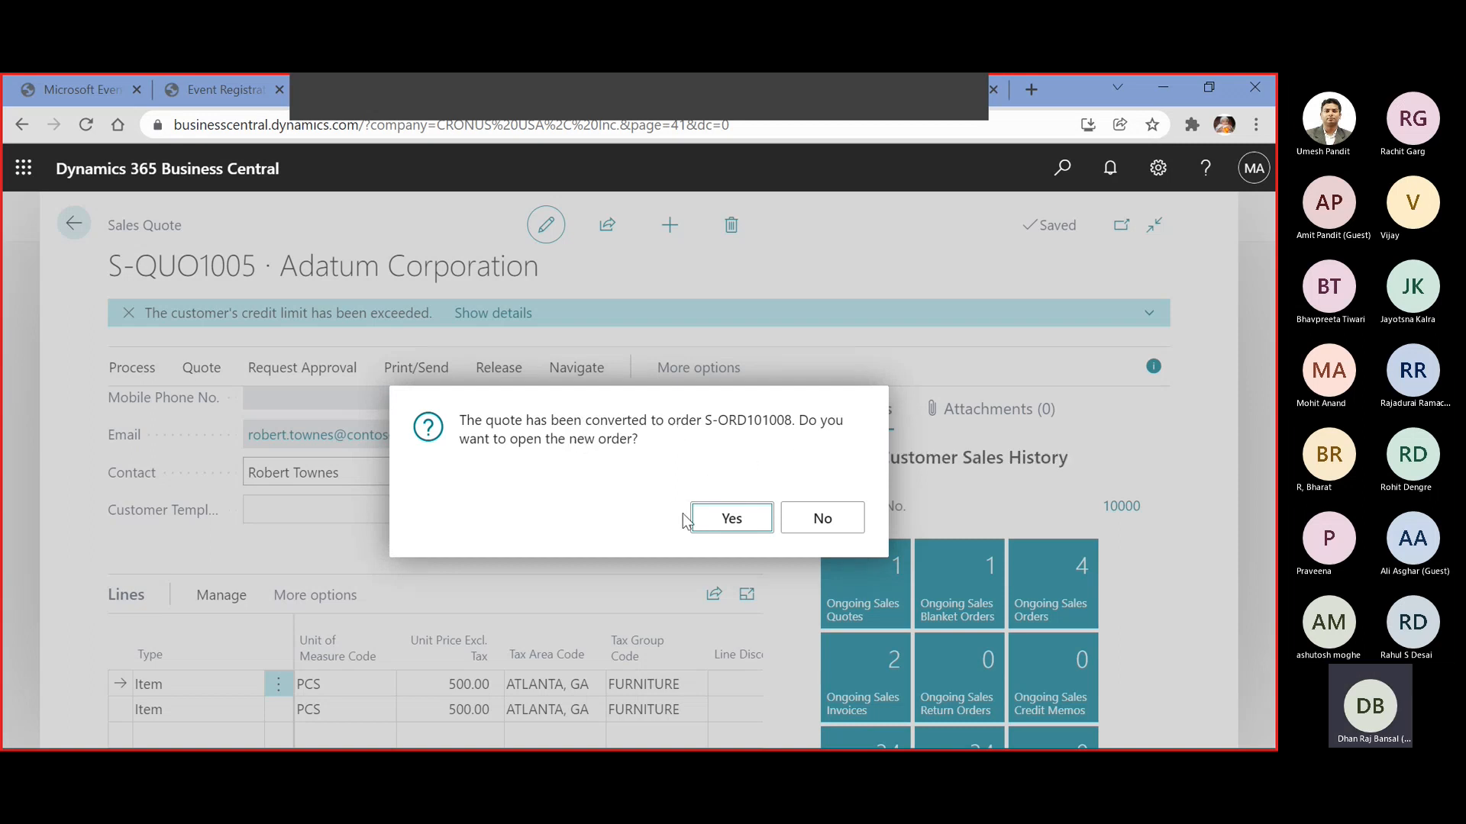
{"action": "left_click", "coordinate": [729, 519]}
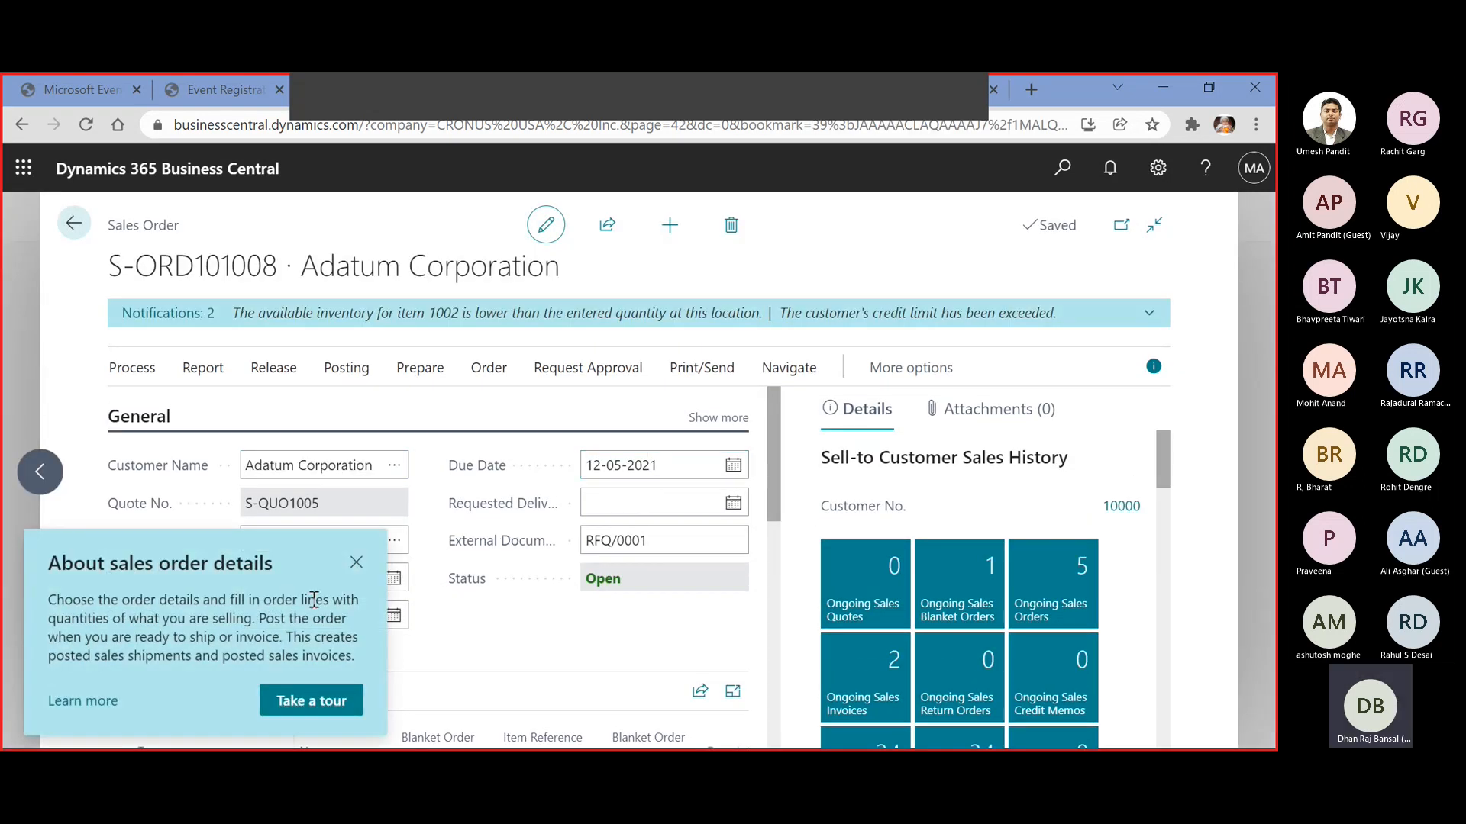
{"action": "left_click", "coordinate": [358, 569]}
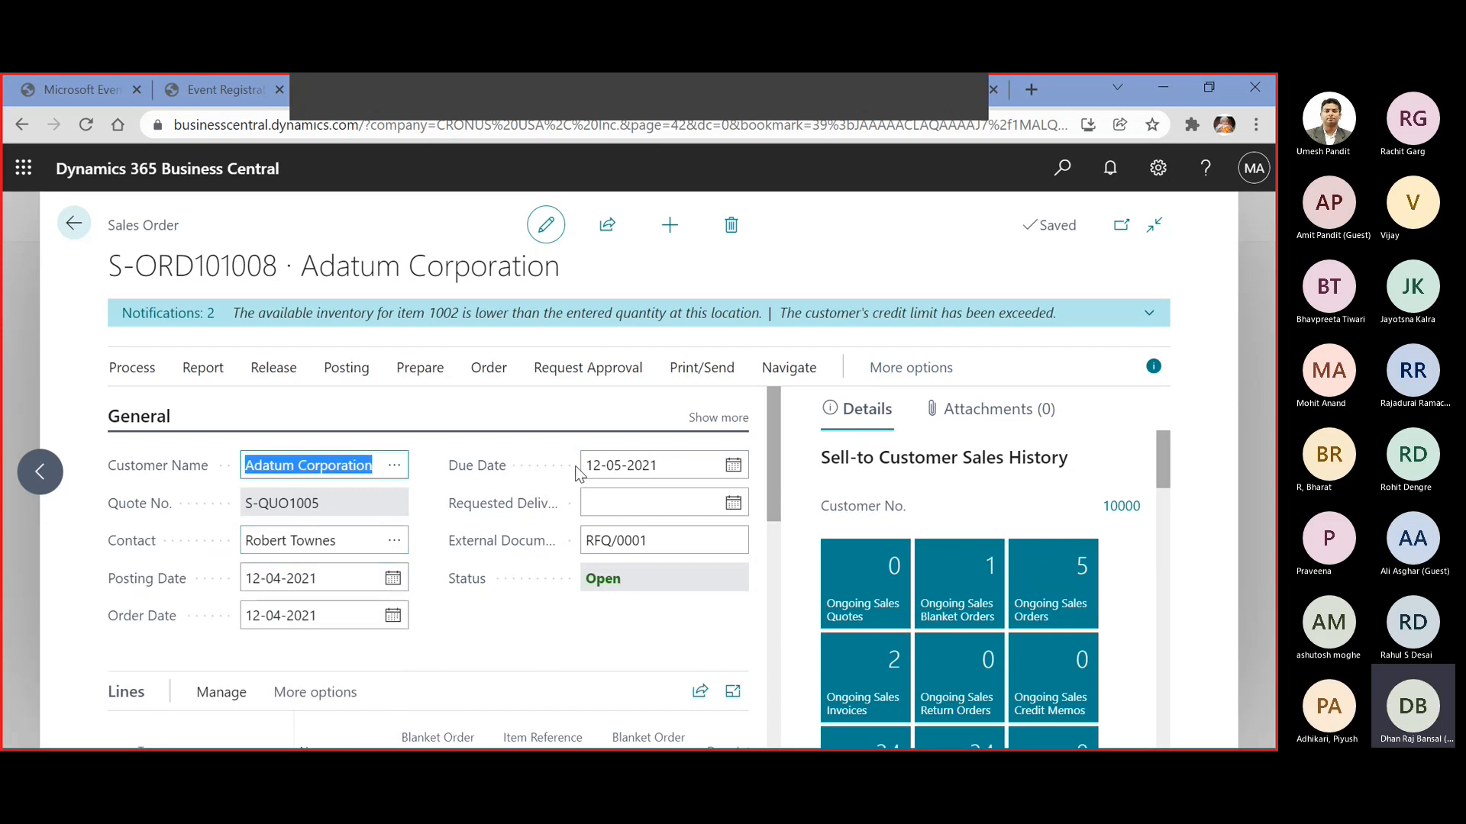
Show all General fields of the sales order and review its dates, sell-to details and external document number
{"action": "left_click", "coordinate": [723, 420]}
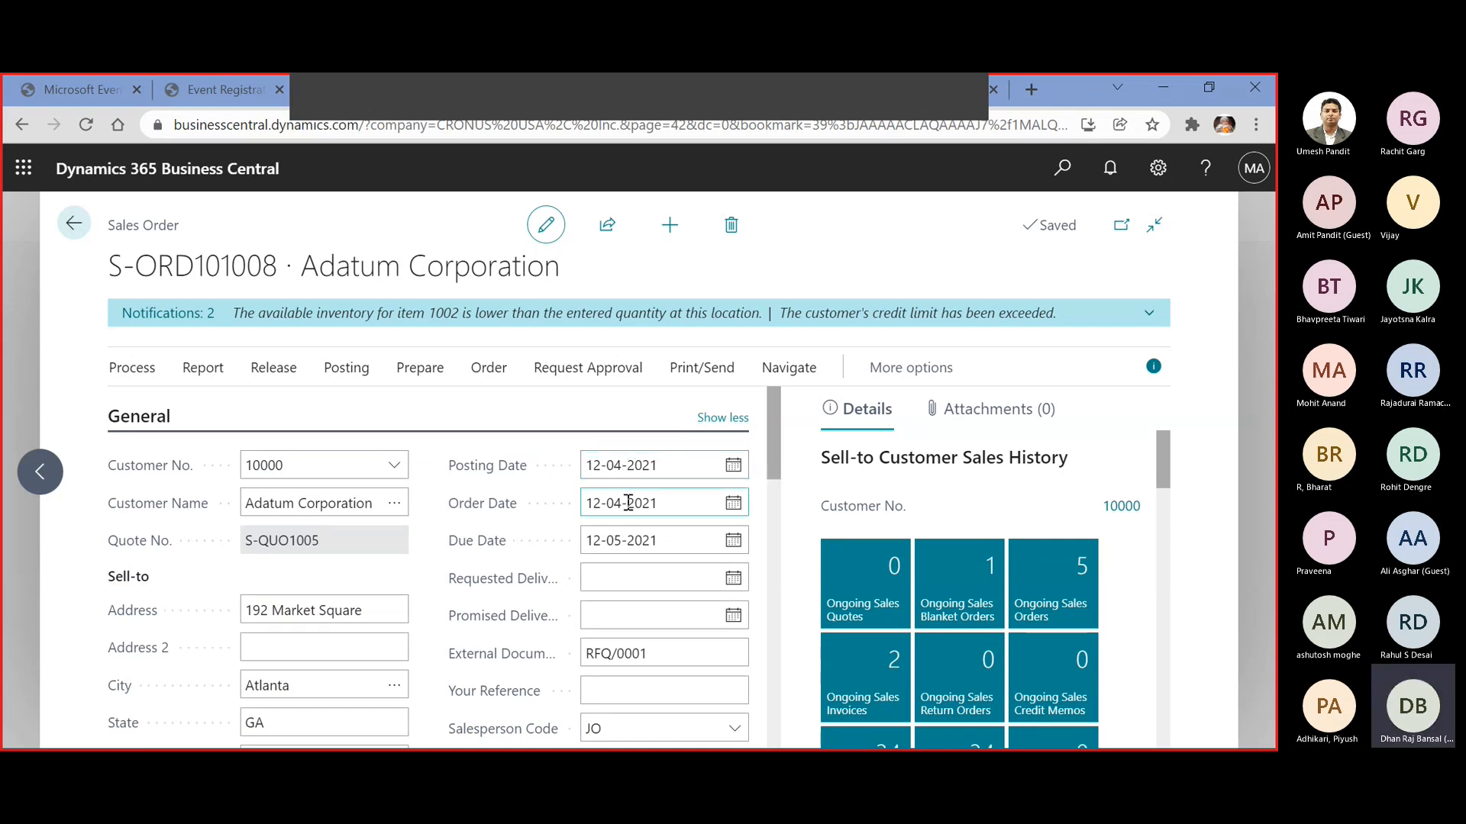
{"action": "scroll", "coordinate": [605, 540], "scroll_direction": "down", "scroll_amount": 5}
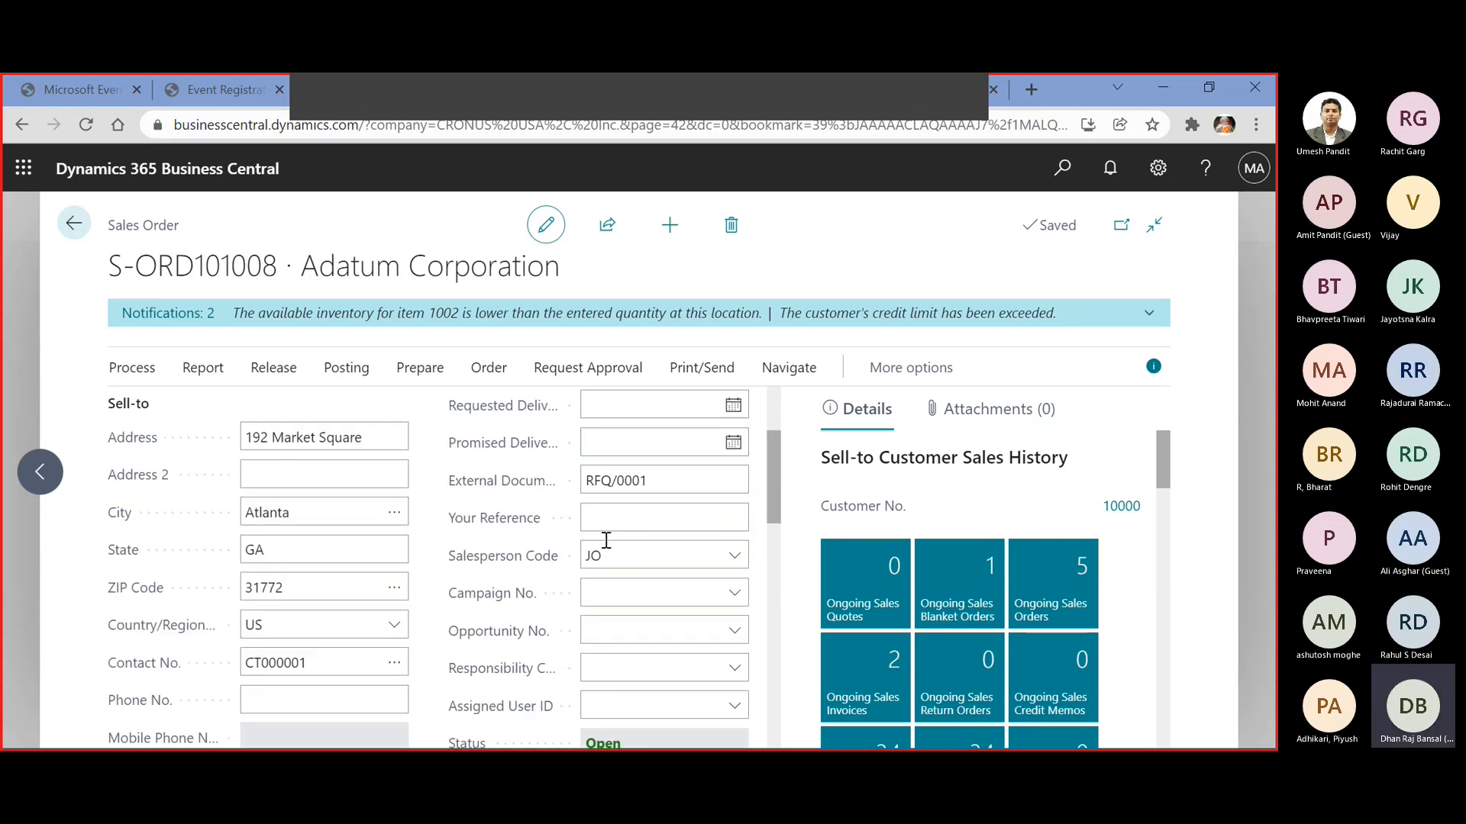
{"action": "scroll", "coordinate": [603, 539], "scroll_direction": "up", "scroll_amount": 4}
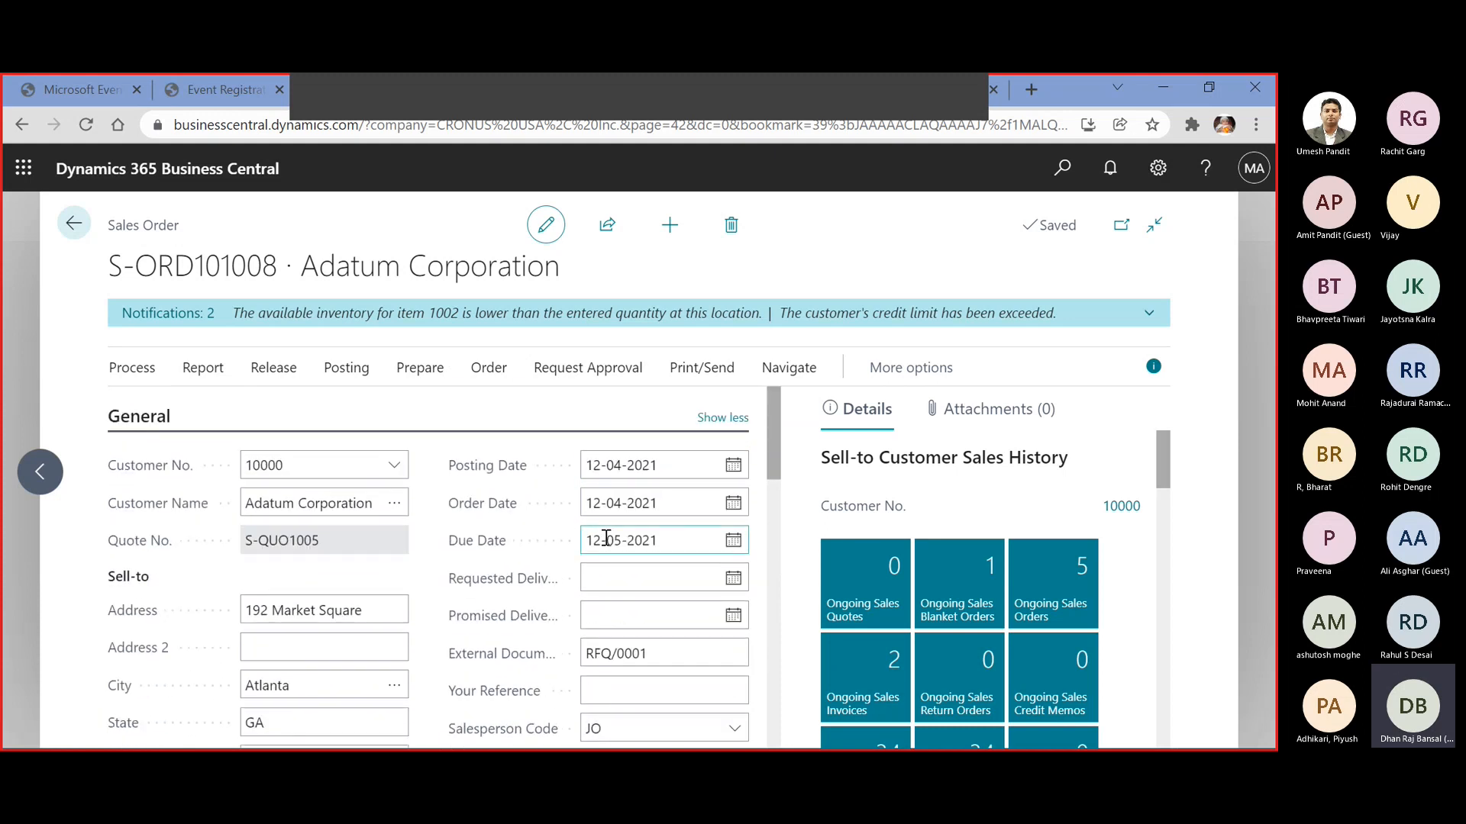
Expand the order's Invoice Details and examine its payment terms, tax settings and payment service
{"action": "scroll", "coordinate": [667, 544], "scroll_direction": "down", "scroll_amount": 5}
{"action": "scroll", "coordinate": [668, 550], "scroll_direction": "down", "scroll_amount": 10}
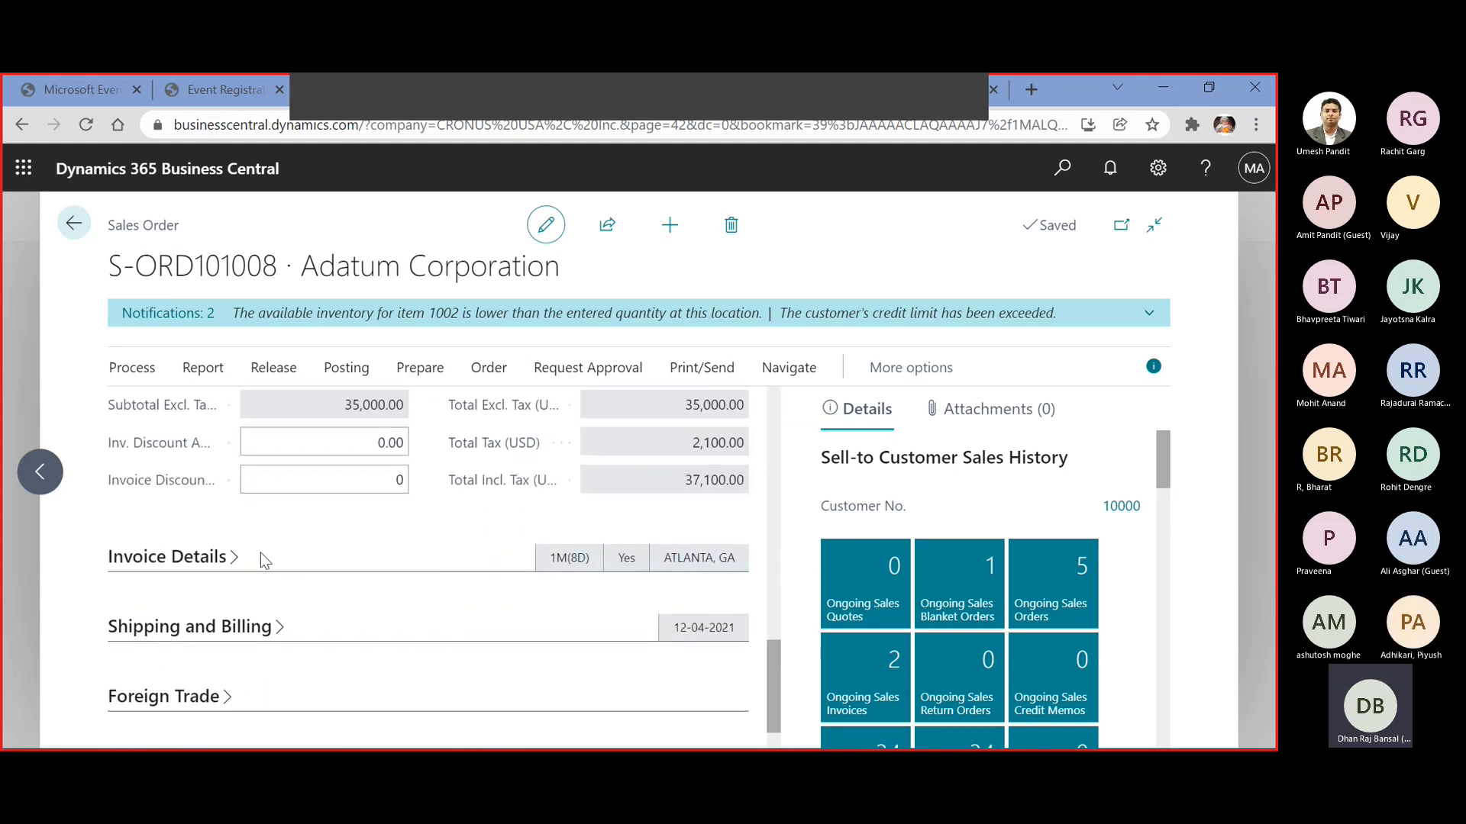
{"action": "left_click", "coordinate": [235, 558]}
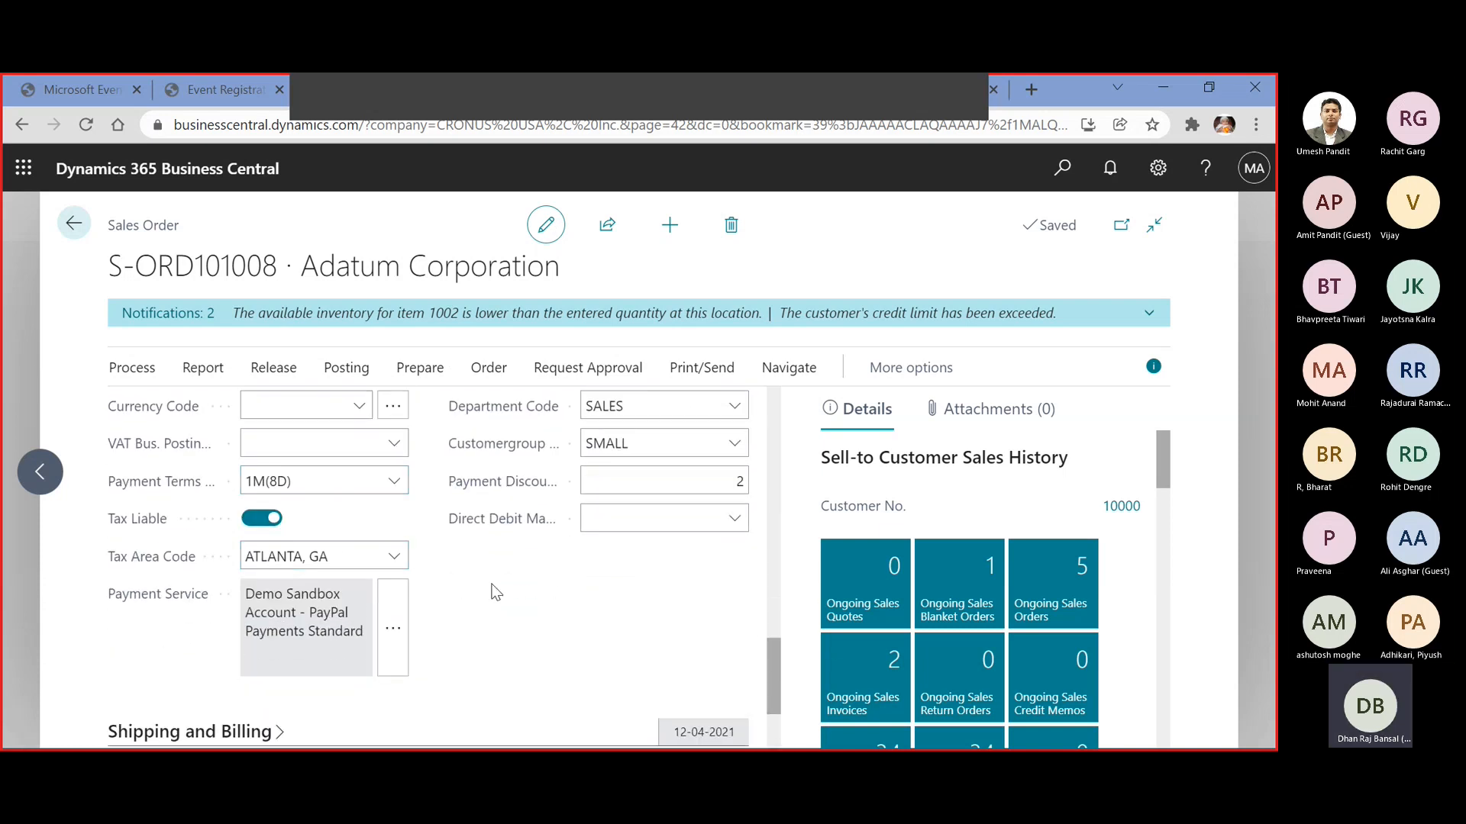
{"action": "scroll", "coordinate": [511, 585], "scroll_direction": "up", "scroll_amount": 1}
{"action": "scroll", "coordinate": [511, 588], "scroll_direction": "down", "scroll_amount": 1}
{"action": "scroll", "coordinate": [511, 595], "scroll_direction": "down", "scroll_amount": 2}
Expand Shipping and Billing with all its fields and review the order's shipment method, shipping advice and bill-to settings
{"action": "left_click", "coordinate": [278, 562]}
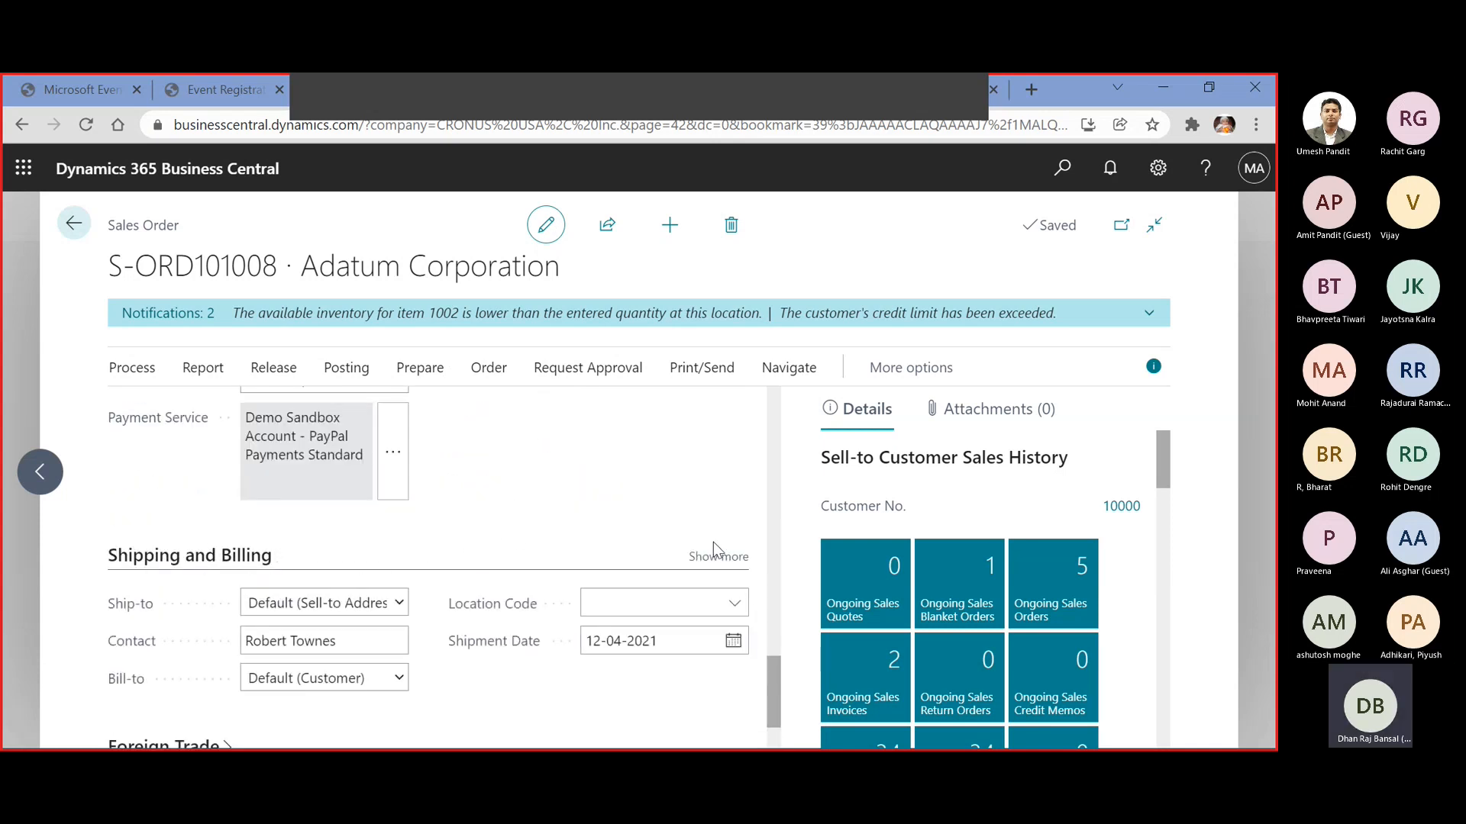
{"action": "left_click", "coordinate": [710, 561]}
{"action": "scroll", "coordinate": [708, 563], "scroll_direction": "down", "scroll_amount": 3}
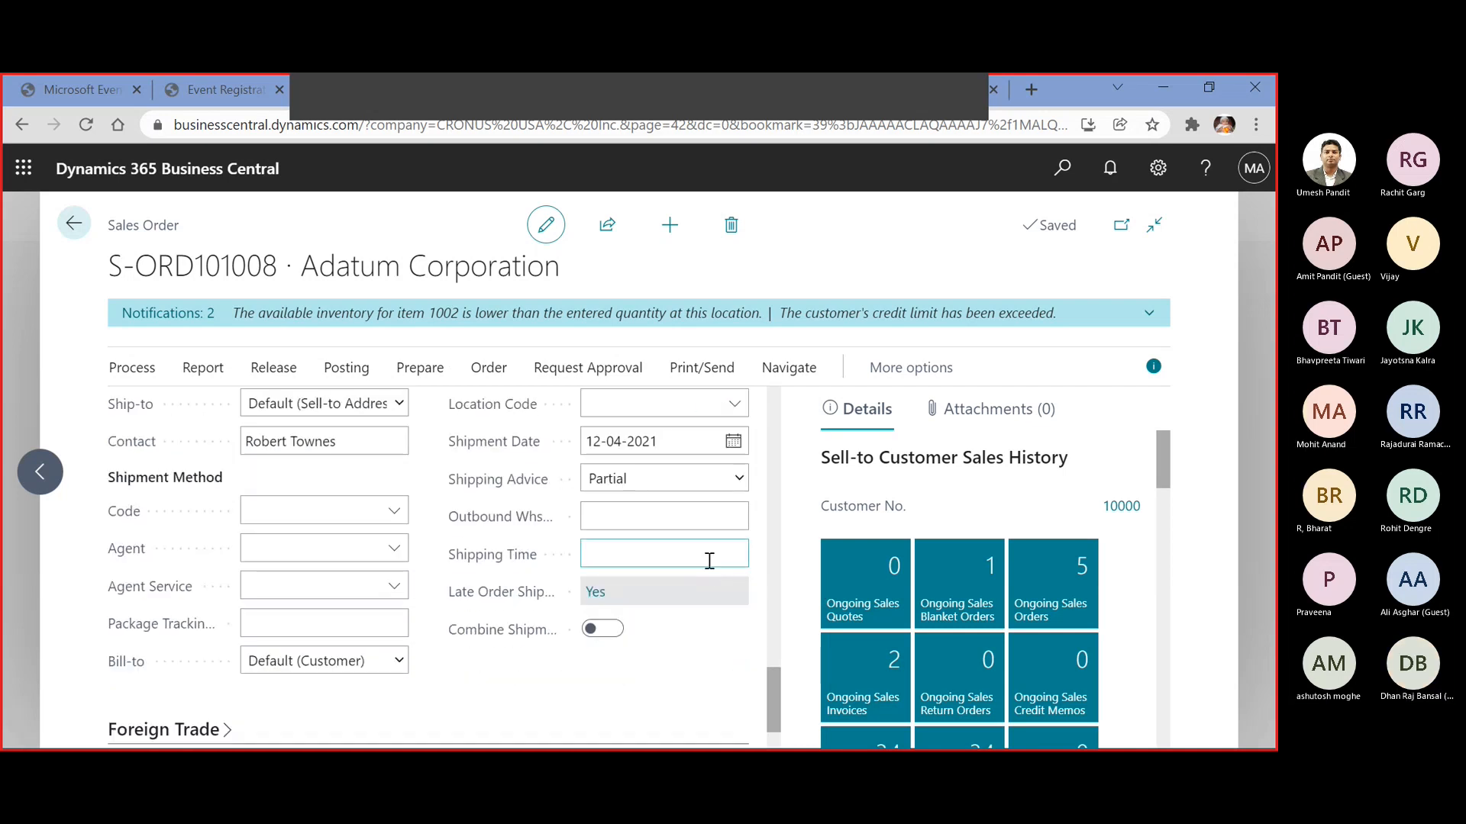
{"action": "scroll", "coordinate": [709, 561], "scroll_direction": "down", "scroll_amount": 2}
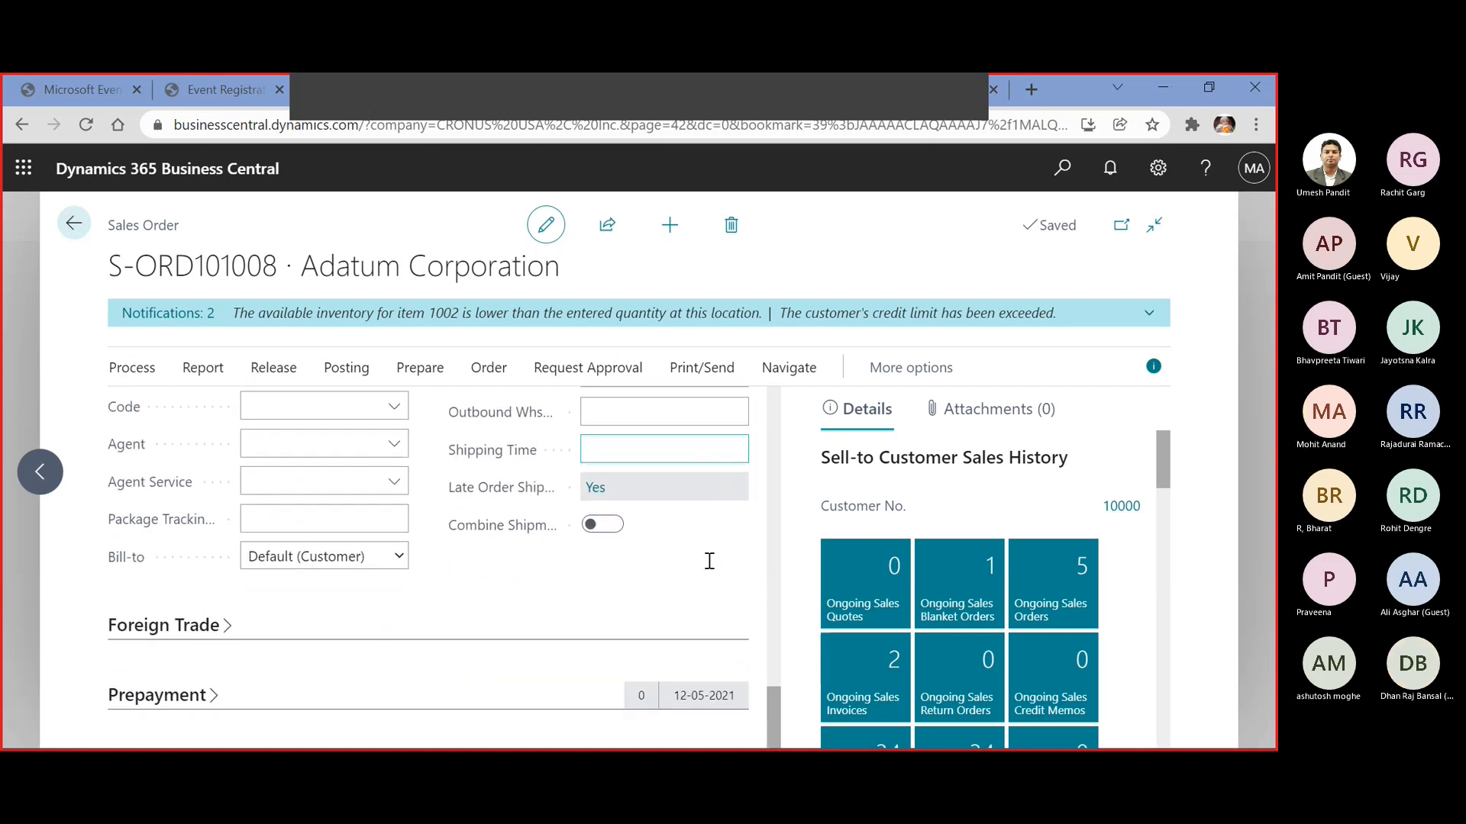
Expand Prepayment and examine its percentage, the available payment terms and the payment discount date without changing them
{"action": "left_click", "coordinate": [215, 697]}
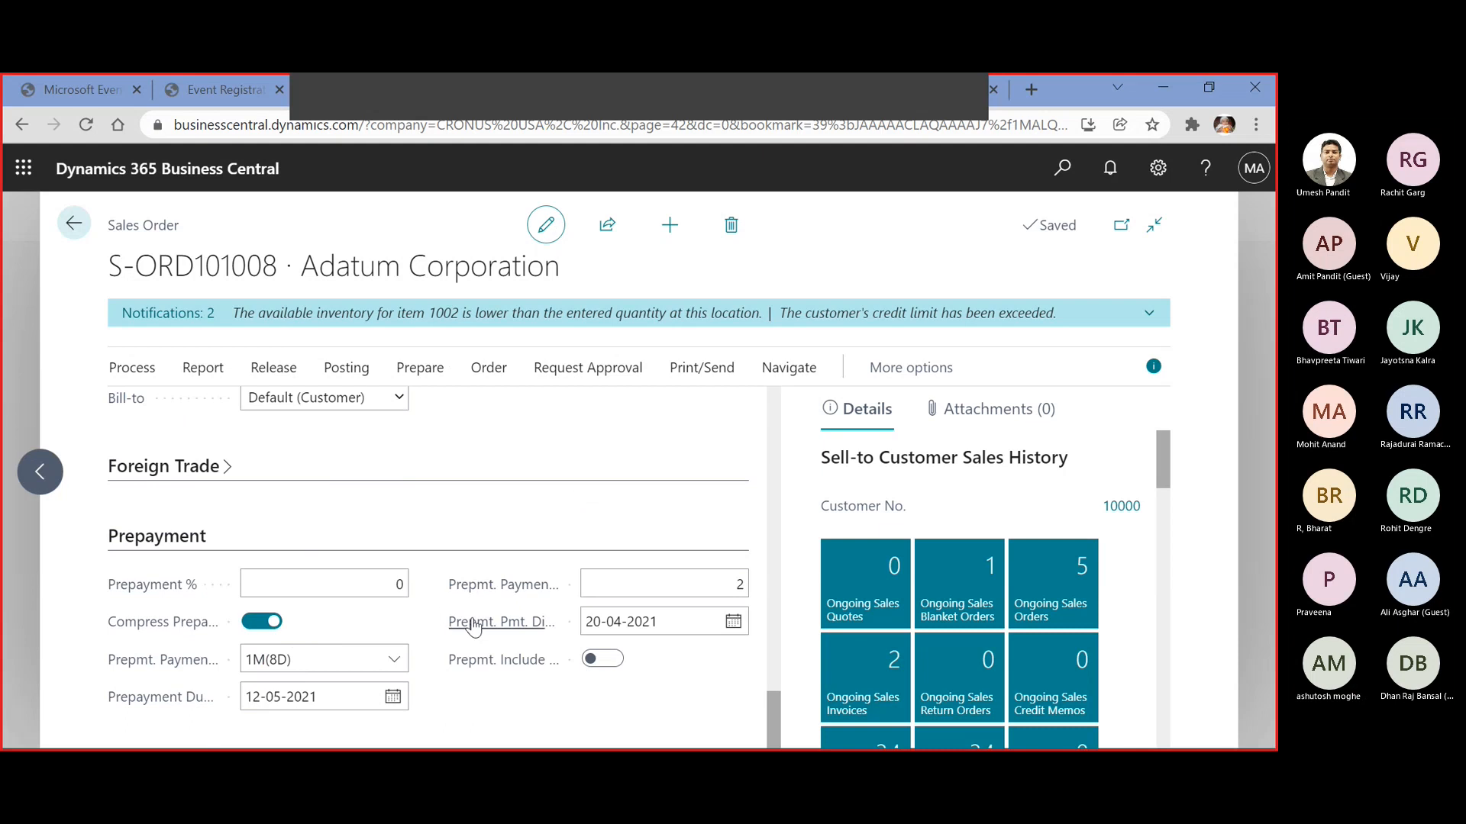
{"action": "left_click", "coordinate": [315, 573]}
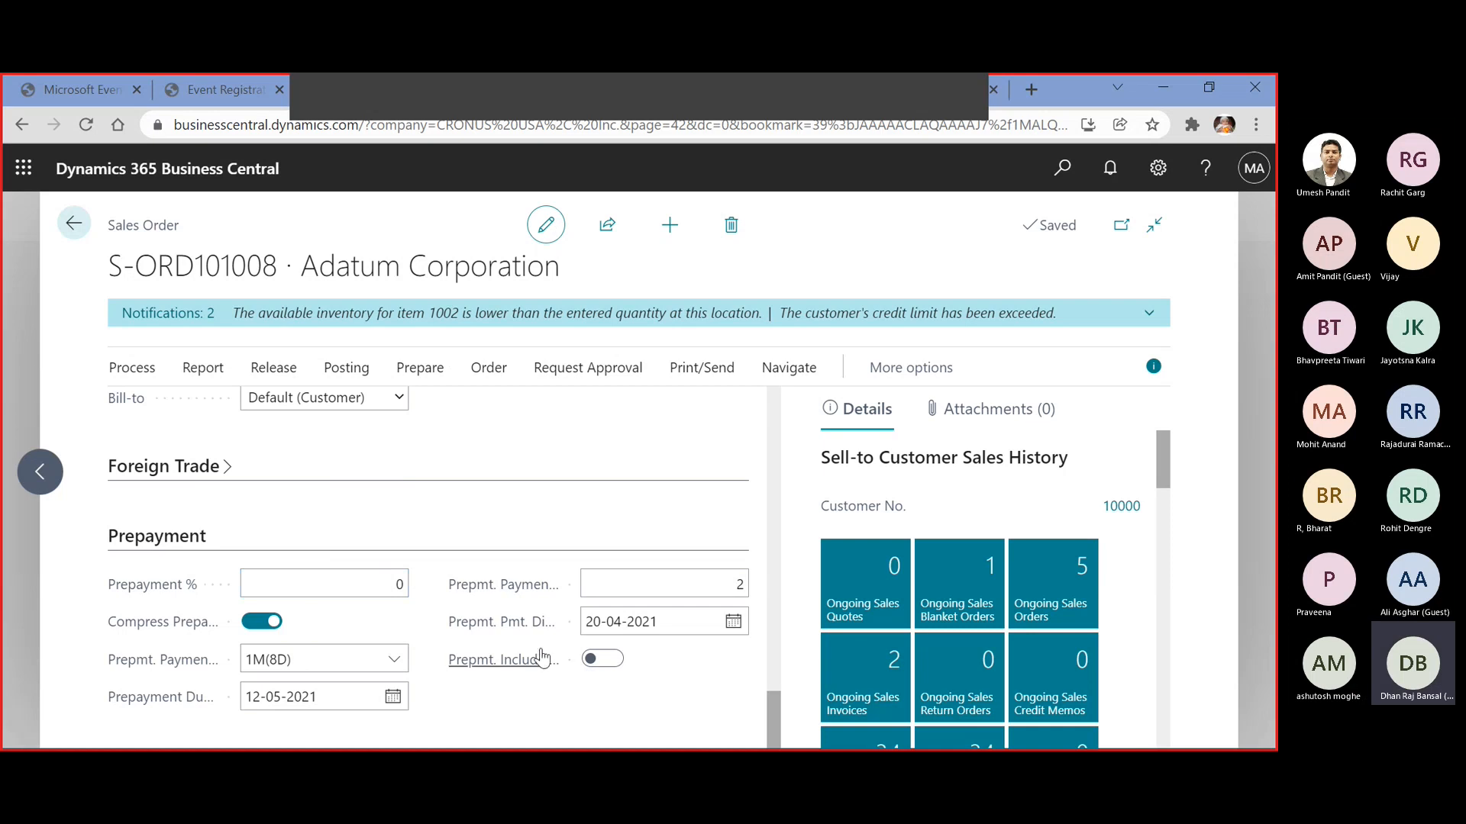
{"action": "mouse_move", "coordinate": [525, 628]}
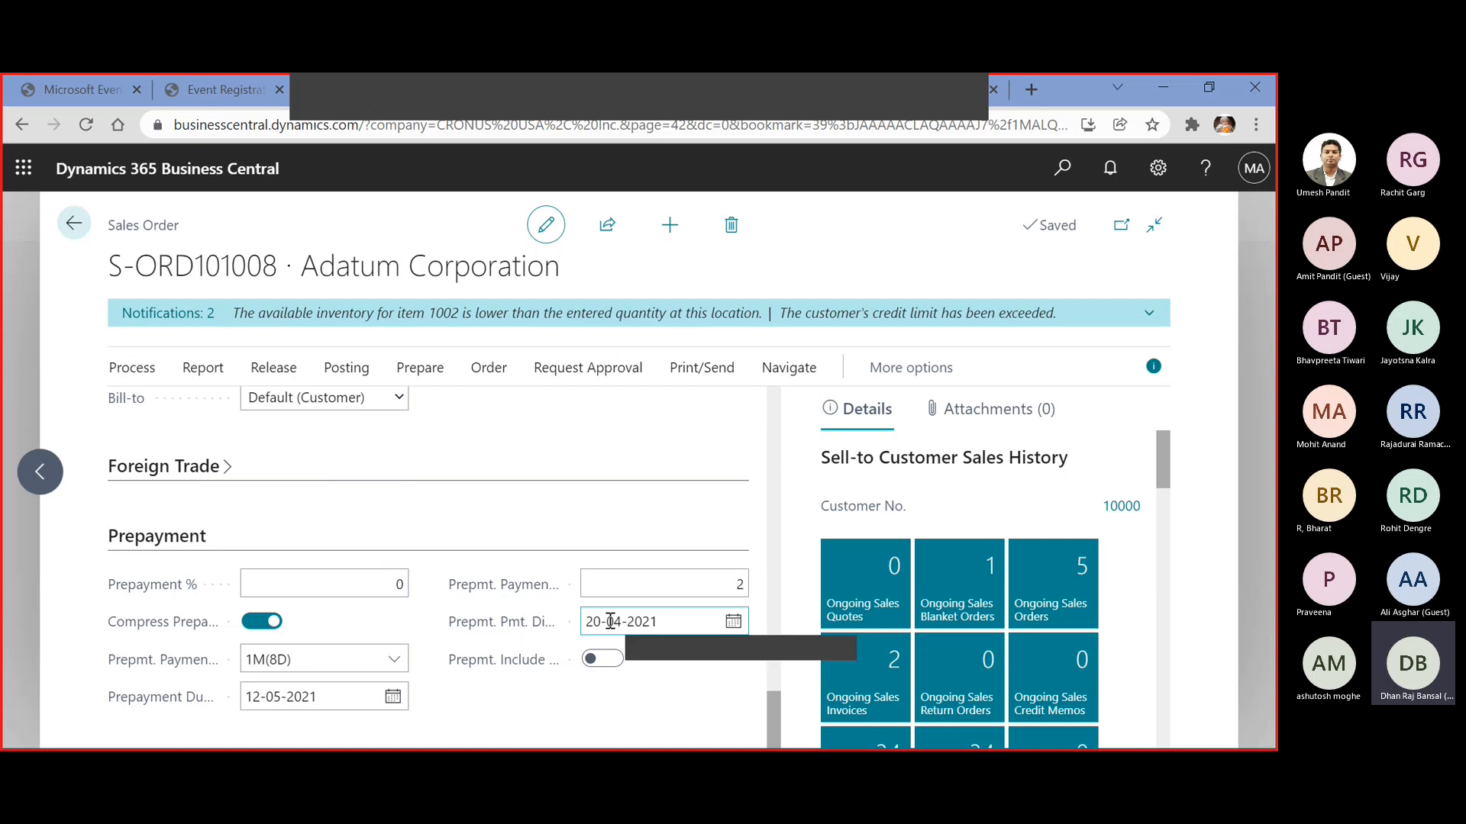
{"action": "left_click", "coordinate": [396, 664]}
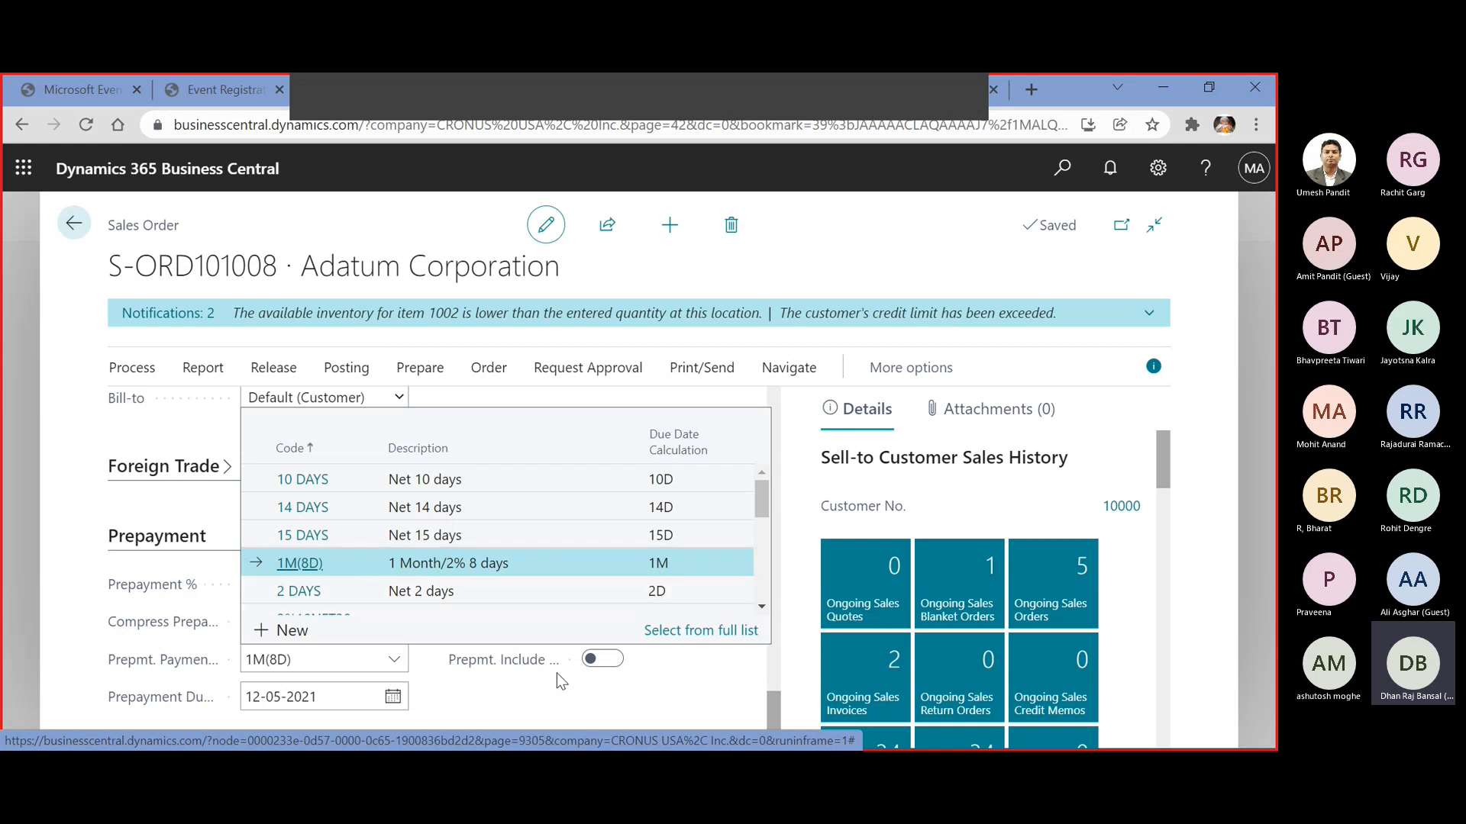
{"action": "left_click", "coordinate": [651, 698]}
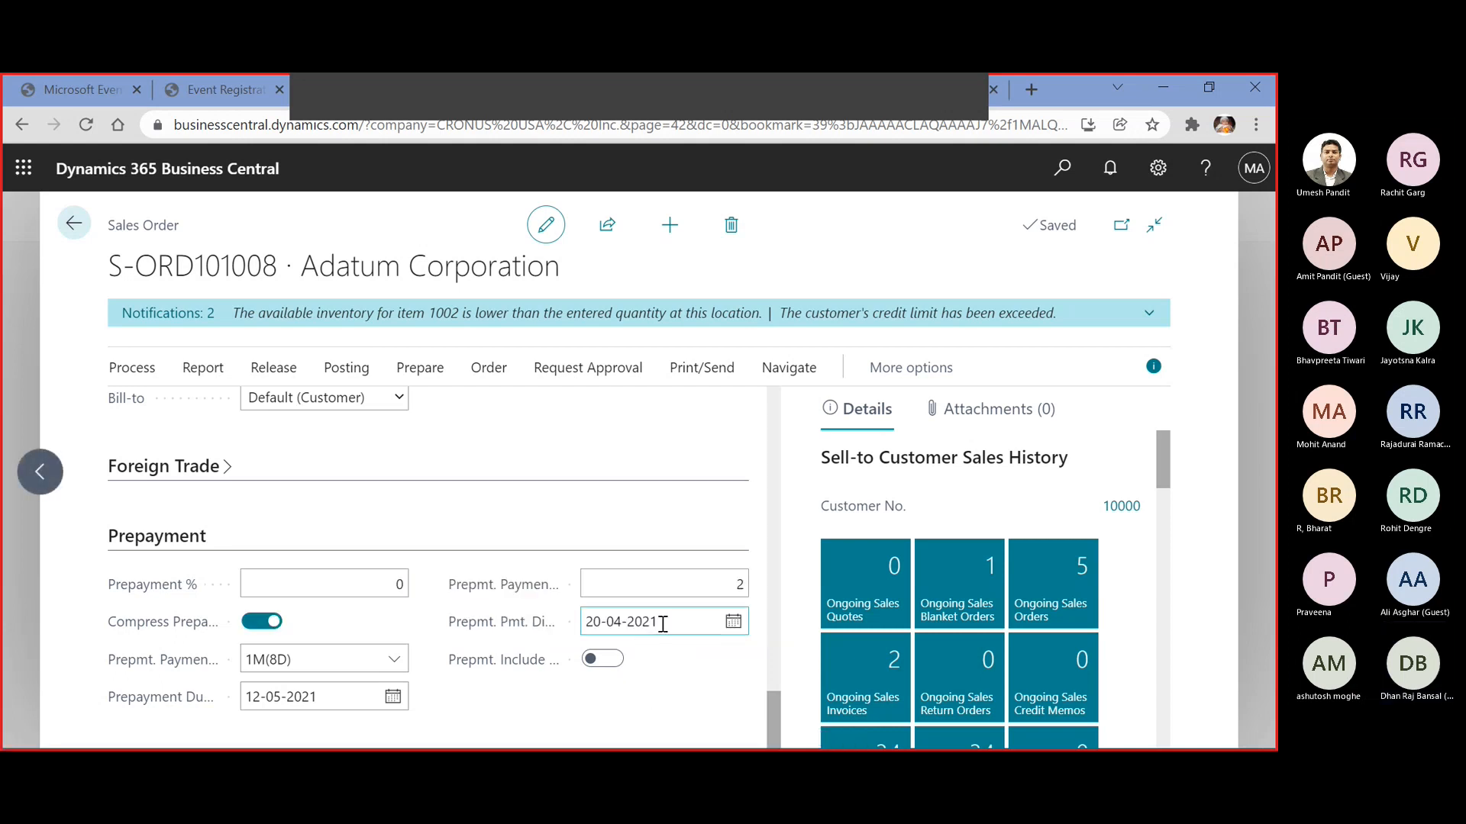
{"action": "left_click", "coordinate": [665, 624]}
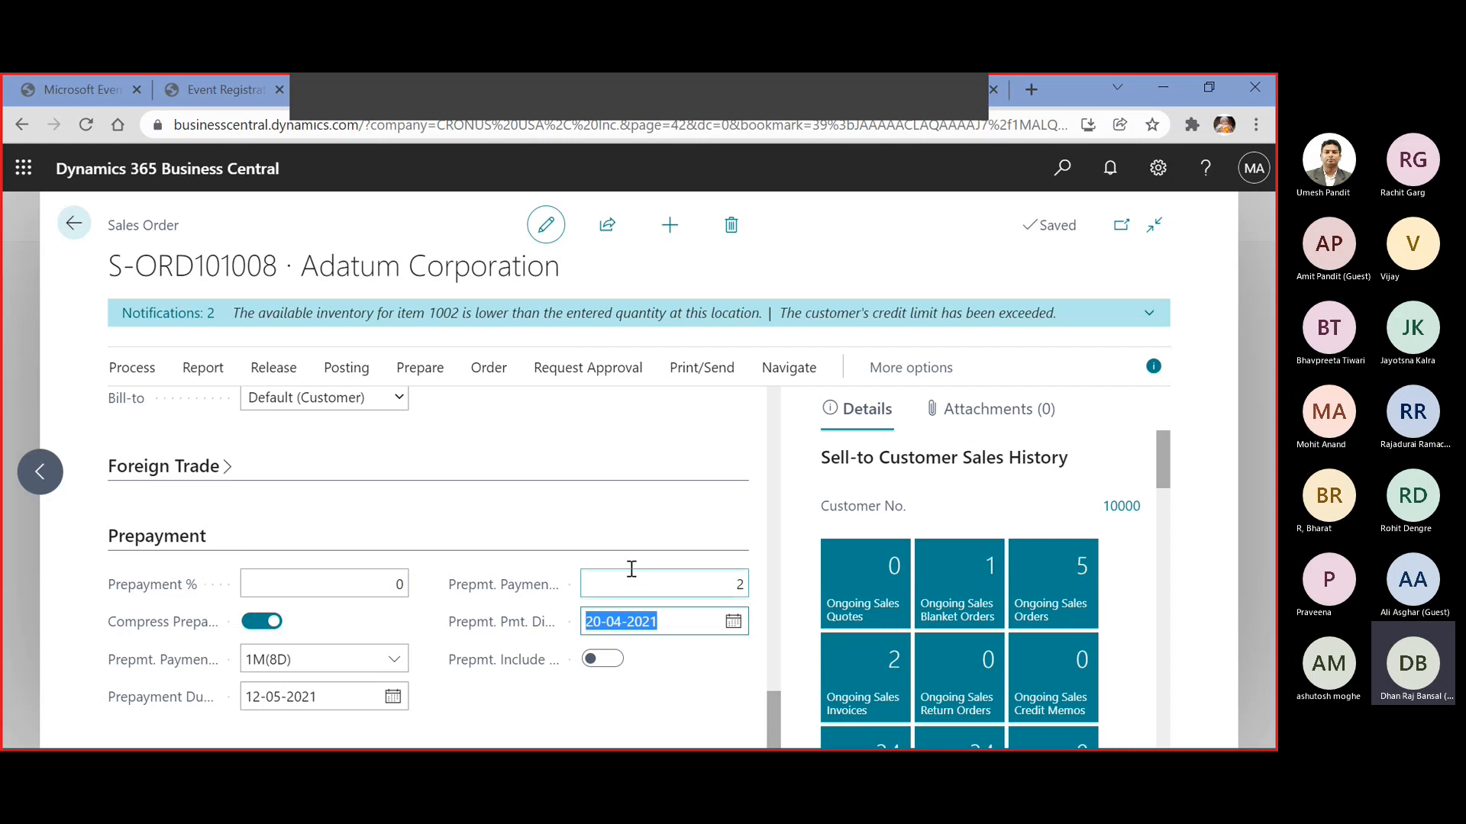
Return to the order's General details and check the due date
{"action": "scroll", "coordinate": [623, 573], "scroll_direction": "up", "scroll_amount": 10}
{"action": "scroll", "coordinate": [617, 590], "scroll_direction": "up", "scroll_amount": 5}
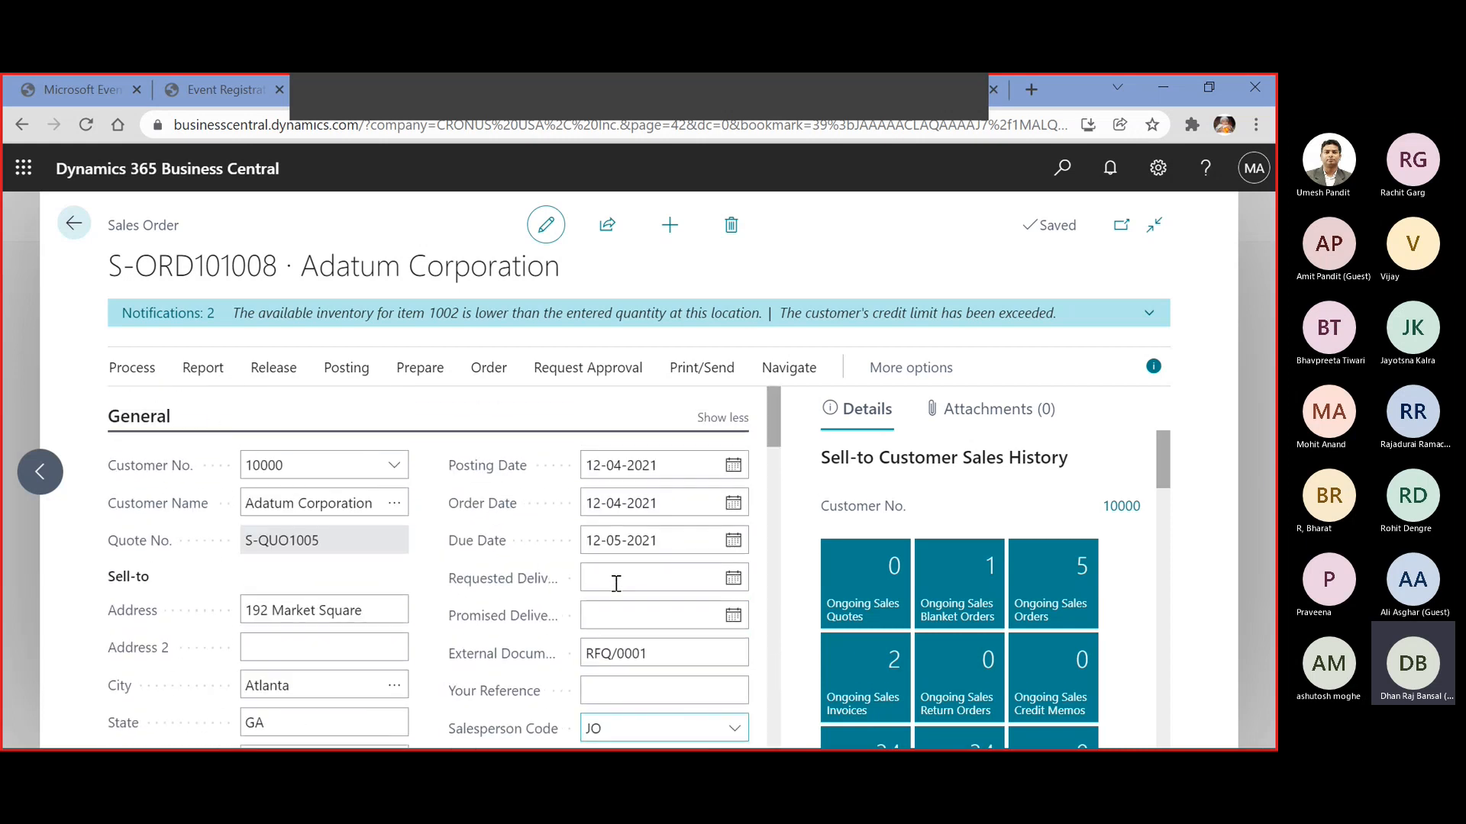
{"action": "left_click", "coordinate": [600, 542]}
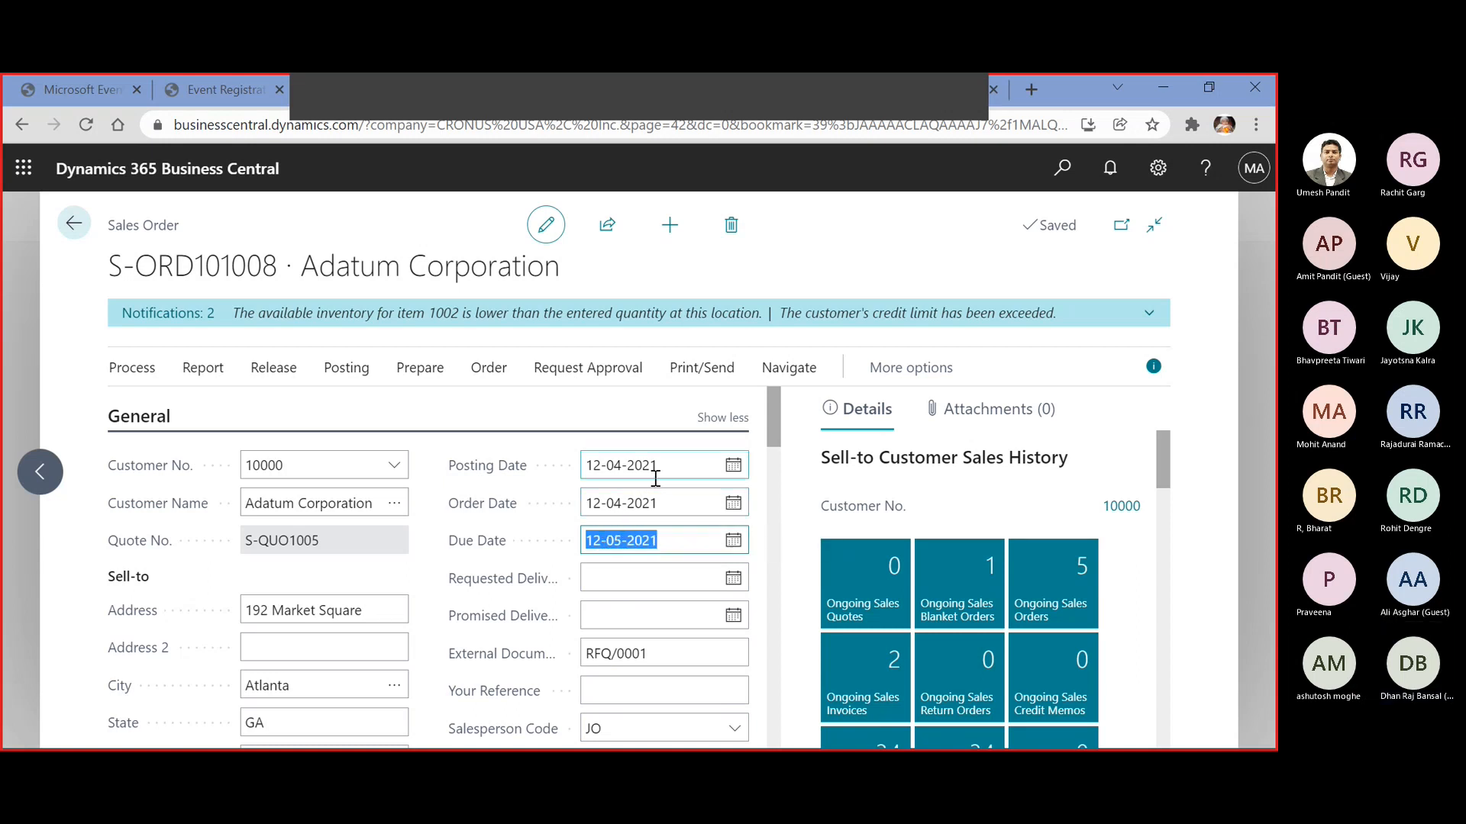
Review the order's General details, including the work description, document date and due date
{"action": "scroll", "coordinate": [653, 490], "scroll_direction": "down", "scroll_amount": 4}
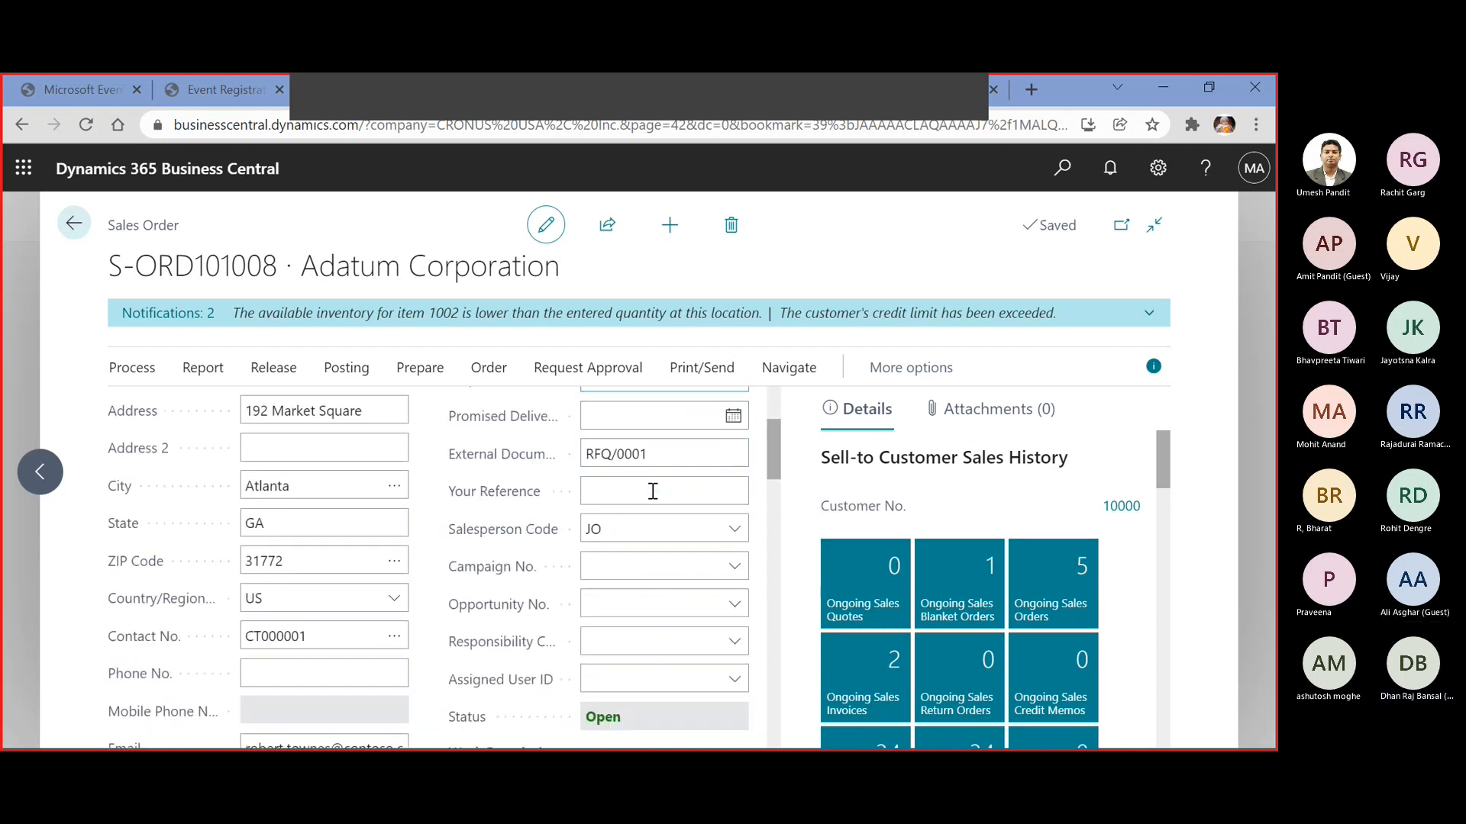
{"action": "scroll", "coordinate": [653, 491], "scroll_direction": "down", "scroll_amount": 3}
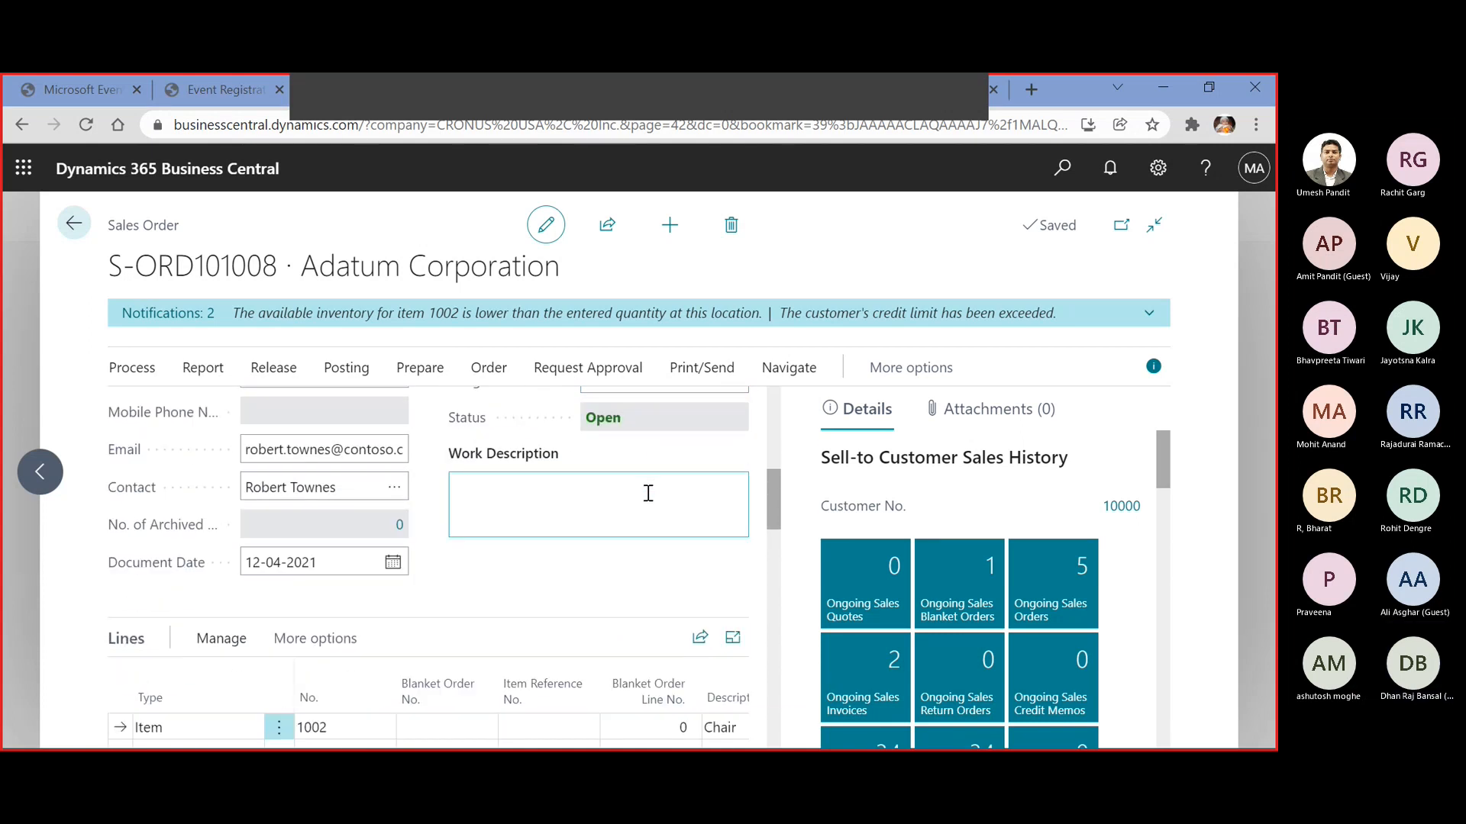
{"action": "left_click", "coordinate": [323, 566]}
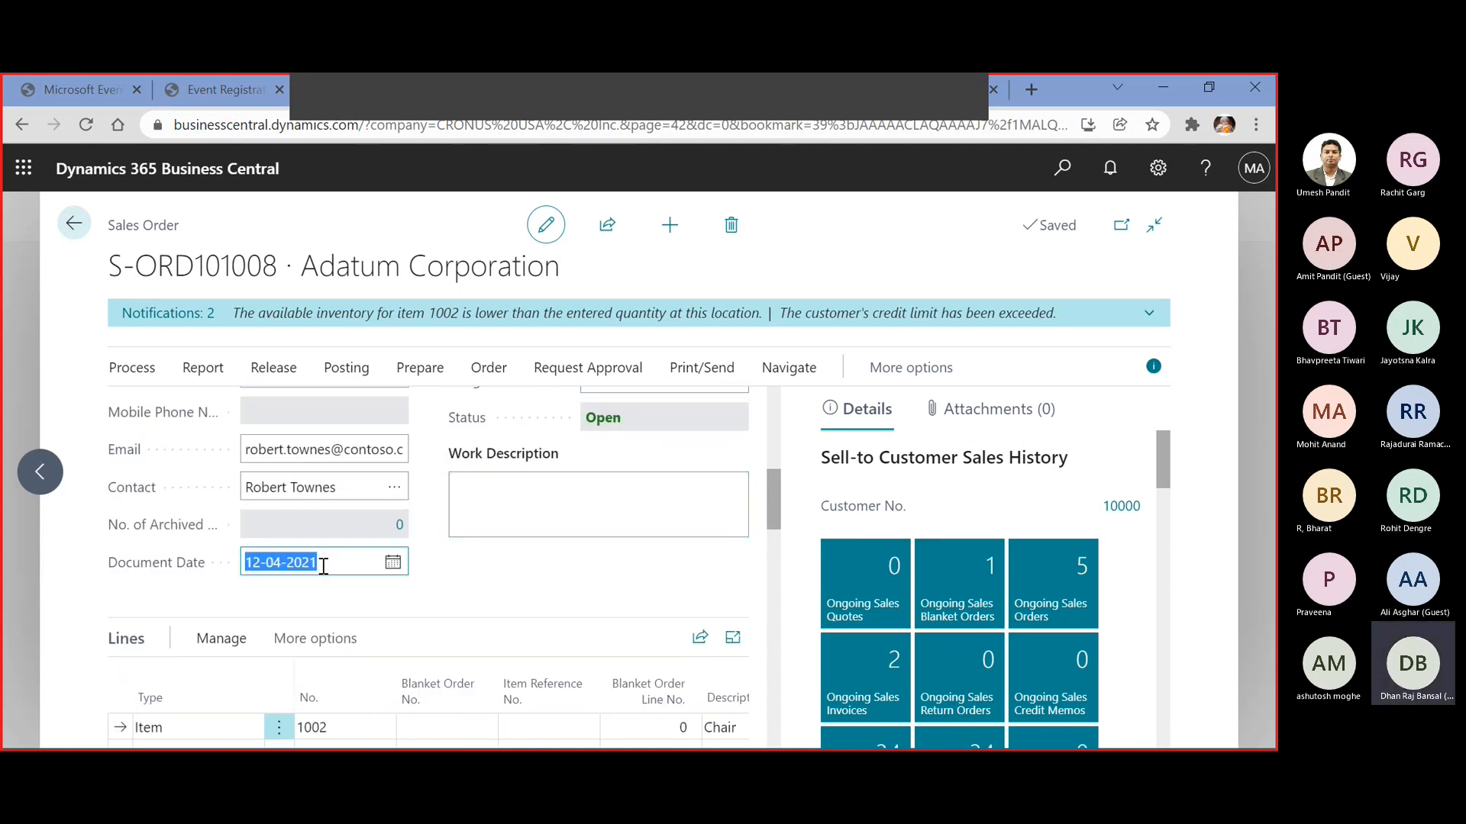
{"action": "scroll", "coordinate": [323, 566], "scroll_direction": "up", "scroll_amount": 1}
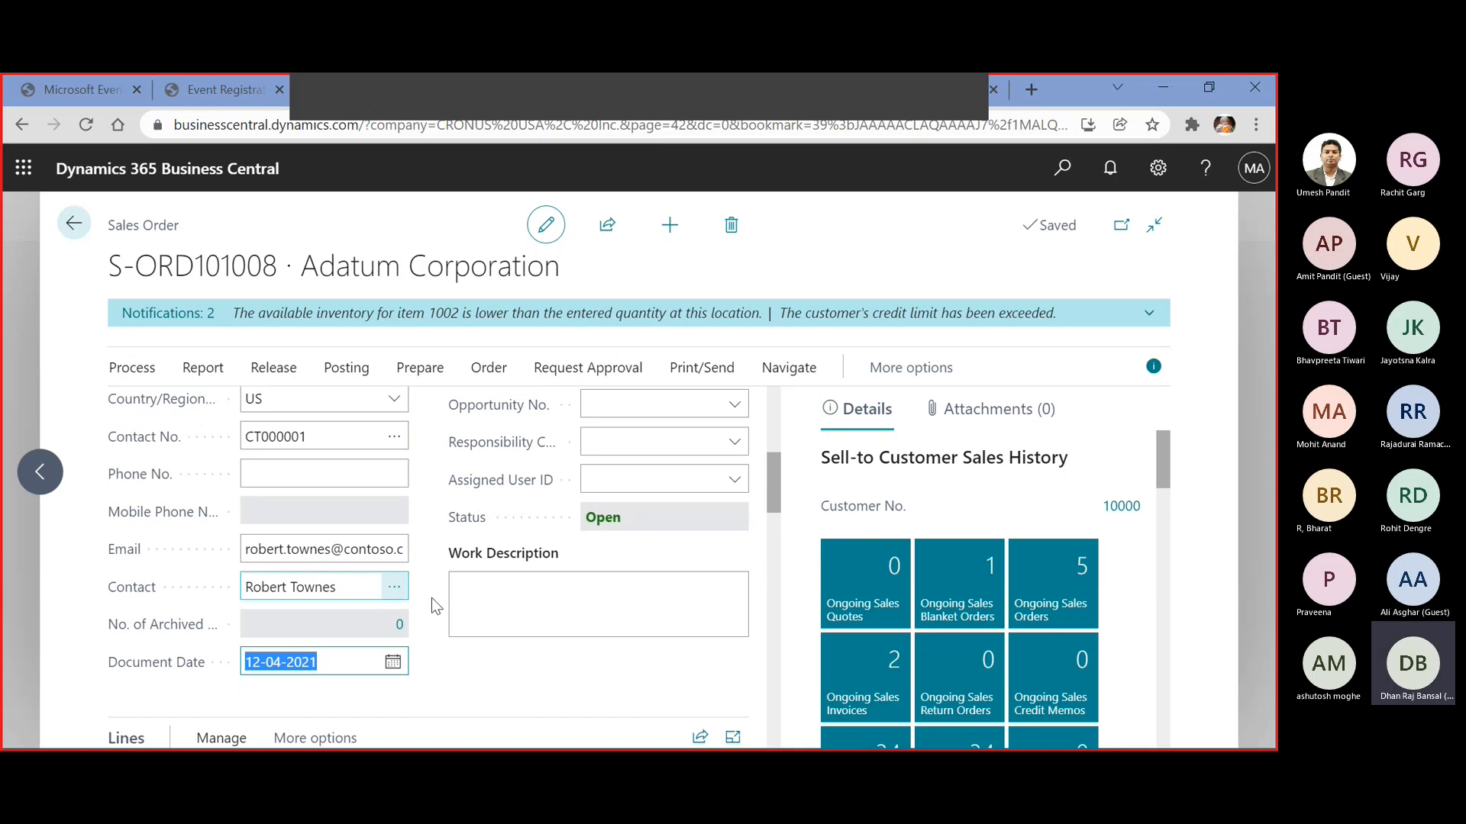
{"action": "scroll", "coordinate": [468, 601], "scroll_direction": "up", "scroll_amount": 2}
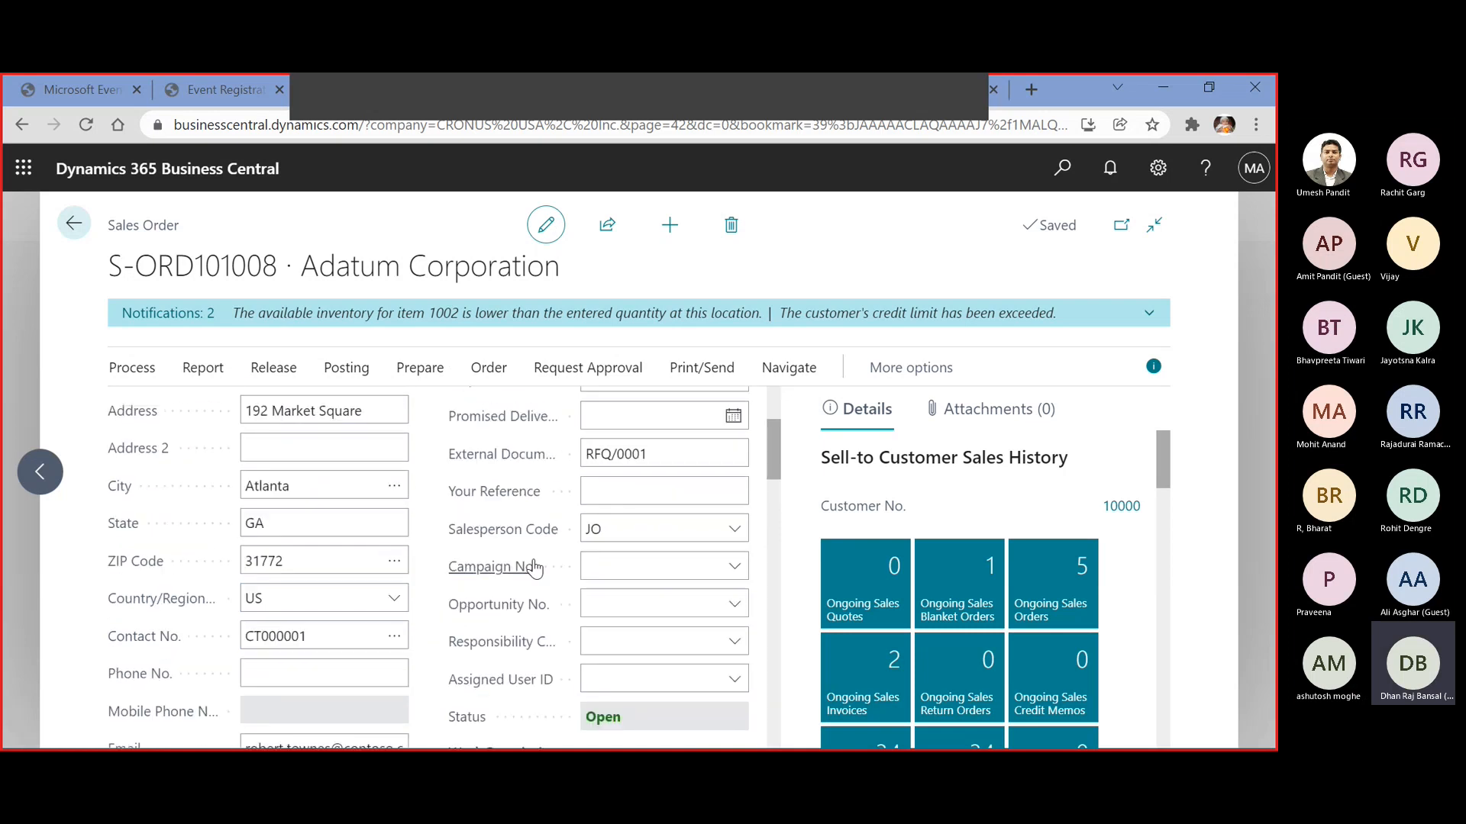
{"action": "scroll", "coordinate": [699, 460], "scroll_direction": "up", "scroll_amount": 2}
{"action": "scroll", "coordinate": [700, 462], "scroll_direction": "up", "scroll_amount": 1}
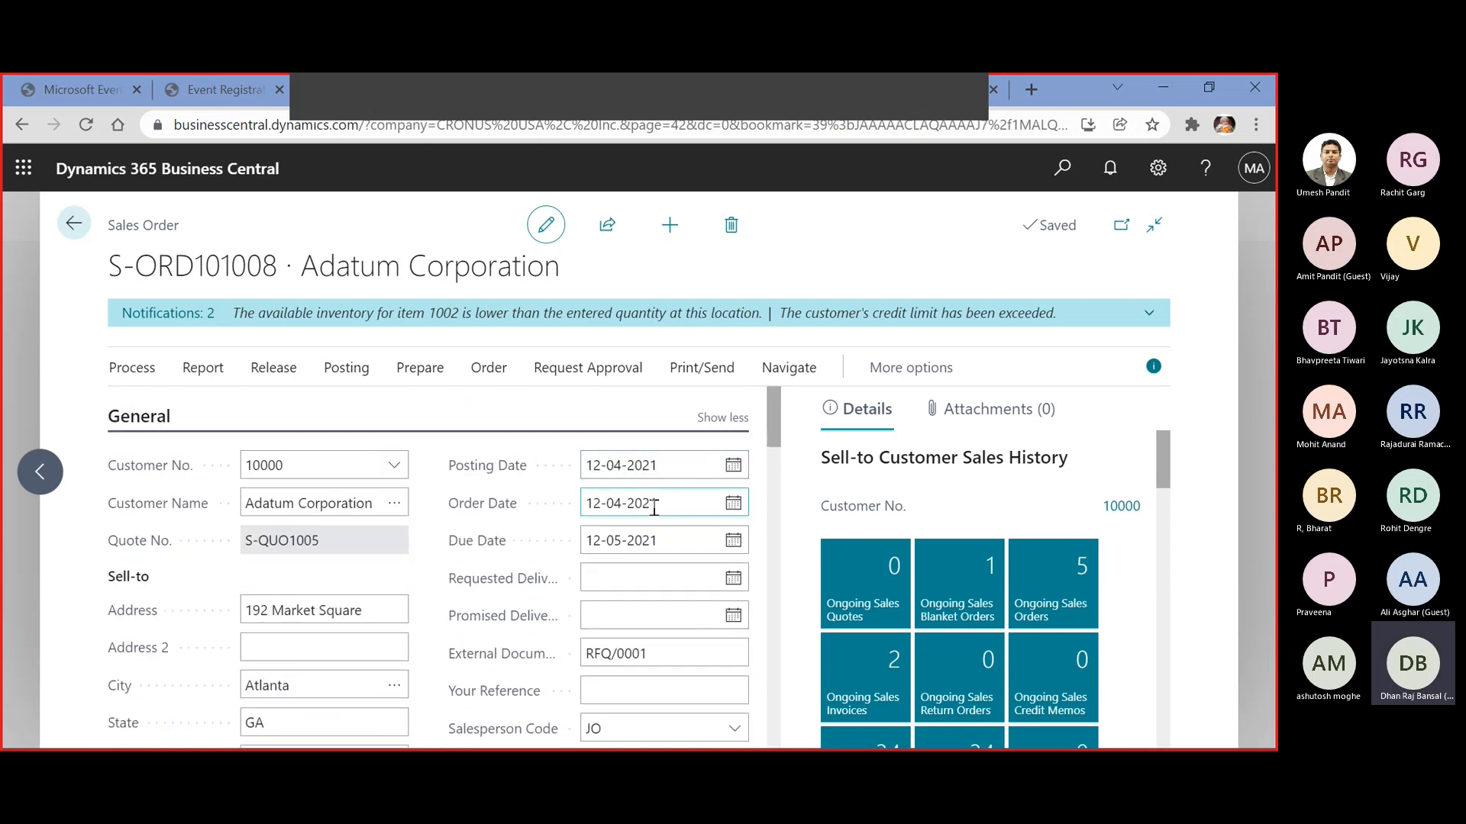
{"action": "left_click", "coordinate": [674, 539]}
Set the order's prepayment payment terms code to 45DAYS
{"action": "scroll", "coordinate": [655, 561], "scroll_direction": "down", "scroll_amount": 8}
{"action": "scroll", "coordinate": [654, 556], "scroll_direction": "down", "scroll_amount": 15}
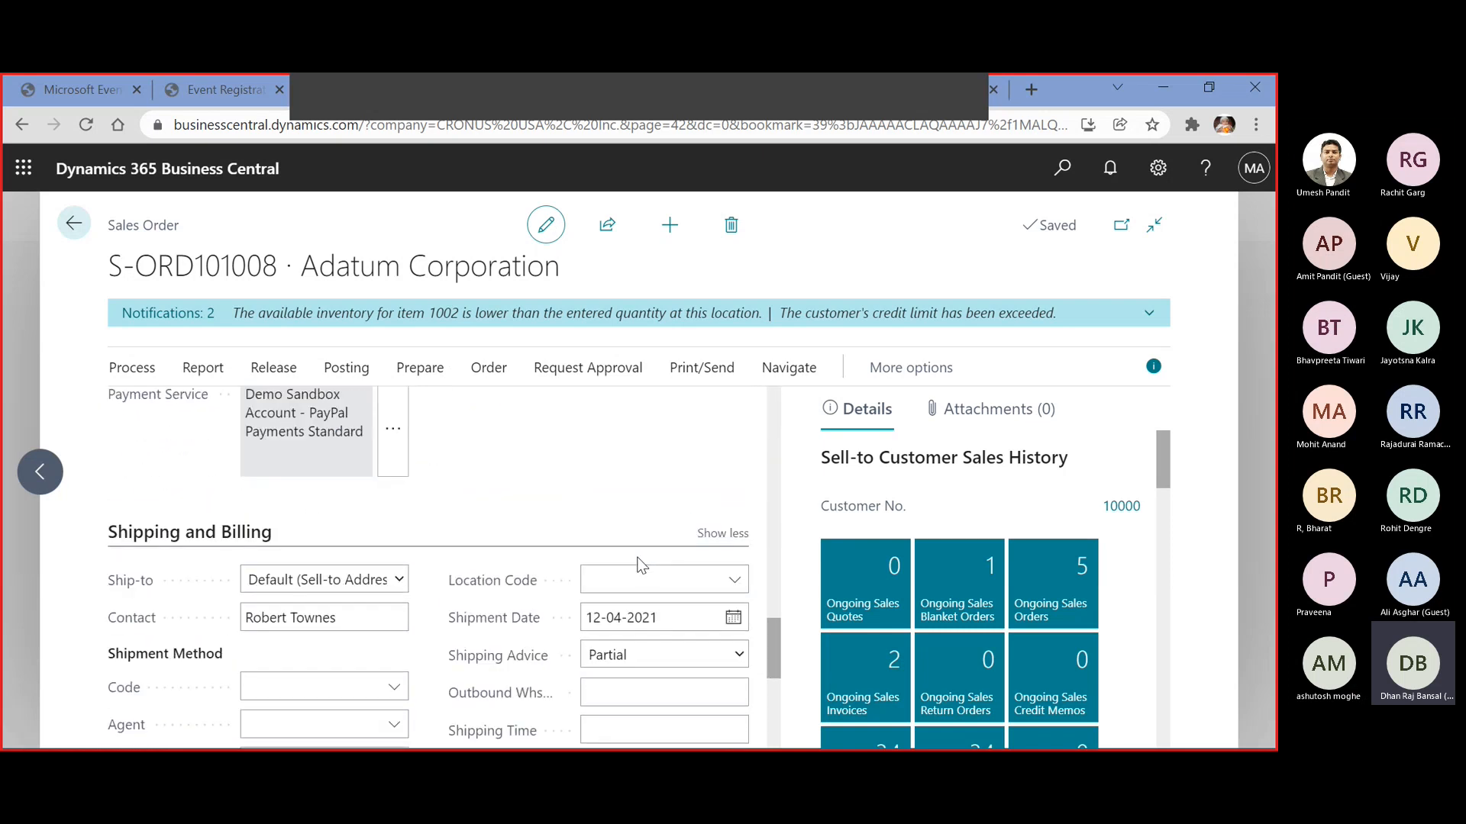
{"action": "left_click", "coordinate": [399, 659]}
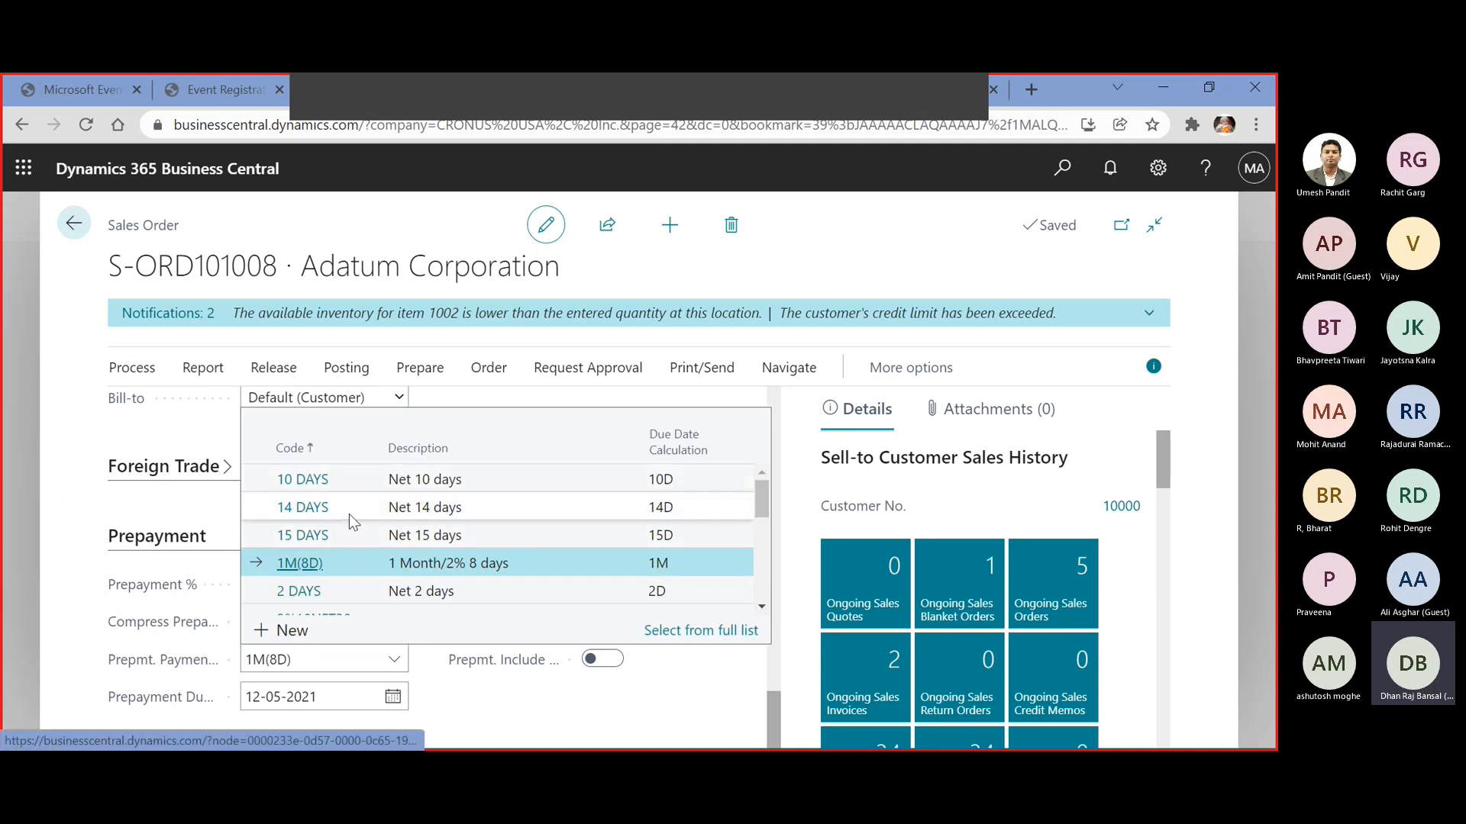
{"action": "scroll", "coordinate": [338, 548], "scroll_direction": "down", "scroll_amount": 5}
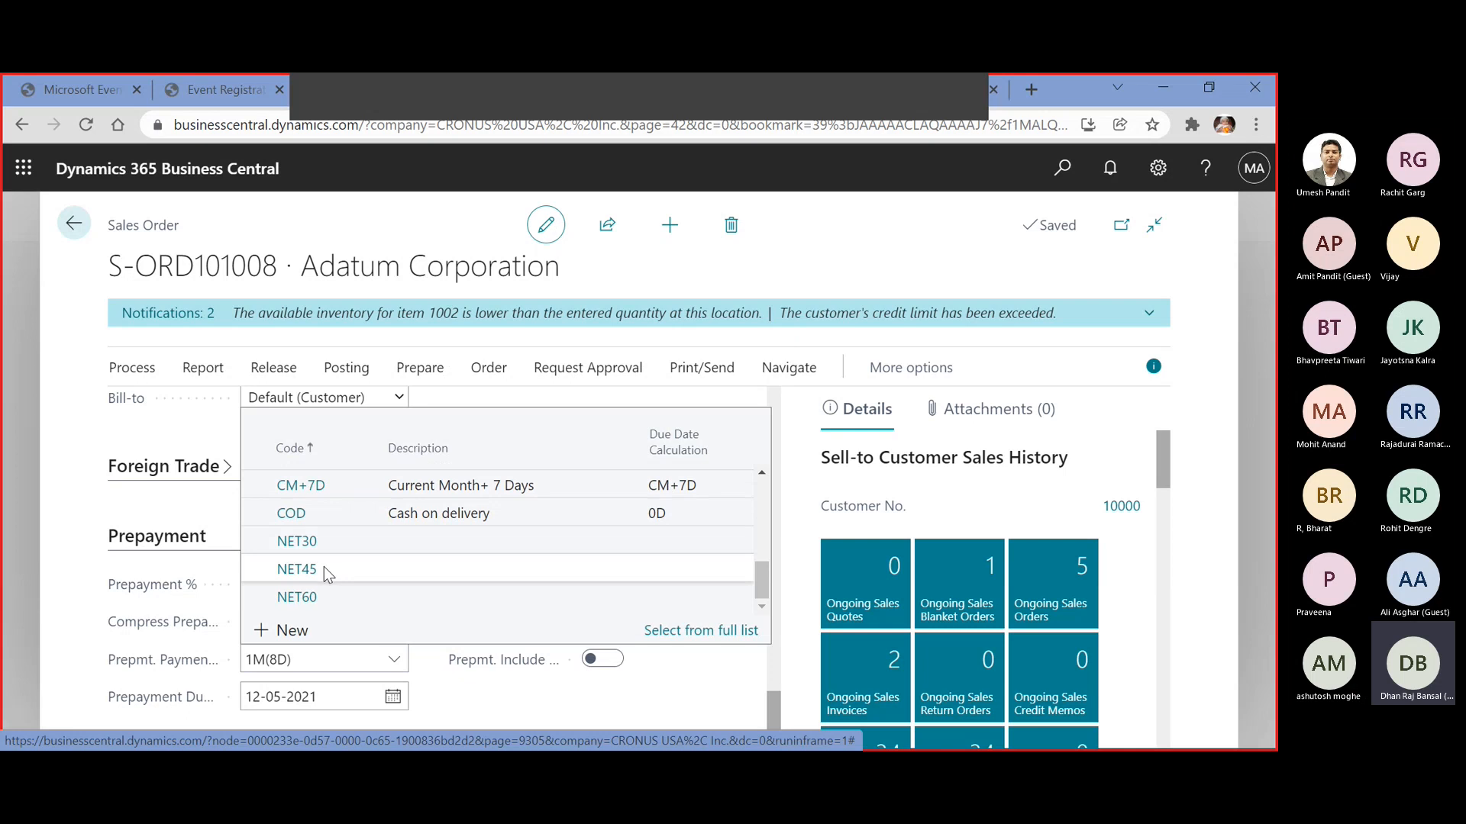
{"action": "scroll", "coordinate": [324, 566], "scroll_direction": "up", "scroll_amount": 5}
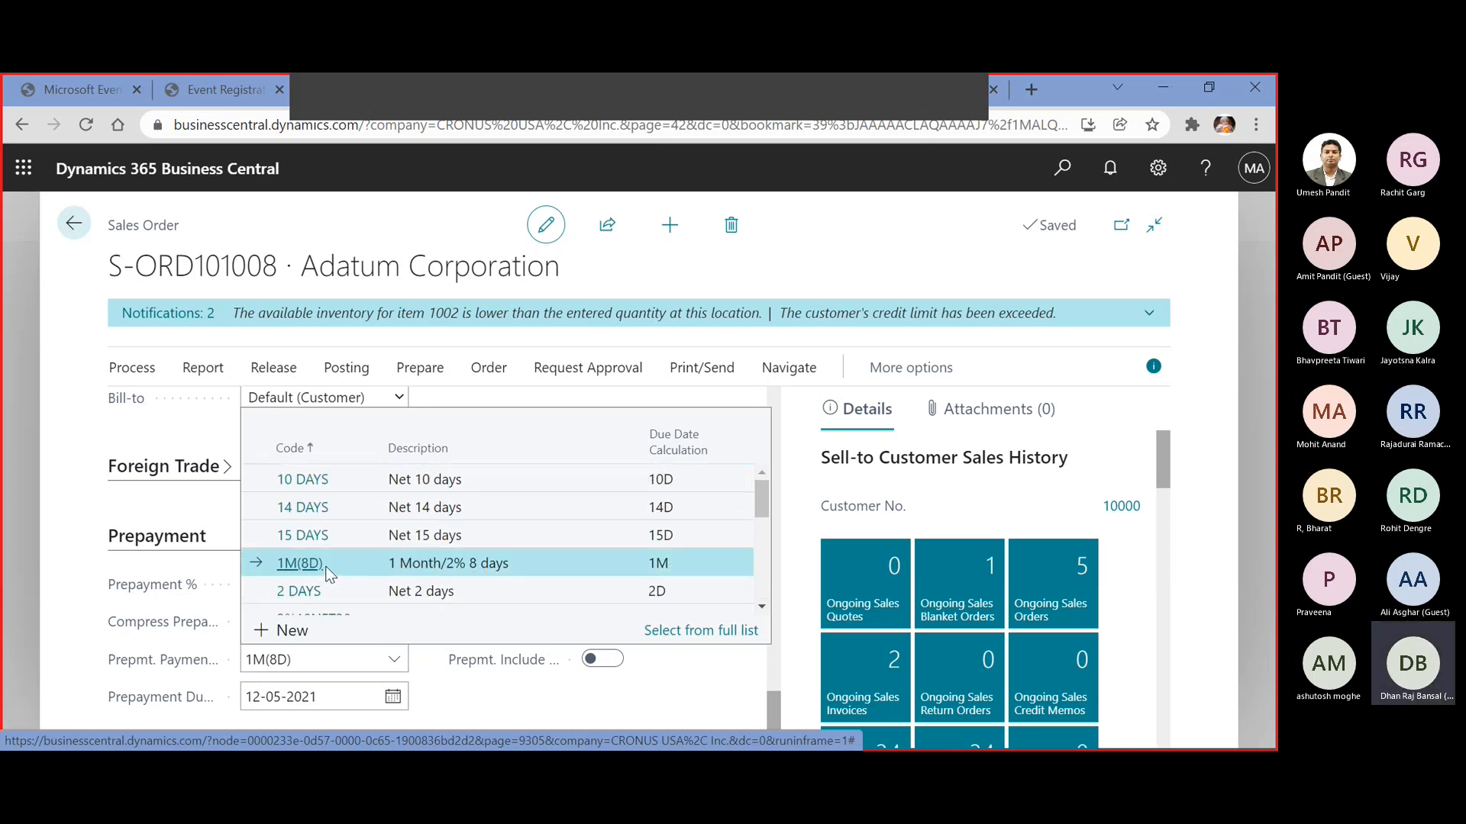
{"action": "scroll", "coordinate": [331, 533], "scroll_direction": "down", "scroll_amount": 2}
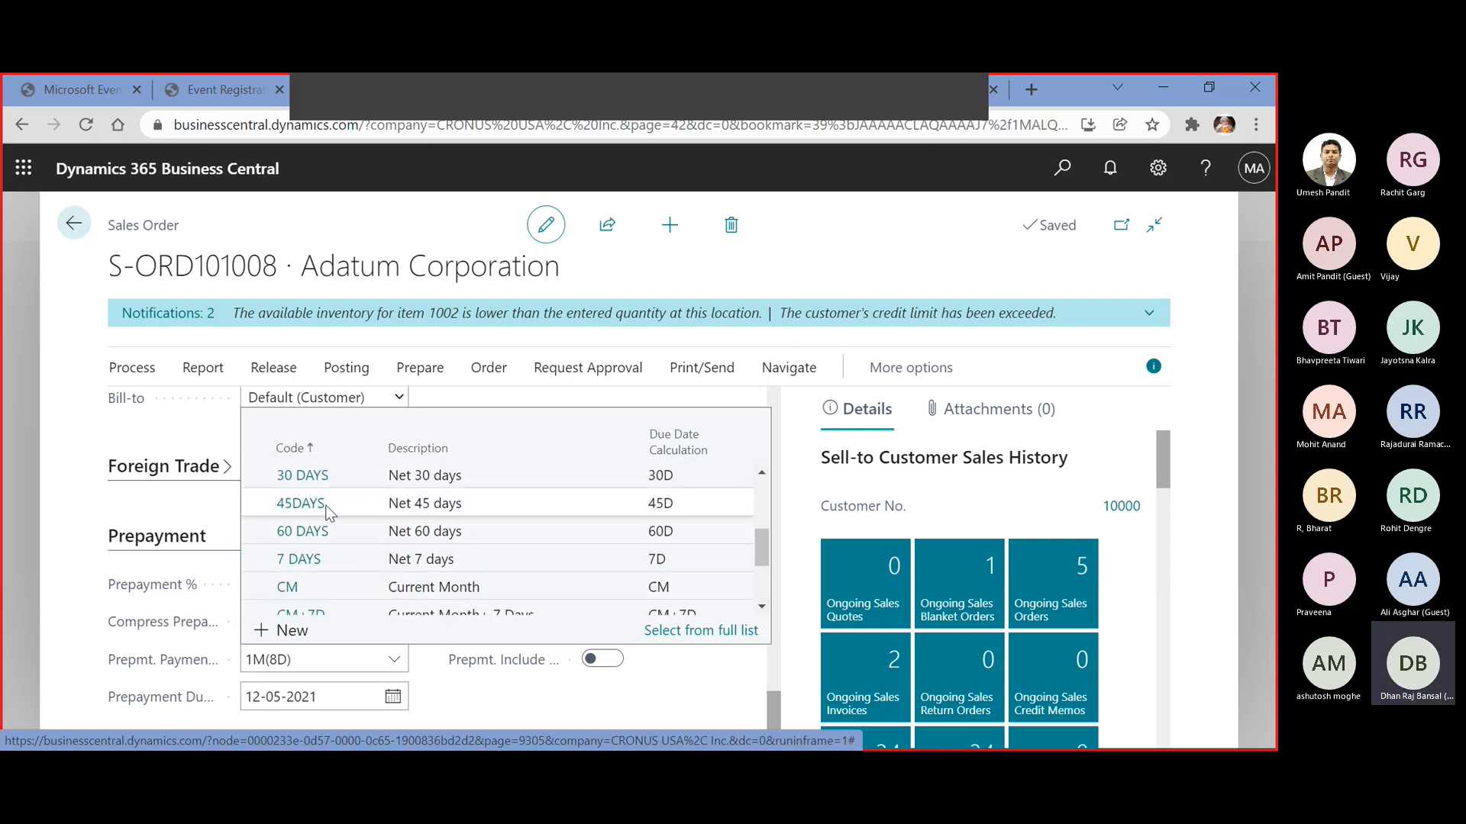
{"action": "left_click", "coordinate": [327, 504]}
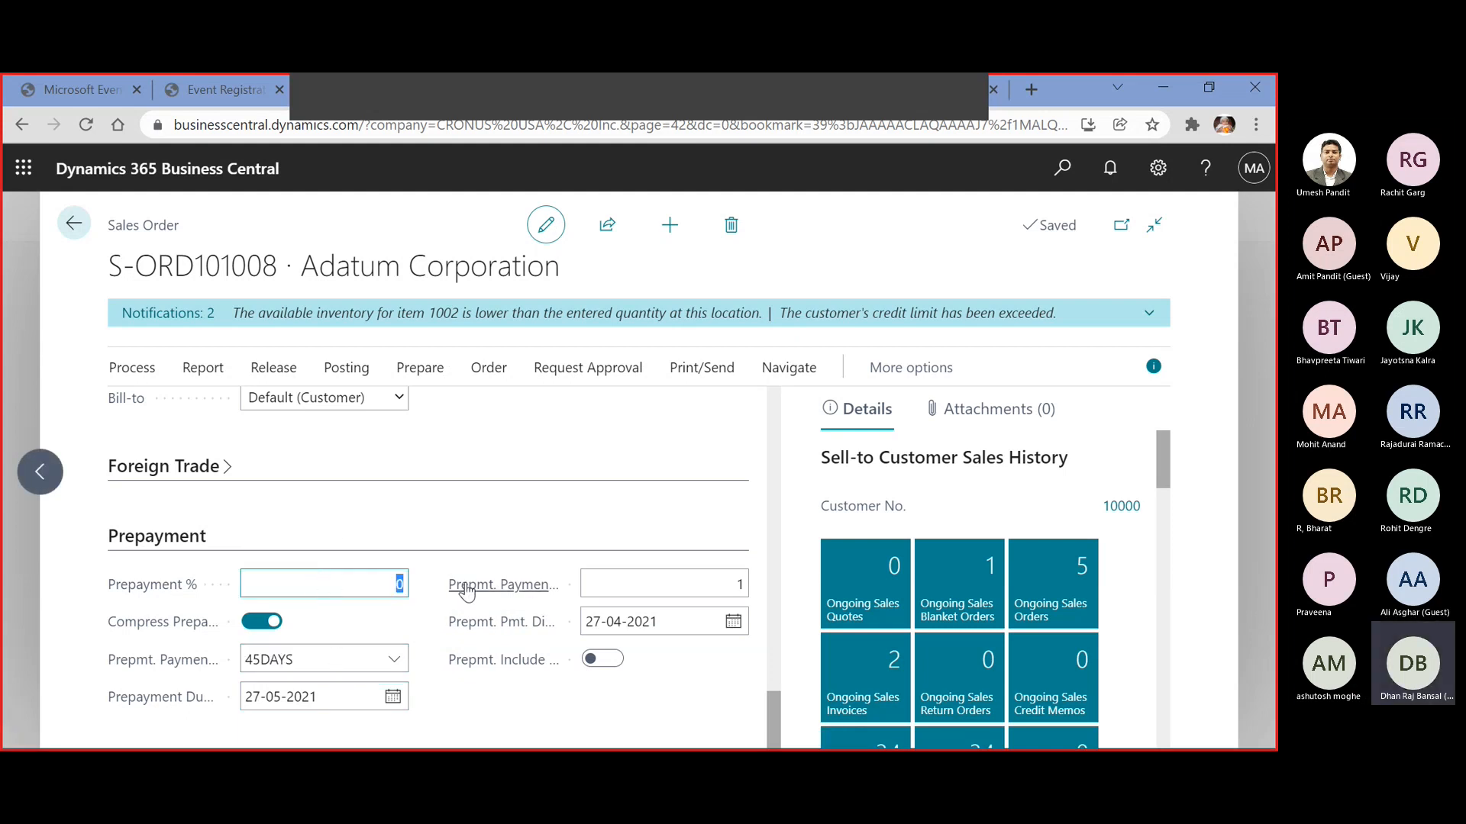
Compare the order's due date in the General details with the prepayment due date
{"action": "scroll", "coordinate": [458, 593], "scroll_direction": "up", "scroll_amount": 15}
{"action": "scroll", "coordinate": [458, 592], "scroll_direction": "up", "scroll_amount": 3}
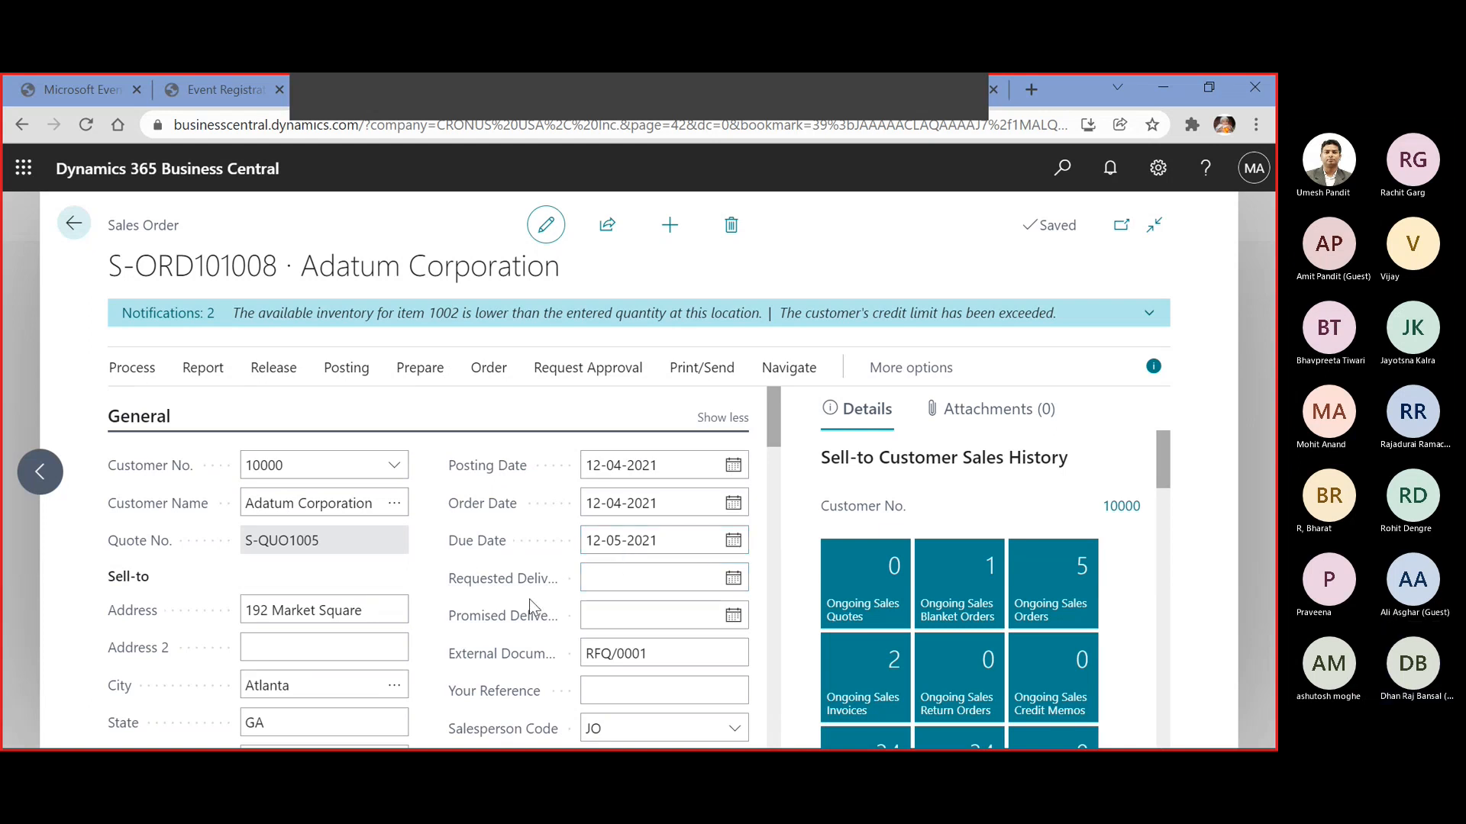
{"action": "left_click", "coordinate": [345, 647]}
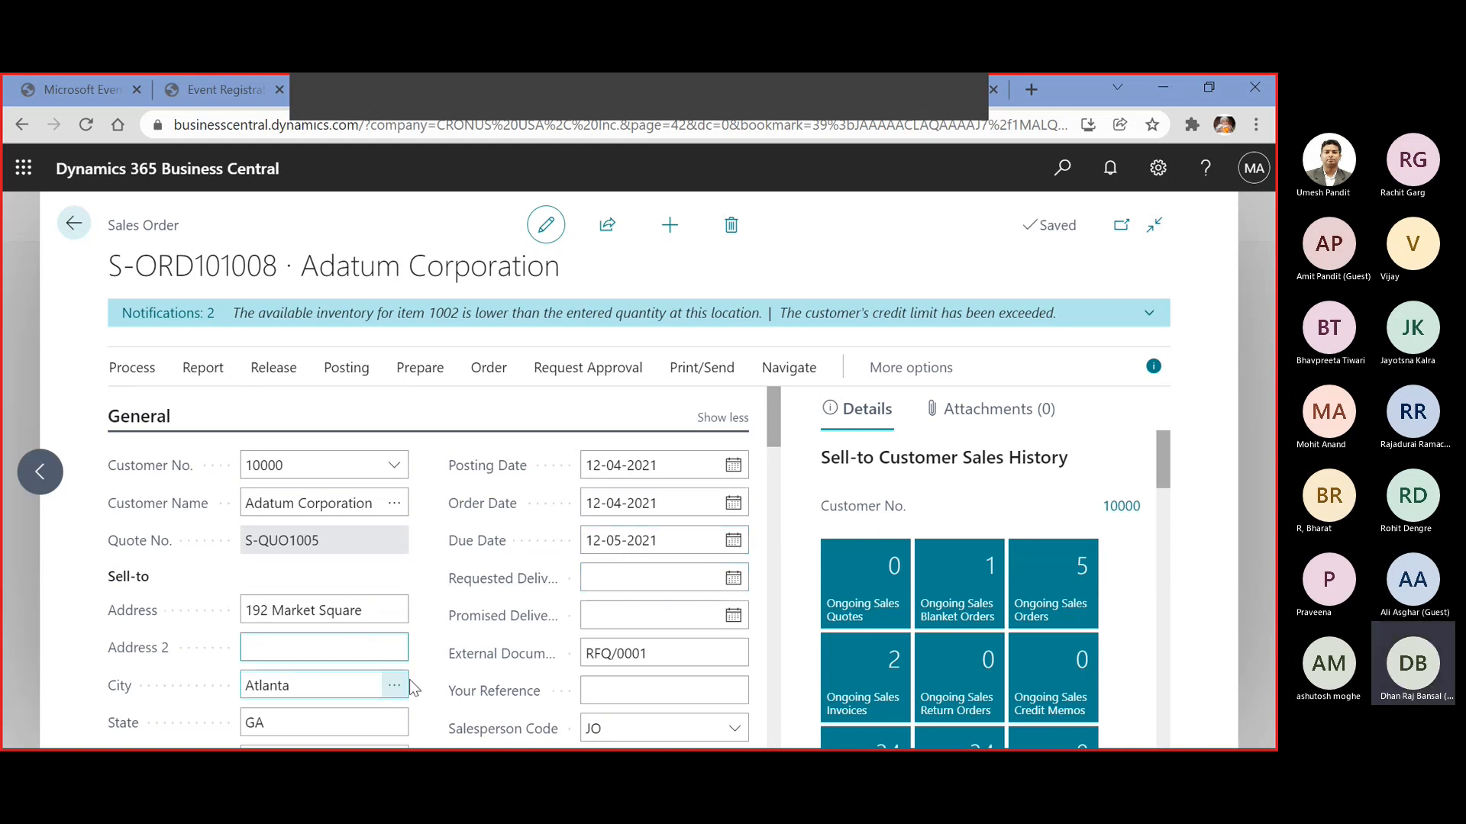
{"action": "scroll", "coordinate": [404, 680], "scroll_direction": "down", "scroll_amount": 15}
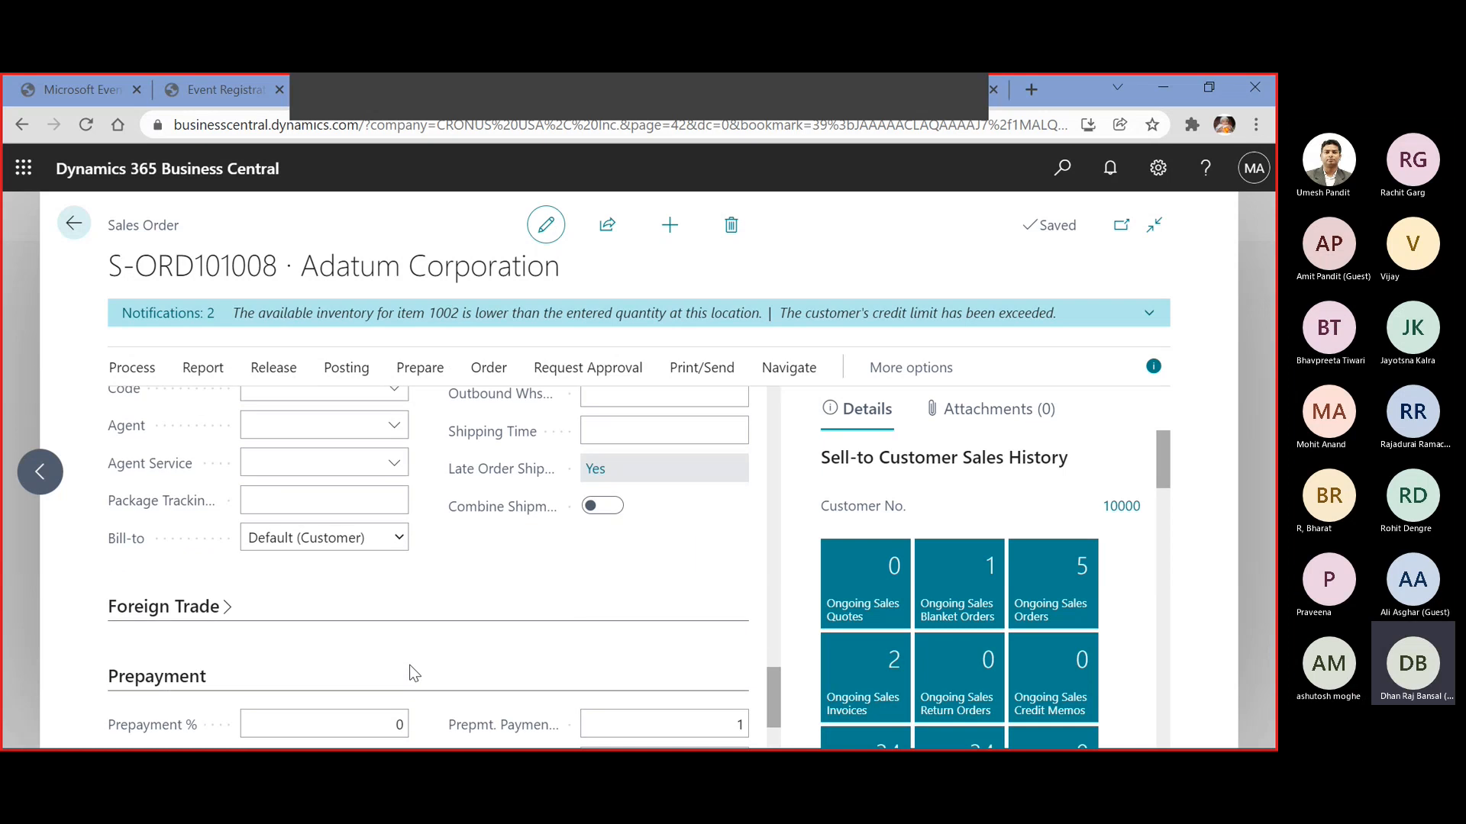
{"action": "scroll", "coordinate": [411, 667], "scroll_direction": "down", "scroll_amount": 2}
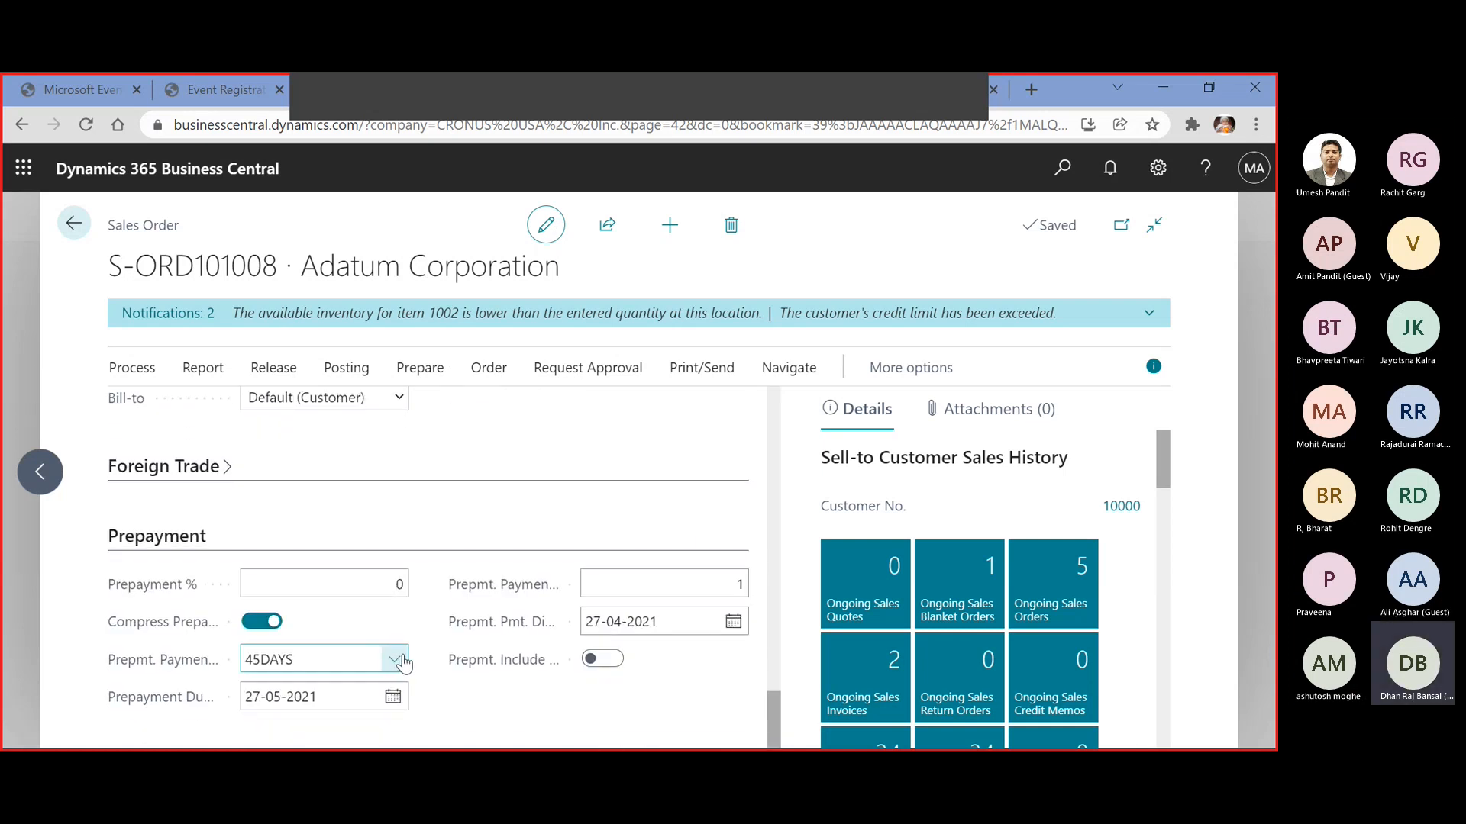
Set the payment terms code in the order's Invoice Details to 45DAYS
{"action": "scroll", "coordinate": [403, 662], "scroll_direction": "up", "scroll_amount": 4}
{"action": "scroll", "coordinate": [403, 662], "scroll_direction": "up", "scroll_amount": 3}
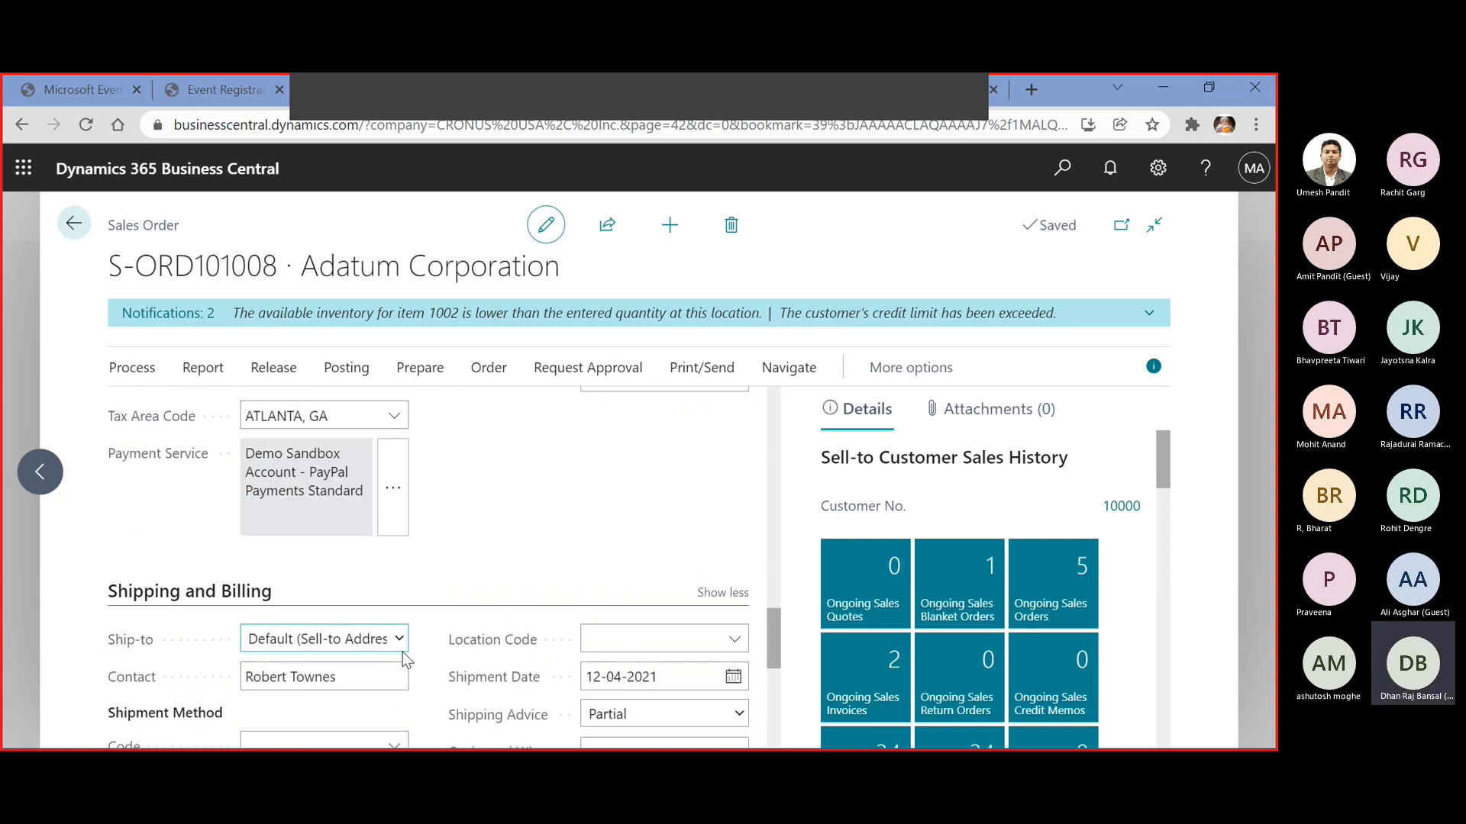
{"action": "scroll", "coordinate": [403, 661], "scroll_direction": "down", "scroll_amount": 1}
{"action": "scroll", "coordinate": [403, 661], "scroll_direction": "down", "scroll_amount": 3}
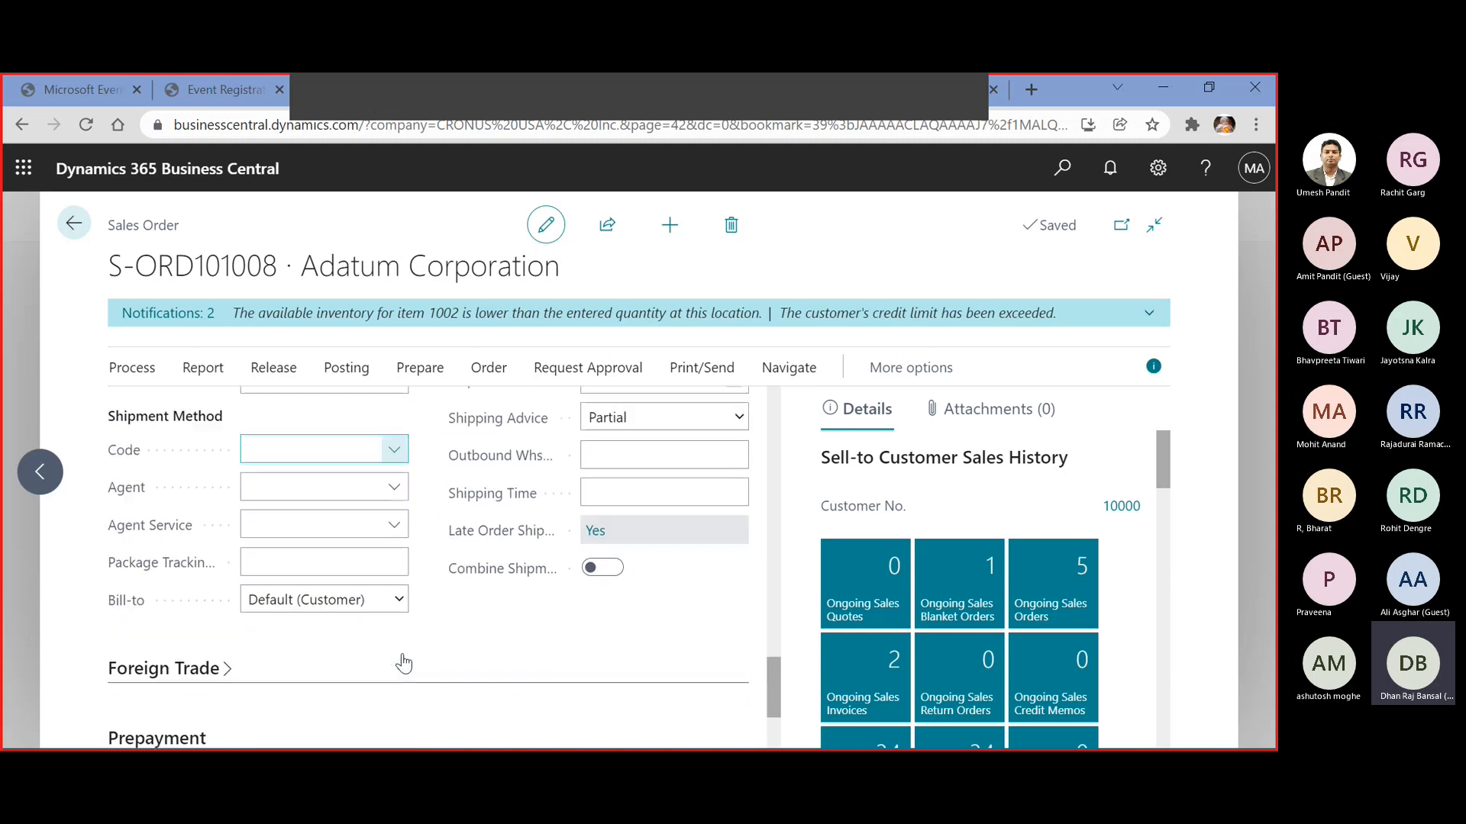
{"action": "scroll", "coordinate": [402, 655], "scroll_direction": "up", "scroll_amount": 7}
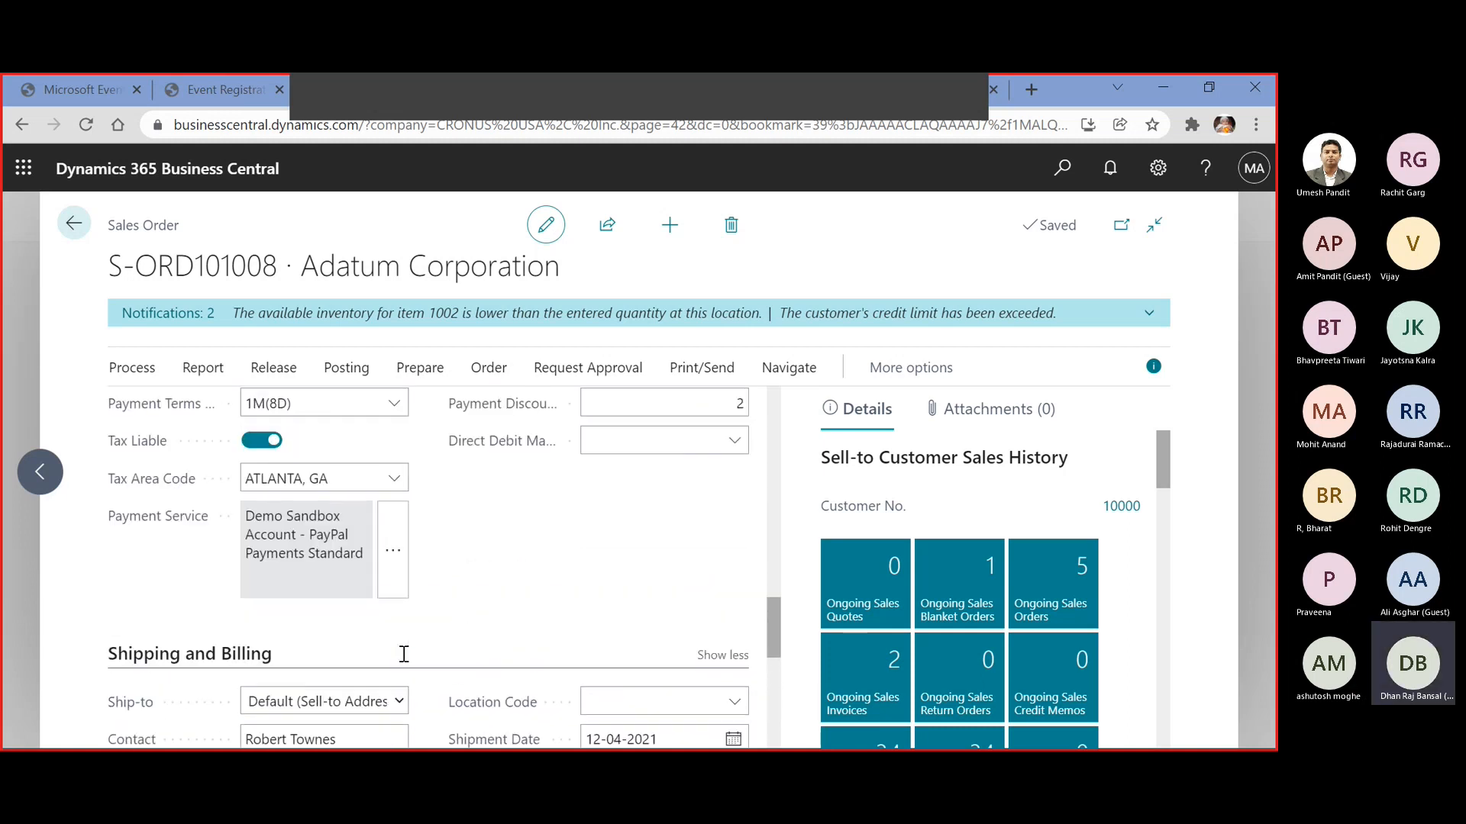
{"action": "scroll", "coordinate": [403, 661], "scroll_direction": "up", "scroll_amount": 4}
{"action": "scroll", "coordinate": [397, 662], "scroll_direction": "down", "scroll_amount": 2}
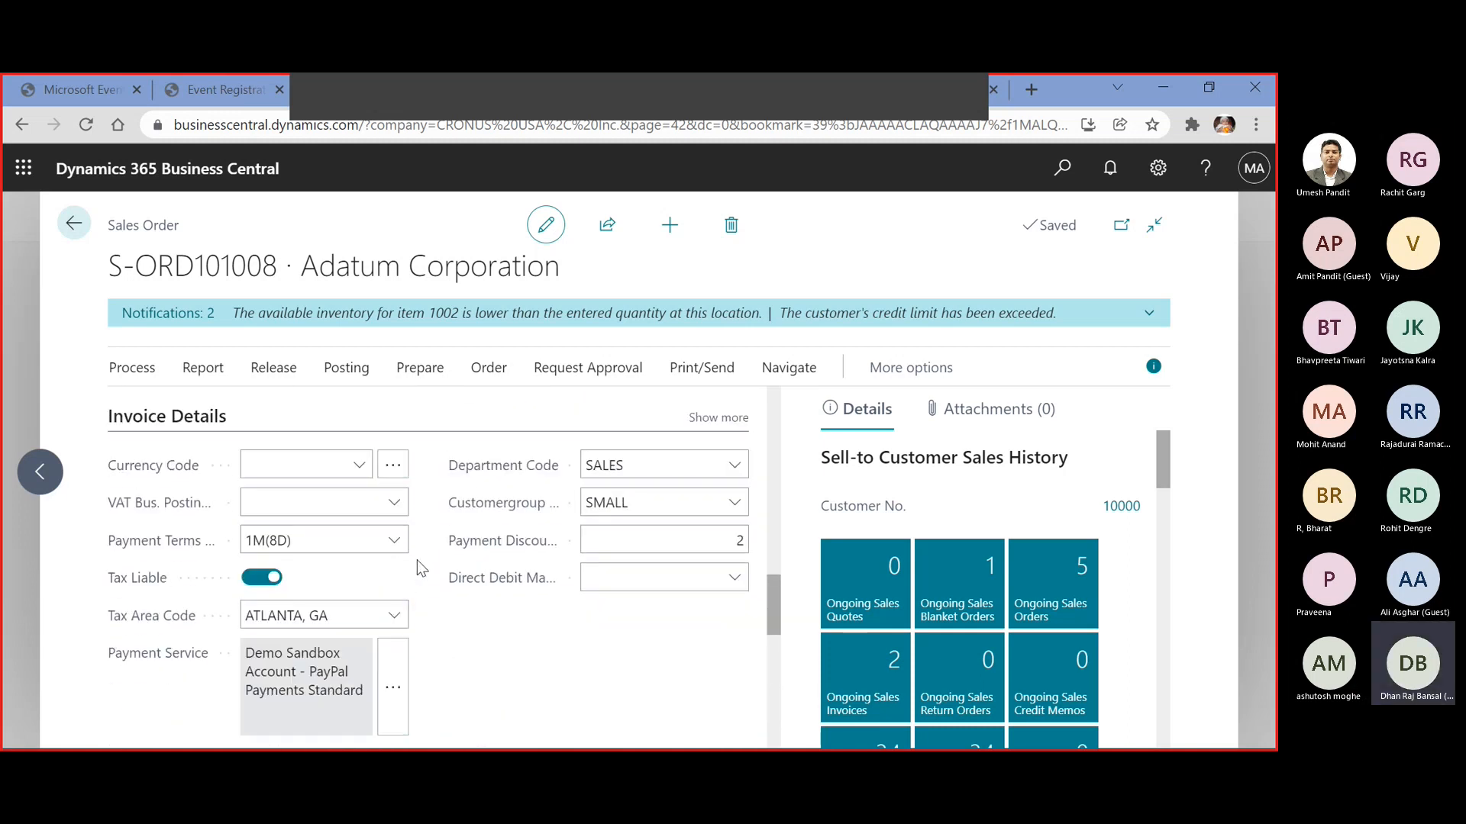
{"action": "left_click", "coordinate": [394, 542]}
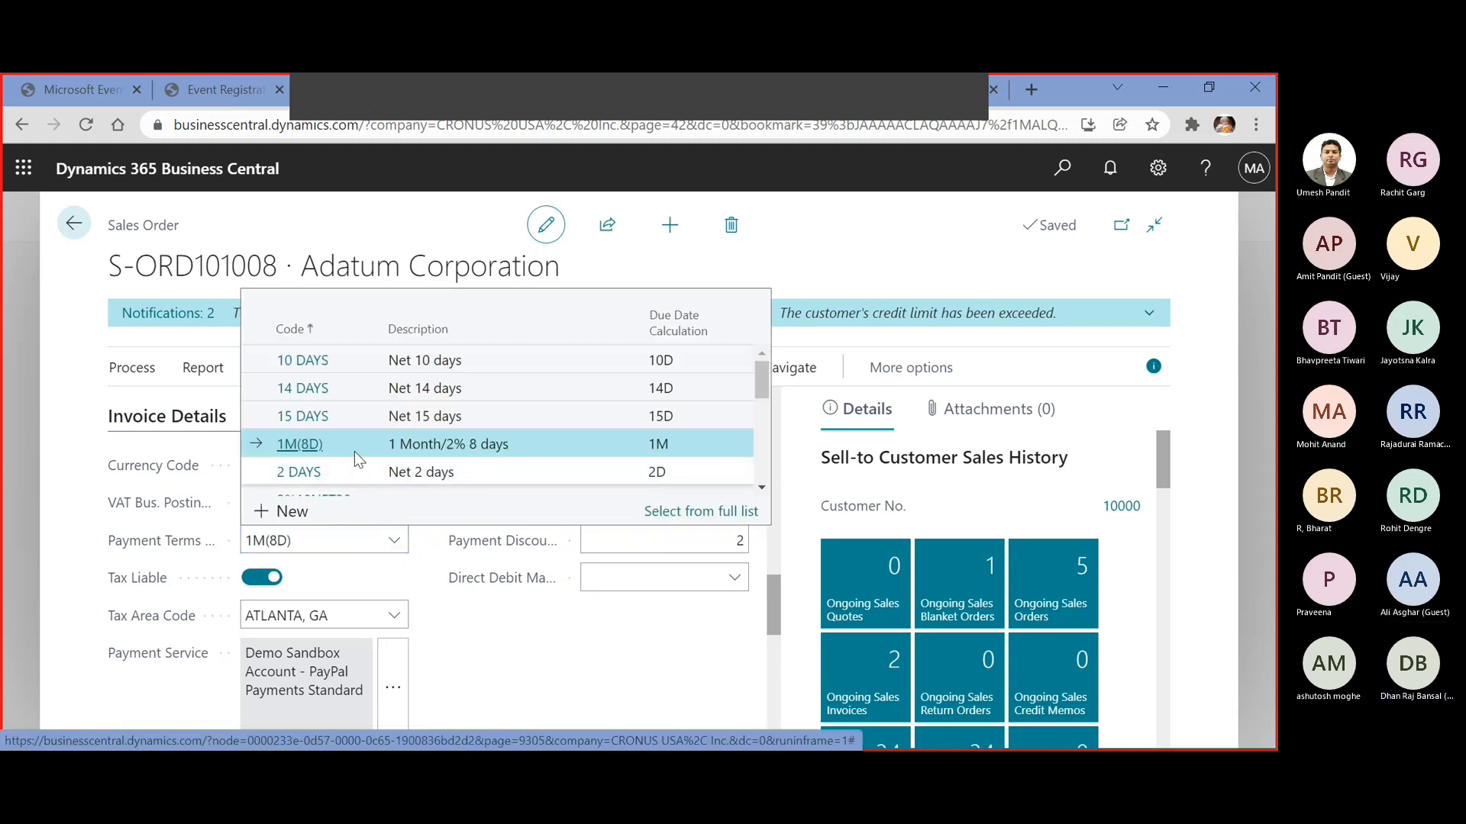
{"action": "scroll", "coordinate": [345, 475], "scroll_direction": "down", "scroll_amount": 3}
{"action": "scroll", "coordinate": [349, 450], "scroll_direction": "down", "scroll_amount": 1}
{"action": "scroll", "coordinate": [346, 447], "scroll_direction": "up", "scroll_amount": 4}
{"action": "scroll", "coordinate": [347, 447], "scroll_direction": "down", "scroll_amount": 1}
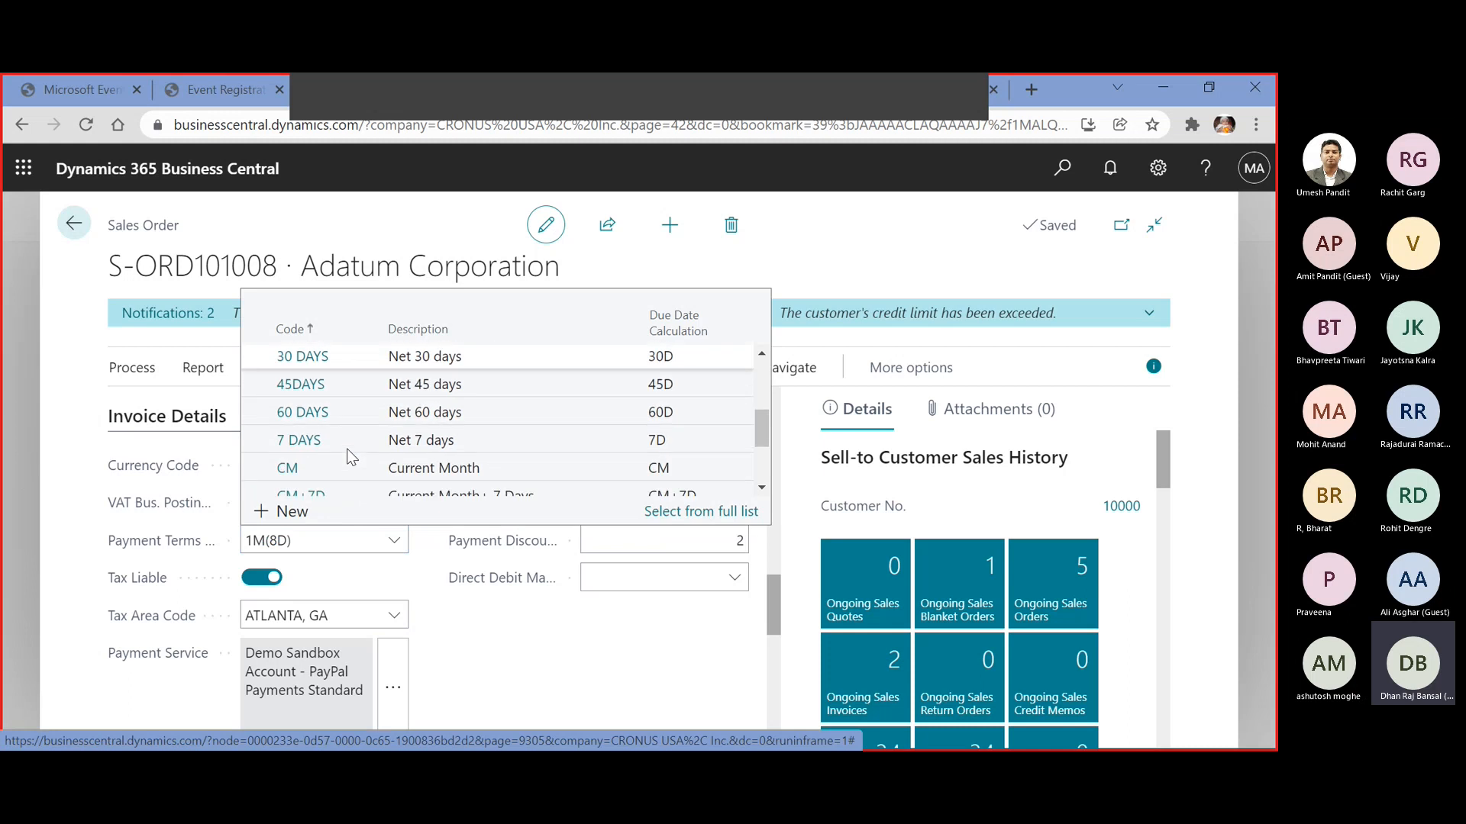
{"action": "left_click", "coordinate": [329, 394]}
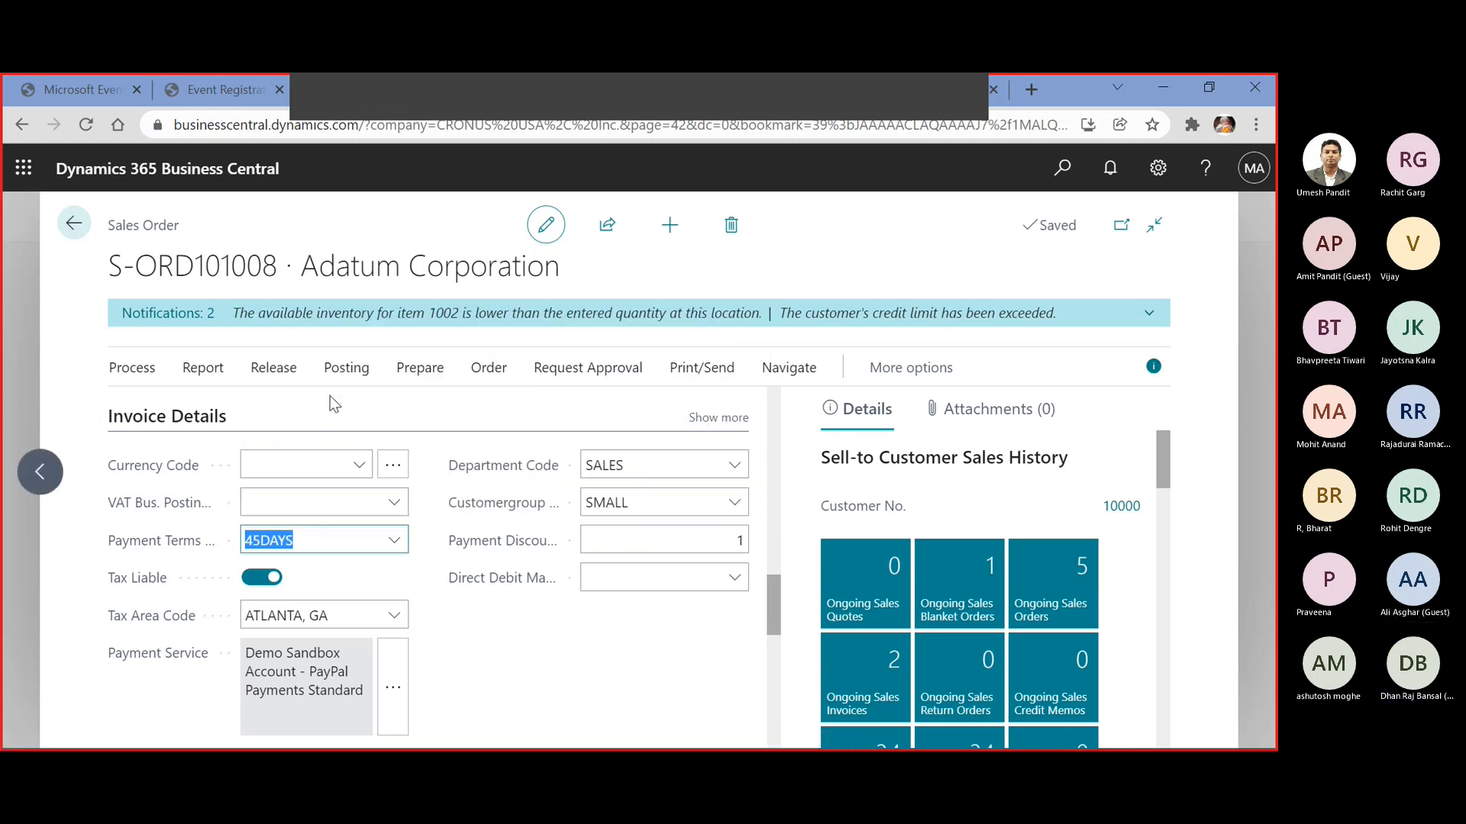
Return to the General details and check how the changed invoice payment terms affect the order's due date
{"action": "left_click", "coordinate": [324, 496]}
{"action": "scroll", "coordinate": [324, 497], "scroll_direction": "up", "scroll_amount": 15}
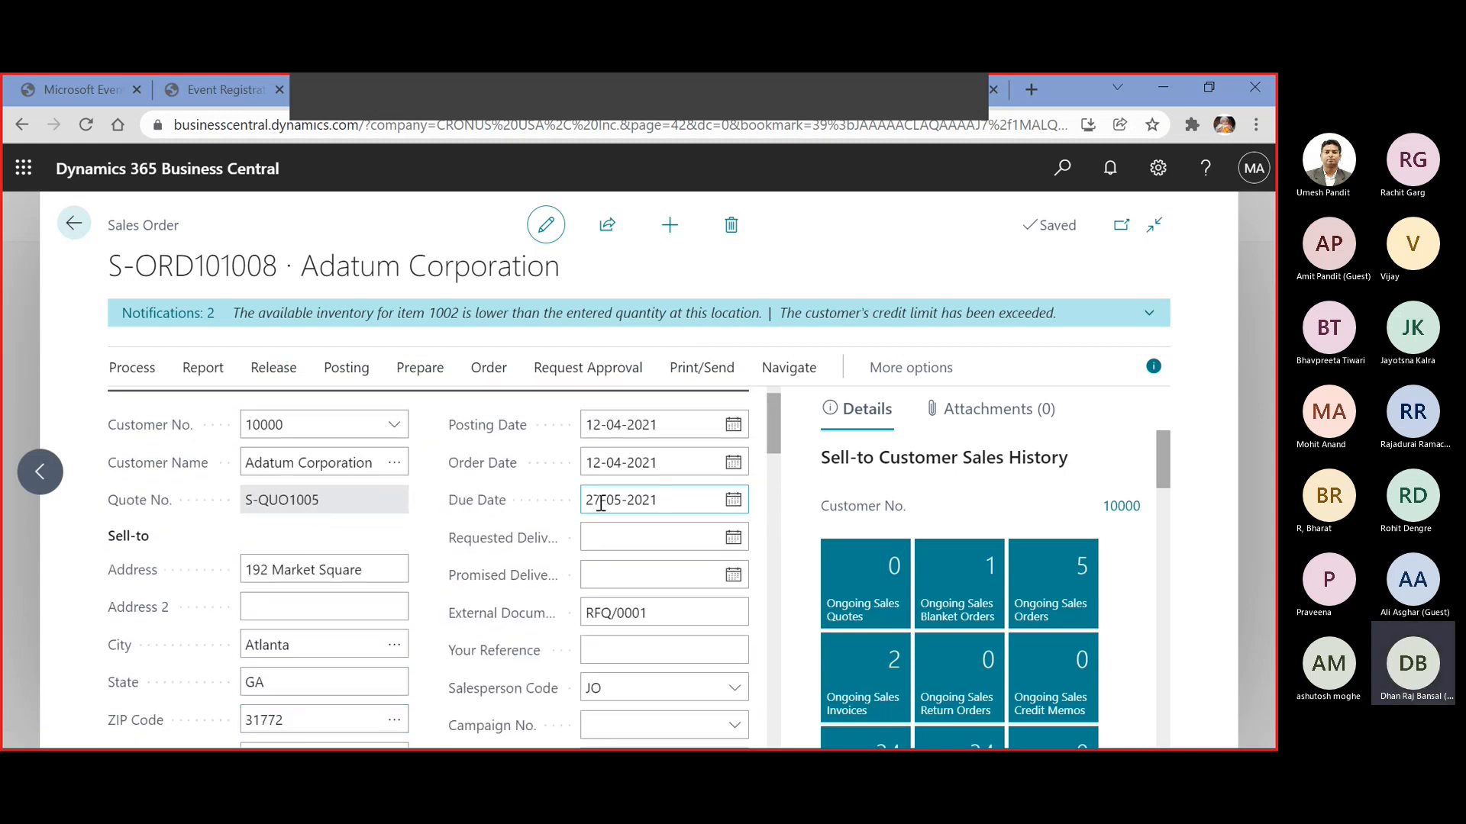
{"action": "triple_click", "coordinate": [601, 502]}
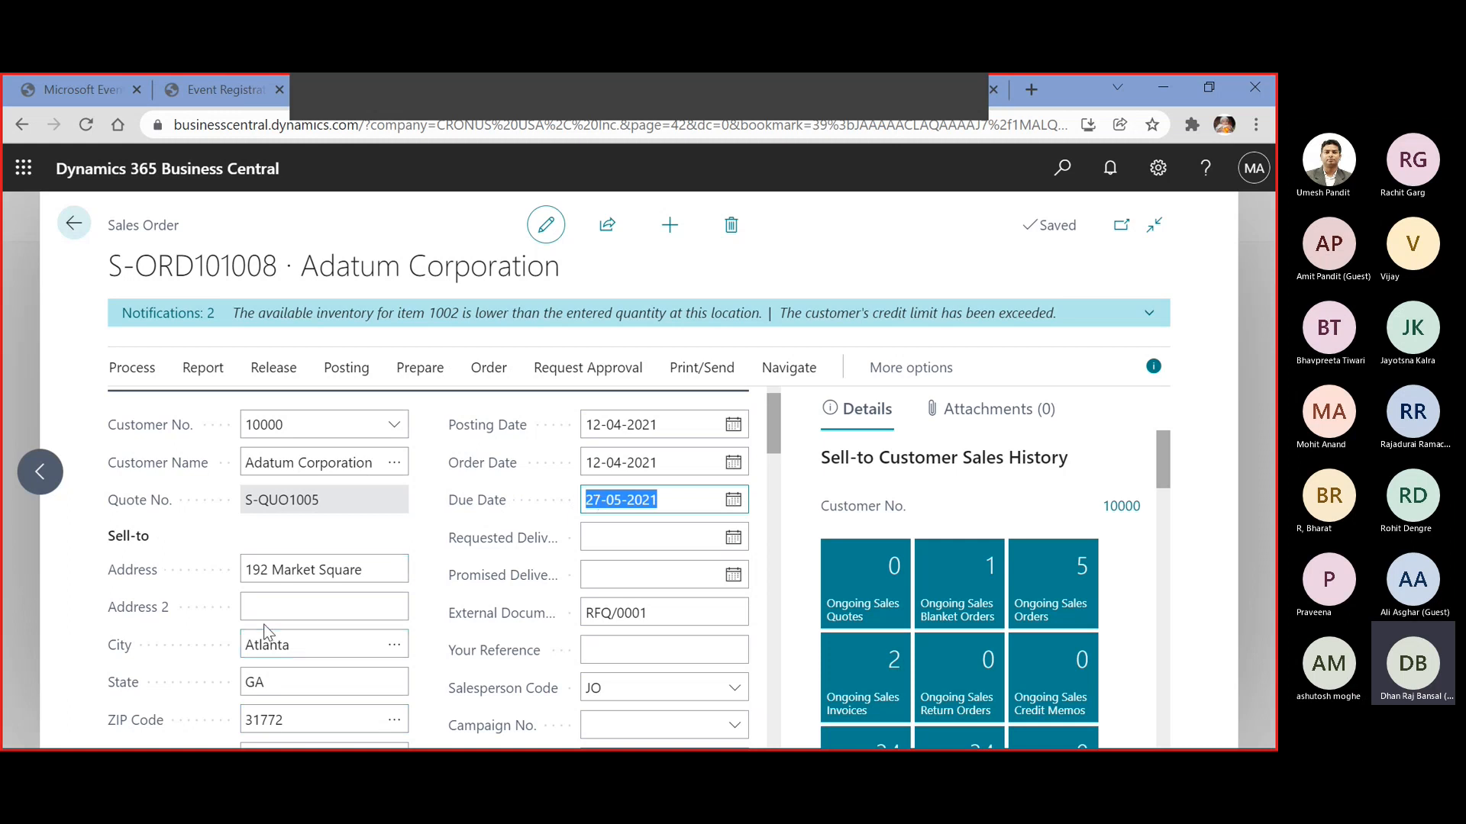
{"action": "scroll", "coordinate": [267, 626], "scroll_direction": "down", "scroll_amount": 4}
{"action": "scroll", "coordinate": [290, 585], "scroll_direction": "up", "scroll_amount": 4}
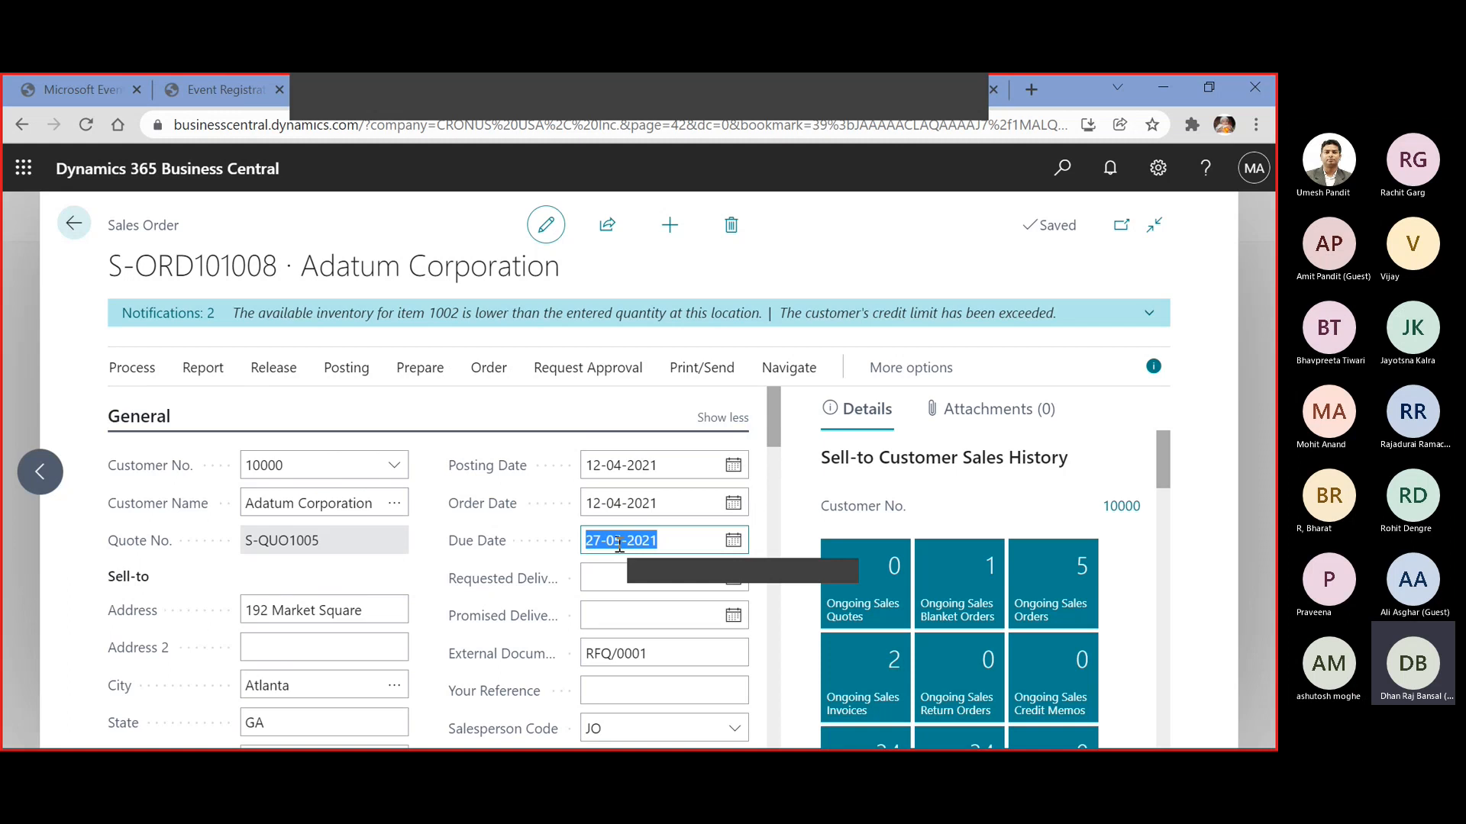
Set the quantity to ship to 10 for the Chair line and 20 for the item 1896-S line
{"action": "scroll", "coordinate": [619, 543], "scroll_direction": "down", "scroll_amount": 8}
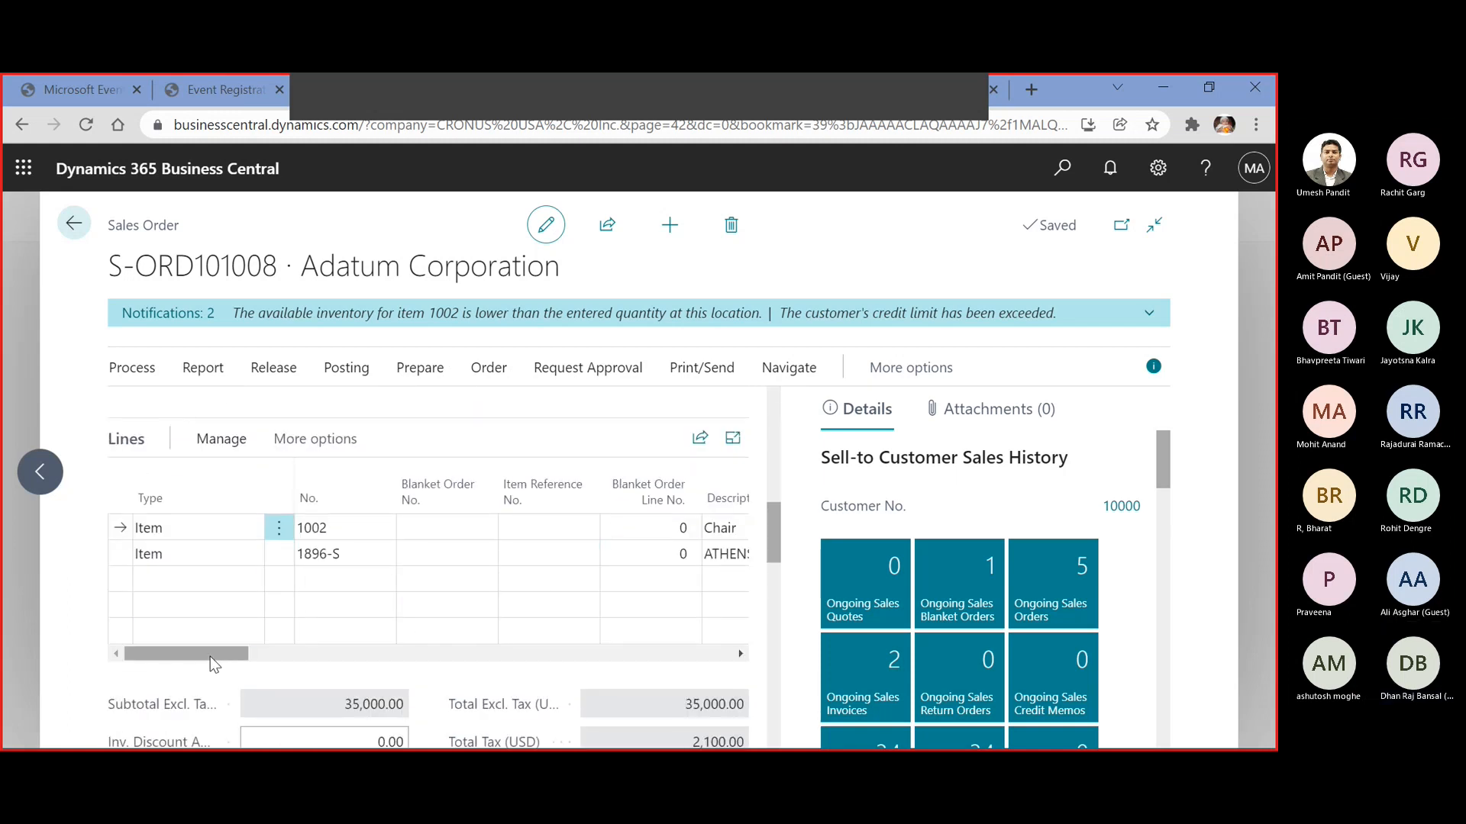
{"action": "left_click_drag", "start_coordinate": [275, 661], "coordinate": [328, 643]}
{"action": "left_click", "coordinate": [374, 554]}
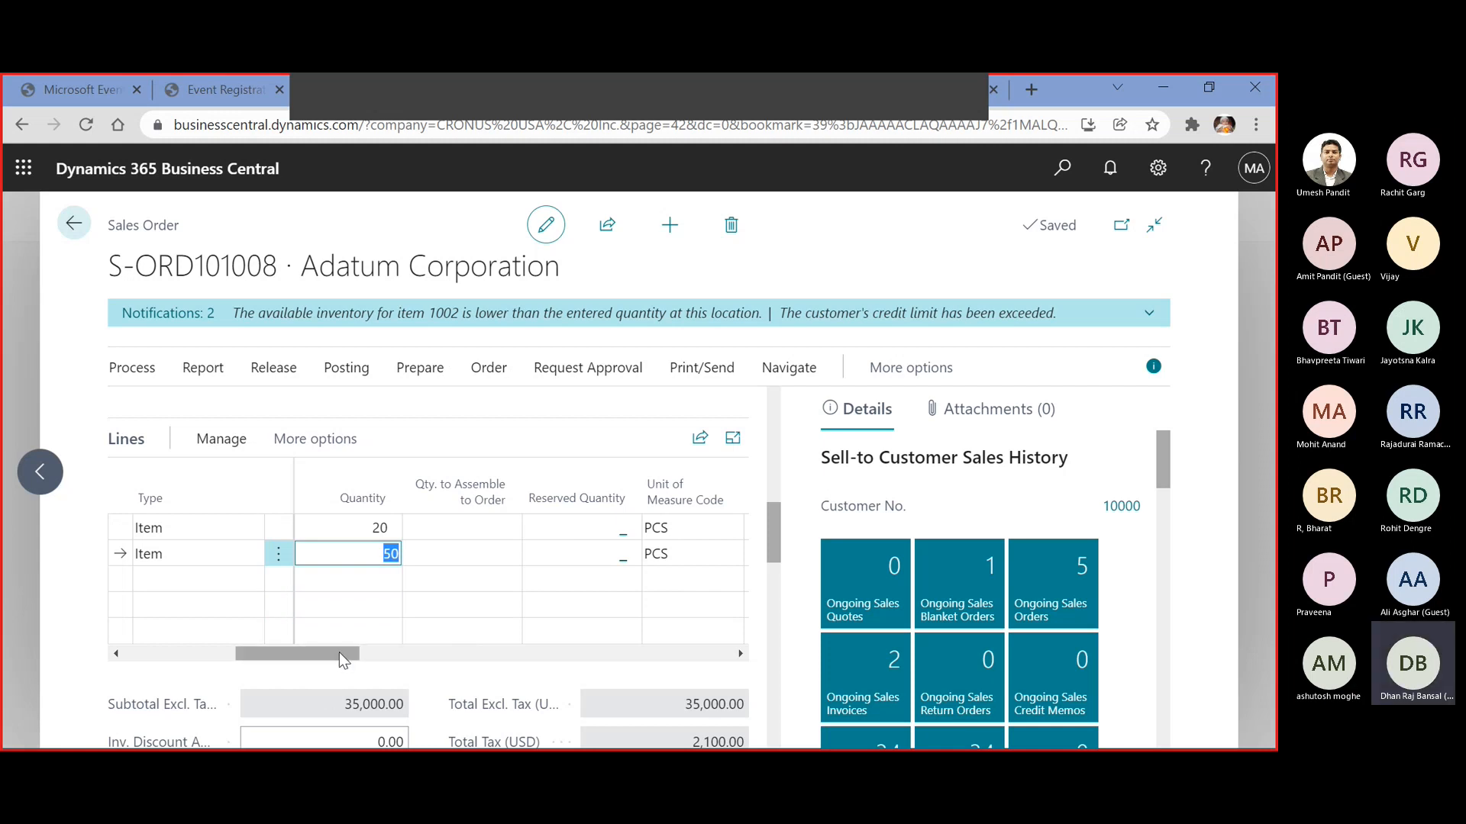
{"action": "left_click_drag", "start_coordinate": [339, 655], "coordinate": [522, 647]}
{"action": "left_click", "coordinate": [481, 531]}
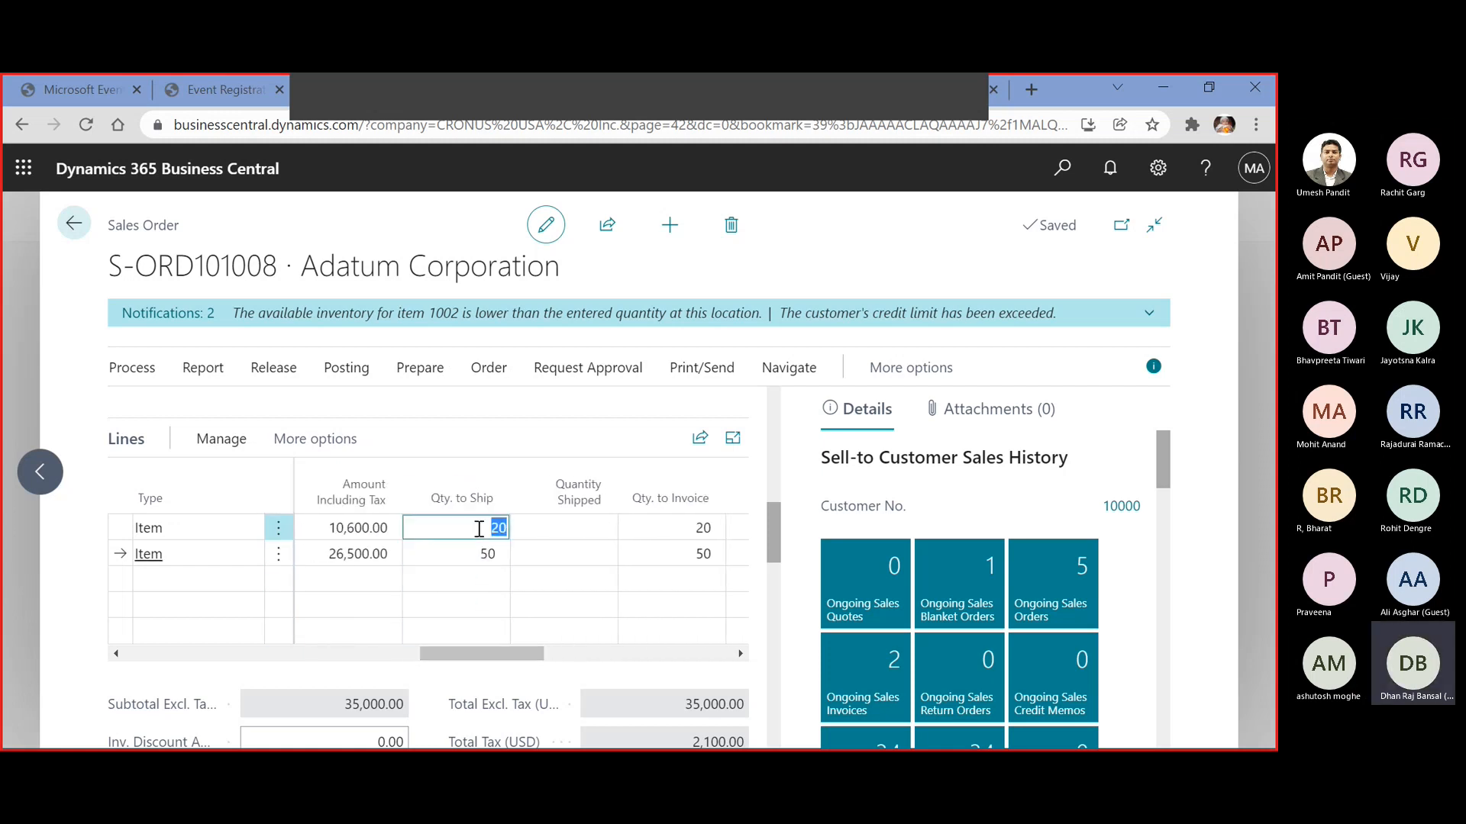
{"action": "type", "text": "10"}
{"action": "key", "text": "Down"}
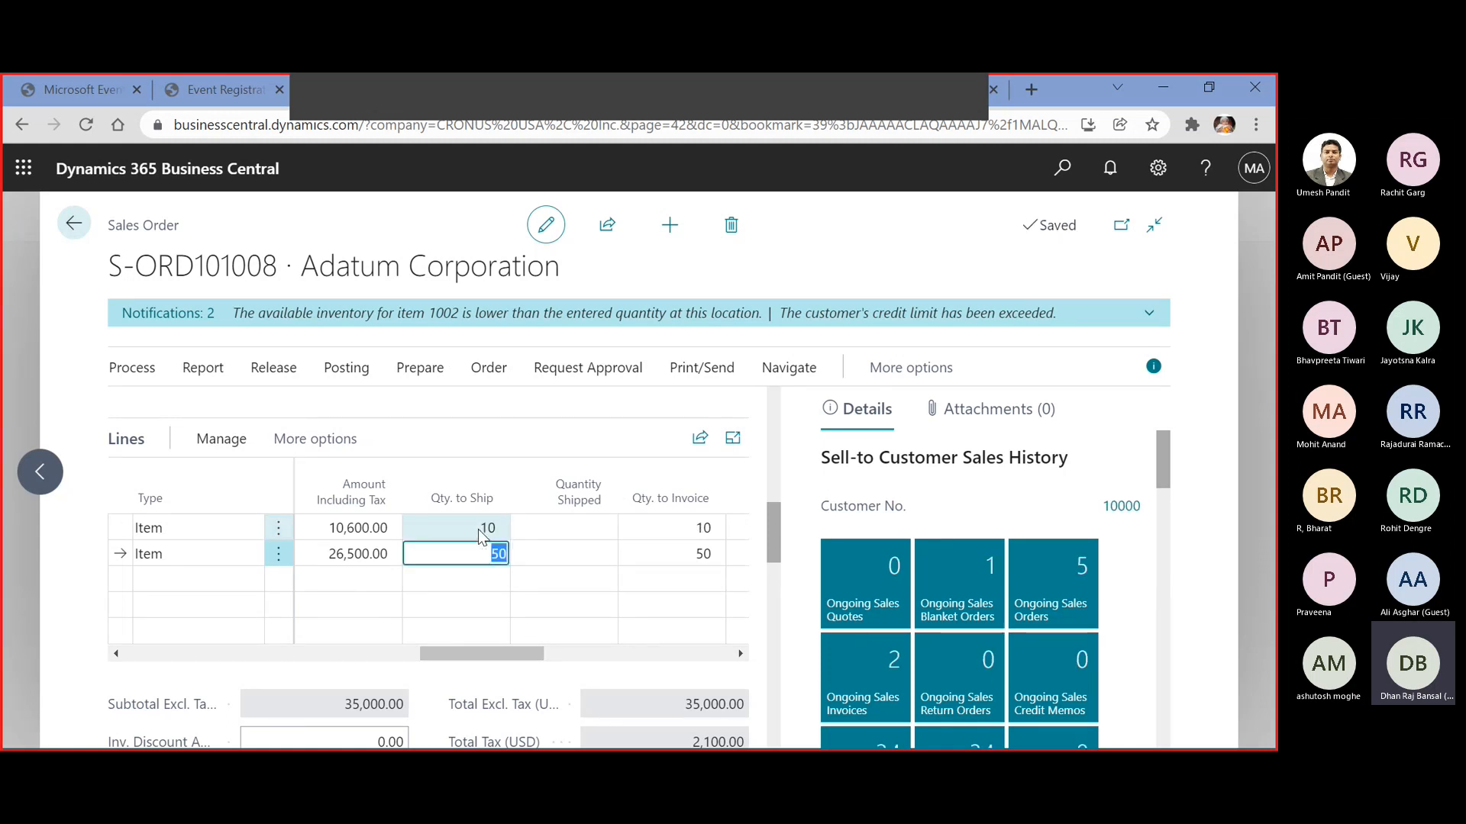
{"action": "type", "text": "20"}
{"action": "key", "text": "Tab"}
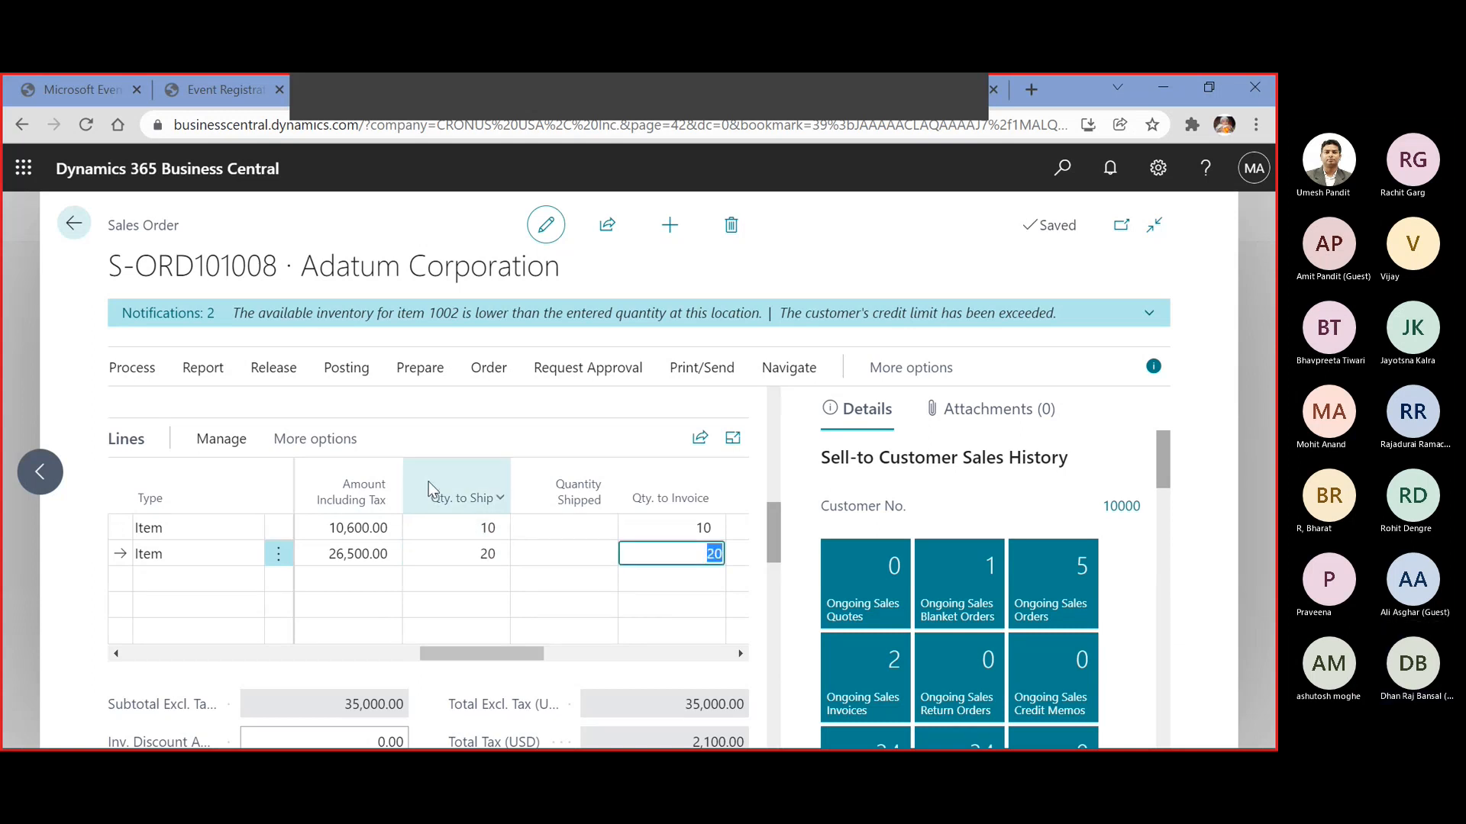
Try to post the sales order using the Ship option only
{"action": "left_click", "coordinate": [342, 369]}
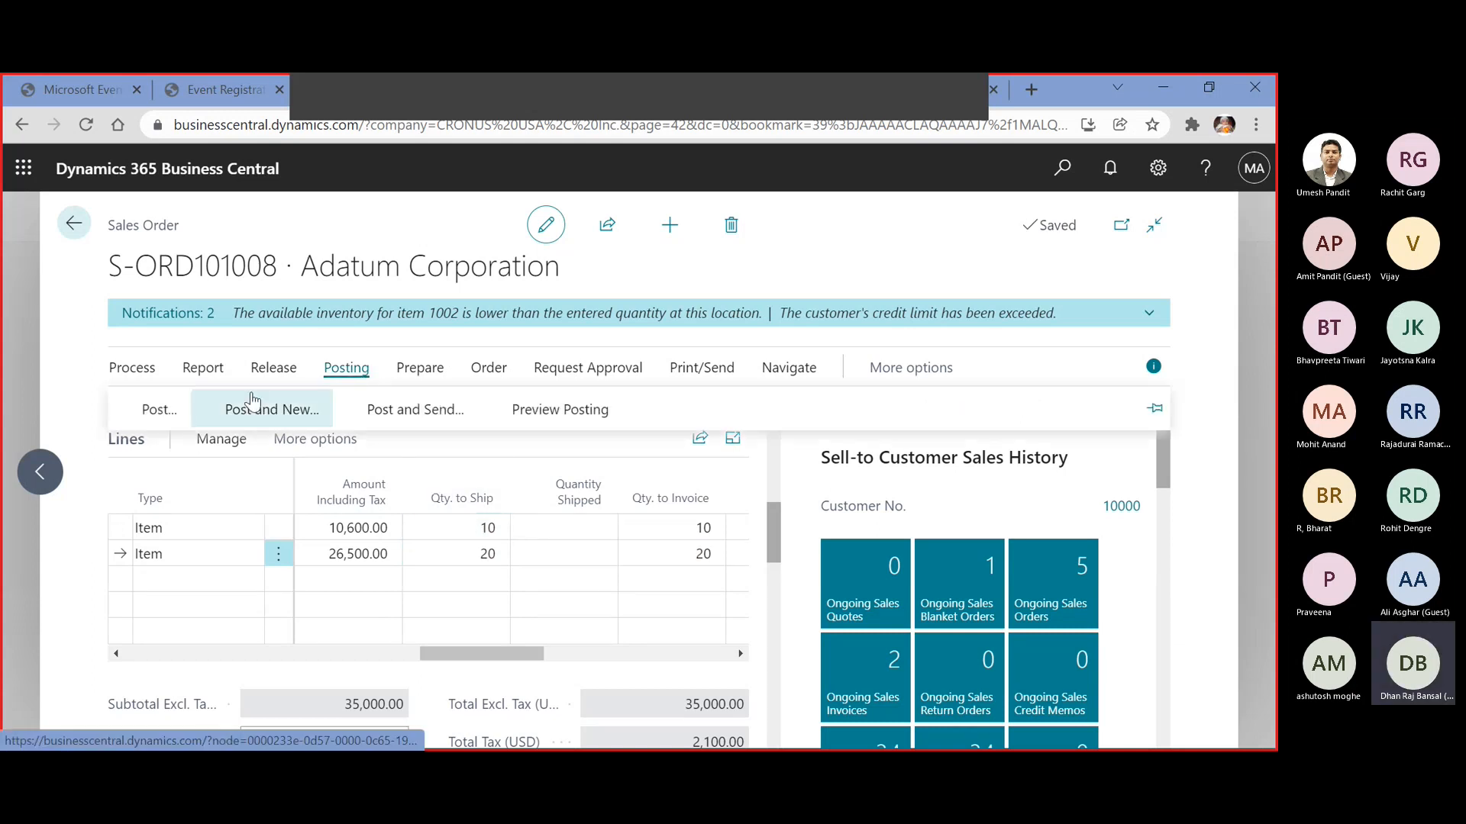
{"action": "left_click", "coordinate": [151, 412]}
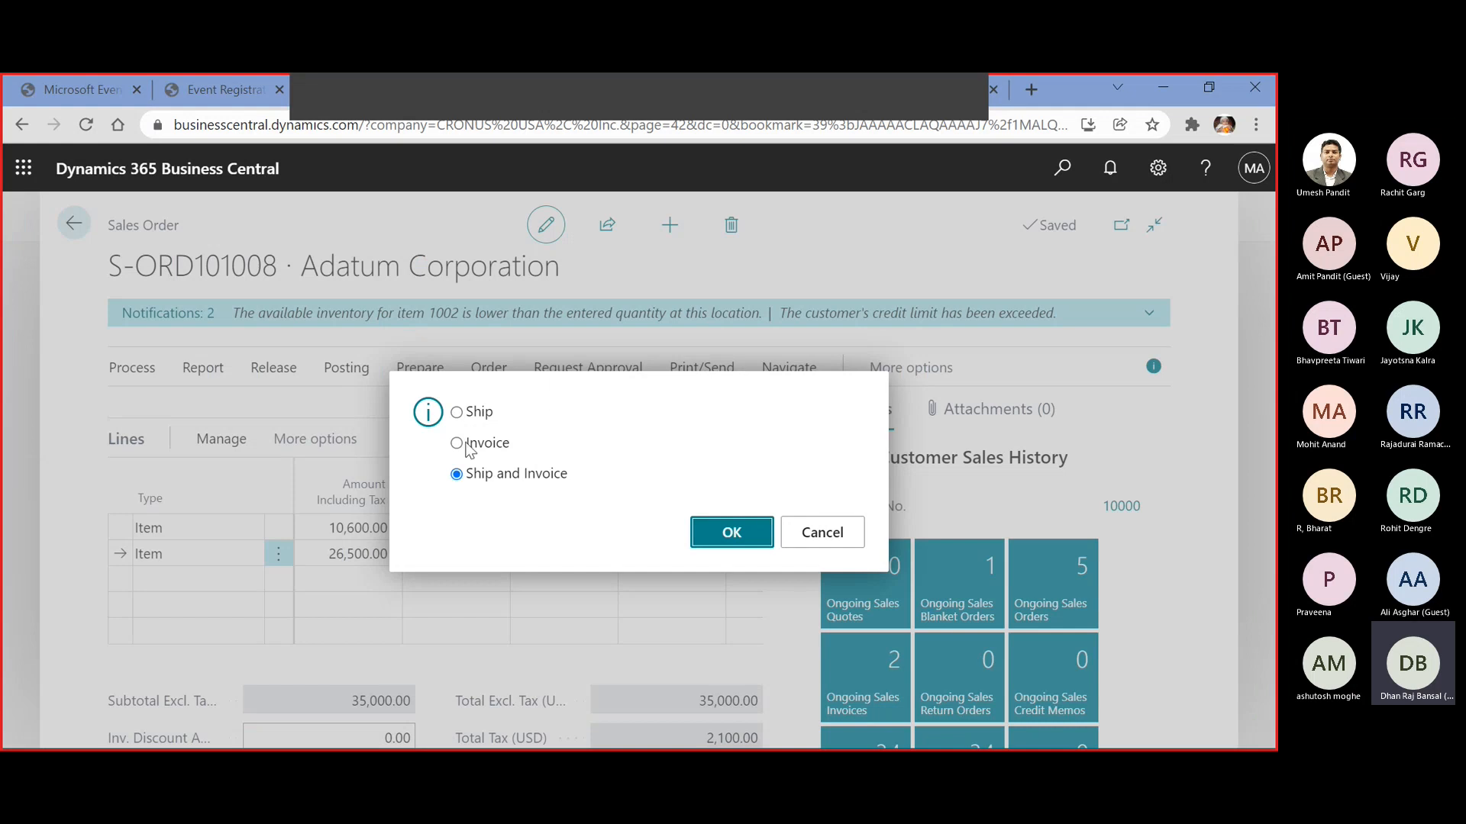
{"action": "left_click", "coordinate": [476, 415]}
{"action": "left_click", "coordinate": [731, 532]}
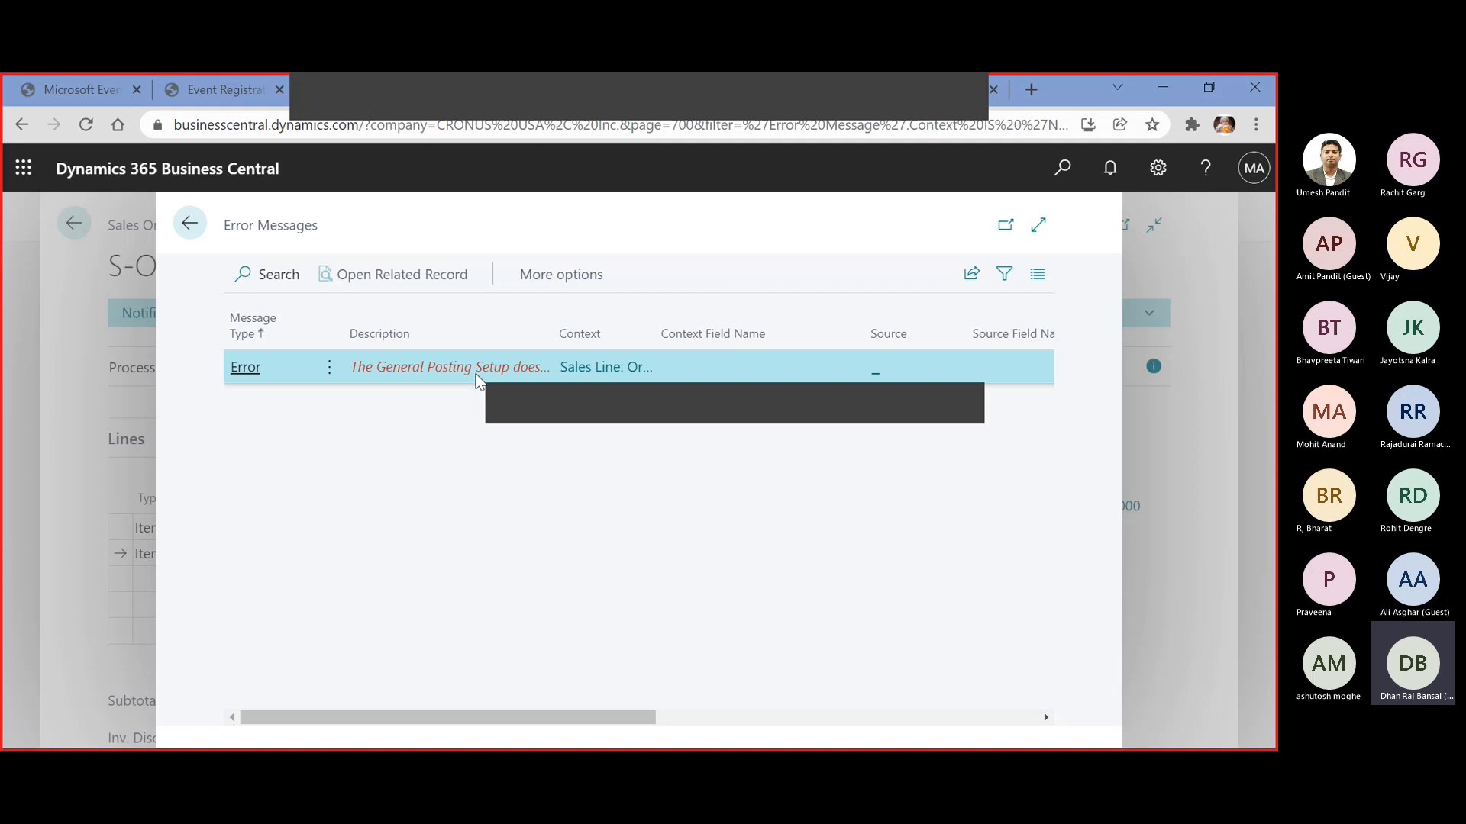
Search for the General Posting Setup page and open it
{"action": "left_click", "coordinate": [1062, 166]}
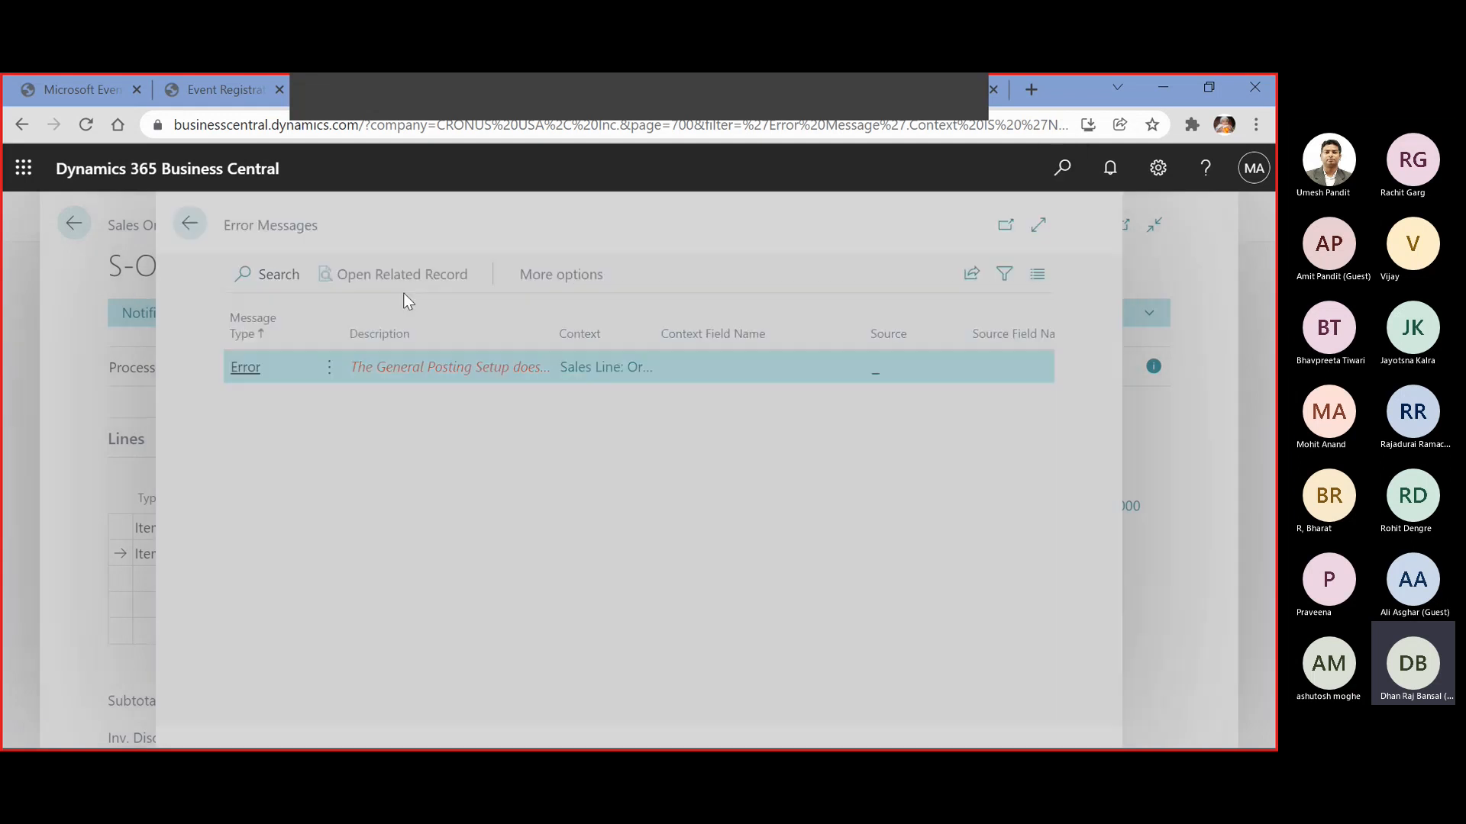
{"action": "type", "text": "GENER"}
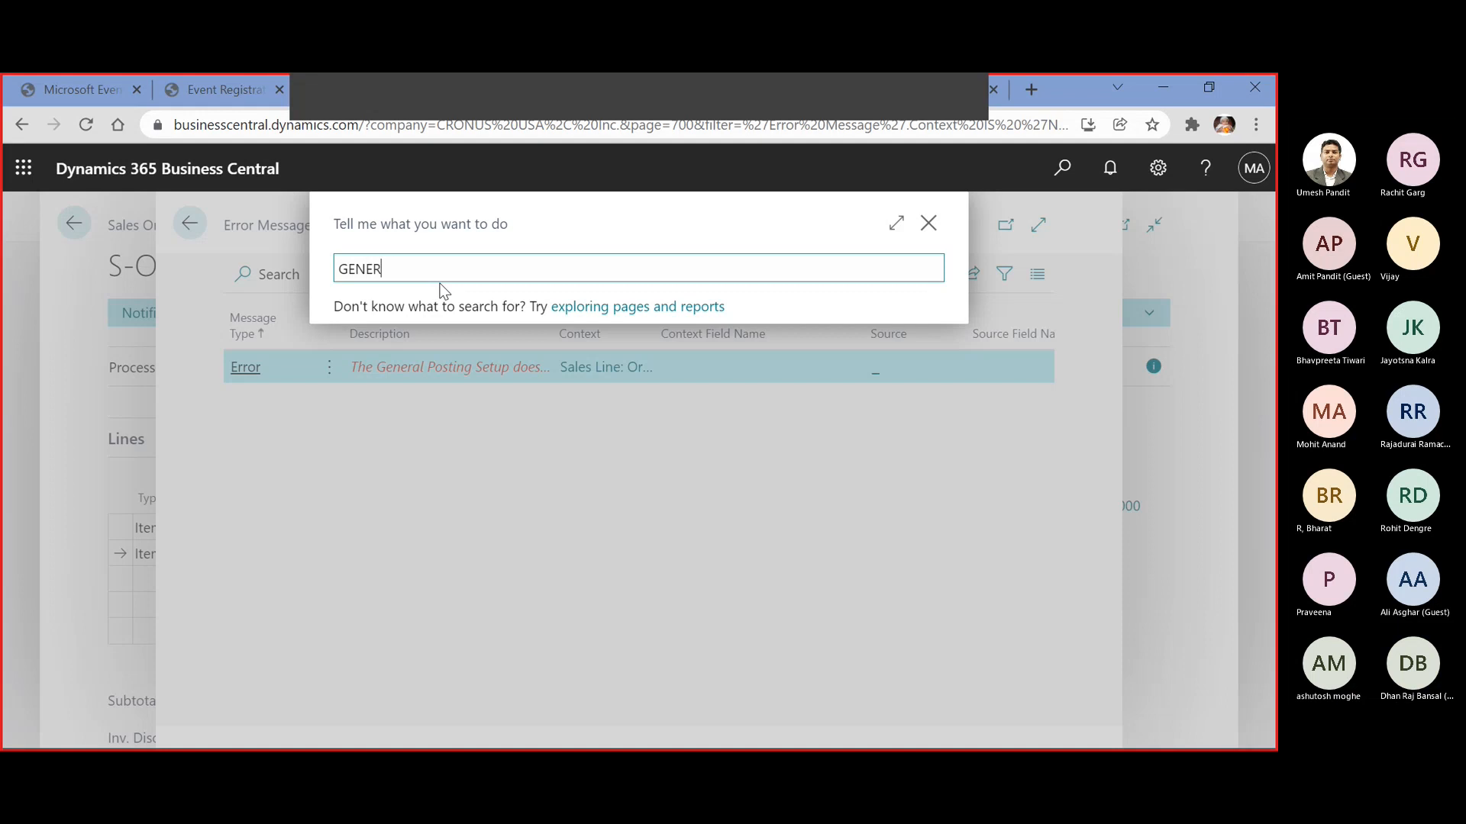
{"action": "type", "text": "AL POSTING SE"}
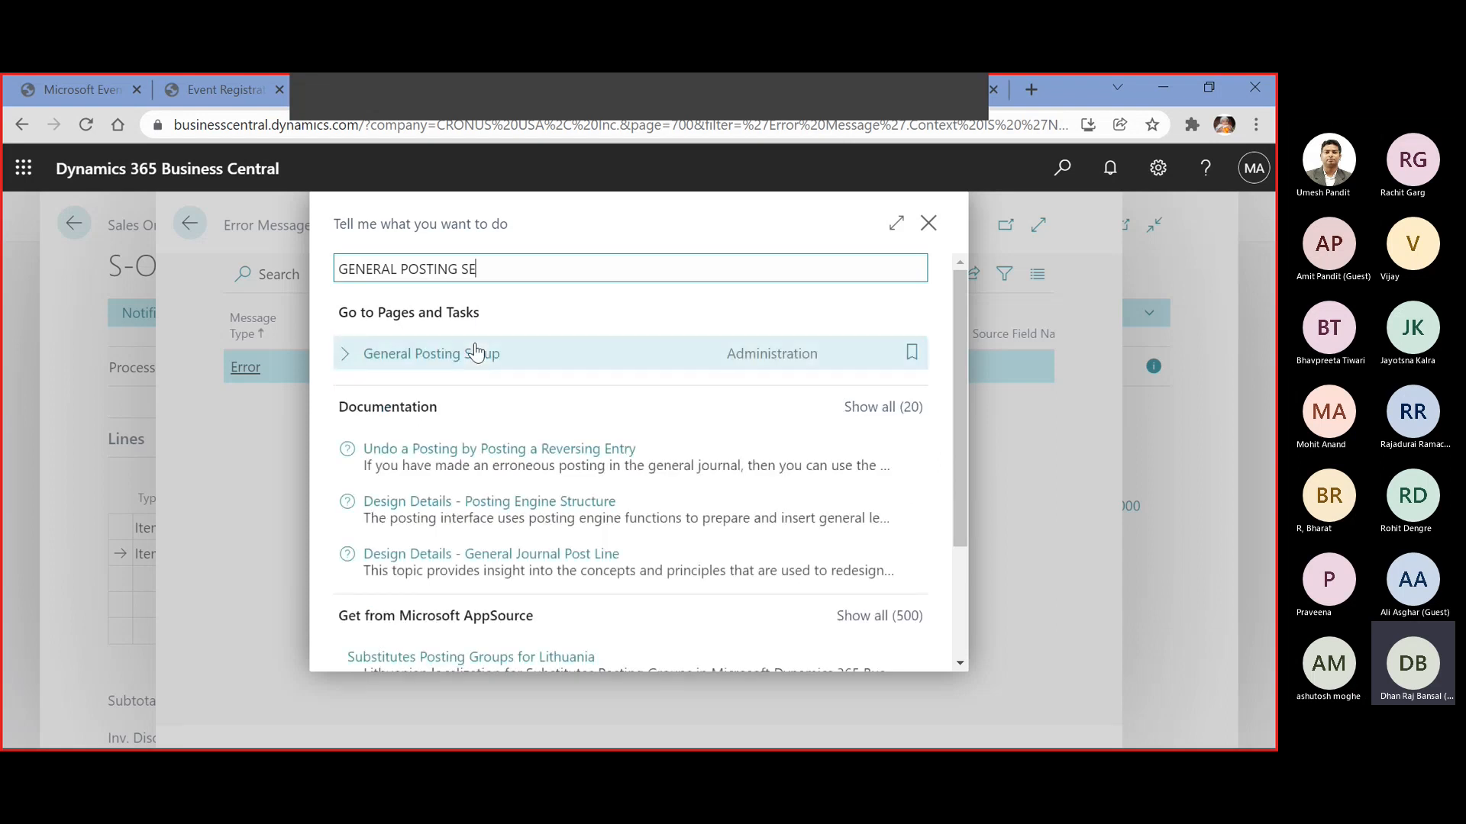
{"action": "left_click", "coordinate": [474, 353]}
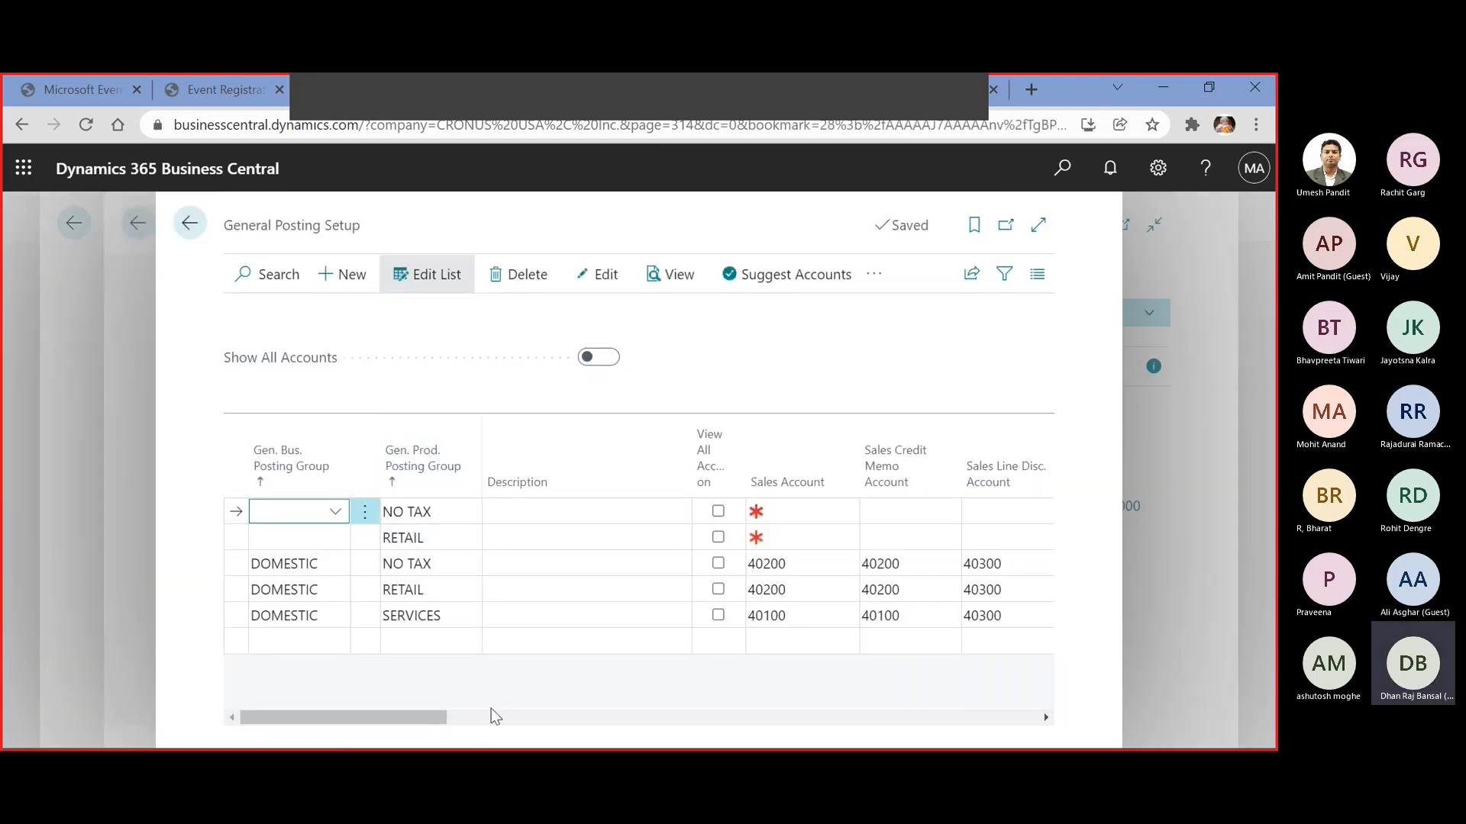
Add a posting setup line combining business posting group INTERNATIONAL with product posting group RETAIL
{"action": "left_click", "coordinate": [296, 642]}
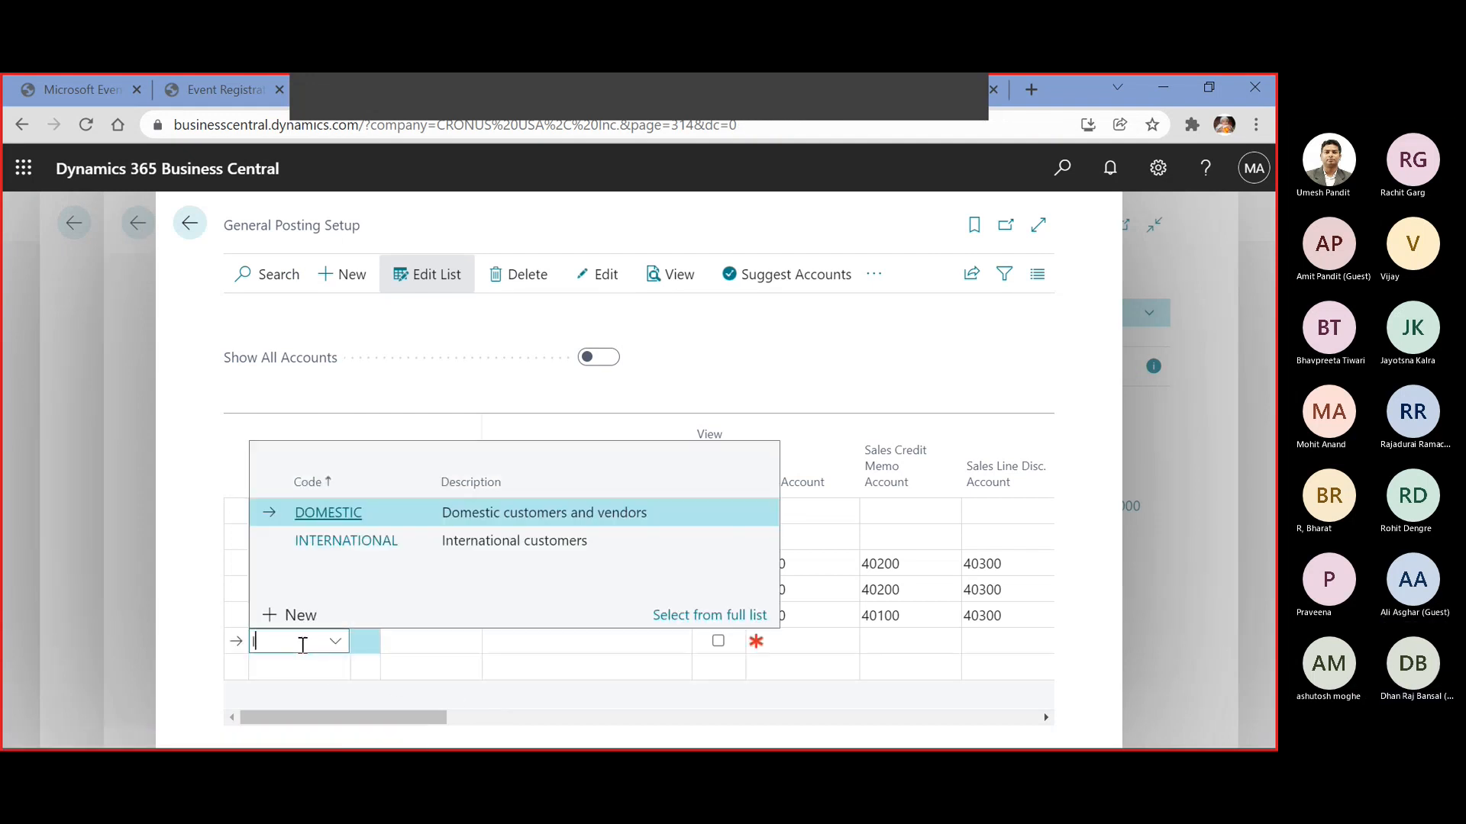
{"action": "key", "text": "Tab"}
{"action": "type", "text": "RE"}
{"action": "key", "text": "Tab"}
{"action": "key", "text": "Tab"}
{"action": "key", "text": "Tab"}
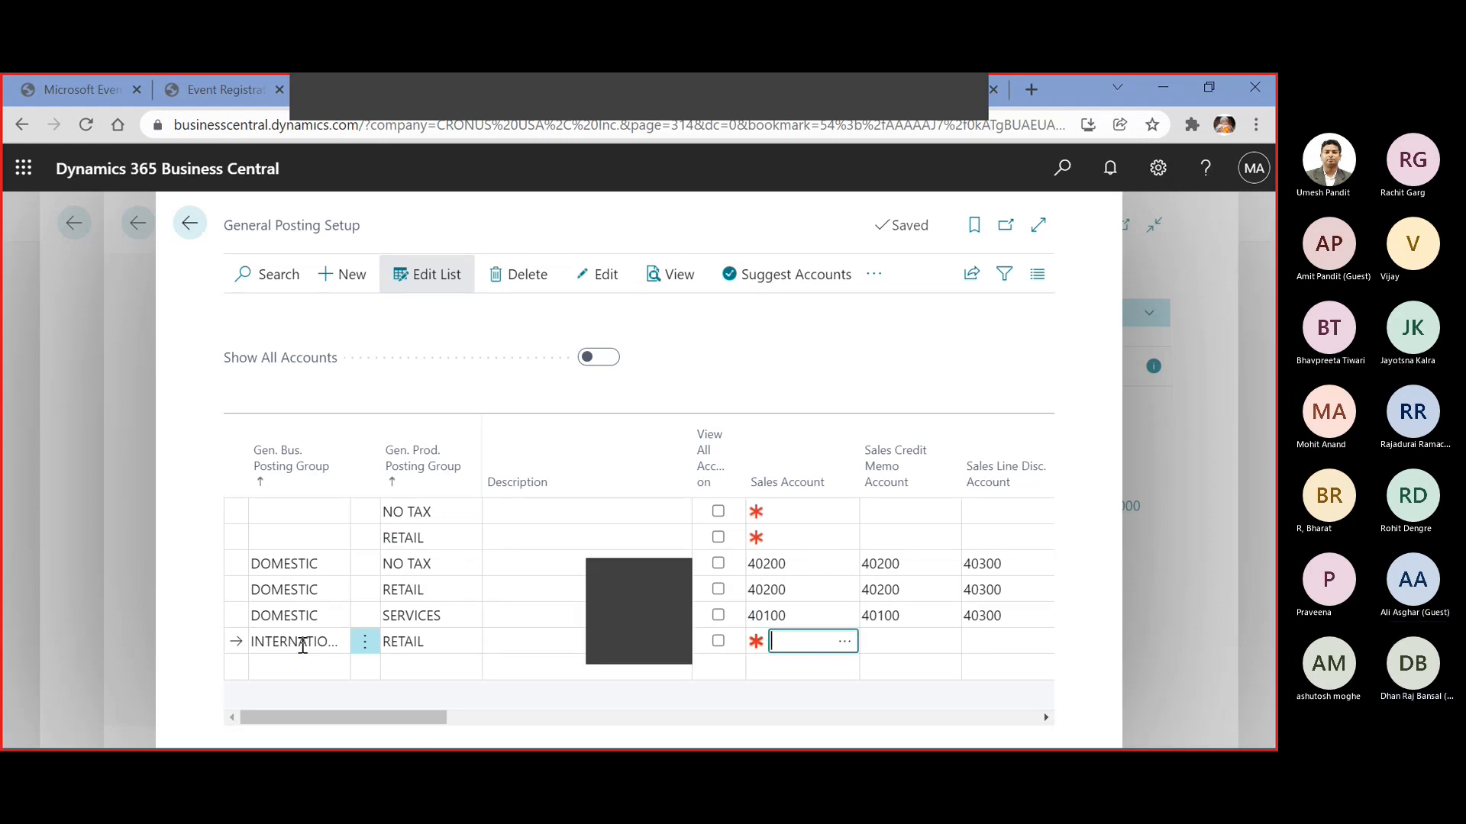
Set the INTERNATIONAL/RETAIL line's sales and sales credit memo accounts to 40100, and its sales line and invoice discount accounts to 40300
{"action": "type", "text": "40100"}
{"action": "key", "text": "Tab"}
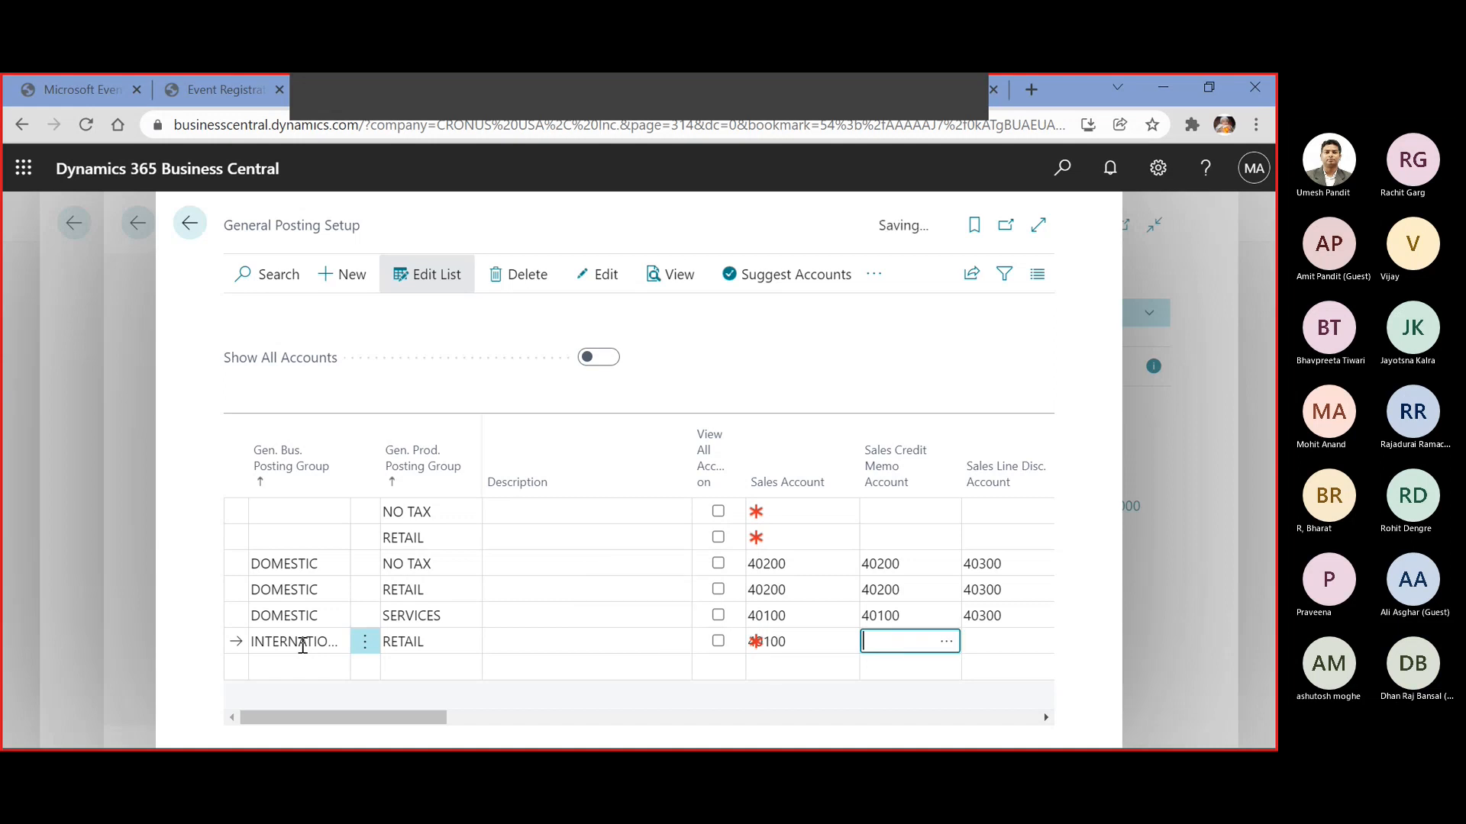
{"action": "type", "text": "40100"}
{"action": "key", "text": "Tab"}
{"action": "type", "text": "40300"}
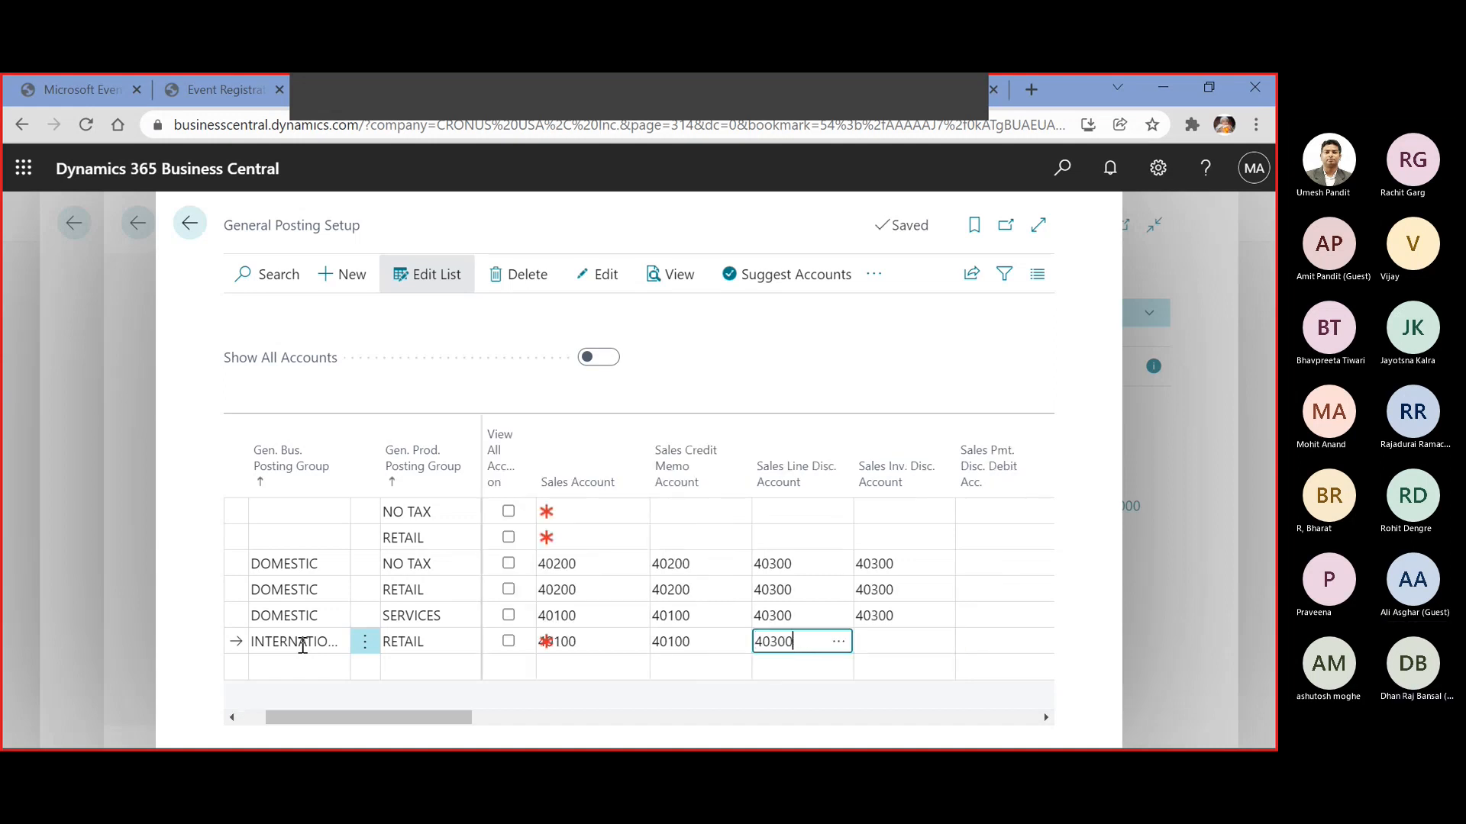
{"action": "key", "text": "Tab"}
{"action": "type", "text": "40300"}
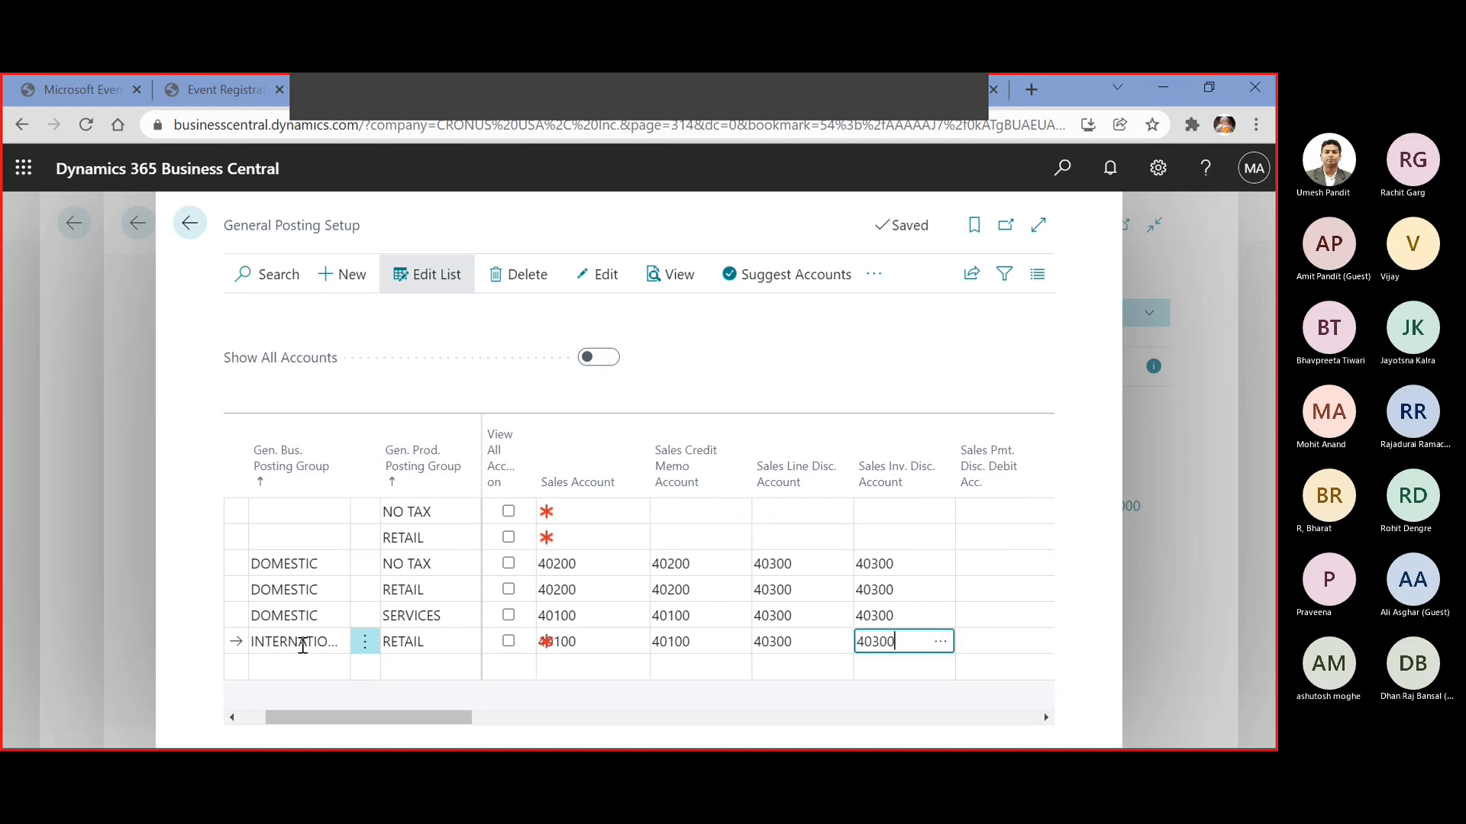
Set the INTERNATIONAL/RETAIL line's purchase and purchase credit memo accounts to 61500, and its purchase line and invoice discount accounts to 20200
{"action": "key", "text": "Tab"}
{"action": "key", "text": "Tab"}
{"action": "key", "text": "Tab"}
{"action": "key", "text": "Tab"}
{"action": "key", "text": "Tab"}
{"action": "key", "text": "Tab"}
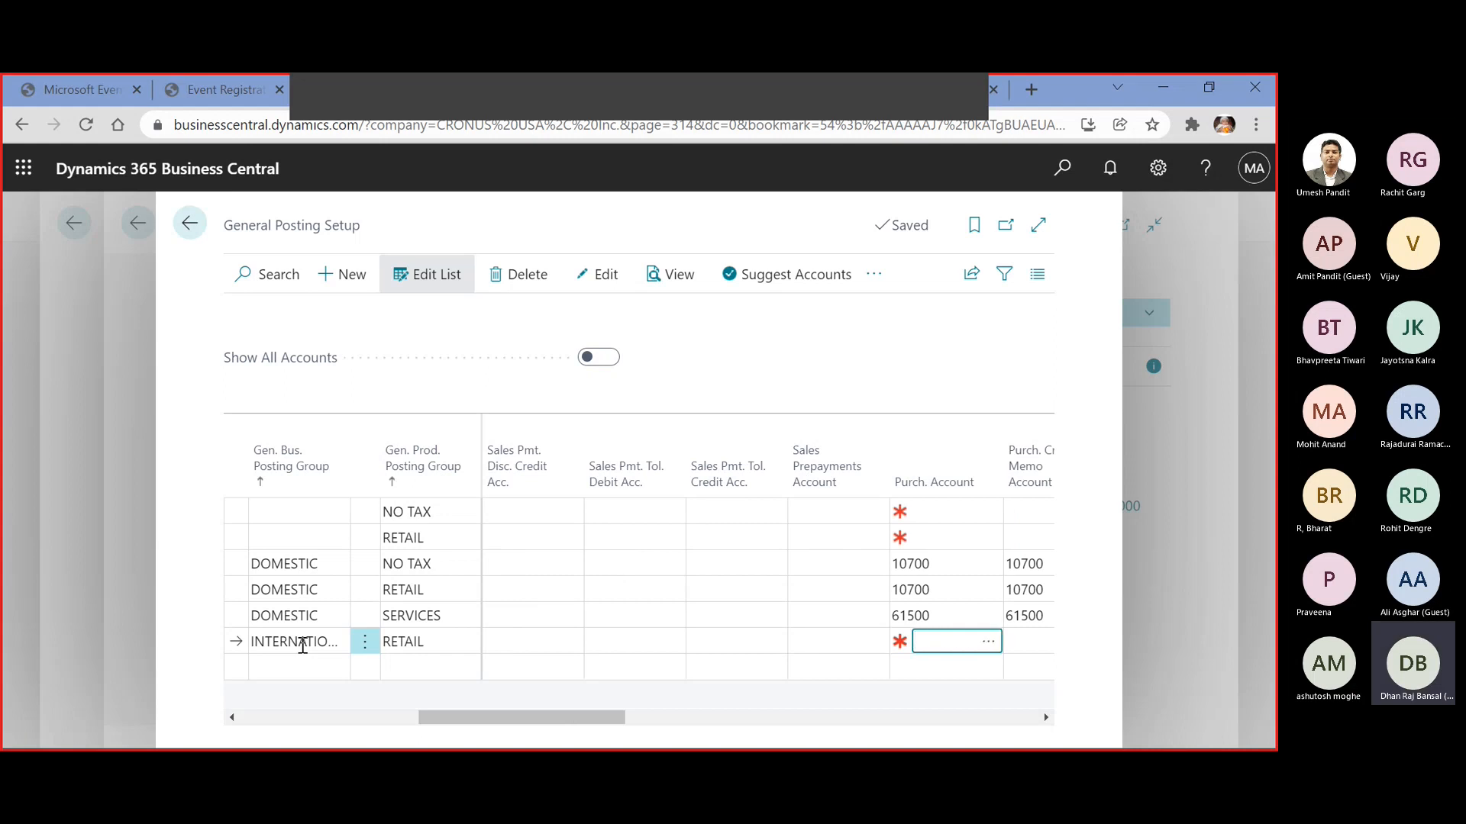
{"action": "type", "text": "61500"}
{"action": "key", "text": "Tab"}
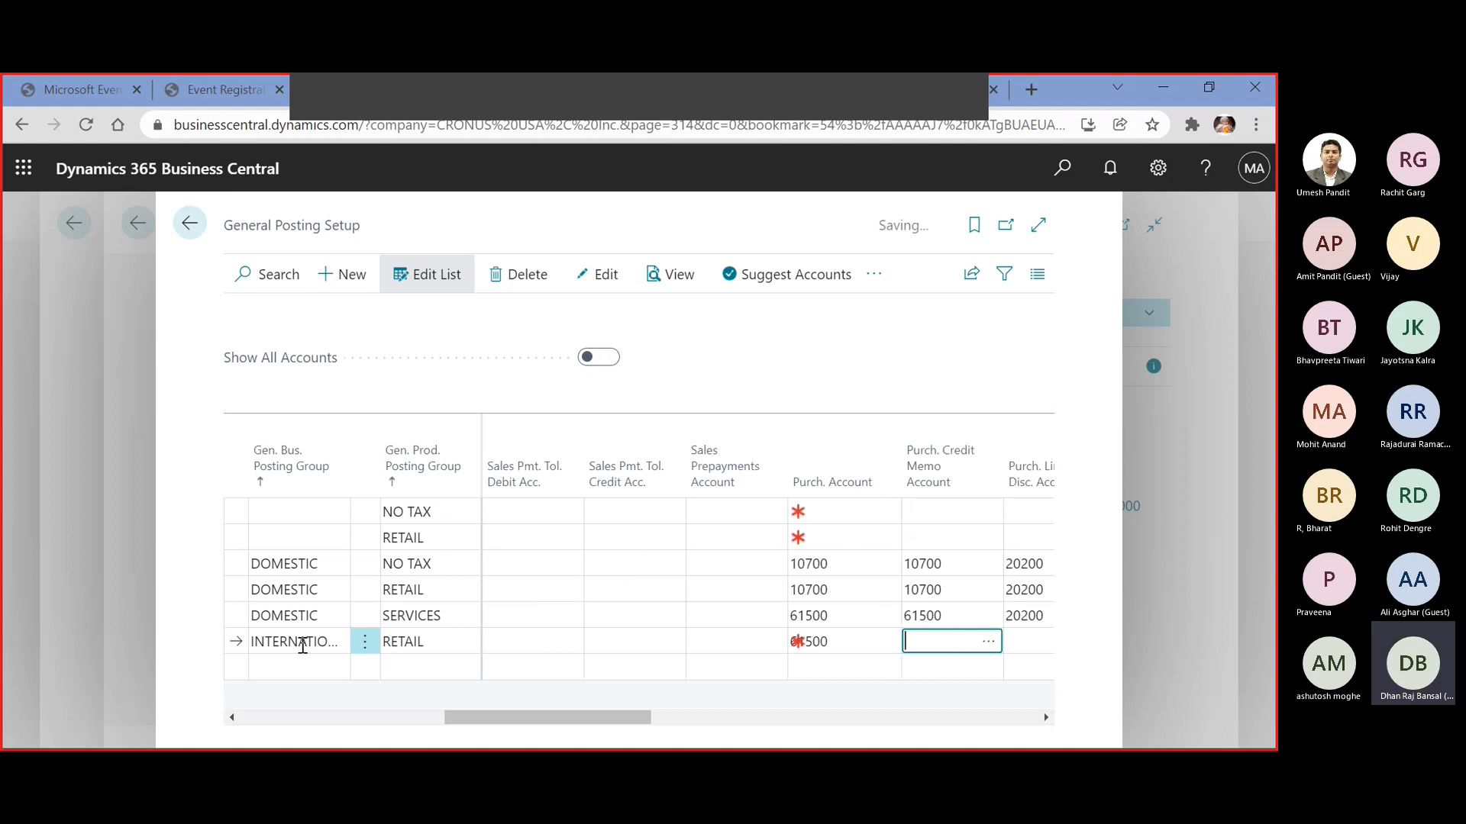
{"action": "type", "text": "61500"}
{"action": "key", "text": "Tab"}
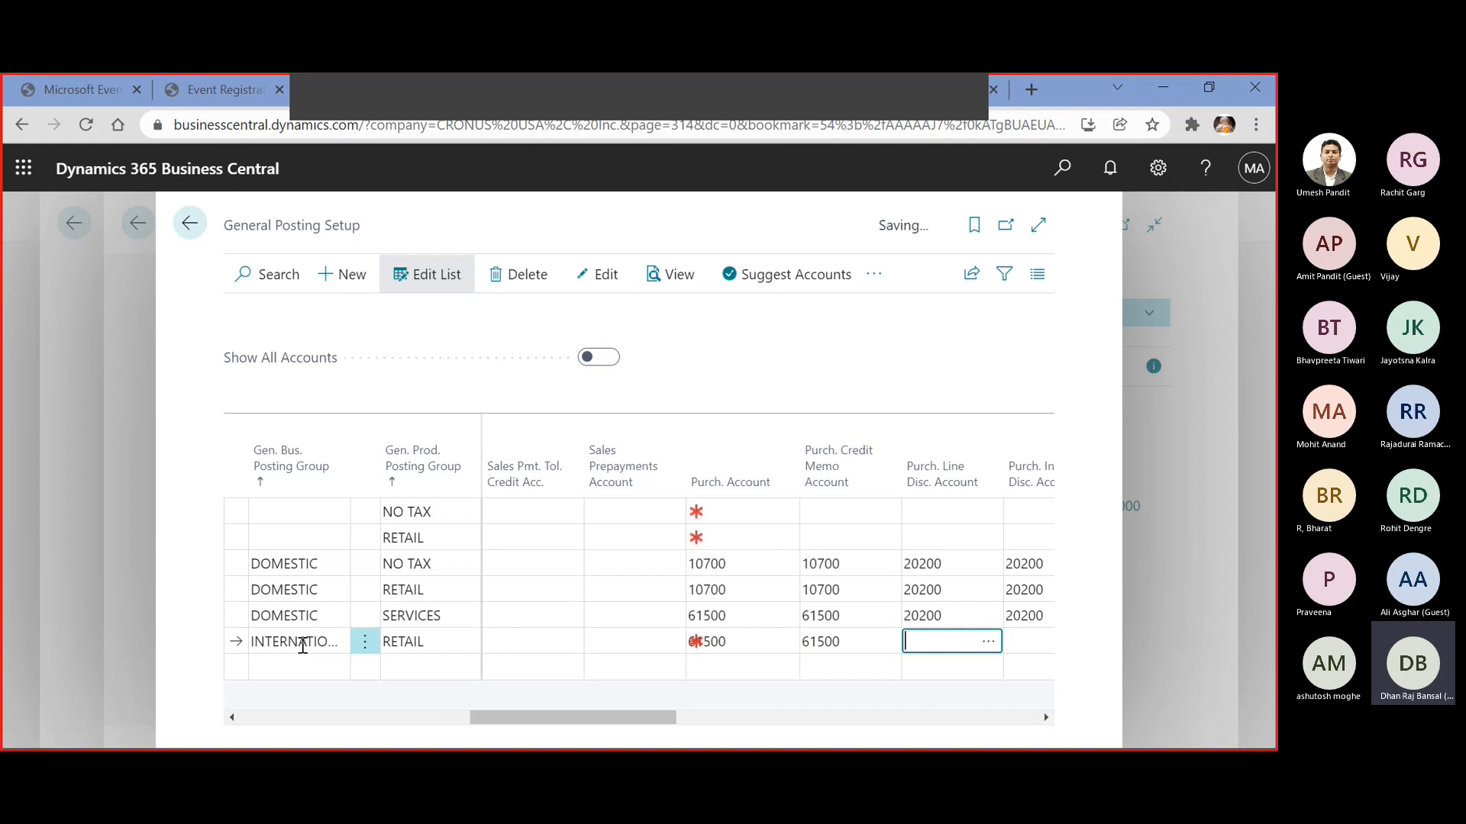
{"action": "type", "text": "20200"}
{"action": "key", "text": "Tab"}
{"action": "type", "text": "20200"}
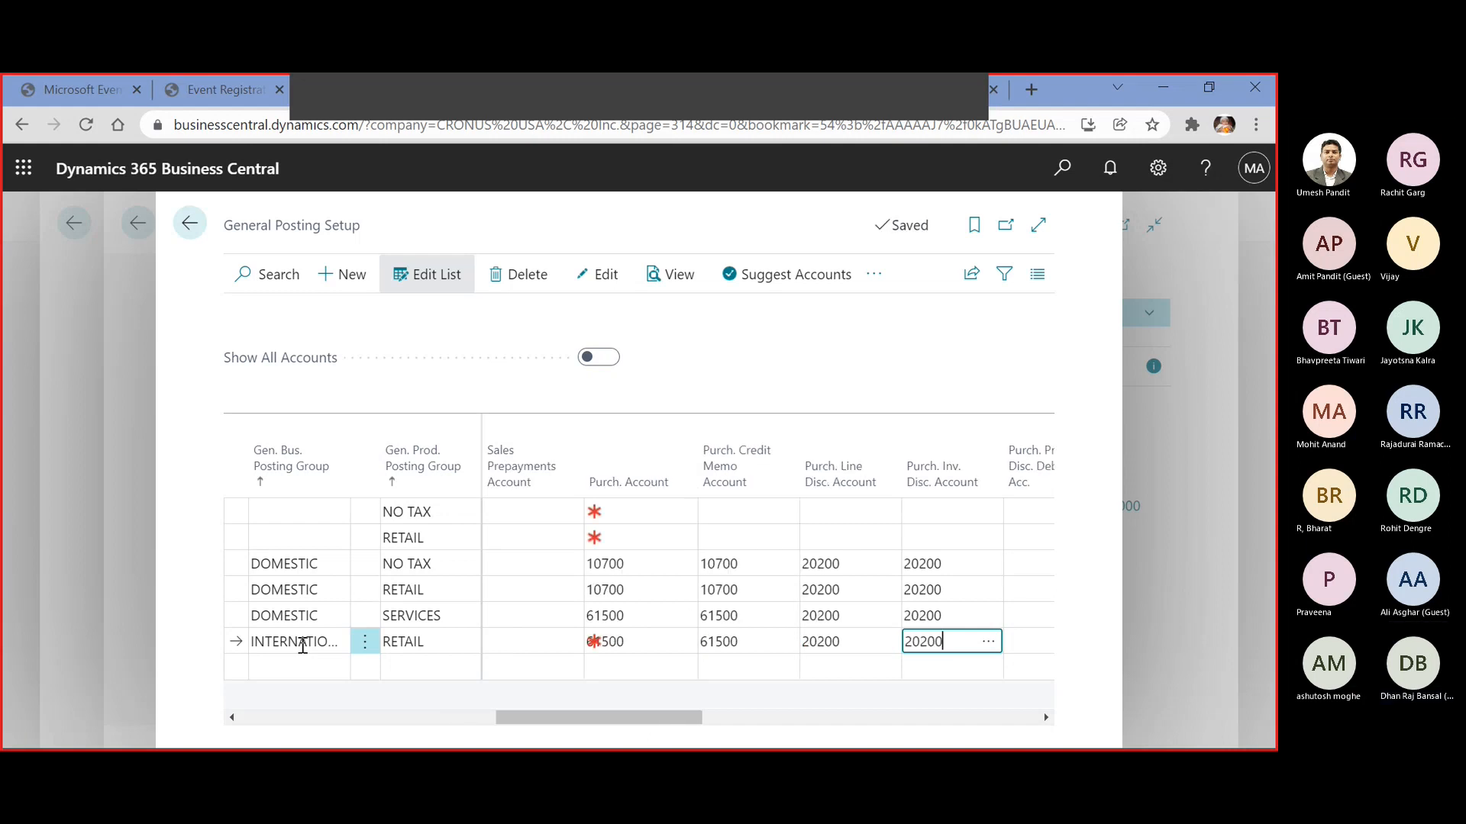
Set the INTERNATIONAL/RETAIL line's COGS account to 50200, inventory adjustment account to 50100 and direct cost applied account to 10700
{"action": "key", "text": "Tab"}
{"action": "key", "text": "Tab"}
{"action": "key", "text": "Tab"}
{"action": "key", "text": "Tab"}
{"action": "key", "text": "Tab"}
{"action": "key", "text": "Tab"}
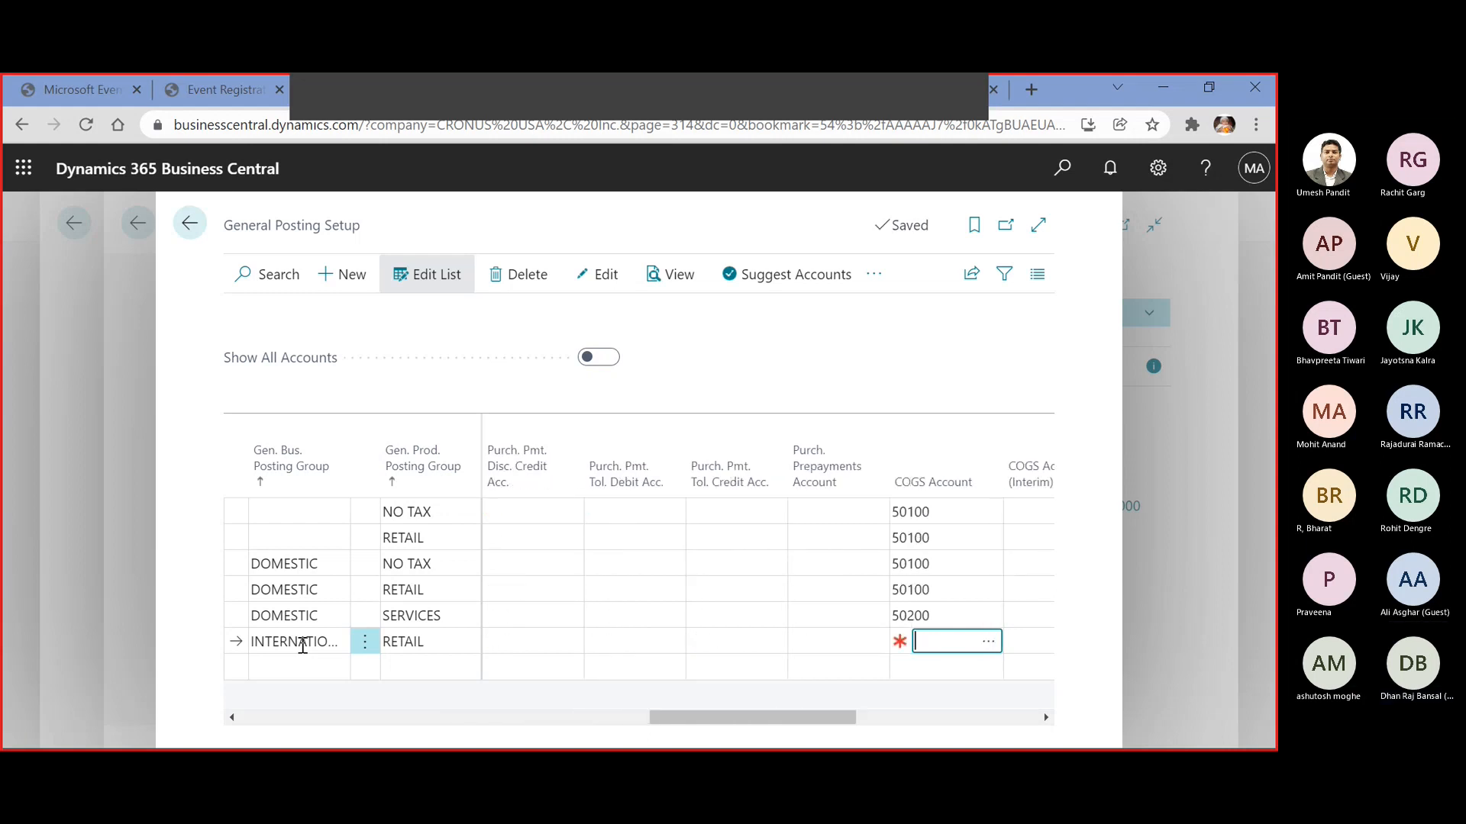
{"action": "type", "text": "50200"}
{"action": "key", "text": "Tab"}
{"action": "key", "text": "Tab"}
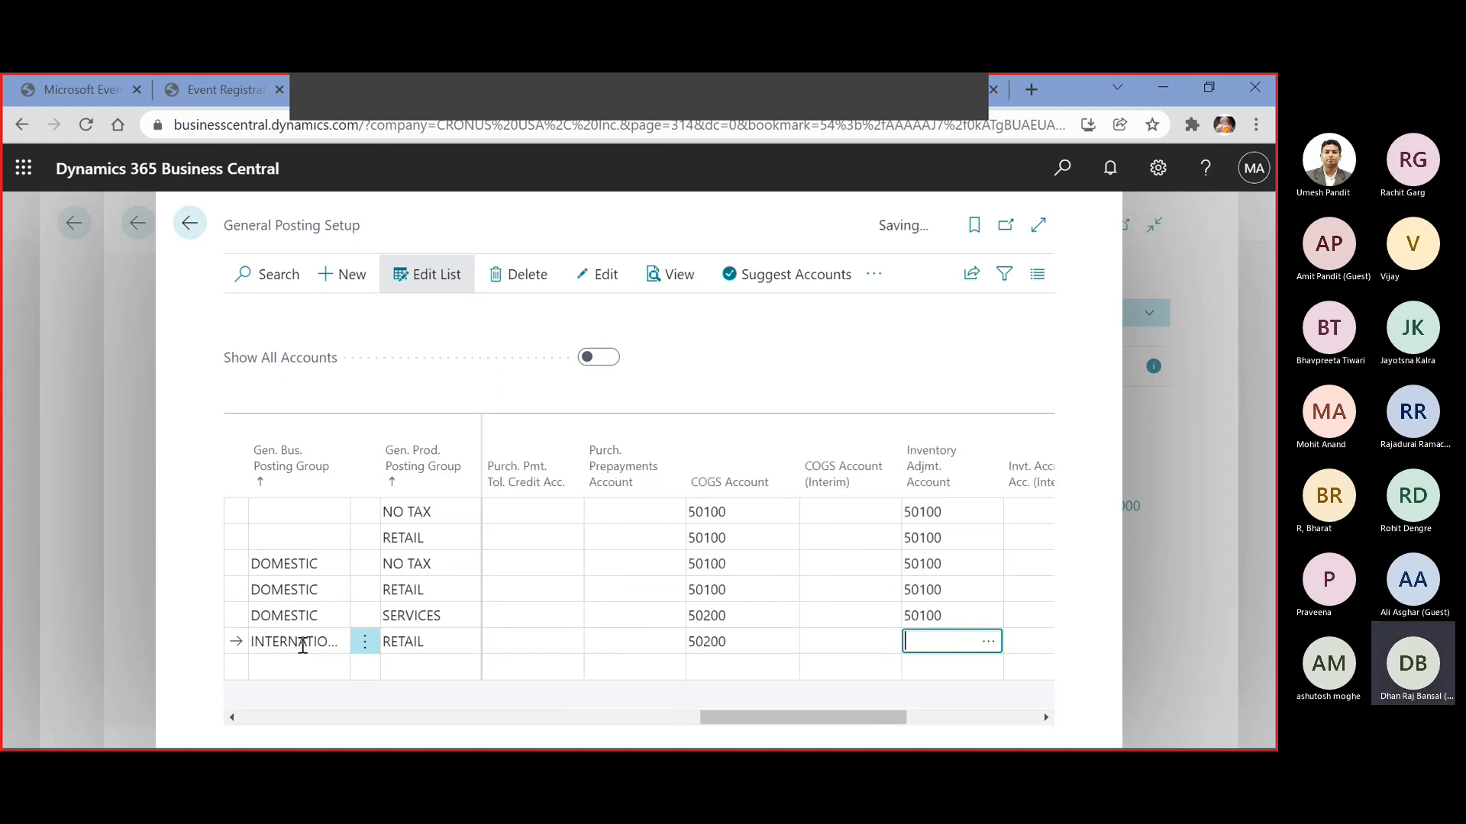
{"action": "type", "text": "50100"}
{"action": "key", "text": "Tab"}
{"action": "key", "text": "Tab"}
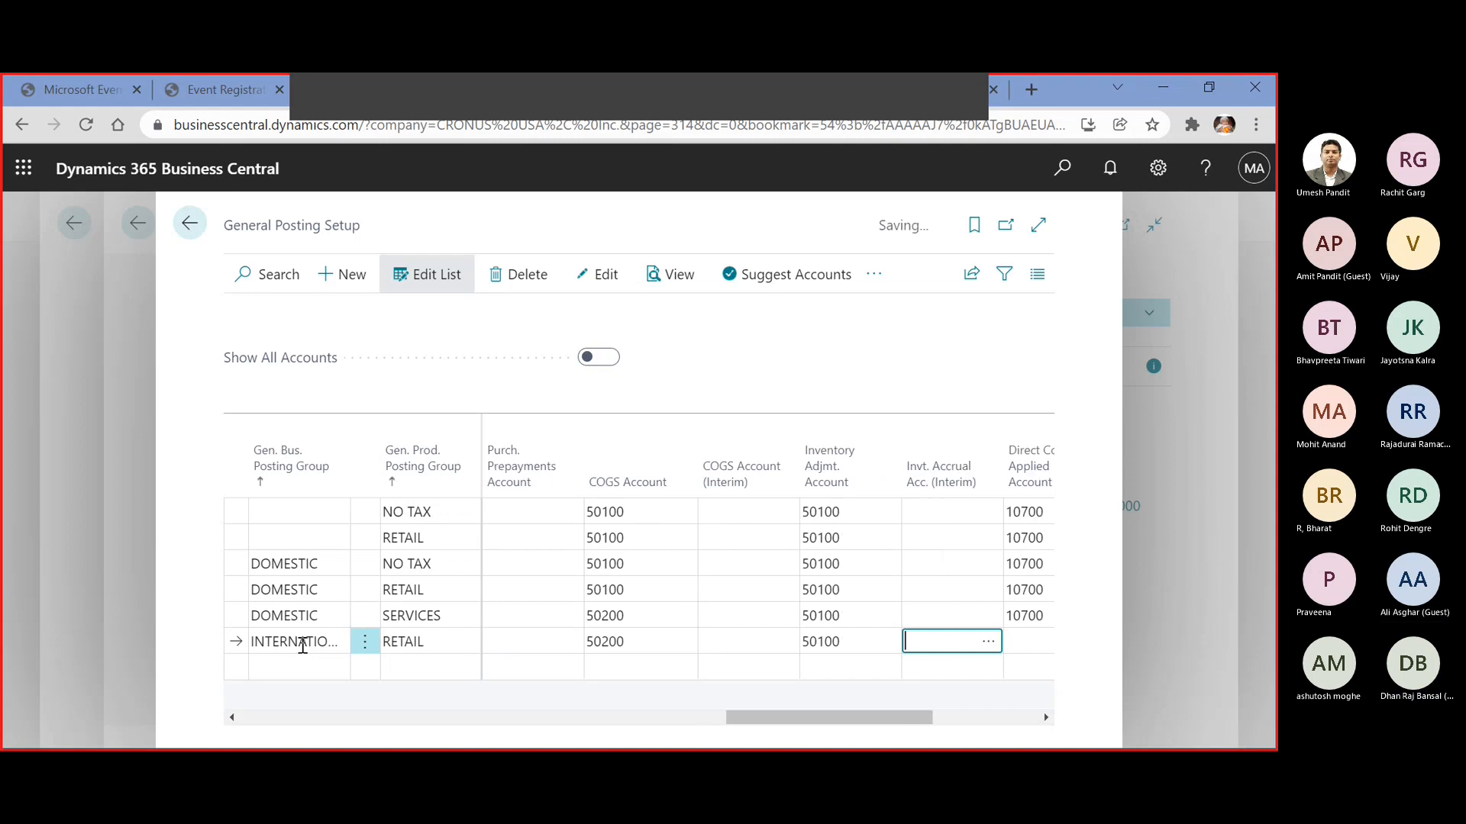
{"action": "type", "text": "10700"}
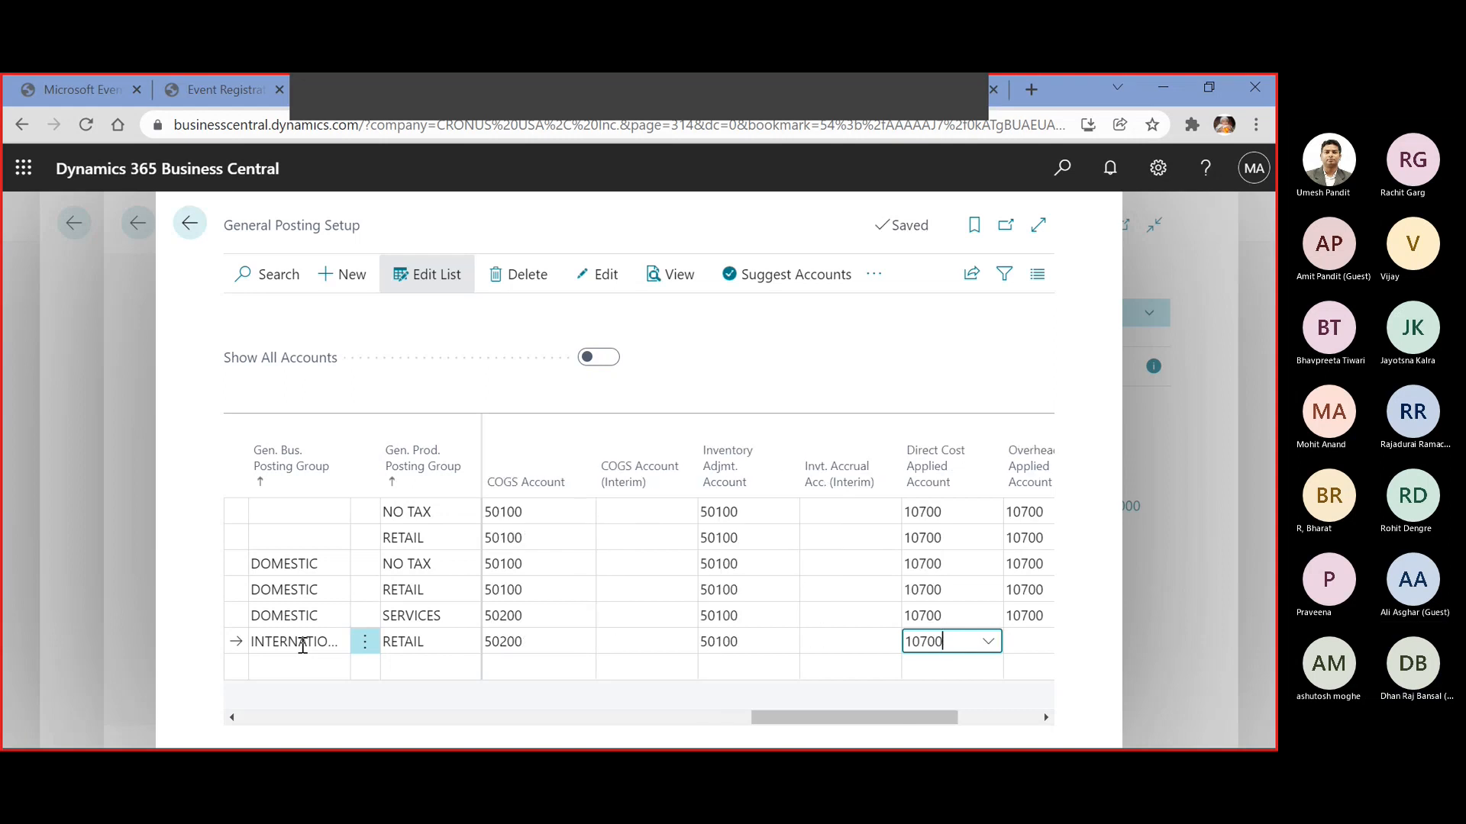
Set the Overhead Applied Account to 10700 for the international RETAIL posting group combination and close the General Posting Setup
{"action": "key", "text": "Tab"}
{"action": "type", "text": "10700"}
{"action": "key", "text": "Tab"}
{"action": "key", "text": "Tab"}
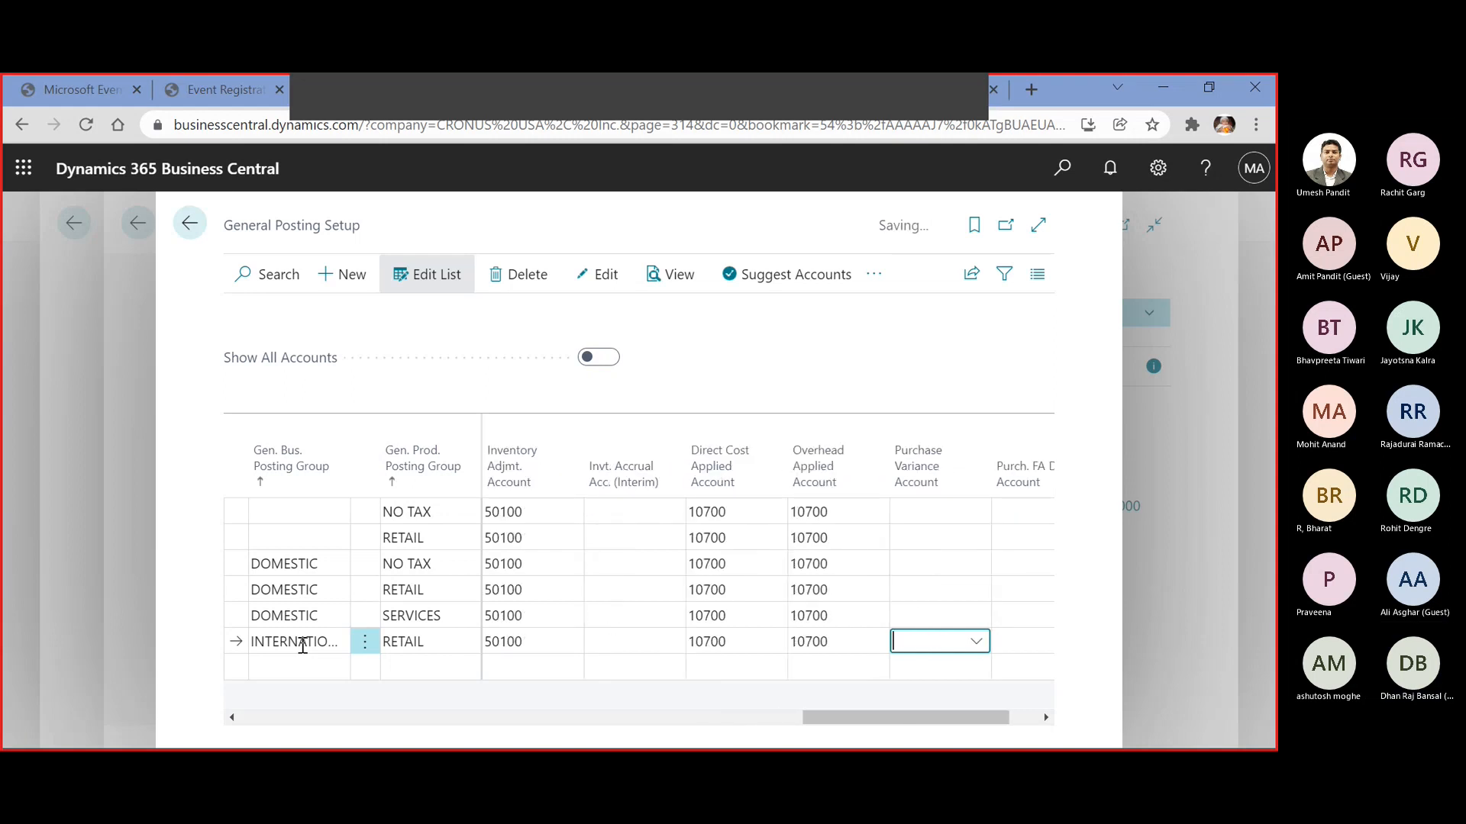
{"action": "key", "text": "Tab"}
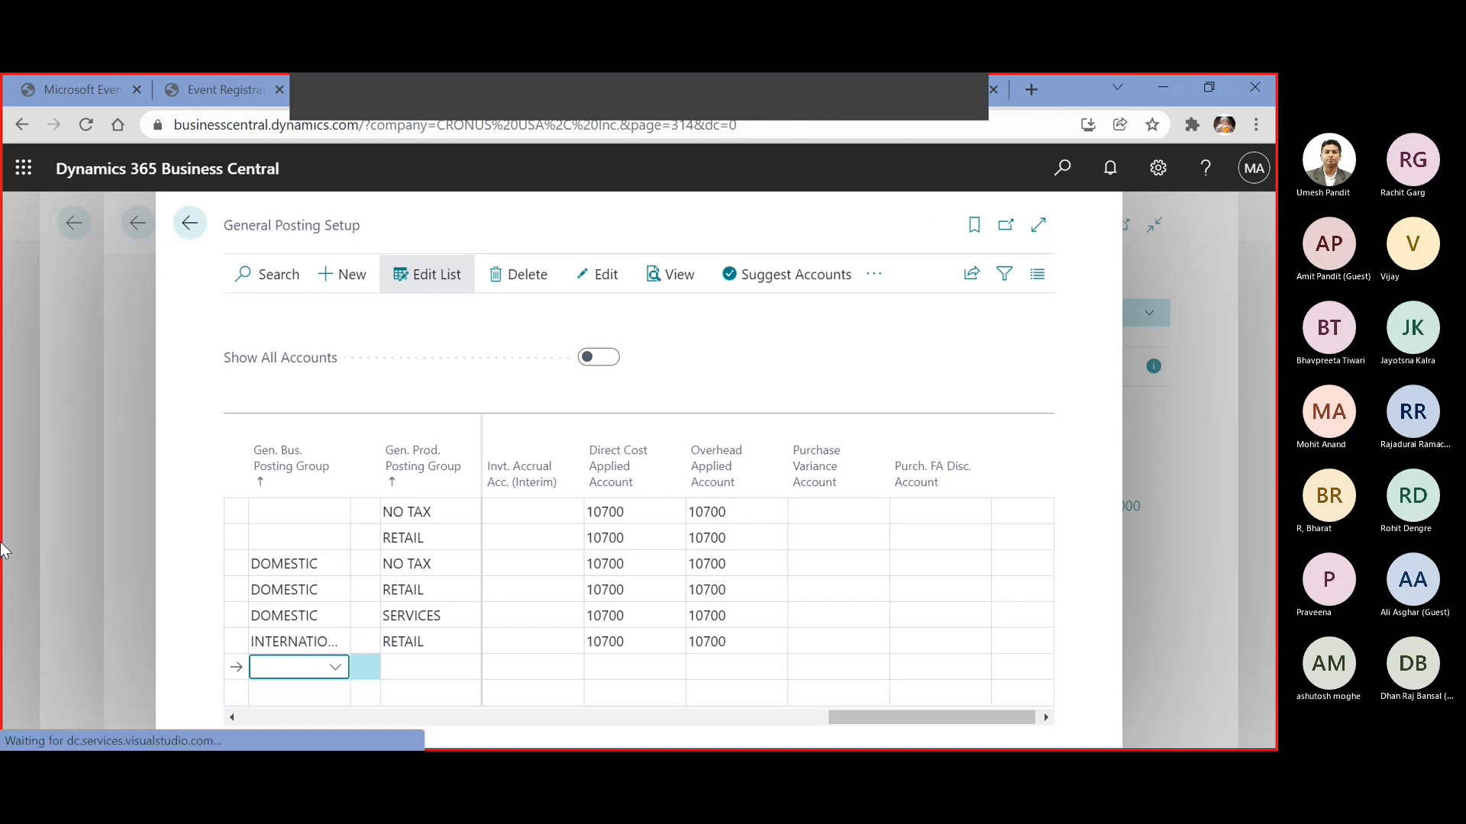
{"action": "left_click", "coordinate": [187, 223]}
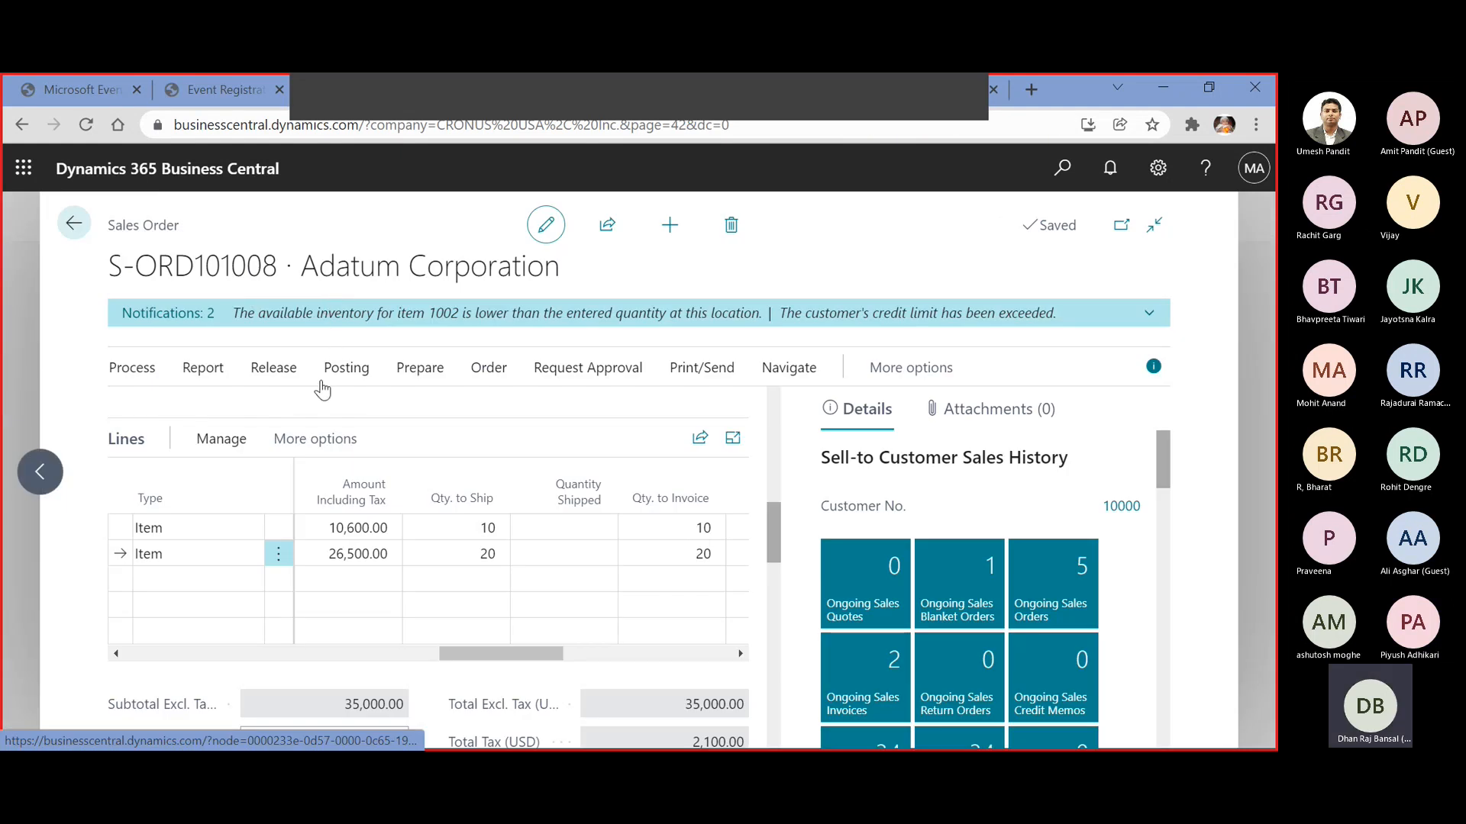
Post the Adatum Corporation sales order with the Ship option only
{"action": "left_click", "coordinate": [346, 368]}
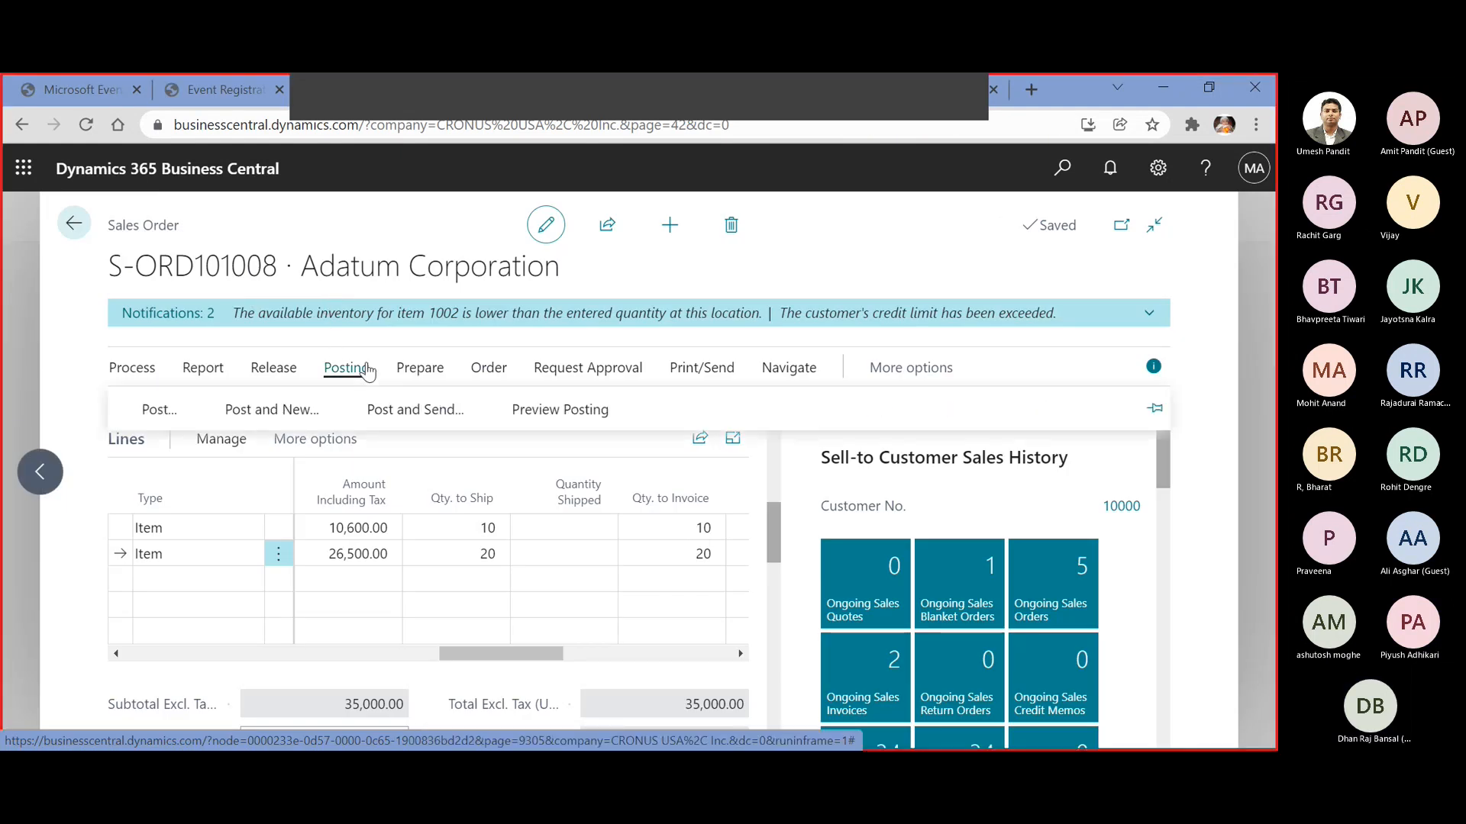
{"action": "left_click", "coordinate": [155, 410]}
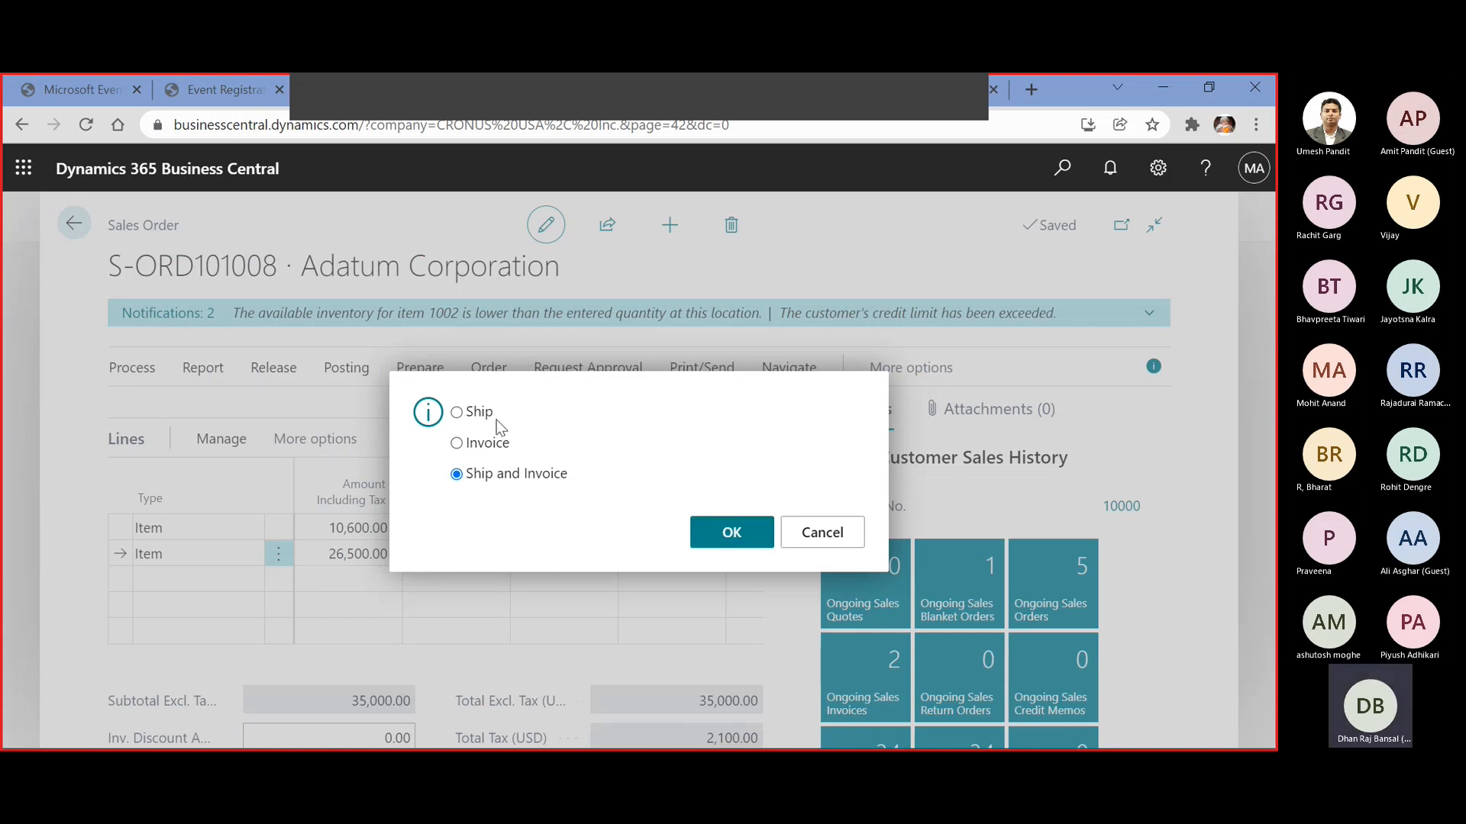
{"action": "left_click", "coordinate": [457, 413]}
{"action": "left_click", "coordinate": [701, 542]}
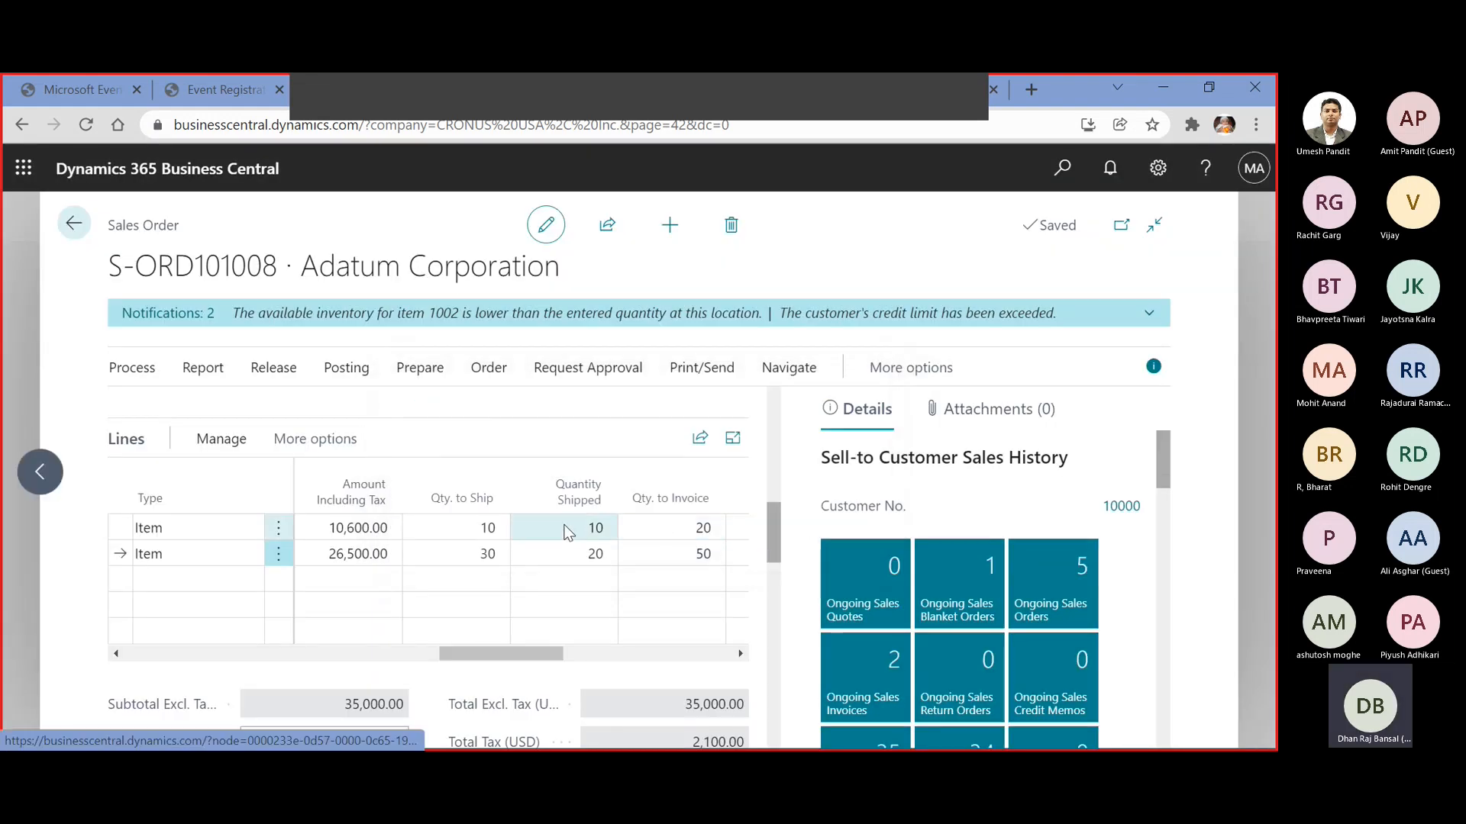
Open the posted sales shipment related to the Adatum Corporation sales order
{"action": "left_click", "coordinate": [502, 369]}
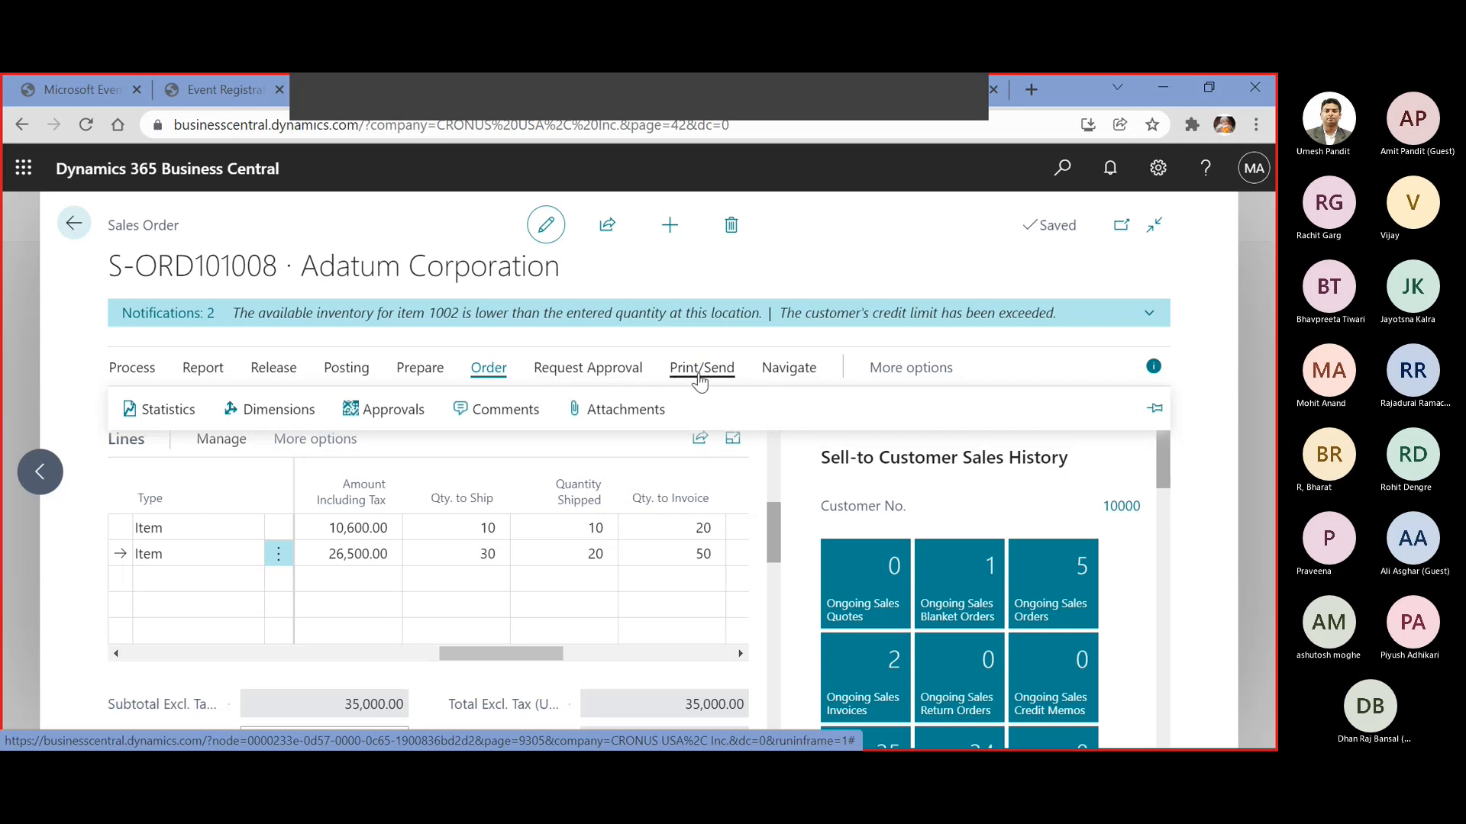
{"action": "left_click", "coordinate": [892, 368]}
{"action": "left_click", "coordinate": [965, 370]}
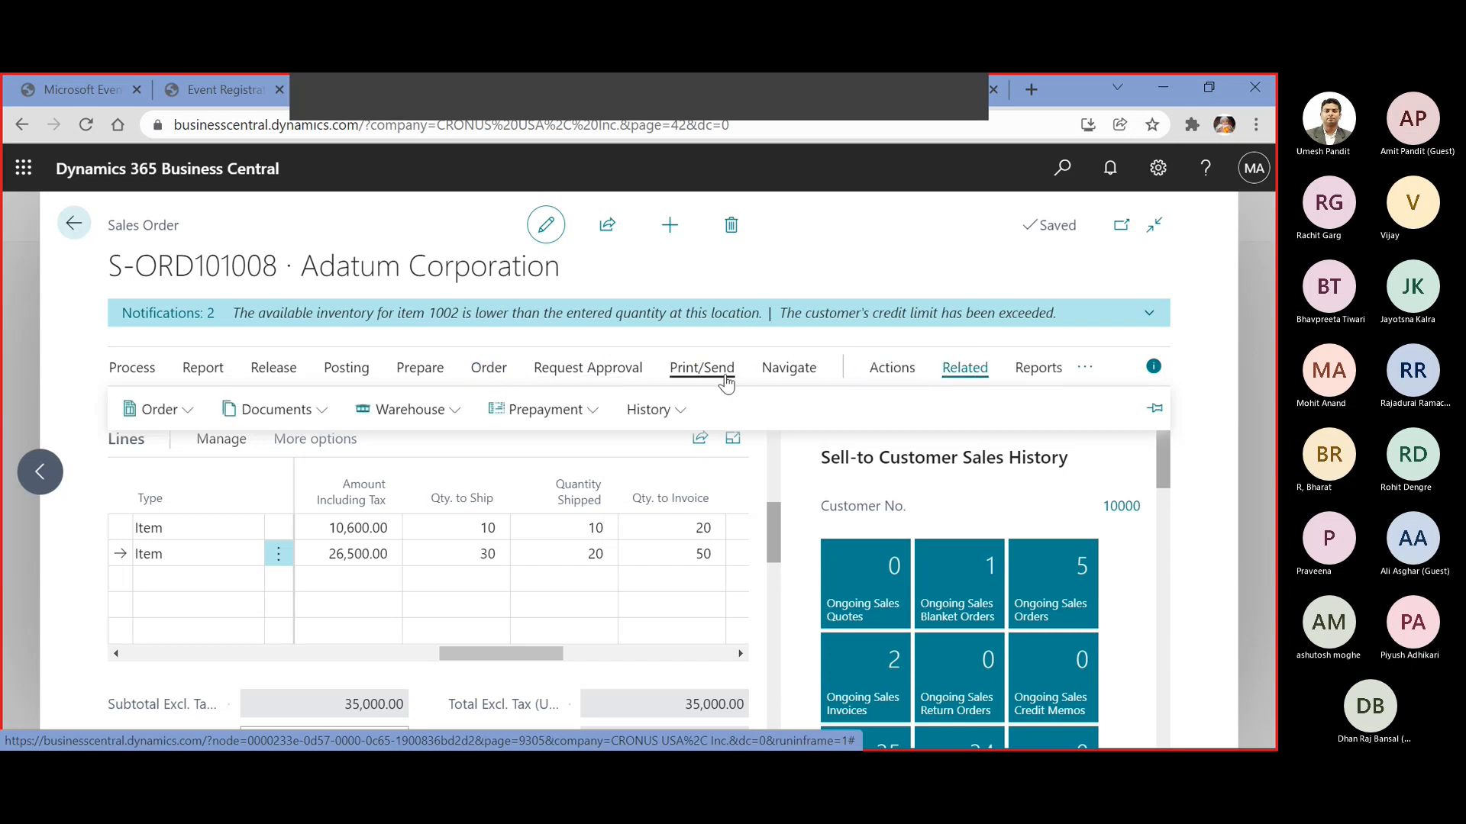
{"action": "left_click", "coordinate": [328, 412]}
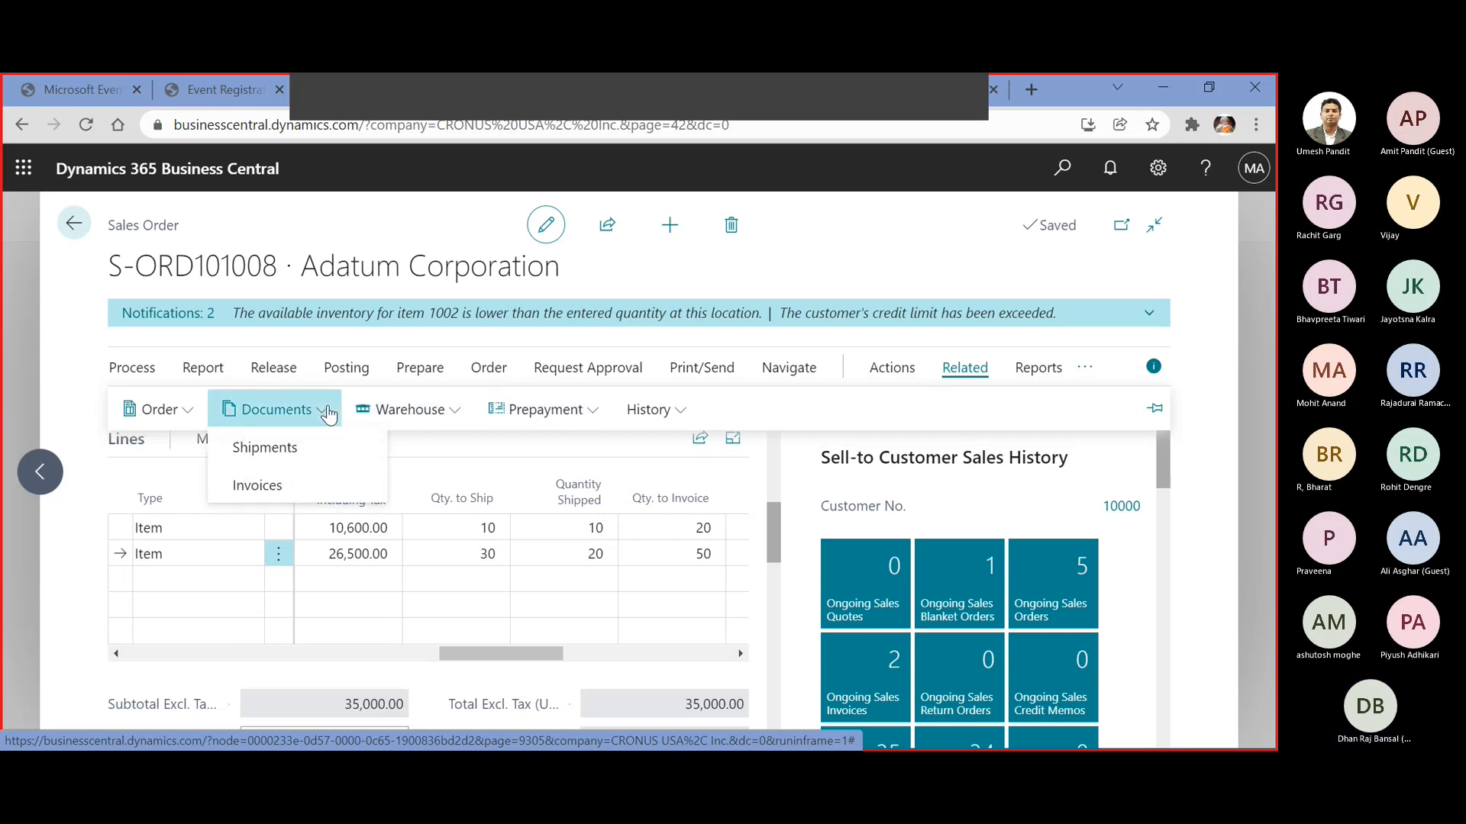
{"action": "left_click", "coordinate": [298, 440]}
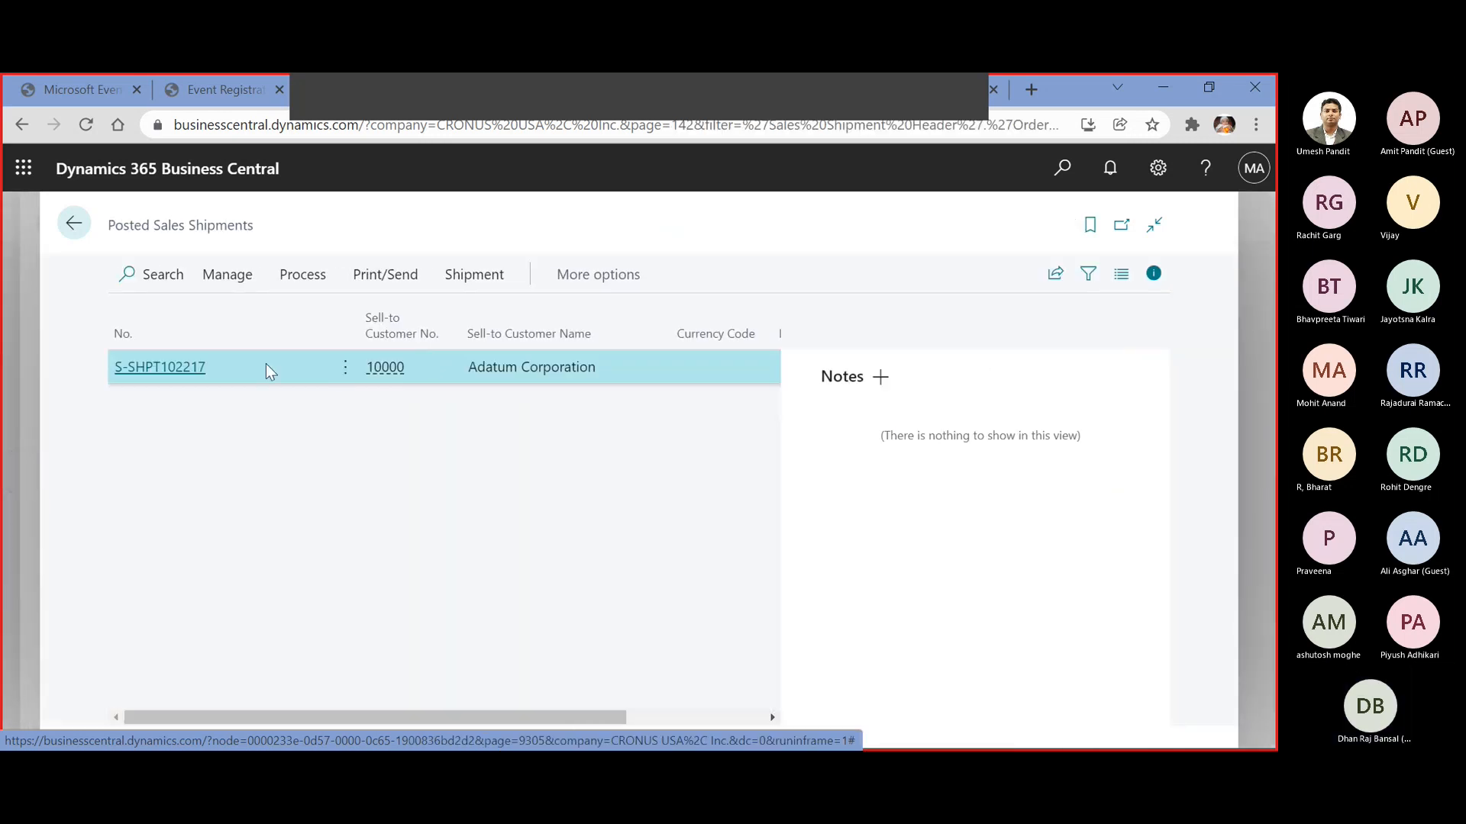
{"action": "left_click", "coordinate": [192, 365]}
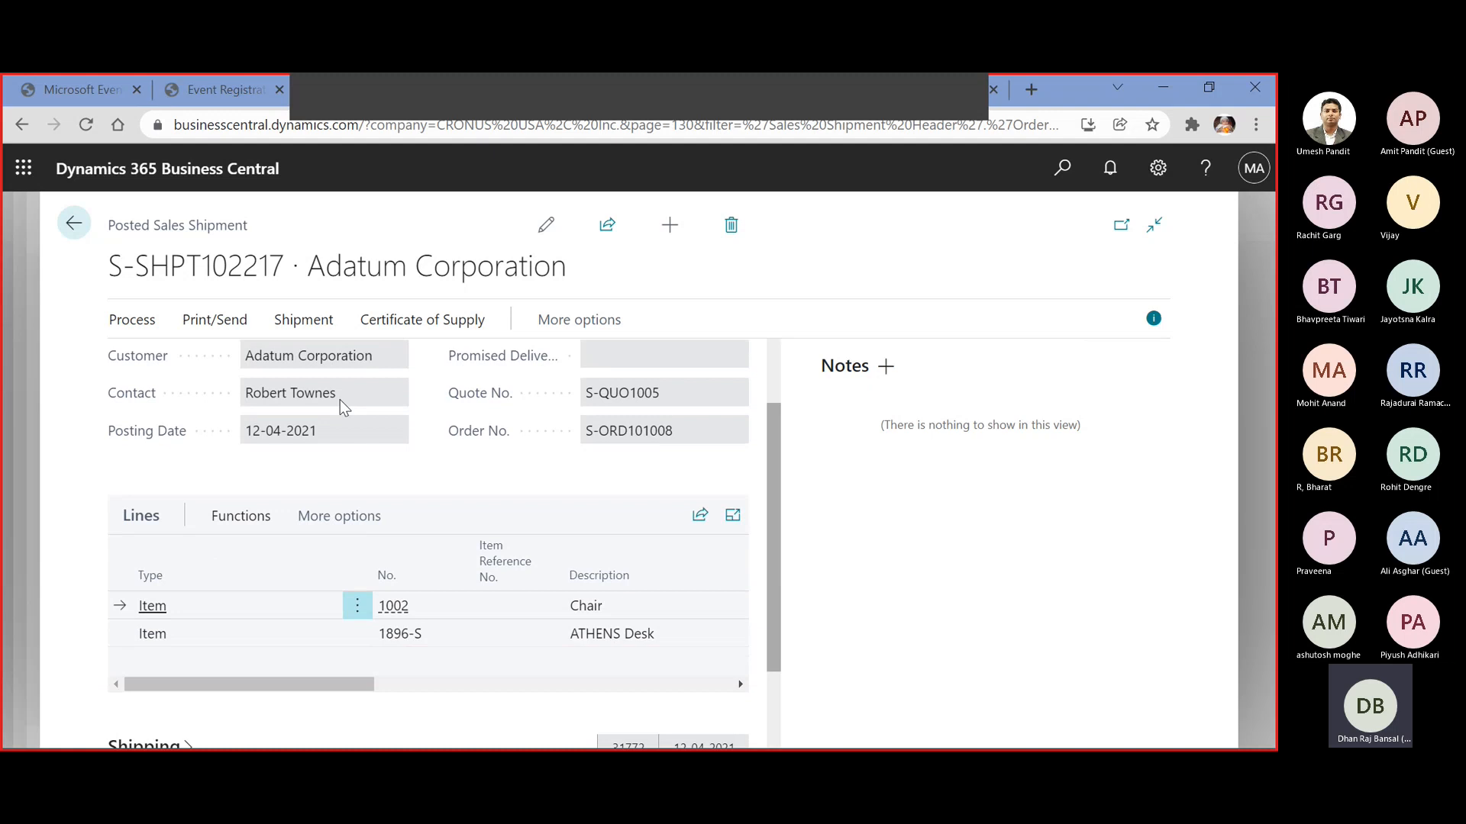
Find the entries posted by the shipment, examine the quantities in its item ledger entries, and return to the shipment
{"action": "scroll", "coordinate": [340, 400], "scroll_direction": "up", "scroll_amount": 2}
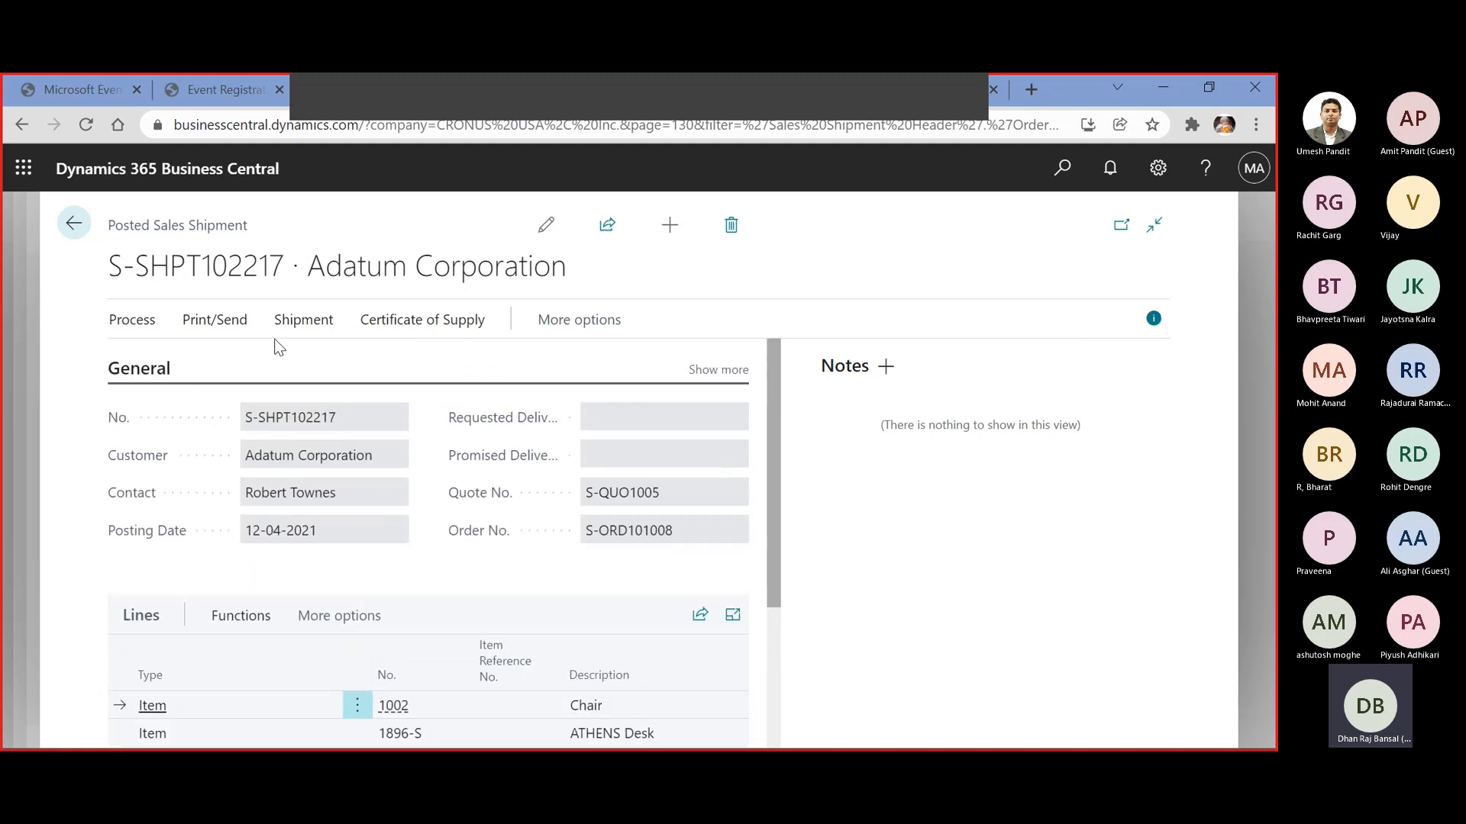
{"action": "left_click", "coordinate": [539, 328]}
{"action": "left_click", "coordinate": [539, 330]}
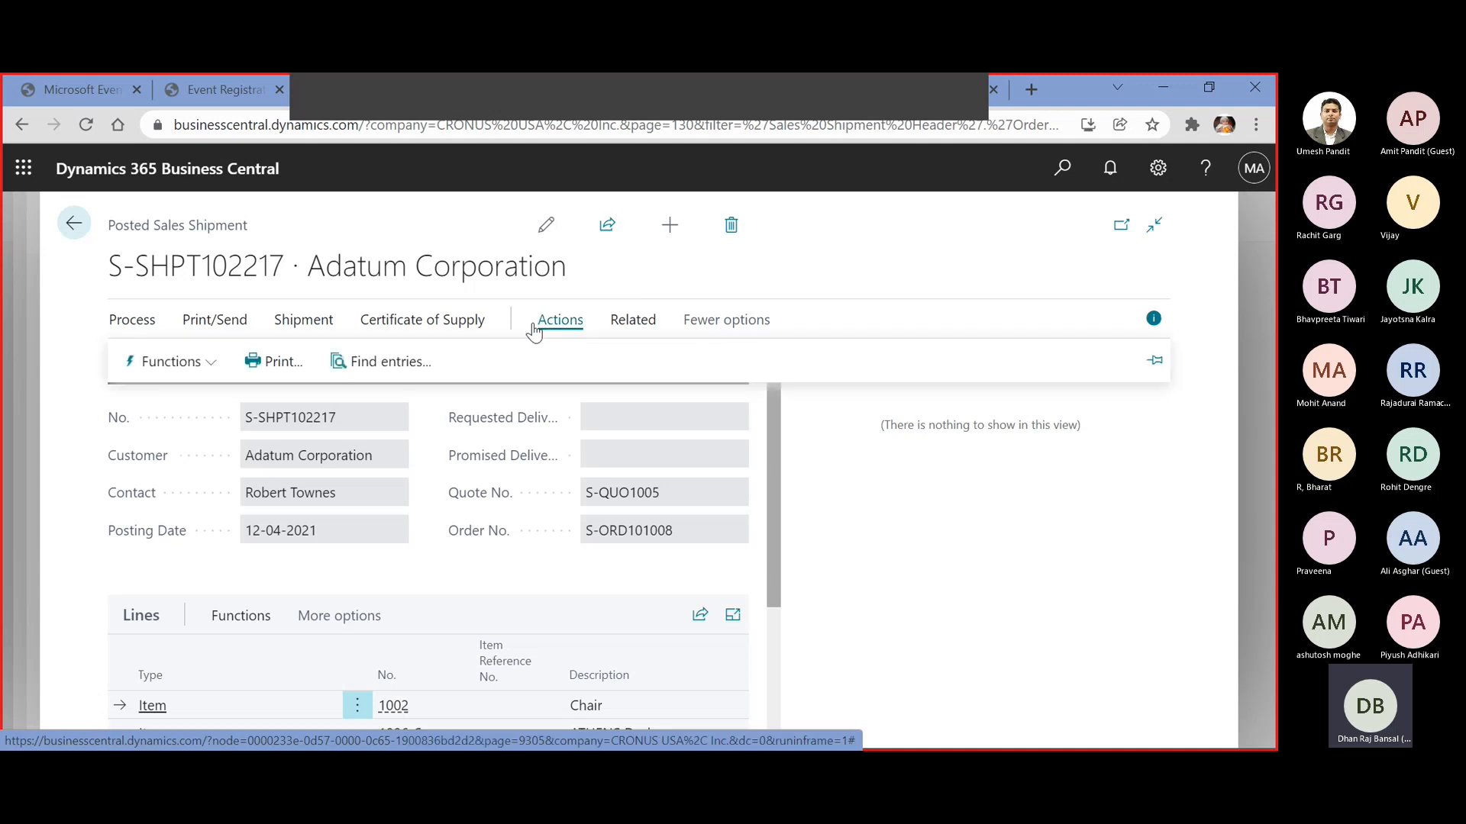
{"action": "left_click", "coordinate": [417, 362]}
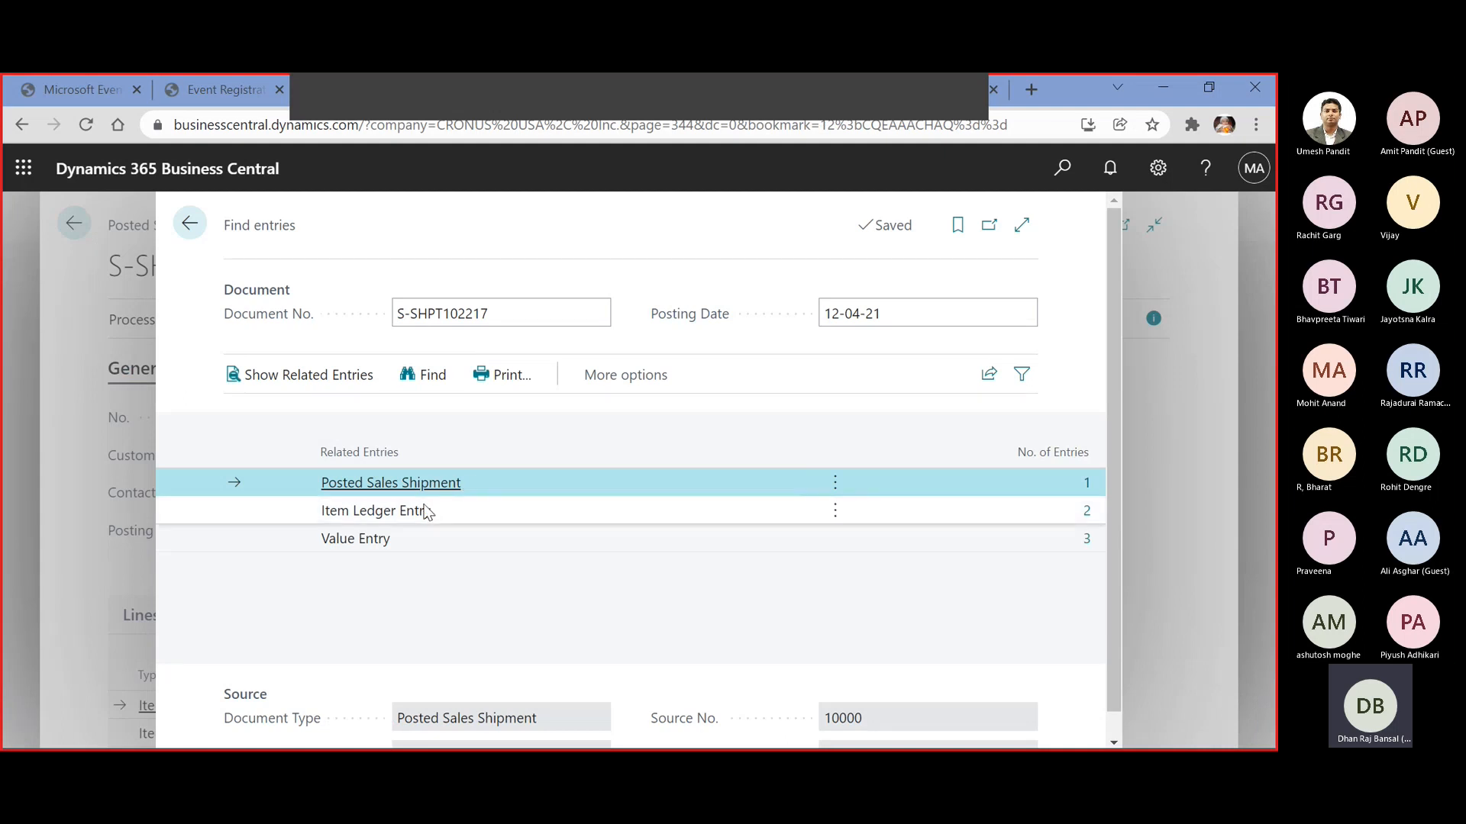
{"action": "left_click", "coordinate": [1089, 512]}
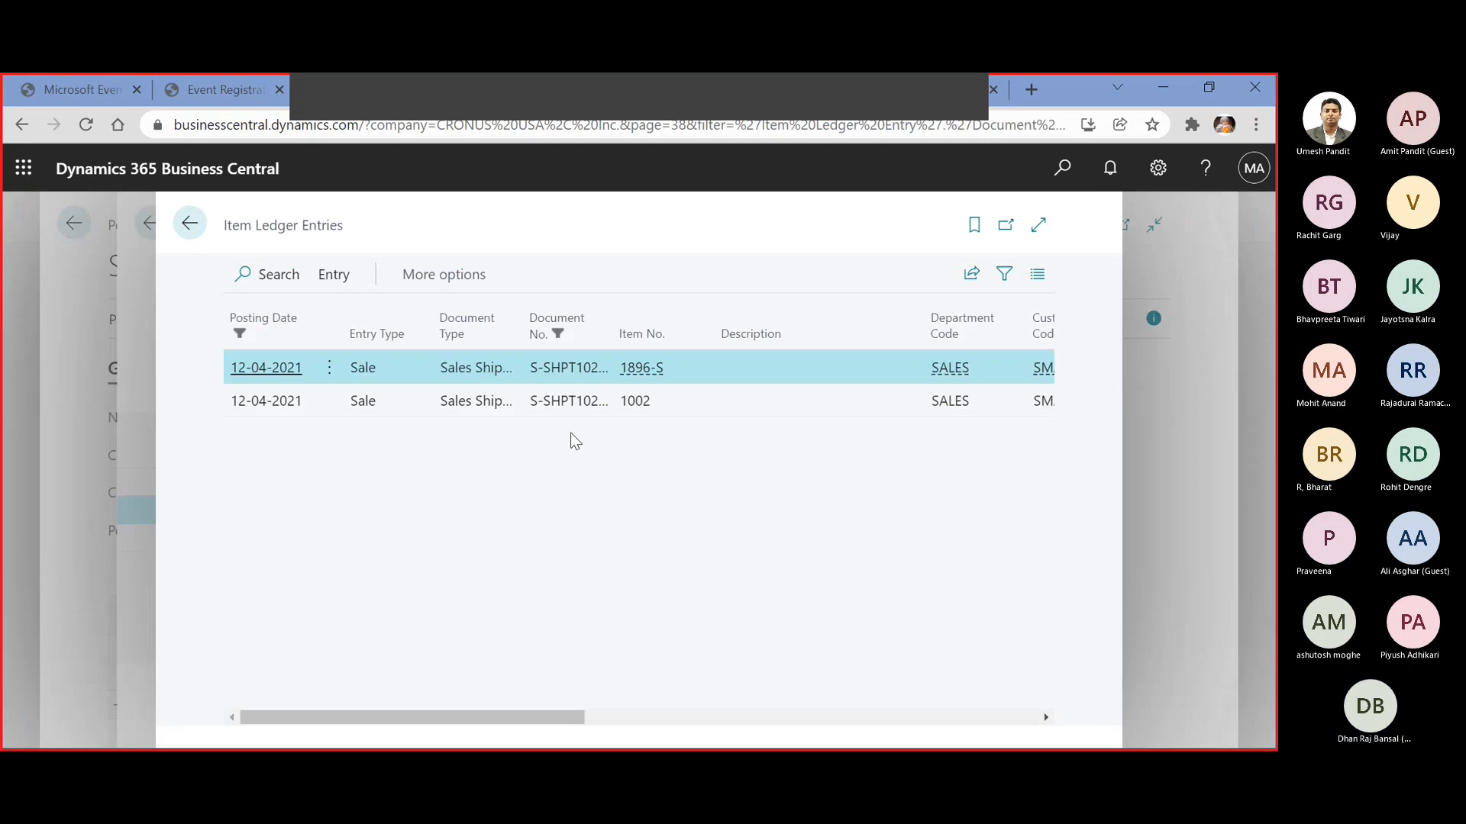
{"action": "left_click_drag", "start_coordinate": [546, 721], "coordinate": [795, 726]}
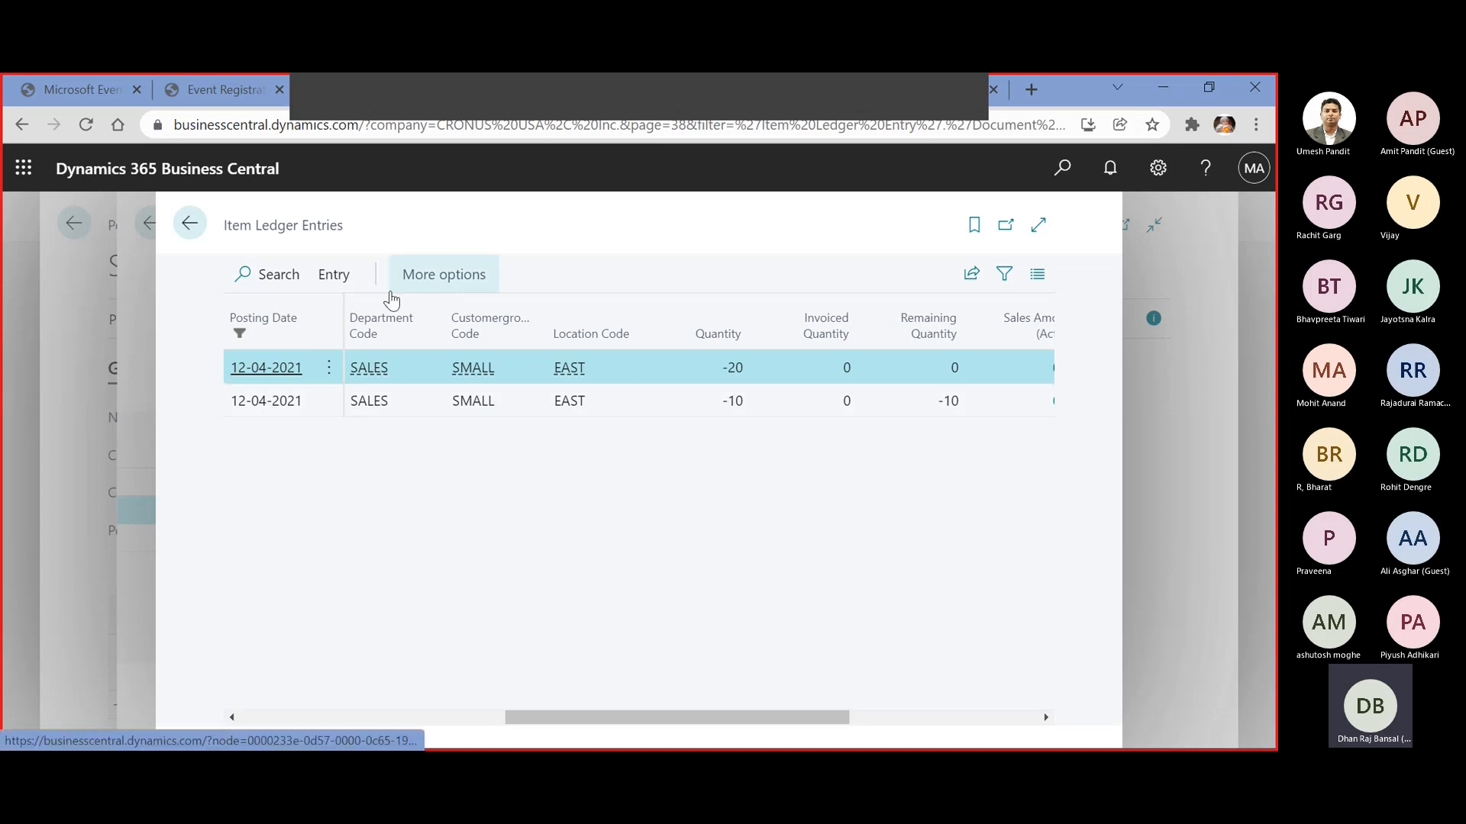
{"action": "left_click", "coordinate": [191, 224]}
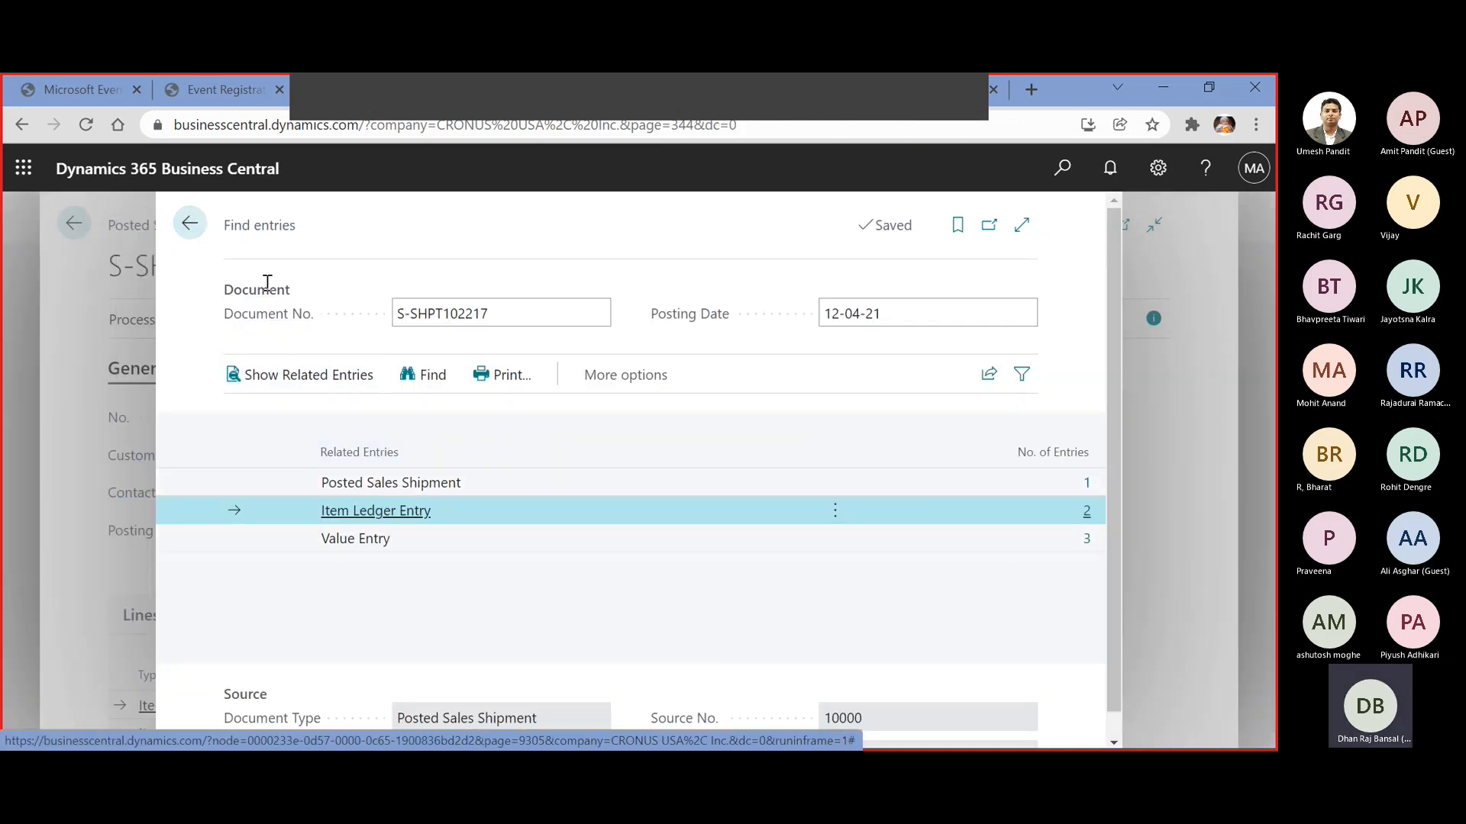
{"action": "left_click", "coordinate": [190, 225]}
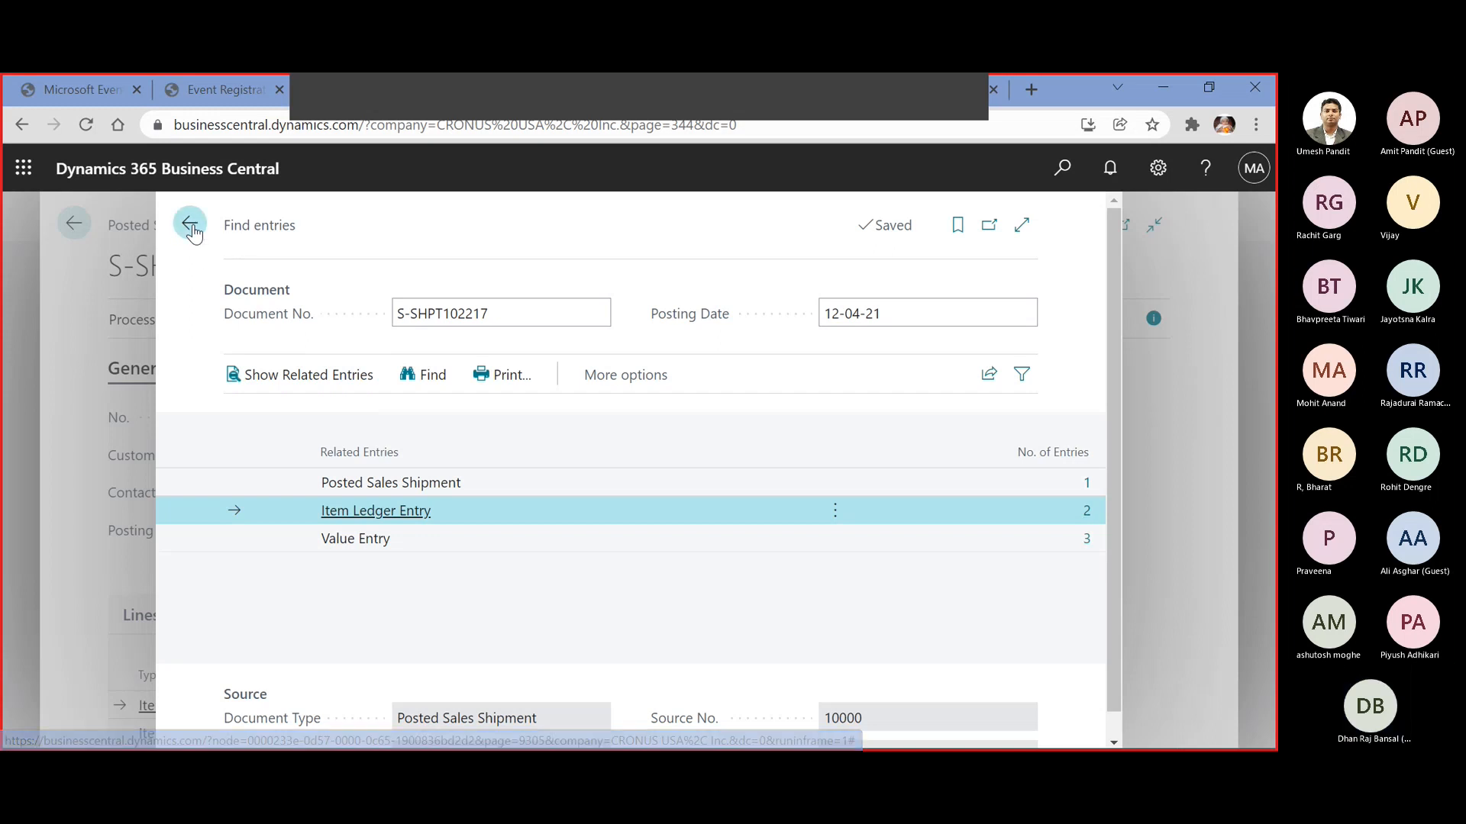
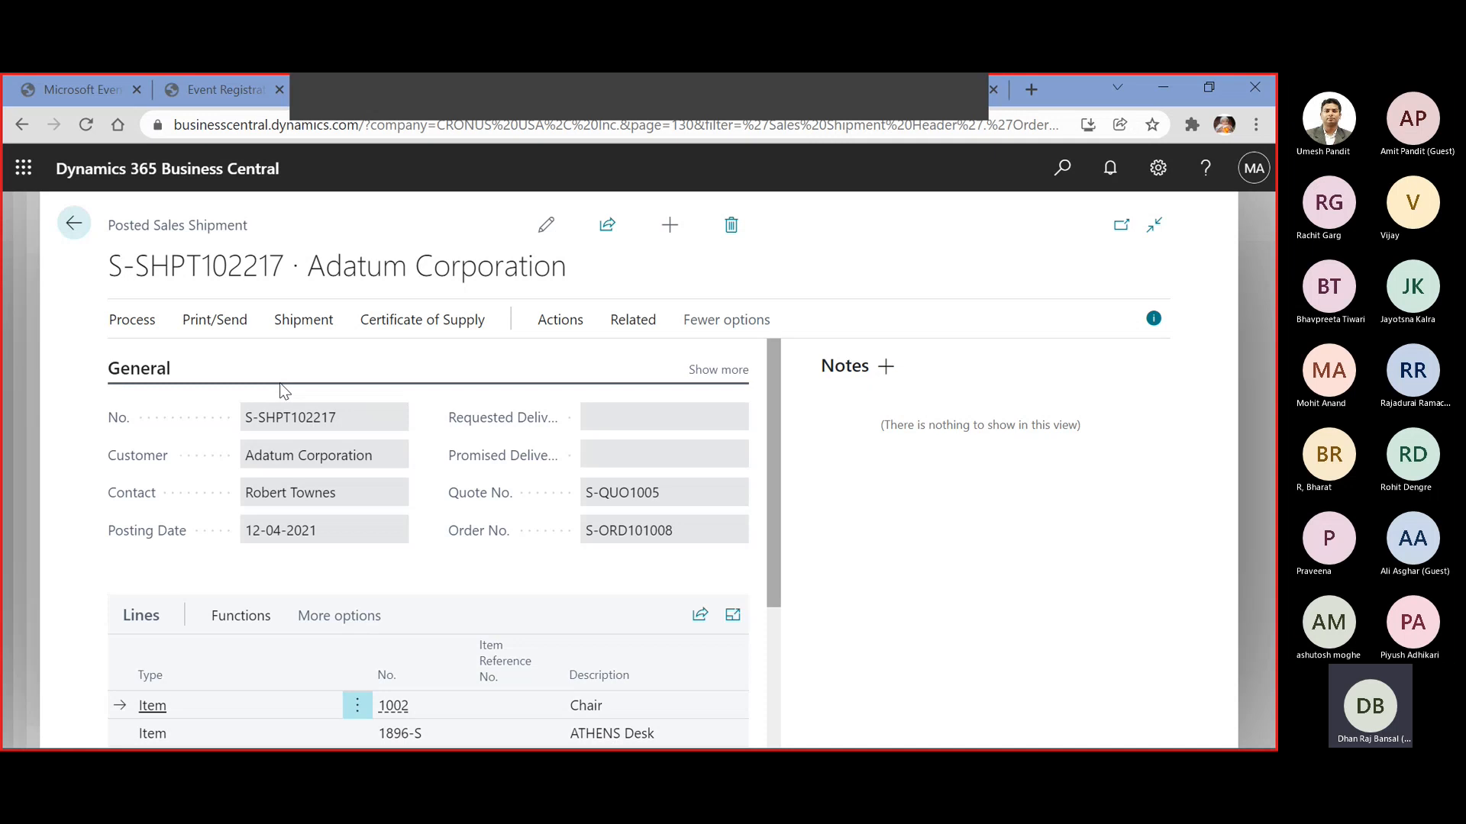
Undo the shipment of the Chair line, item 1002, in the posted sales shipment
{"action": "left_click", "coordinate": [303, 321]}
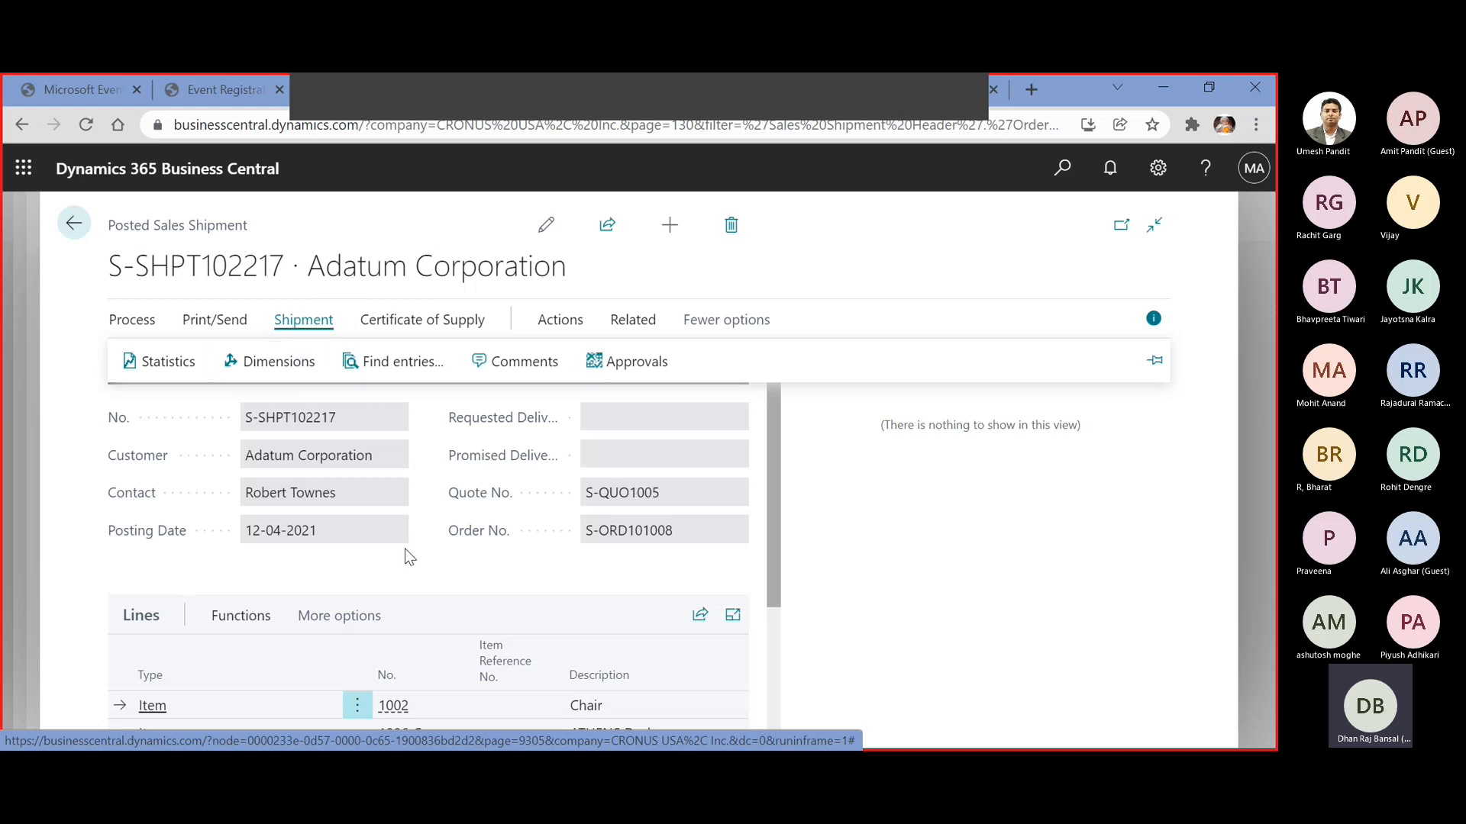
{"action": "scroll", "coordinate": [542, 542], "scroll_direction": "down", "scroll_amount": 3}
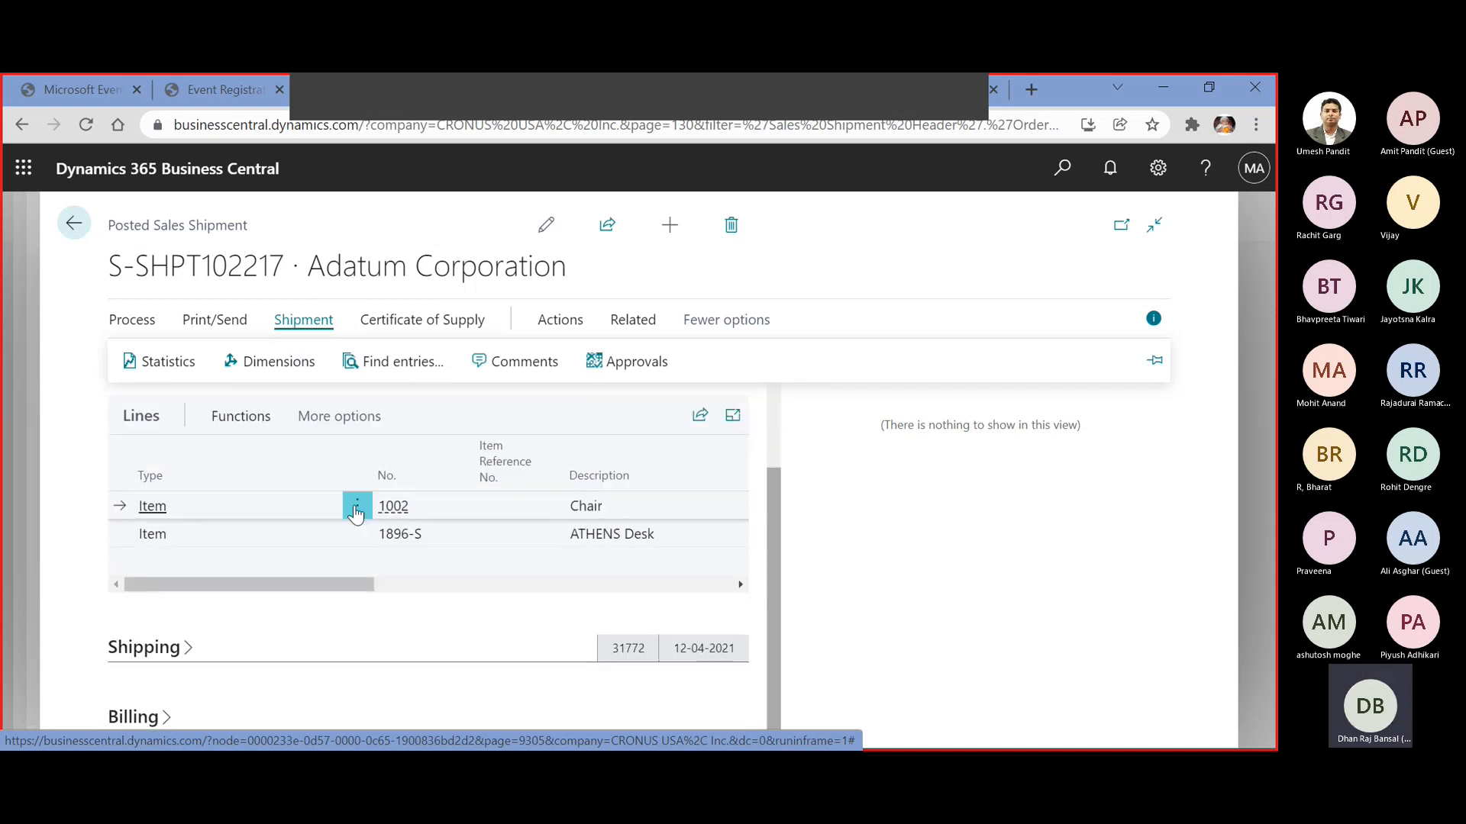
{"action": "left_click", "coordinate": [250, 419]}
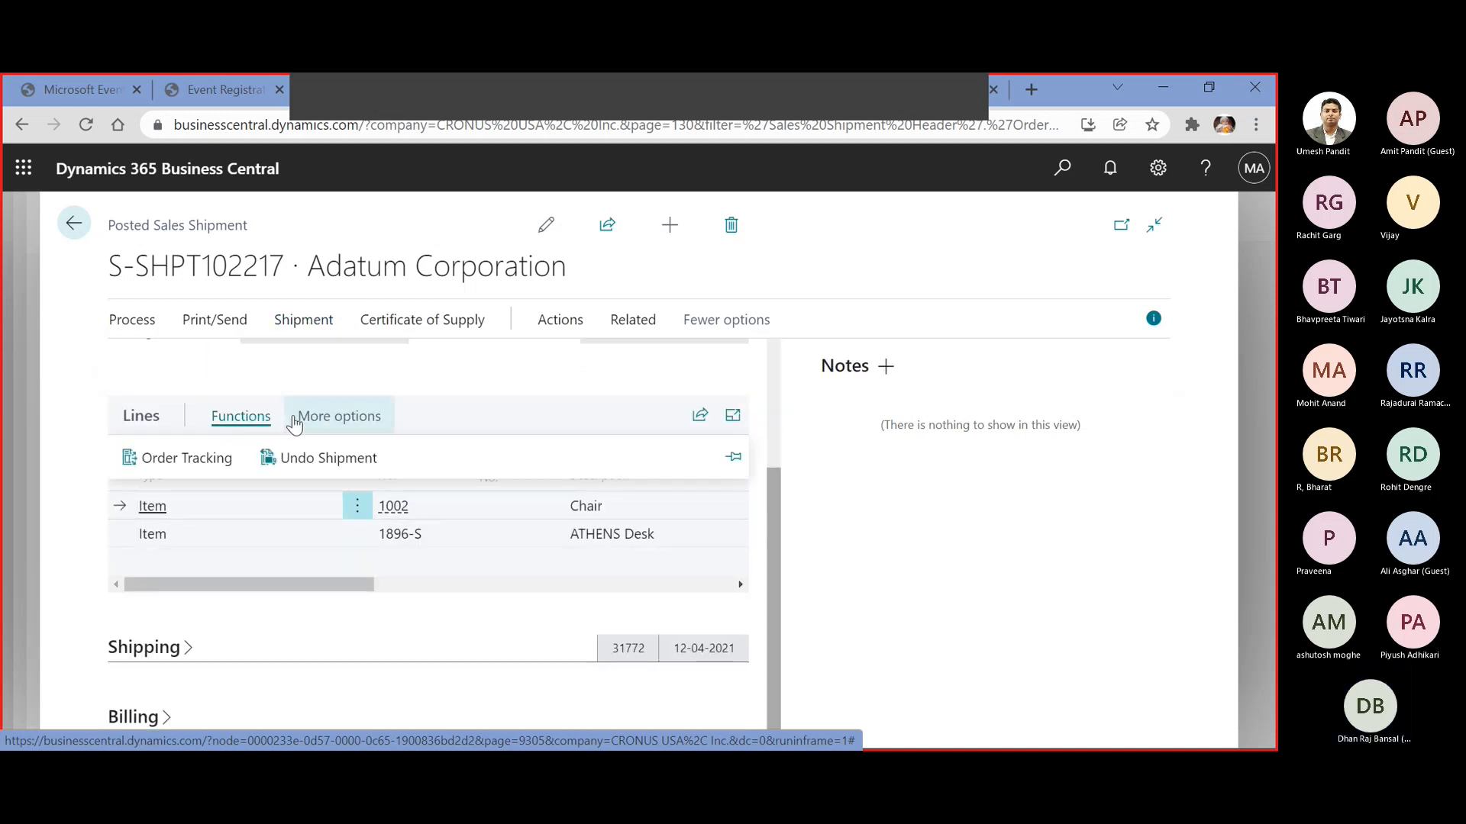
{"action": "left_click", "coordinate": [313, 458]}
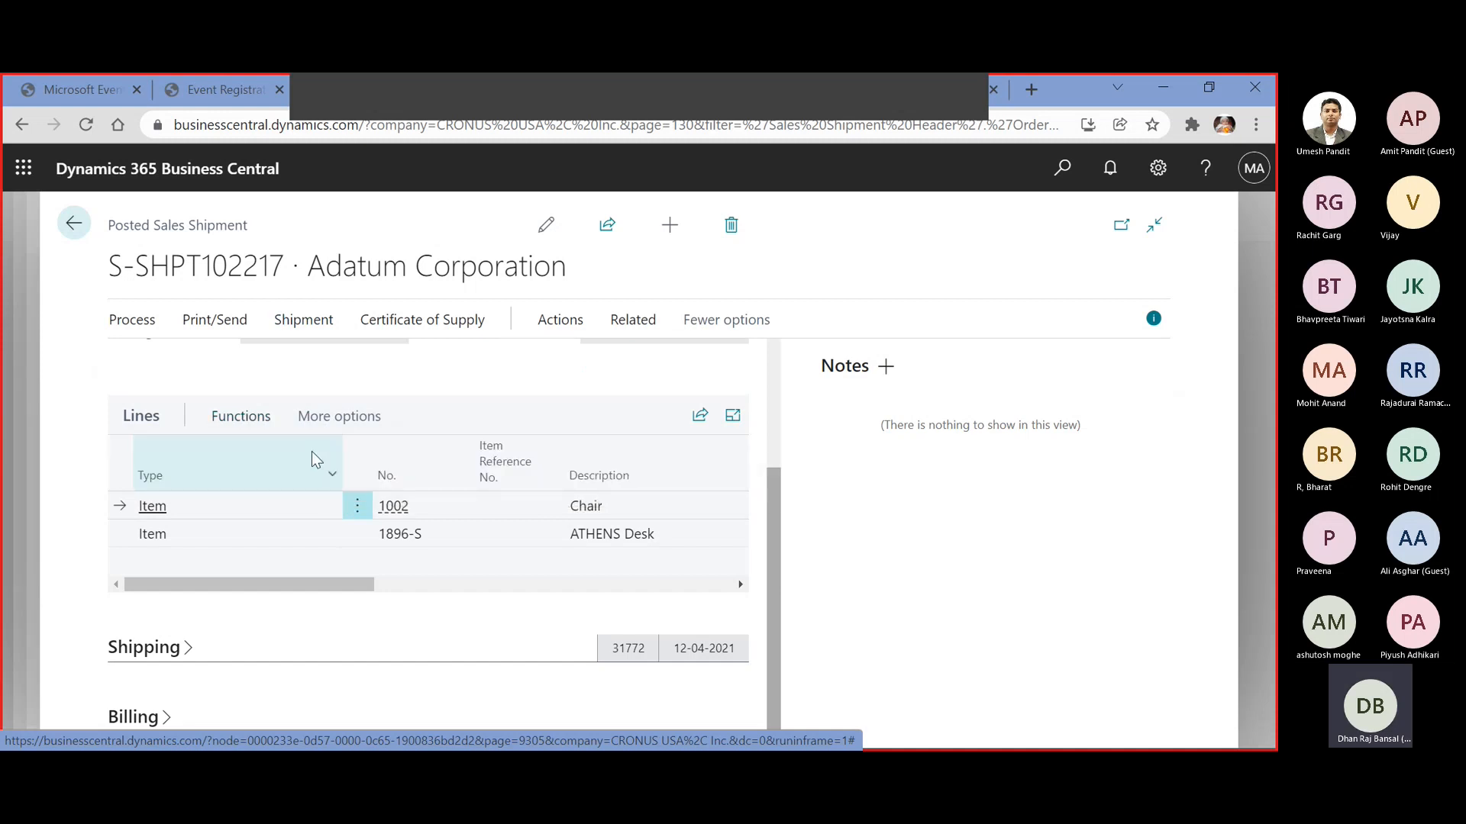
{"action": "left_click", "coordinate": [748, 519]}
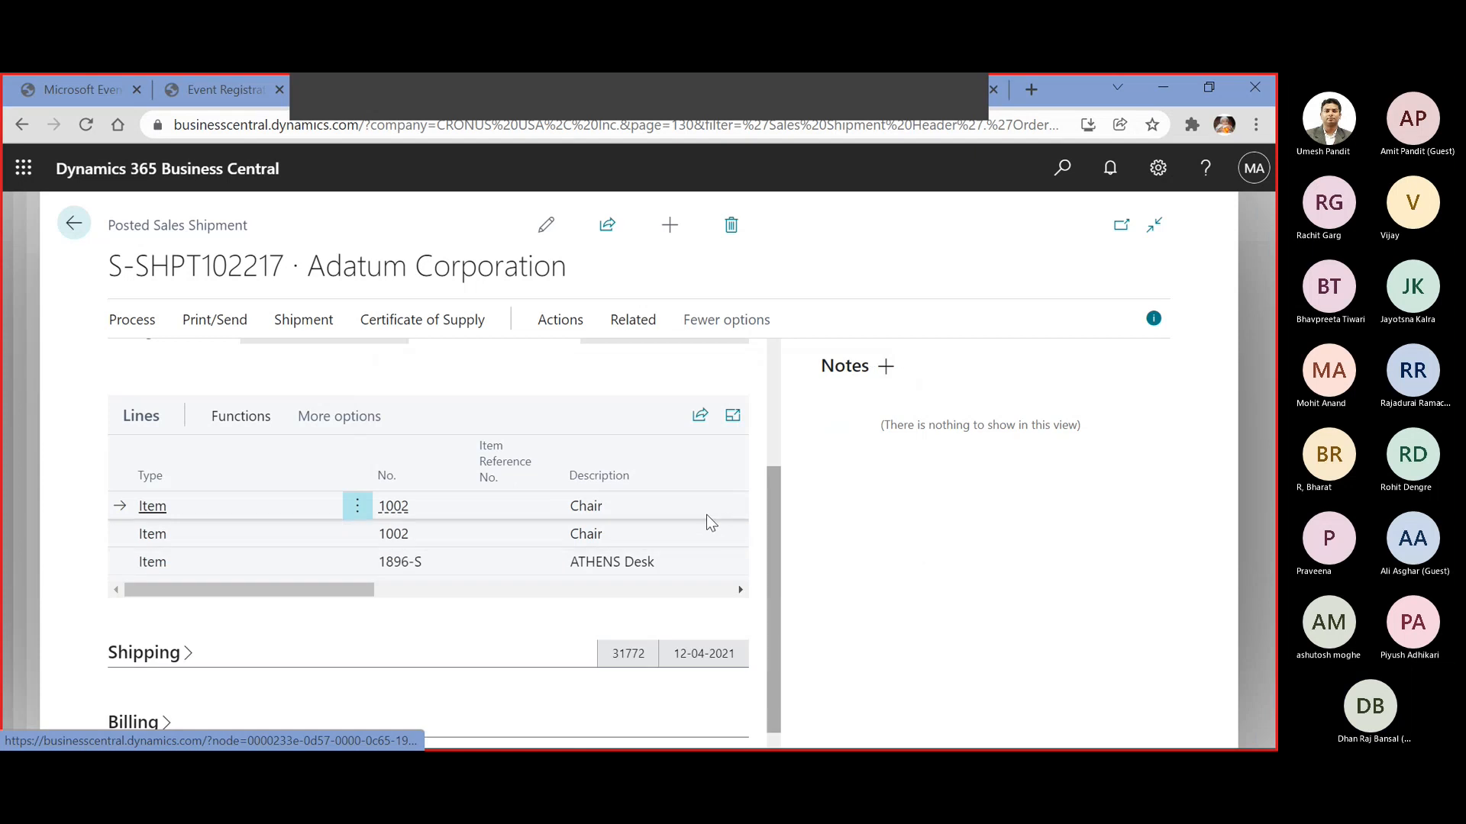
Examine the shipment lines' quantity and quantity invoiced, then return to the sales order
{"action": "scroll", "coordinate": [481, 552], "scroll_direction": "down", "scroll_amount": 1}
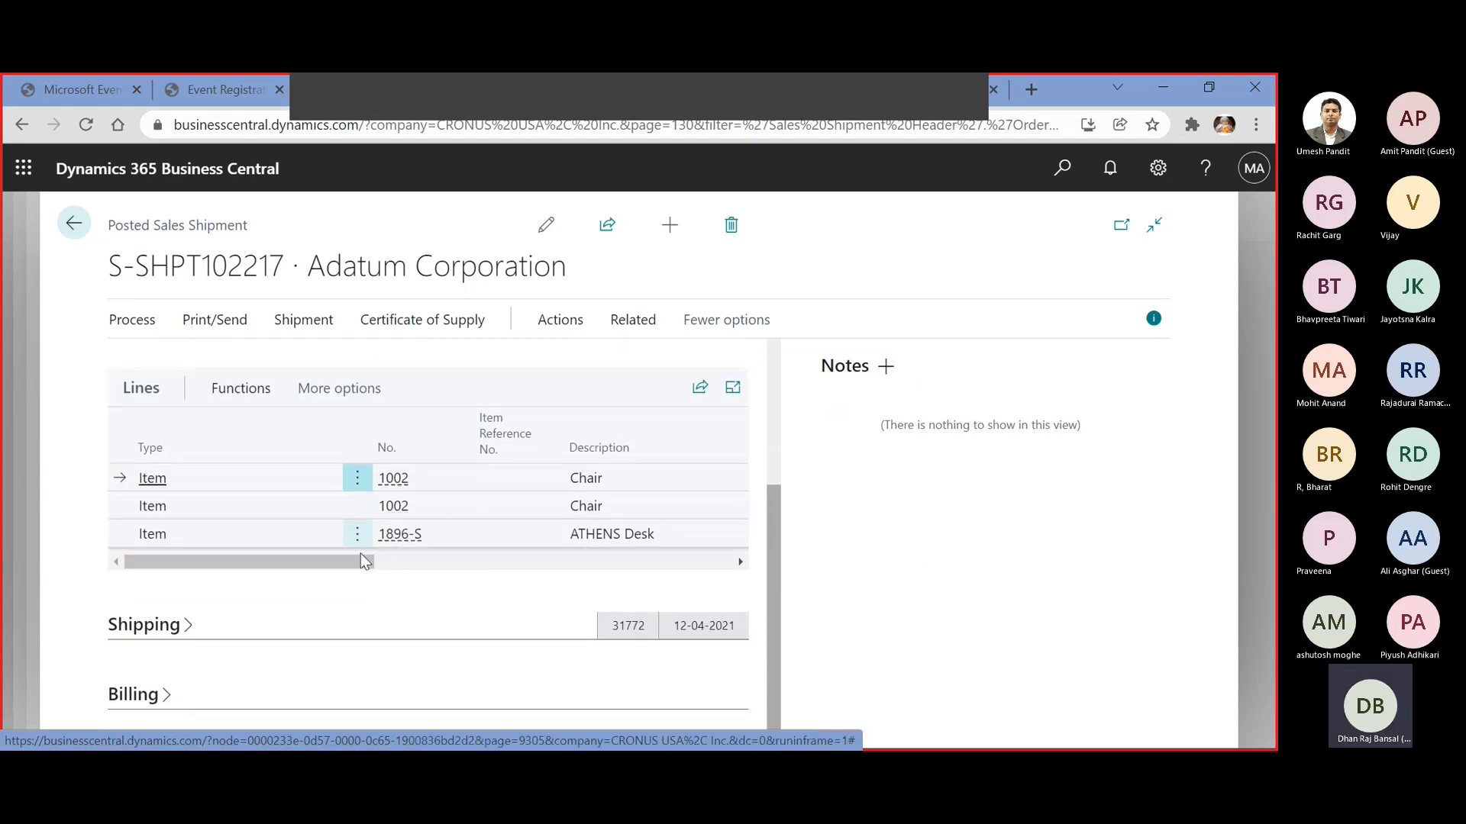
{"action": "left_click_drag", "start_coordinate": [362, 555], "coordinate": [544, 560]}
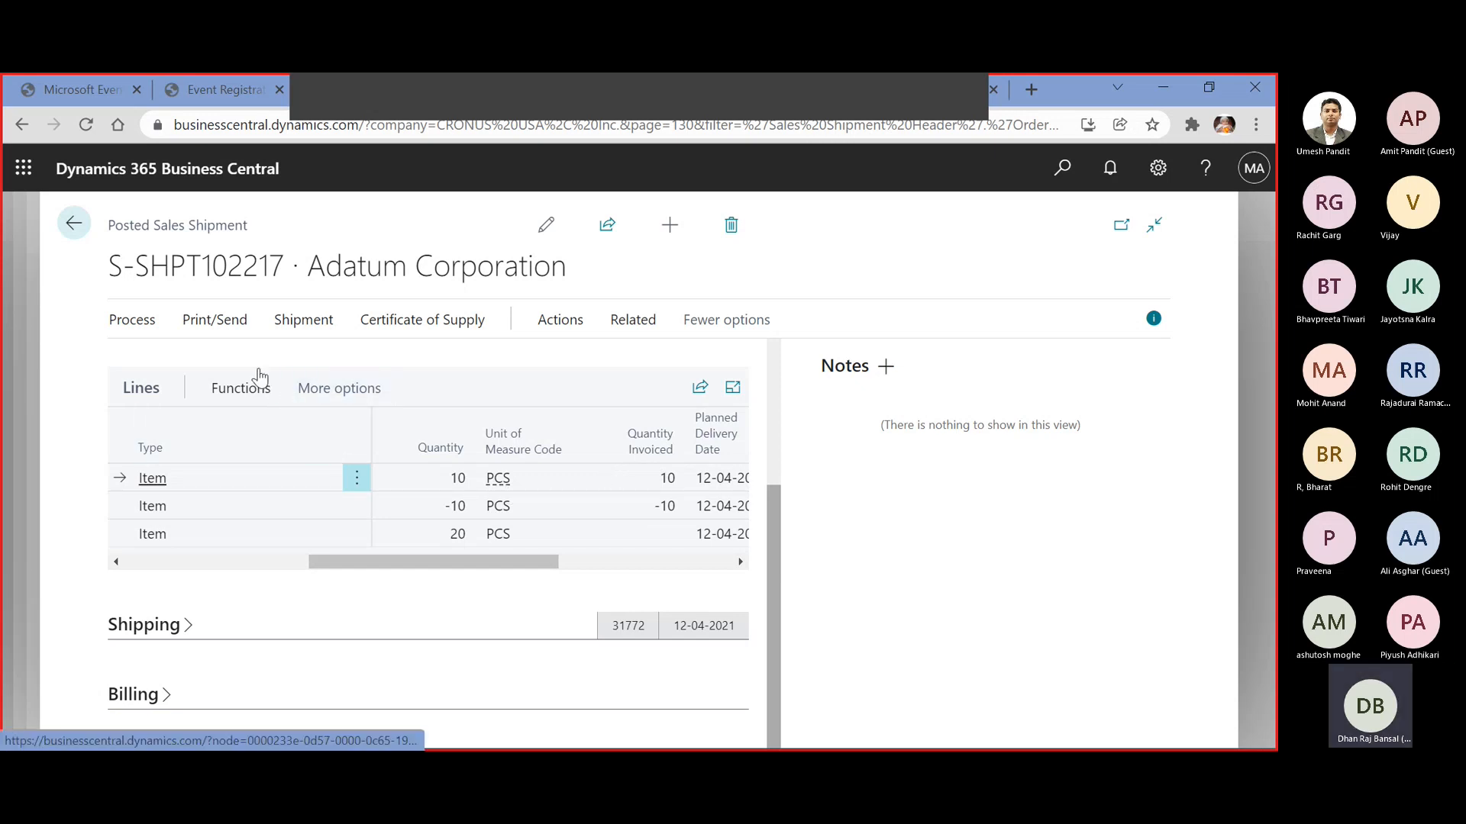
{"action": "left_click", "coordinate": [74, 225]}
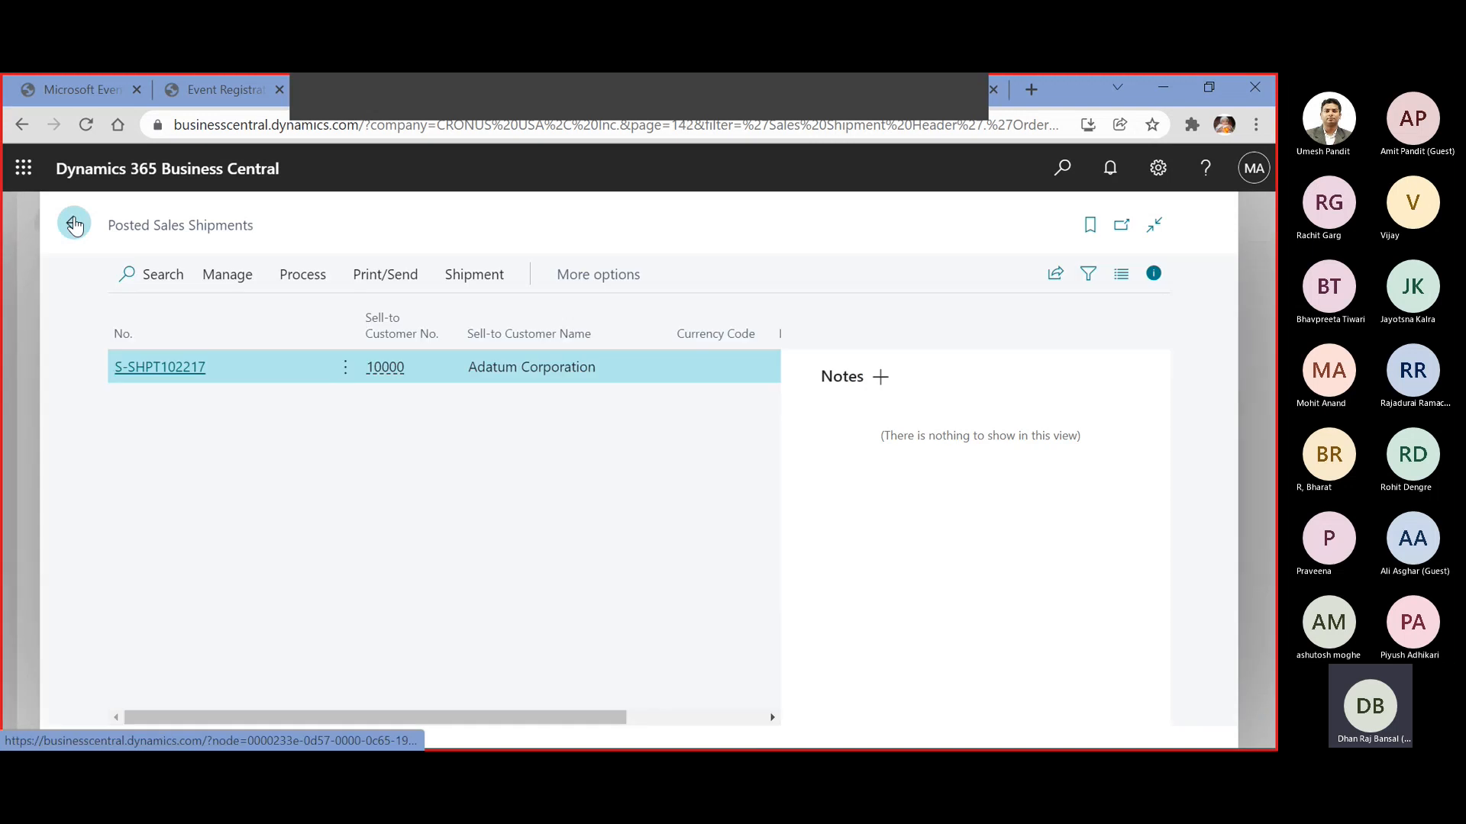
{"action": "left_click", "coordinate": [74, 226]}
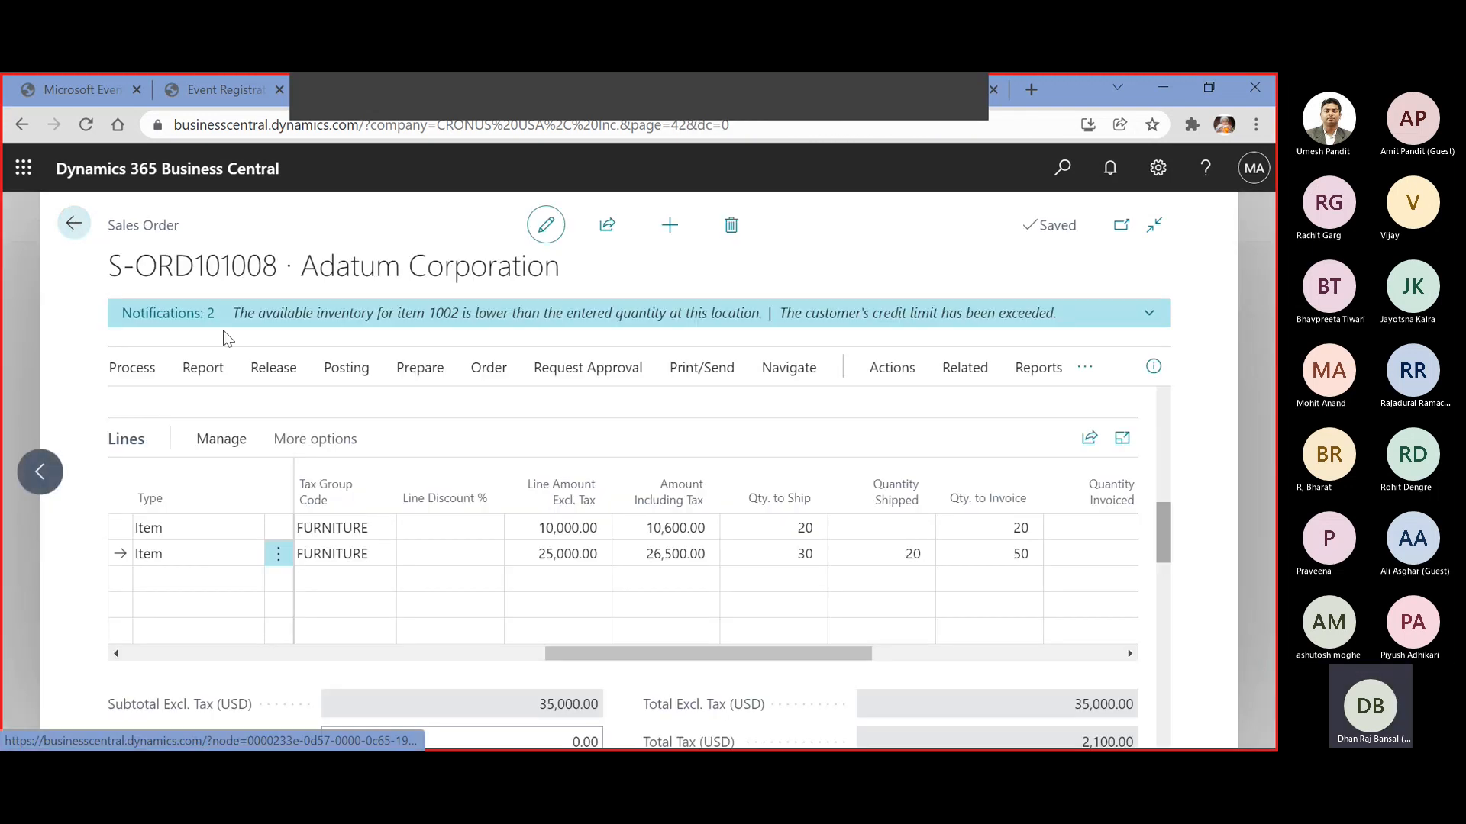
Compare the quantity shipped on both sales order lines and close the sales order
{"action": "left_click", "coordinate": [855, 533]}
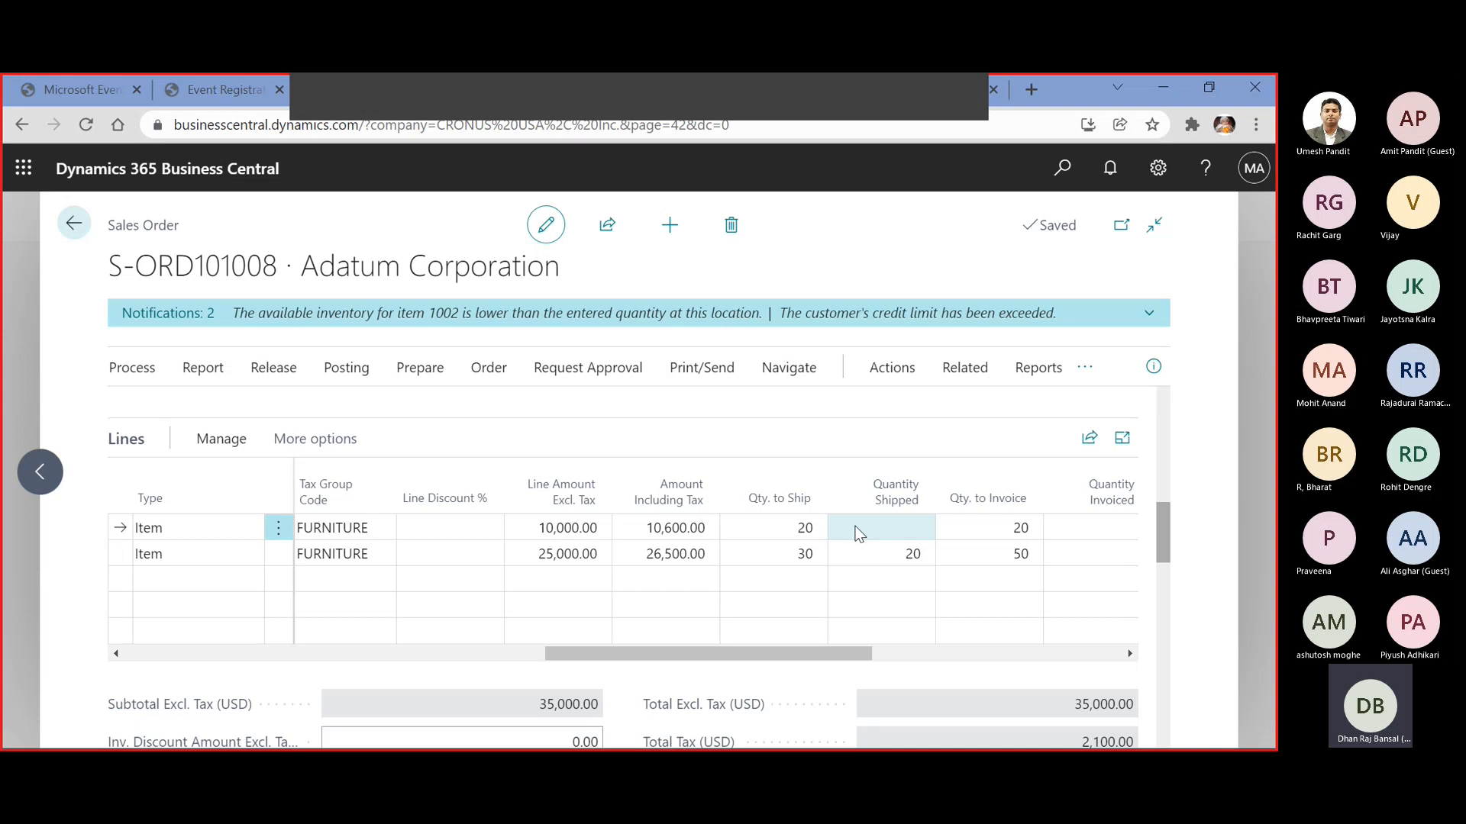
{"action": "left_click", "coordinate": [881, 561]}
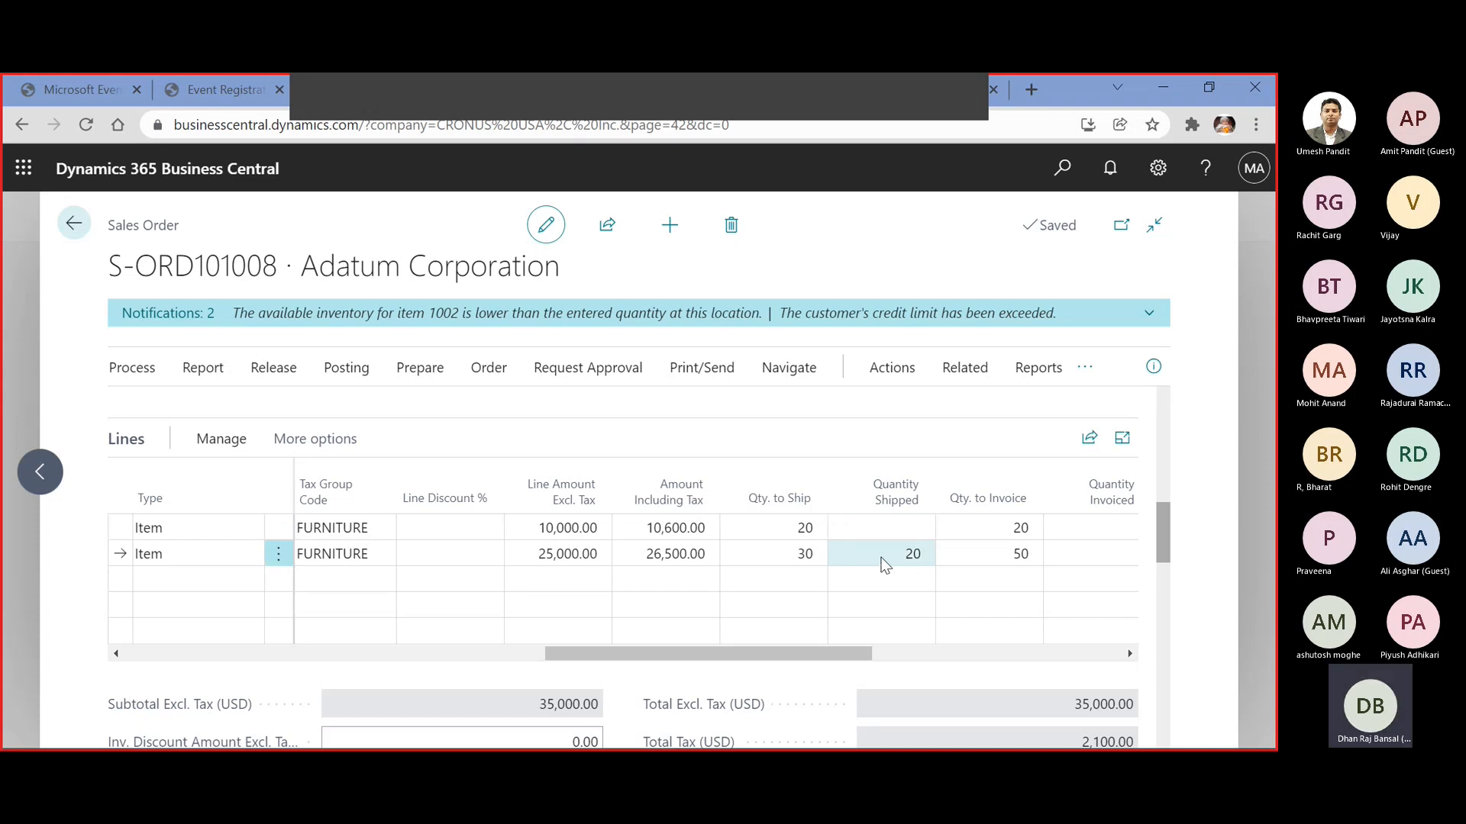
{"action": "left_click", "coordinate": [870, 514]}
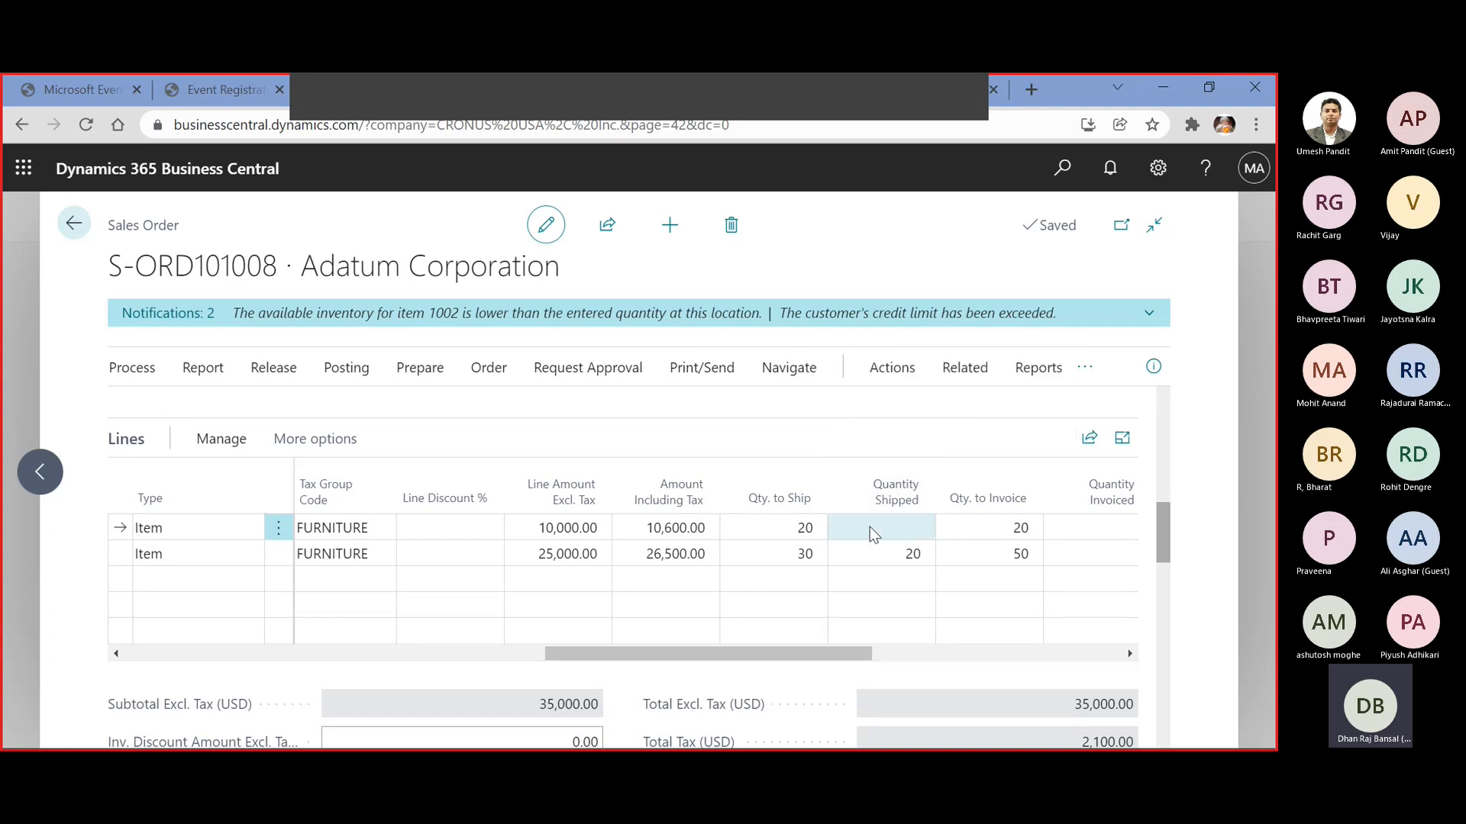
{"action": "left_click", "coordinate": [888, 524]}
{"action": "left_click", "coordinate": [888, 553]}
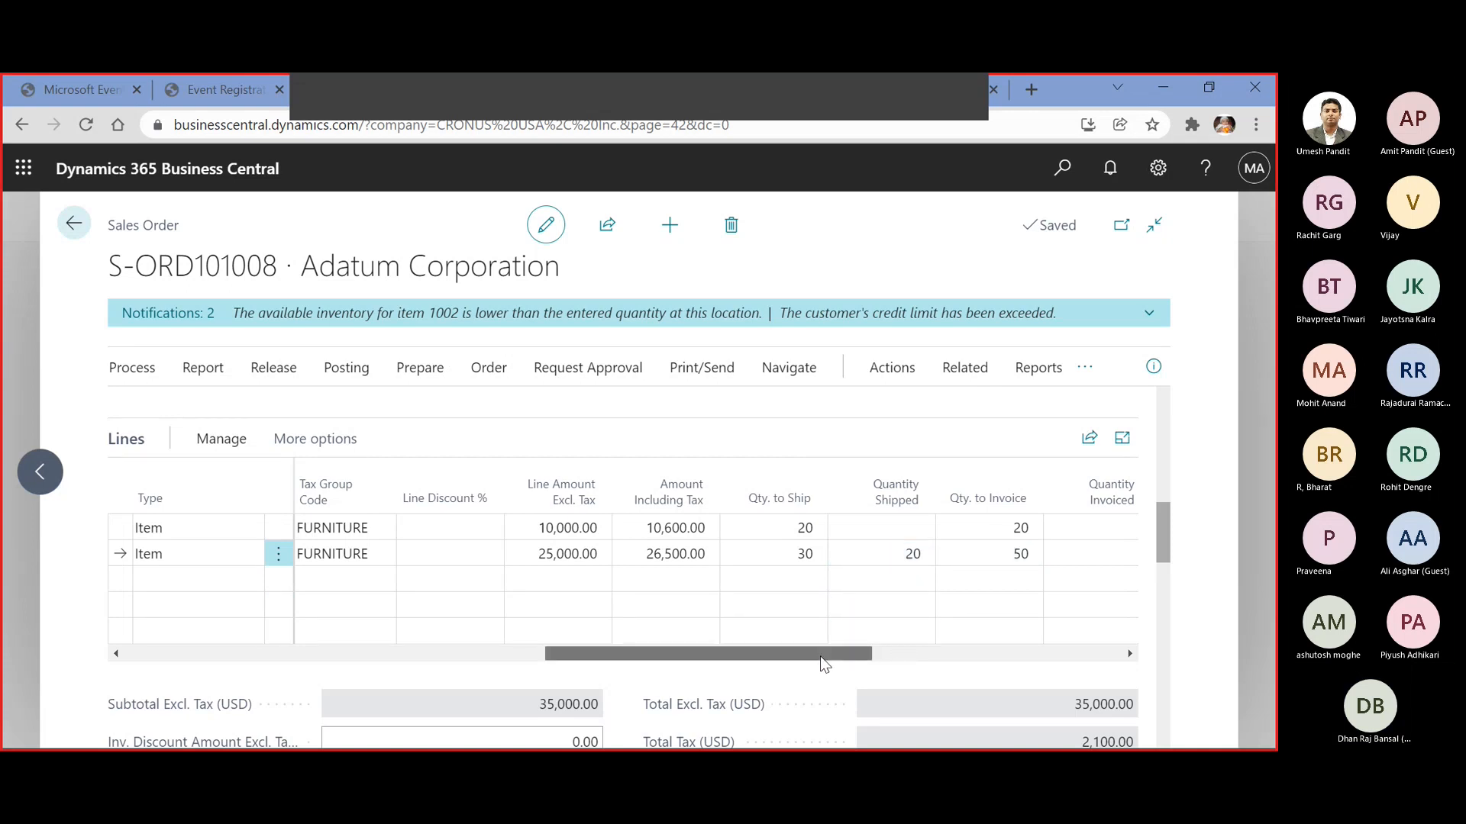
{"action": "left_click_drag", "start_coordinate": [822, 657], "coordinate": [839, 657]}
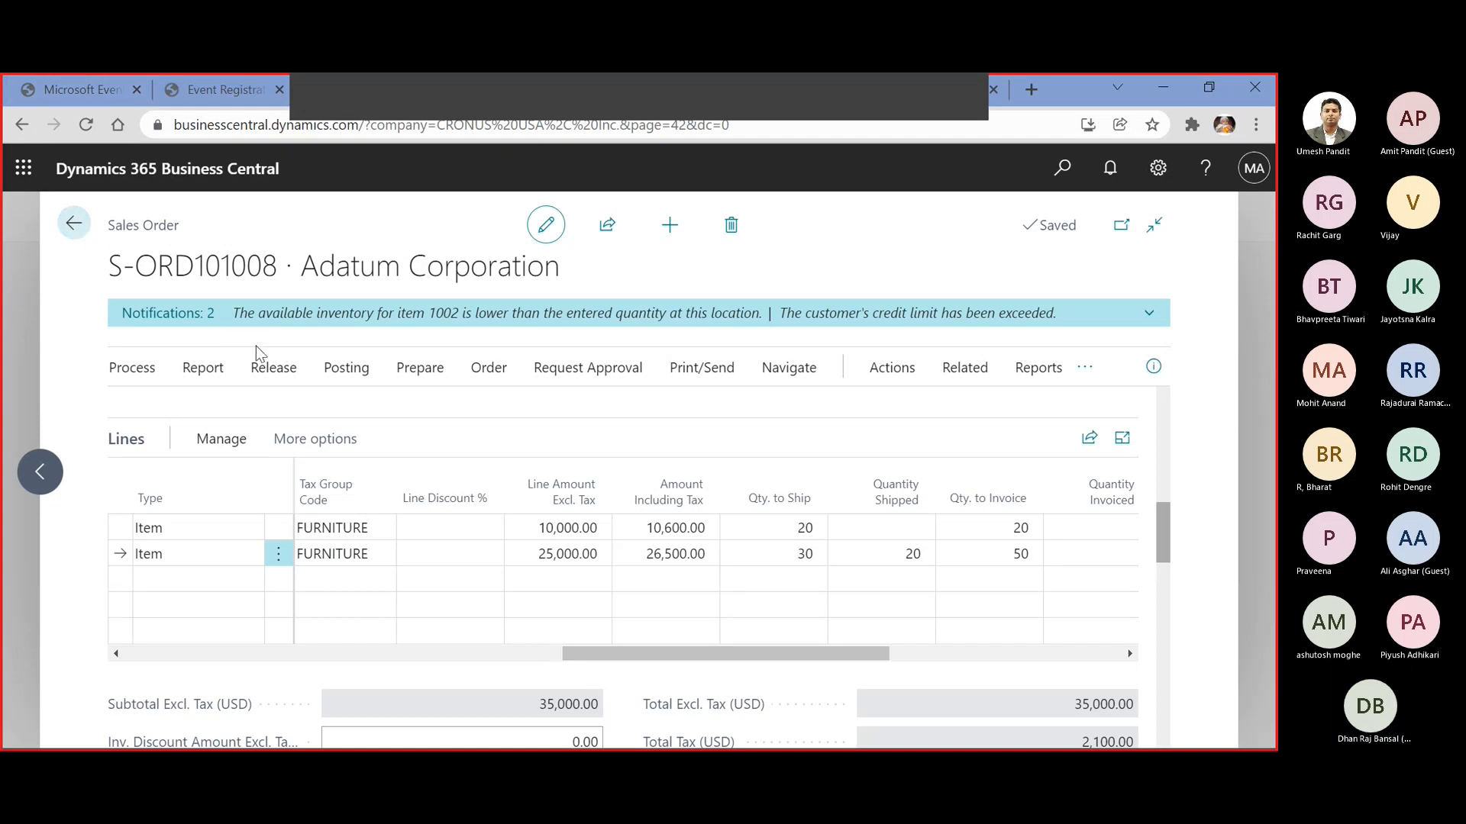
{"action": "scroll", "coordinate": [908, 481], "scroll_direction": "up", "scroll_amount": 10}
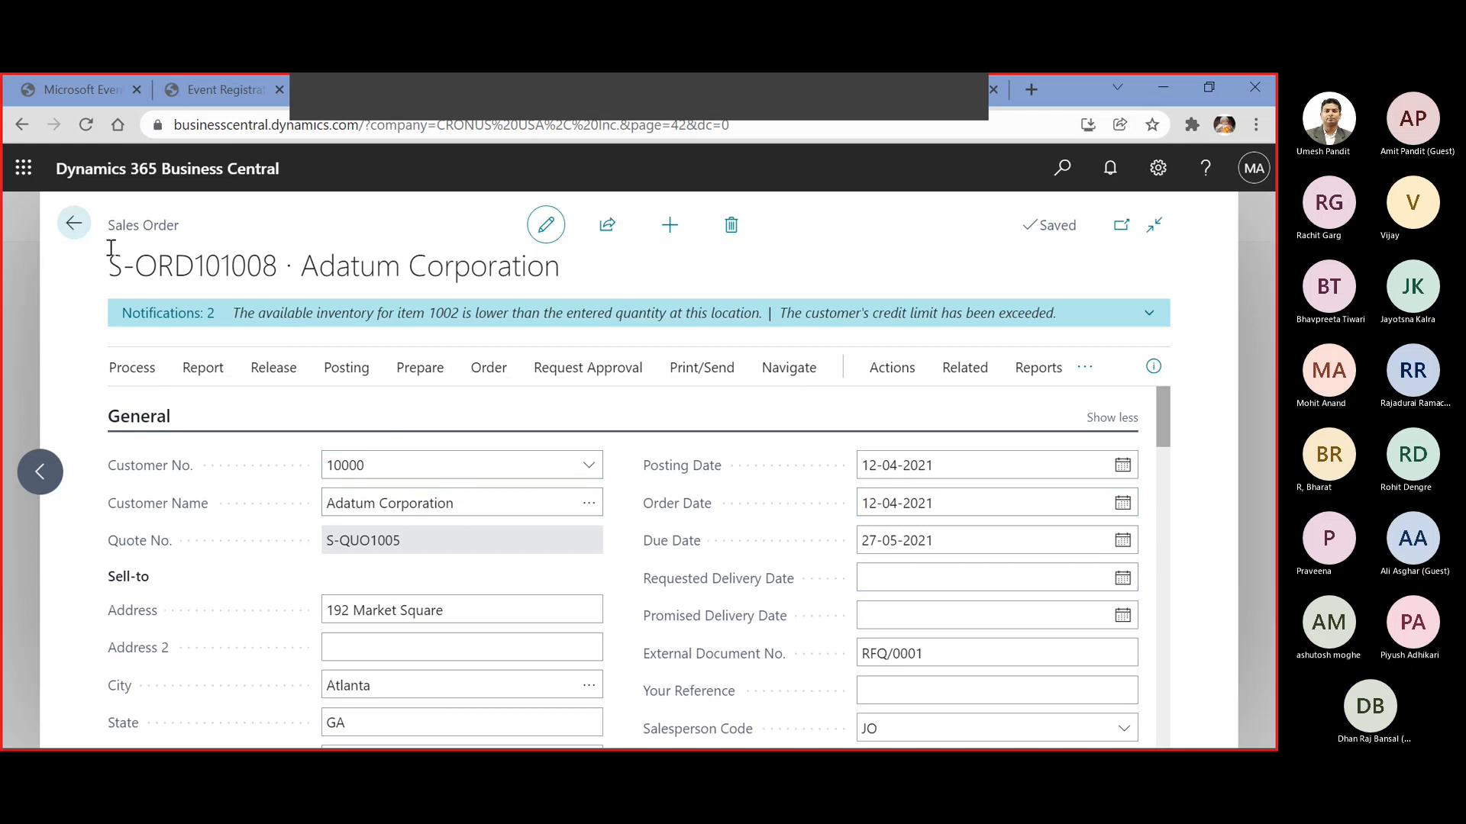
{"action": "left_click", "coordinate": [76, 227]}
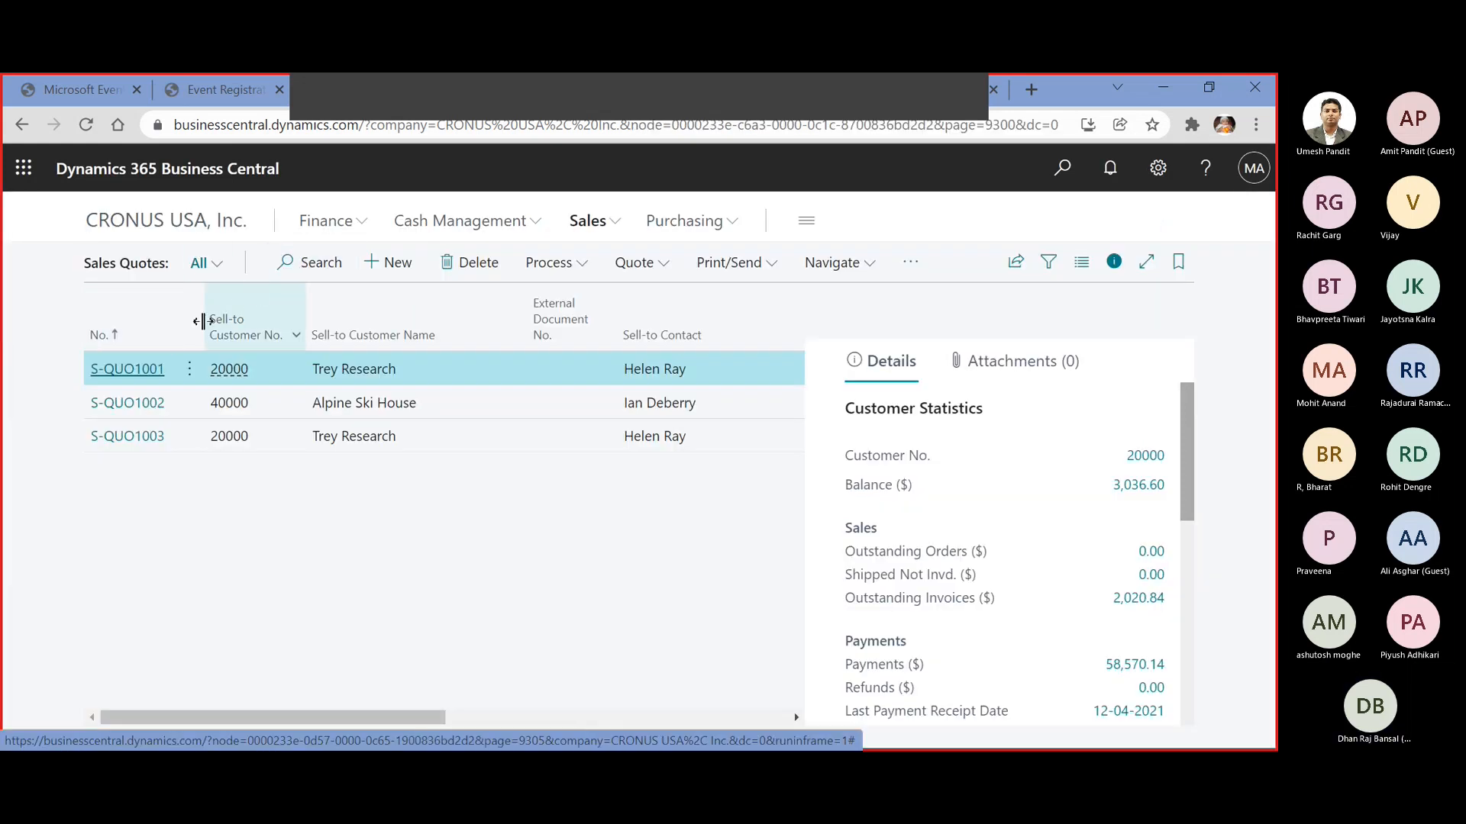
Open the Adatum Corporation customer card, examine the ledger entries behind its balance, and return to the customer list
{"action": "left_click", "coordinate": [587, 222]}
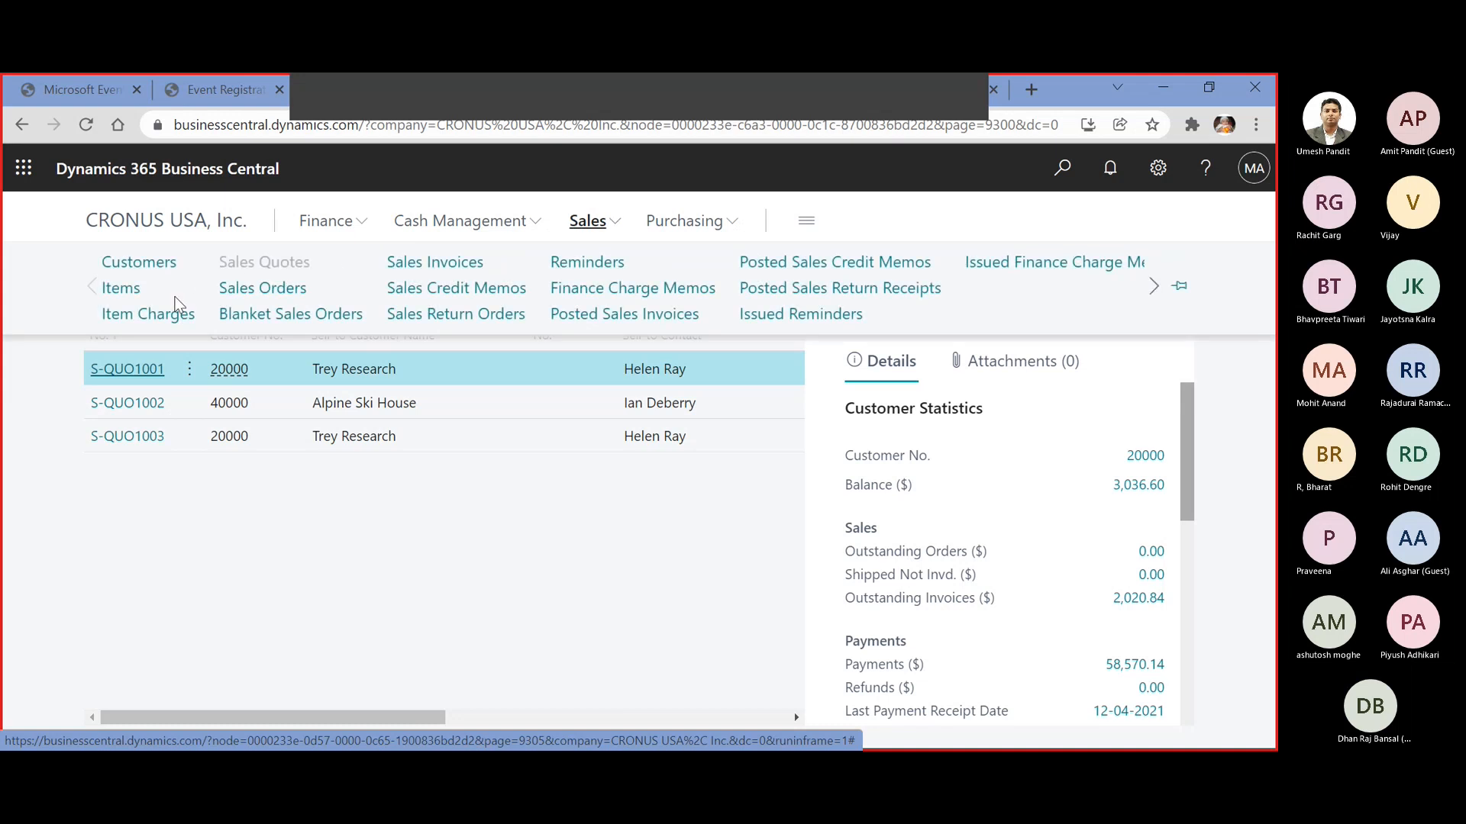
{"action": "left_click", "coordinate": [168, 269]}
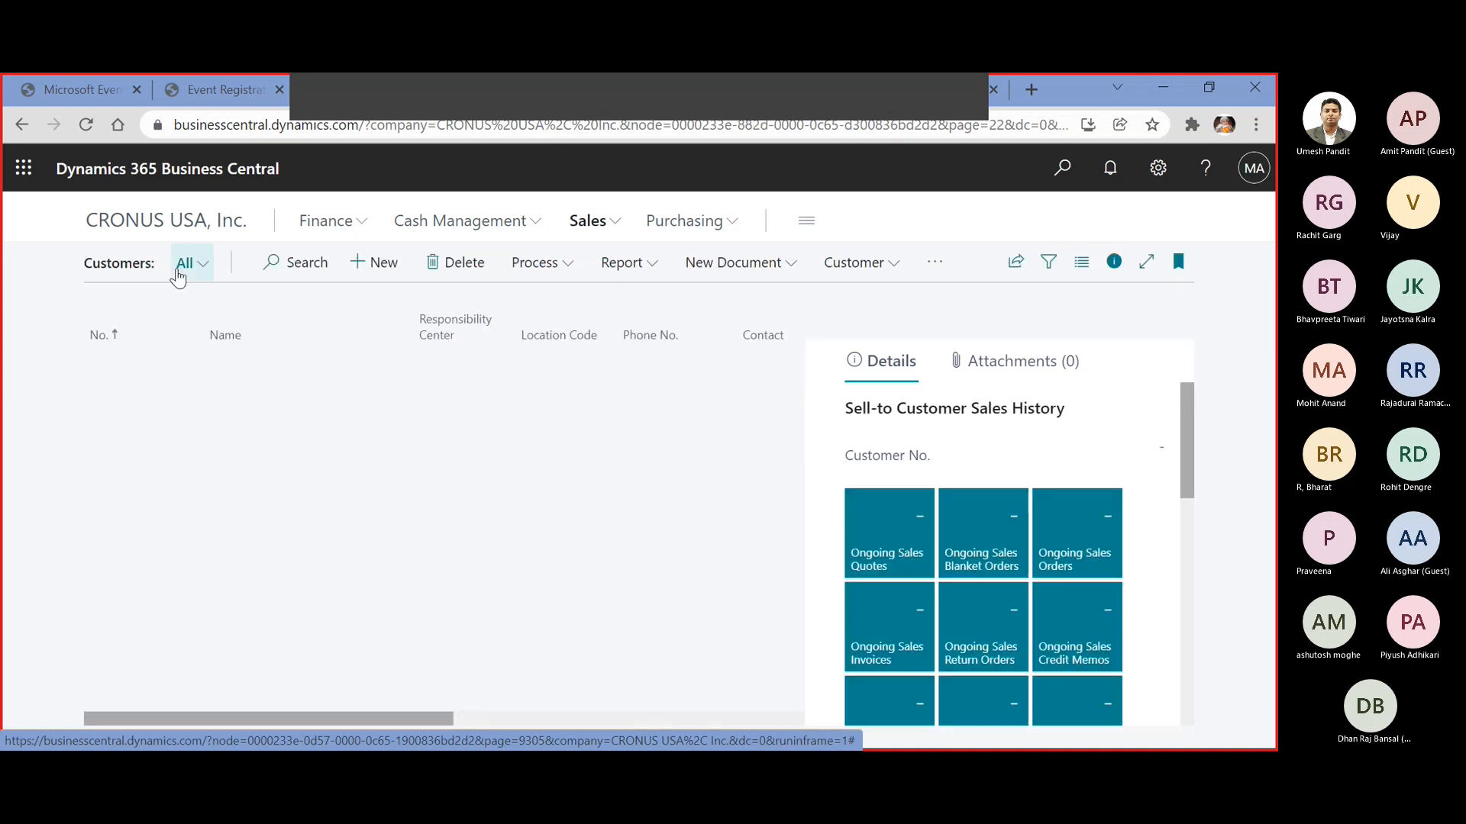
{"action": "left_click", "coordinate": [111, 372]}
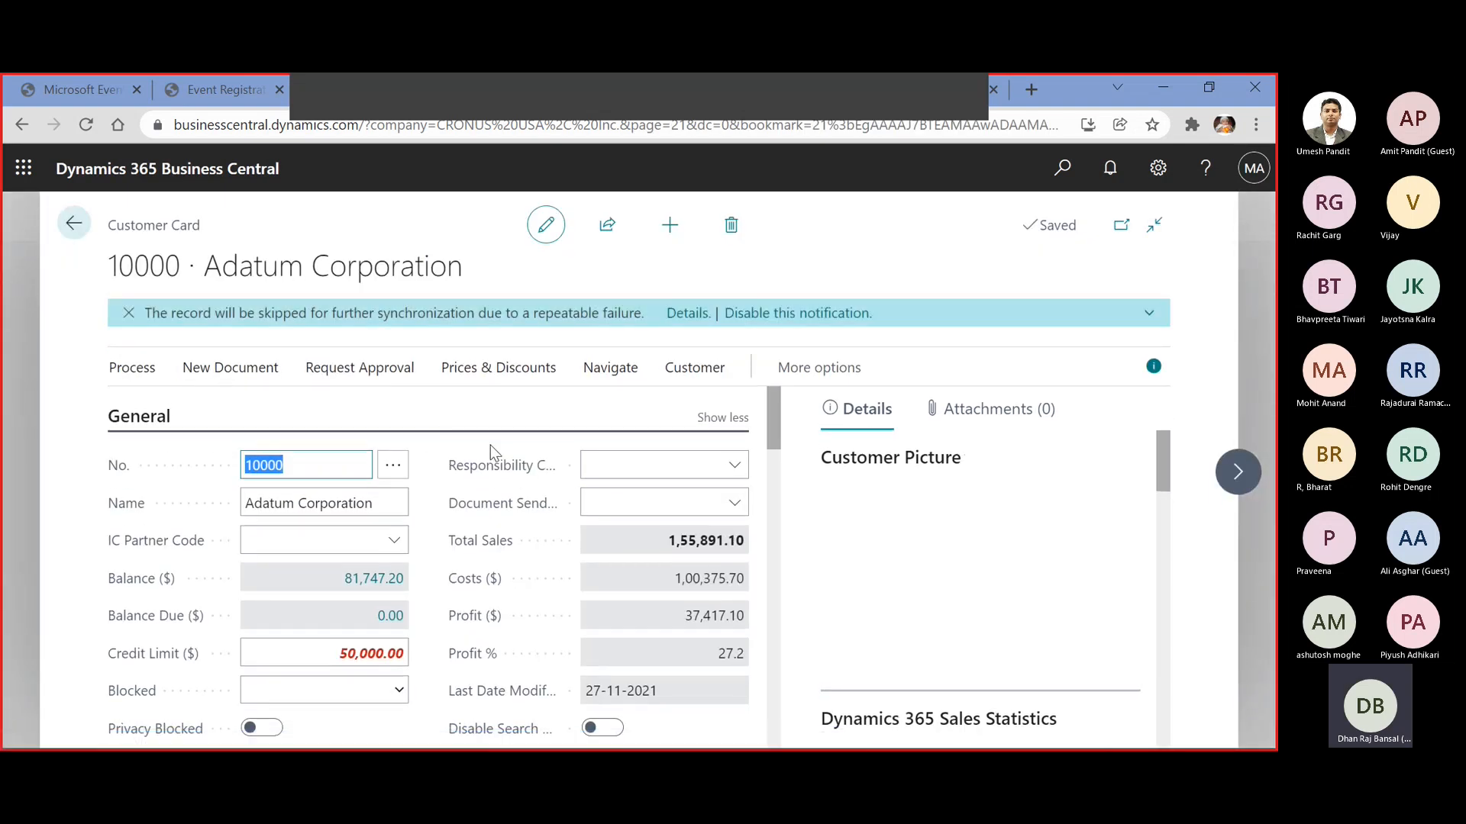
{"action": "scroll", "coordinate": [620, 533], "scroll_direction": "down", "scroll_amount": 2}
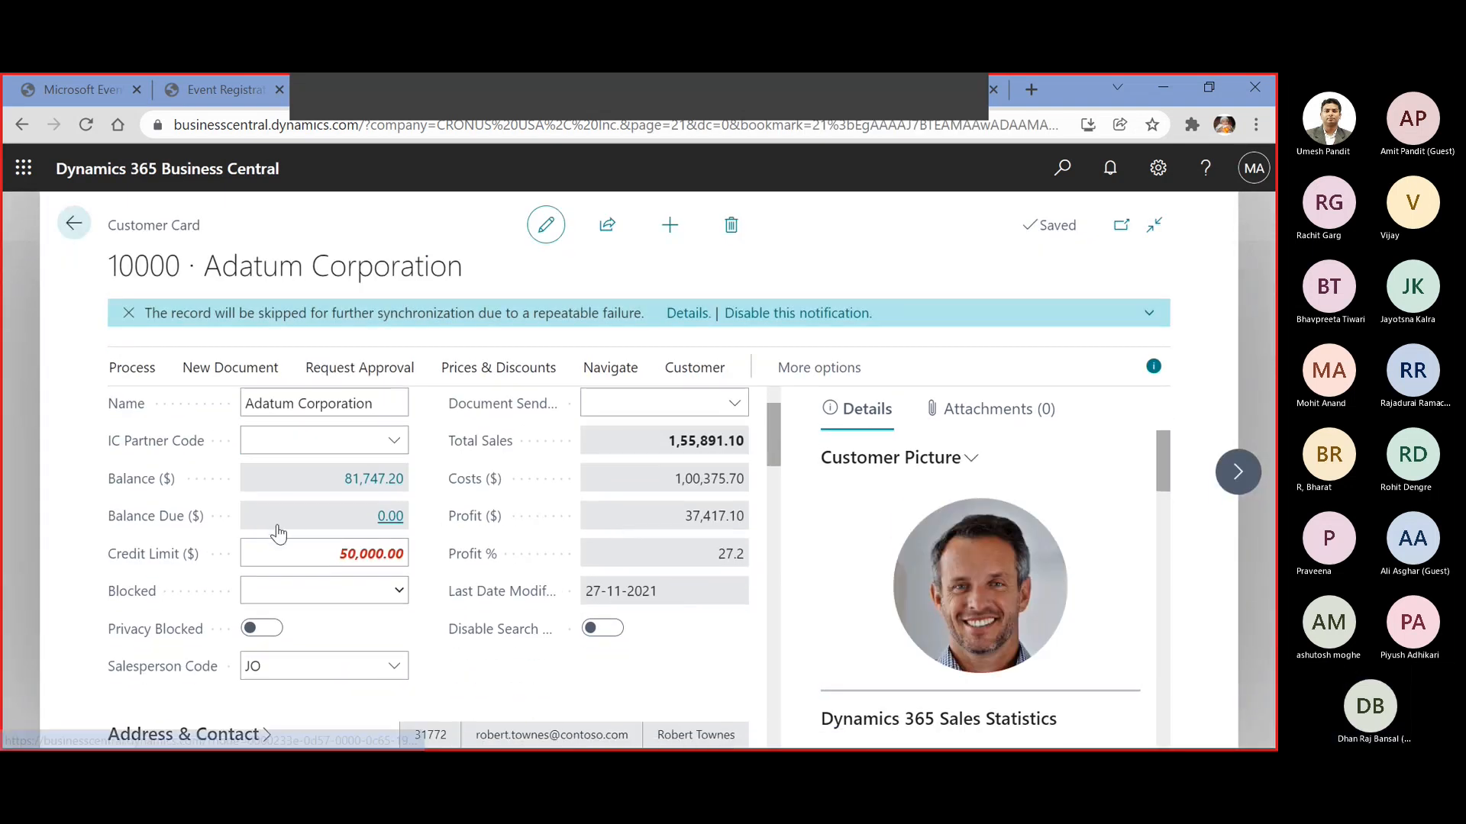
{"action": "left_click", "coordinate": [359, 479]}
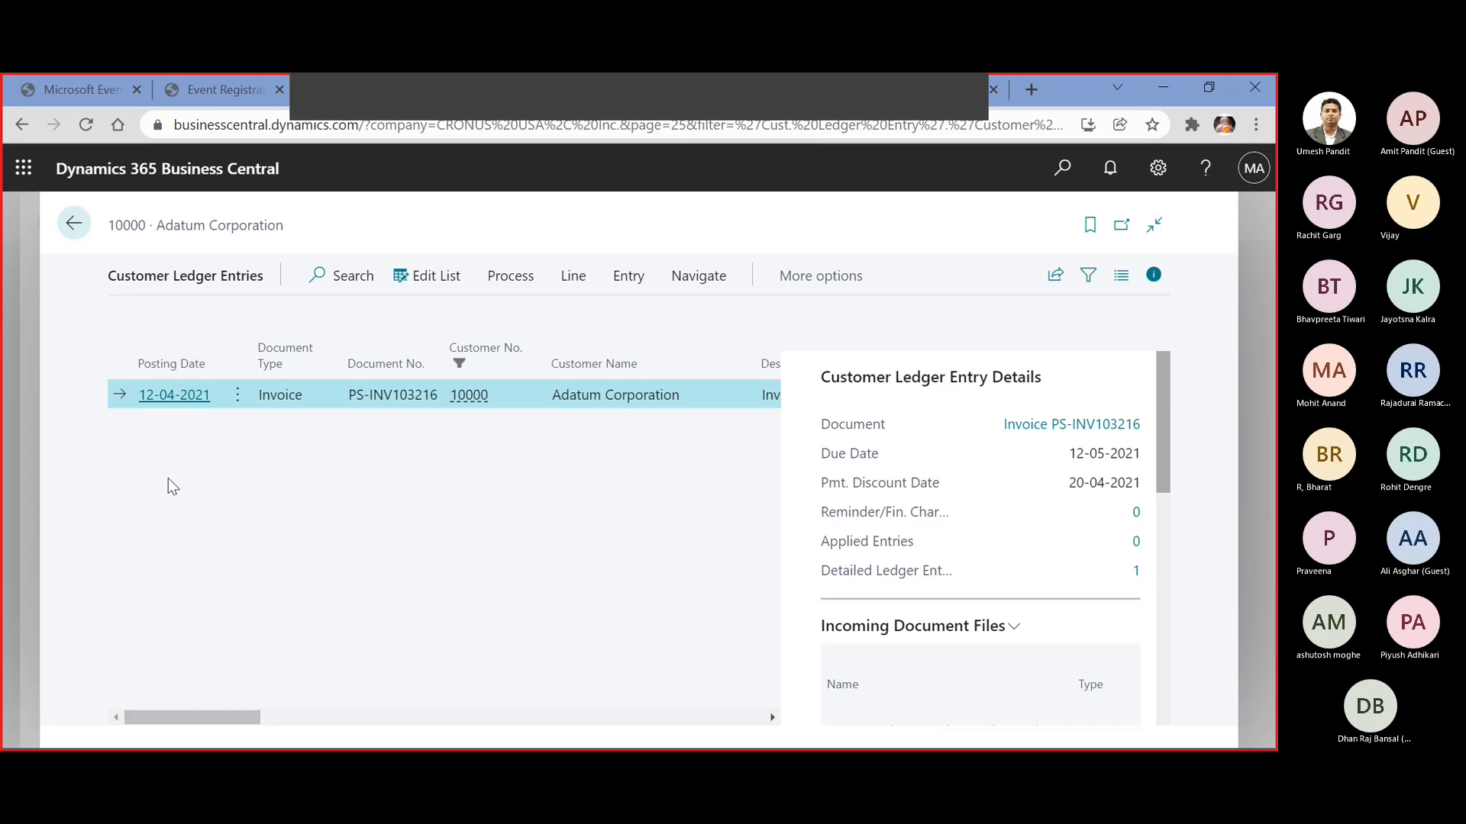
{"action": "left_click_drag", "start_coordinate": [241, 707], "coordinate": [470, 700]}
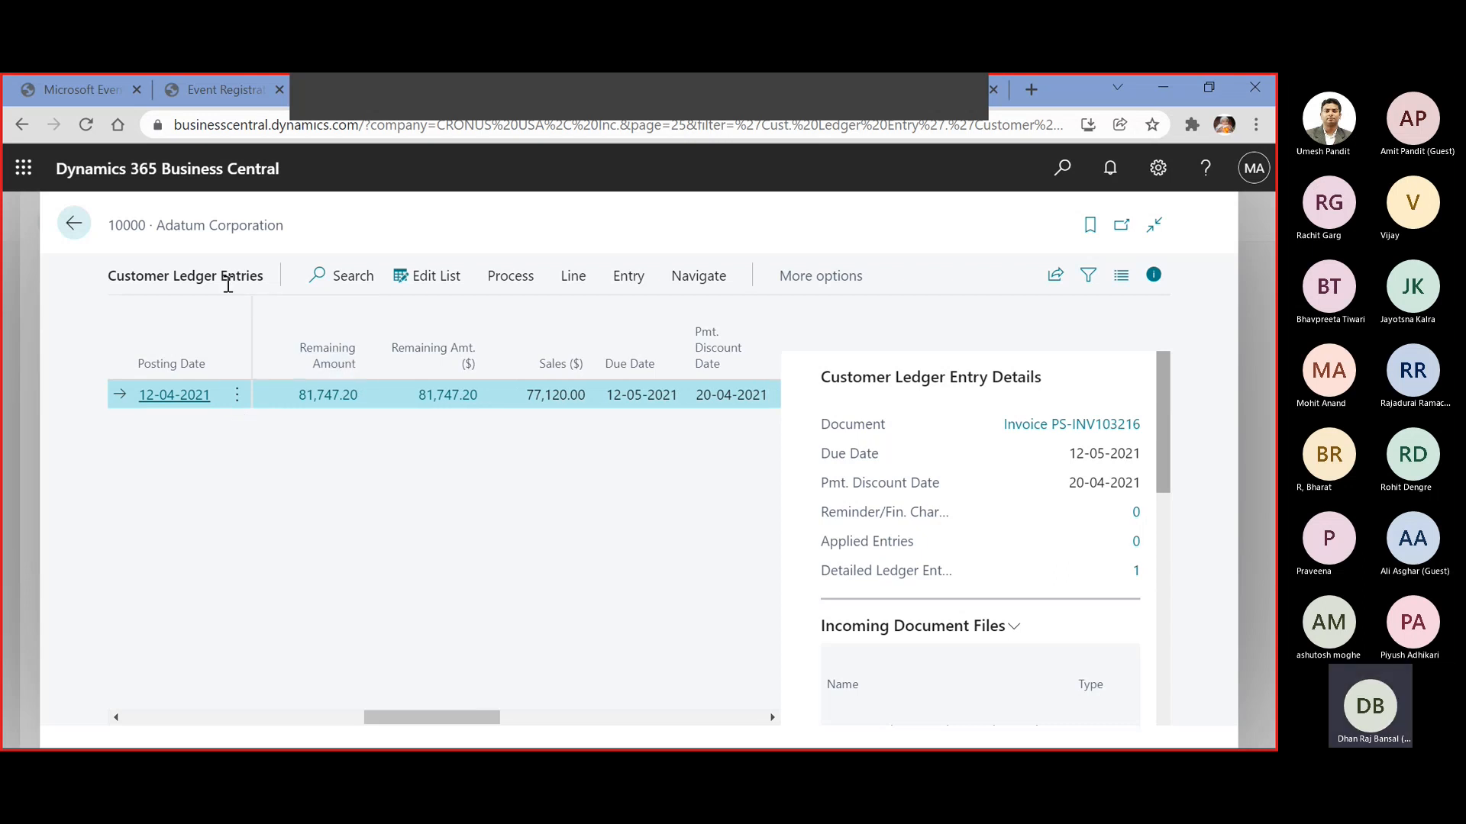
{"action": "left_click", "coordinate": [74, 225]}
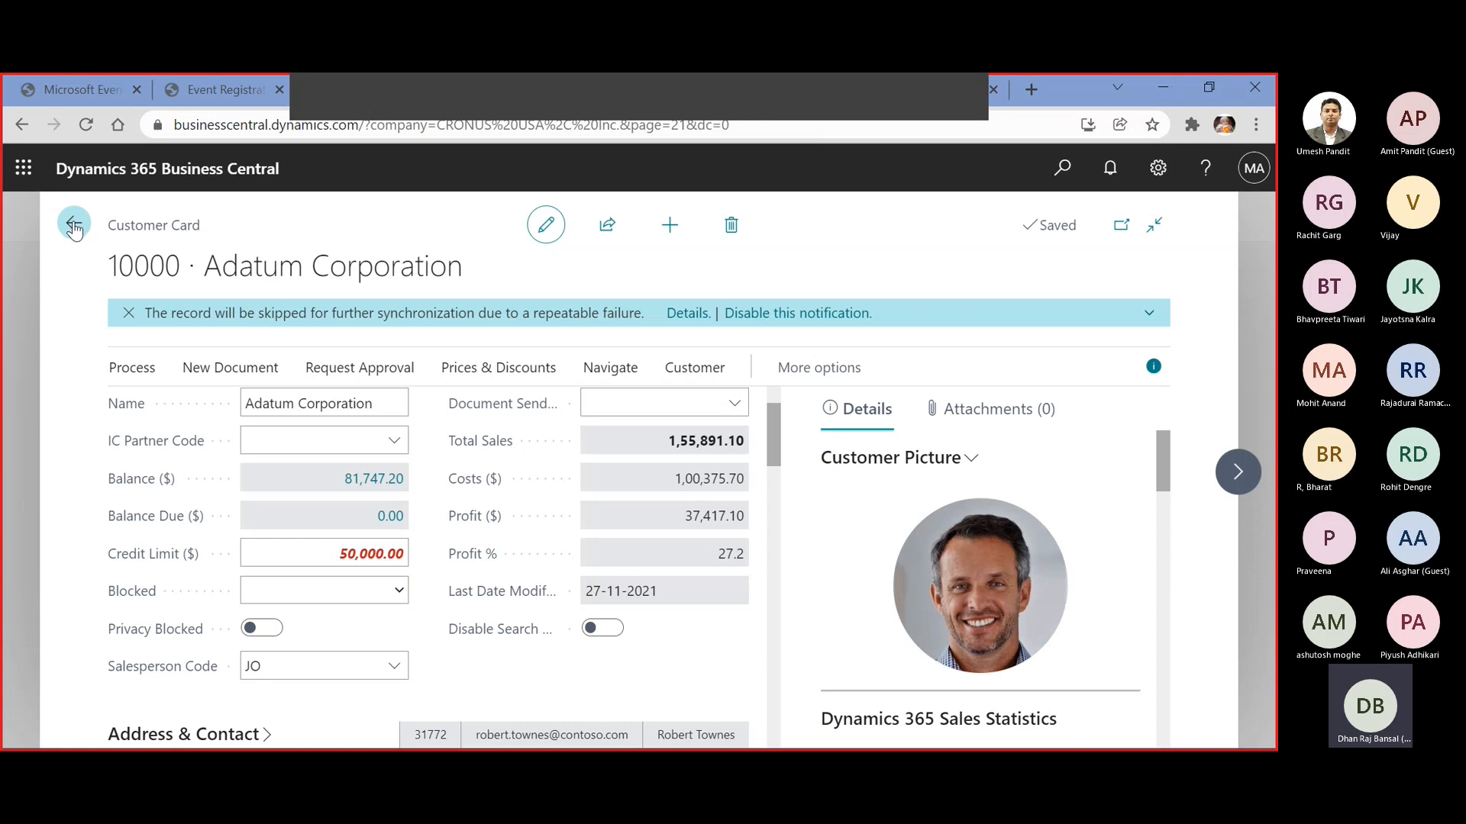
{"action": "left_click", "coordinate": [74, 226]}
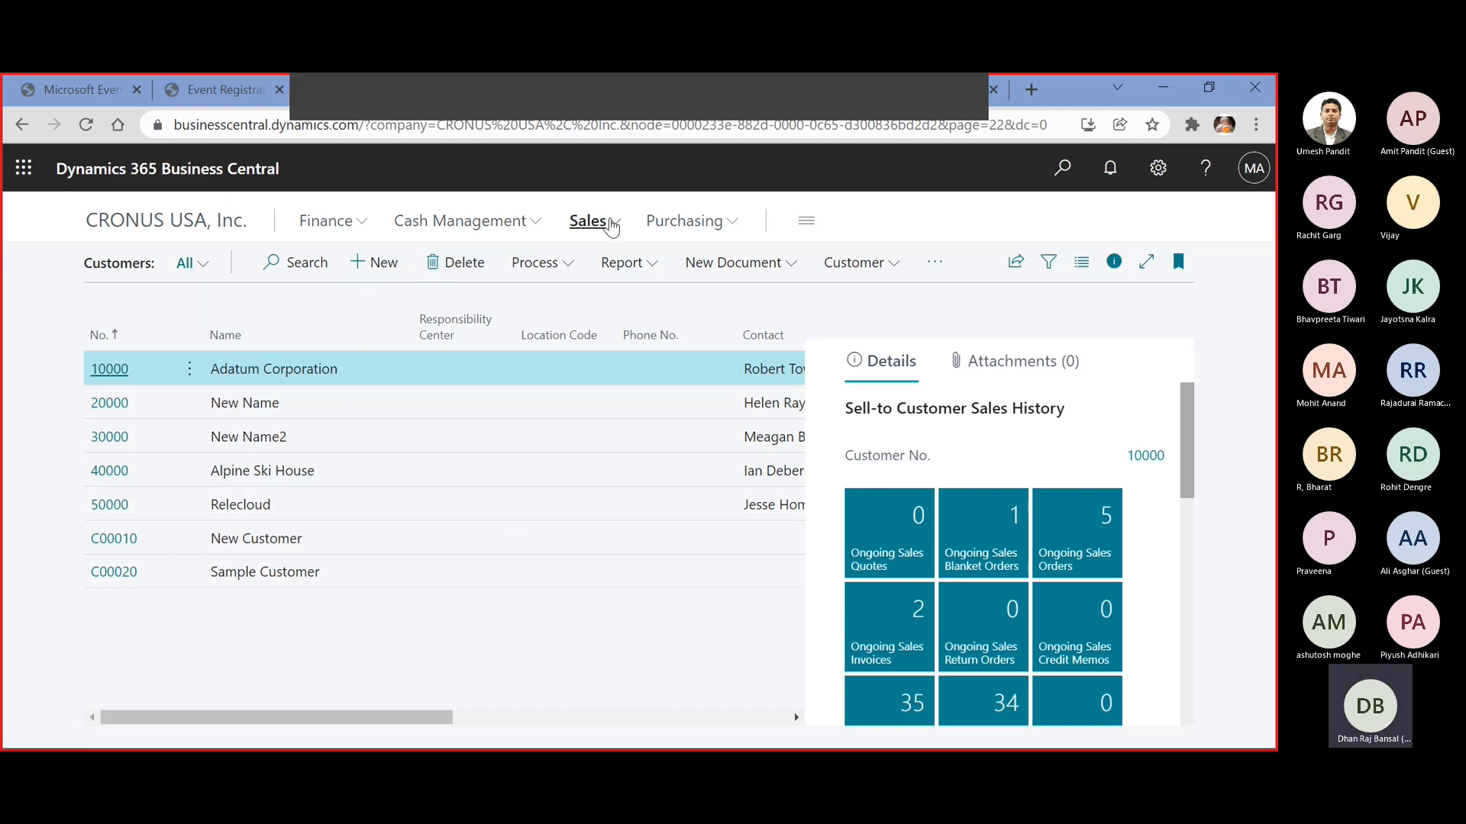
Open Adatum Corporation's sales order with external document RFQ/0001 and examine the items and quantities on its lines
{"action": "left_click", "coordinate": [597, 222]}
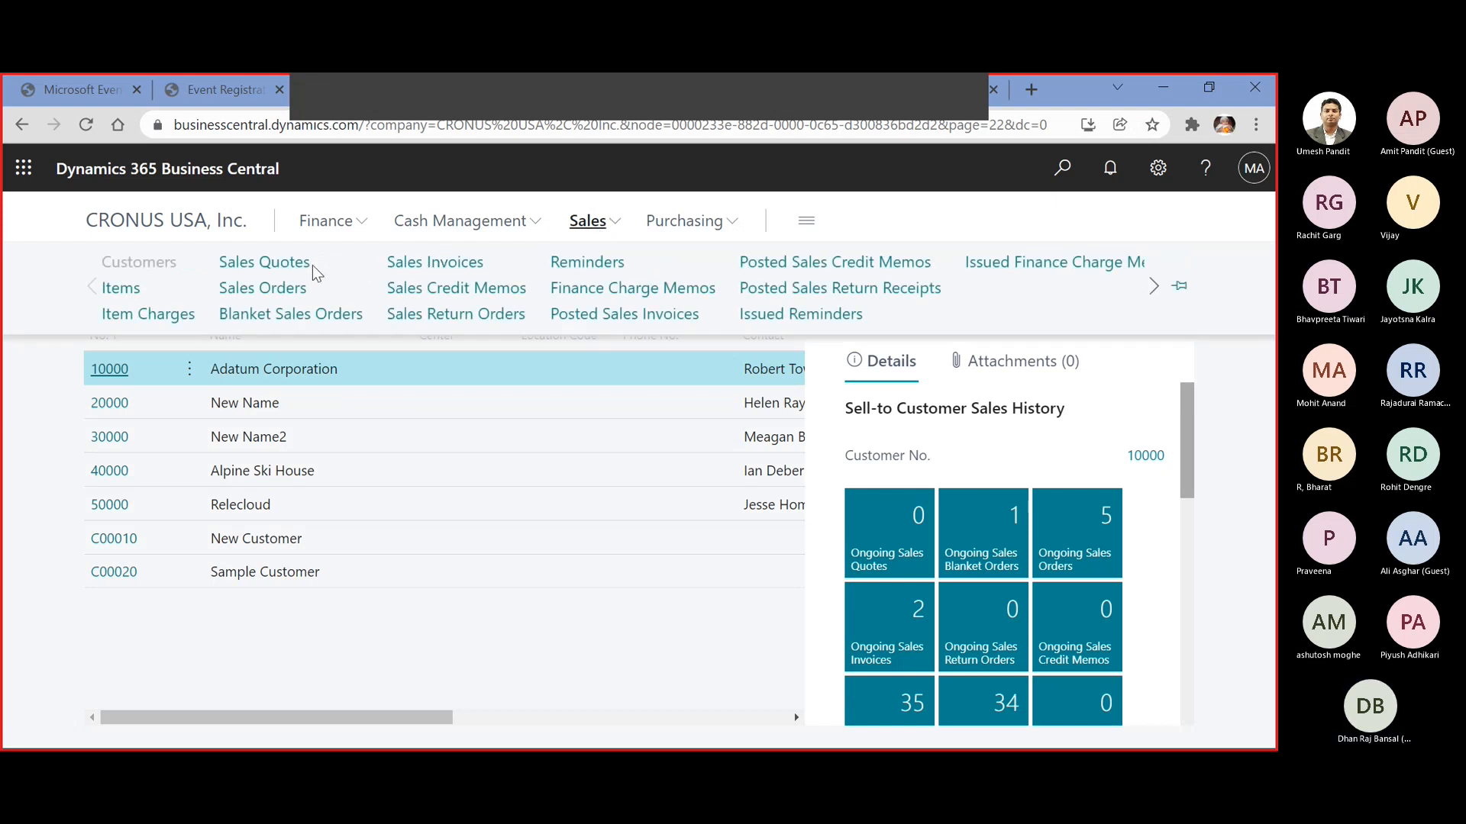
{"action": "left_click", "coordinate": [295, 292]}
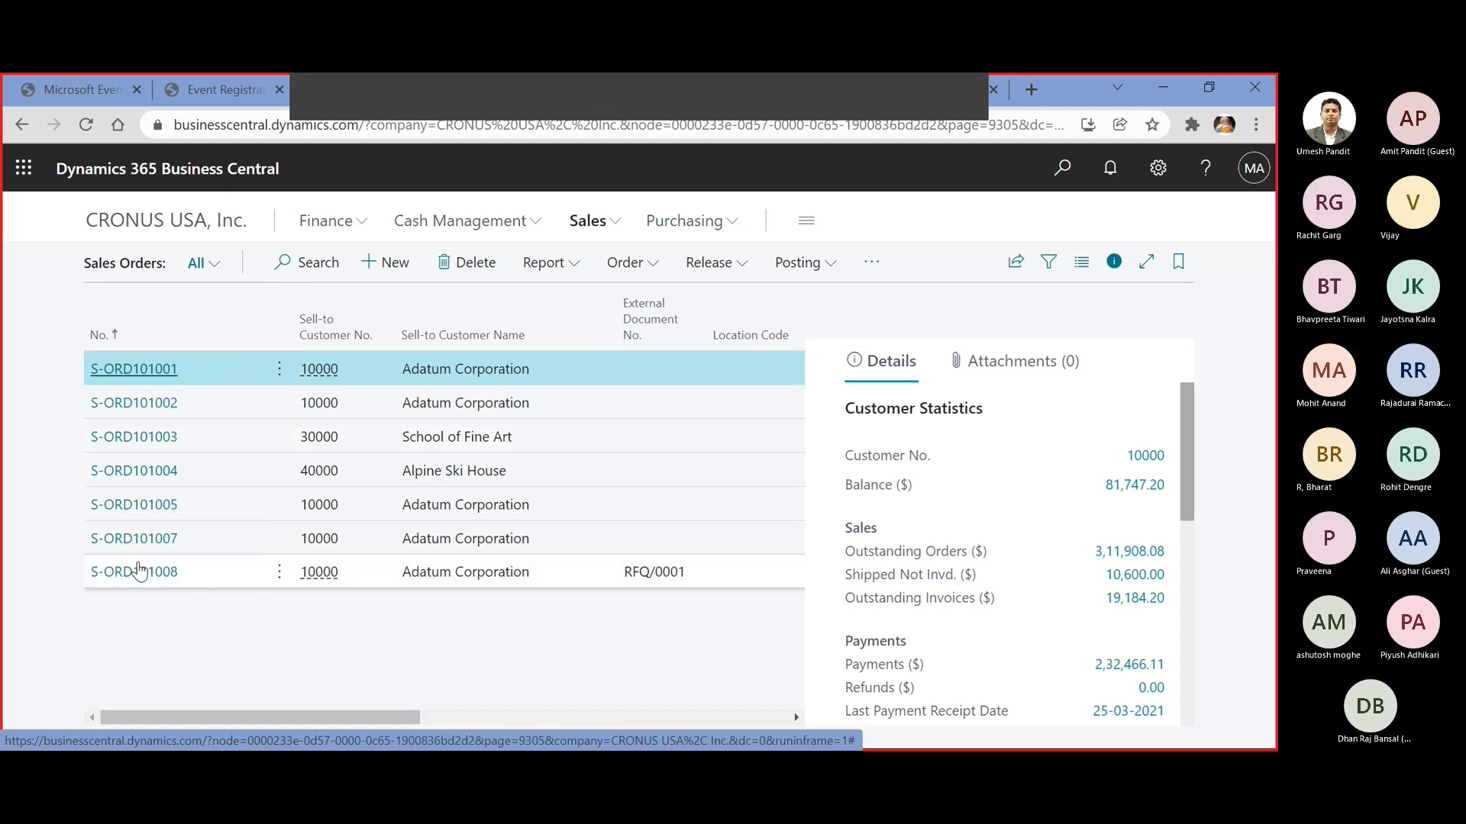
{"action": "left_click", "coordinate": [141, 572]}
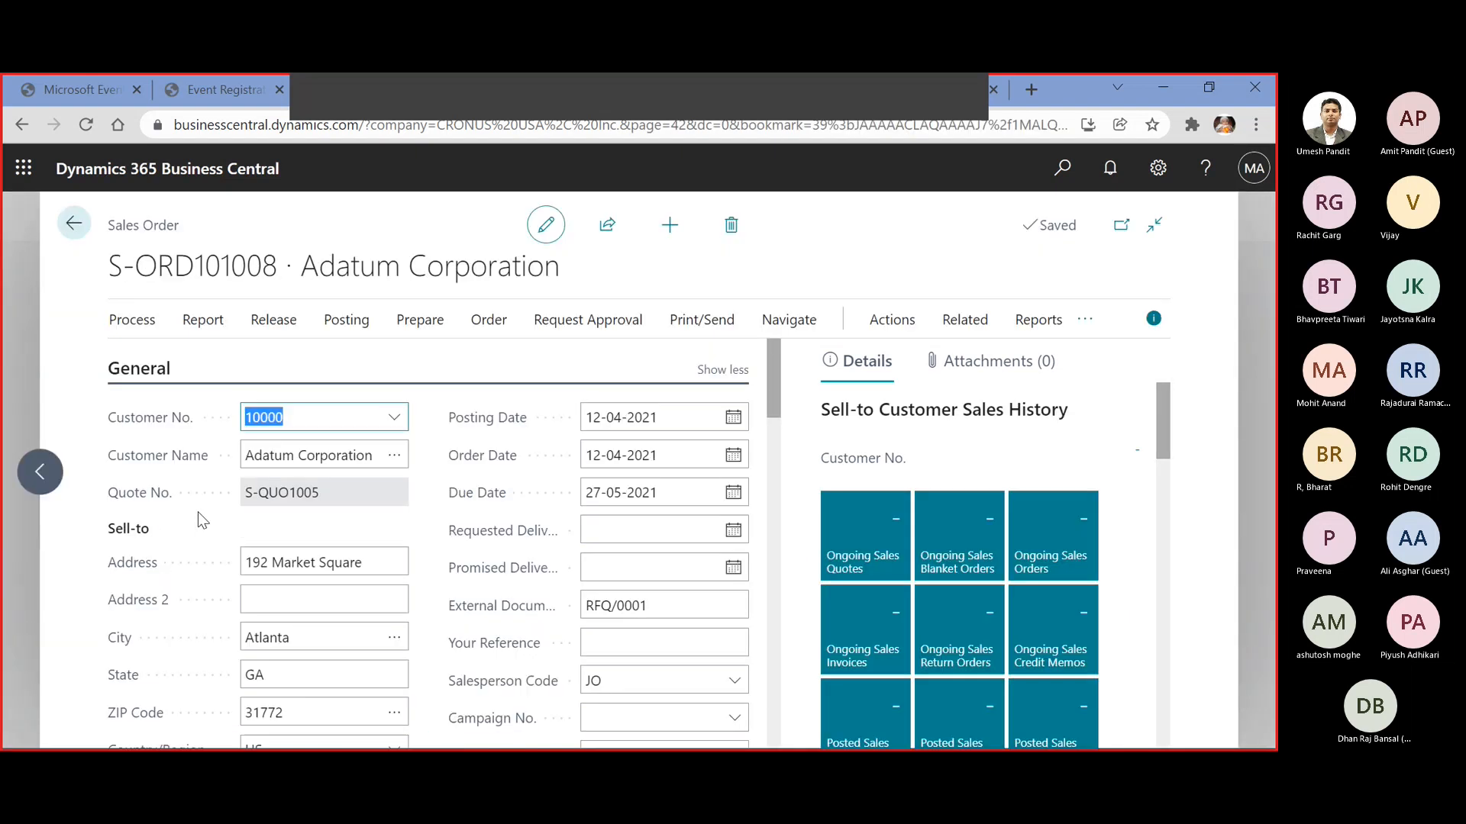
{"action": "scroll", "coordinate": [349, 467], "scroll_direction": "down", "scroll_amount": 8}
{"action": "scroll", "coordinate": [348, 468], "scroll_direction": "down", "scroll_amount": 2}
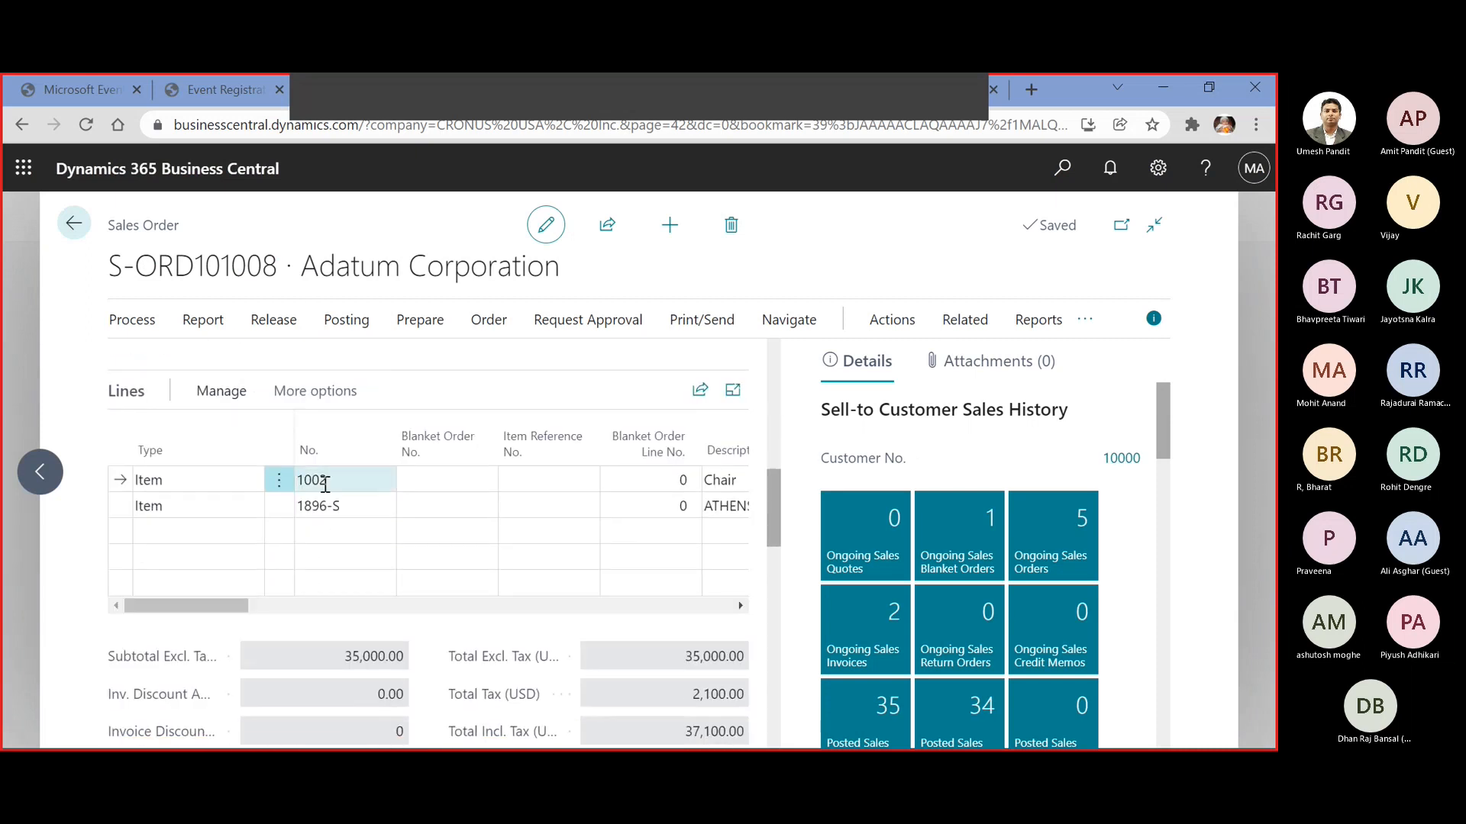
{"action": "left_click_drag", "start_coordinate": [182, 607], "coordinate": [287, 609]}
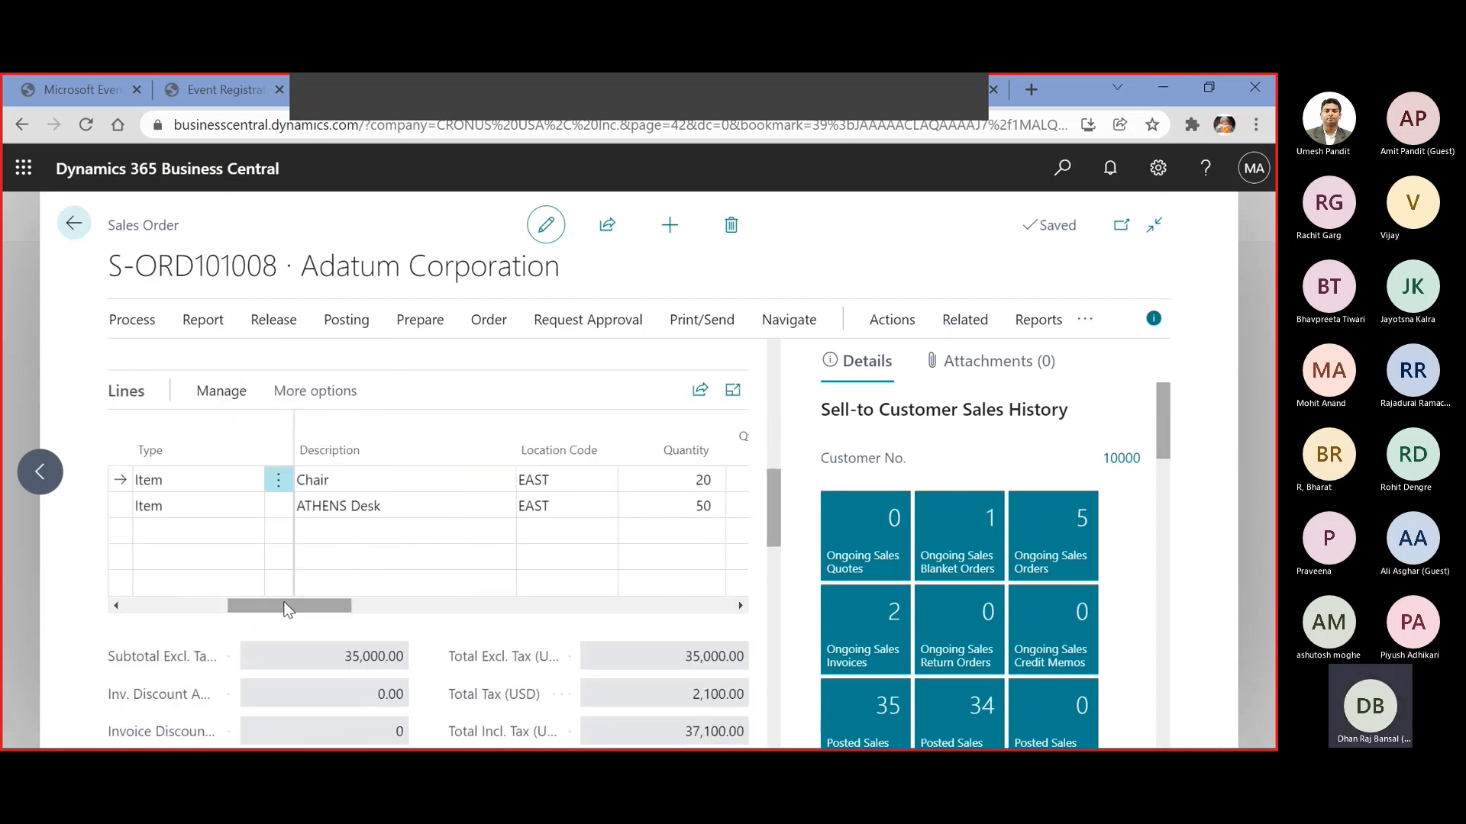
Expand the sales order's Invoice Details, examine the payment terms and payment method, and return to the lines
{"action": "scroll", "coordinate": [287, 609], "scroll_direction": "down", "scroll_amount": 5}
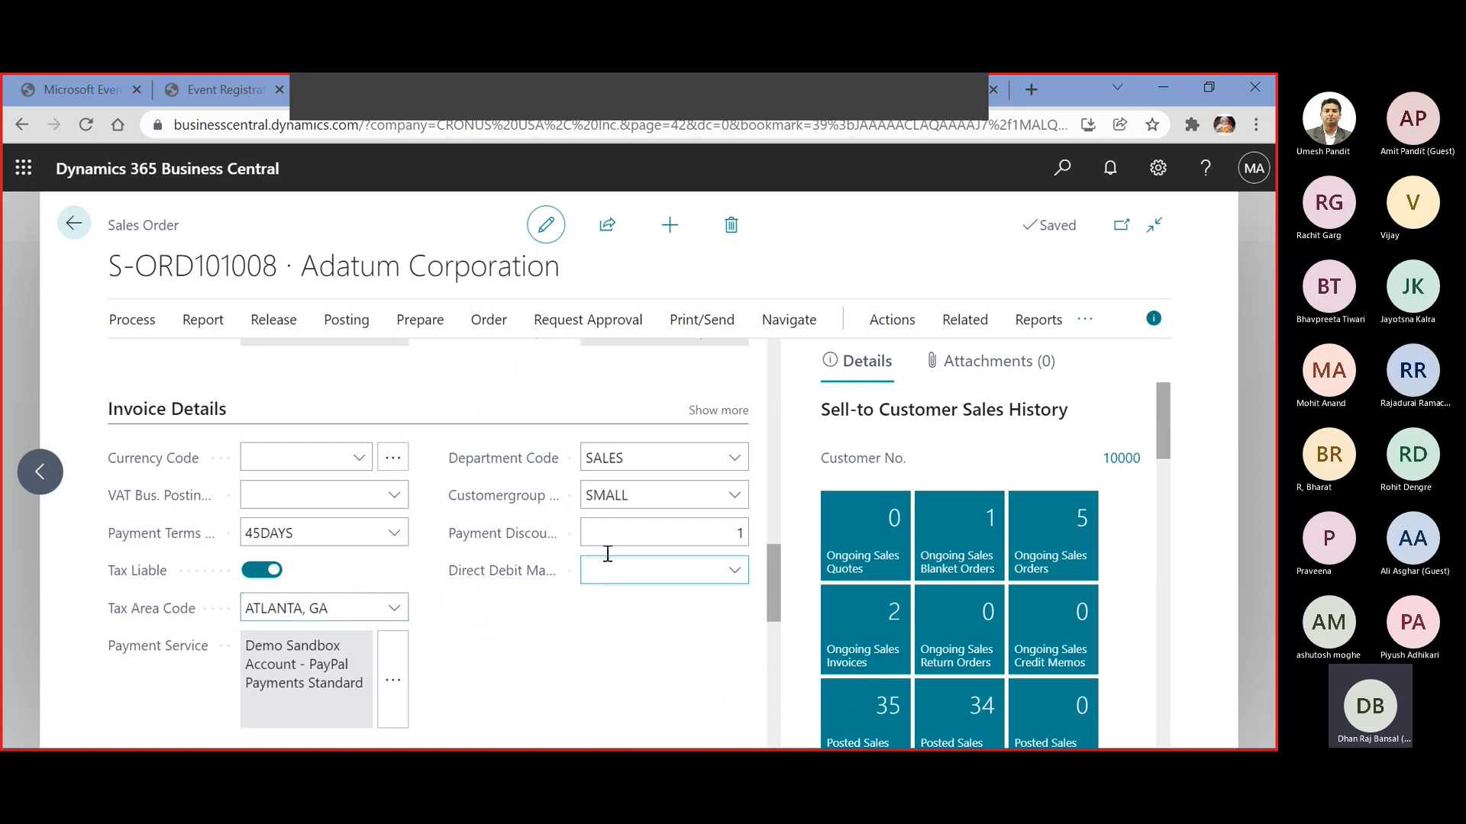
{"action": "left_click", "coordinate": [738, 411]}
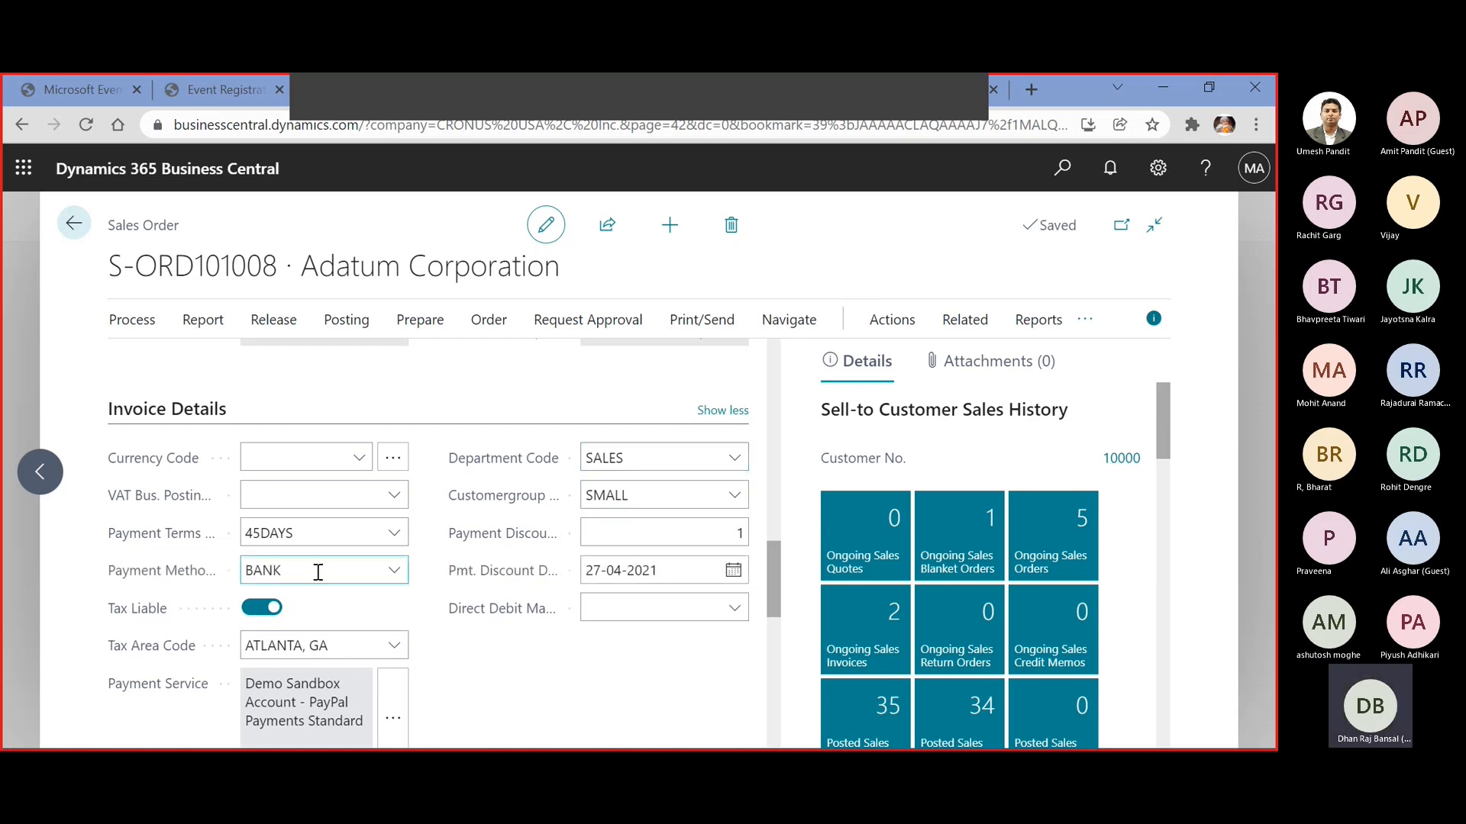
{"action": "scroll", "coordinate": [318, 573], "scroll_direction": "up", "scroll_amount": 8}
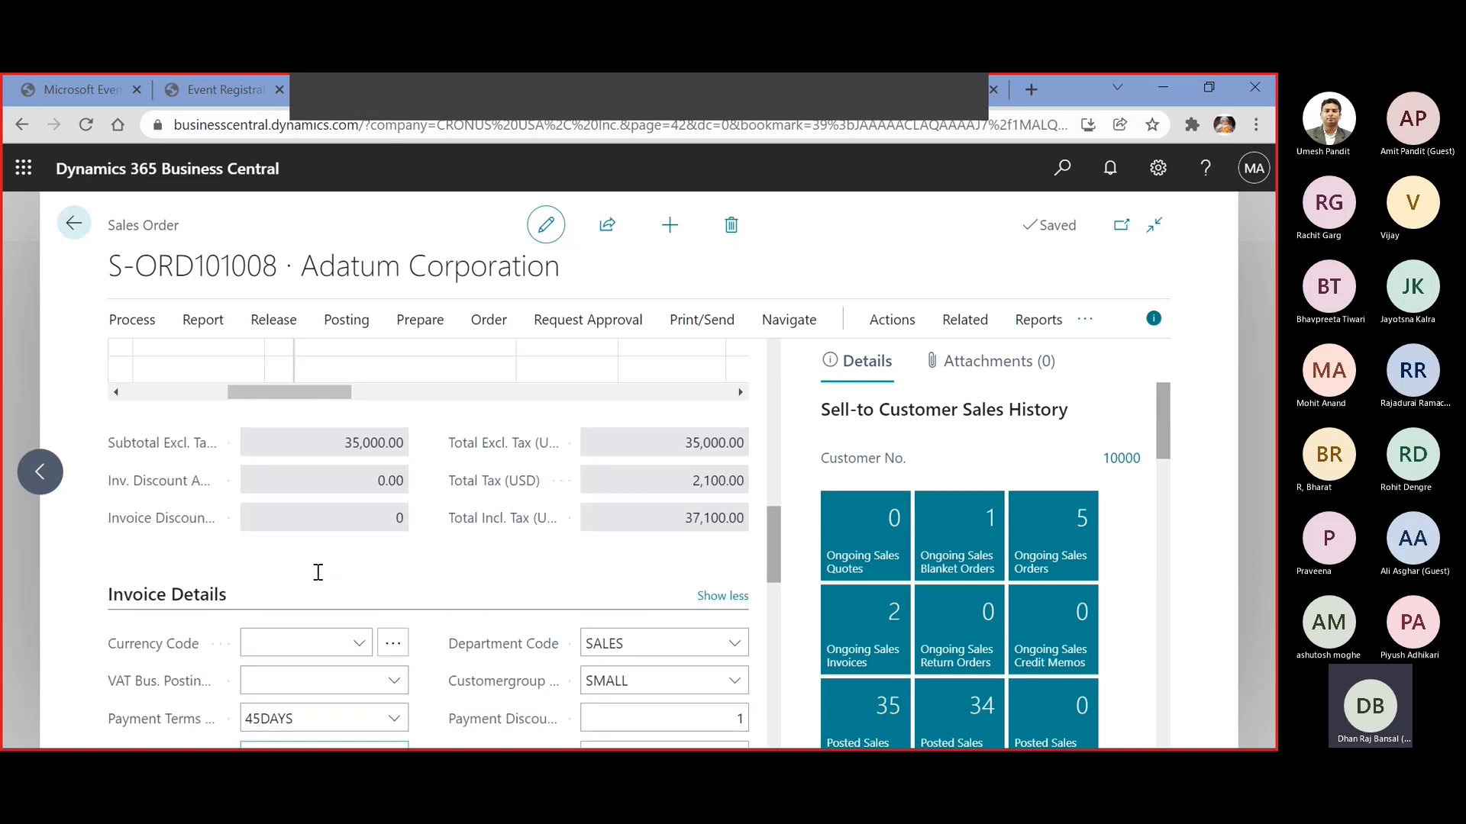
{"action": "scroll", "coordinate": [318, 584], "scroll_direction": "down", "scroll_amount": 4}
{"action": "scroll", "coordinate": [317, 576], "scroll_direction": "up", "scroll_amount": 1}
Compare the quantity to ship, quantity shipped and quantity to invoice on the Chair and ATHENS Desk lines
{"action": "left_click_drag", "start_coordinate": [336, 607], "coordinate": [540, 620]}
{"action": "left_click", "coordinate": [598, 507]}
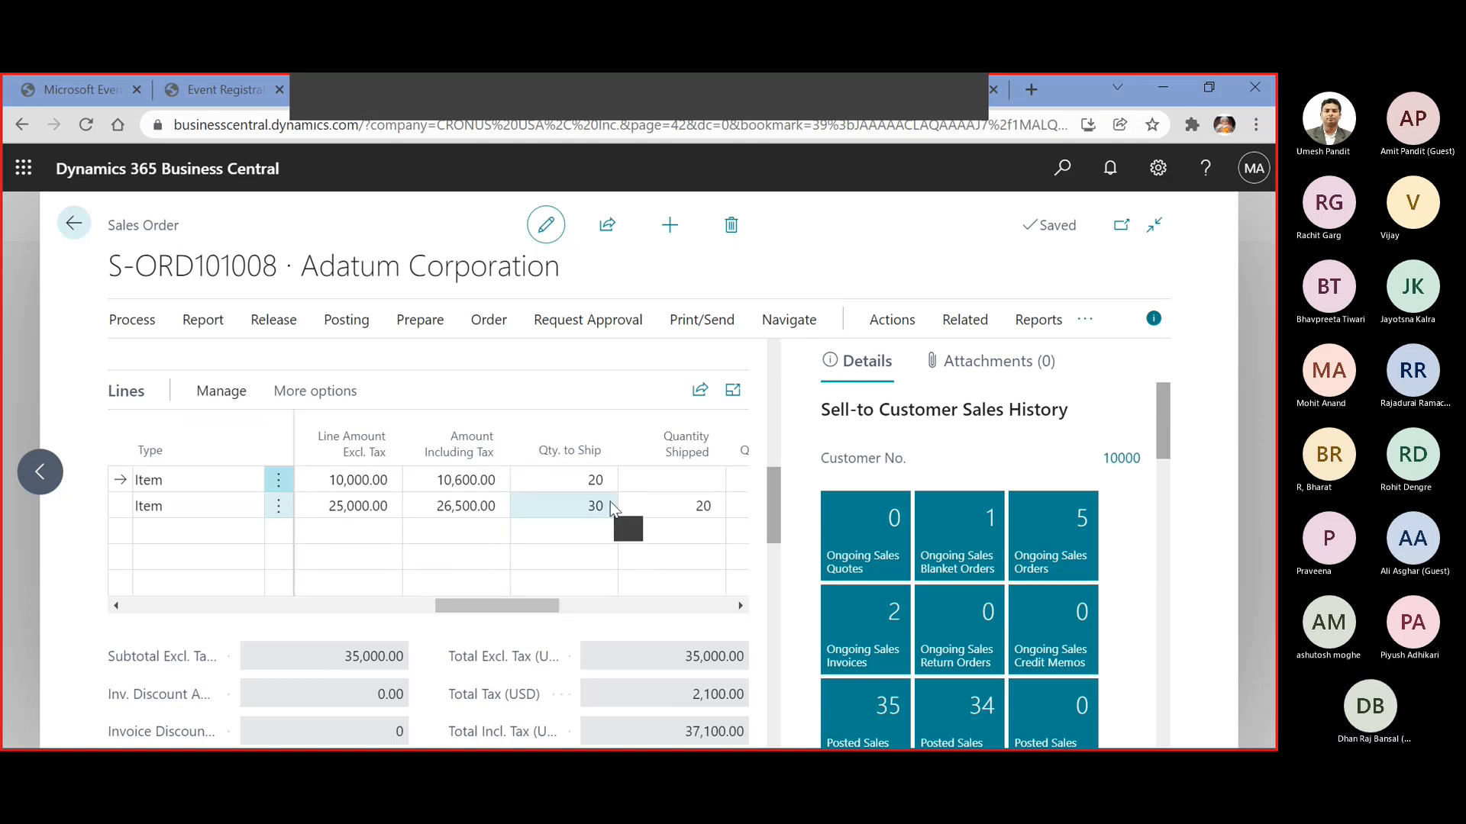
{"action": "left_click", "coordinate": [683, 508]}
{"action": "left_click", "coordinate": [689, 482]}
{"action": "left_click", "coordinate": [664, 507]}
{"action": "left_click", "coordinate": [638, 532]}
{"action": "left_click_drag", "start_coordinate": [561, 610], "coordinate": [611, 607]}
{"action": "left_click", "coordinate": [456, 505]}
{"action": "left_click", "coordinate": [473, 489]}
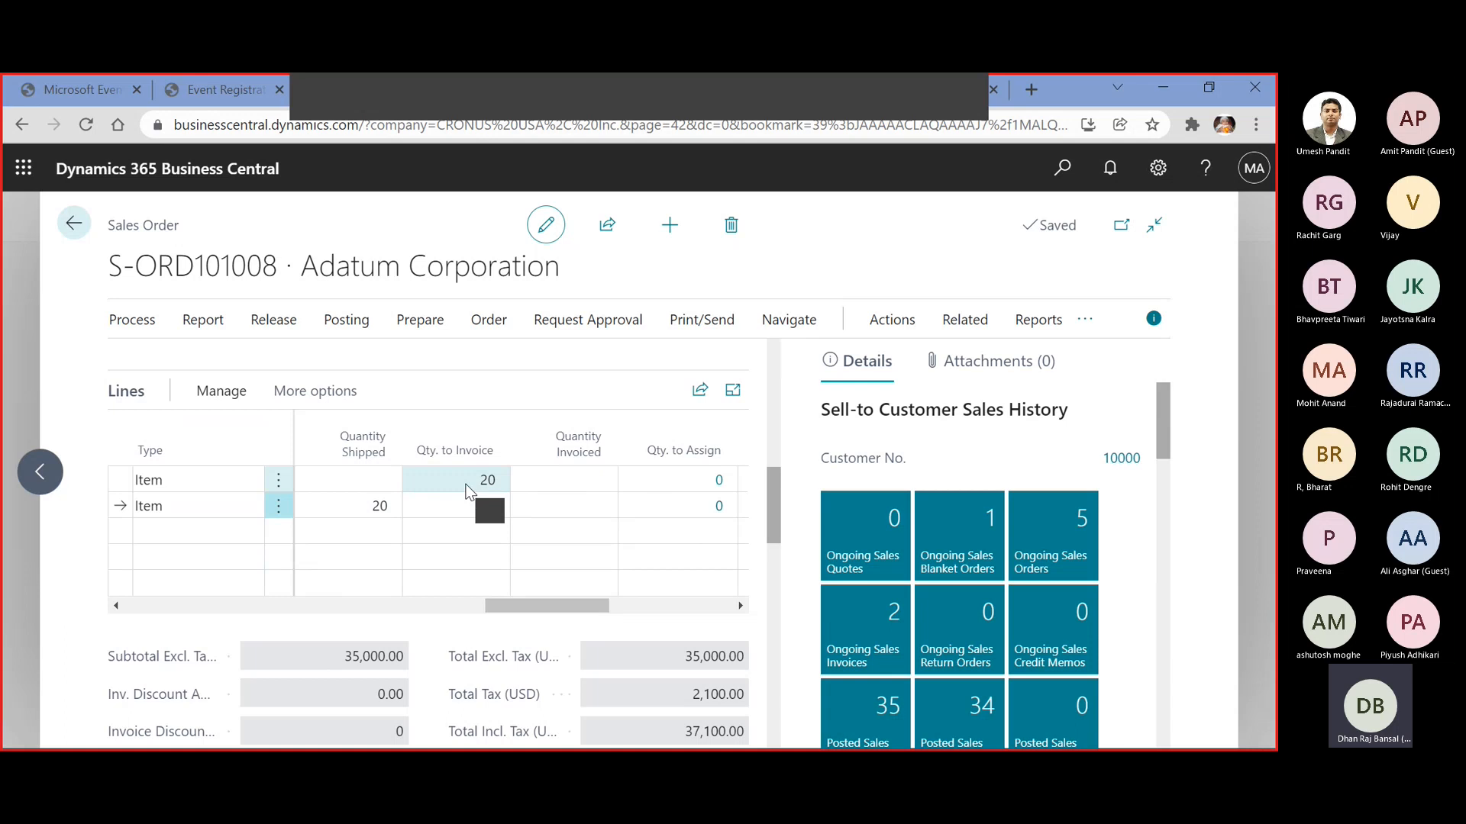
{"action": "left_click", "coordinate": [470, 508]}
Post the sales order with the Invoice option only
{"action": "left_click", "coordinate": [345, 321]}
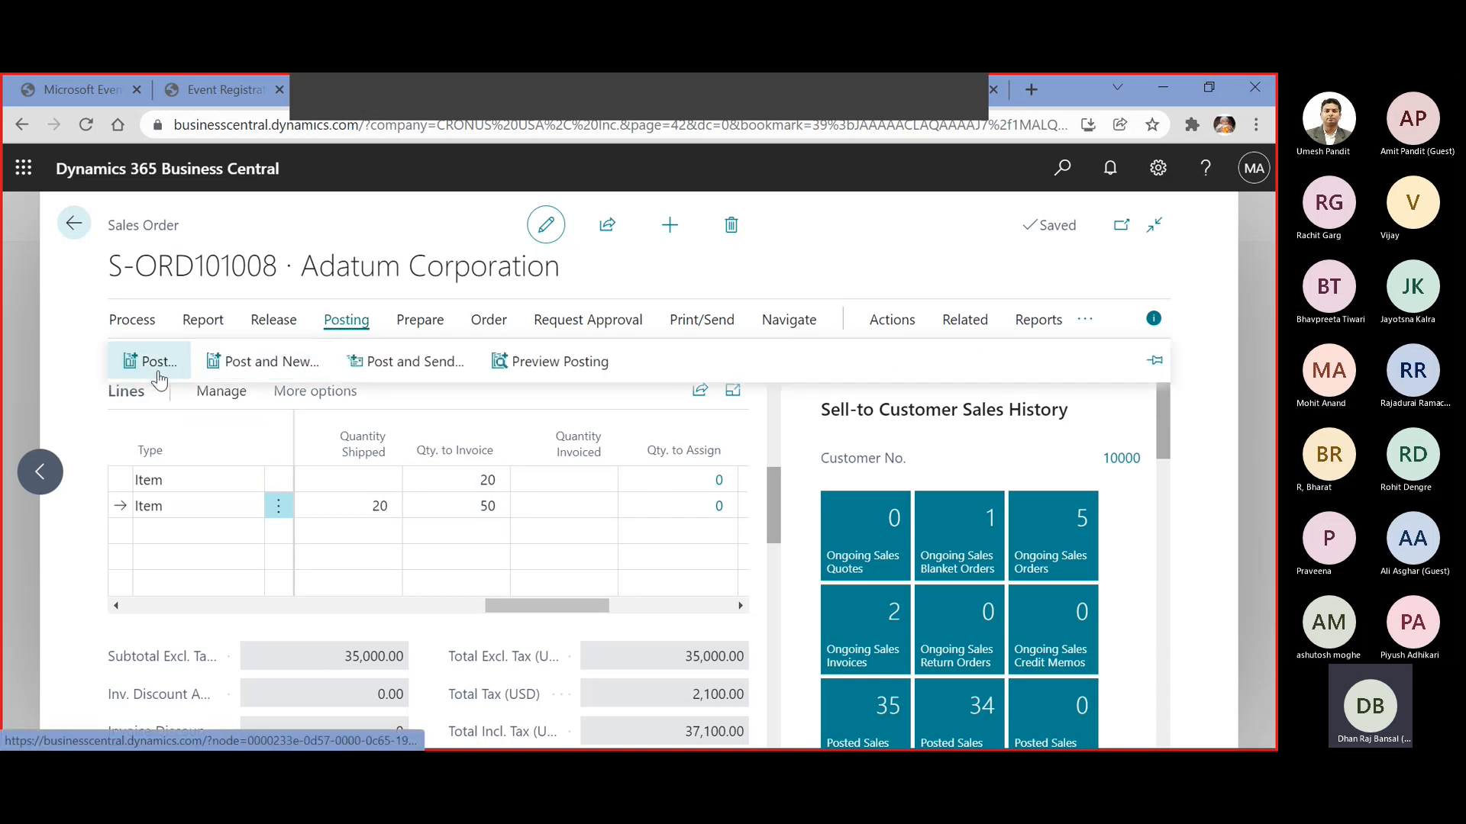
{"action": "left_click", "coordinate": [157, 361]}
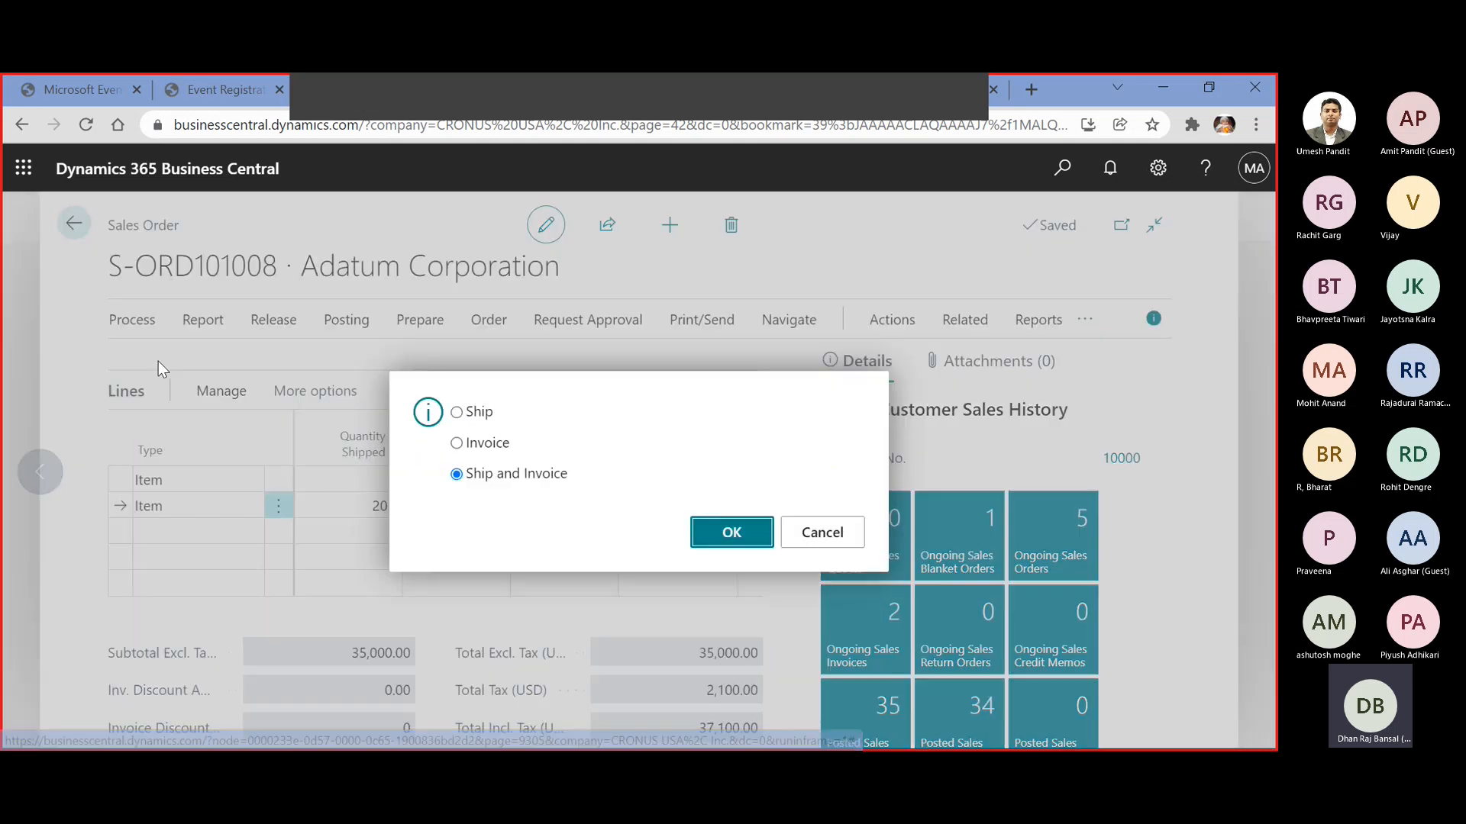
{"action": "left_click", "coordinate": [483, 444]}
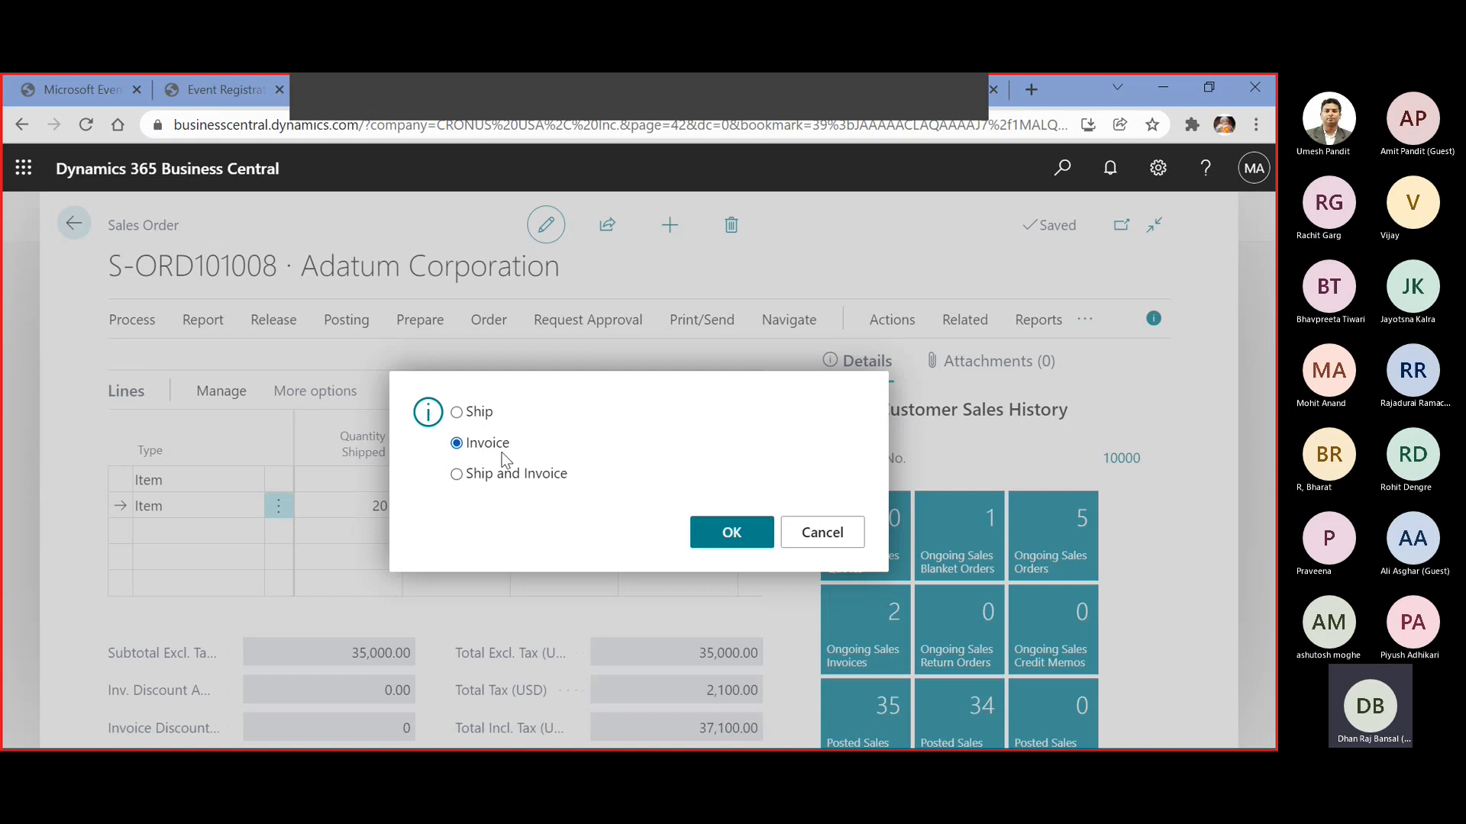
{"action": "left_click", "coordinate": [731, 538]}
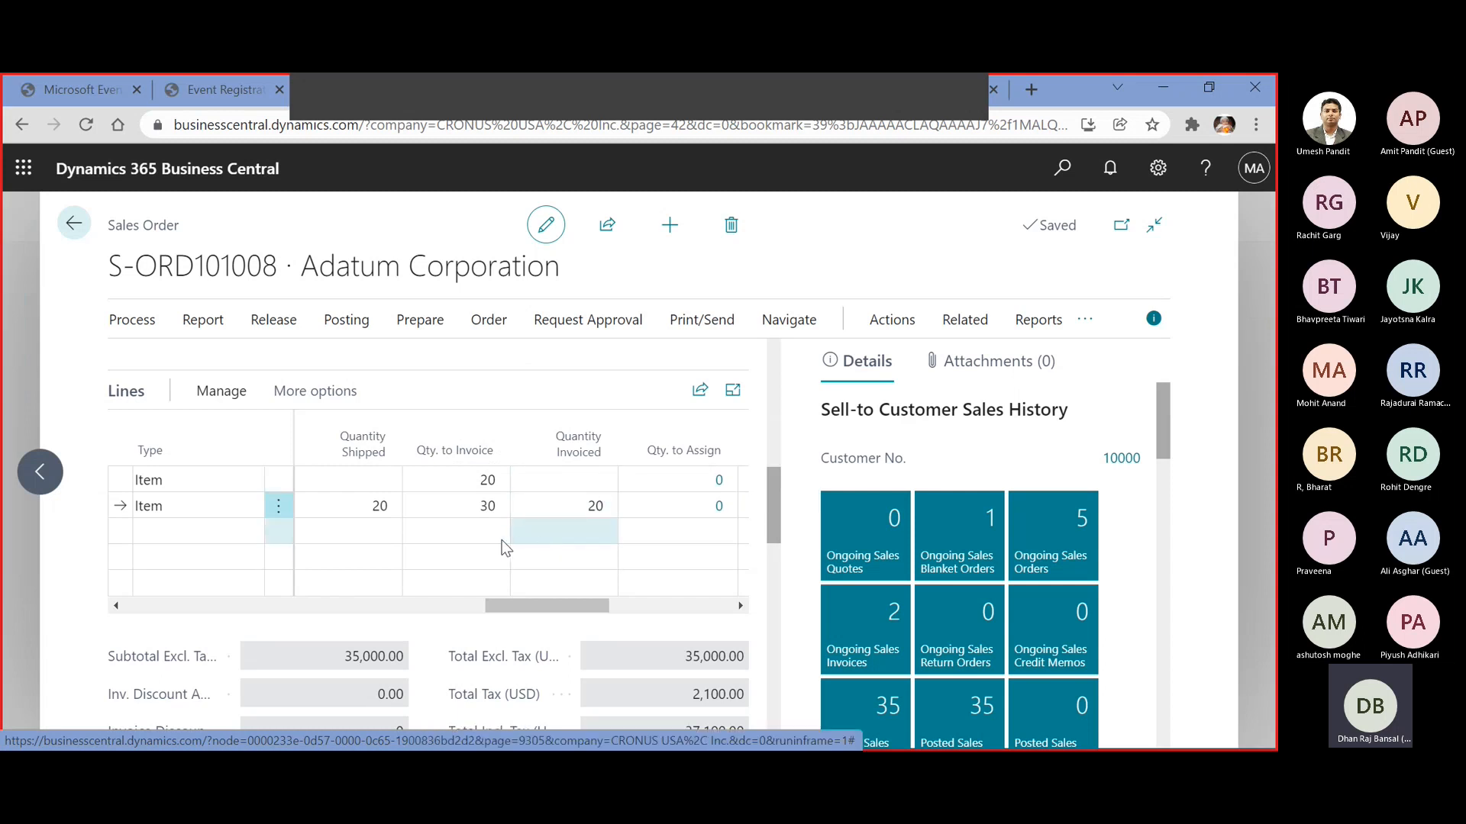
Compare the quantity shipped with the quantity invoiced on the Chair and ATHENS Desk order lines
{"action": "left_click", "coordinate": [391, 515]}
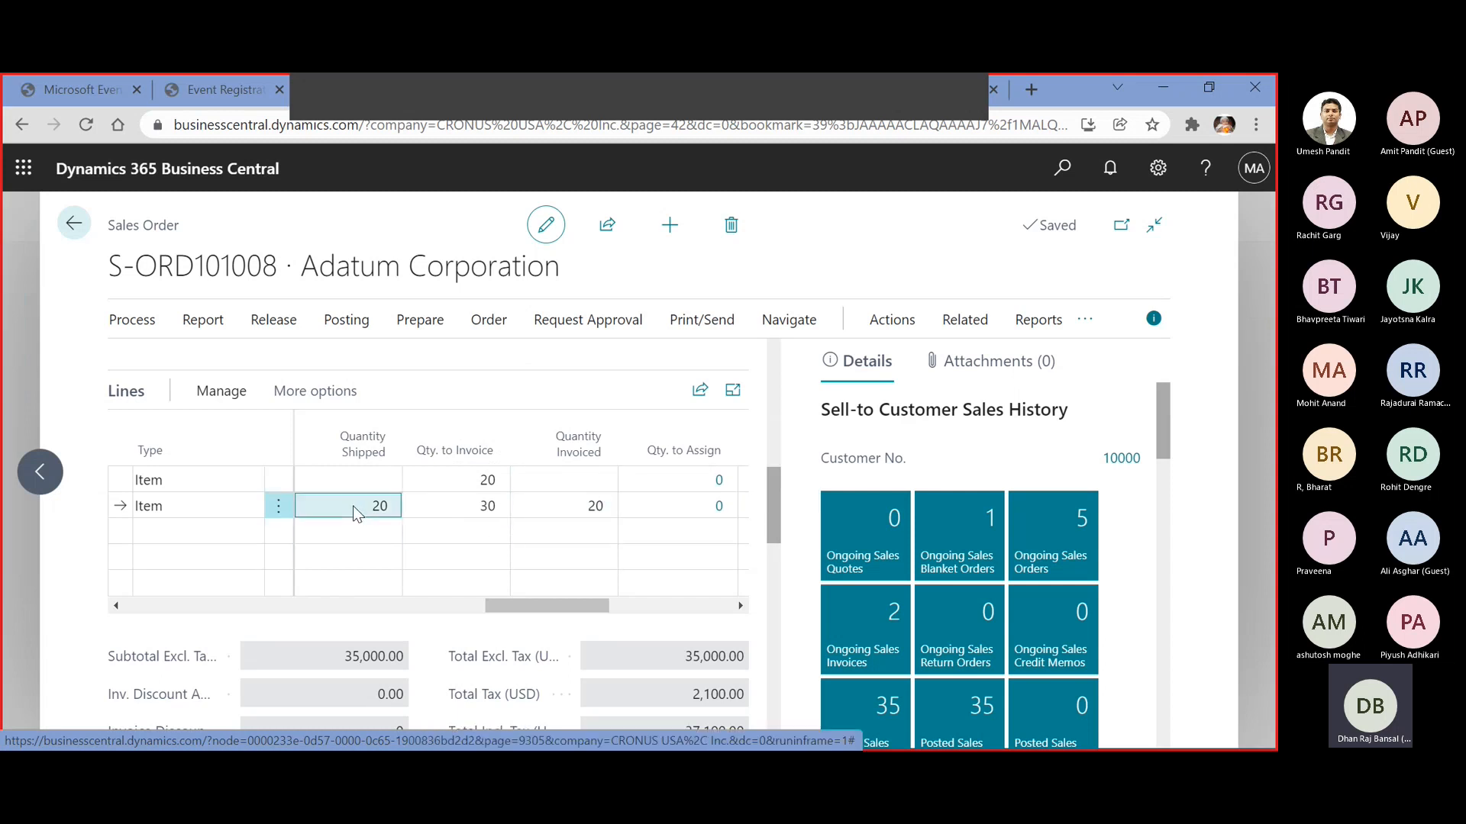
{"action": "left_click", "coordinate": [586, 509]}
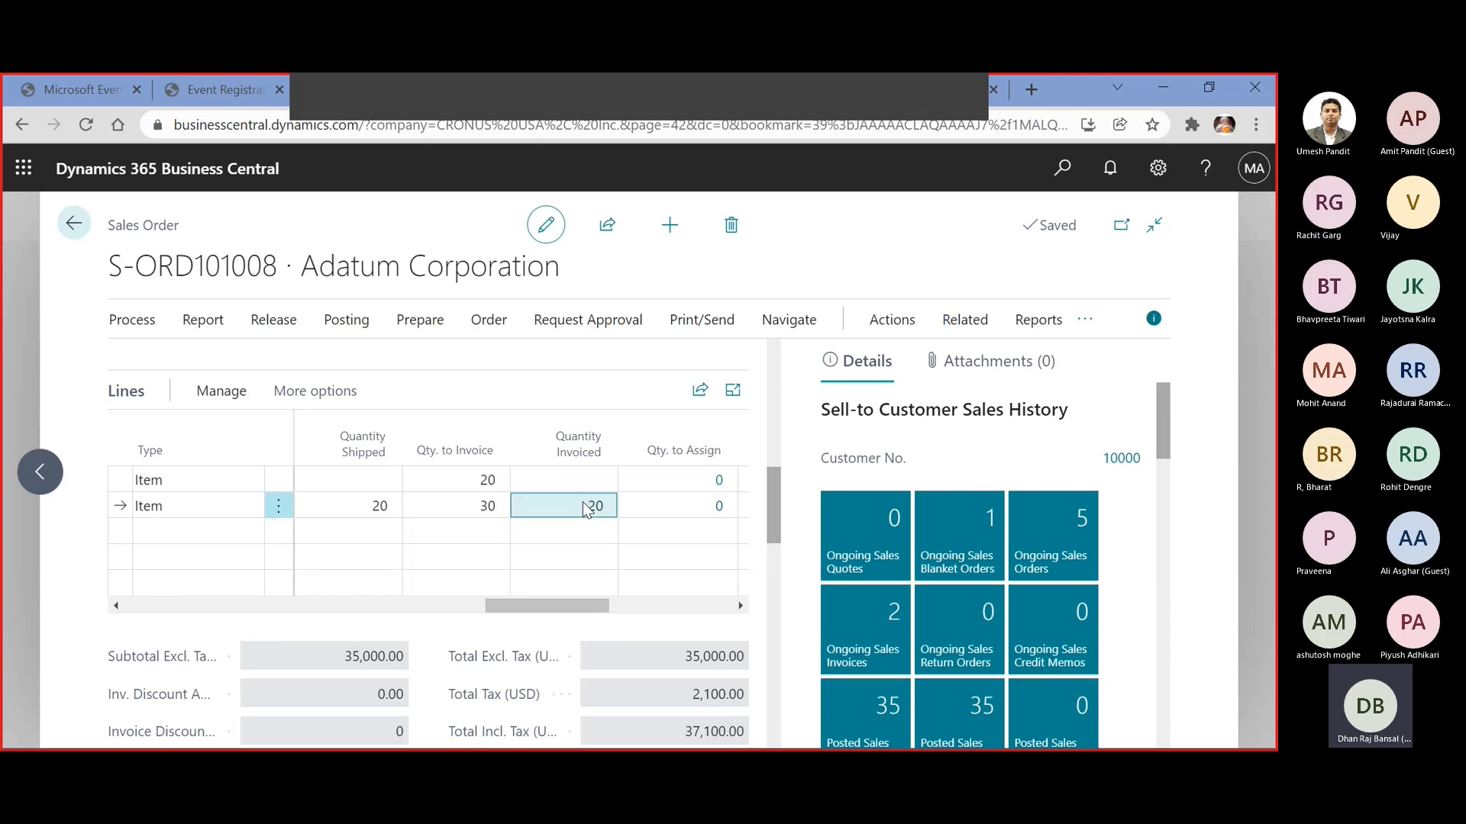
{"action": "left_click", "coordinate": [362, 510]}
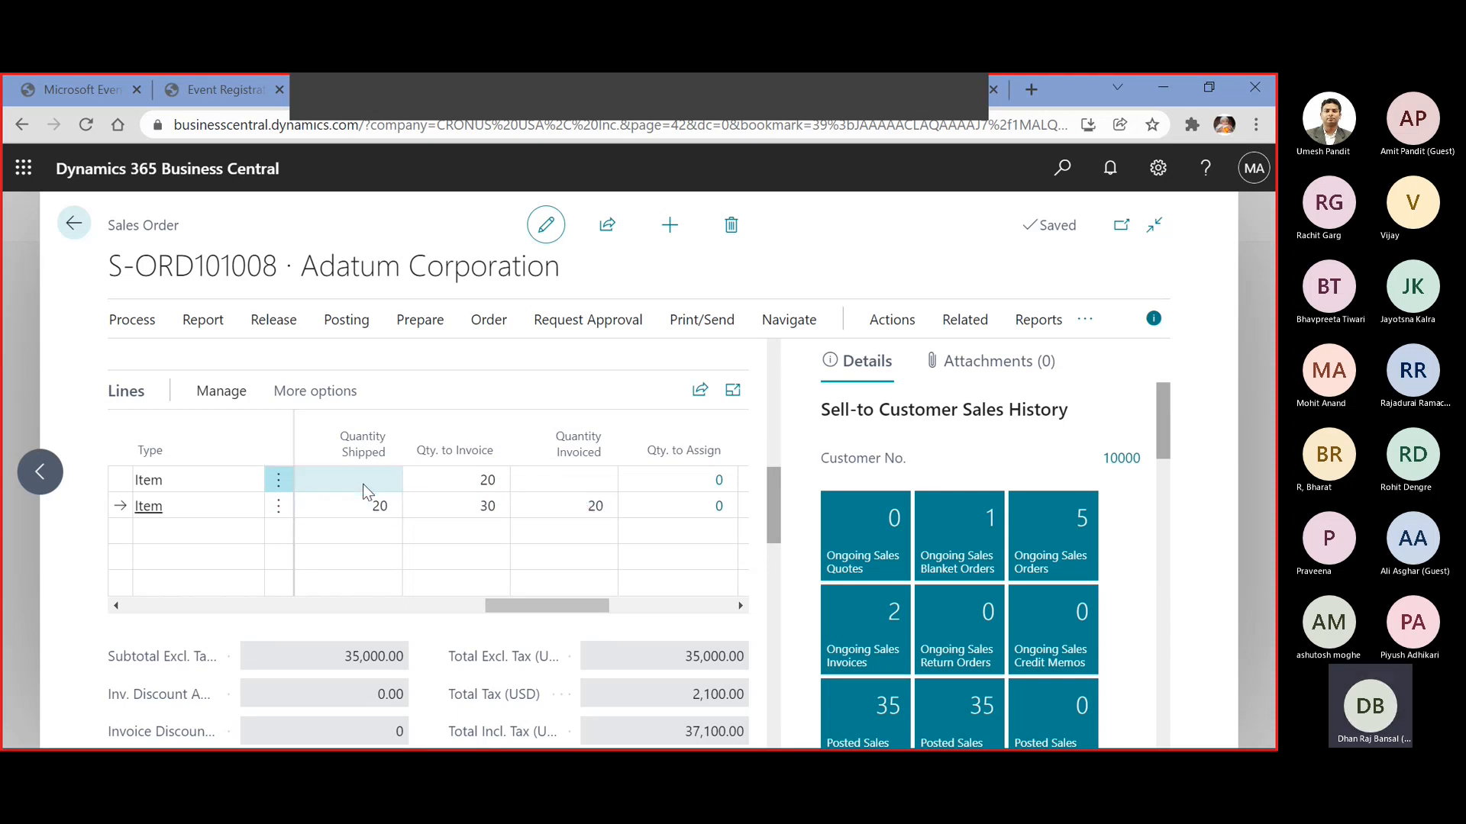
{"action": "left_click", "coordinate": [364, 491]}
{"action": "left_click", "coordinate": [362, 510]}
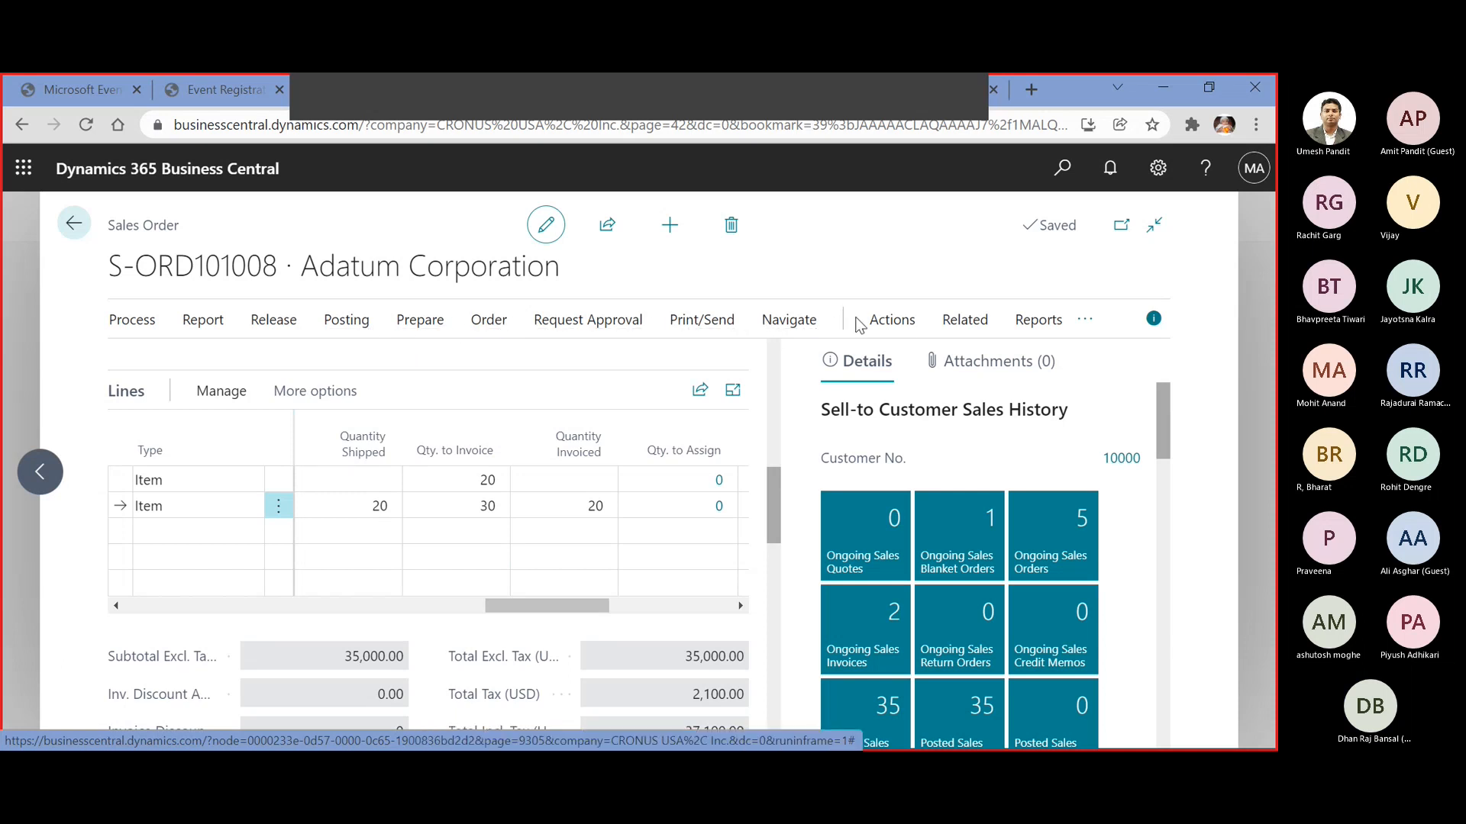
Open the sales order's posted sales invoice and examine the quantities and amounts on its Chair and ATHENS Desk lines
{"action": "left_click", "coordinate": [963, 319]}
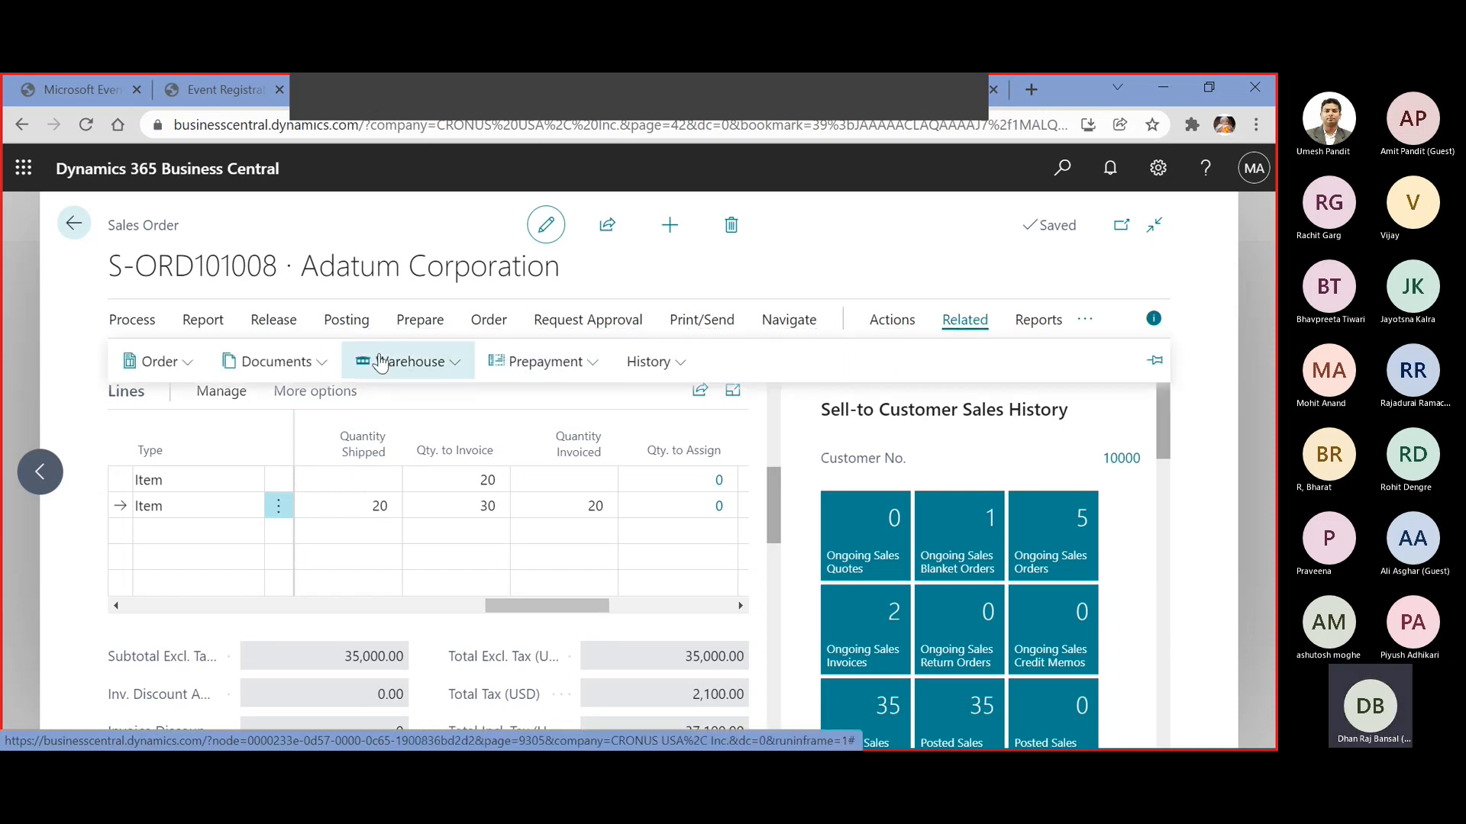
{"action": "left_click", "coordinate": [319, 365]}
{"action": "left_click", "coordinate": [294, 441]}
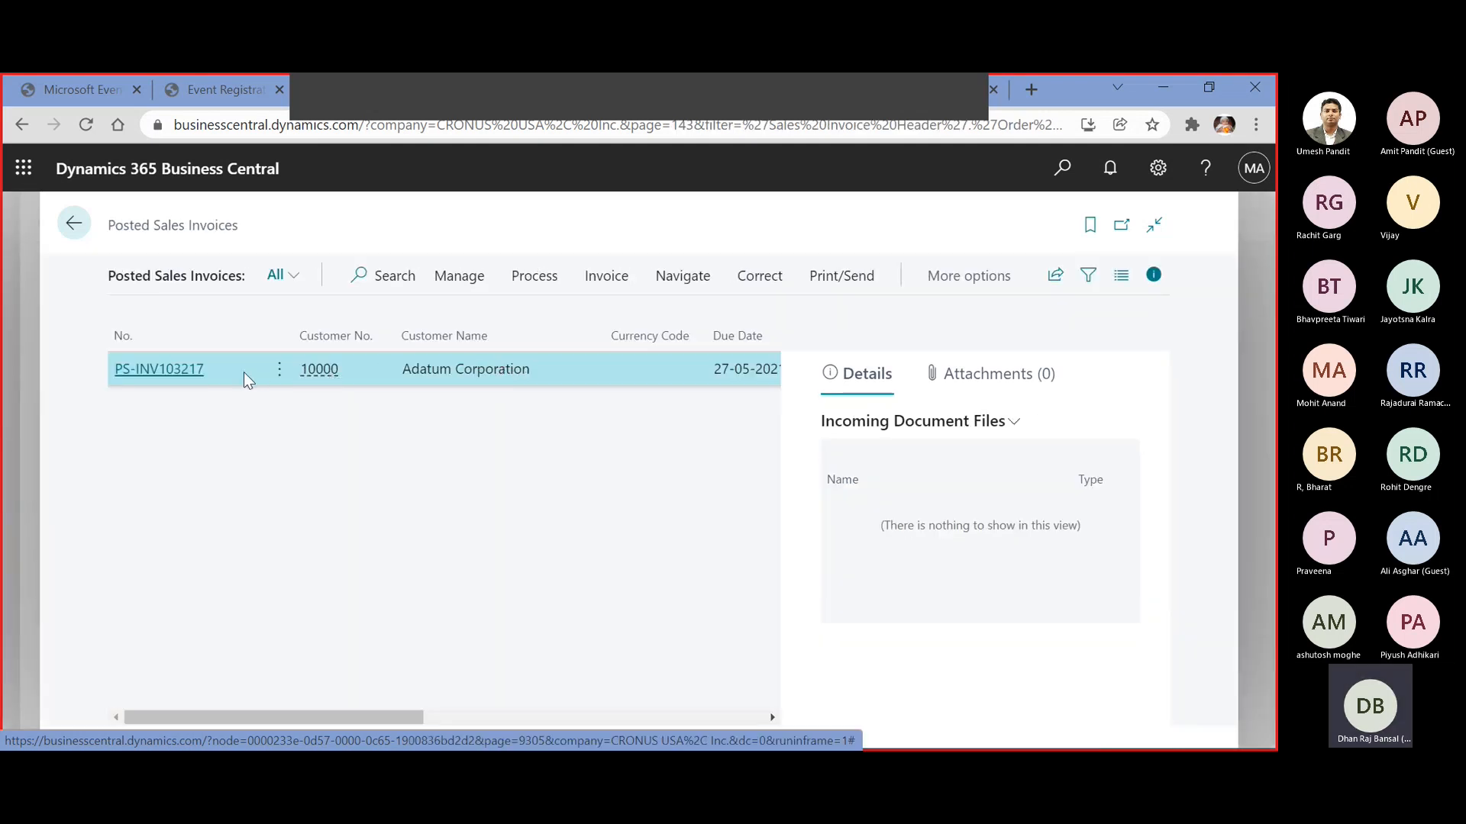
{"action": "double_click", "coordinate": [197, 373]}
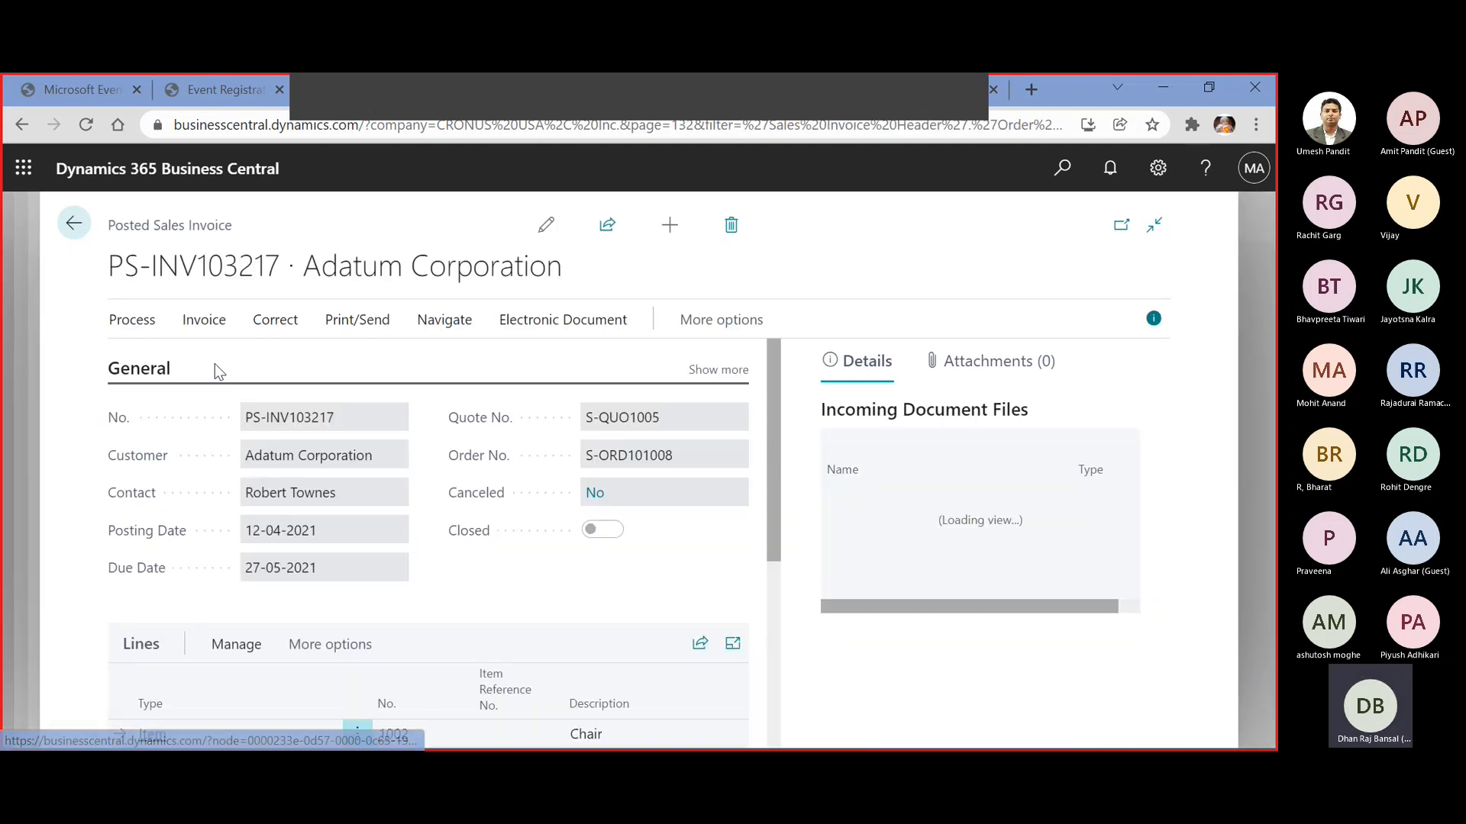
{"action": "scroll", "coordinate": [484, 473], "scroll_direction": "down", "scroll_amount": 3}
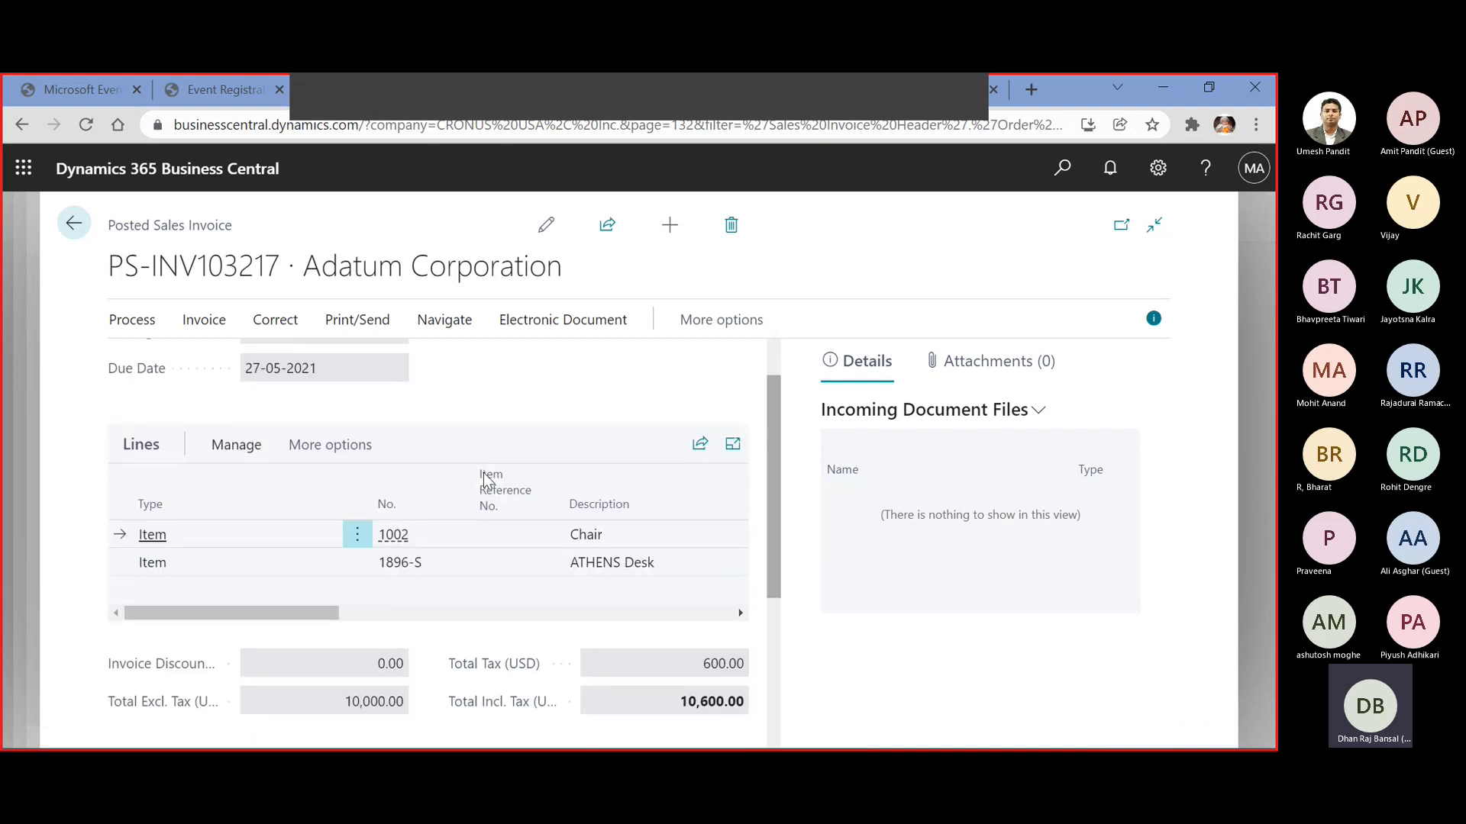
{"action": "left_click_drag", "start_coordinate": [313, 614], "coordinate": [615, 632]}
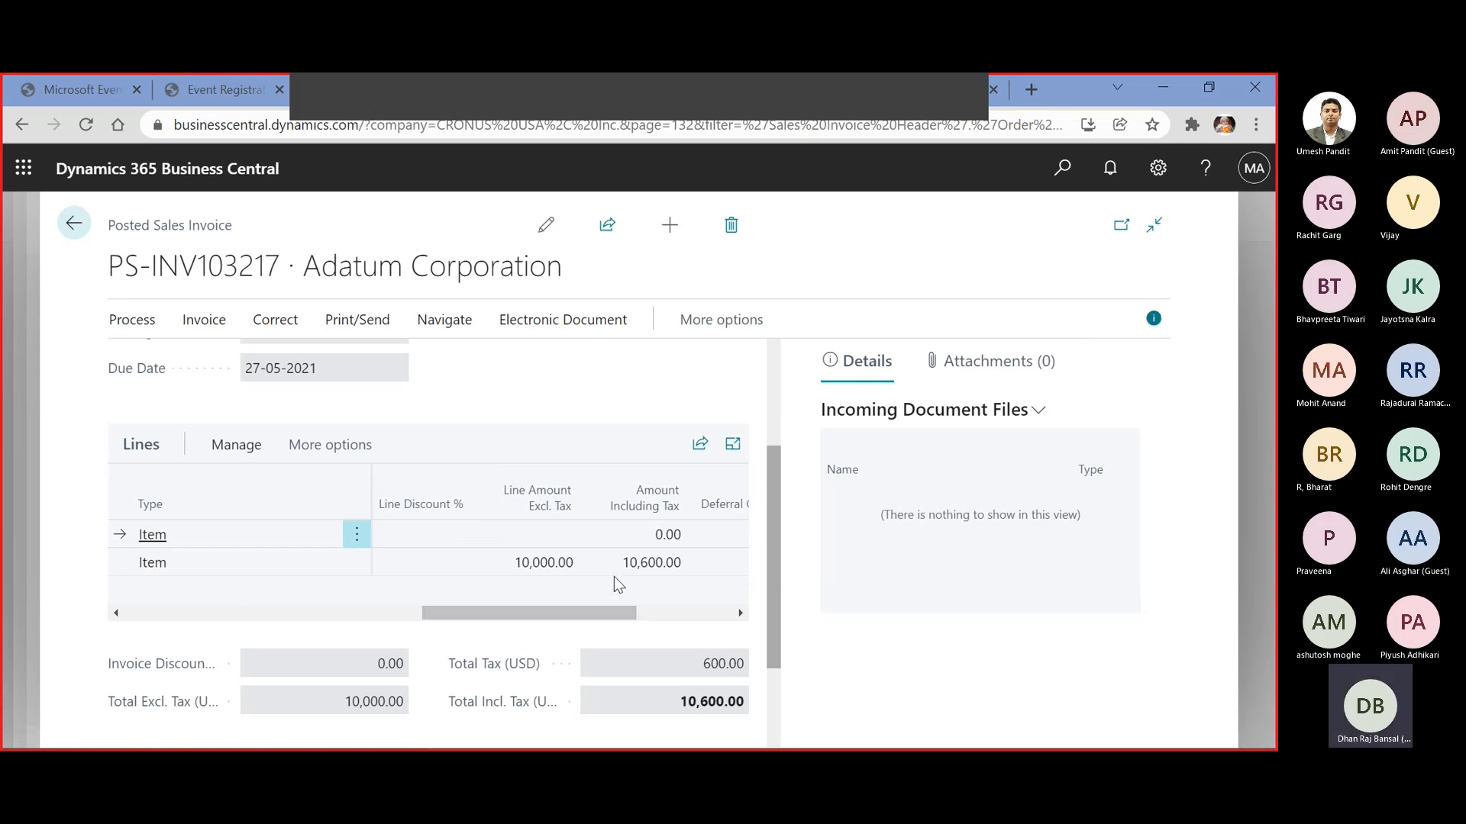
{"action": "left_click_drag", "start_coordinate": [620, 610], "coordinate": [360, 611]}
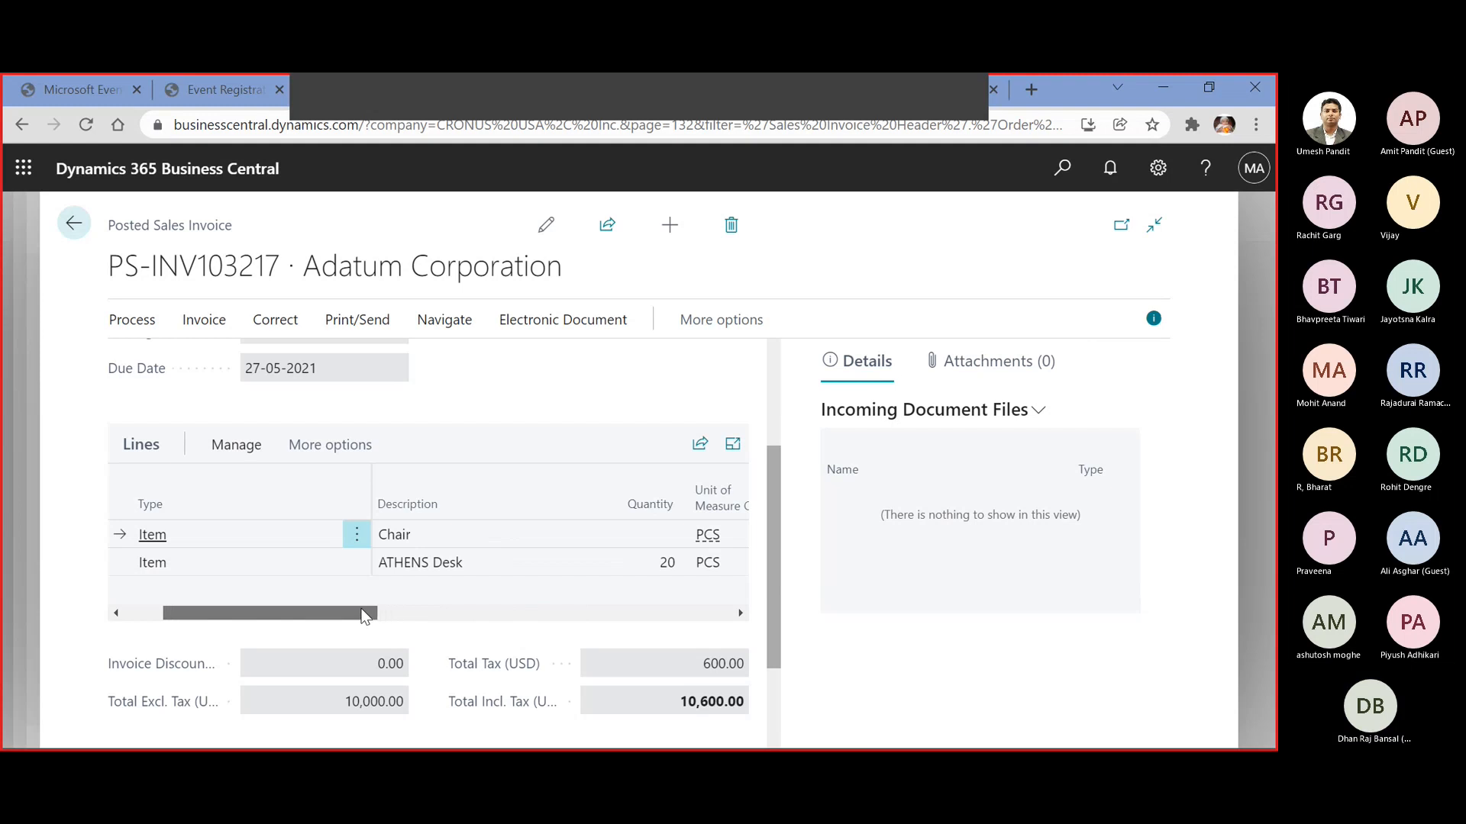
{"action": "left_click", "coordinate": [648, 563]}
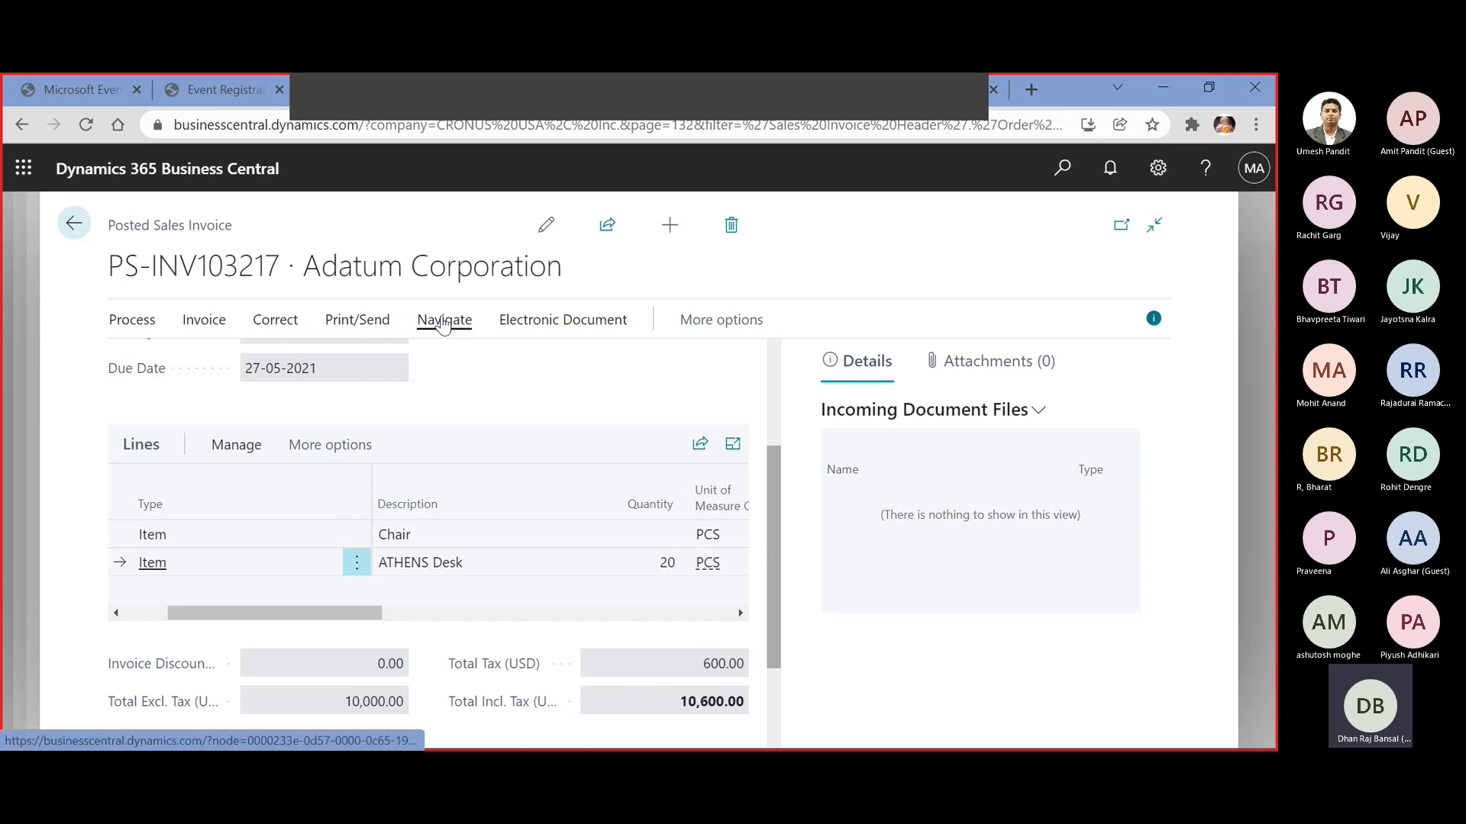
Find the entries related to the posted sales invoice and examine the base and tax amounts of its tax entries
{"action": "left_click", "coordinate": [706, 321]}
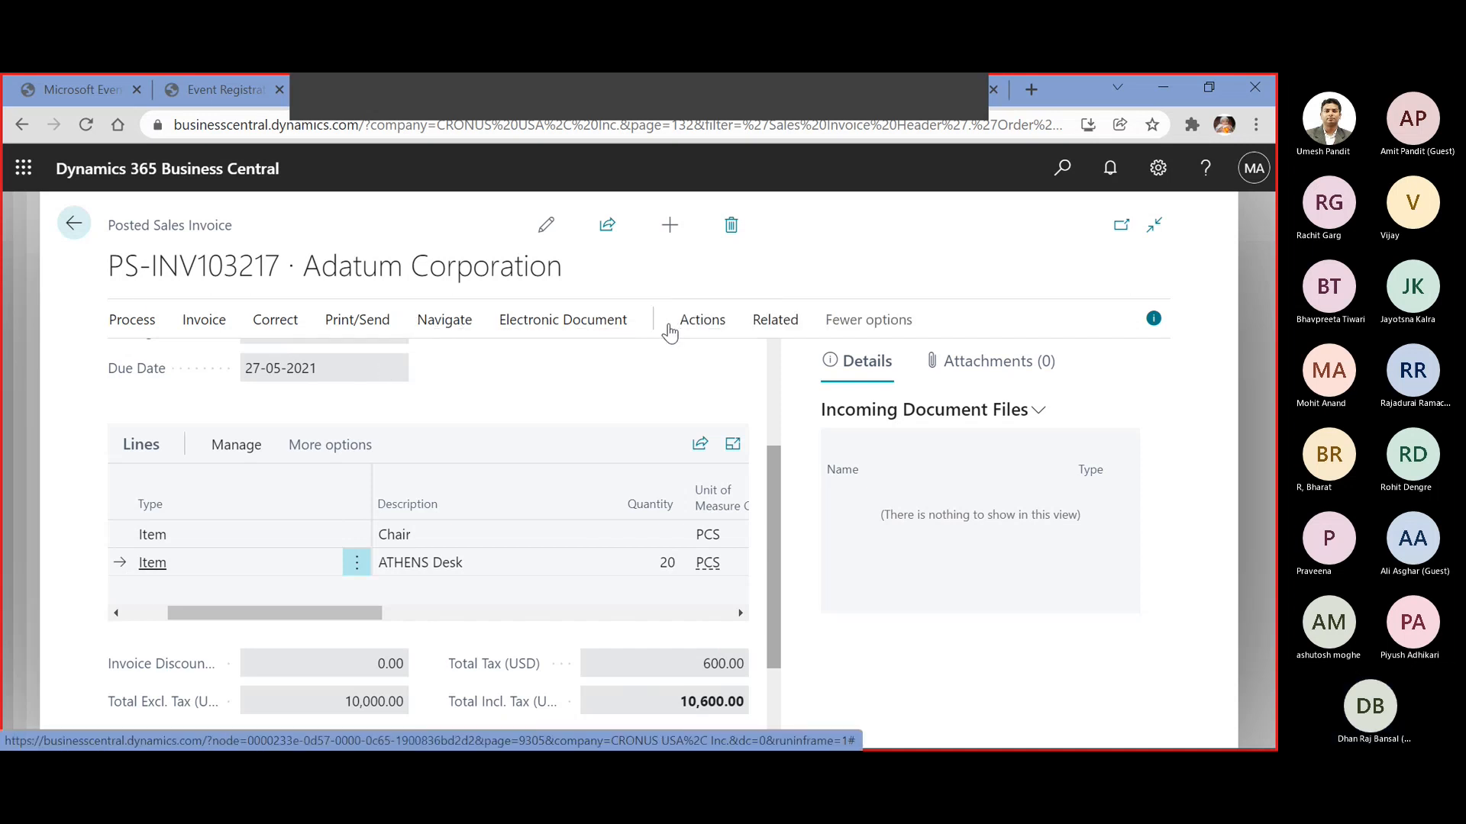
{"action": "left_click", "coordinate": [707, 323]}
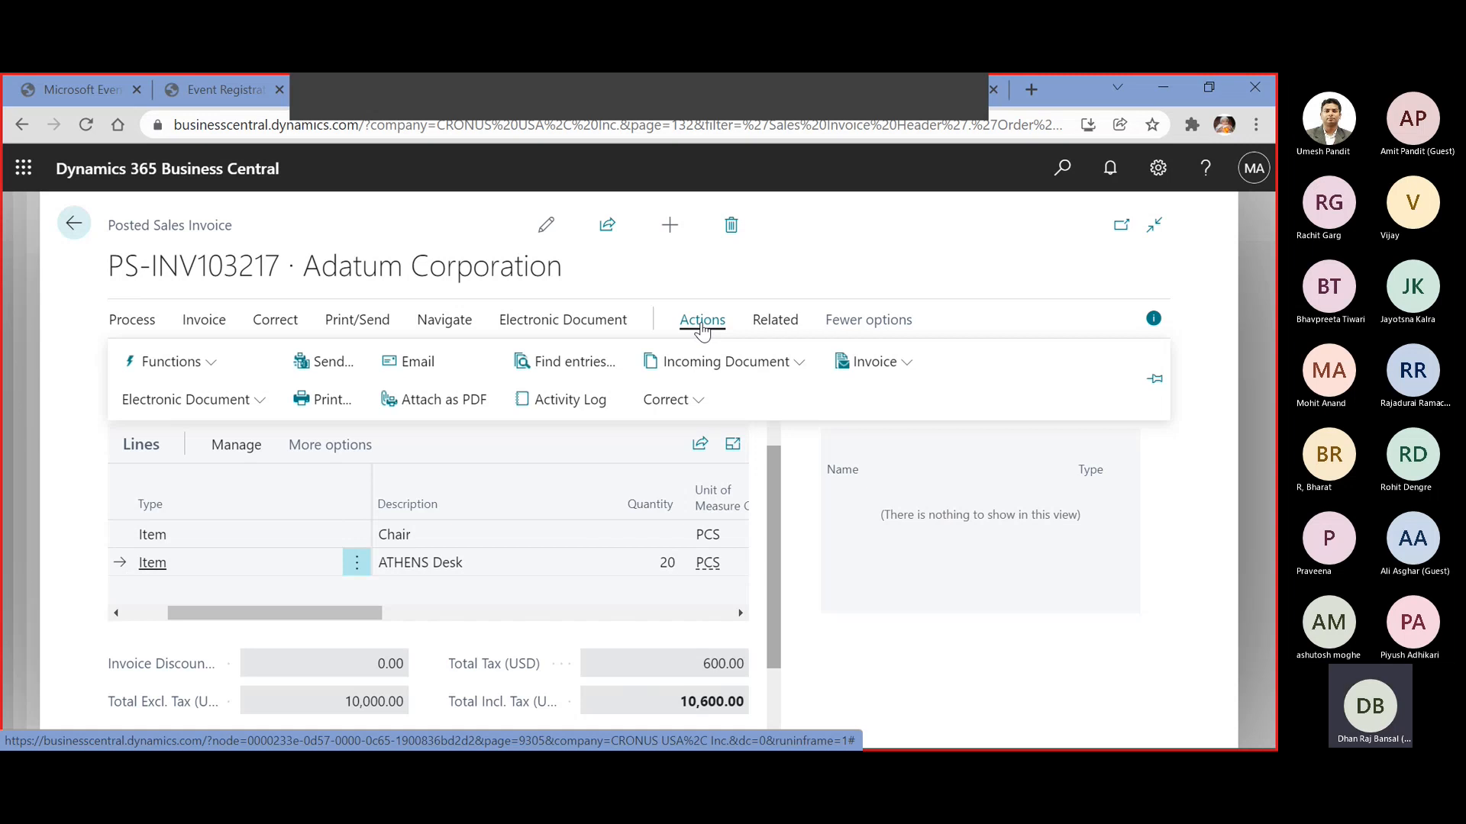
{"action": "left_click", "coordinate": [598, 359]}
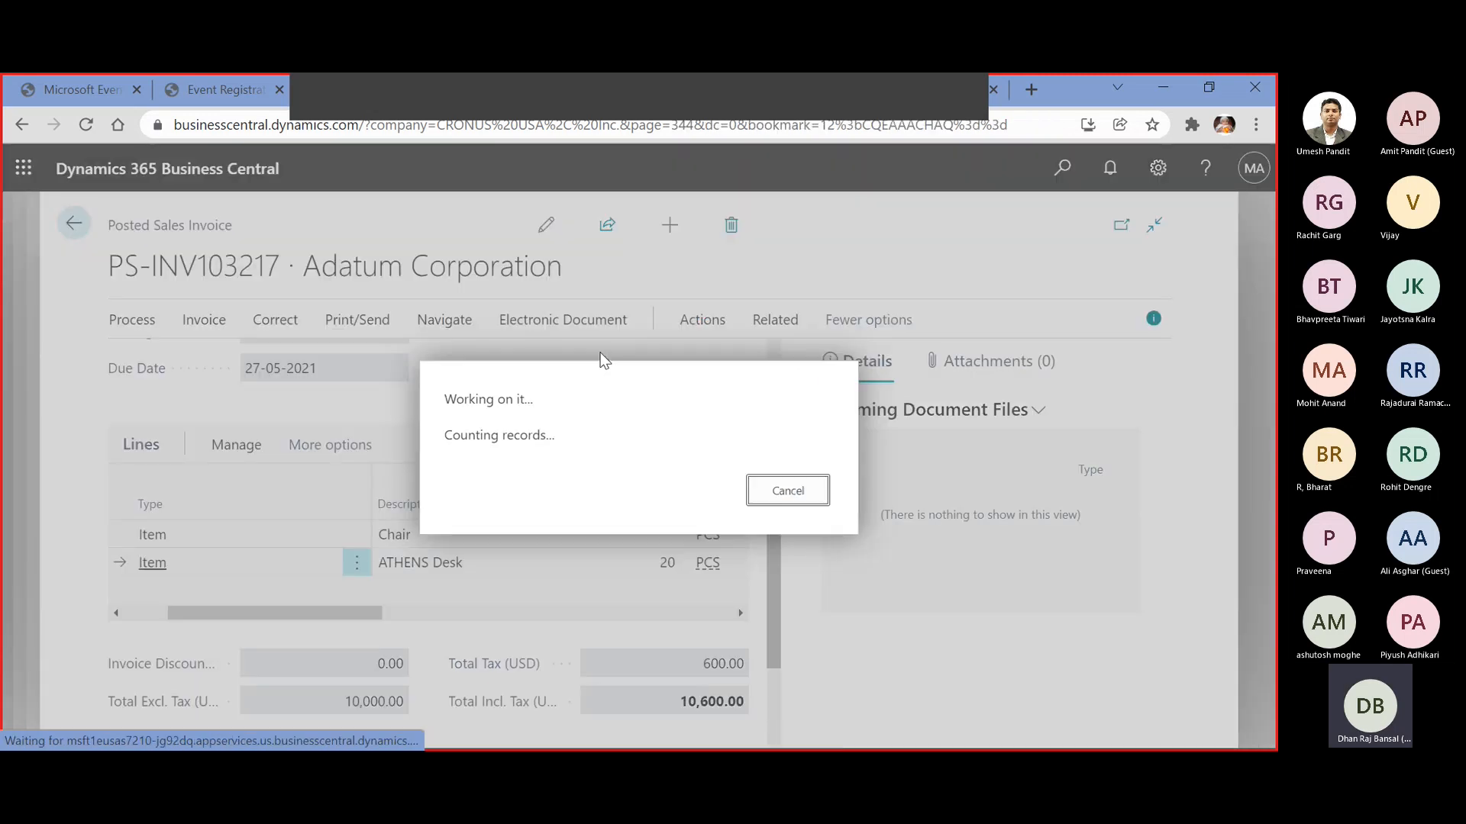
{"action": "mouse_move", "coordinate": [543, 422]}
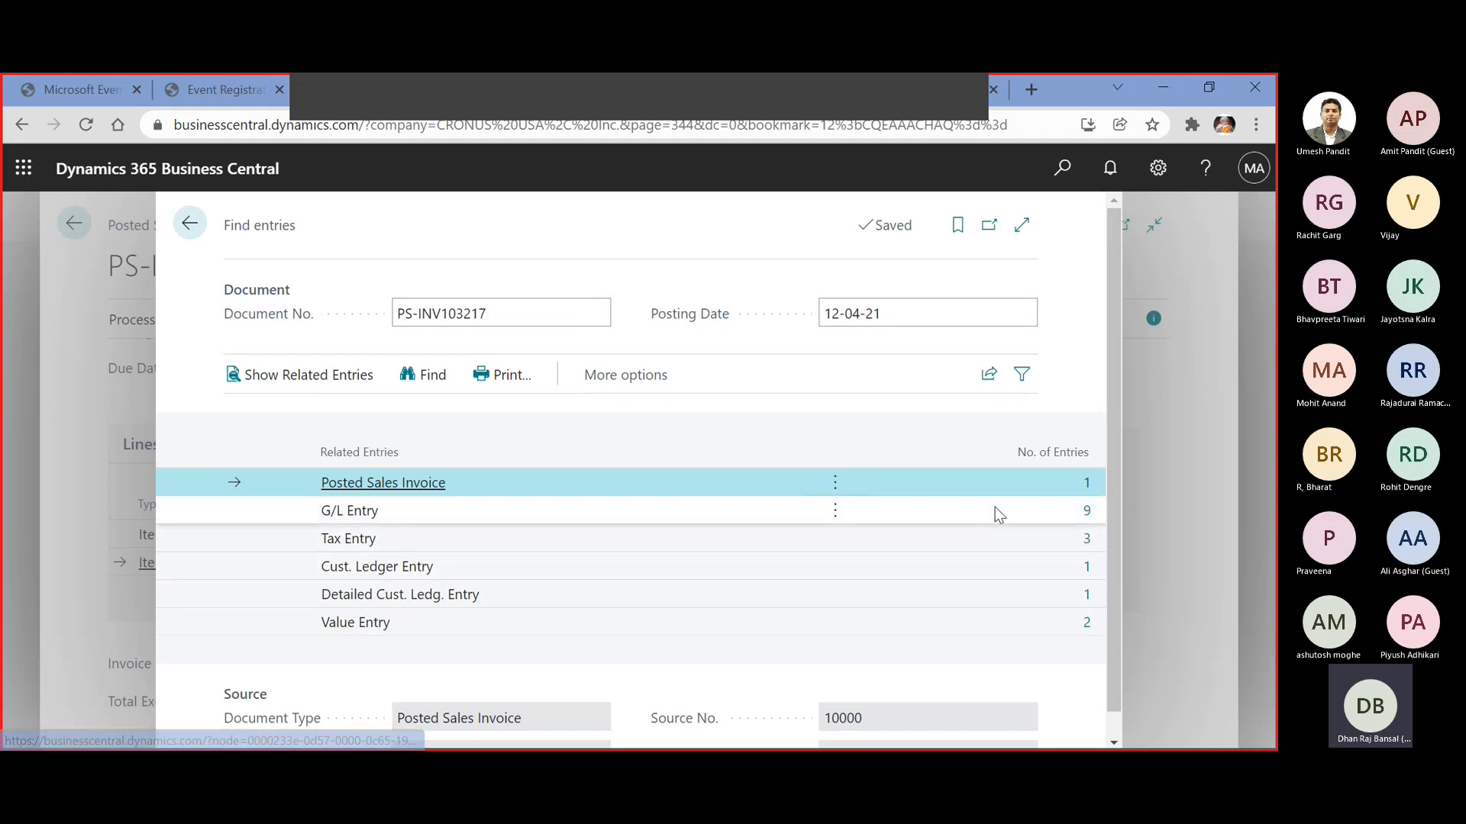
{"action": "left_click", "coordinate": [1084, 541]}
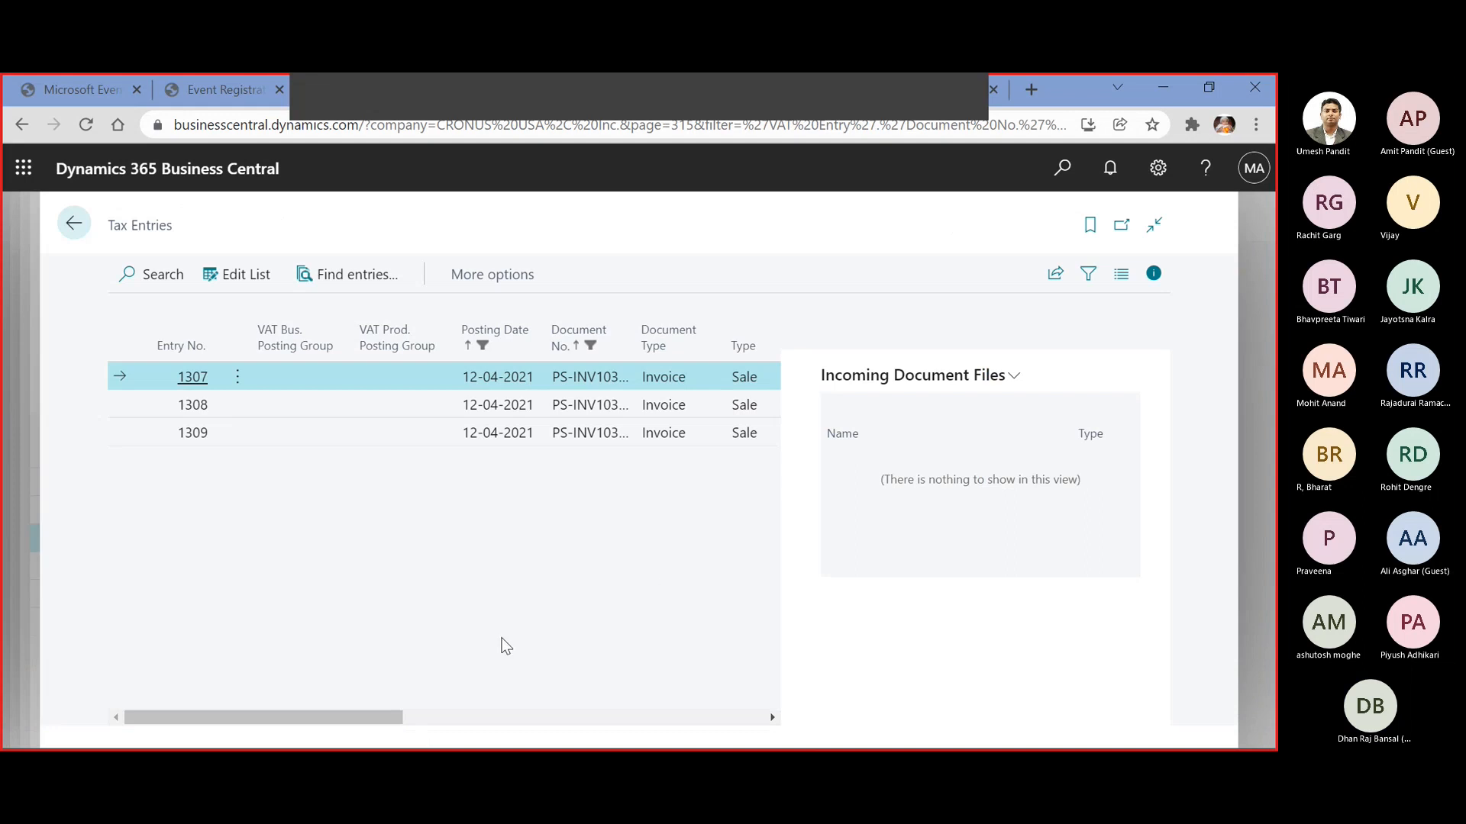
{"action": "left_click_drag", "start_coordinate": [353, 718], "coordinate": [587, 716]}
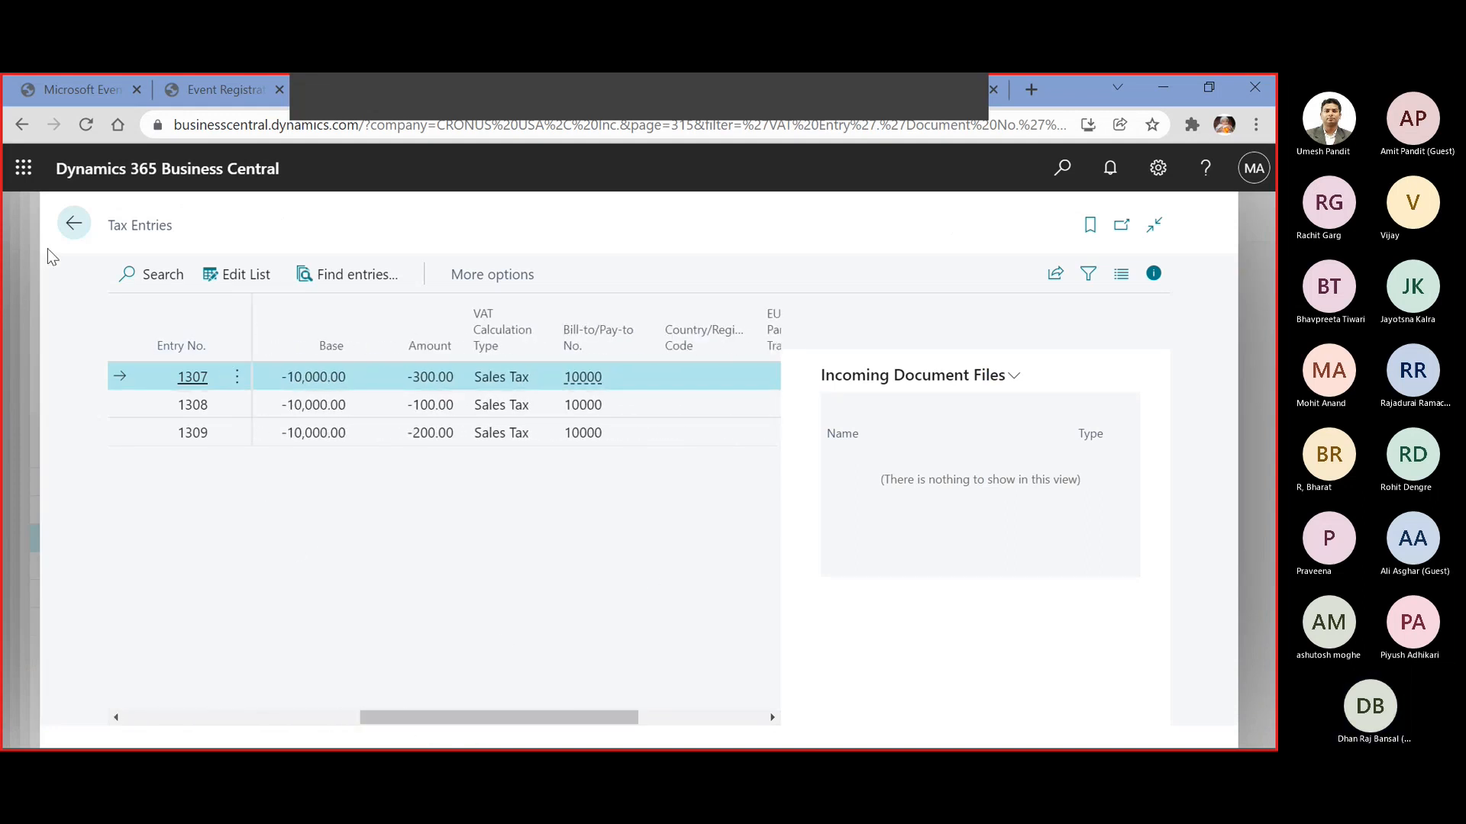
{"action": "left_click", "coordinate": [73, 223]}
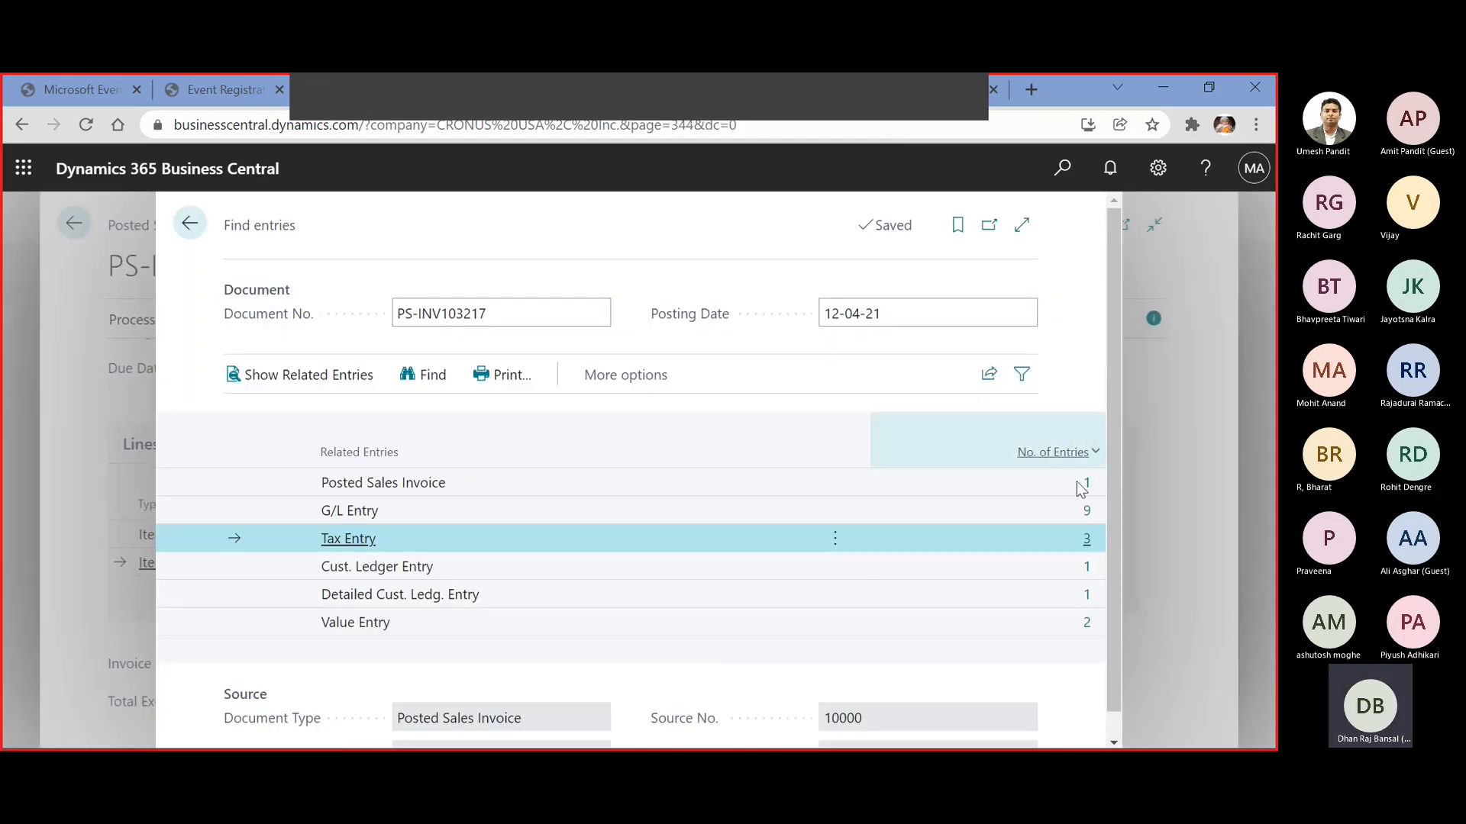
Examine the accounts, posting groups and amounts of the invoice's general ledger entries
{"action": "left_click", "coordinate": [1087, 511]}
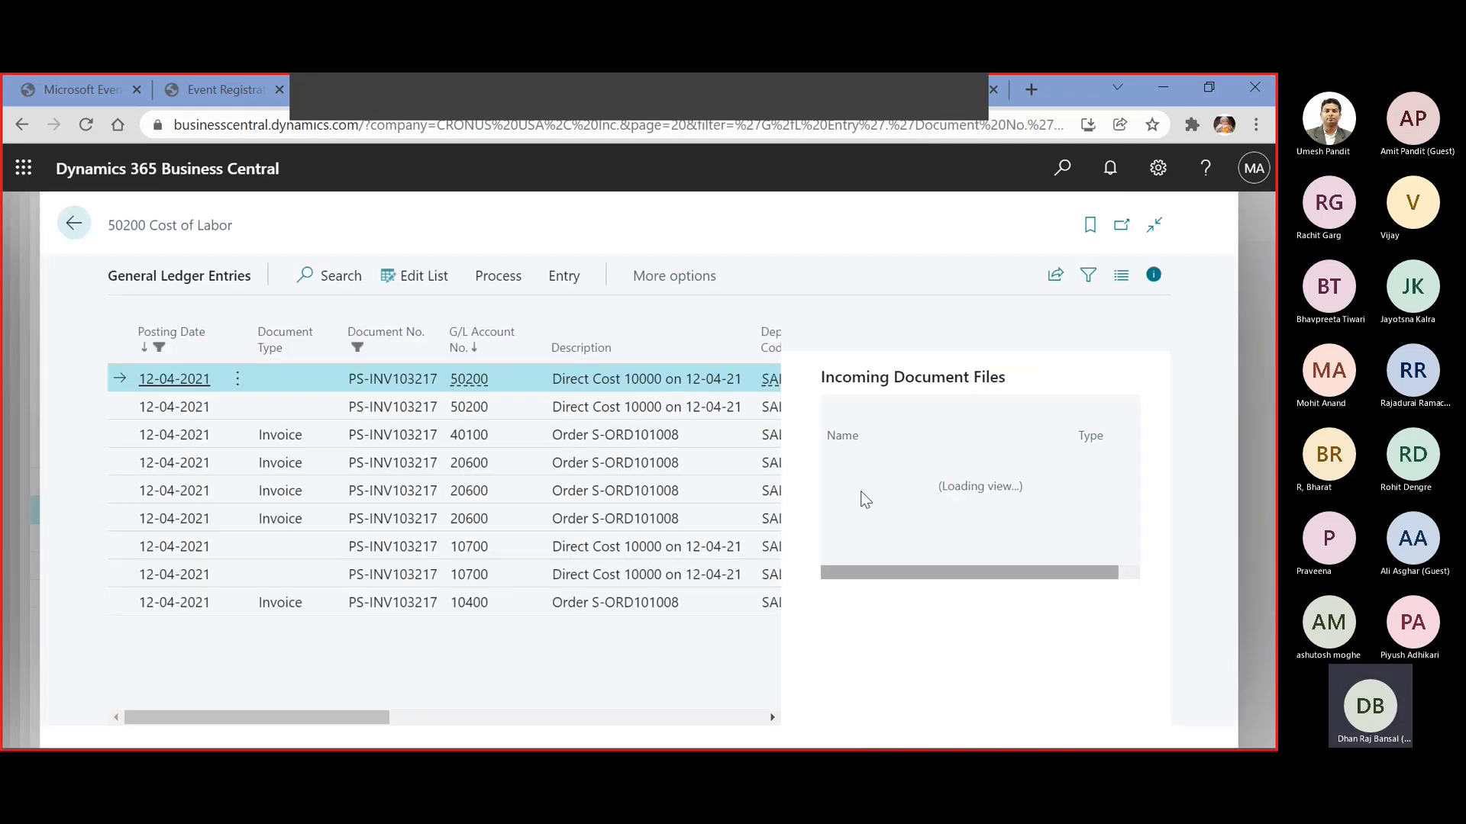
{"action": "left_click_drag", "start_coordinate": [333, 716], "coordinate": [629, 721]}
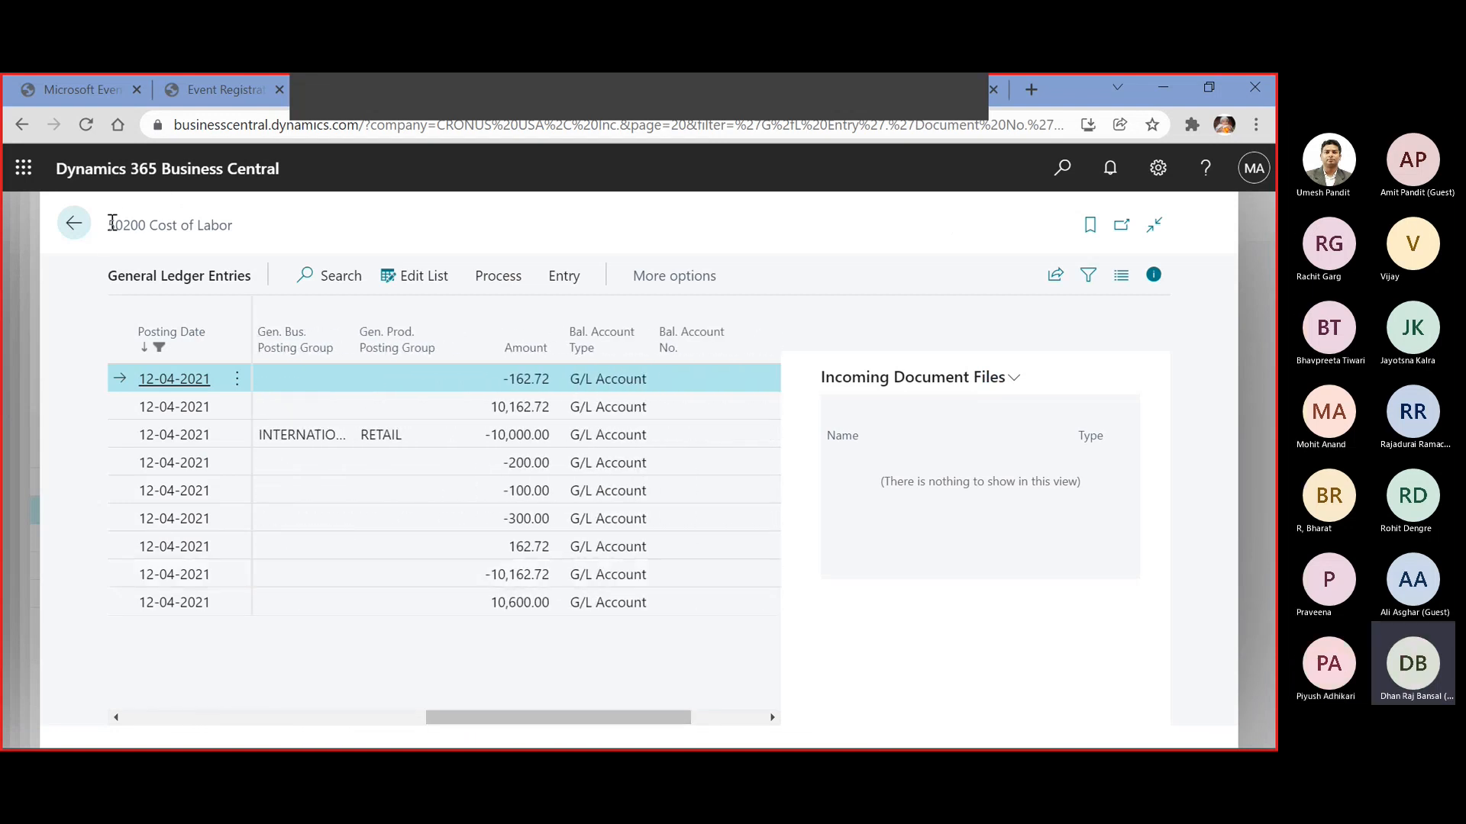
{"action": "left_click", "coordinate": [74, 225]}
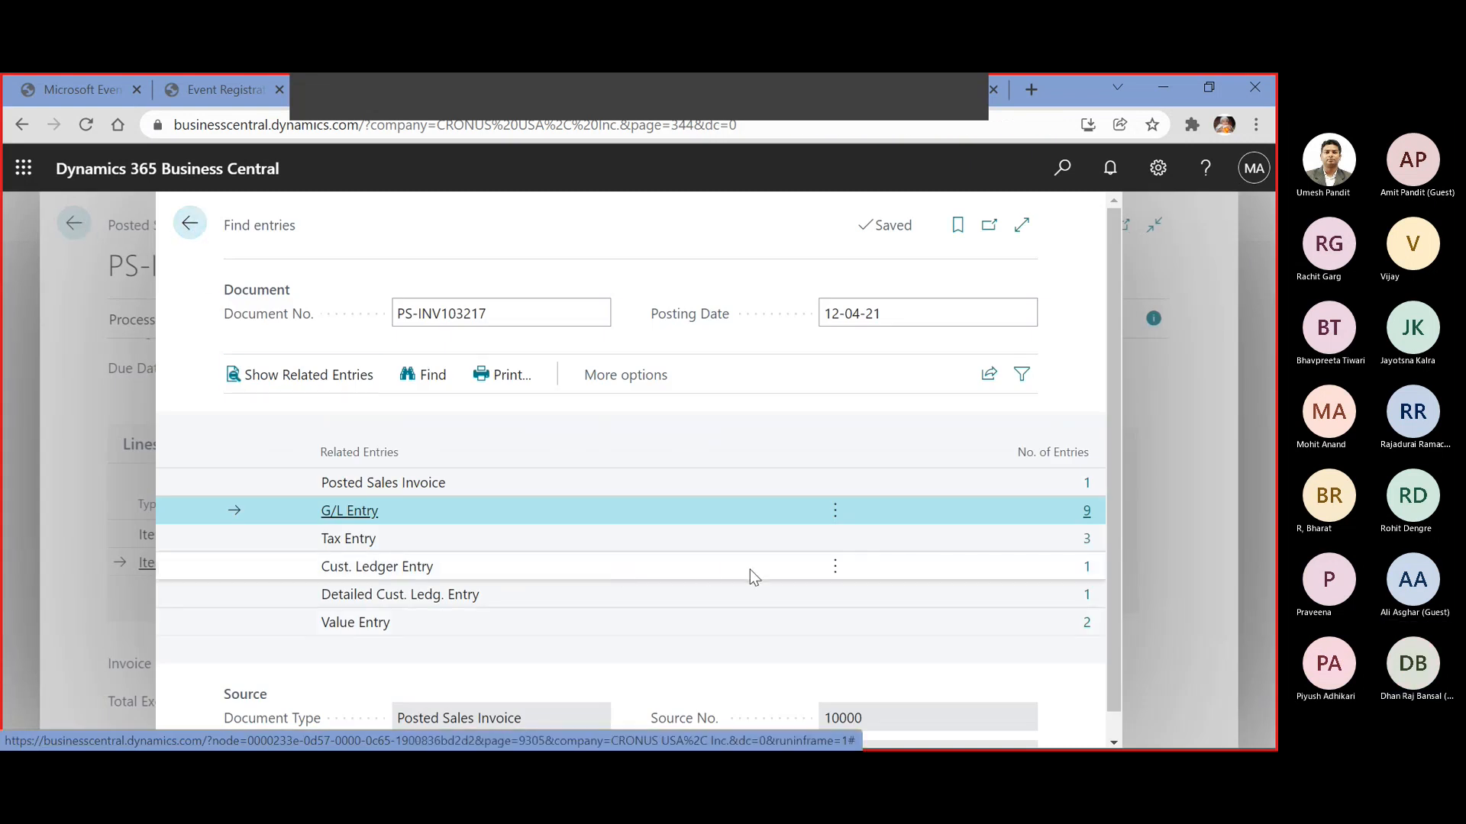
Examine the original amount and amount on the invoice's customer ledger entry
{"action": "left_click", "coordinate": [1088, 566]}
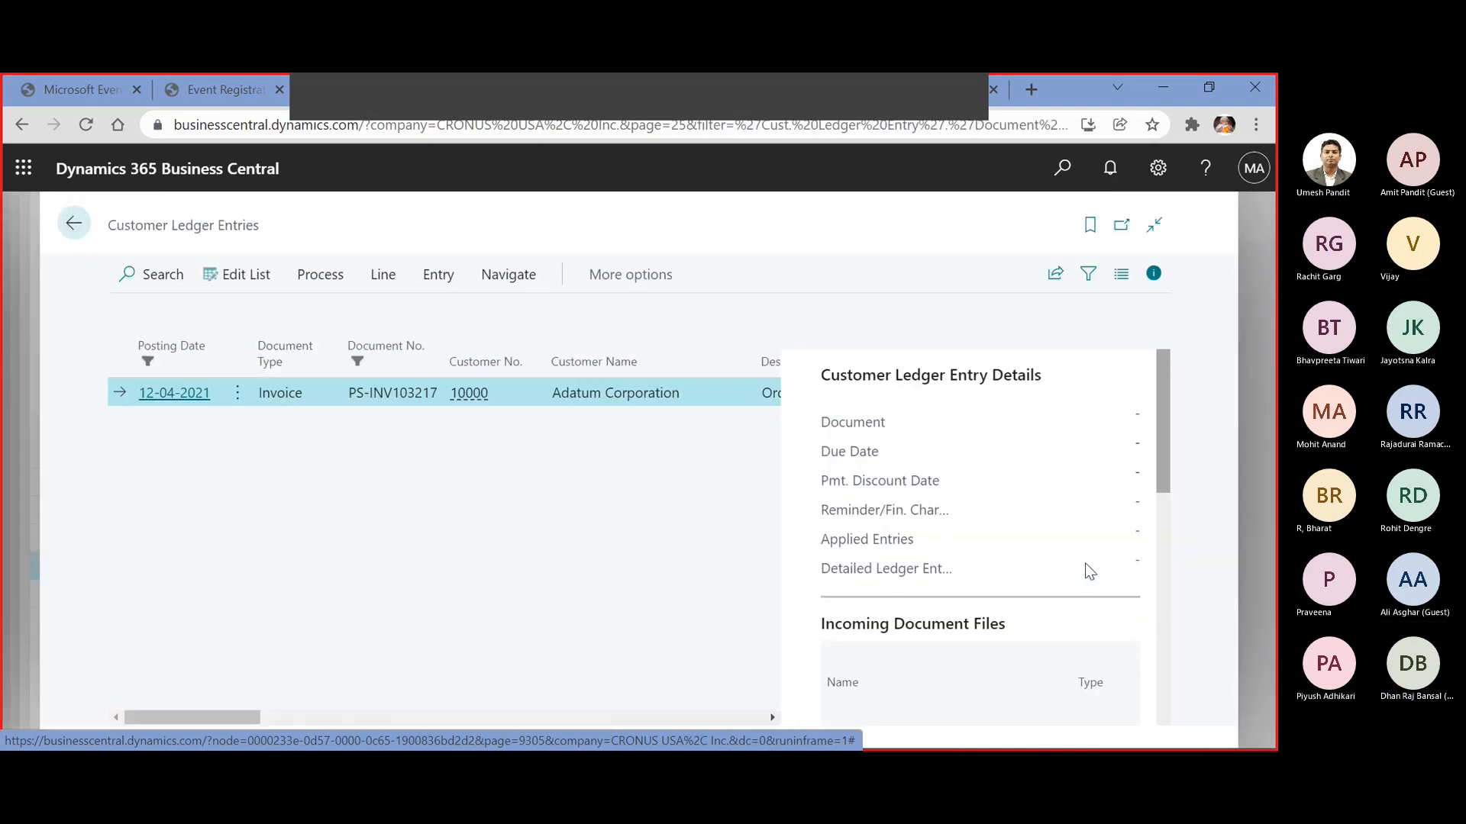
{"action": "left_click_drag", "start_coordinate": [214, 716], "coordinate": [377, 704]}
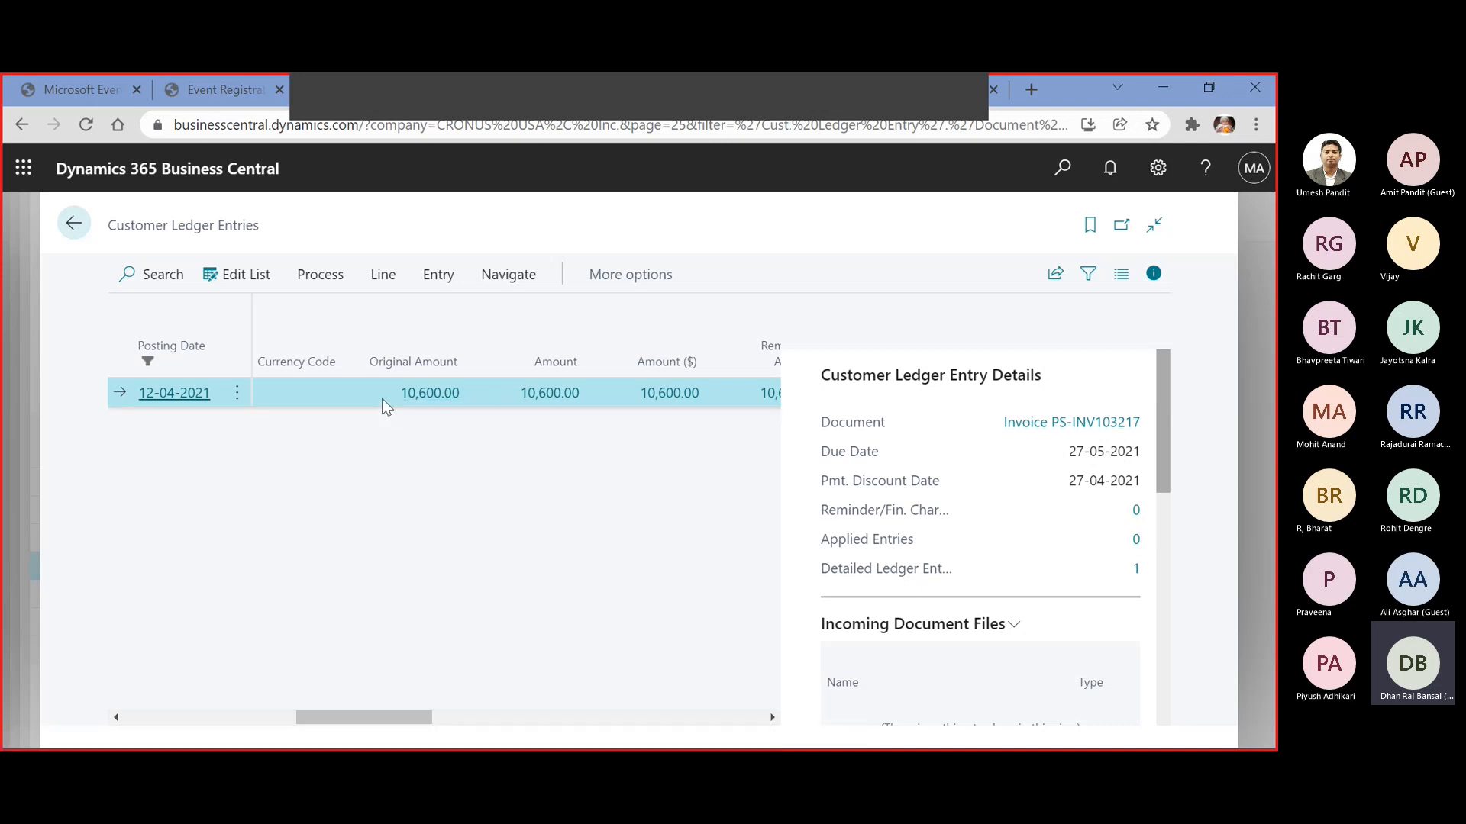
{"action": "key", "text": "alt+Tab"}
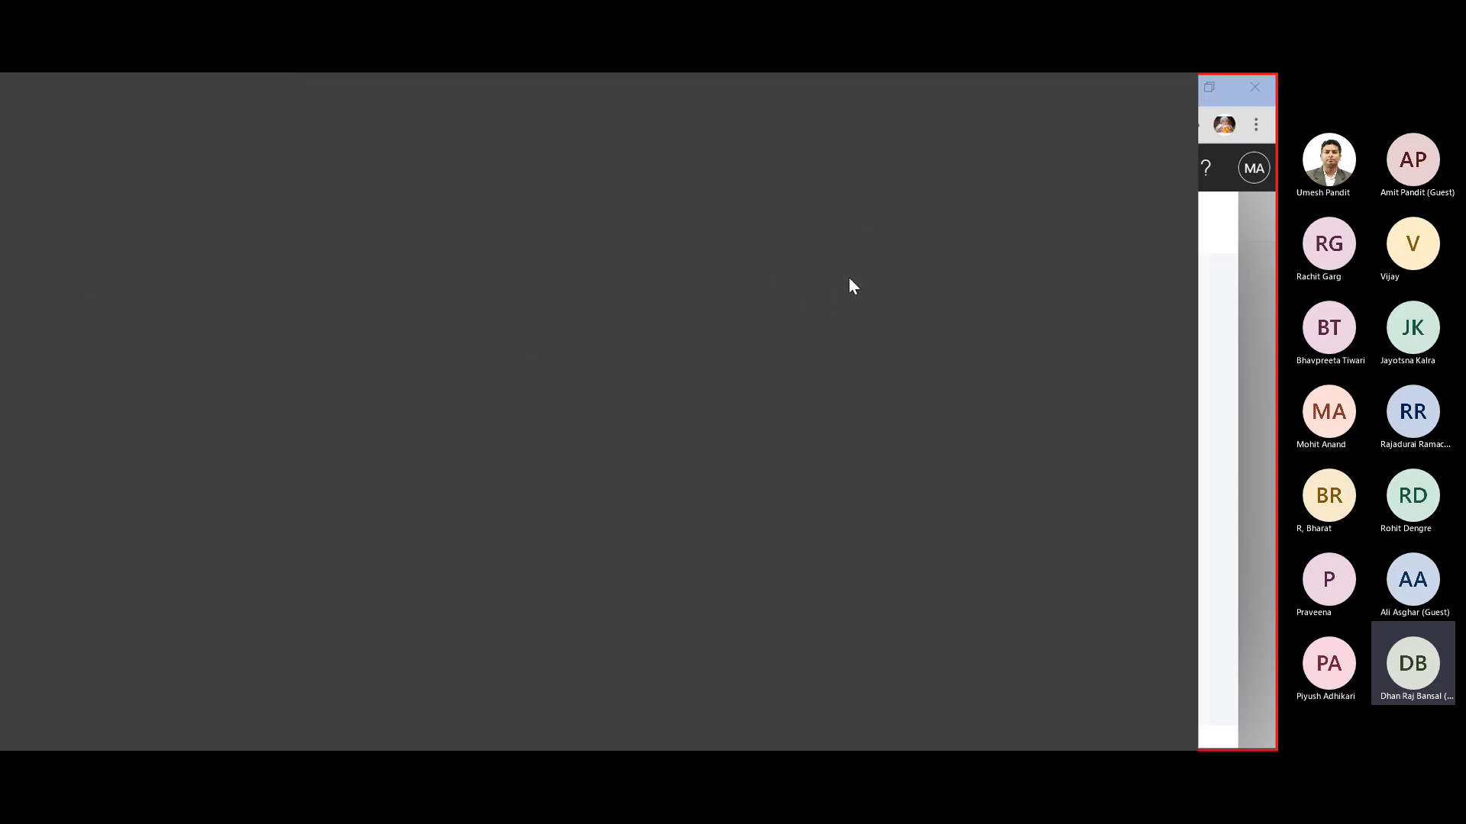
{"action": "left_click", "coordinate": [1174, 88]}
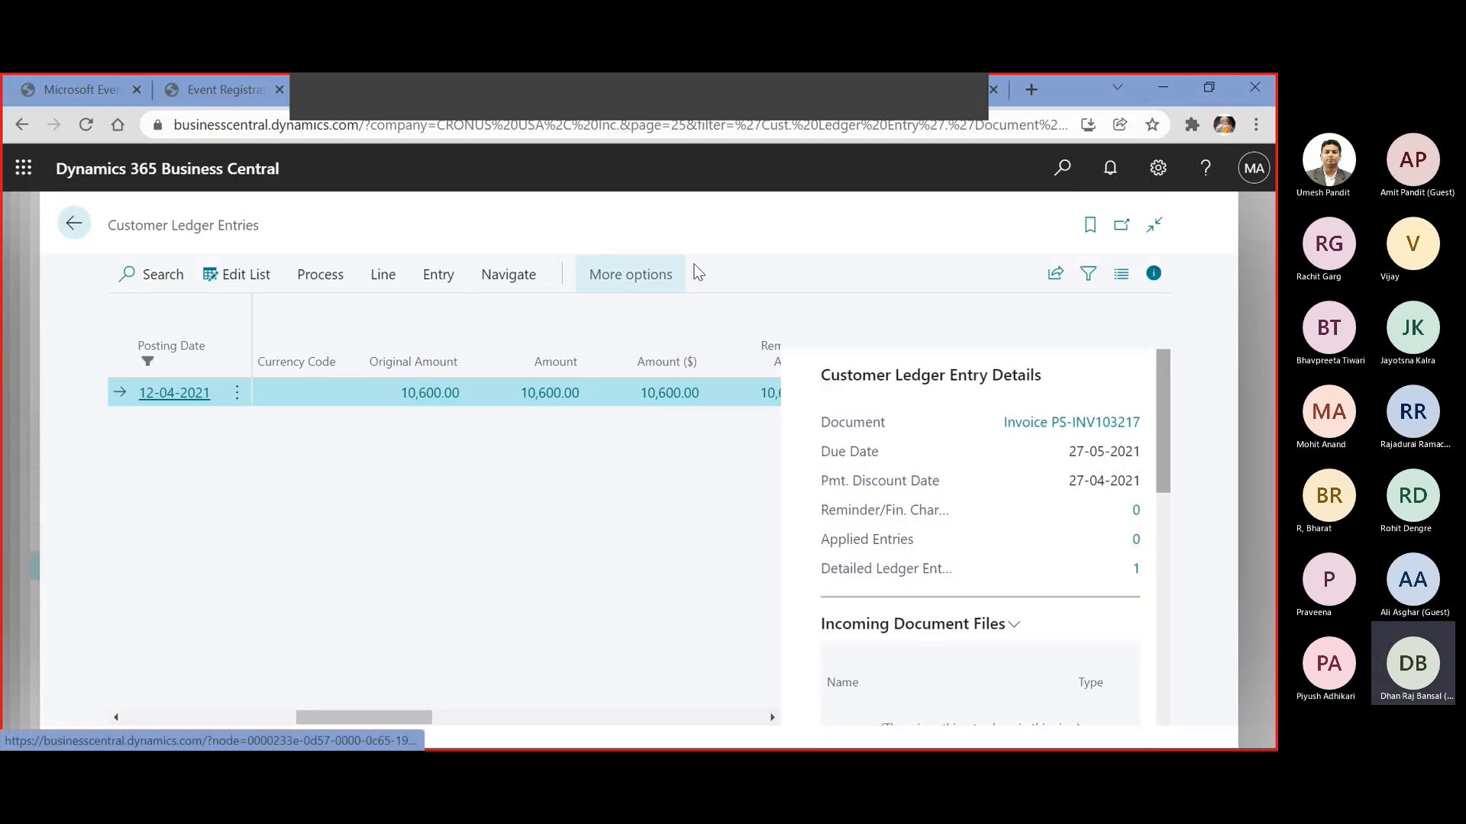
{"action": "left_click", "coordinate": [74, 224]}
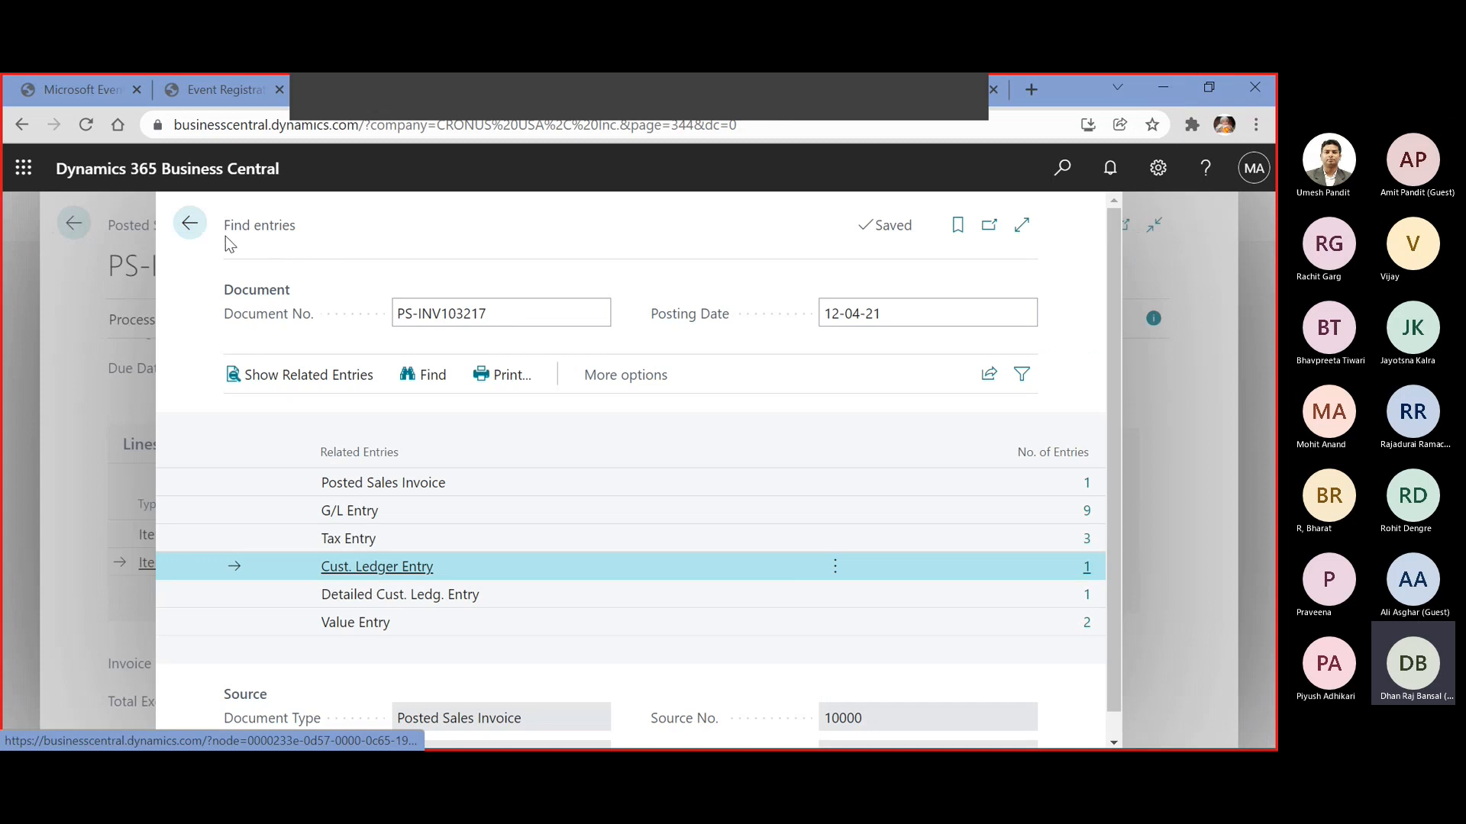
Close the related entries, the posted sales invoice and the sales order to return to the sales orders list
{"action": "left_click", "coordinate": [191, 225]}
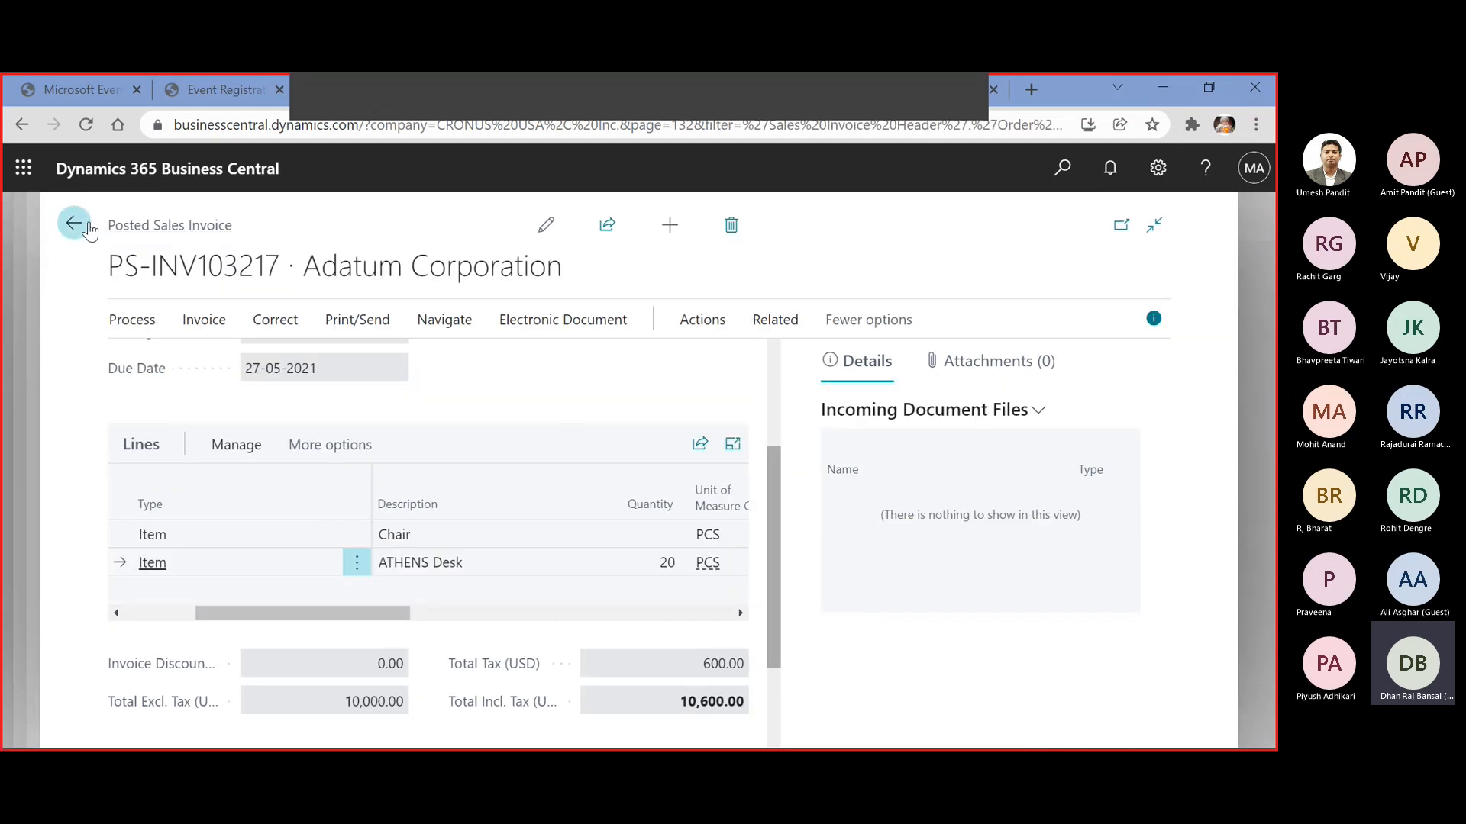
{"action": "left_click", "coordinate": [88, 228]}
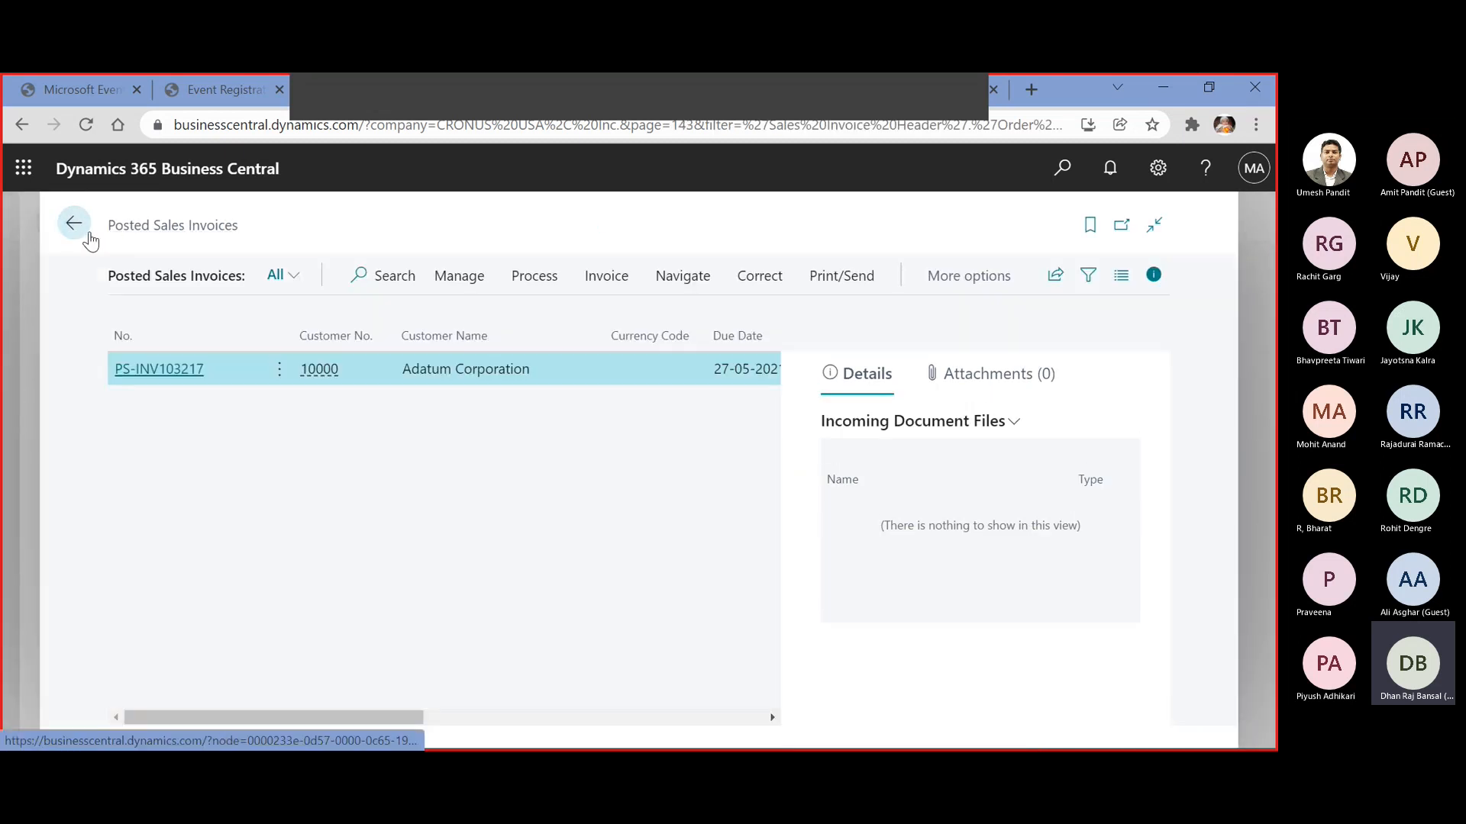
{"action": "left_click", "coordinate": [90, 239]}
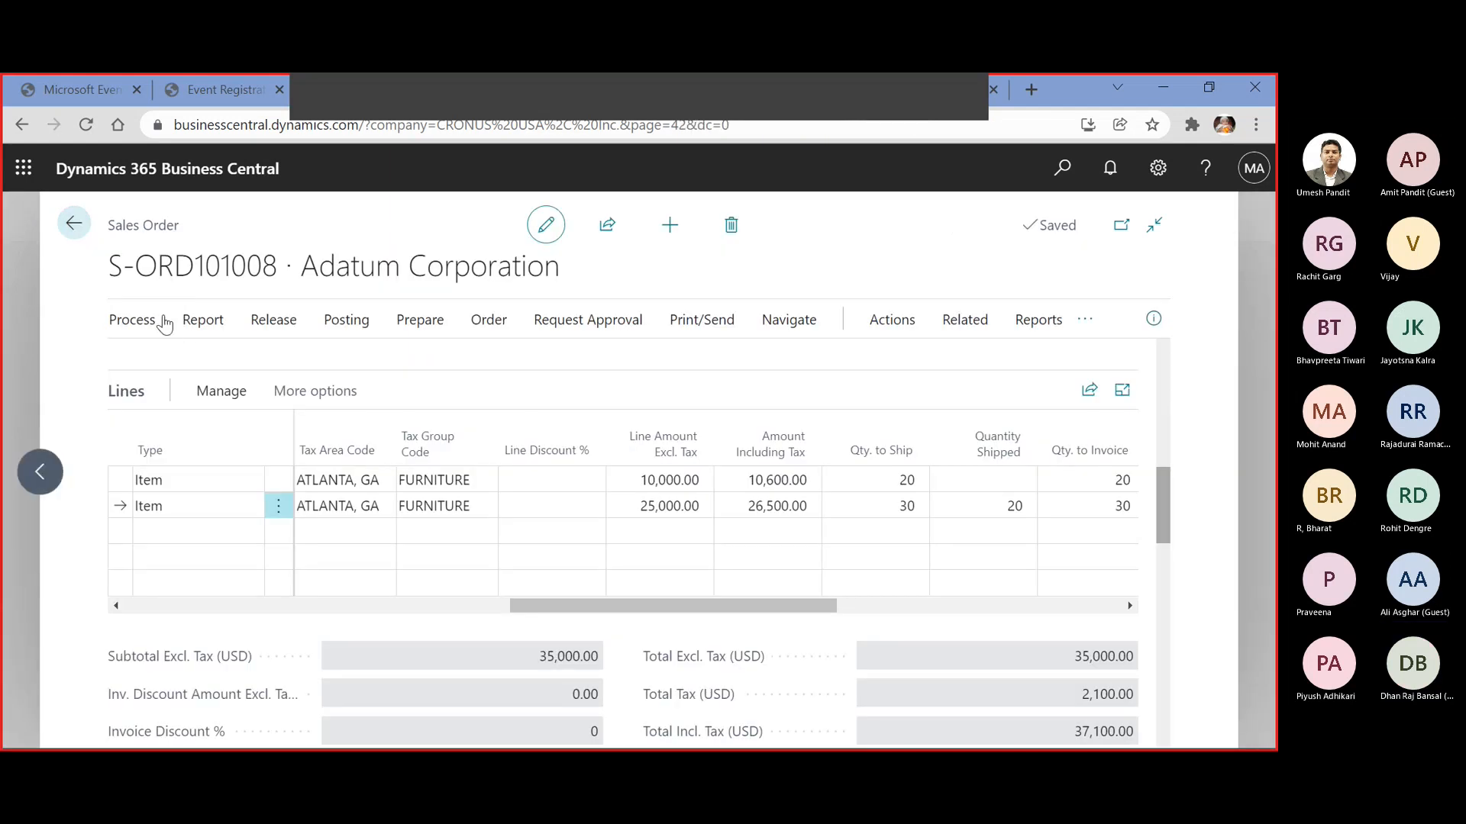
{"action": "left_click", "coordinate": [75, 224]}
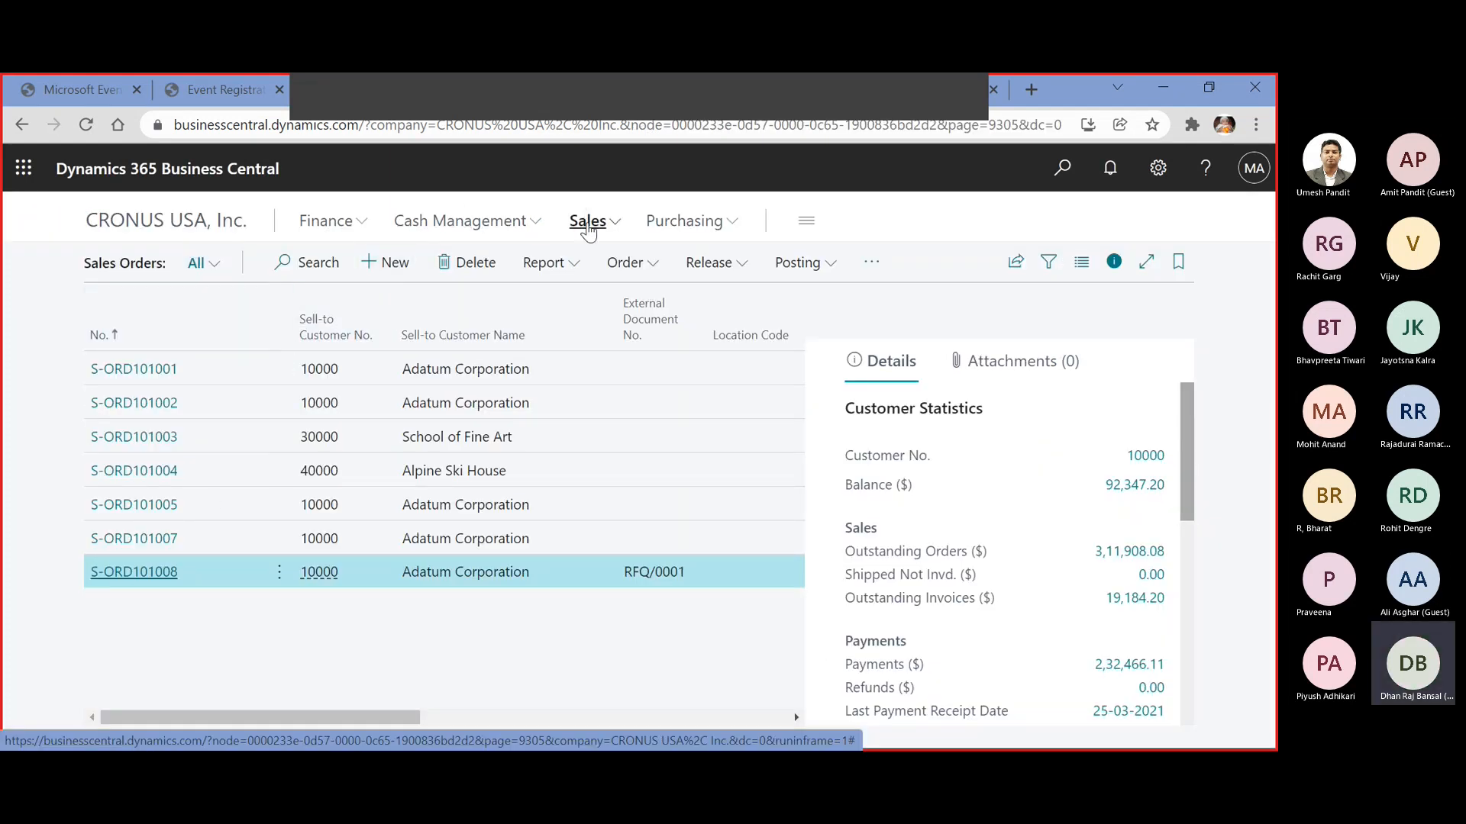
Open the Adatum Corporation customer card from the customer list
{"action": "left_click", "coordinate": [594, 221]}
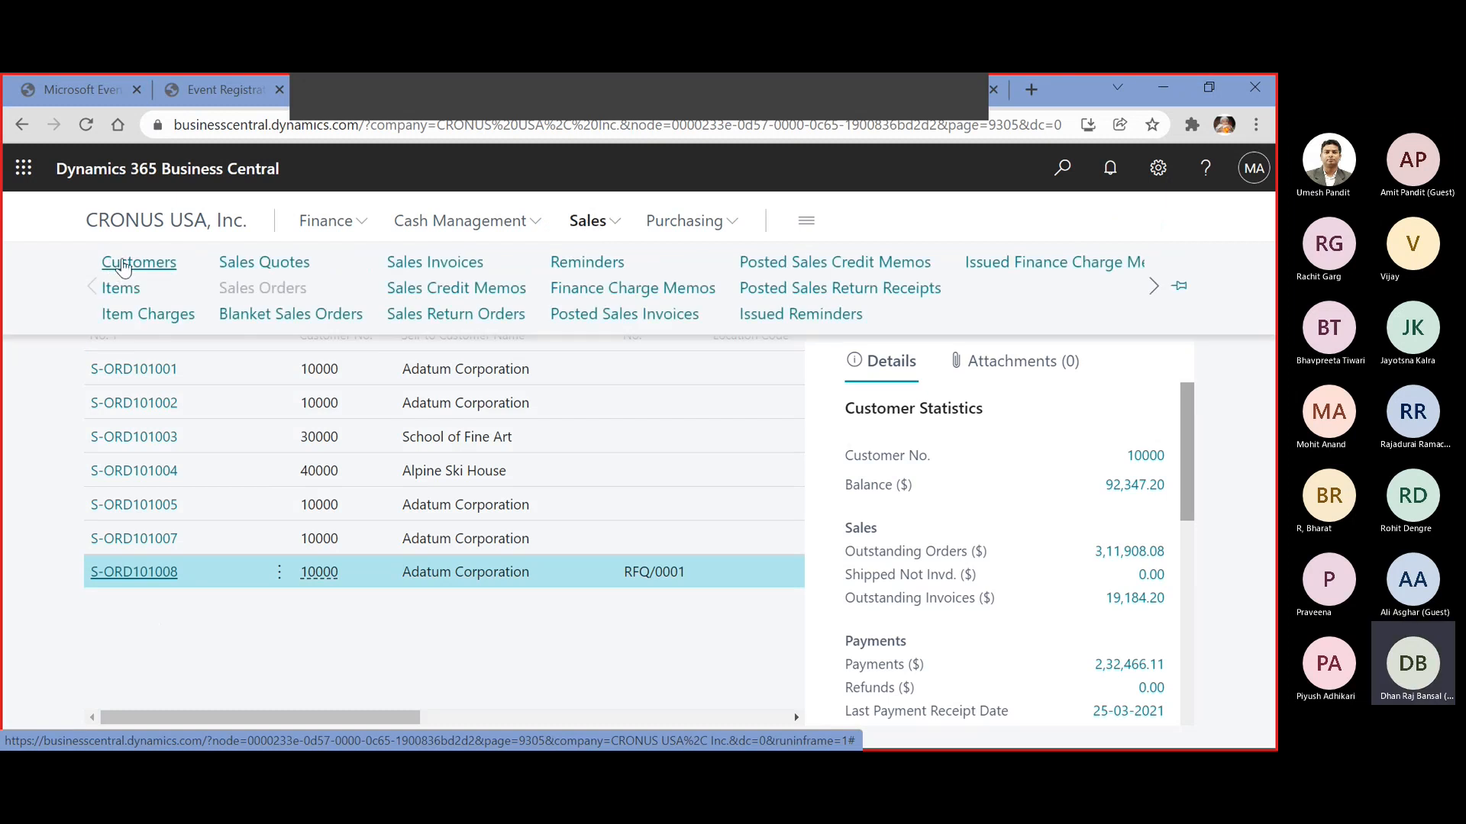
{"action": "left_click", "coordinate": [119, 267]}
{"action": "left_click", "coordinate": [128, 581]}
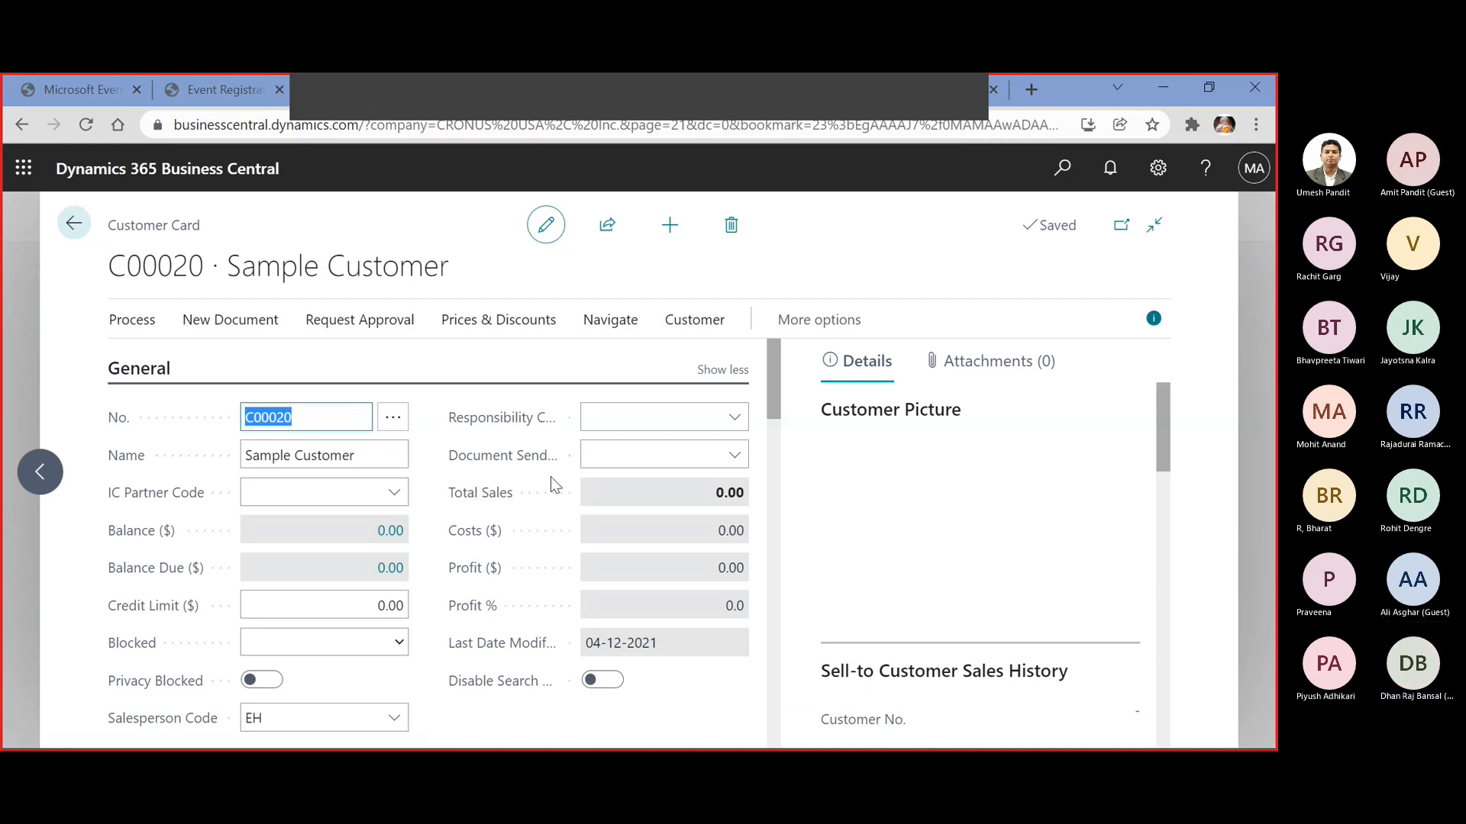
{"action": "left_click", "coordinate": [73, 236]}
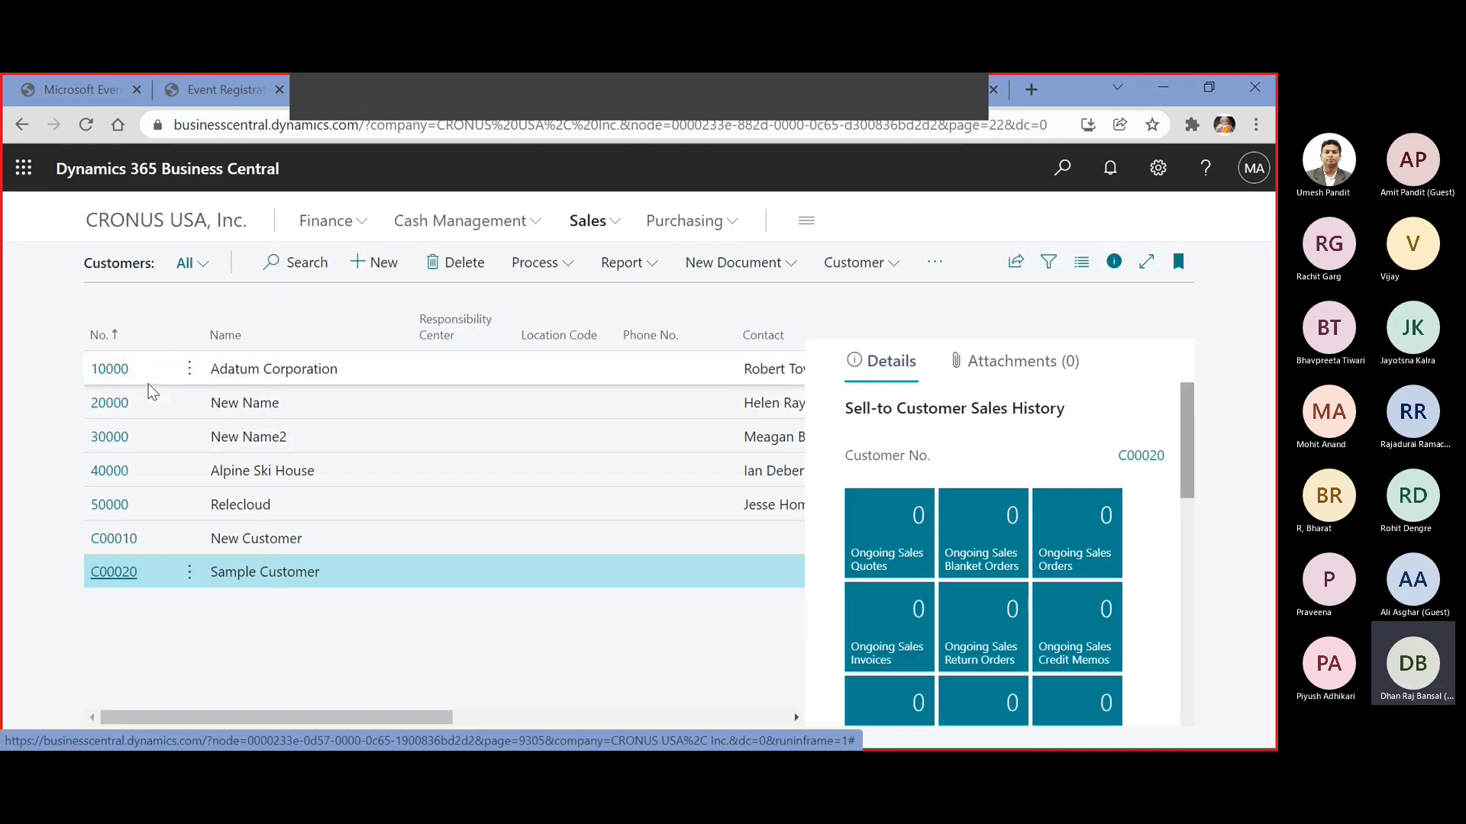
{"action": "left_click", "coordinate": [104, 372]}
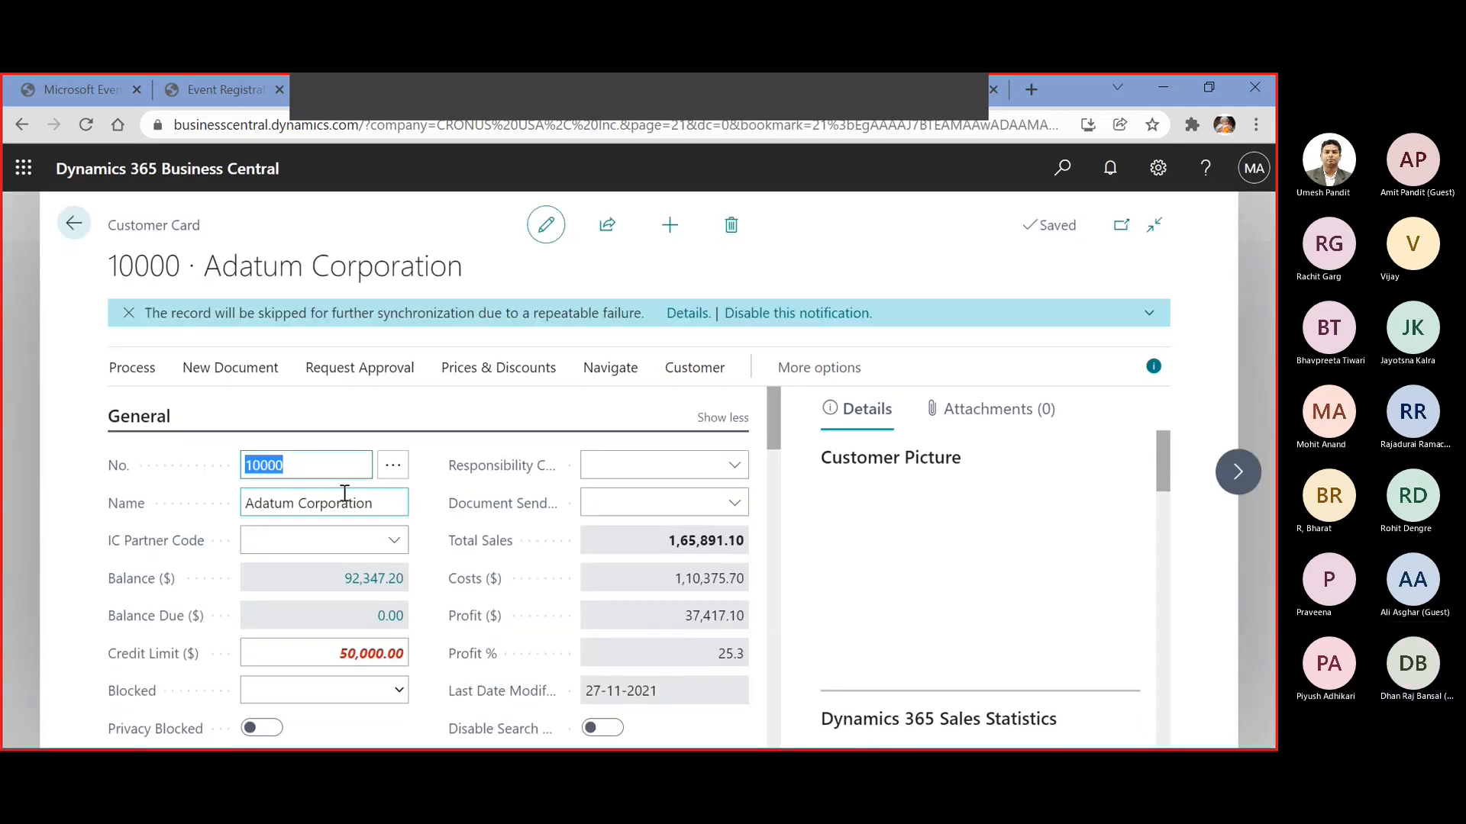
Examine the ledger entries behind Adatum Corporation's balance, comparing remaining amounts, sales amounts and due dates
{"action": "left_click", "coordinate": [382, 579]}
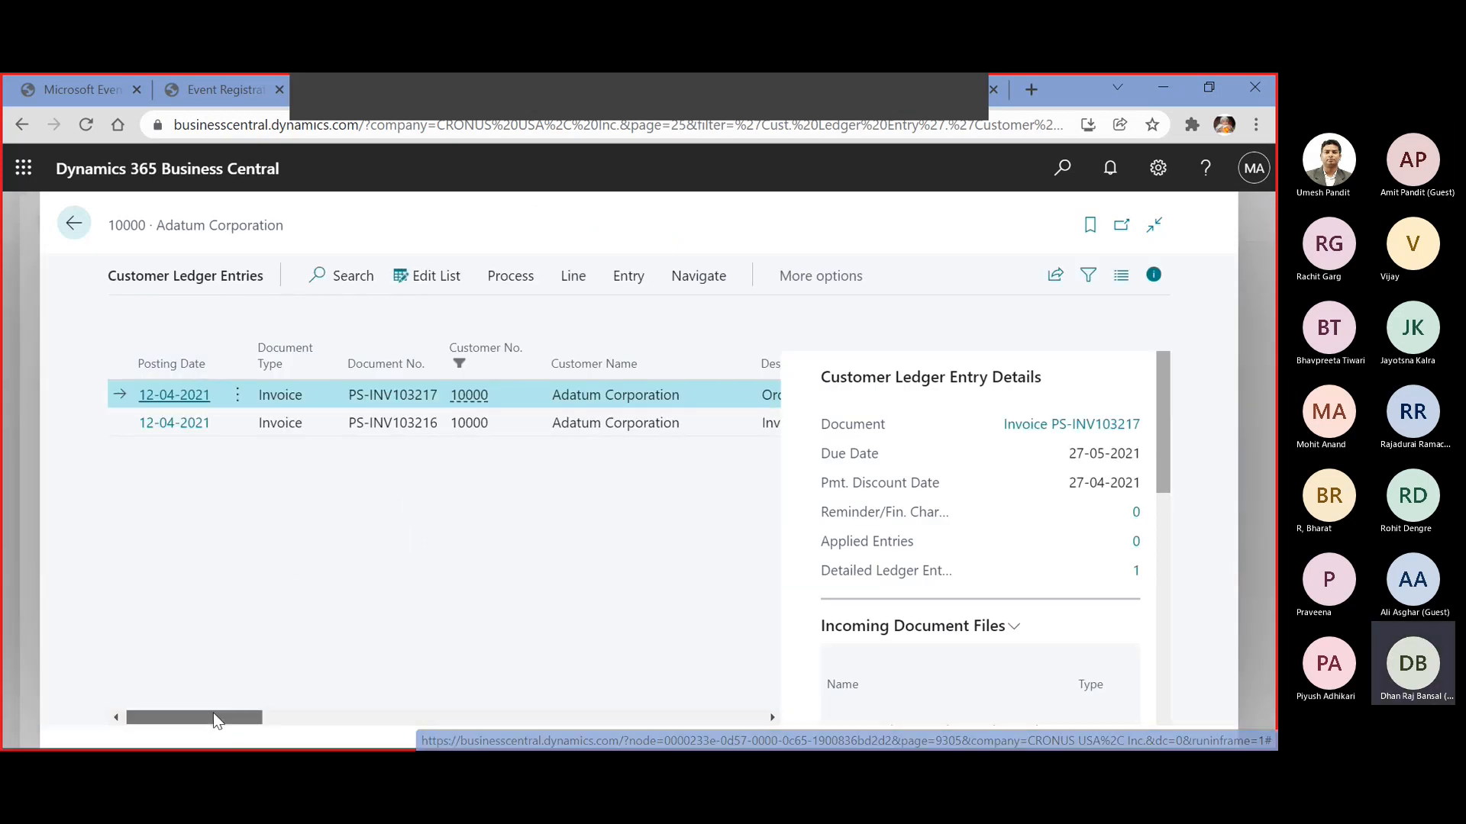
{"action": "left_click_drag", "start_coordinate": [213, 712], "coordinate": [487, 714]}
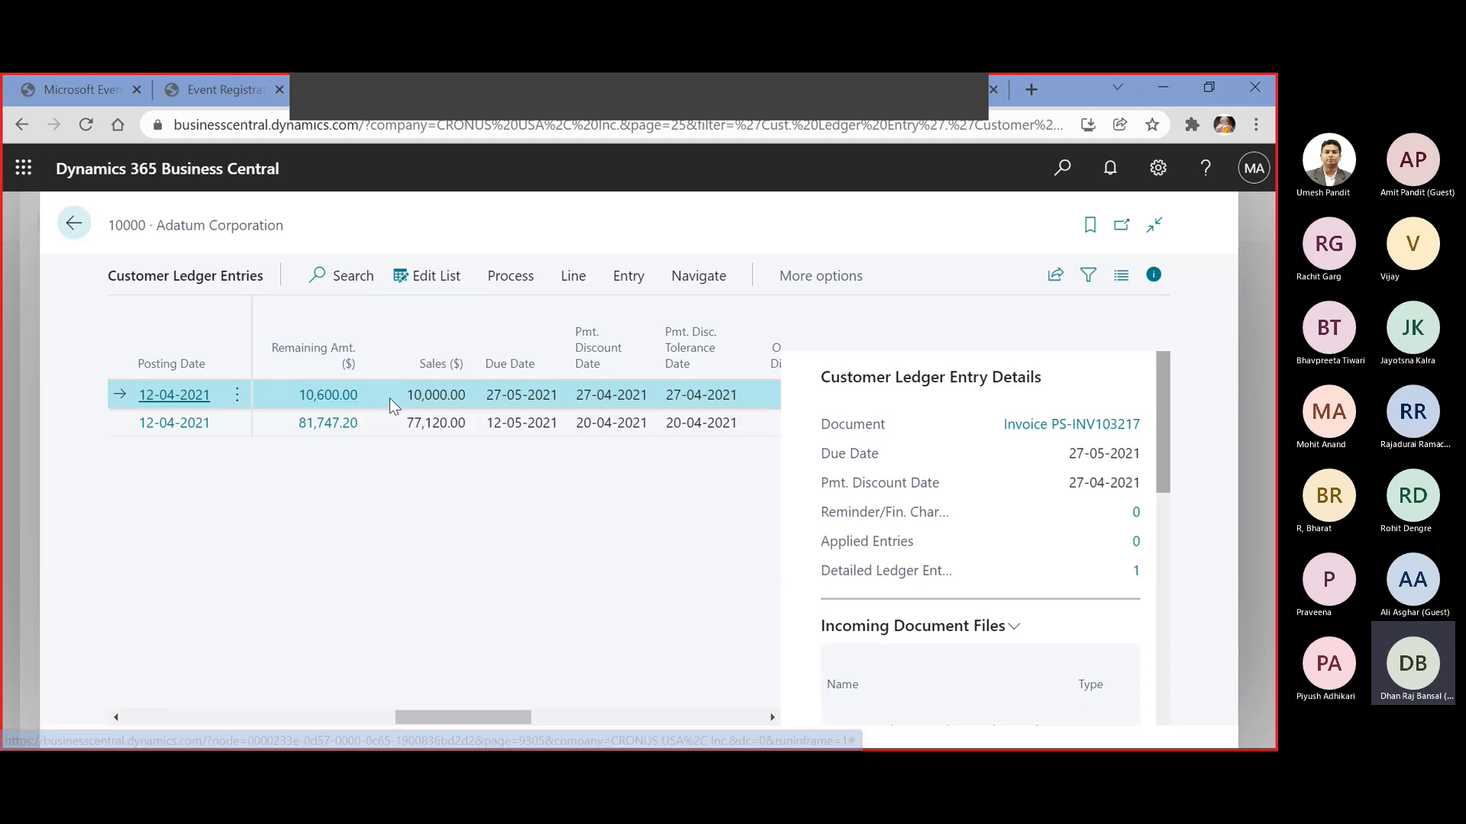
{"action": "mouse_move", "coordinate": [289, 372]}
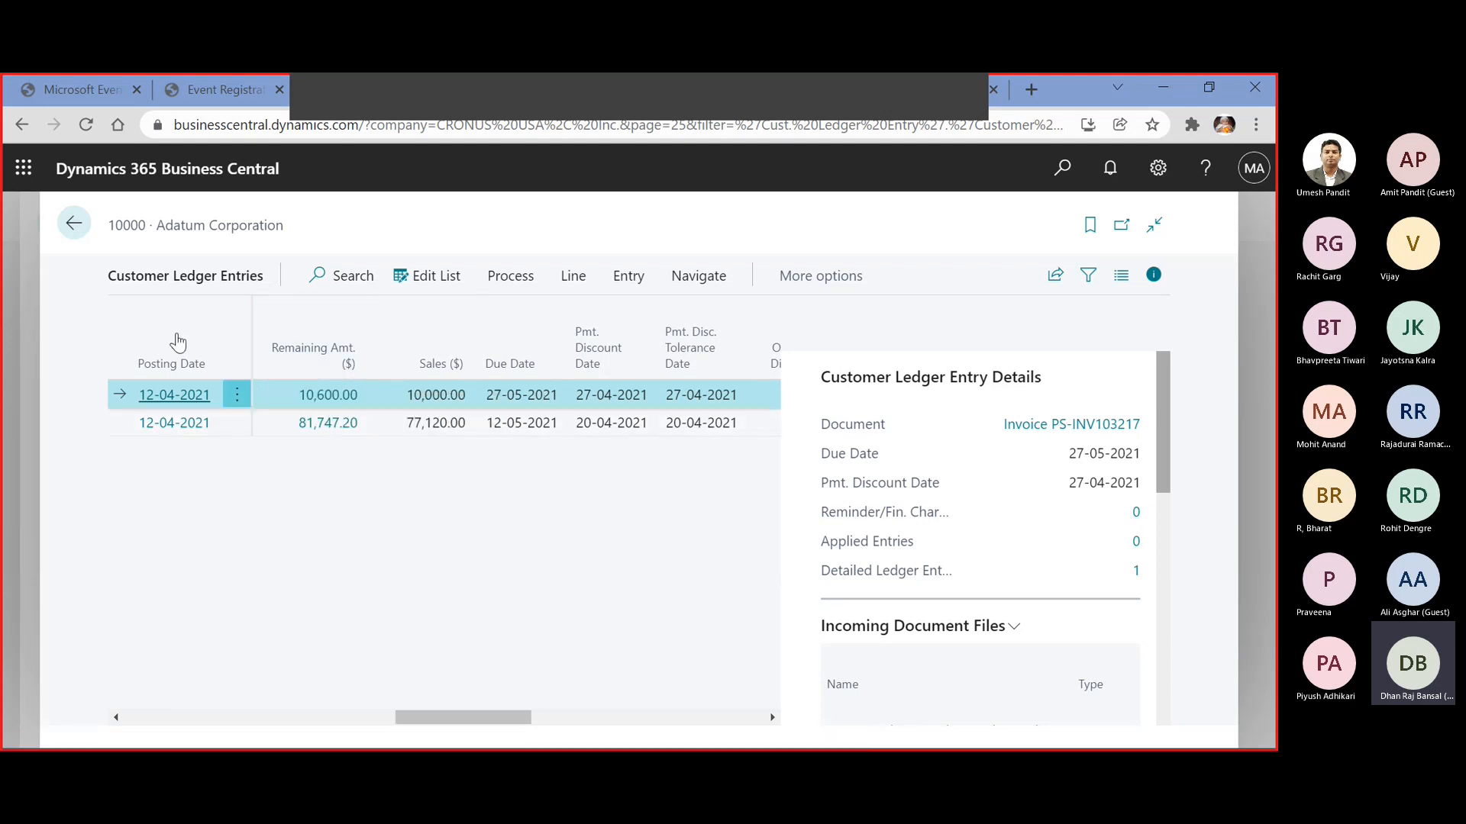
{"action": "left_click", "coordinate": [72, 225]}
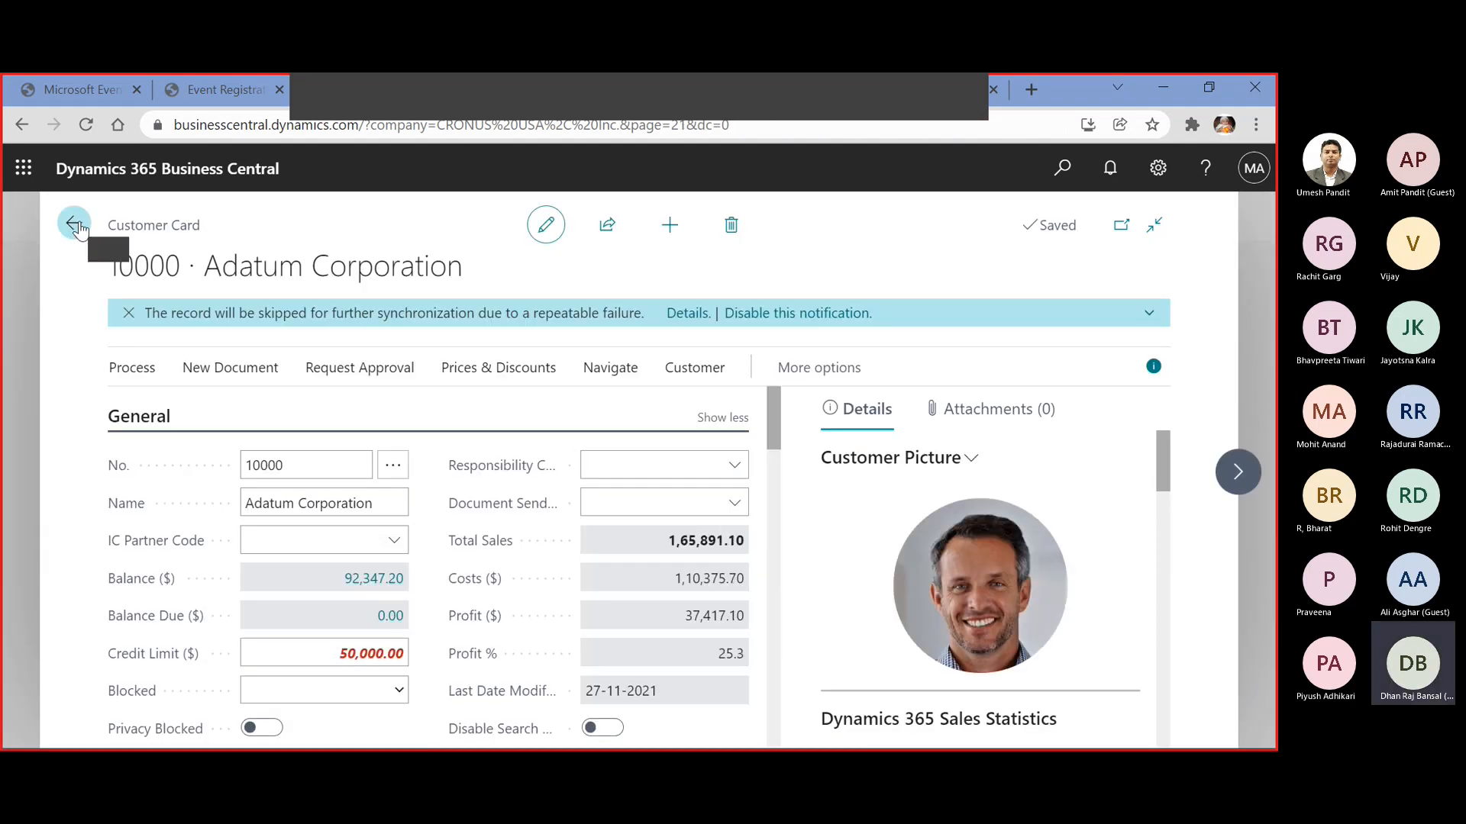
Set the payment method code on the Adatum Corporation customer card to CASH
{"action": "left_click", "coordinate": [74, 225]}
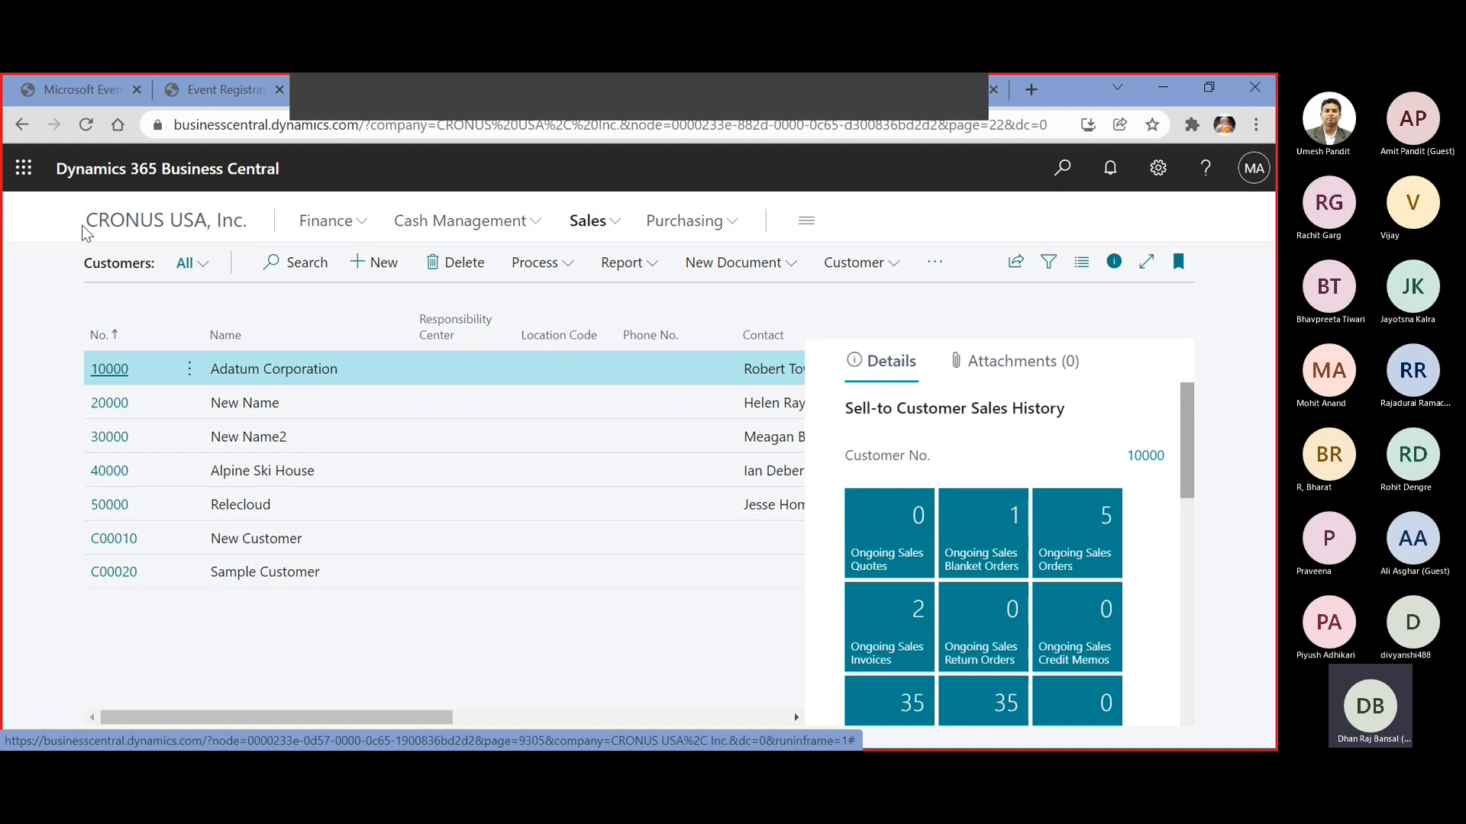
{"action": "left_click", "coordinate": [99, 374]}
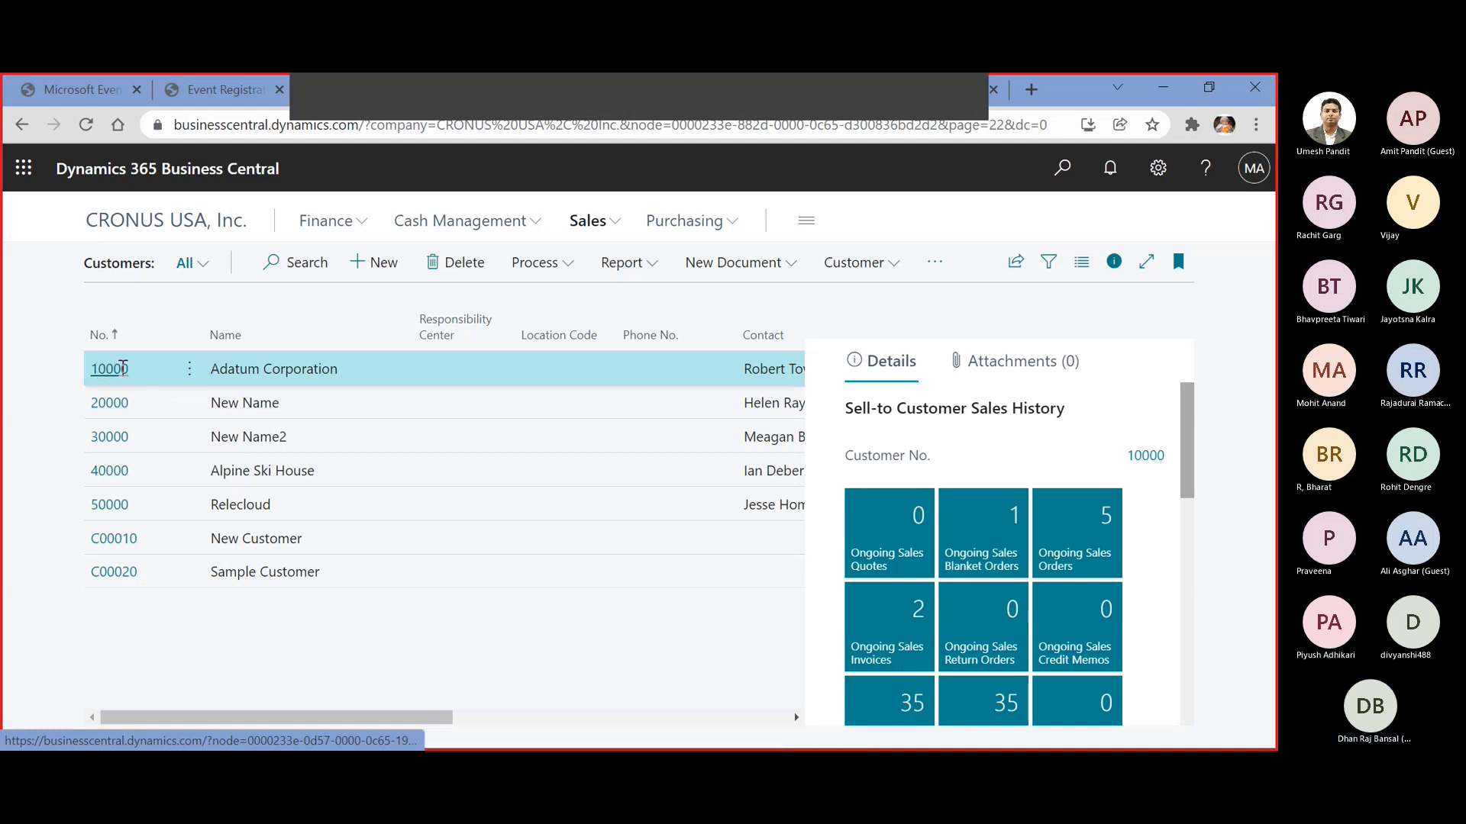
{"action": "scroll", "coordinate": [262, 417], "scroll_direction": "down", "scroll_amount": 10}
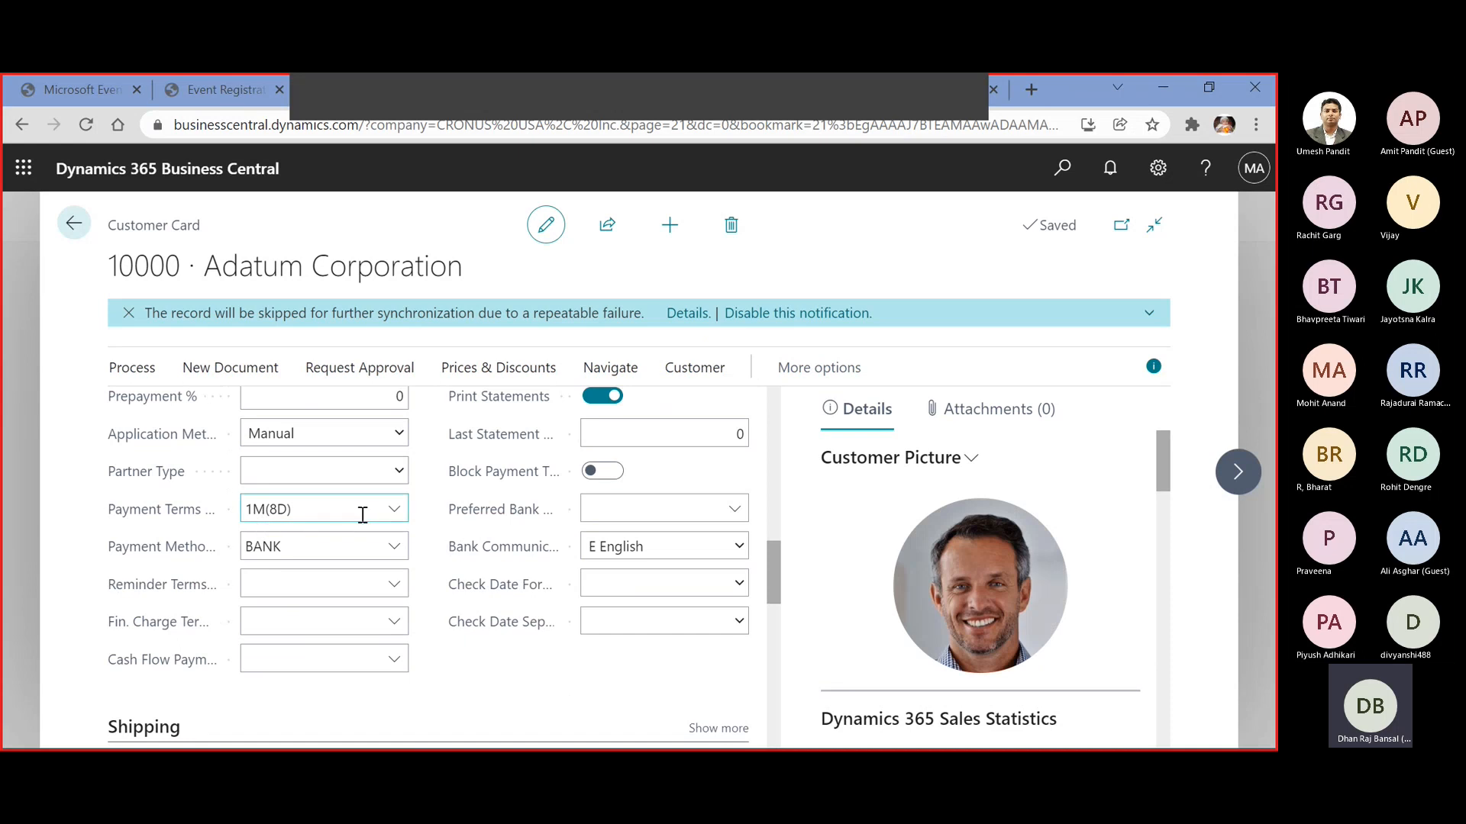
{"action": "left_click", "coordinate": [382, 548]}
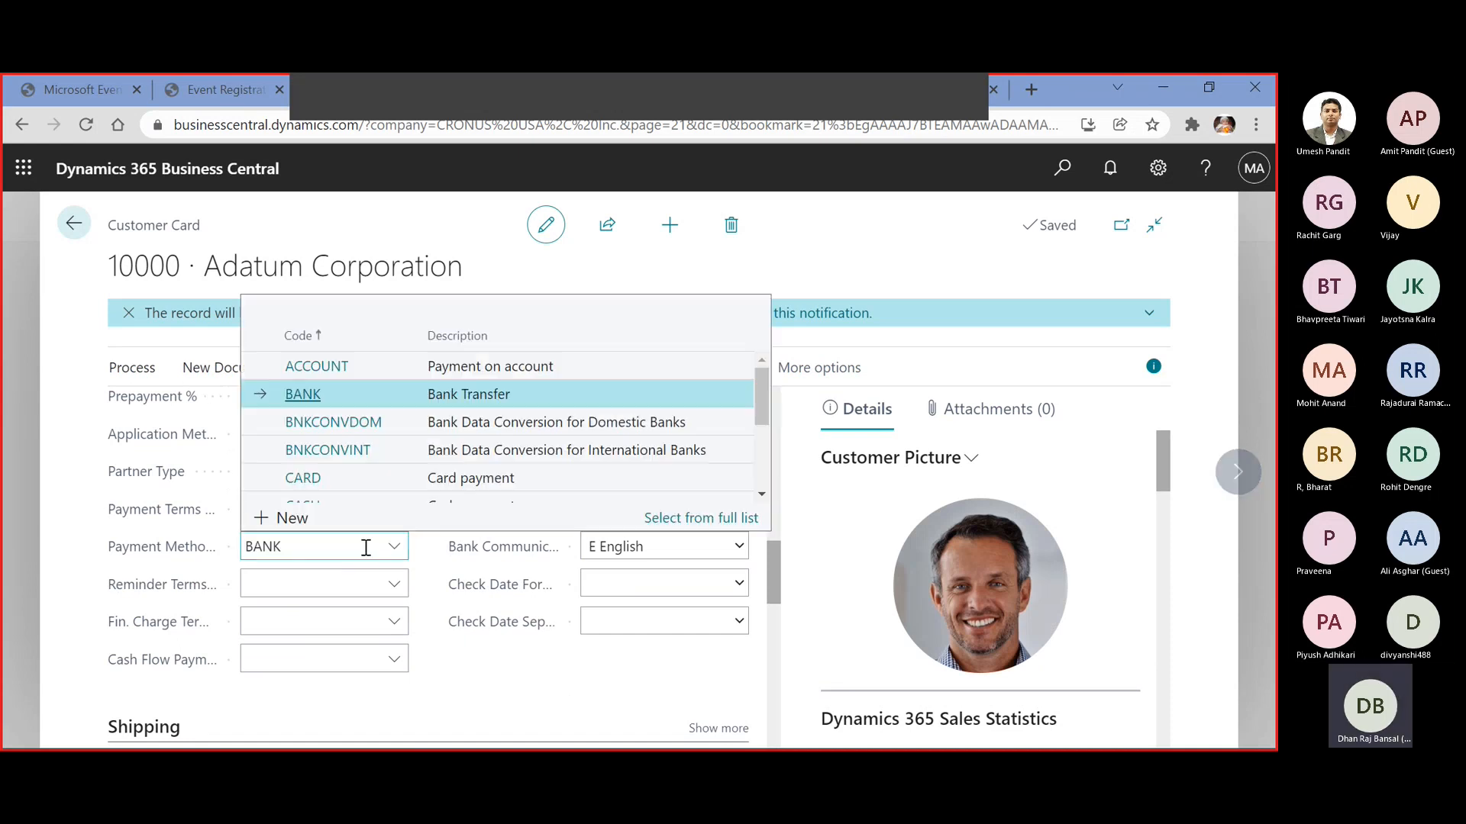
{"action": "scroll", "coordinate": [354, 451], "scroll_direction": "down", "scroll_amount": 2}
{"action": "scroll", "coordinate": [345, 432], "scroll_direction": "up", "scroll_amount": 1}
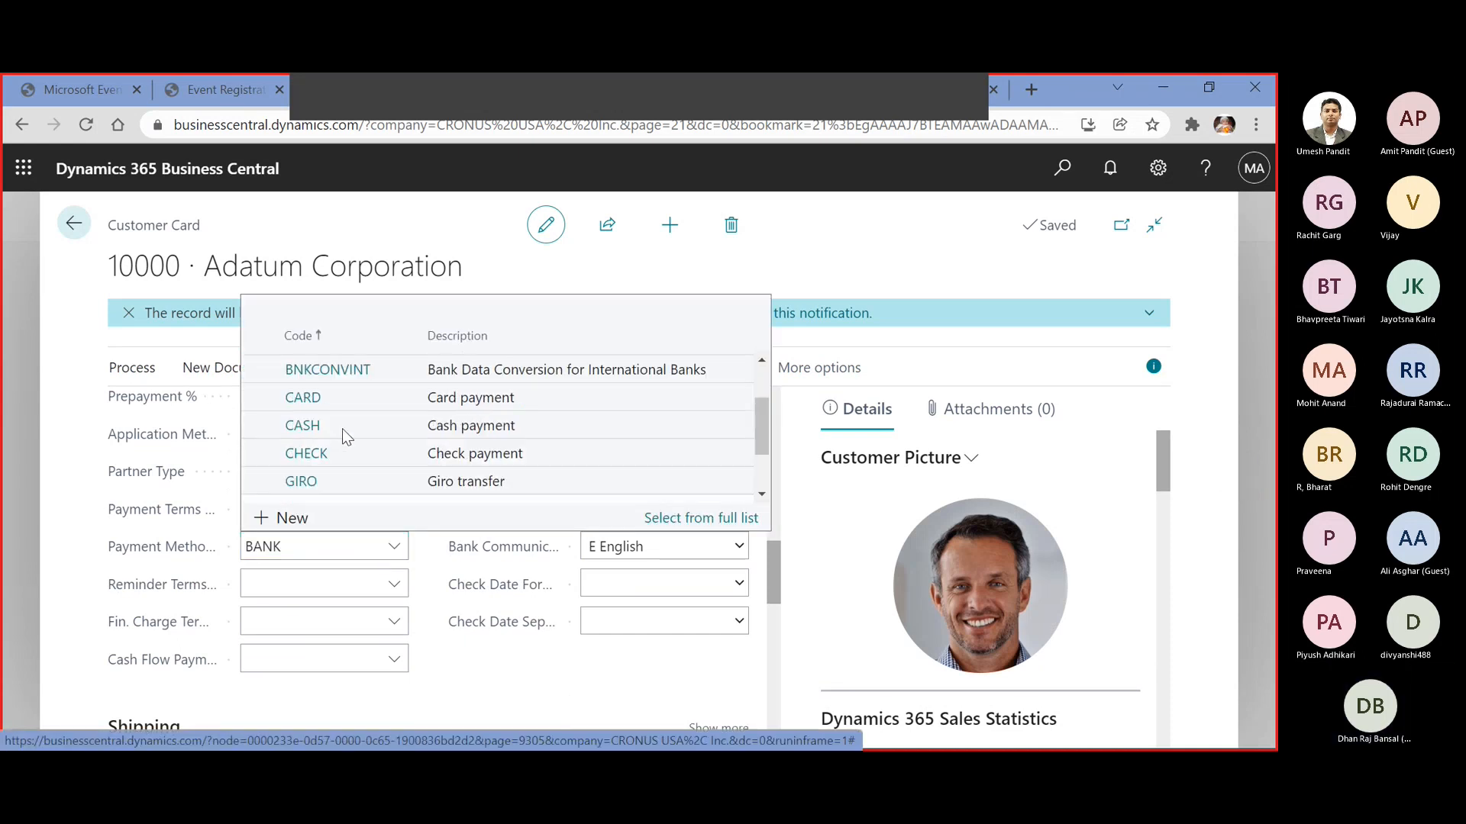
{"action": "scroll", "coordinate": [342, 429], "scroll_direction": "up", "scroll_amount": 2}
{"action": "left_click", "coordinate": [334, 444]}
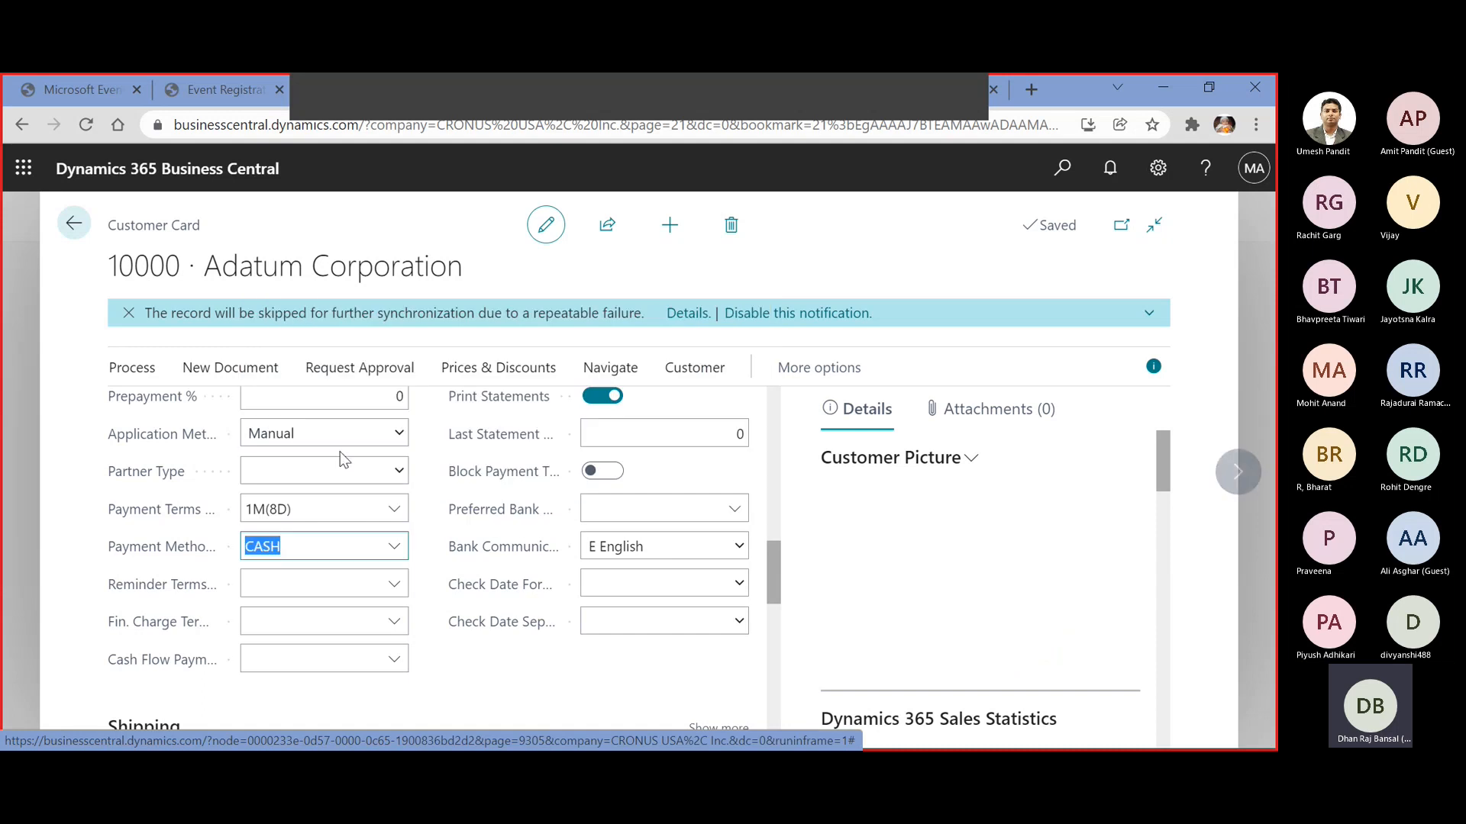
Check the balancing account of the CASH payment method in the full payment methods list, keeping CASH selected
{"action": "left_click", "coordinate": [394, 547]}
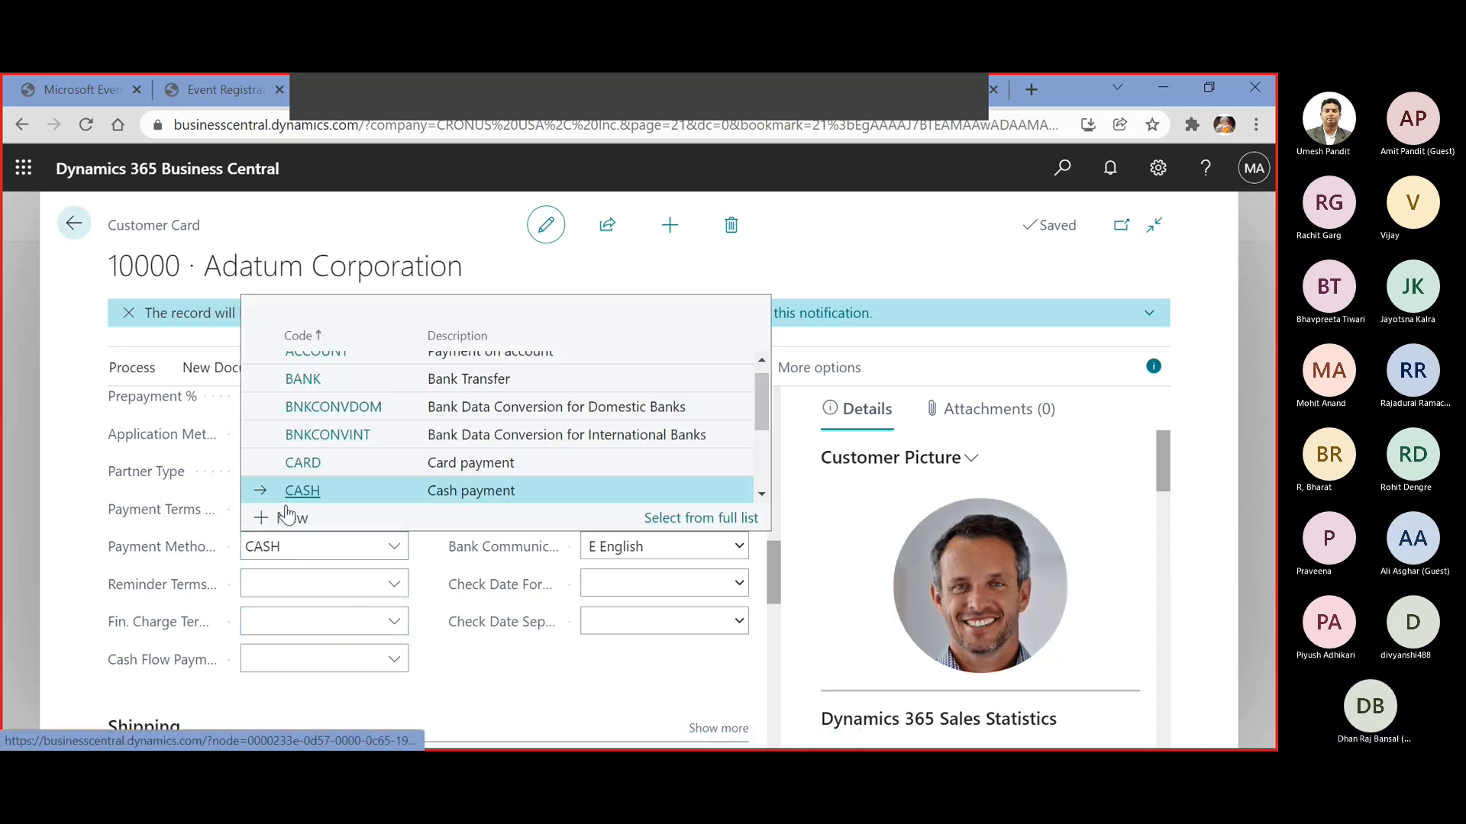
{"action": "left_click", "coordinate": [666, 519]}
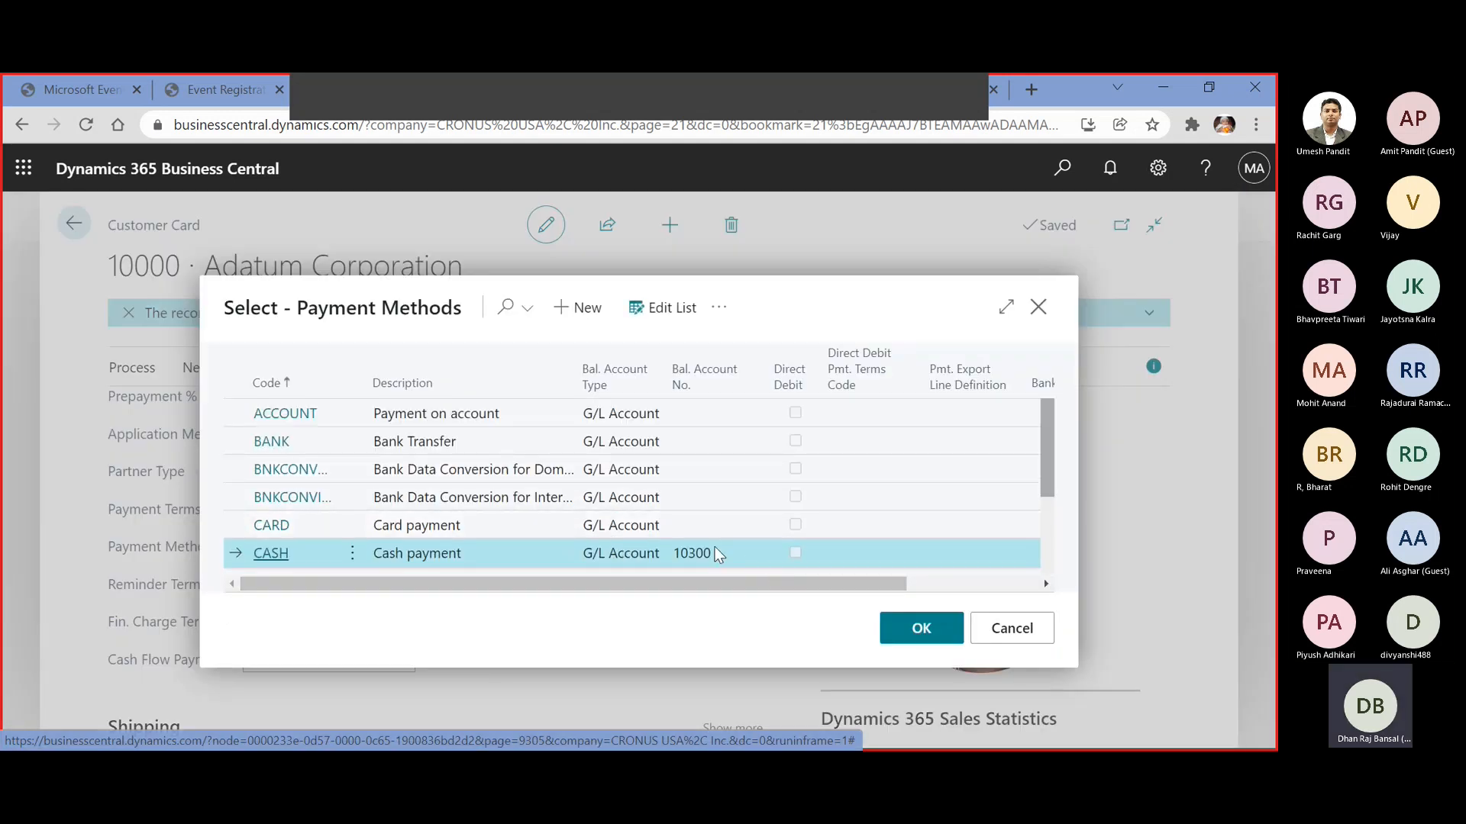
{"action": "left_click", "coordinate": [946, 622]}
{"action": "left_click", "coordinate": [322, 584]}
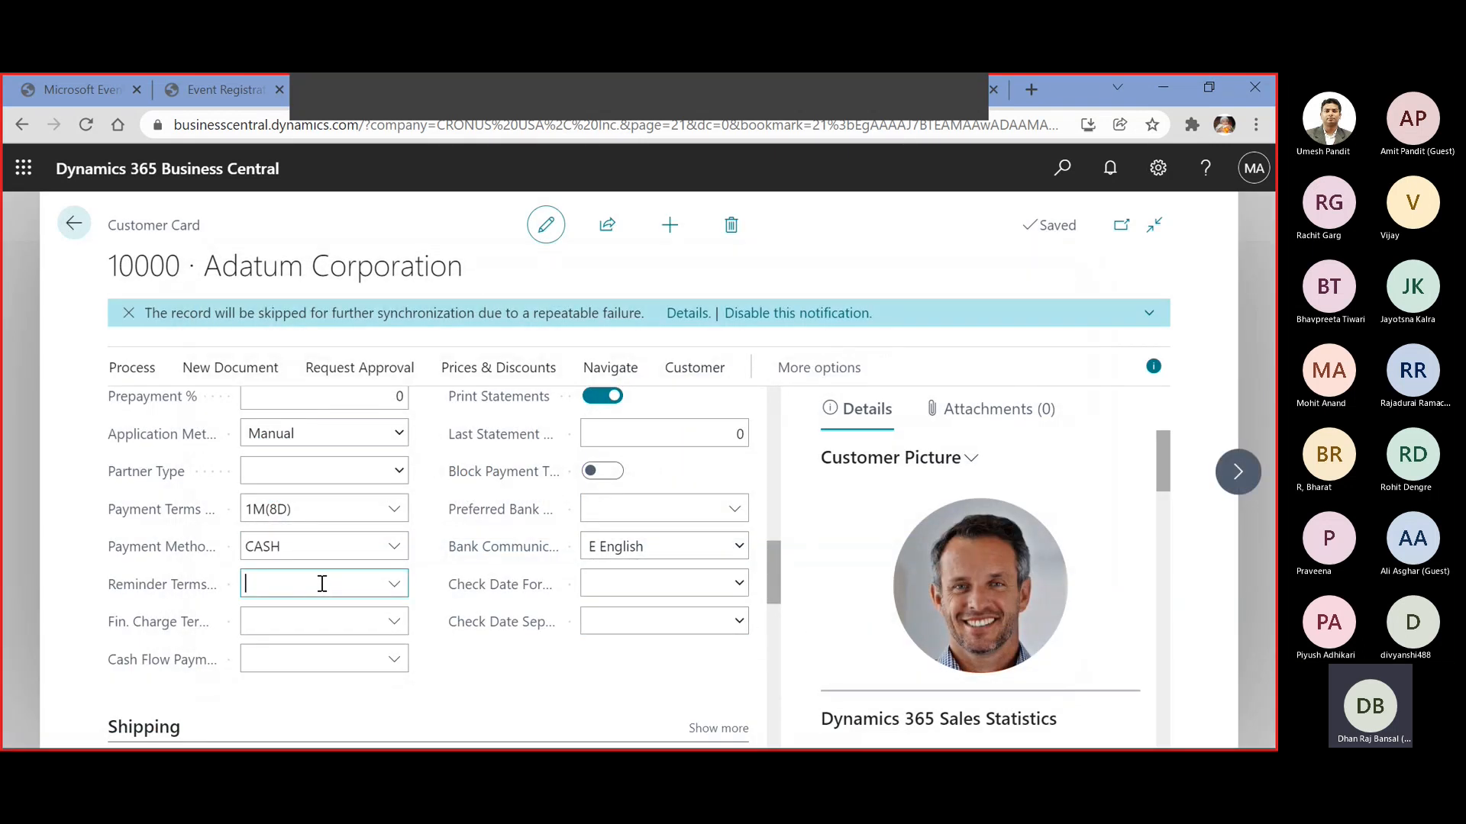
Leave the customer card and create a new sales order for Adatum Corporation from the sales orders list
{"action": "left_click", "coordinate": [76, 225]}
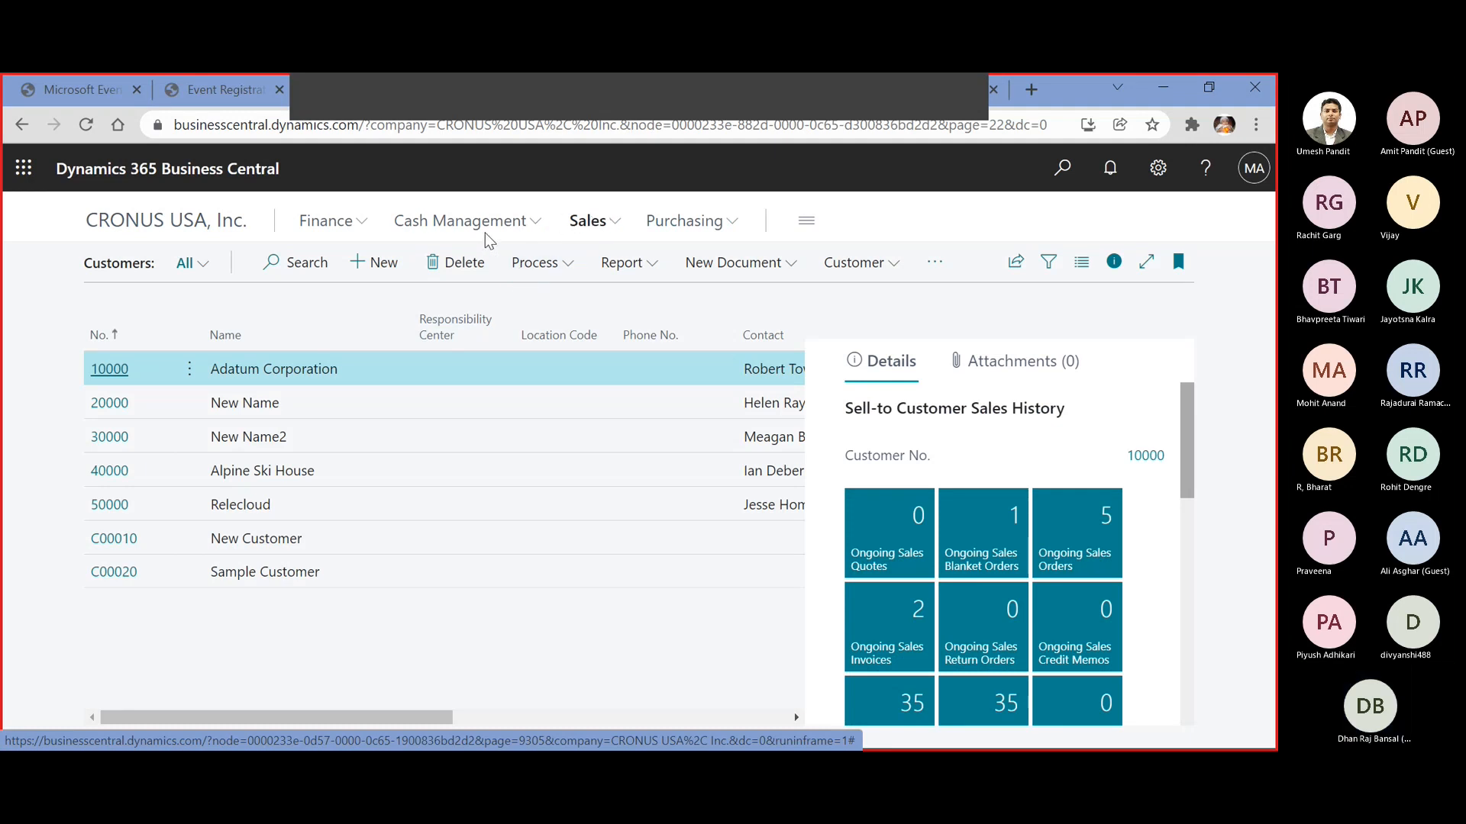
{"action": "left_click", "coordinate": [594, 225]}
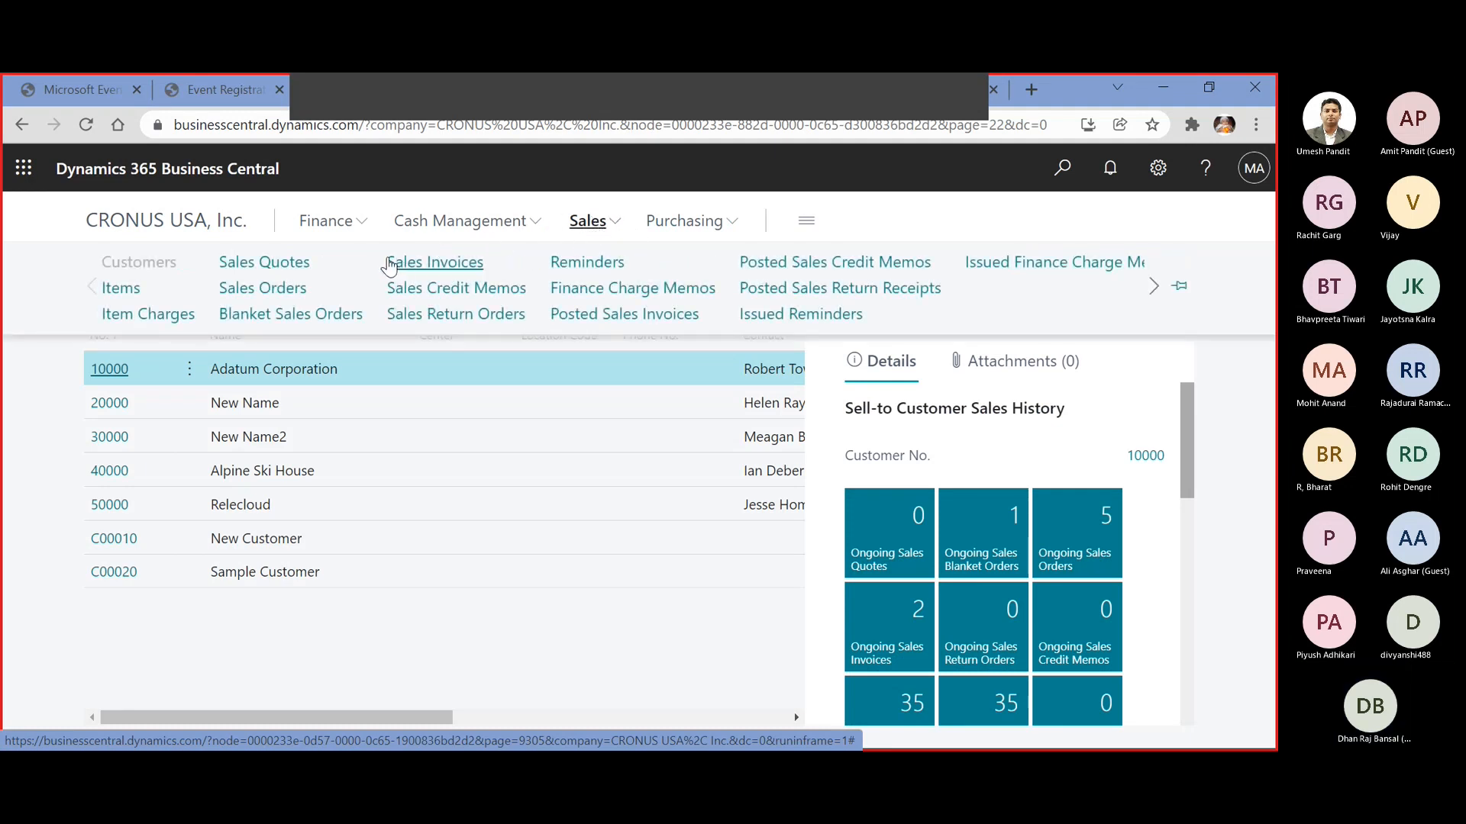
{"action": "left_click", "coordinate": [287, 296]}
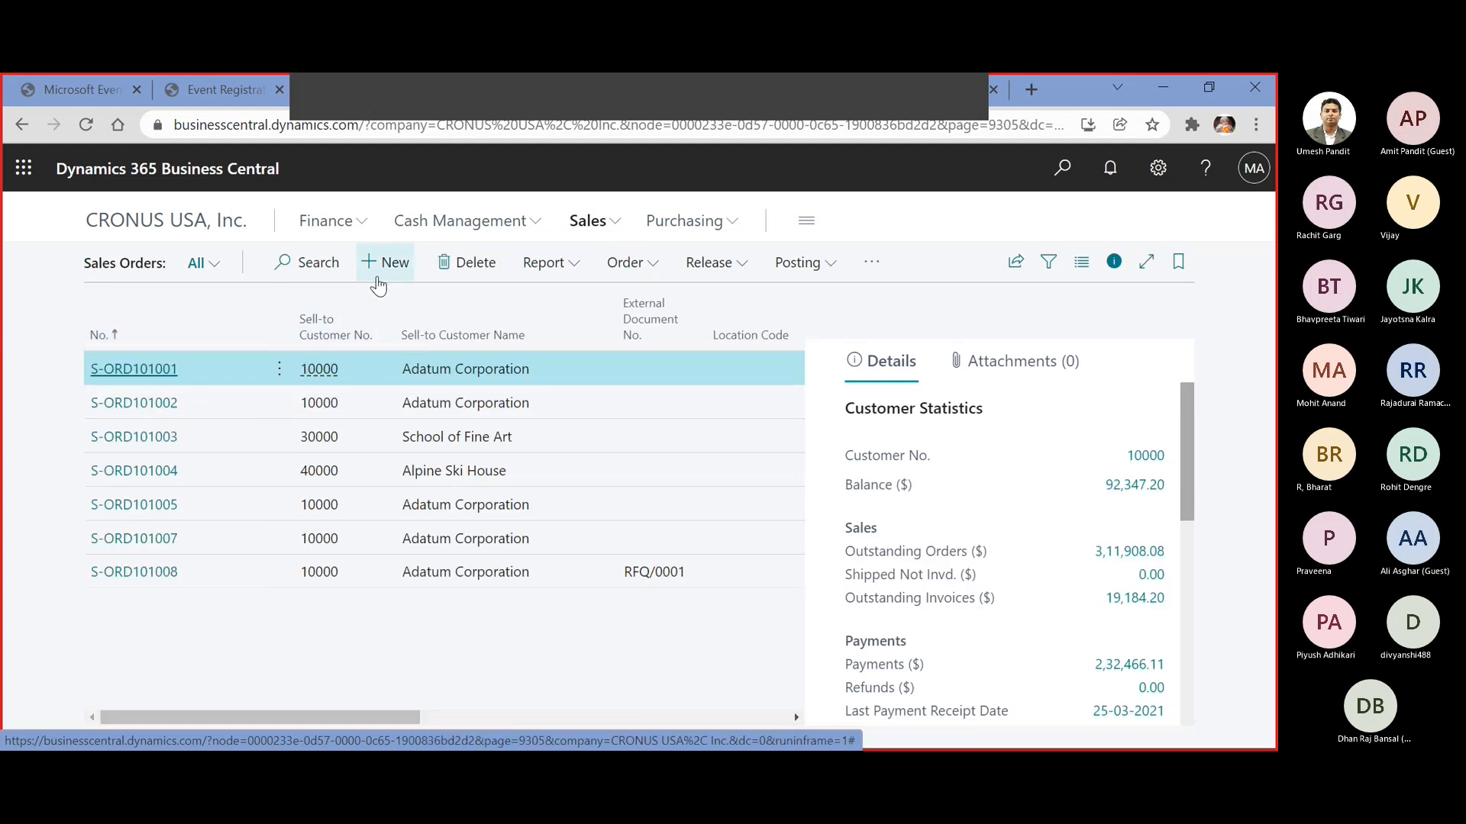
{"action": "left_click", "coordinate": [378, 286]}
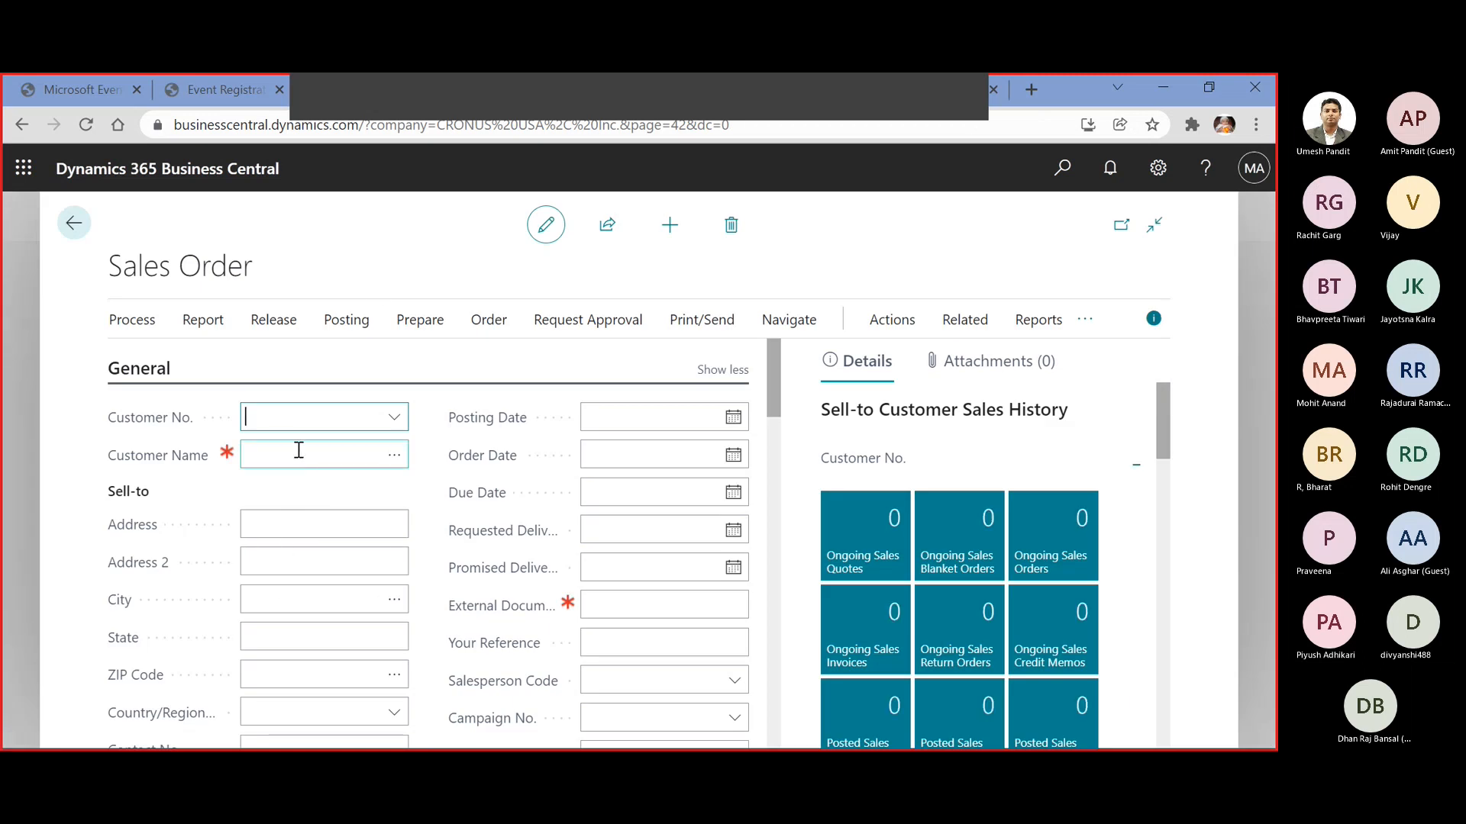
{"action": "left_click", "coordinate": [393, 416]}
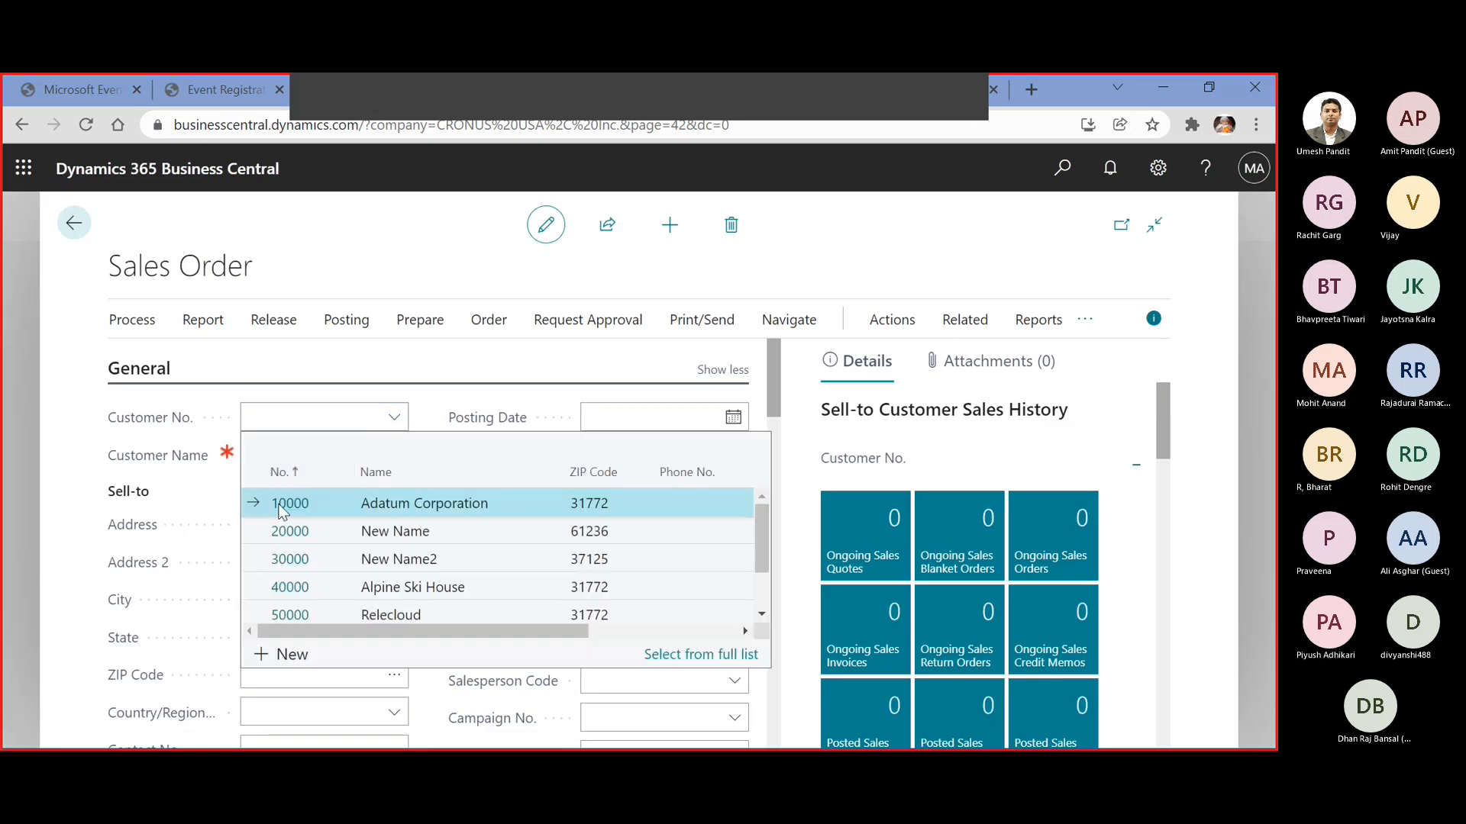
{"action": "left_click", "coordinate": [290, 502]}
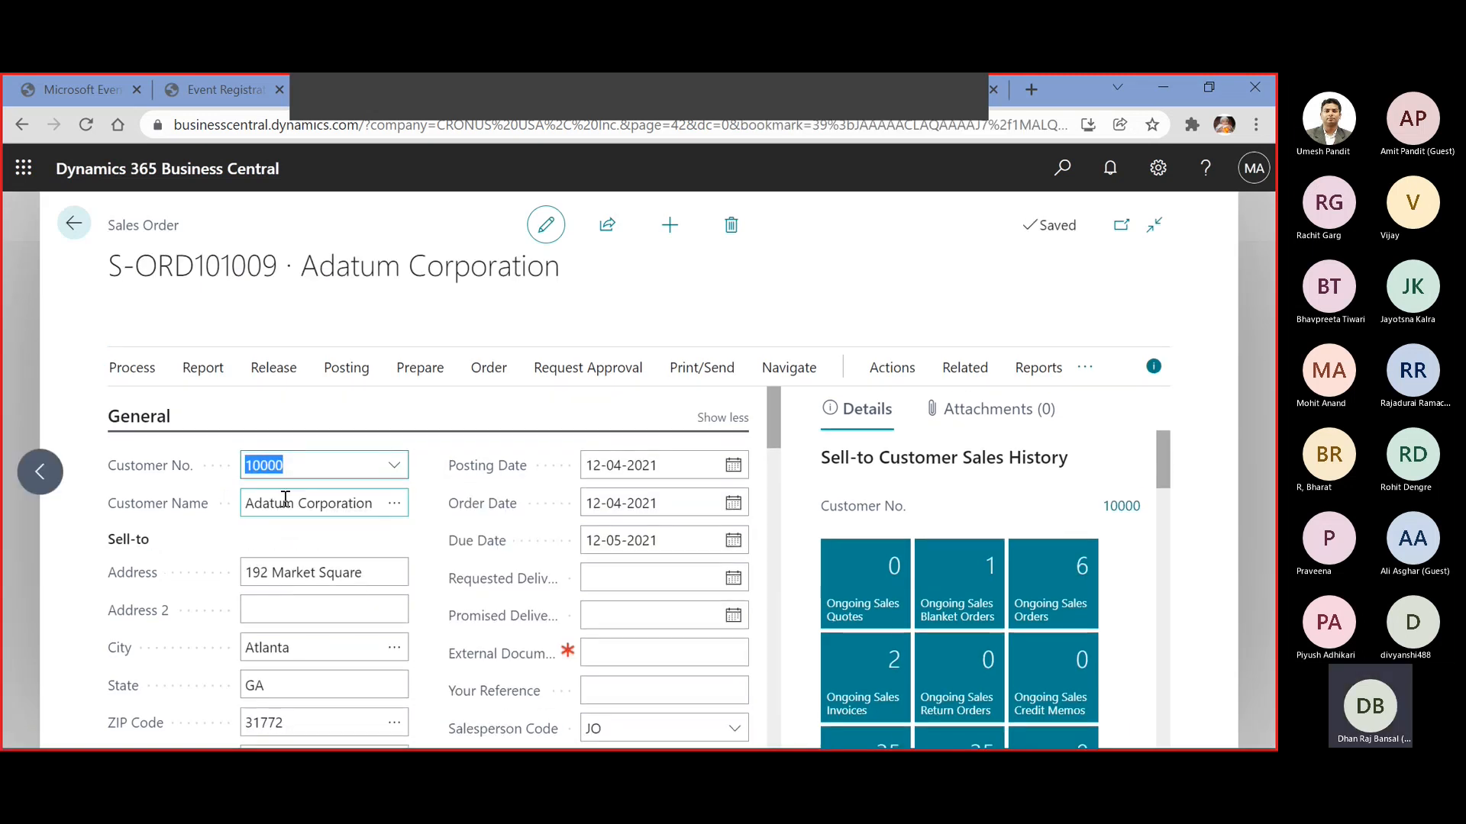
Add item 1002 Chair to the first line of the sales order
{"action": "scroll", "coordinate": [294, 557], "scroll_direction": "down", "scroll_amount": 8}
{"action": "left_click", "coordinate": [355, 603]}
{"action": "left_click", "coordinate": [380, 598]}
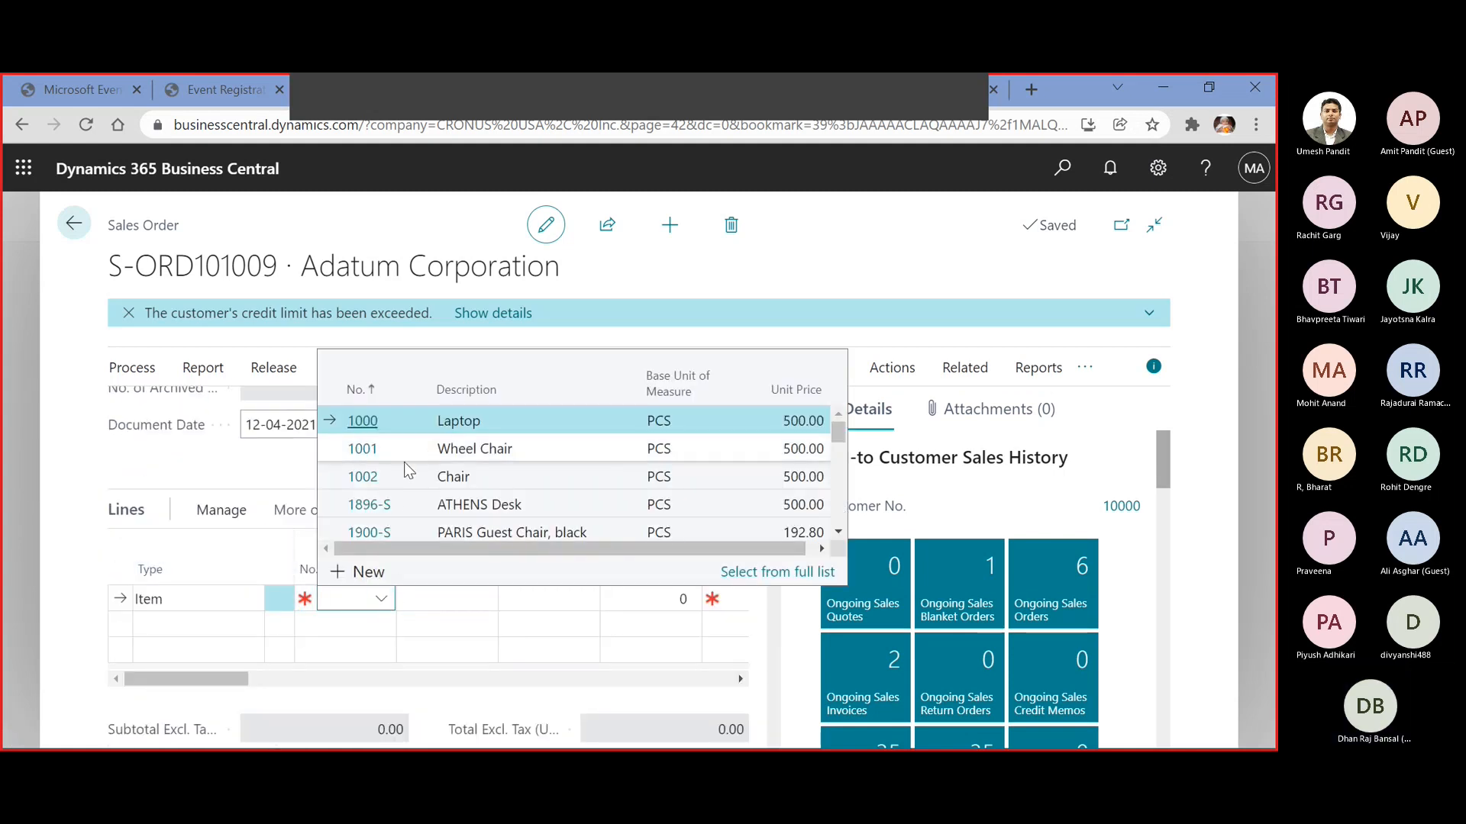
{"action": "left_click", "coordinate": [409, 477]}
{"action": "key", "text": "Tab"}
{"action": "key", "text": "Tab"}
{"action": "key", "text": "Tab"}
{"action": "key", "text": "Tab"}
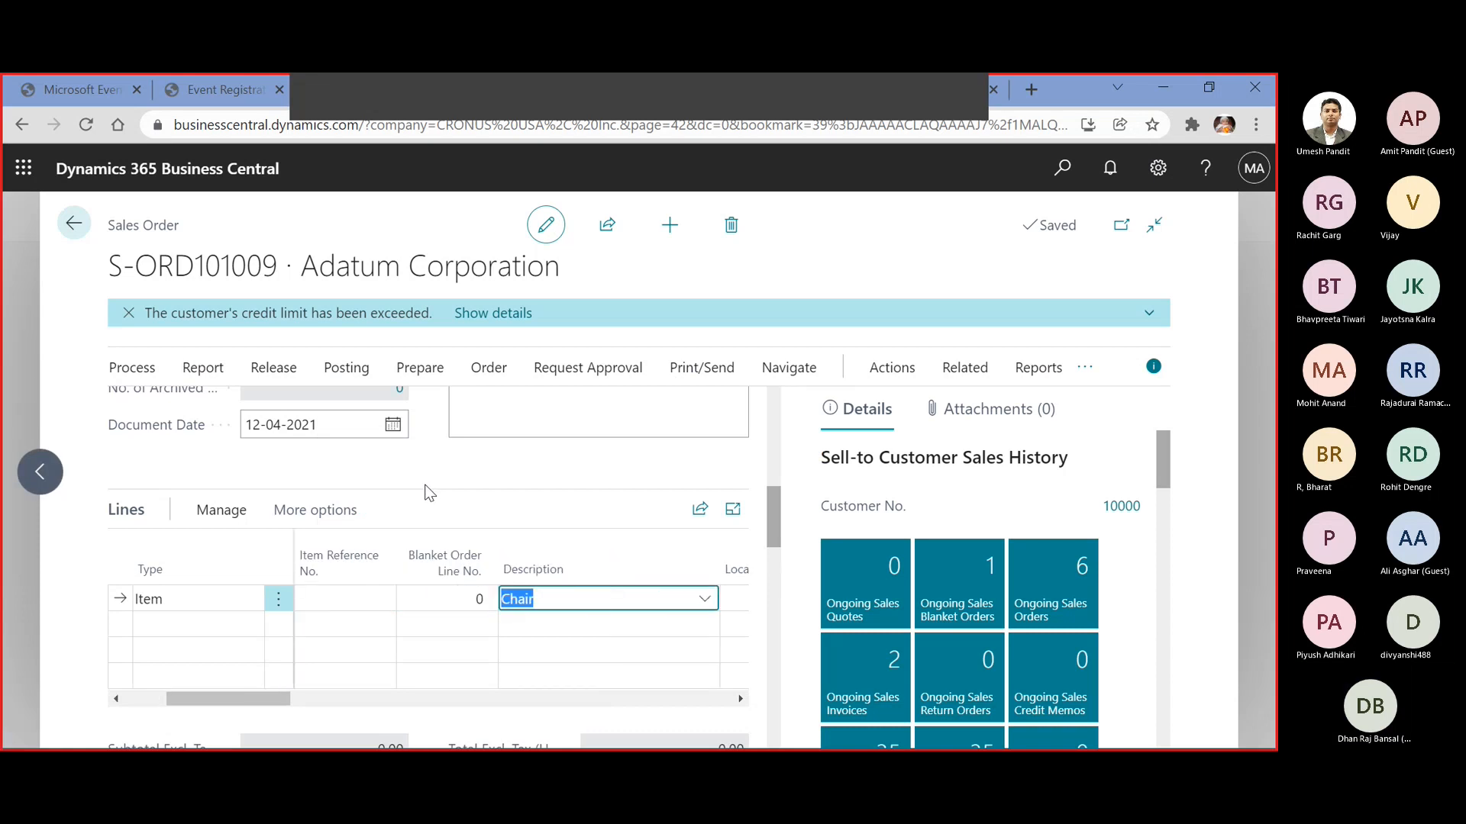
{"action": "key", "text": "Tab"}
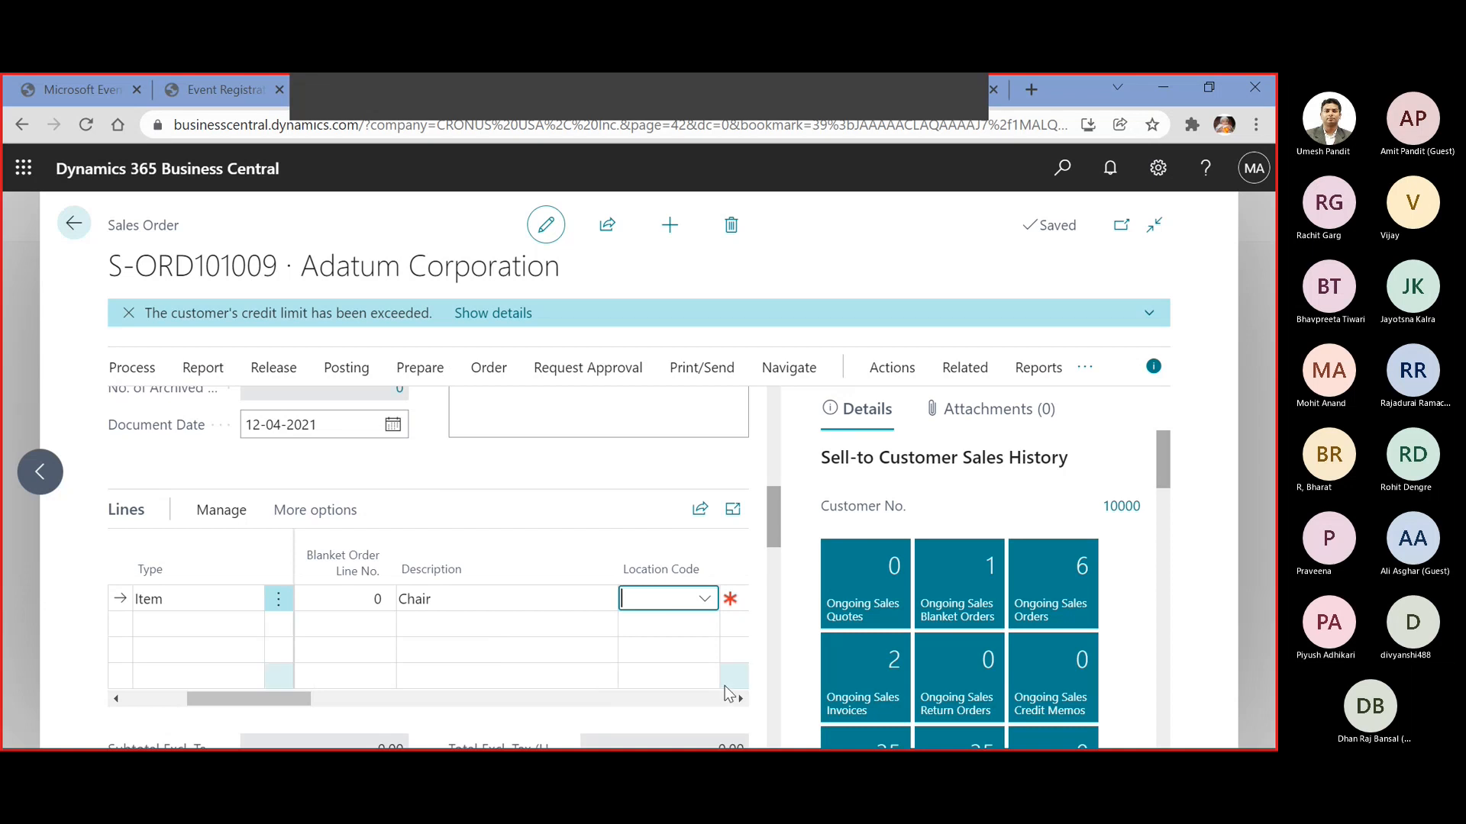
Set the Chair line's location code to EAST and its quantity to 2
{"action": "left_click", "coordinate": [703, 599]}
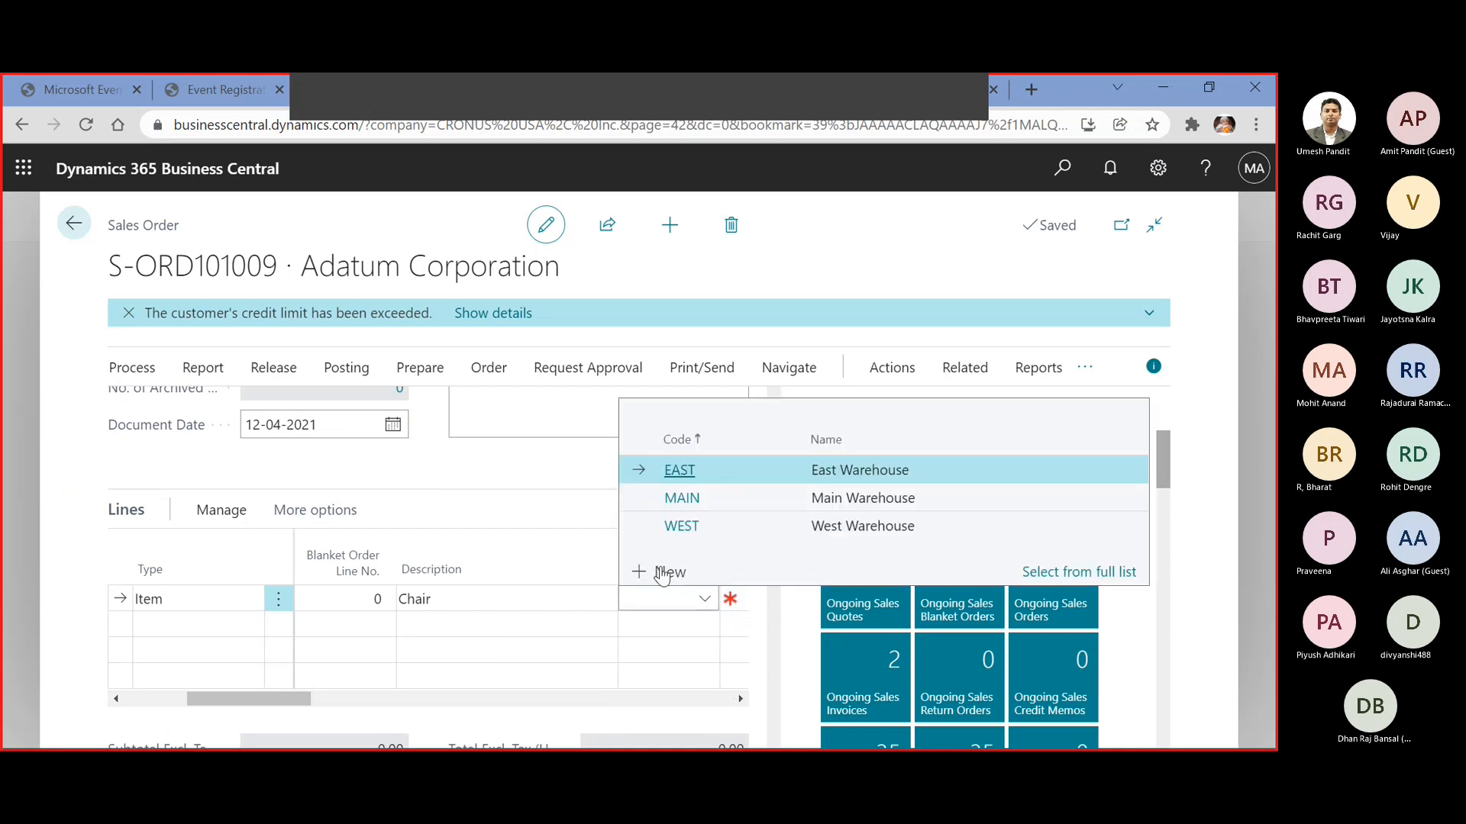
{"action": "left_click", "coordinate": [701, 465]}
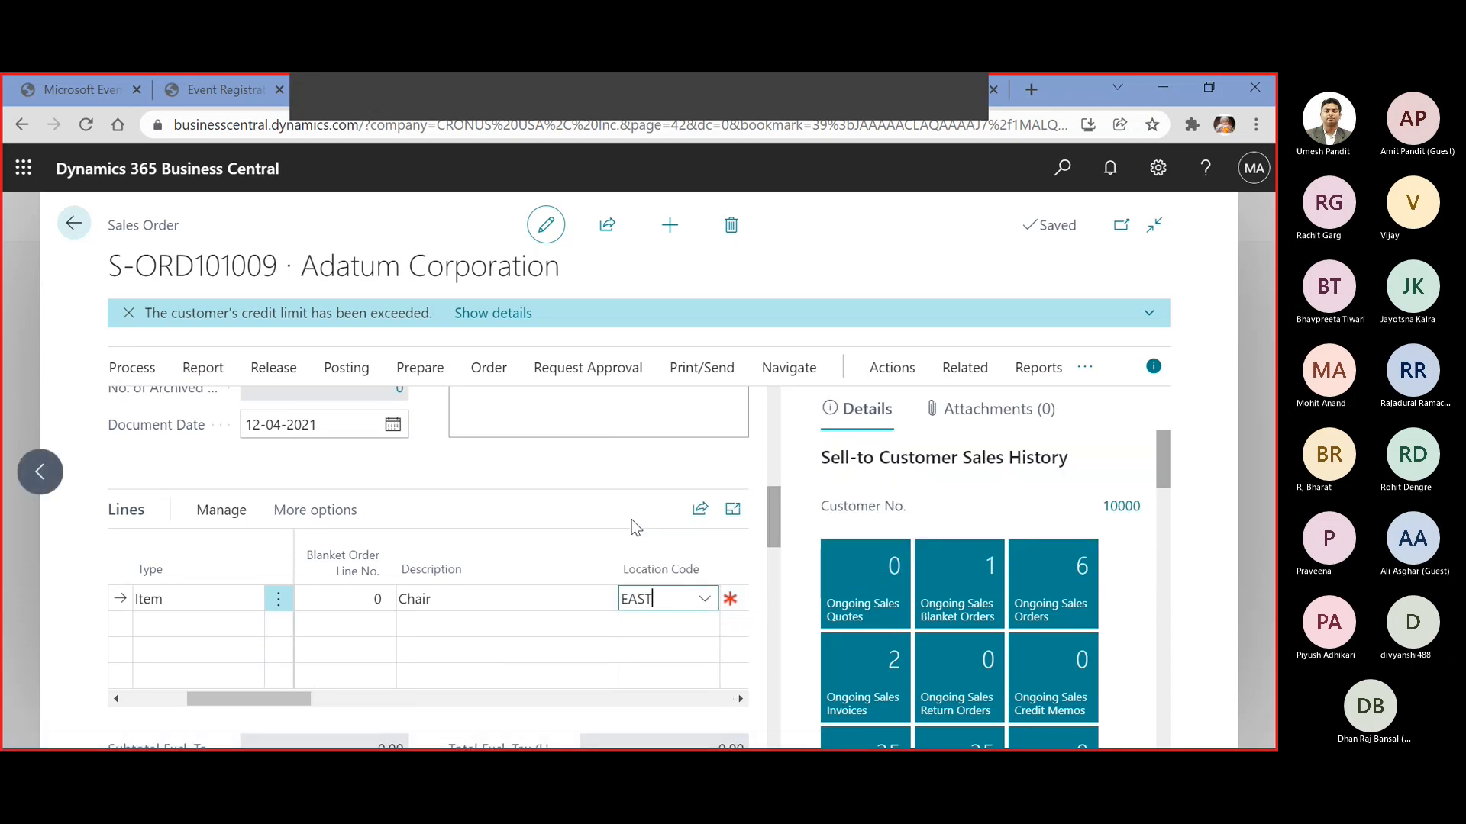
{"action": "key", "text": "Tab"}
{"action": "type", "text": "2"}
{"action": "key", "text": "Tab"}
{"action": "key", "text": "Tab"}
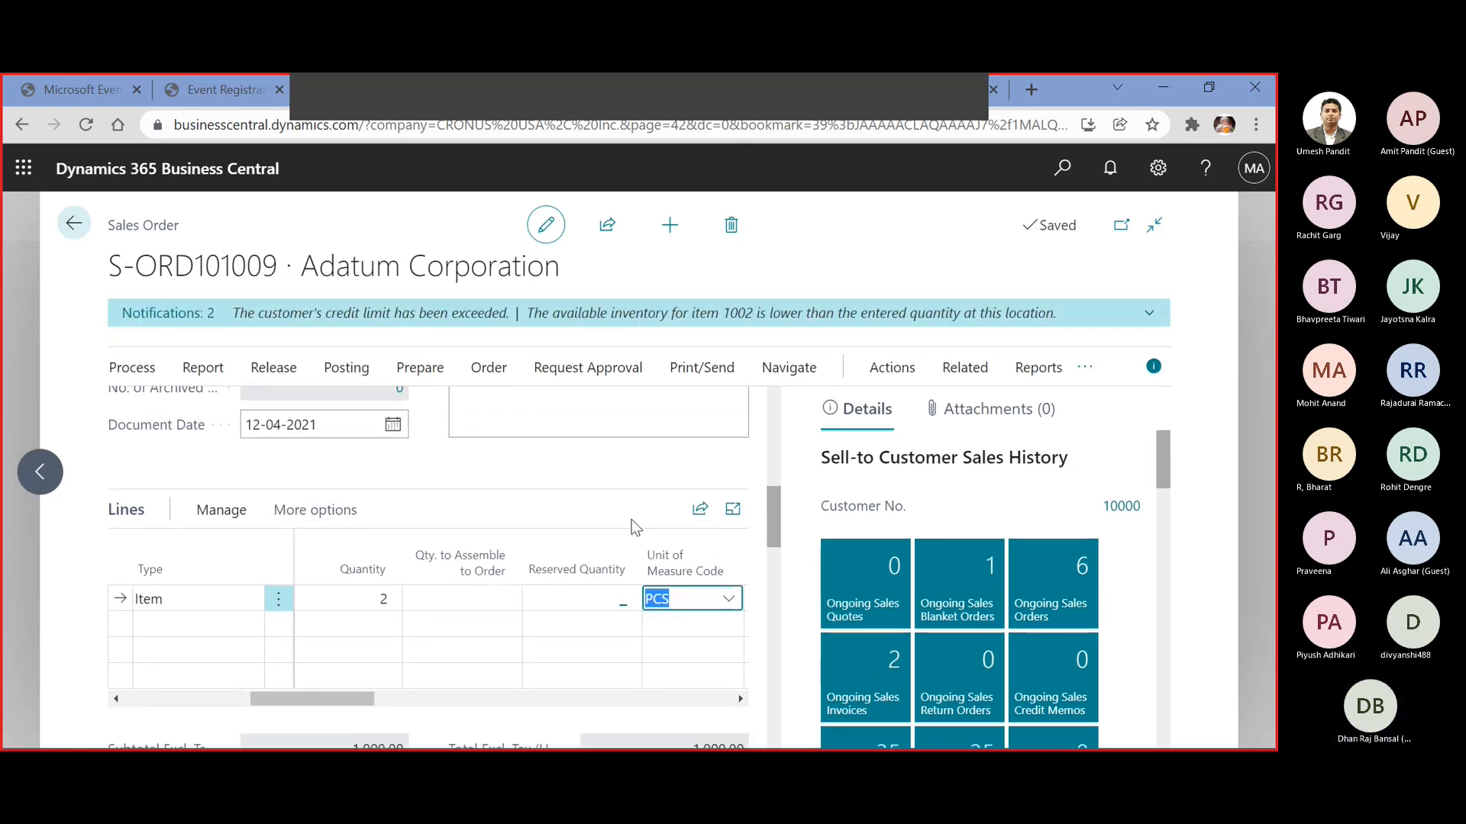
{"action": "key", "text": "Tab"}
{"action": "key", "text": "Tab"}
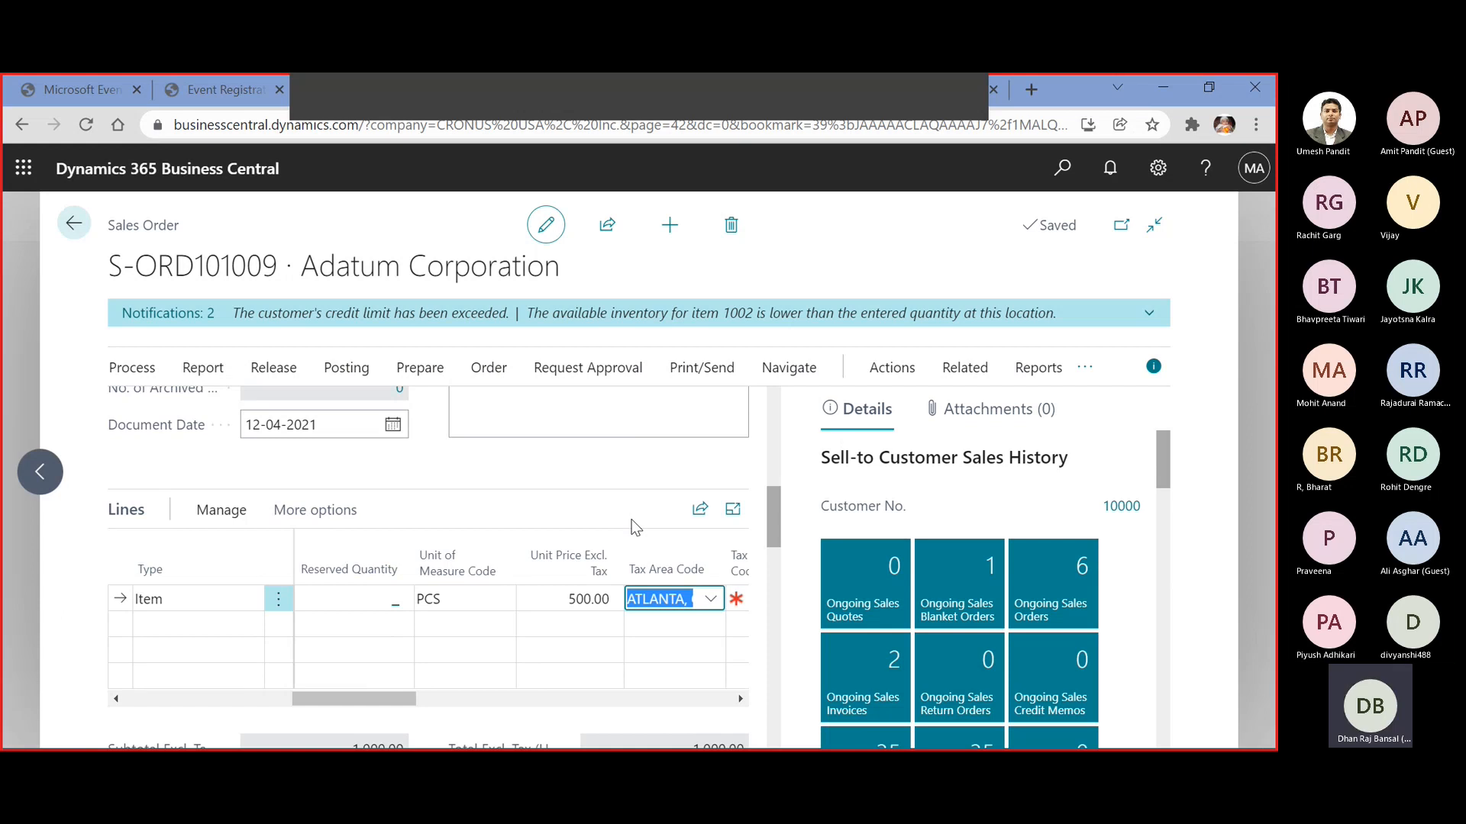
Review the order's totals and payment details, and try to post it with the Ship and Invoice option
{"action": "scroll", "coordinate": [632, 526], "scroll_direction": "down", "scroll_amount": 3}
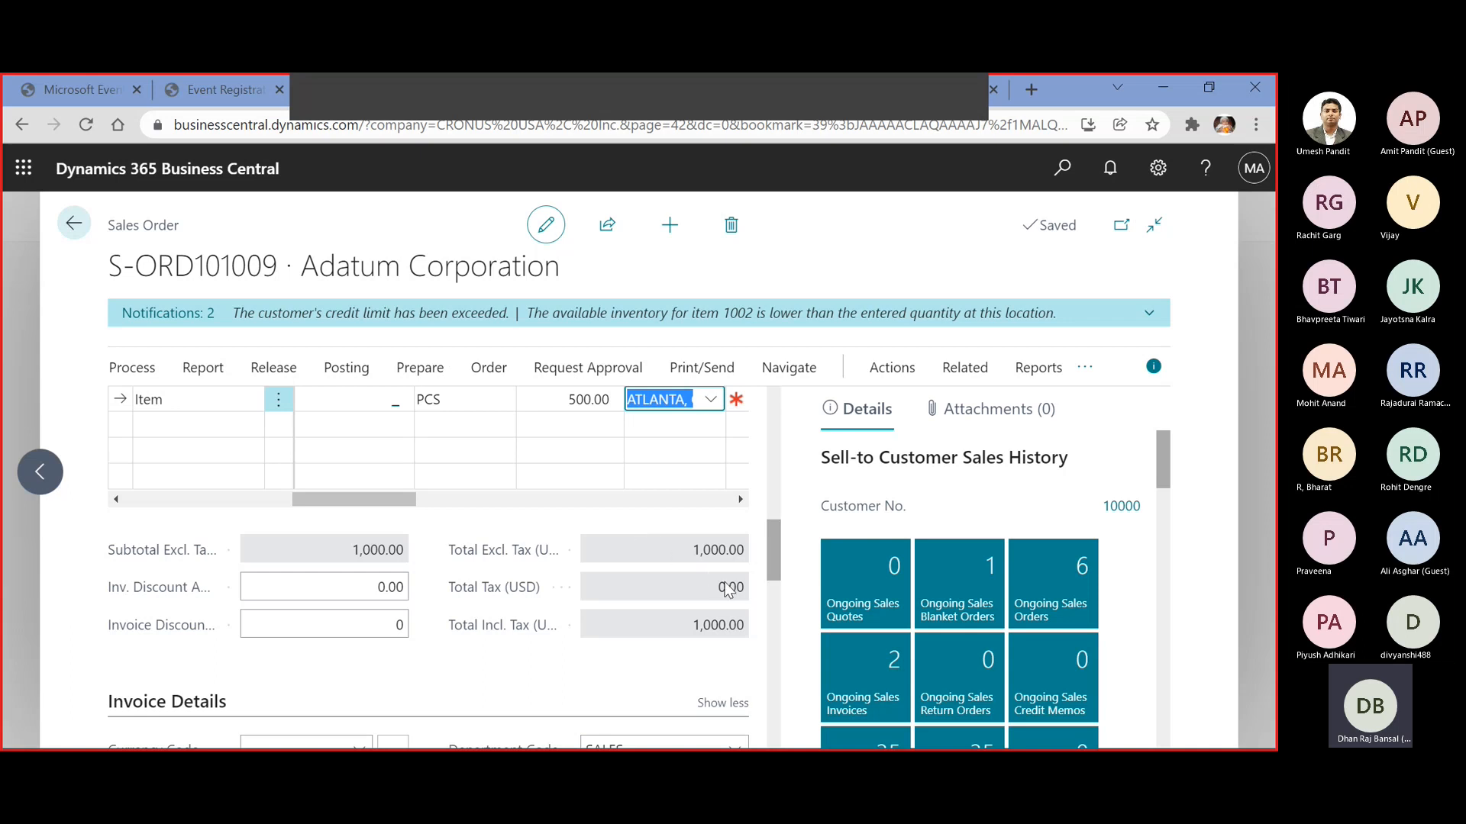
{"action": "scroll", "coordinate": [729, 590], "scroll_direction": "down", "scroll_amount": 3}
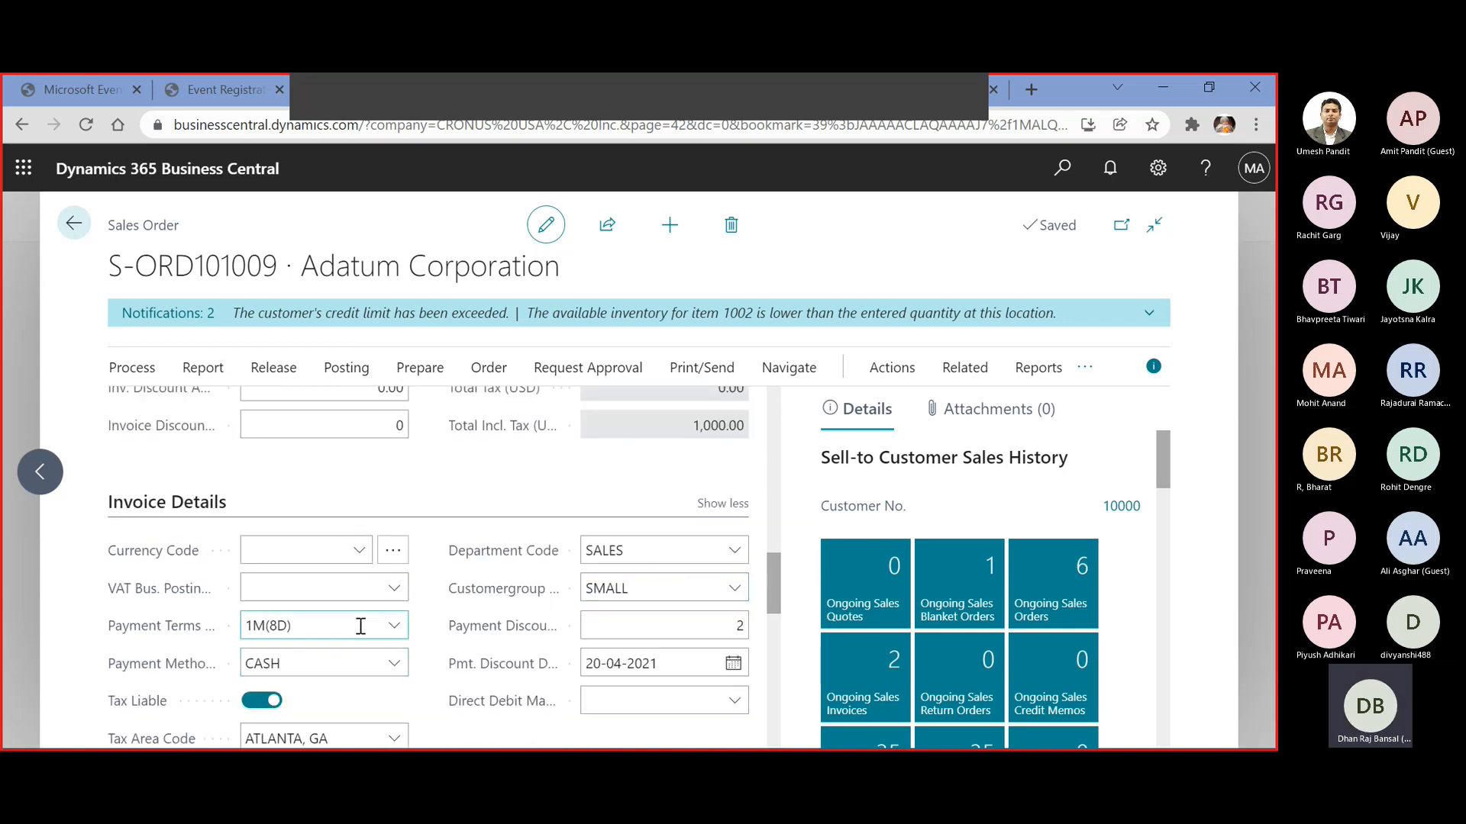
{"action": "scroll", "coordinate": [366, 614], "scroll_direction": "up", "scroll_amount": 6}
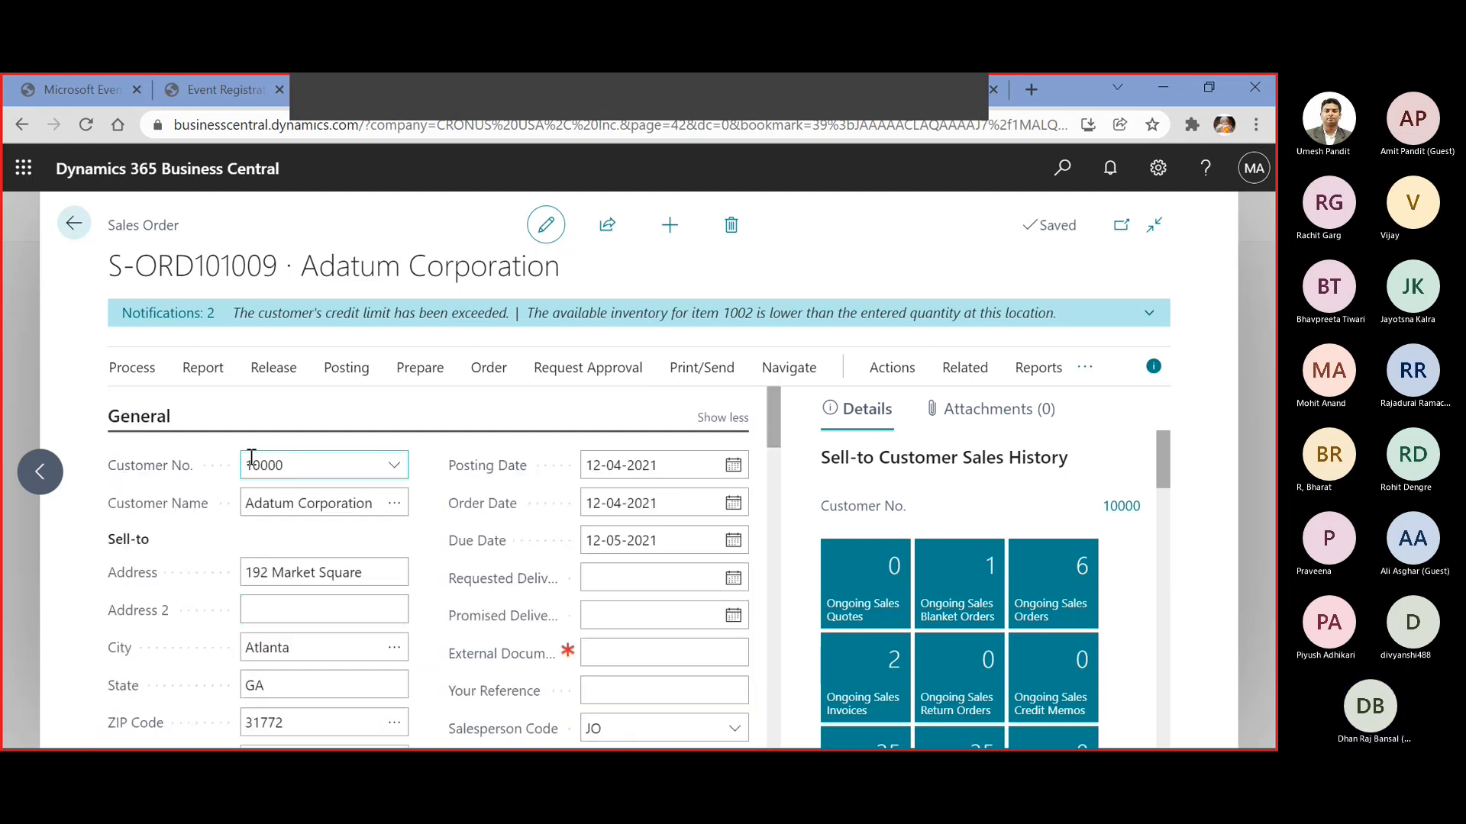
{"action": "left_click", "coordinate": [346, 368]}
{"action": "left_click", "coordinate": [157, 414]}
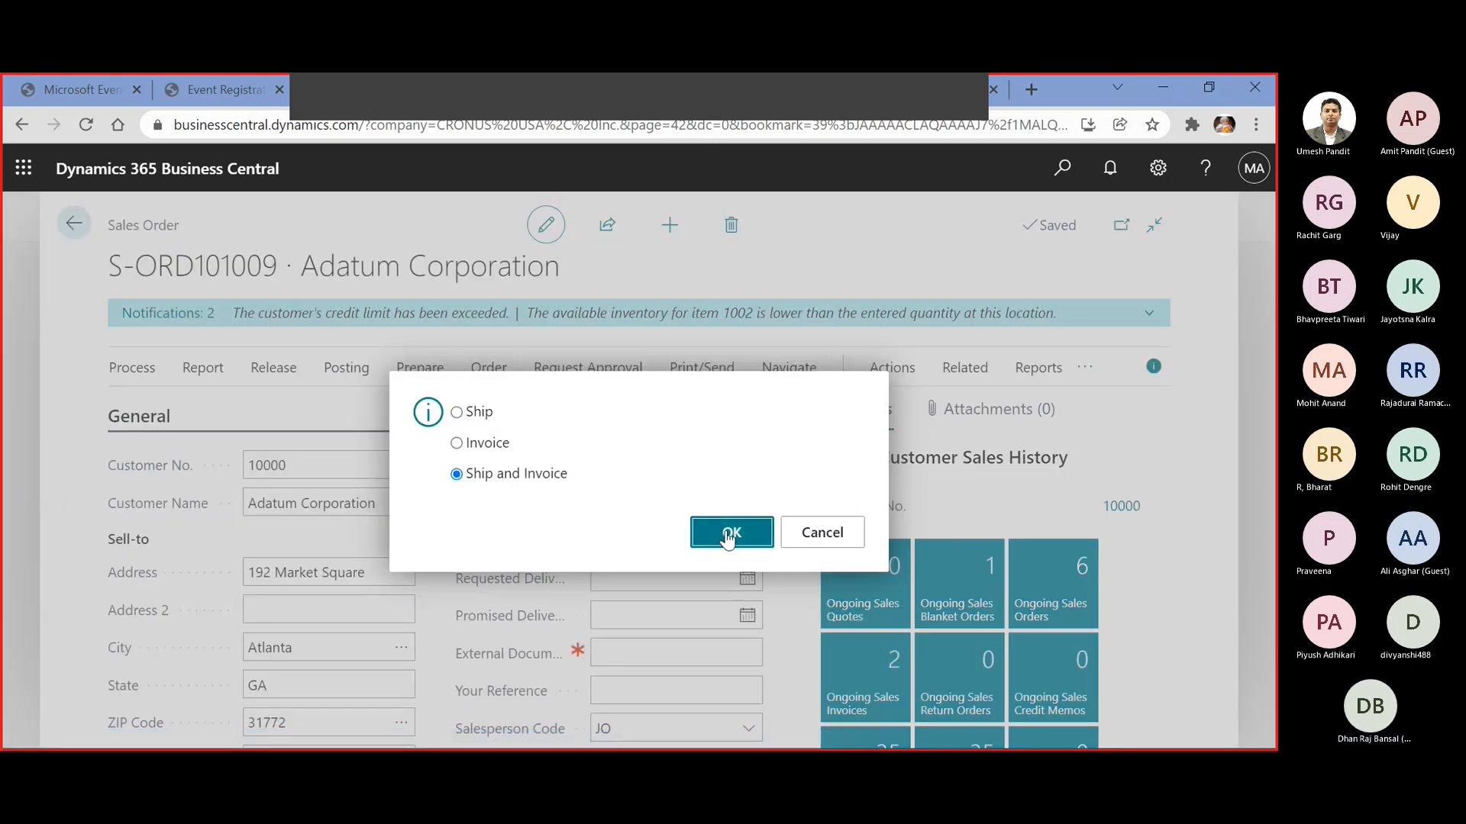
{"action": "left_click", "coordinate": [724, 536]}
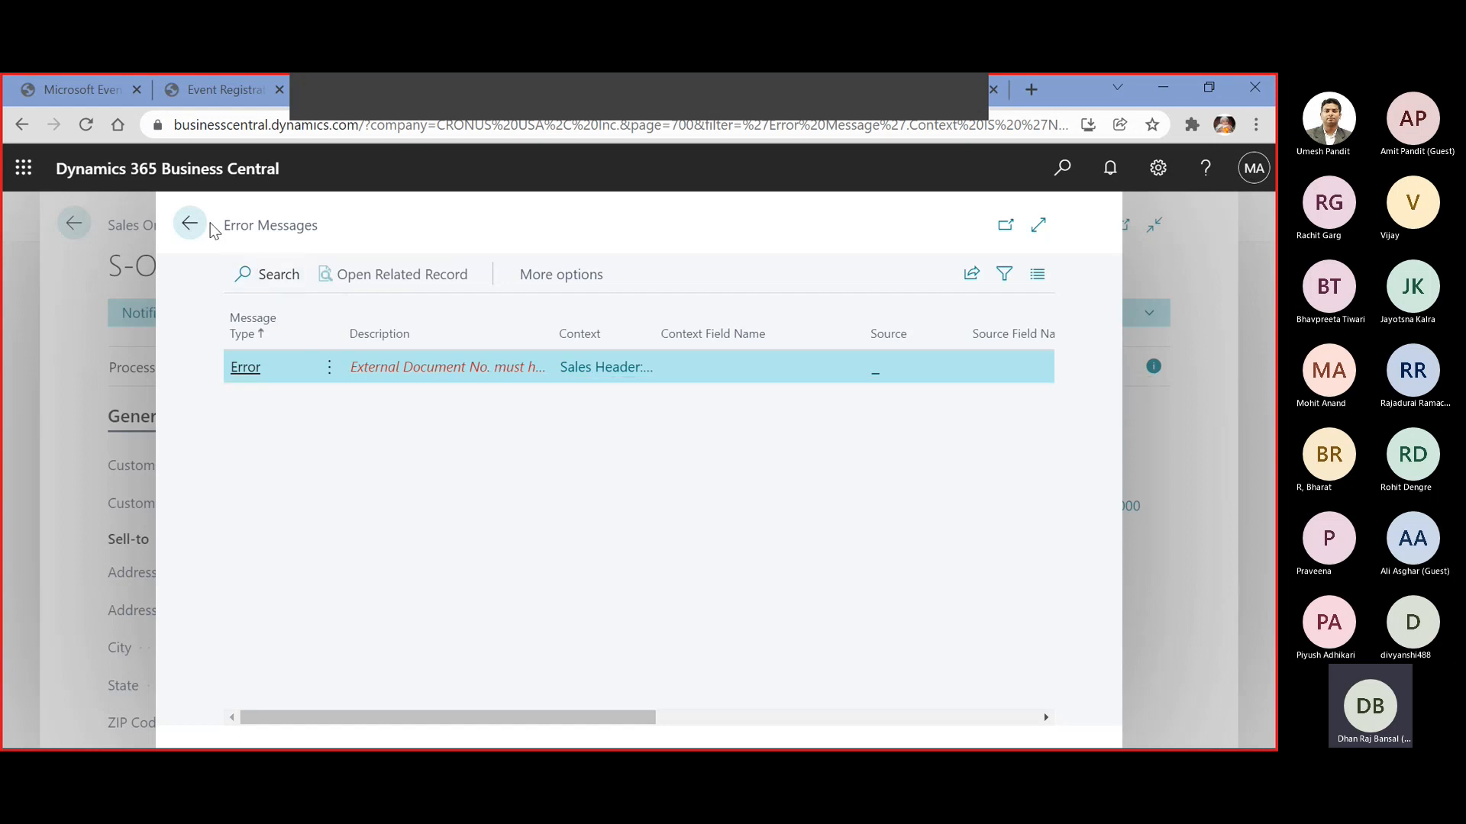
{"action": "left_click", "coordinate": [203, 243]}
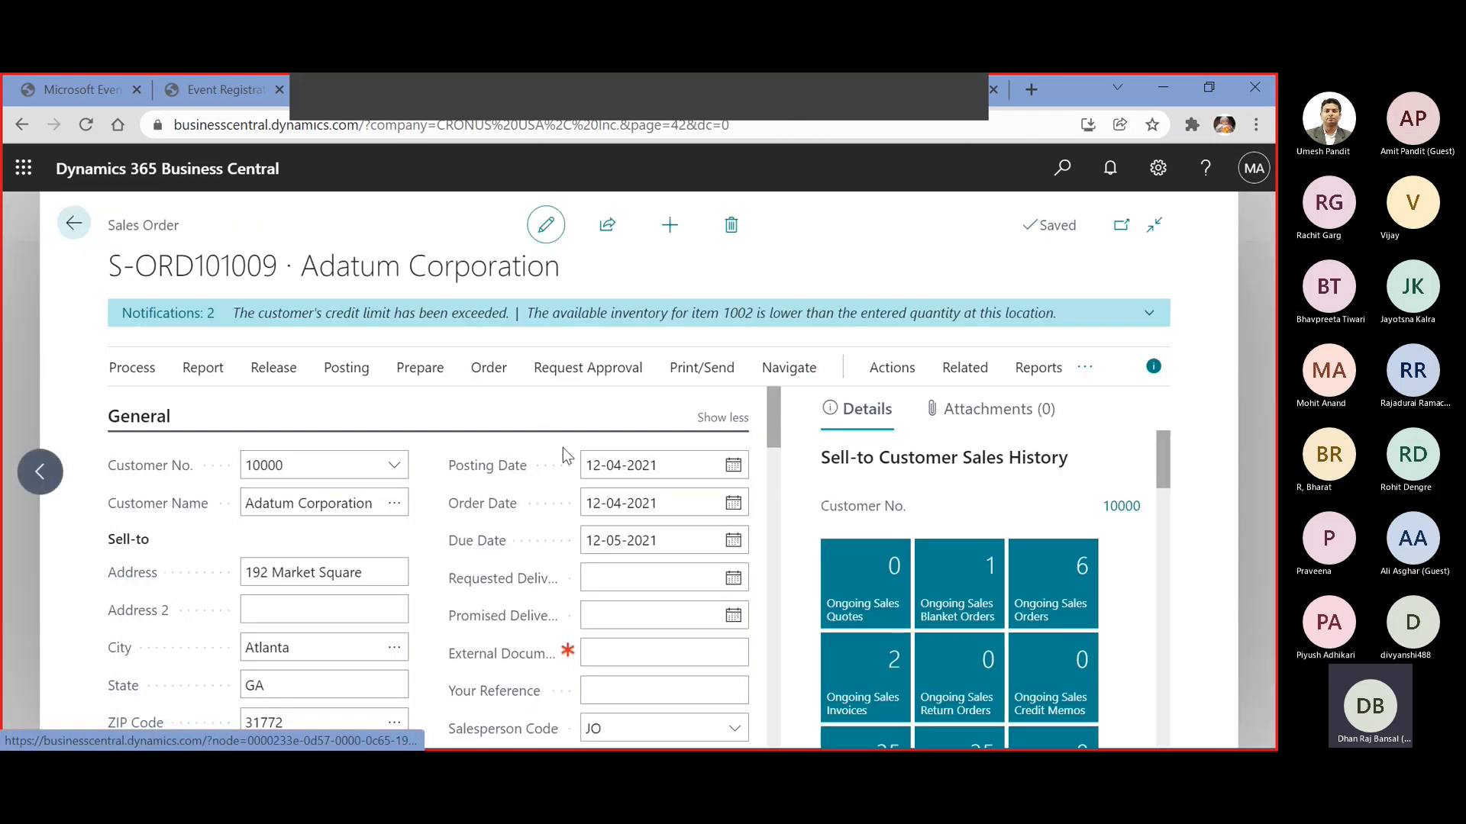
Set the sales order's External Document No. to PURCH0001
{"action": "left_click", "coordinate": [622, 649]}
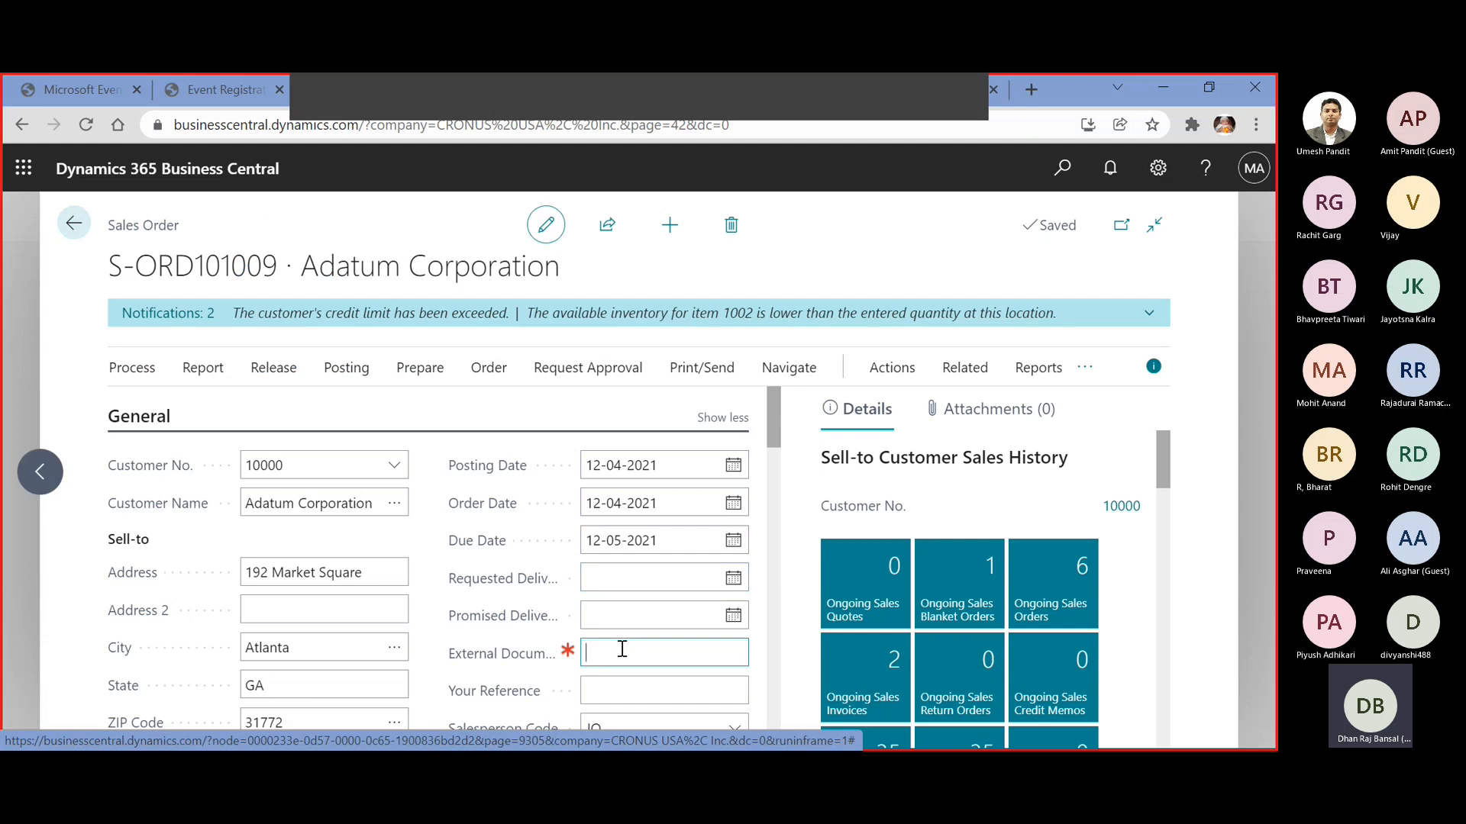
{"action": "mouse_move", "coordinate": [564, 649]}
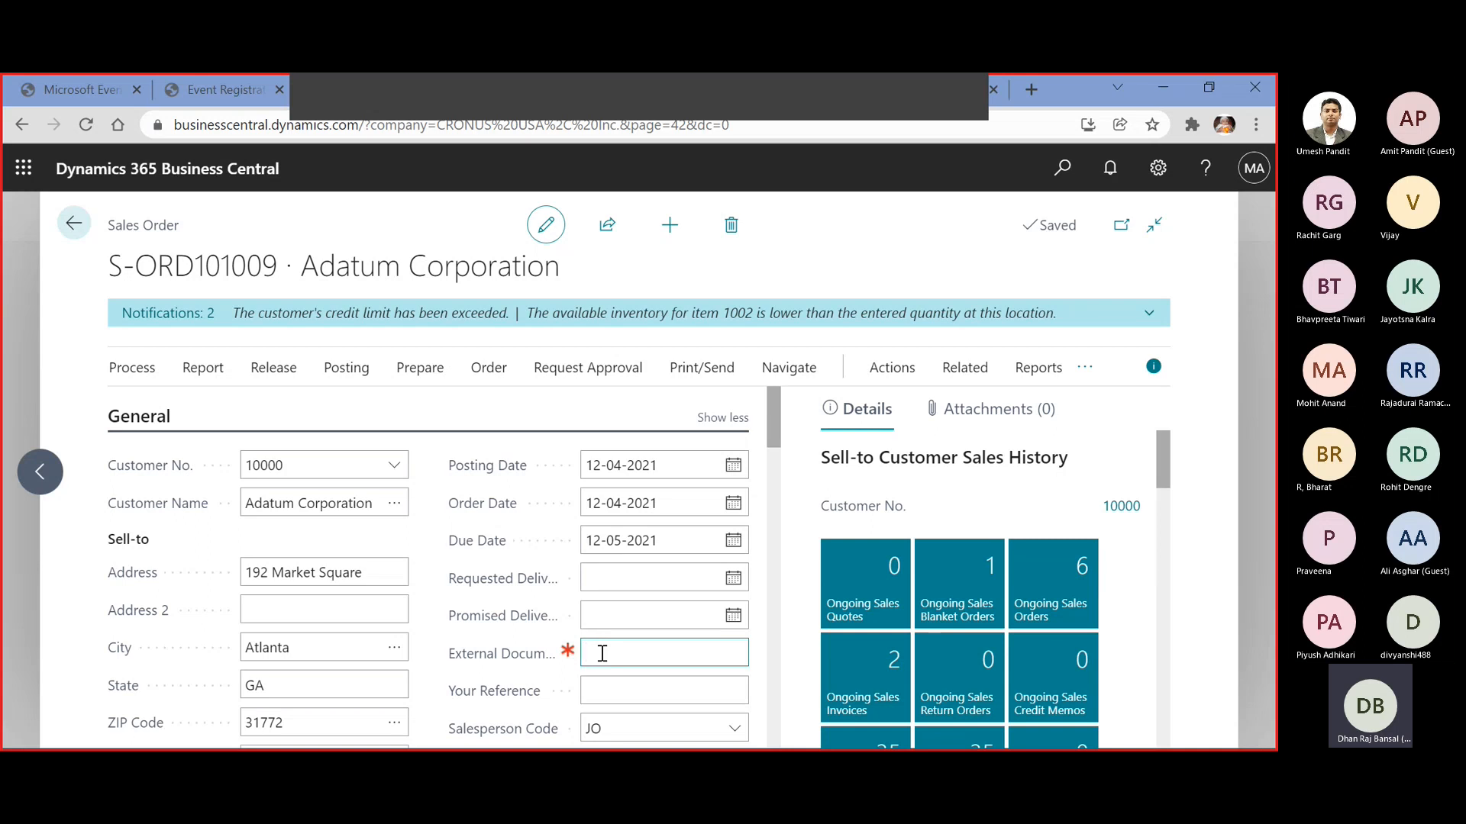
{"action": "type", "text": "URCH0001"}
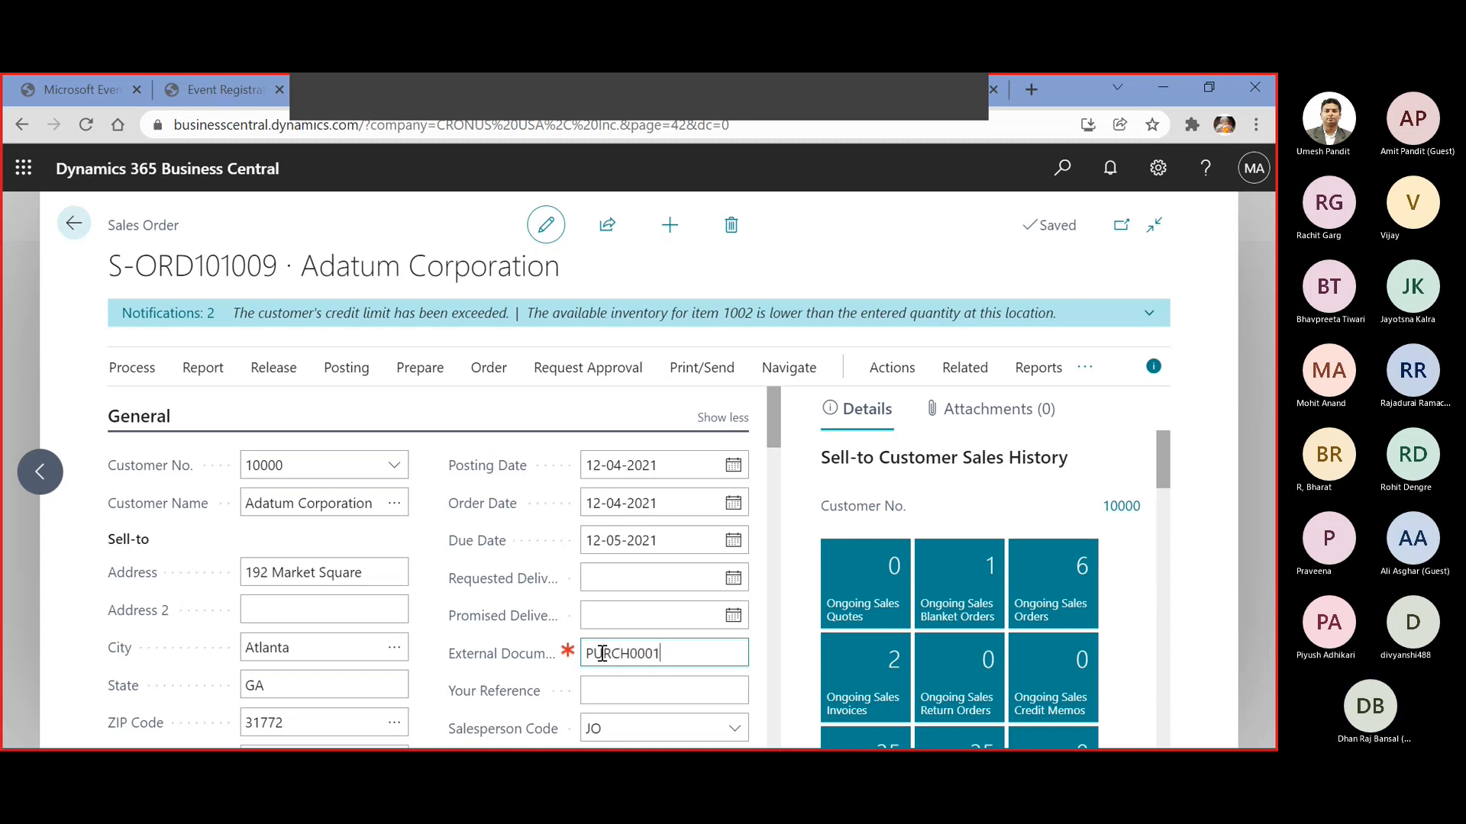
{"action": "key", "text": "Tab"}
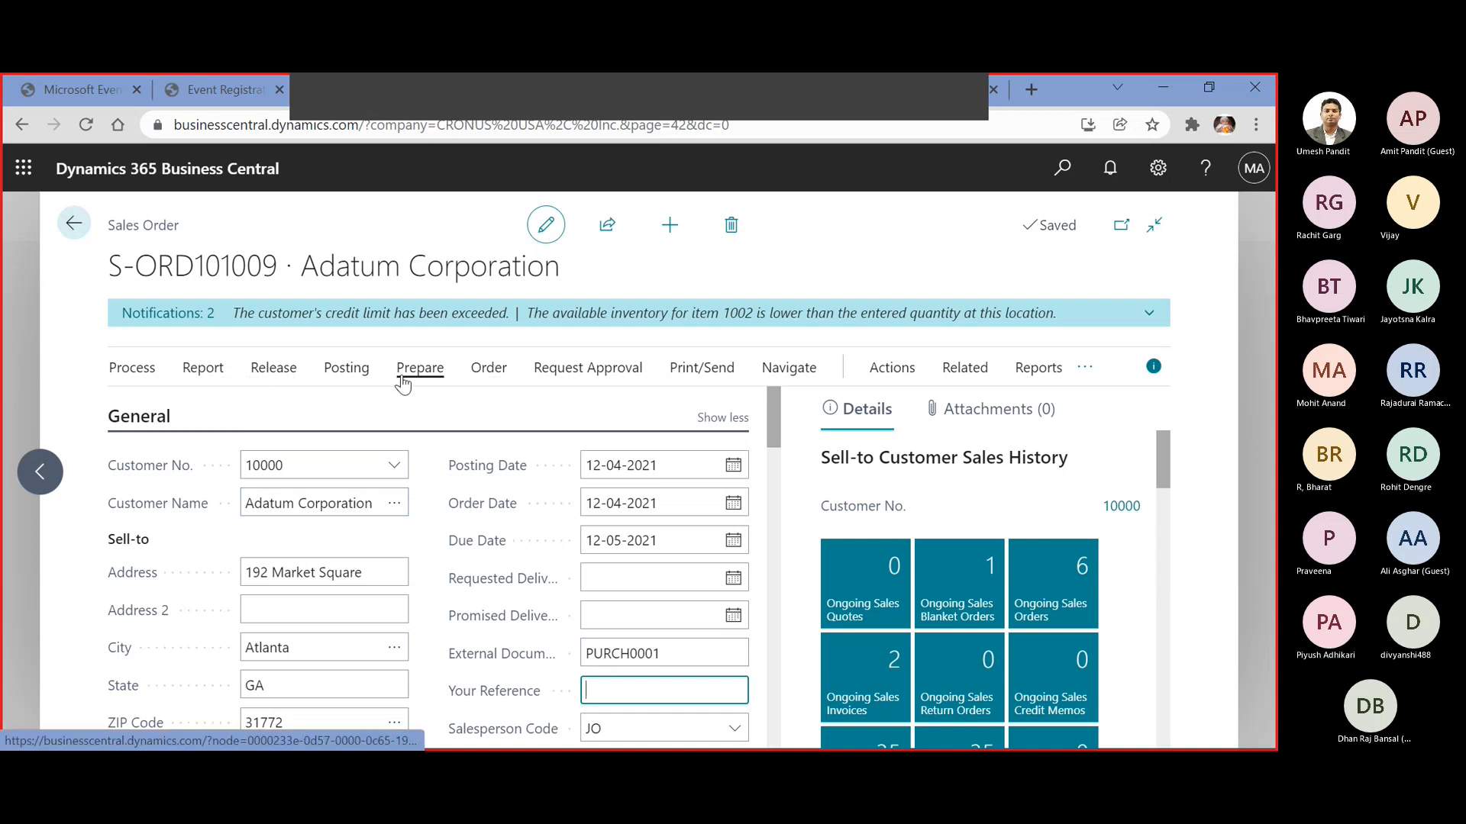
Try again to post the sales order as Ship and Invoice, and close the error messages page
{"action": "left_click", "coordinate": [345, 369]}
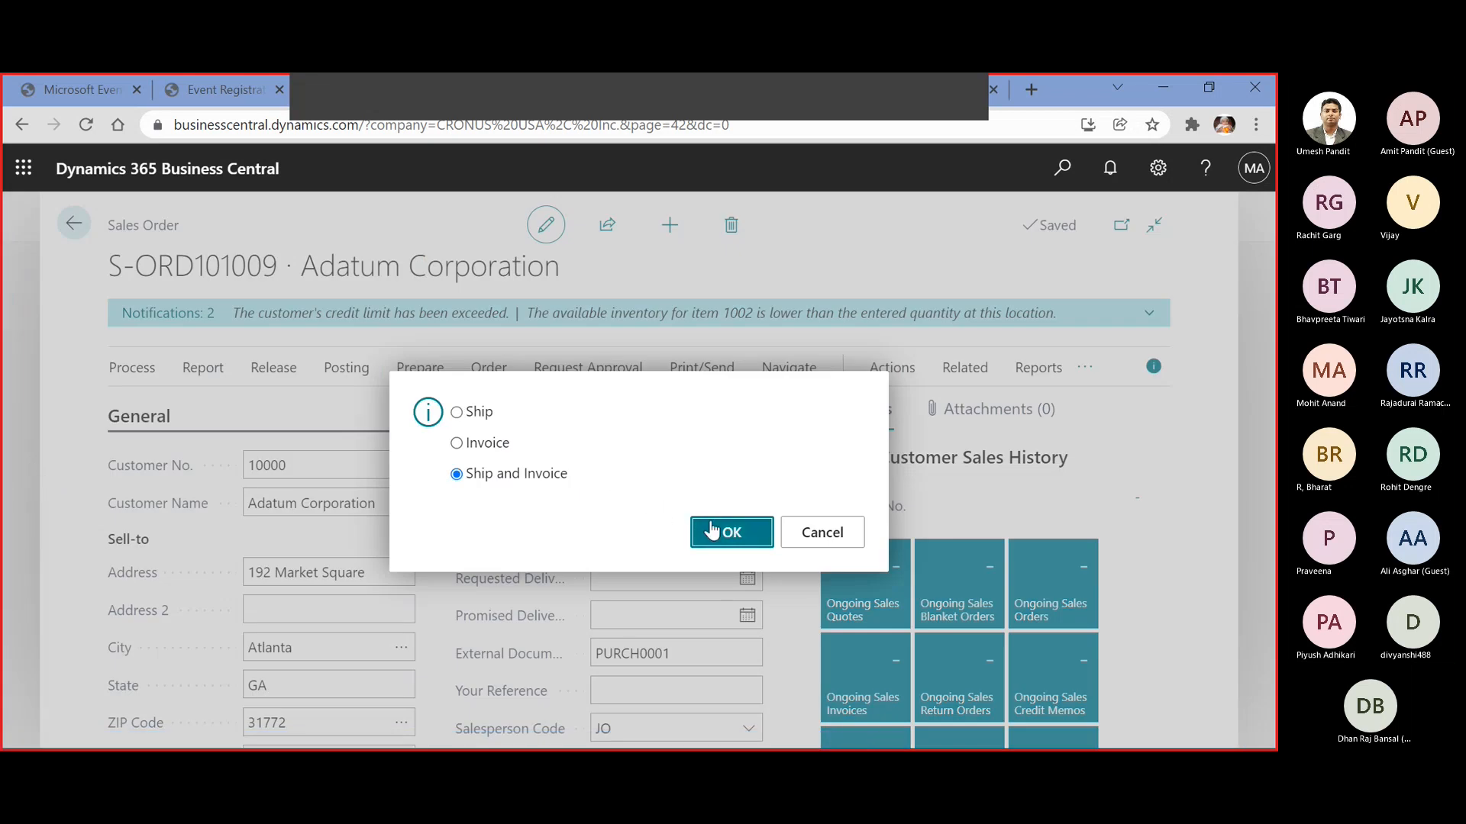
{"action": "left_click", "coordinate": [696, 532]}
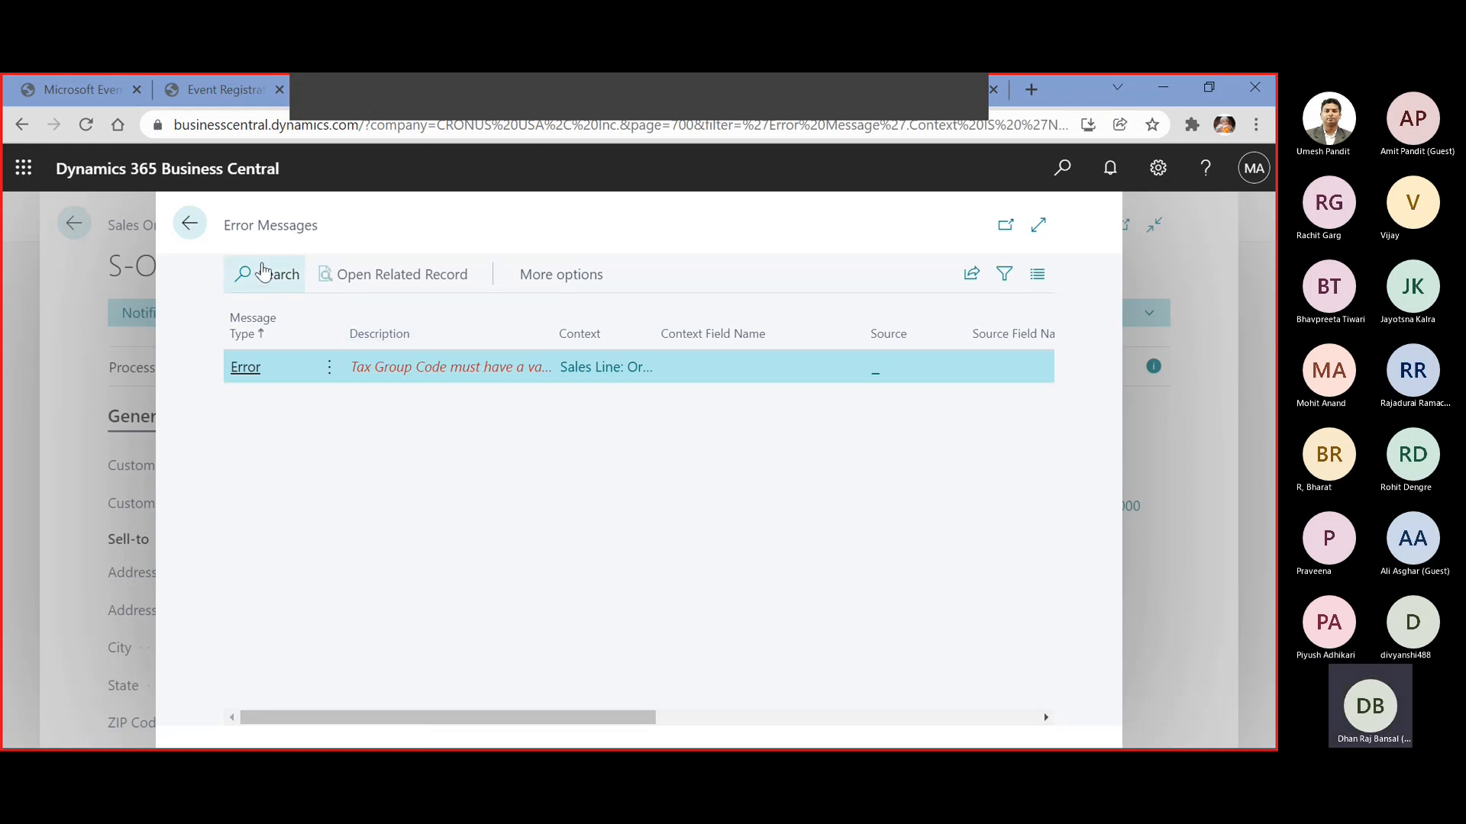
{"action": "left_click", "coordinate": [189, 225]}
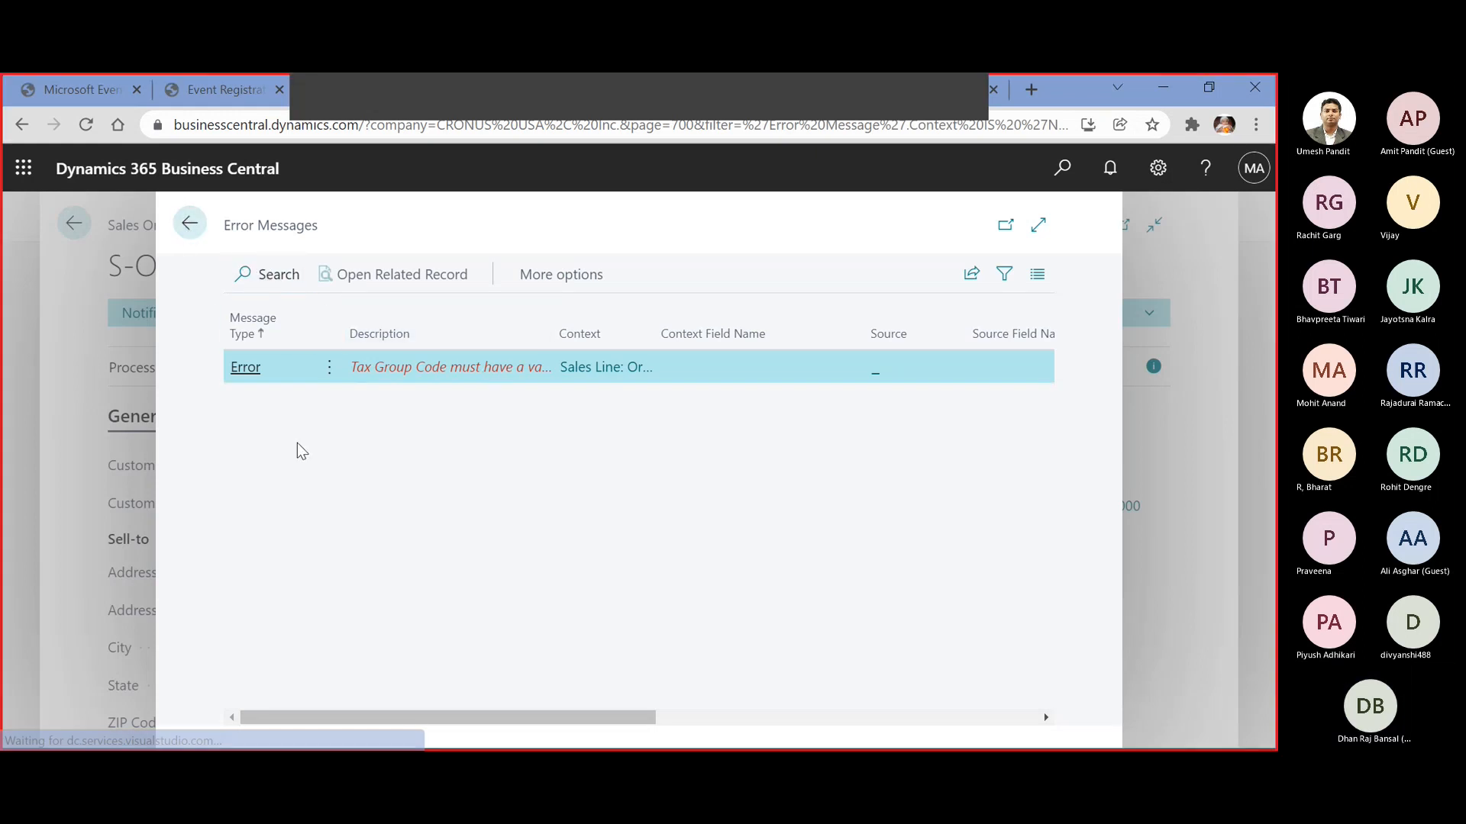
Set the tax group code on the Chair line to FURNITURE
{"action": "scroll", "coordinate": [467, 596], "scroll_direction": "down", "scroll_amount": 10}
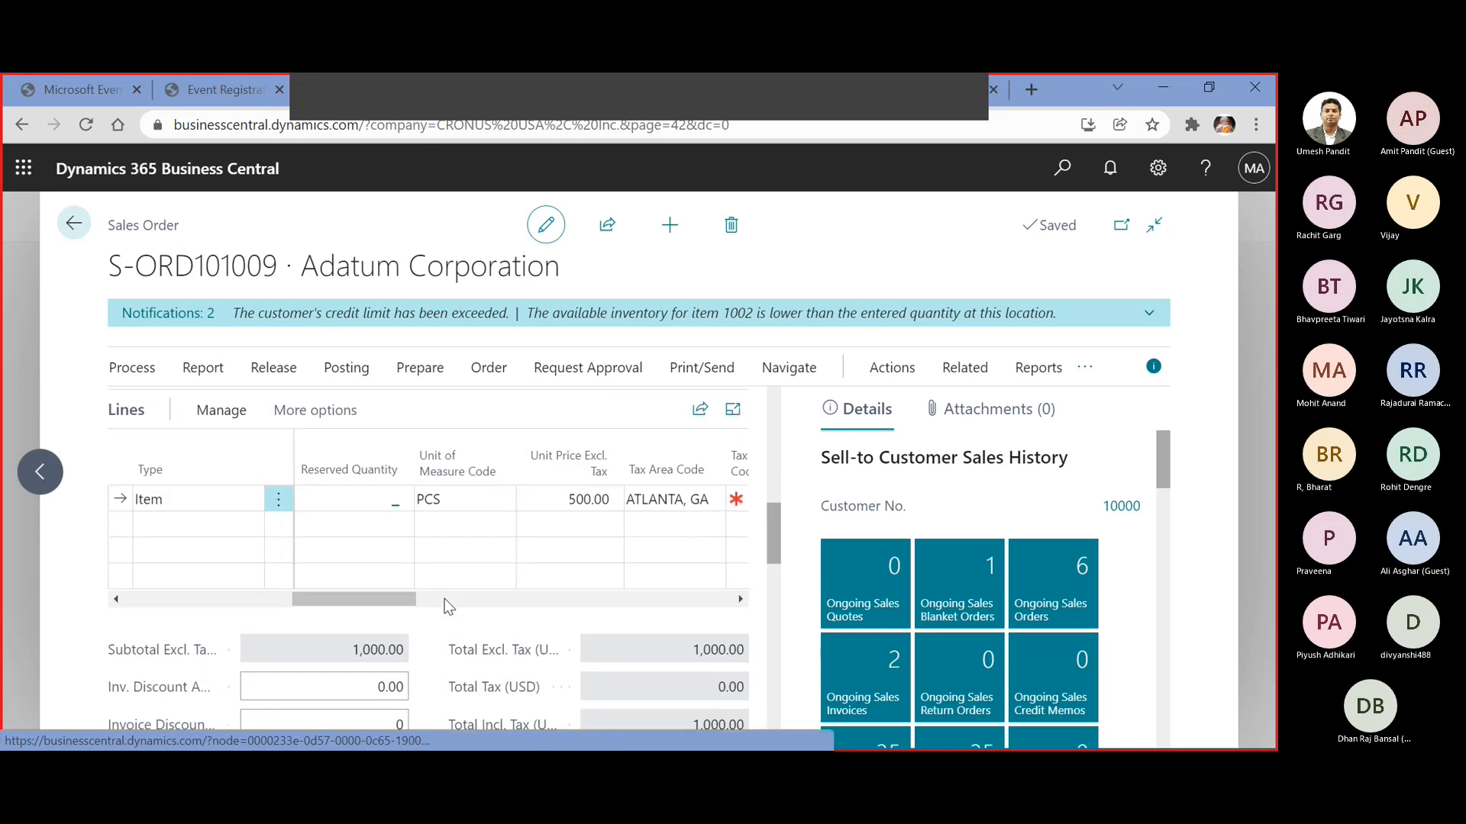
{"action": "left_click_drag", "start_coordinate": [400, 598], "coordinate": [483, 599]}
{"action": "left_click", "coordinate": [458, 498]}
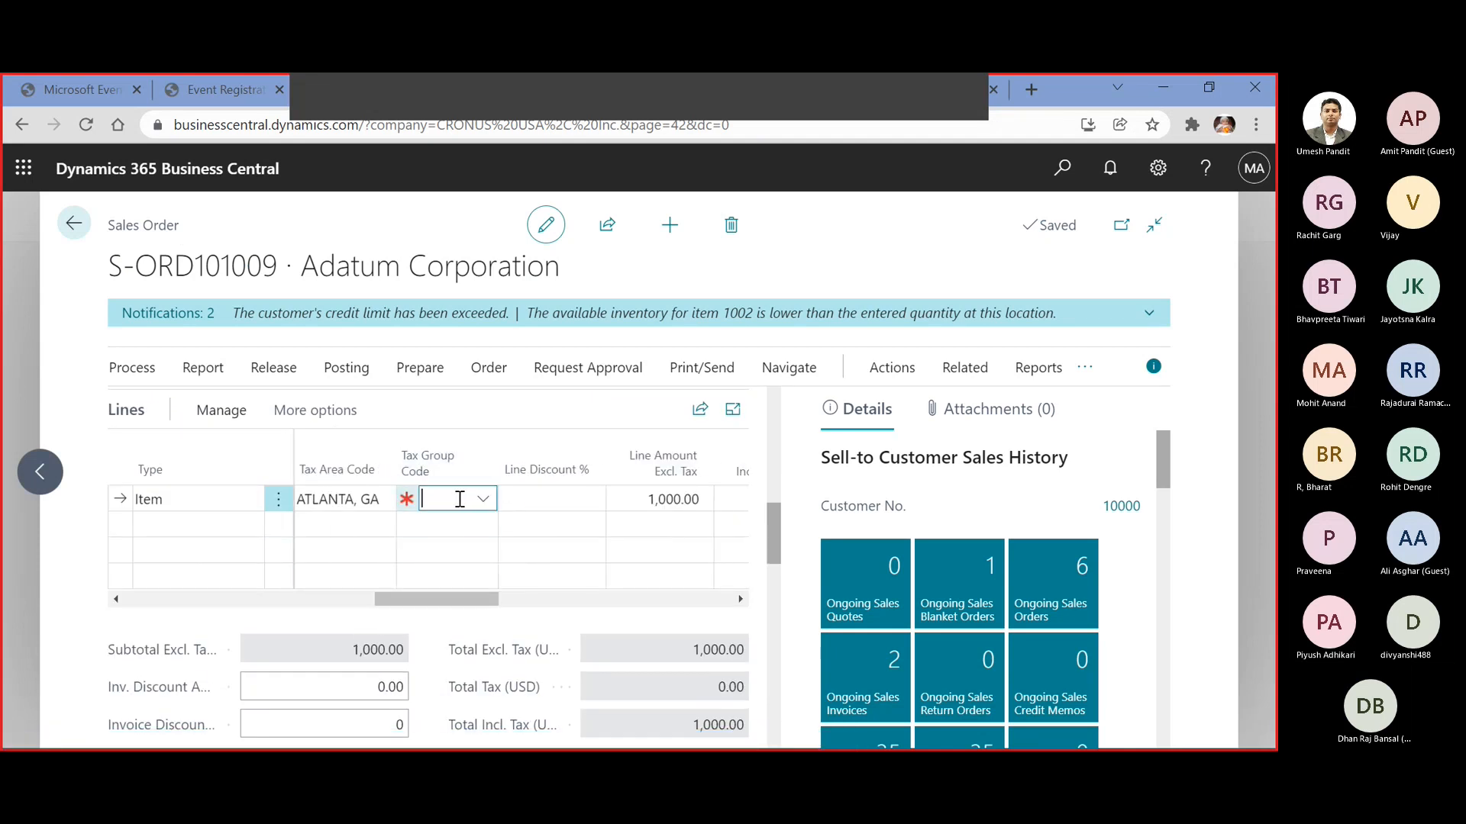
{"action": "left_click", "coordinate": [483, 500]}
{"action": "left_click", "coordinate": [516, 584]}
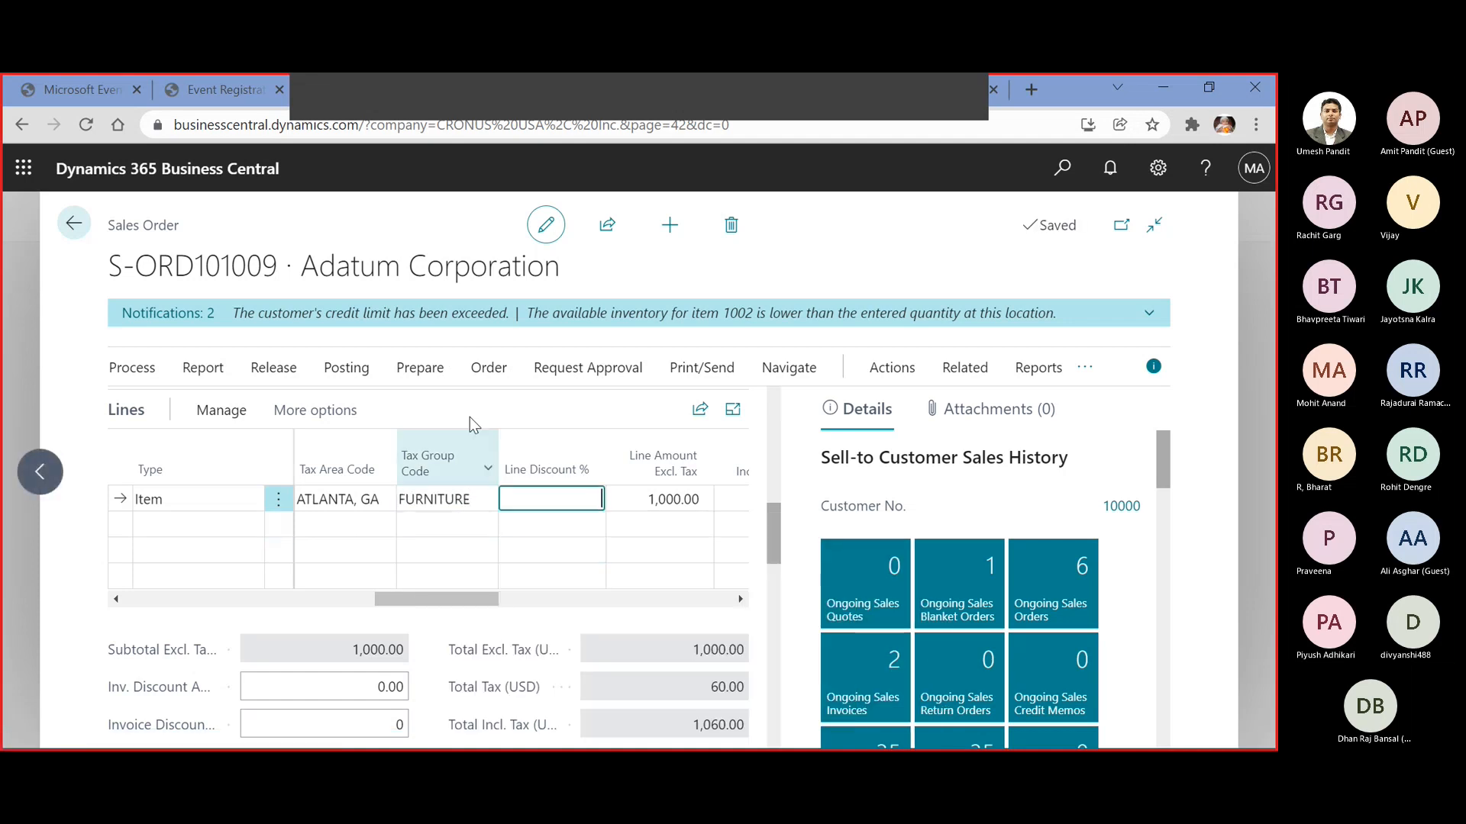
Post the Adatum Corporation sales order with the Ship and Invoice option, and open the resulting posted invoice
{"action": "left_click", "coordinate": [345, 367]}
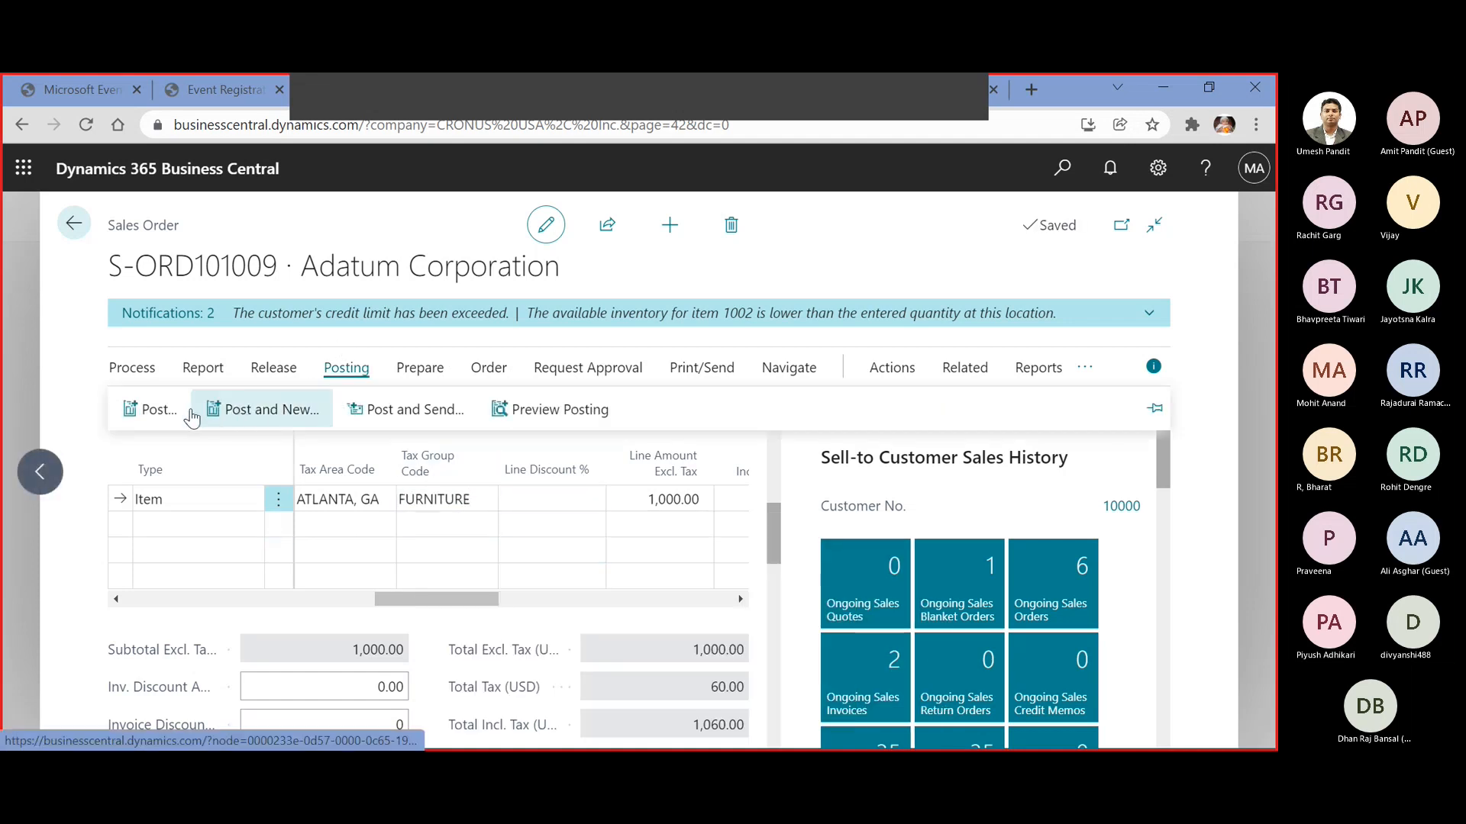
{"action": "left_click", "coordinate": [525, 503]}
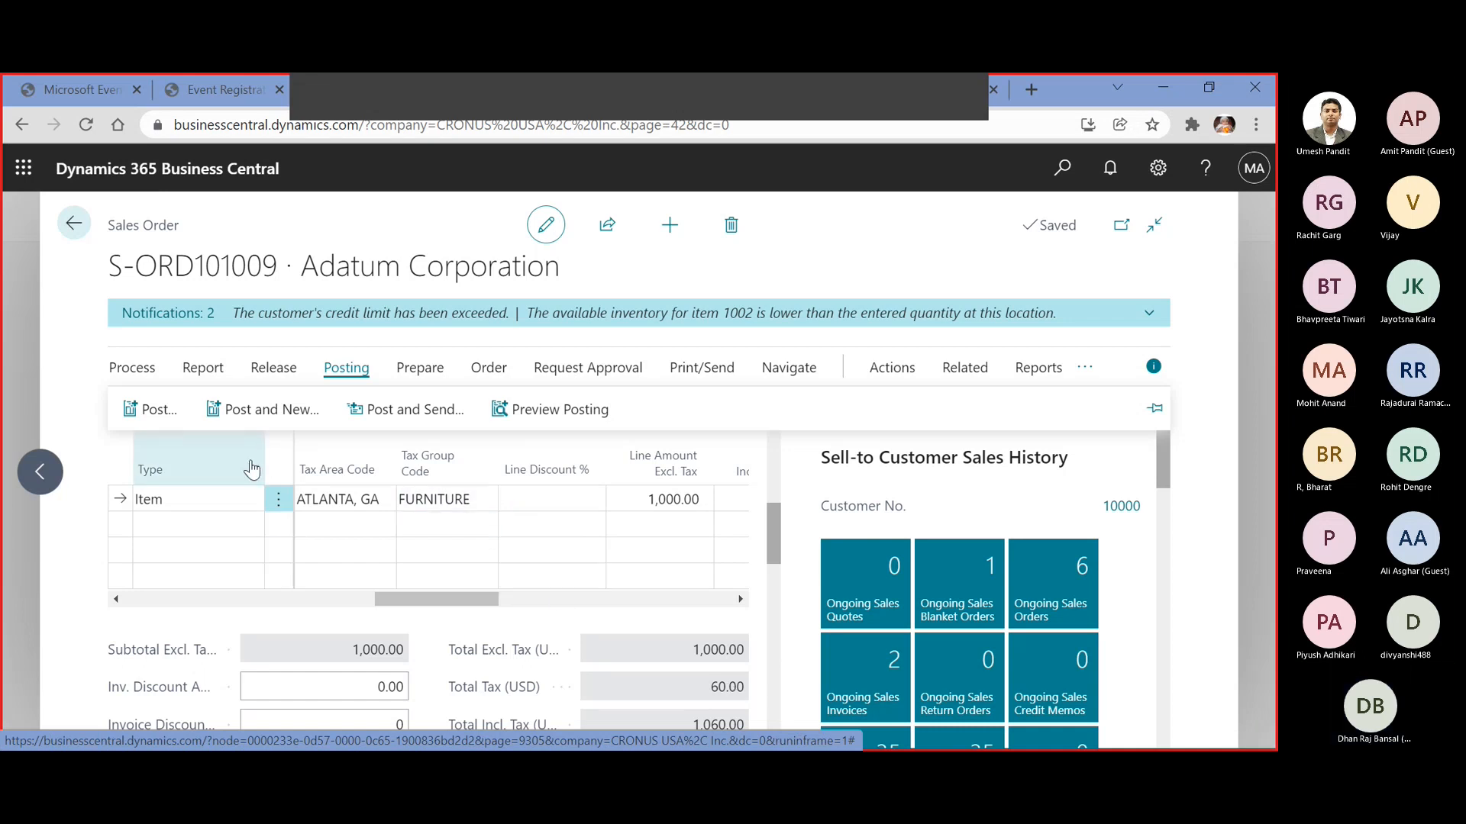
{"action": "left_click", "coordinate": [157, 413]}
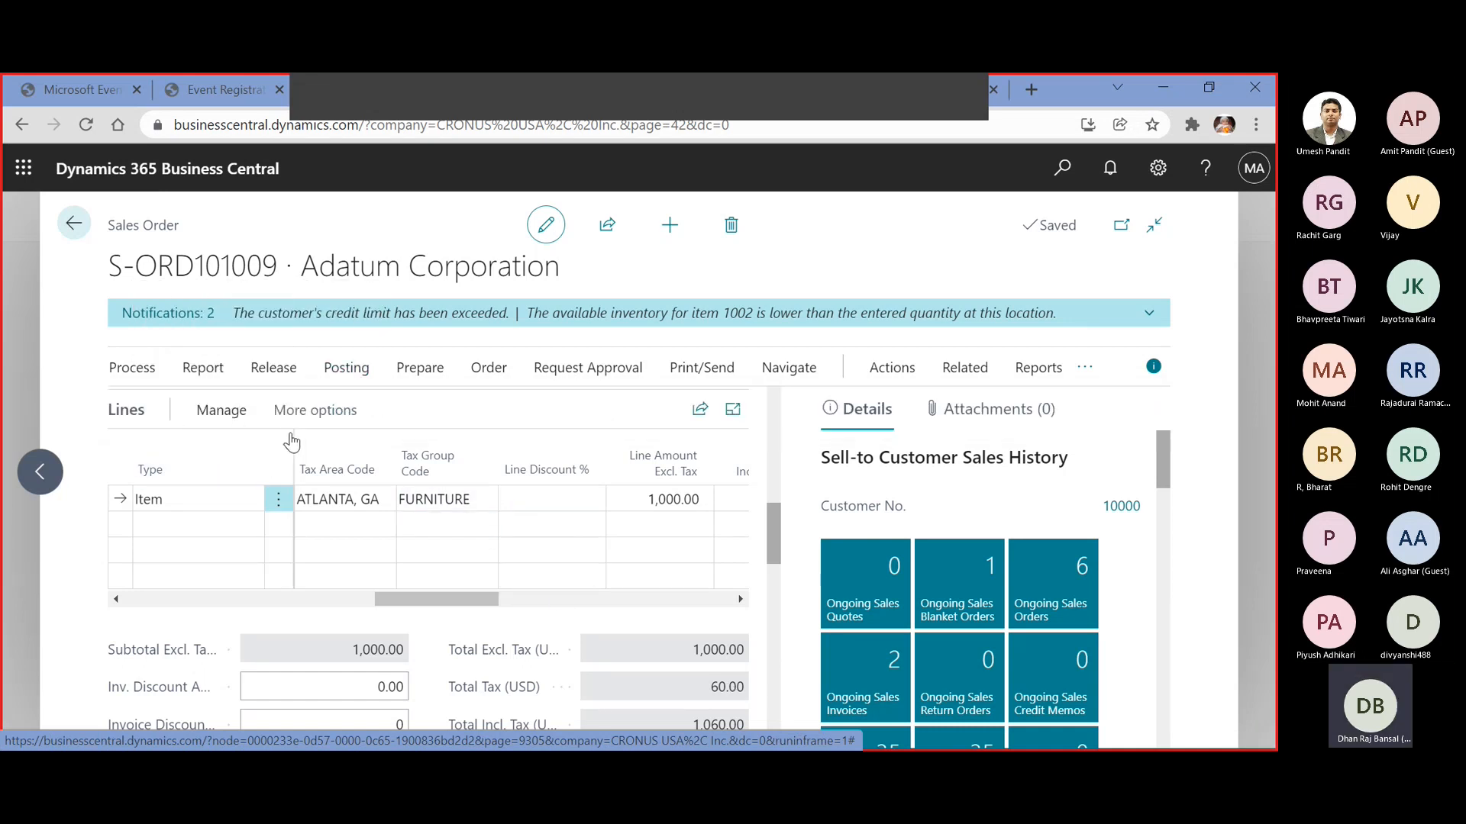
{"action": "left_click", "coordinate": [733, 534]}
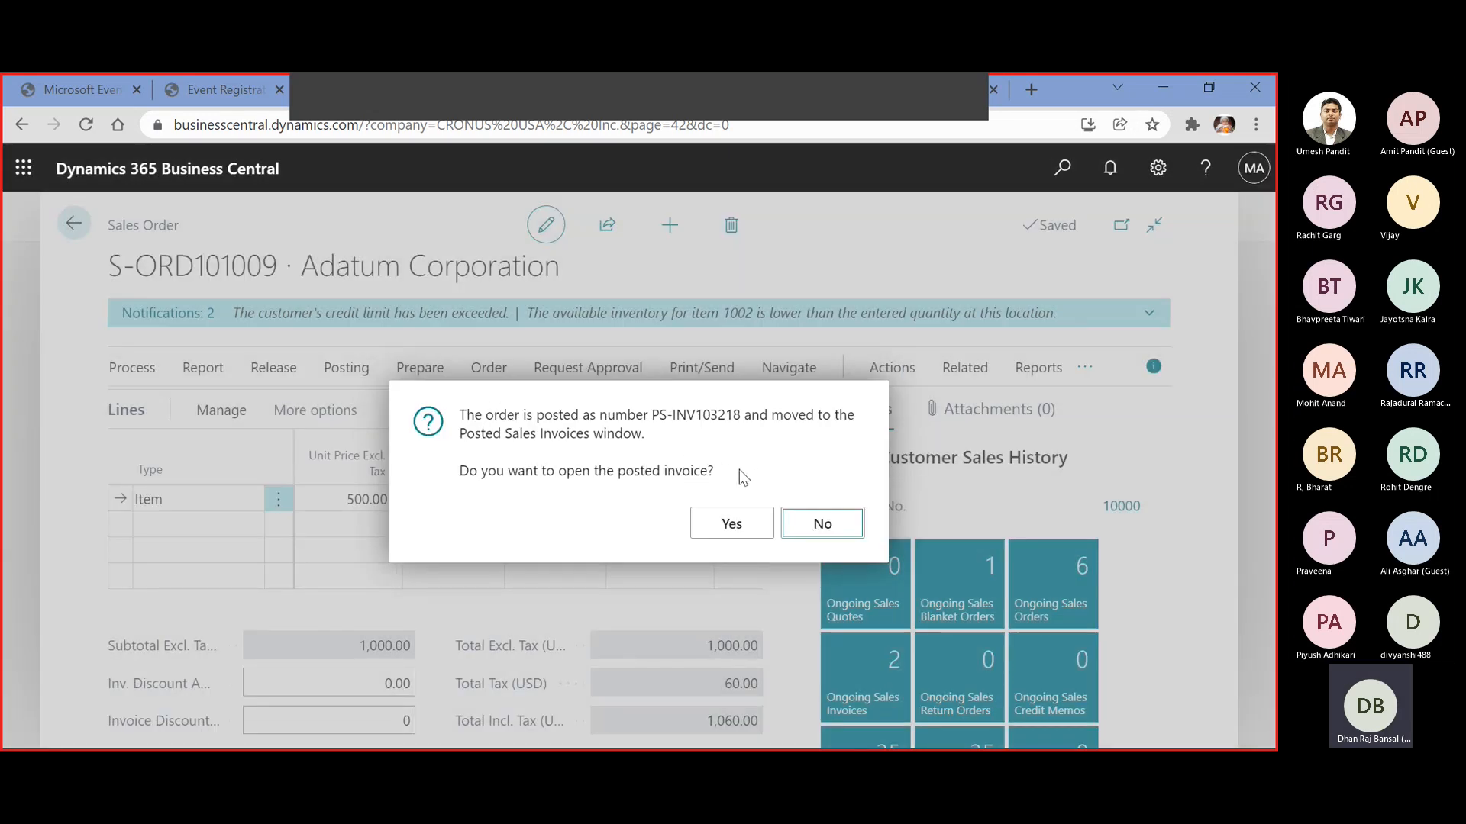
{"action": "left_click", "coordinate": [764, 525]}
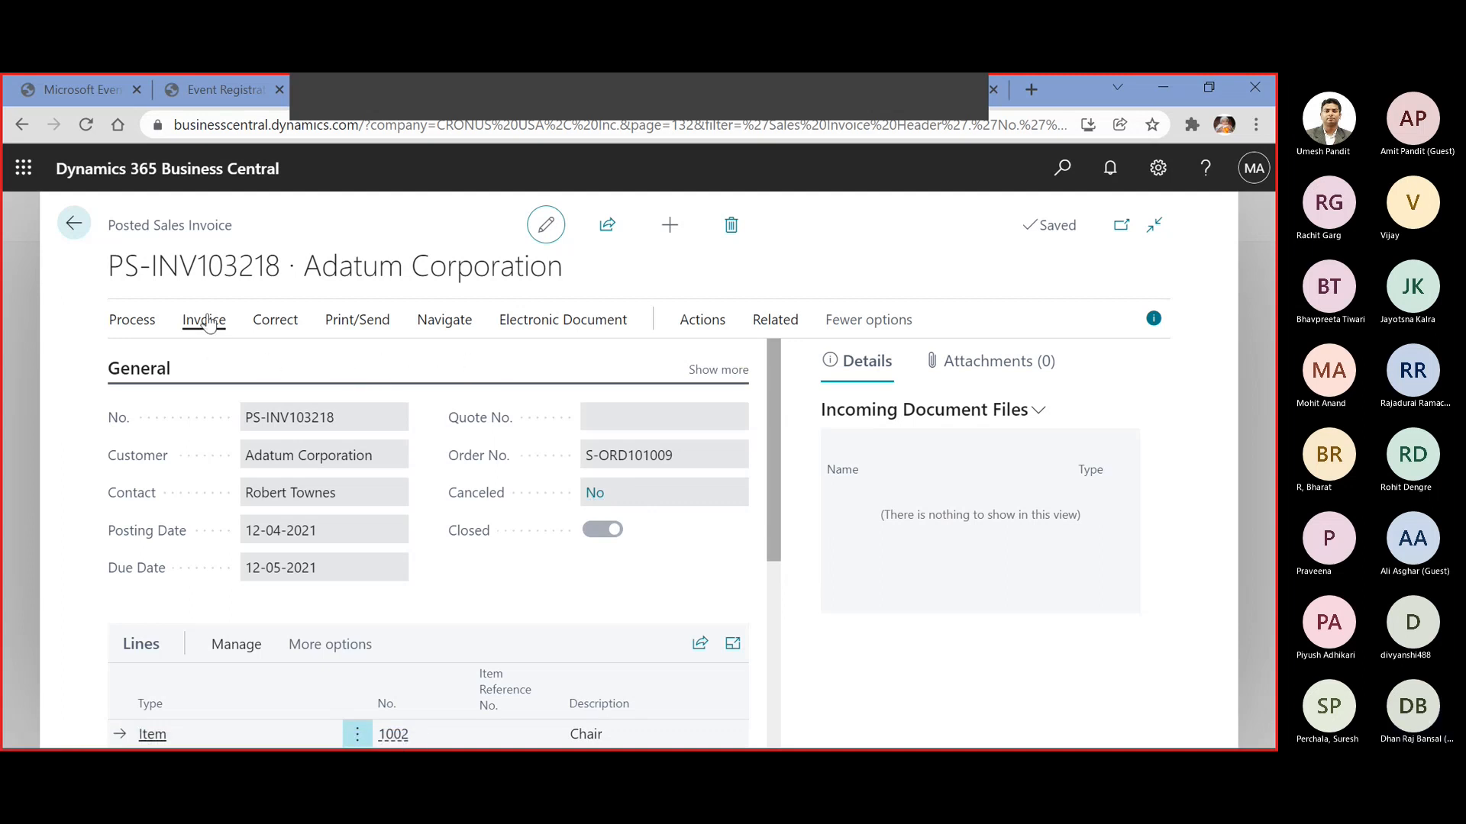
Find the posted invoice's related entries and review the amounts in its general ledger entries
{"action": "left_click", "coordinate": [773, 321]}
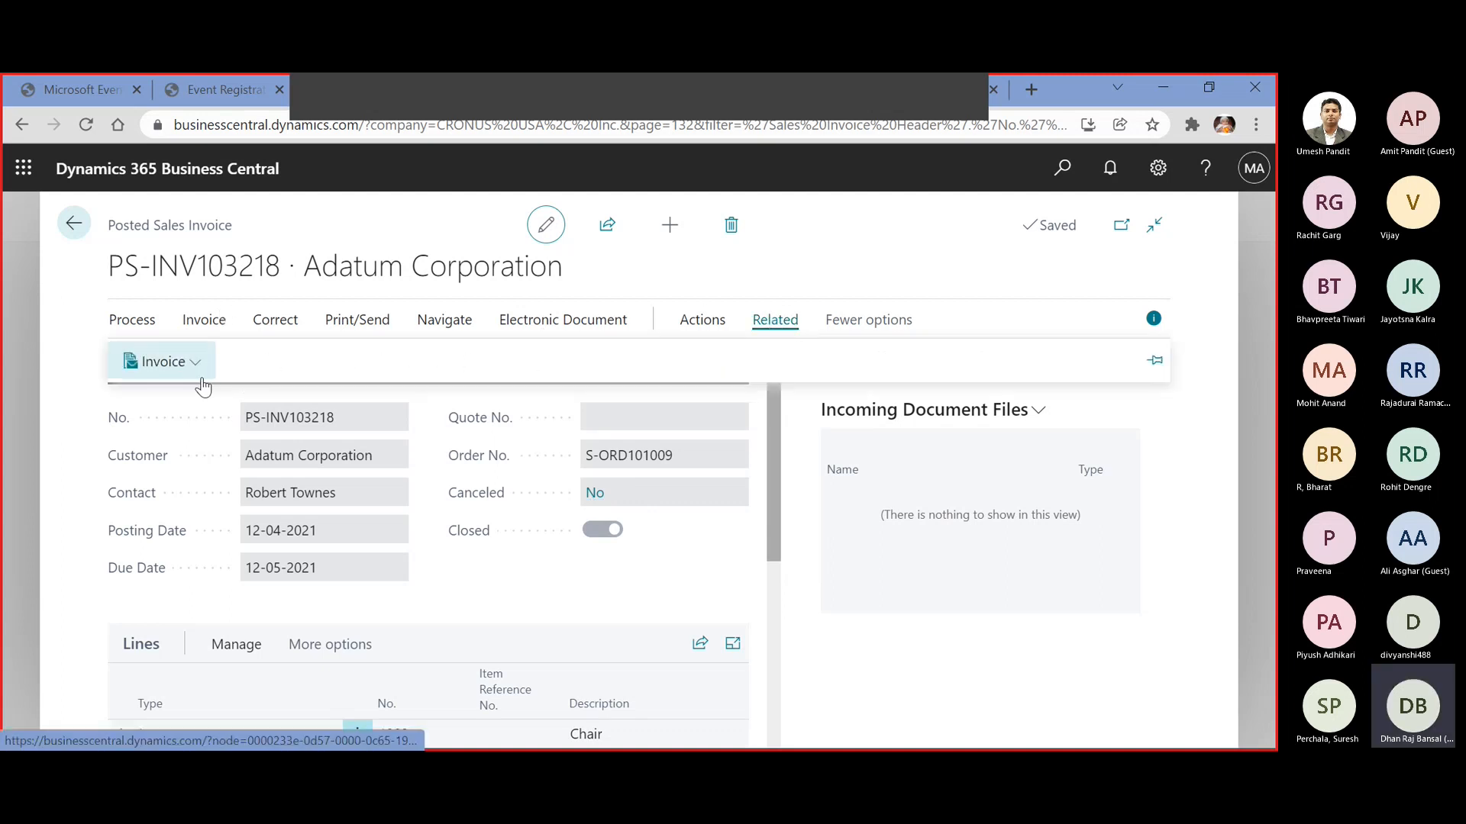
{"action": "left_click", "coordinate": [193, 366]}
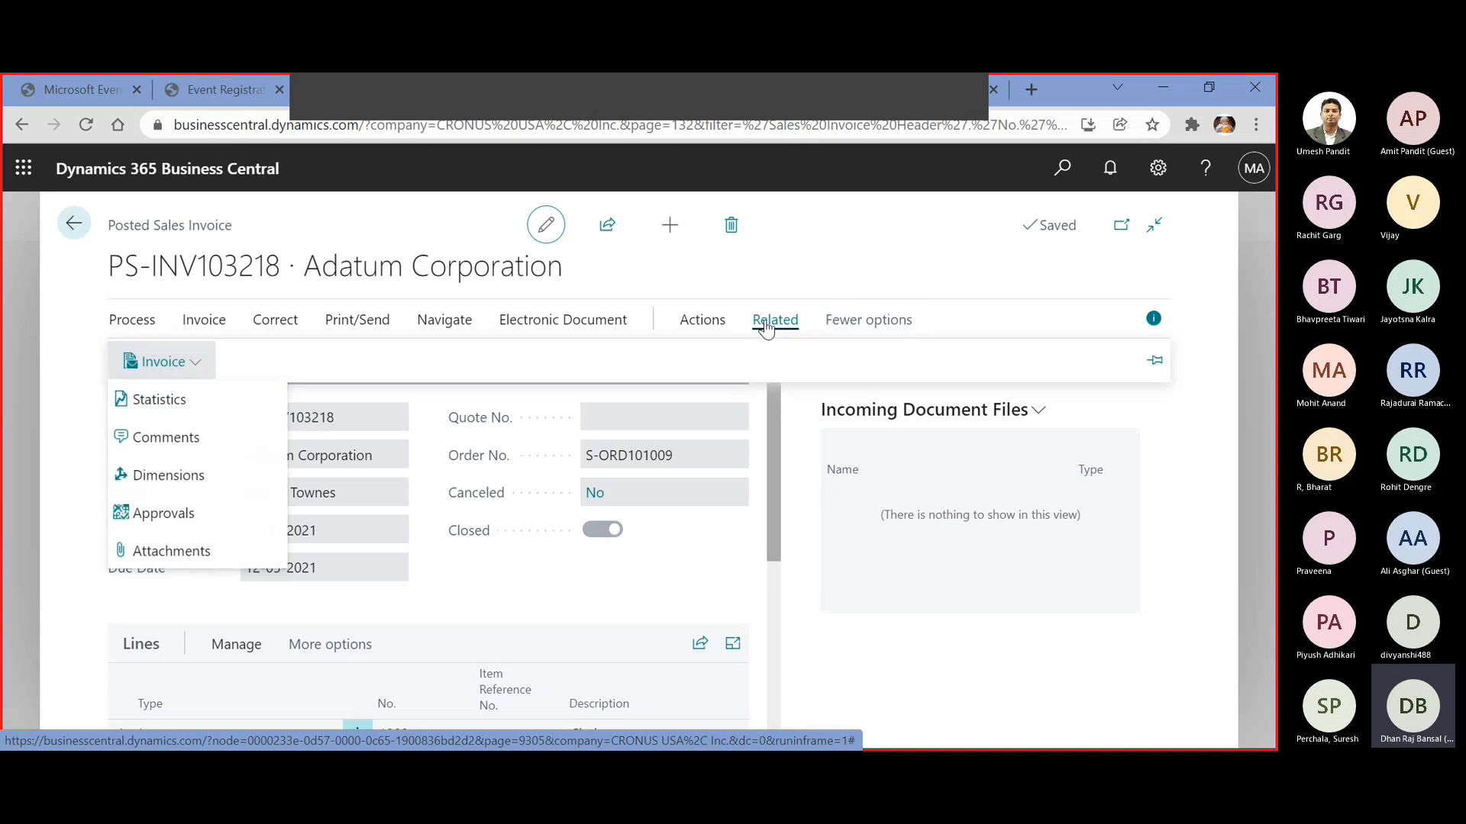
{"action": "left_click", "coordinate": [715, 325]}
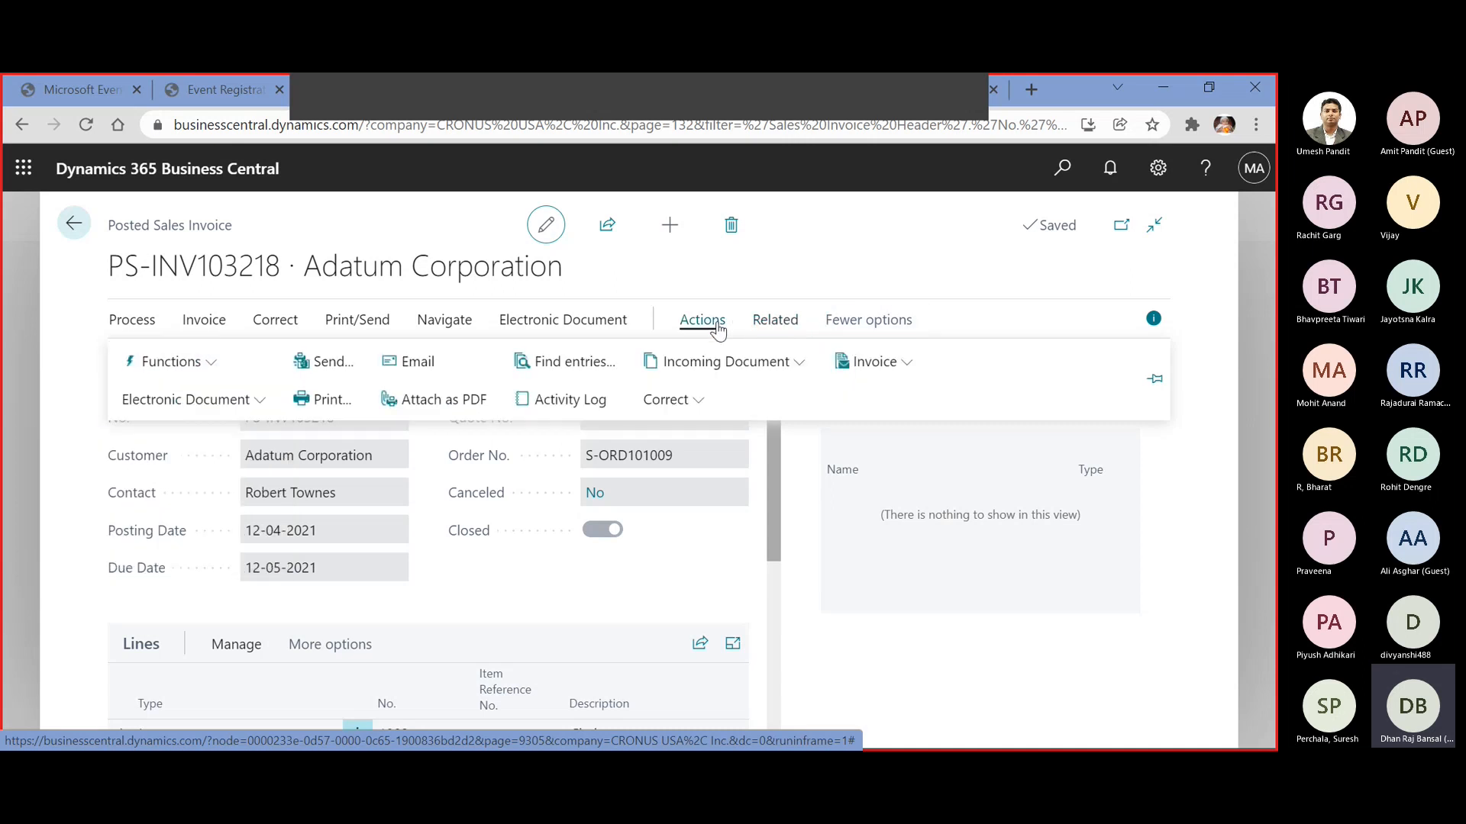
{"action": "left_click", "coordinate": [532, 362]}
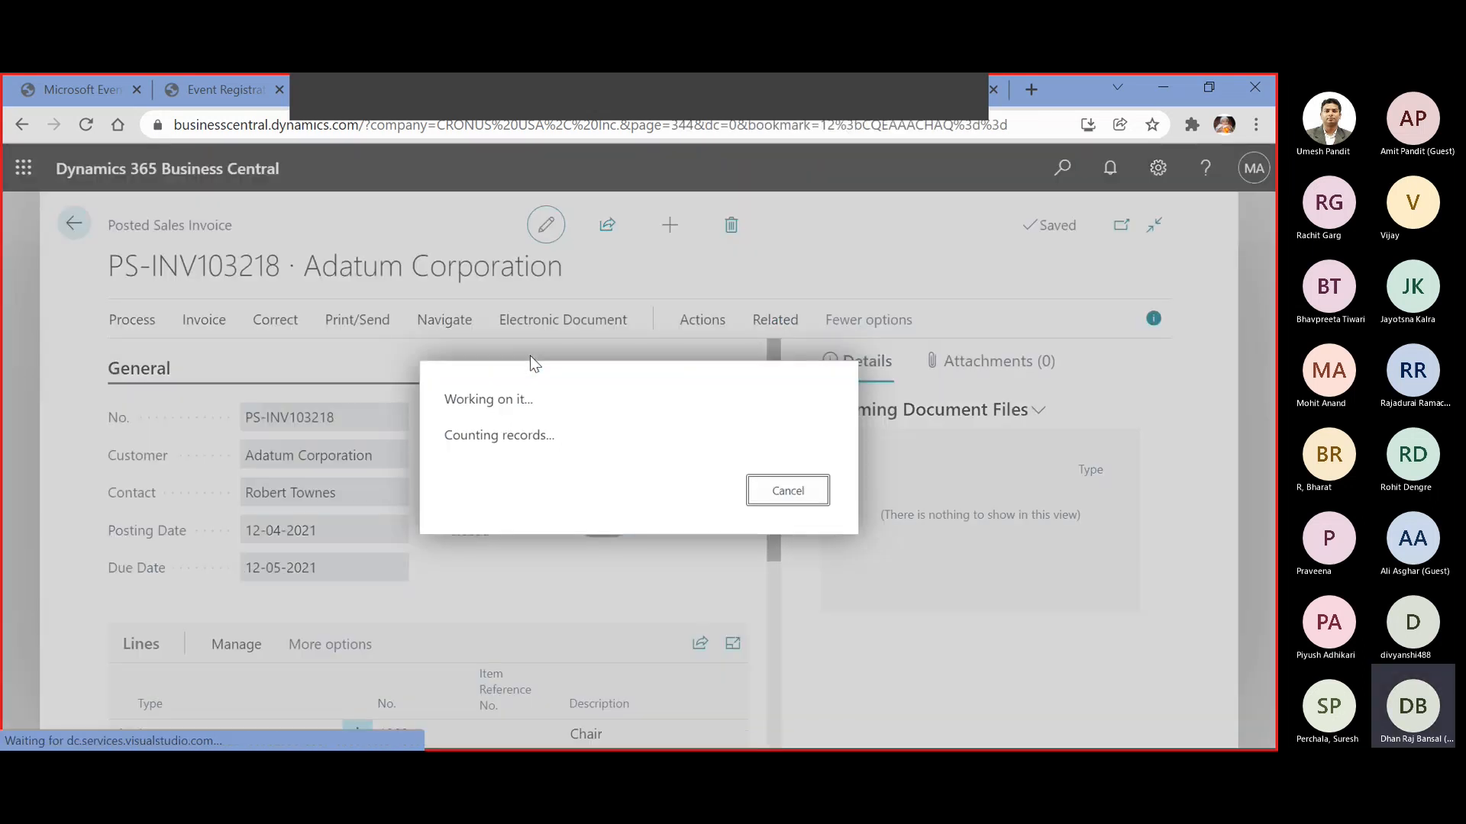
{"action": "left_click", "coordinate": [811, 520]}
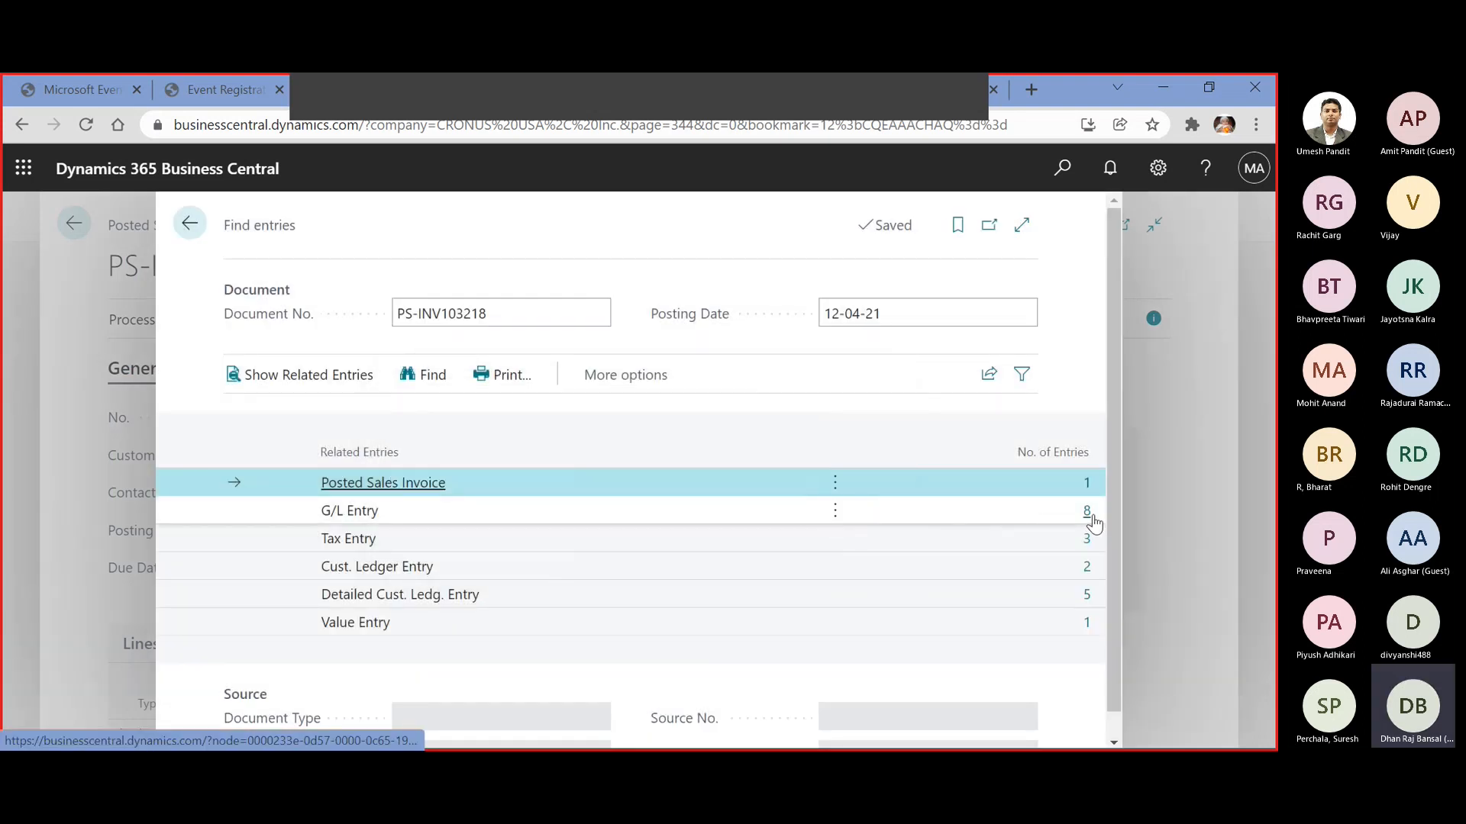
{"action": "left_click", "coordinate": [1087, 511]}
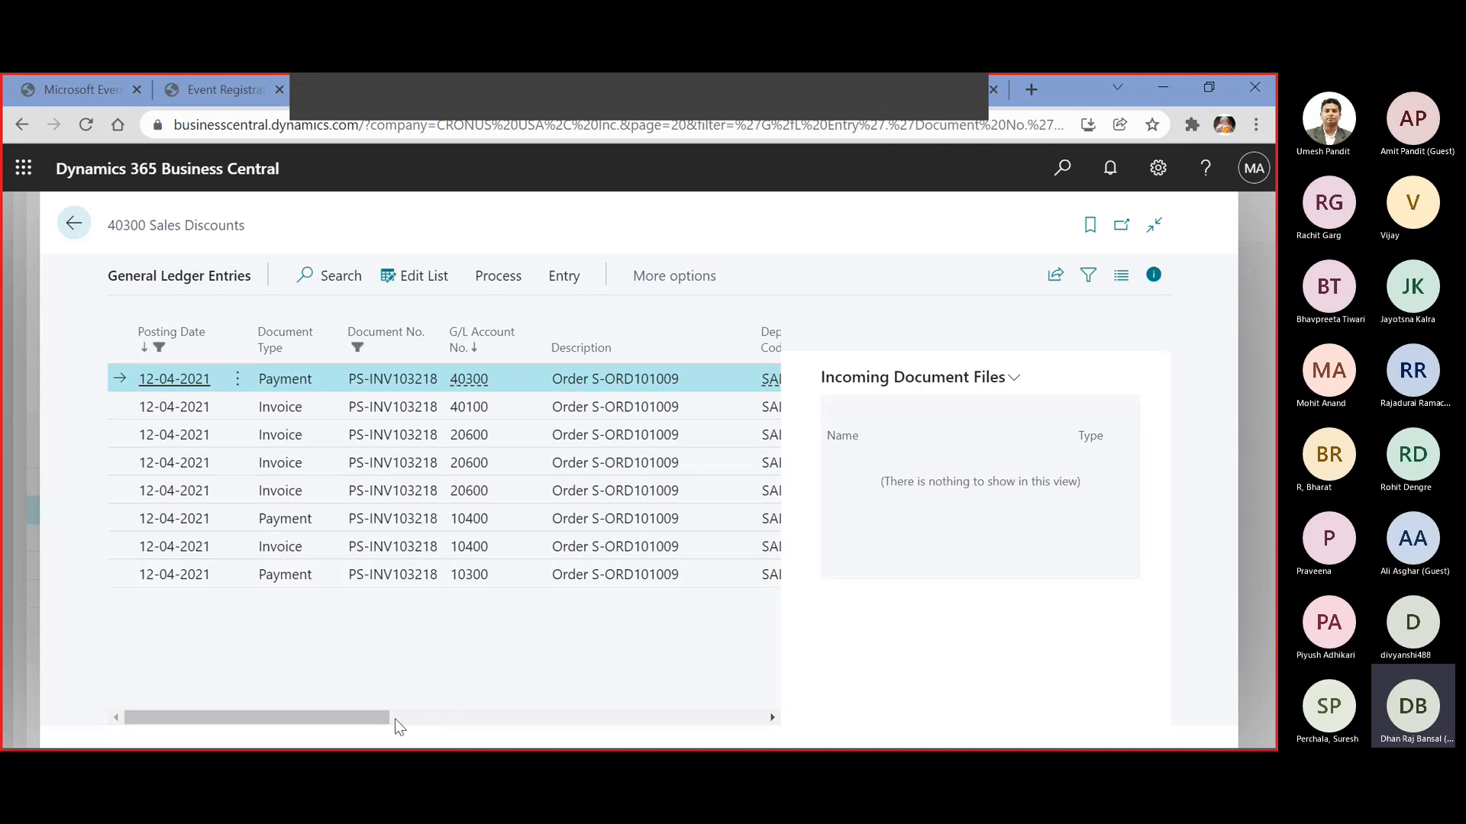
{"action": "left_click_drag", "start_coordinate": [387, 719], "coordinate": [676, 708]}
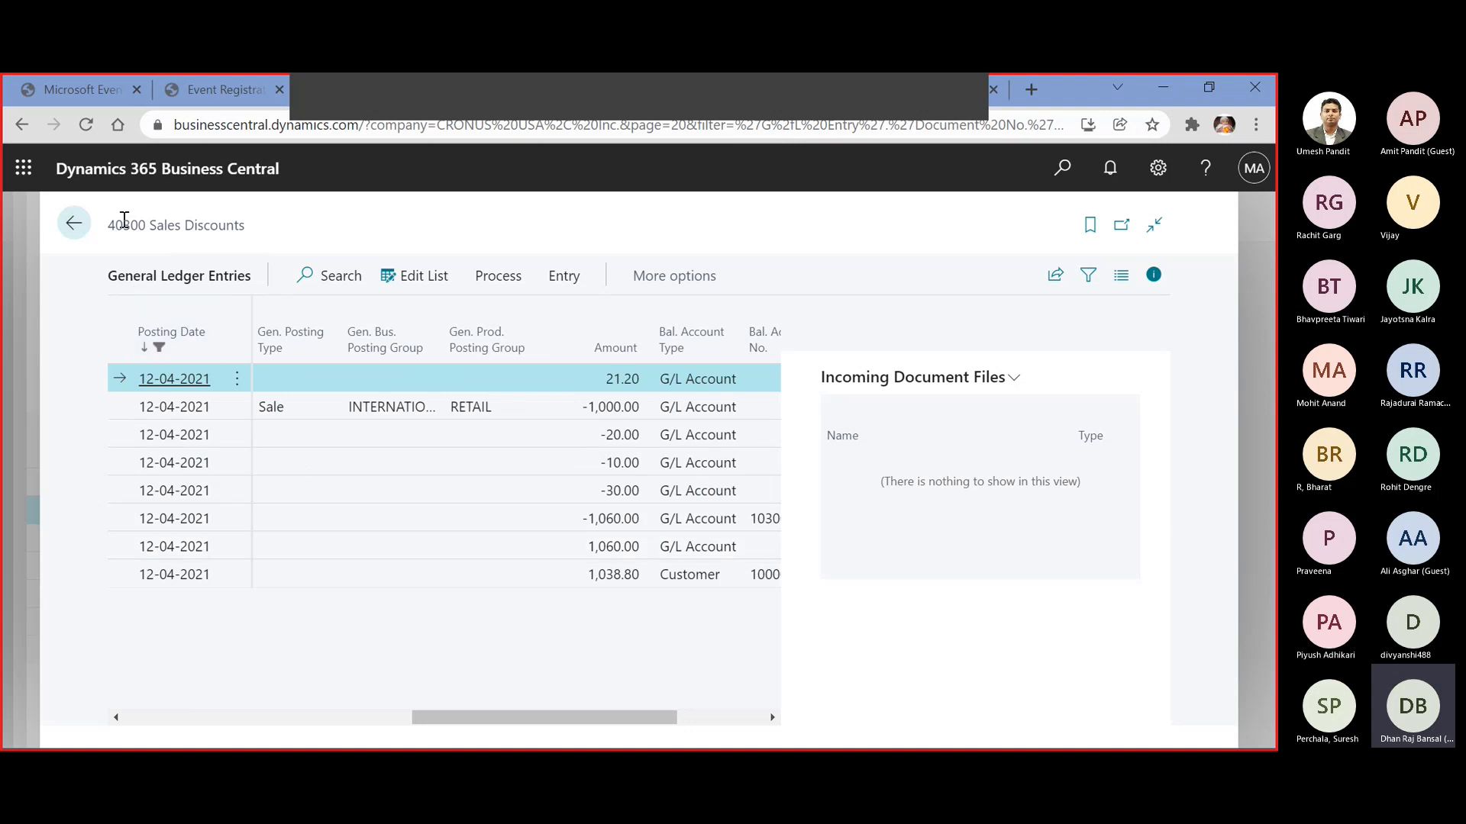
{"action": "left_click", "coordinate": [87, 223]}
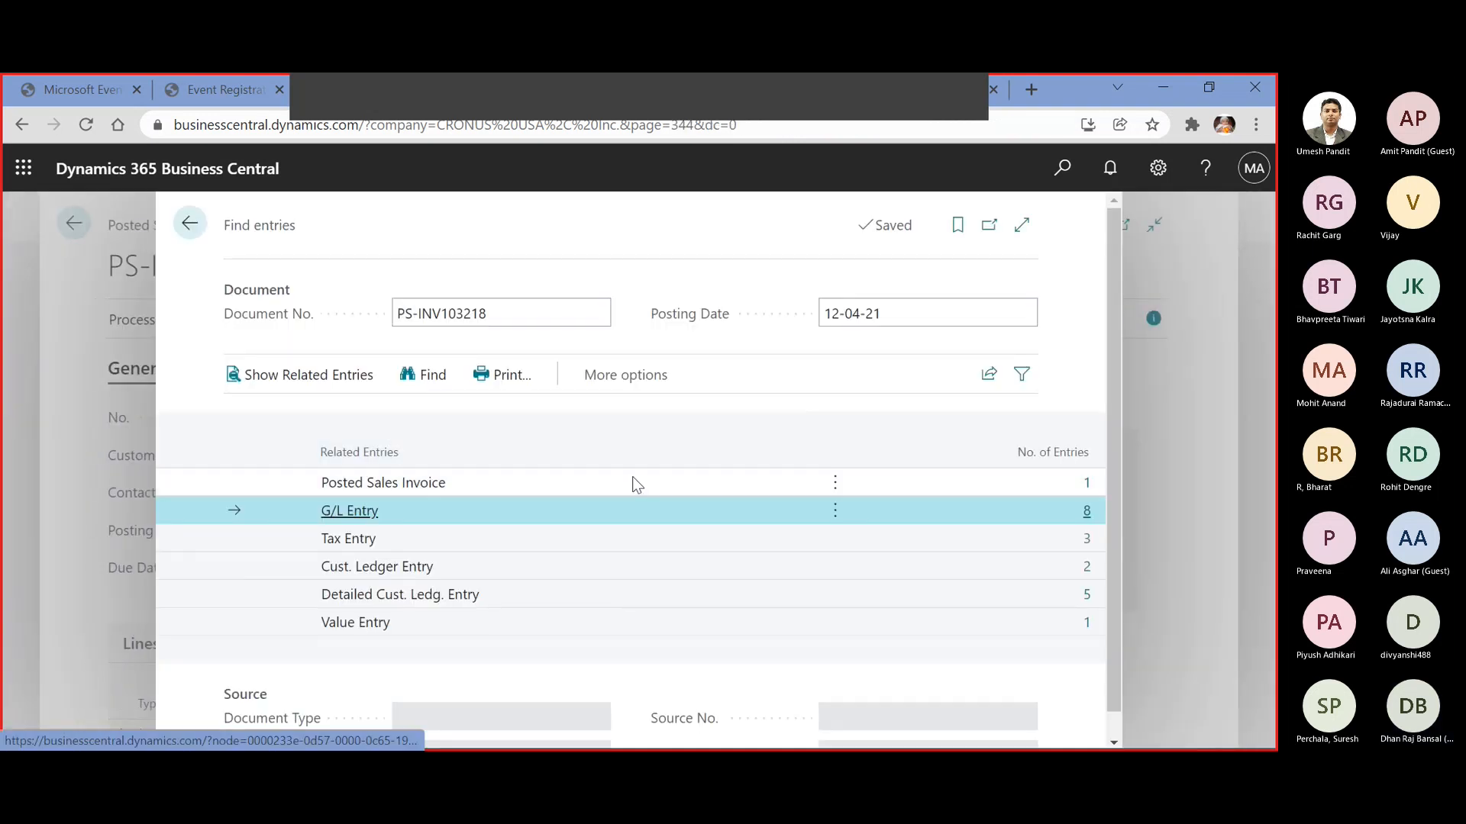
Examine the invoice's customer ledger entries and the payment's detailed ledger entries, and return to the posted invoice
{"action": "left_click", "coordinate": [1084, 567]}
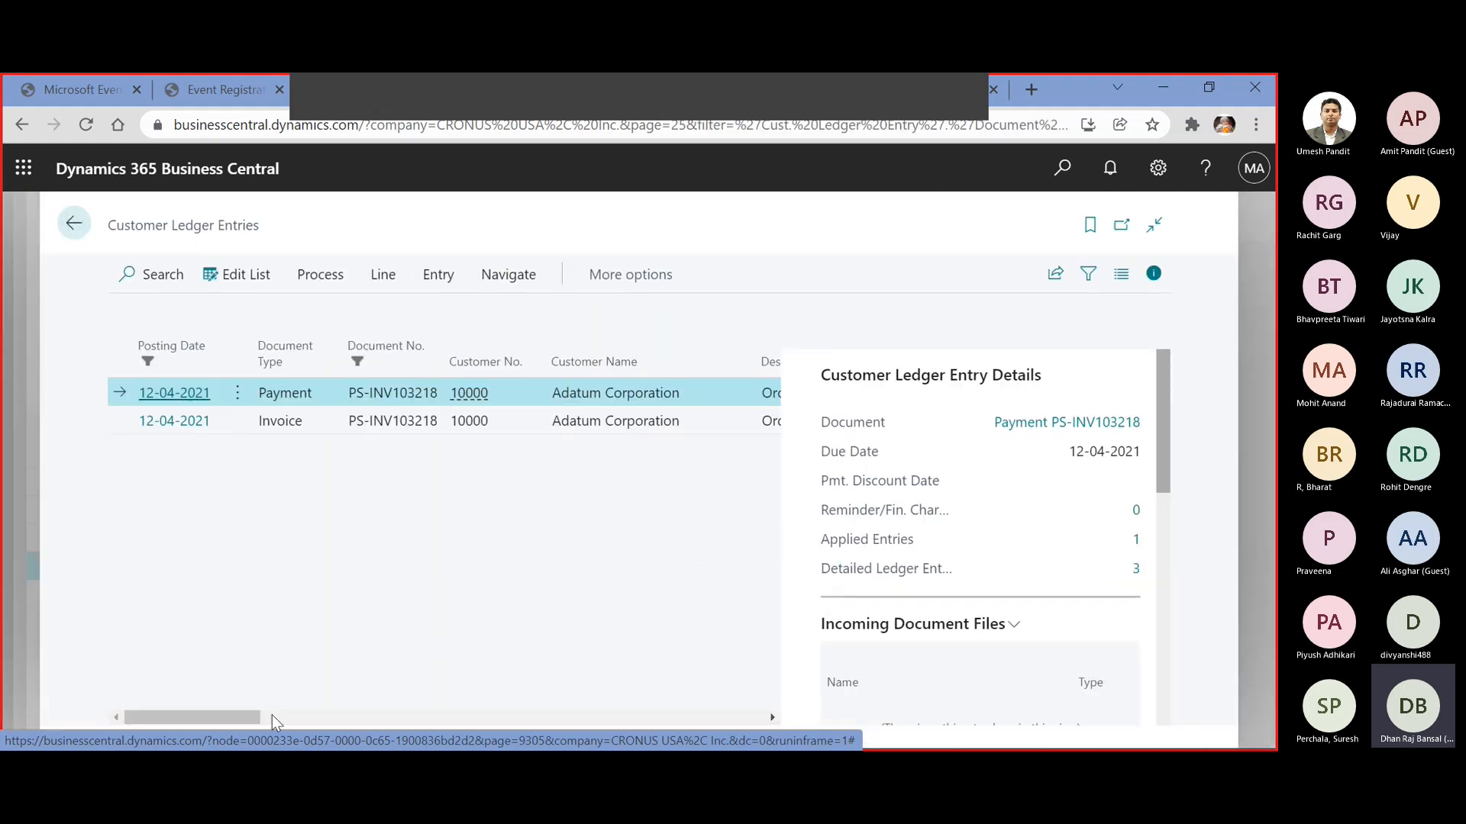
{"action": "left_click", "coordinate": [288, 425]}
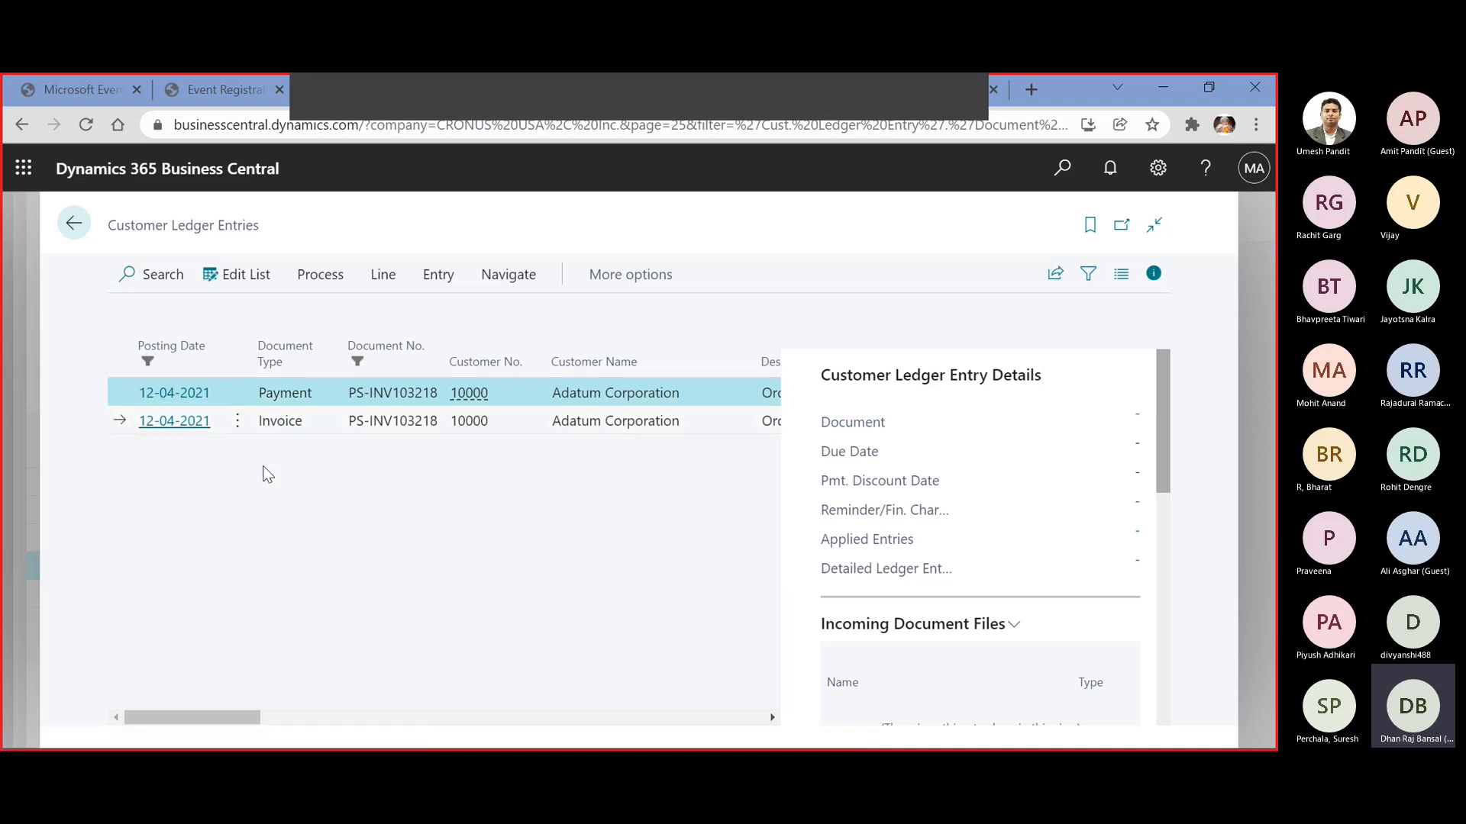
{"action": "left_click_drag", "start_coordinate": [240, 715], "coordinate": [396, 697]}
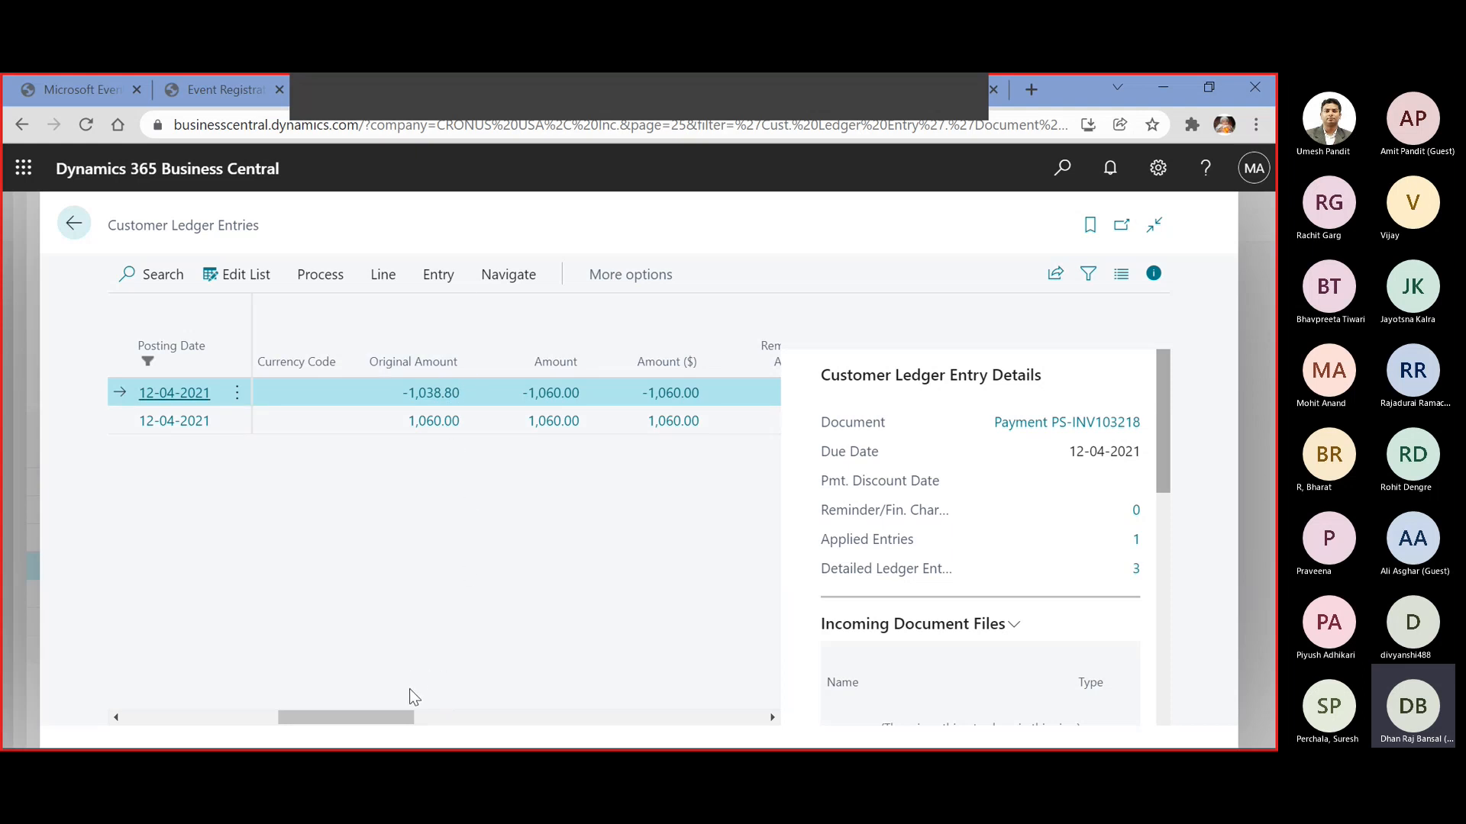
{"action": "left_click_drag", "start_coordinate": [380, 717], "coordinate": [413, 715]}
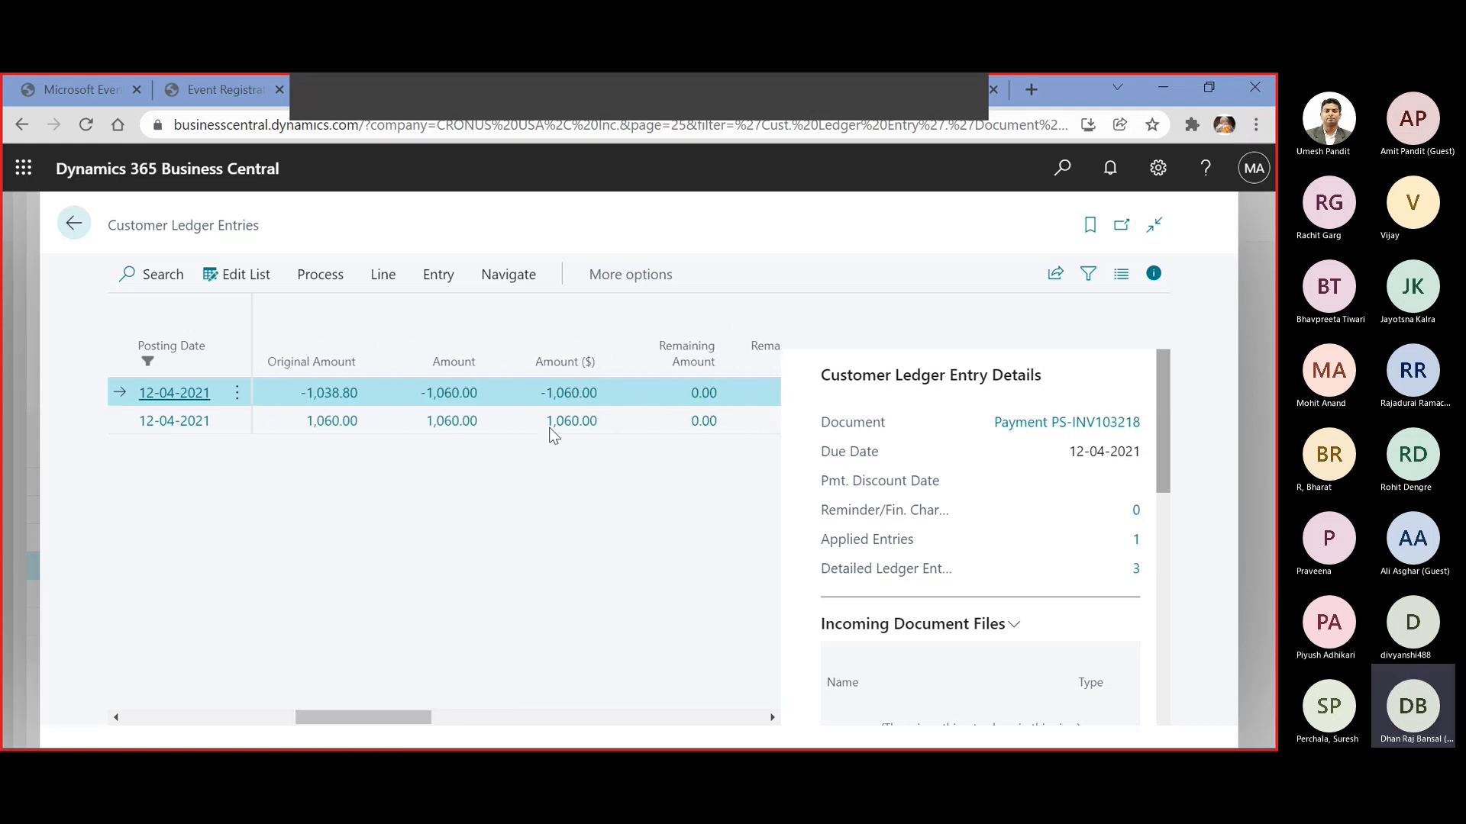
{"action": "left_click", "coordinate": [583, 388]}
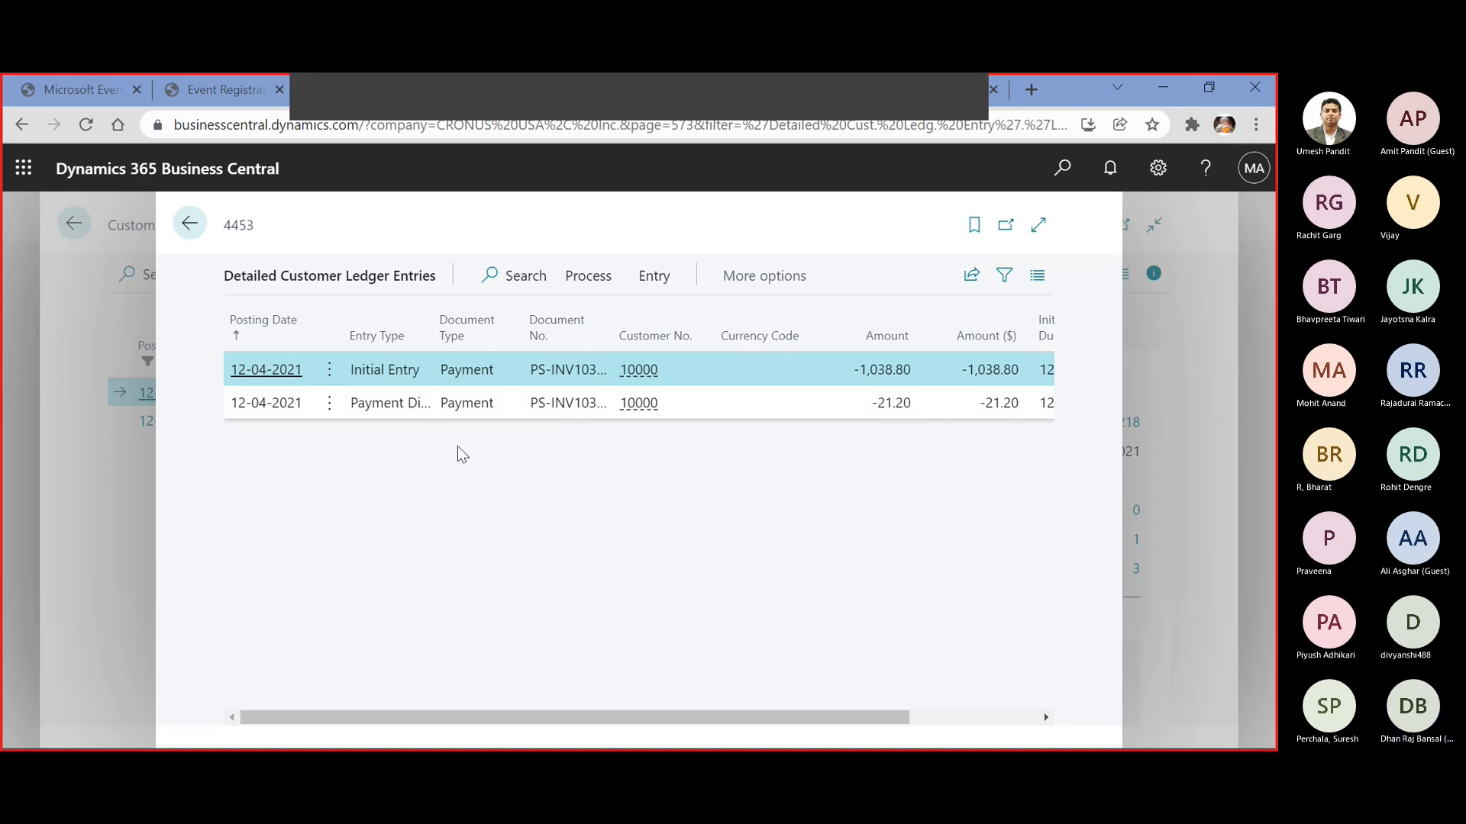
{"action": "left_click", "coordinate": [190, 226]}
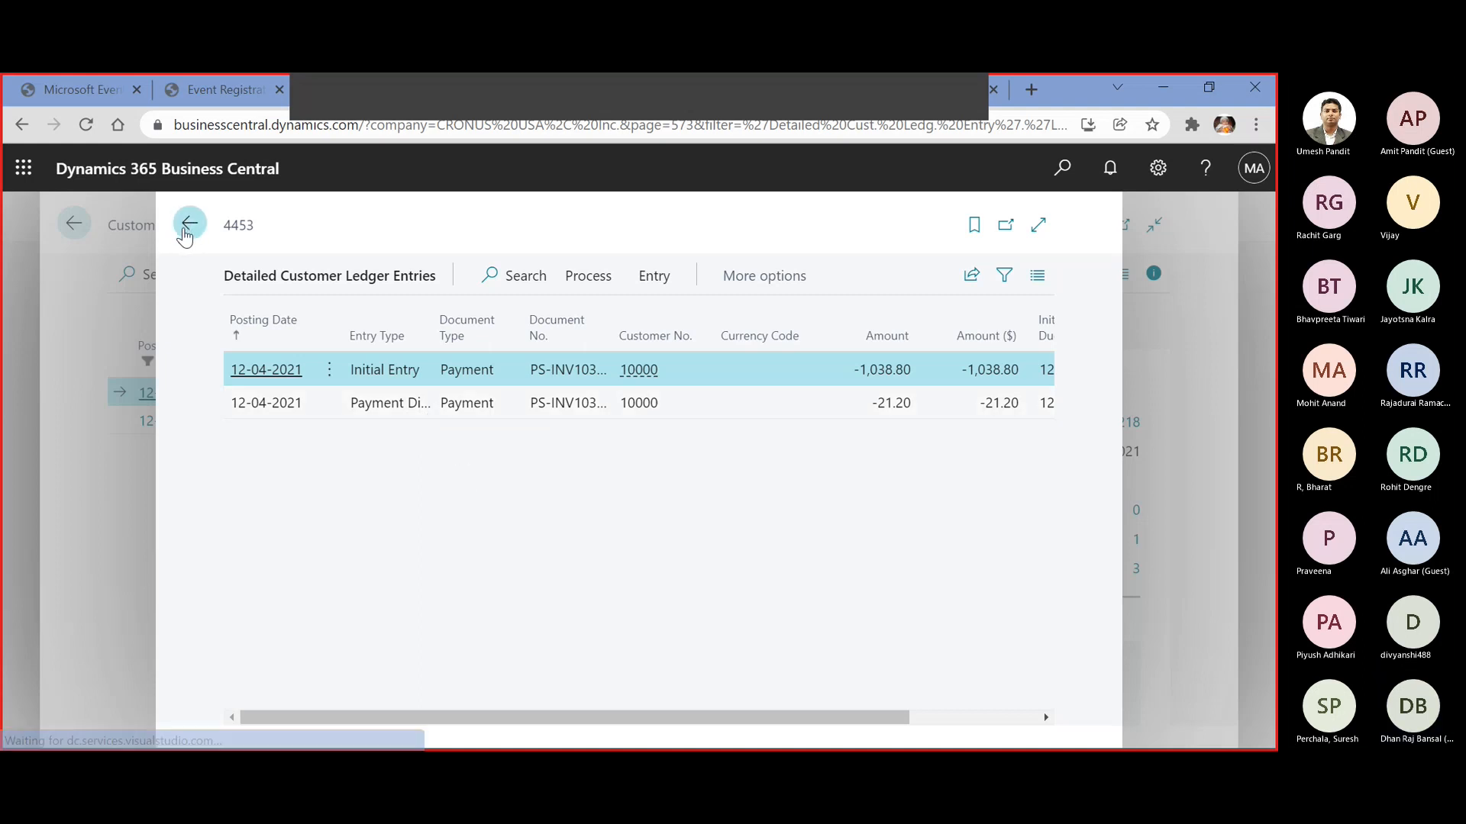
{"action": "left_click", "coordinate": [74, 229]}
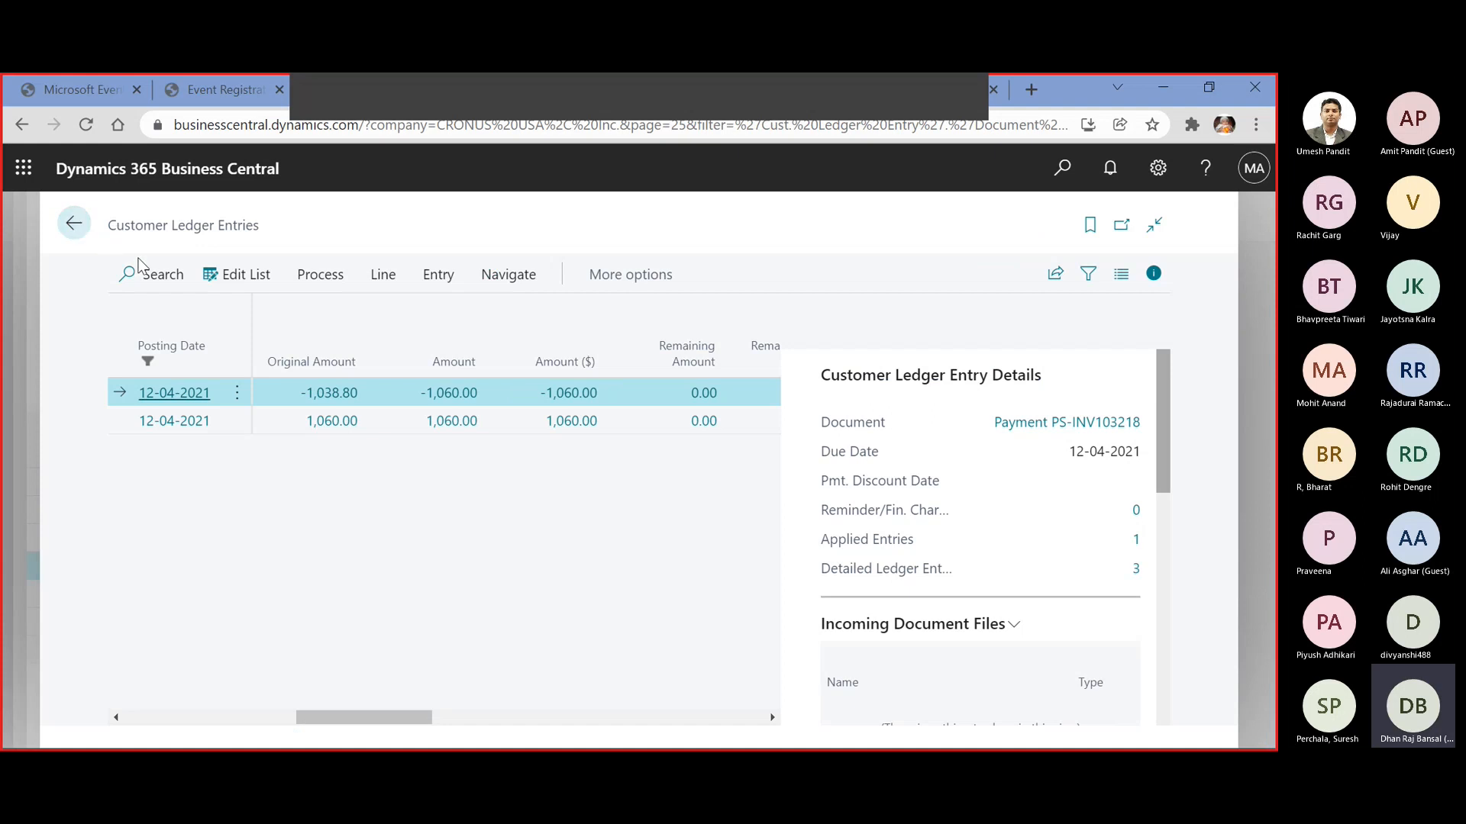
{"action": "left_click", "coordinate": [191, 224]}
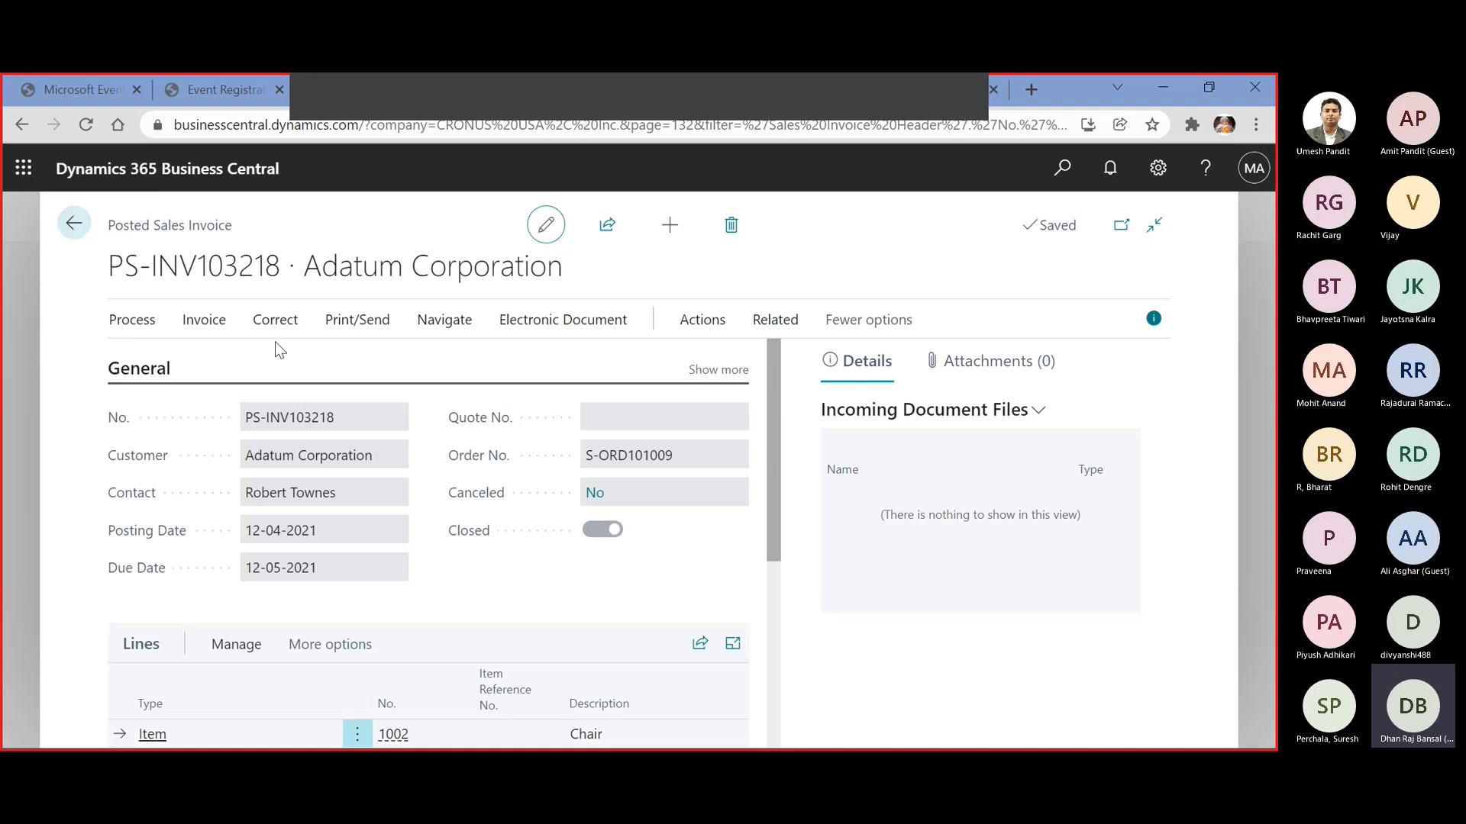
Try to correct the posted Adatum Corporation cash invoice
{"action": "left_click", "coordinate": [269, 320]}
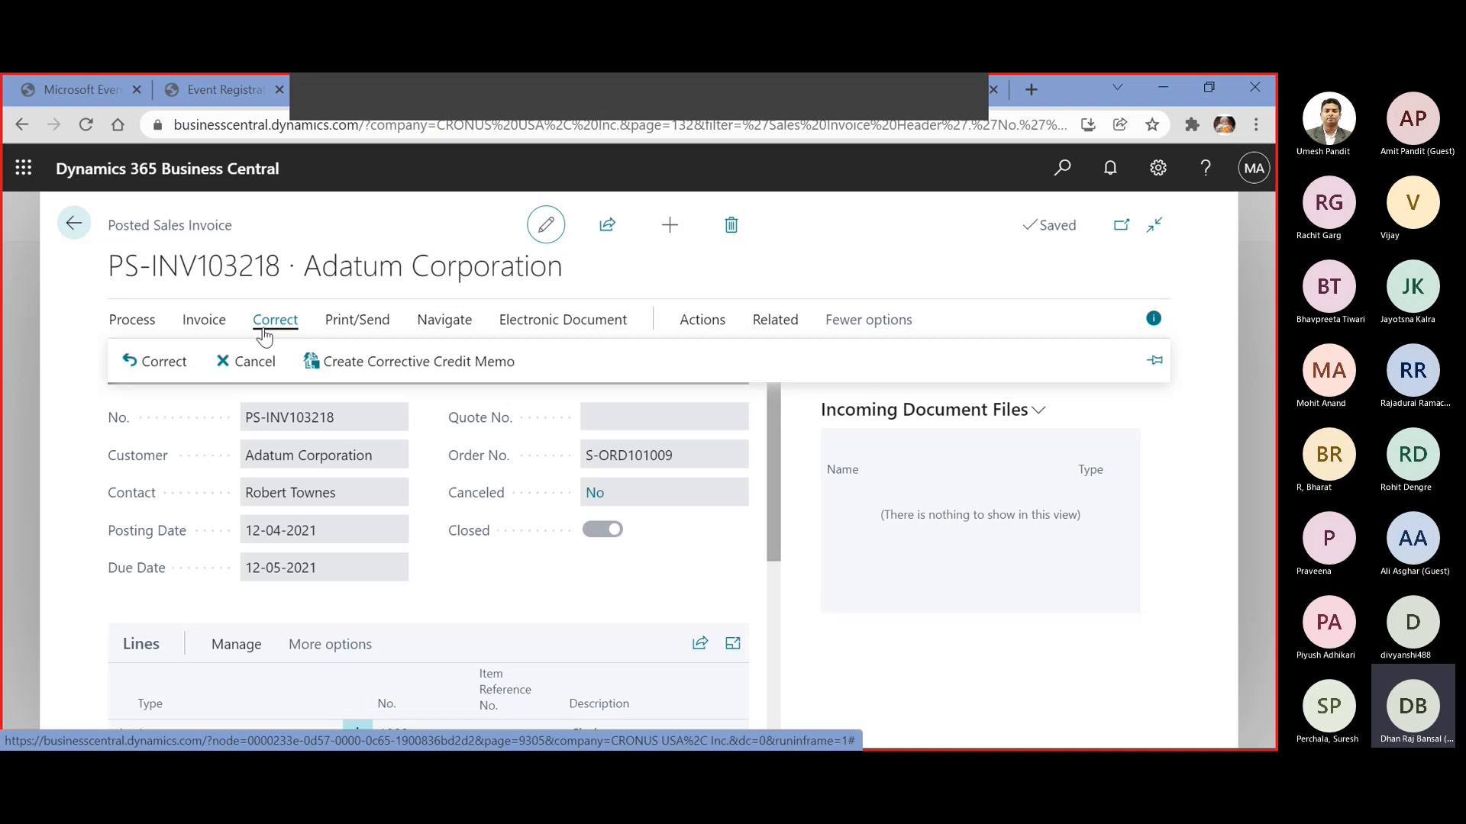
{"action": "left_click", "coordinate": [152, 364]}
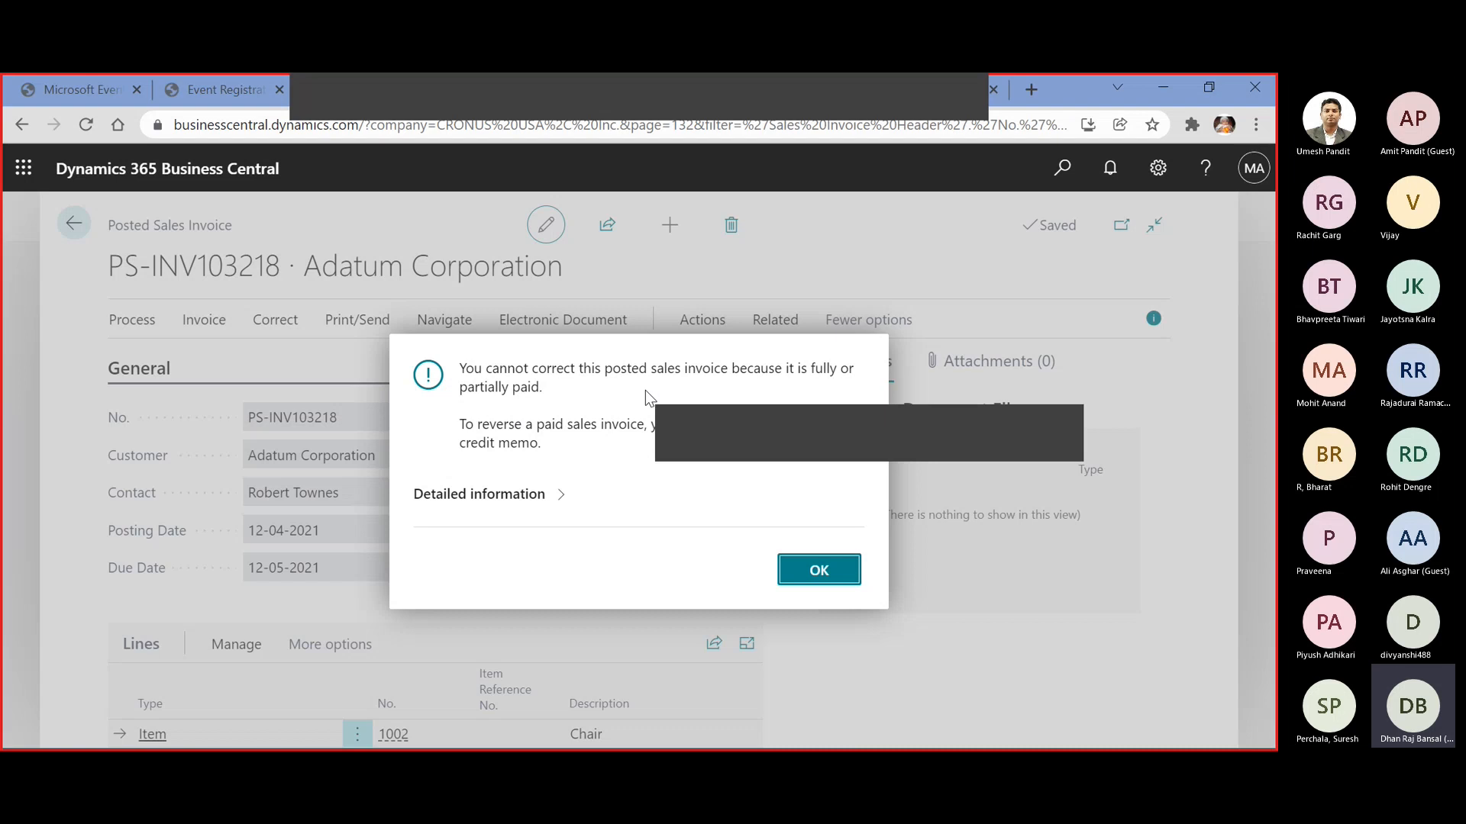
{"action": "left_click", "coordinate": [814, 574]}
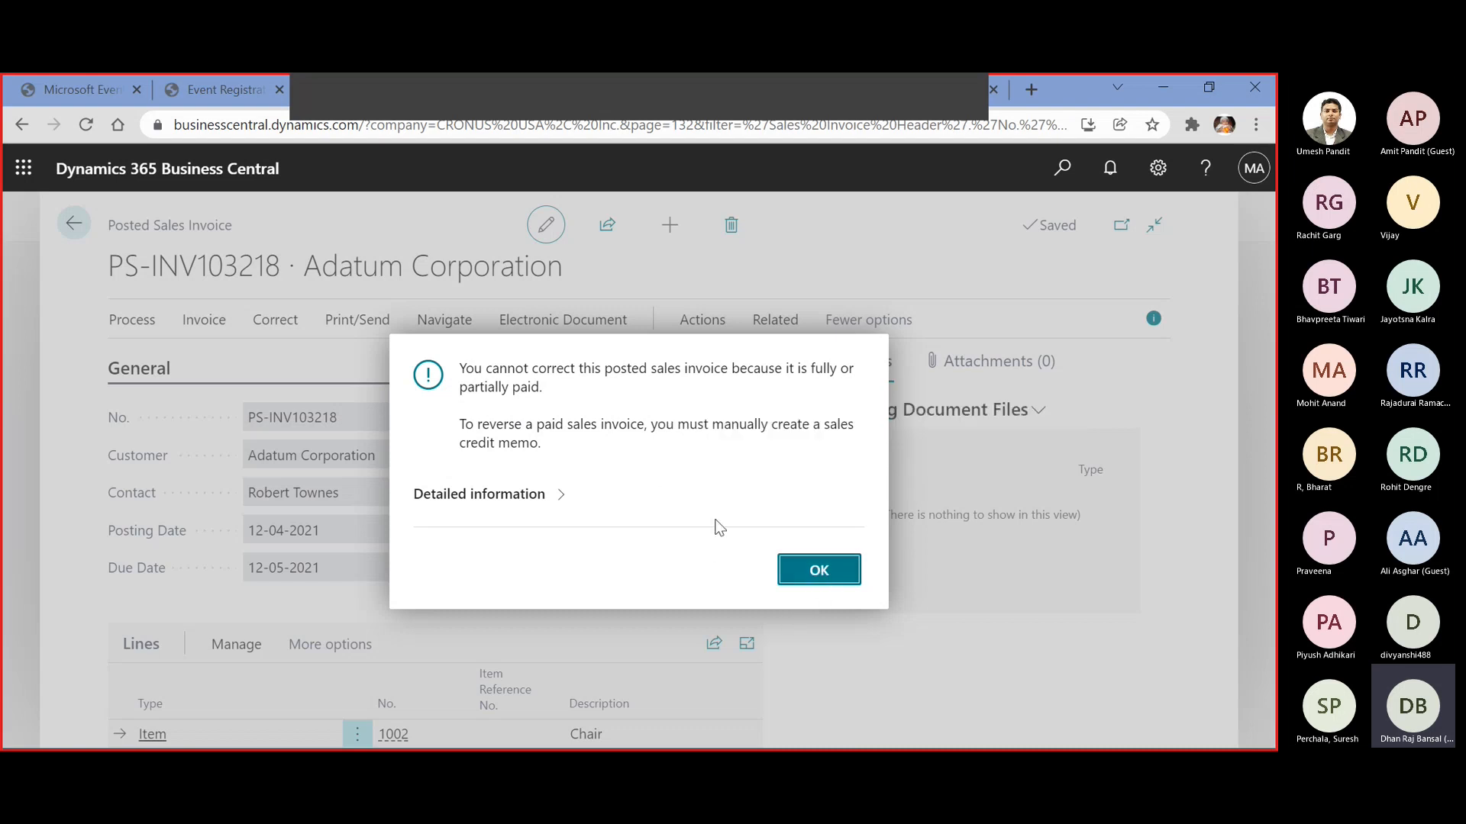
Search for the Posted Sales Invoices page and open the Adatum Corporation invoice due 27-05-2021
{"action": "left_click", "coordinate": [74, 227]}
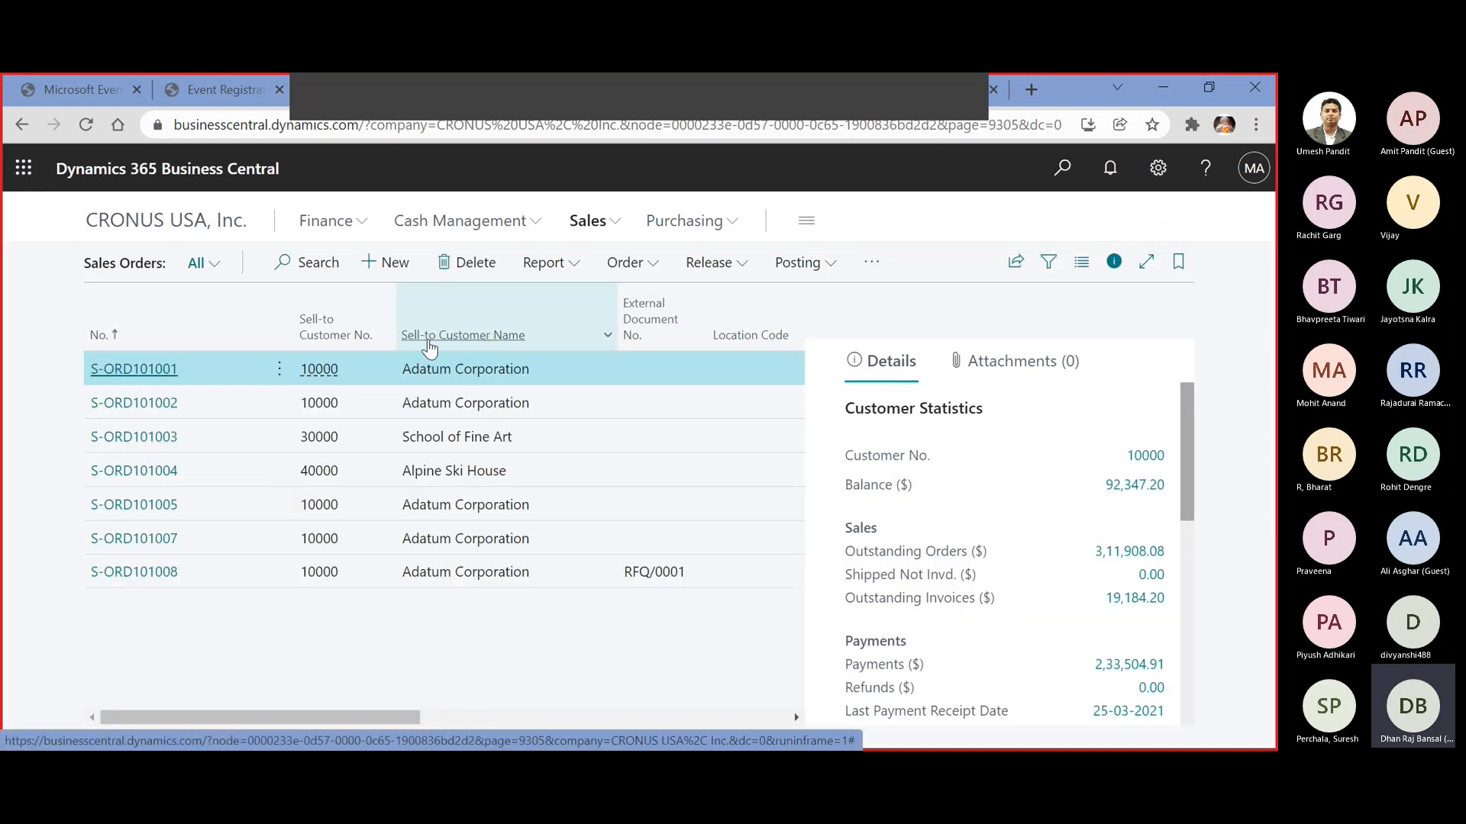
{"action": "left_click", "coordinate": [1069, 172]}
{"action": "type", "text": "POSTED"}
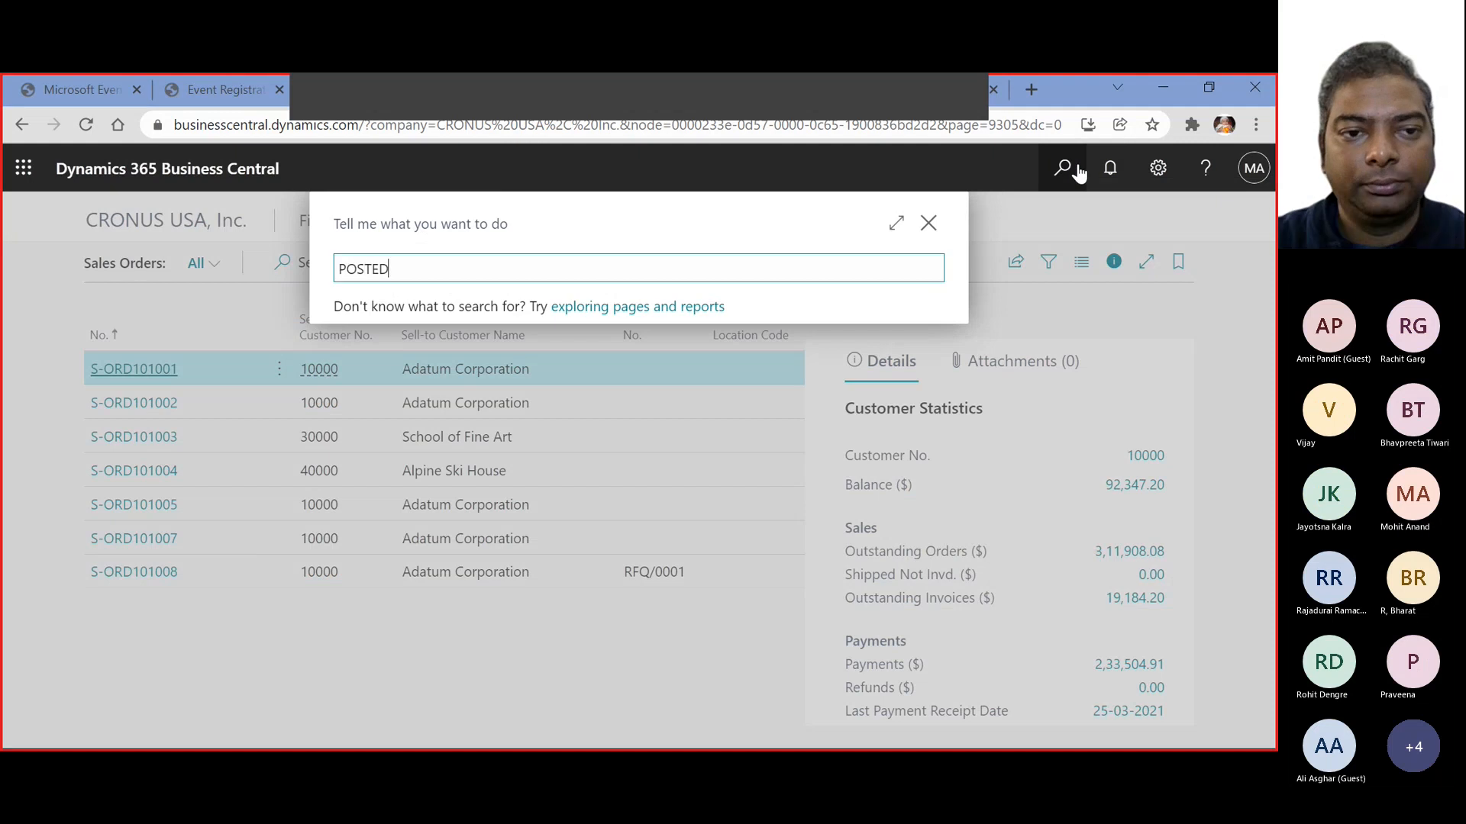
{"action": "type", "text": " SALES IN"}
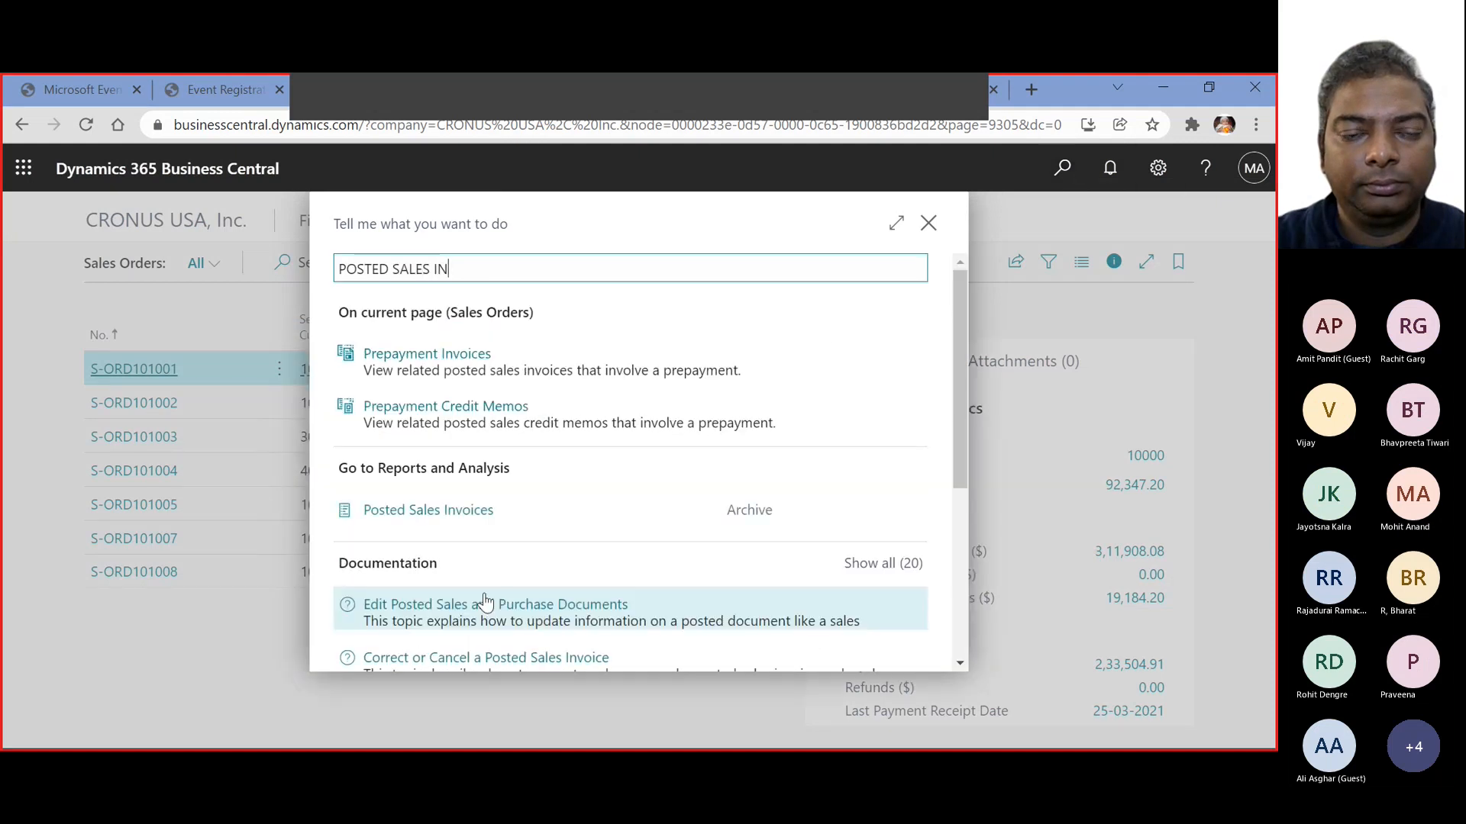
{"action": "left_click", "coordinate": [462, 514]}
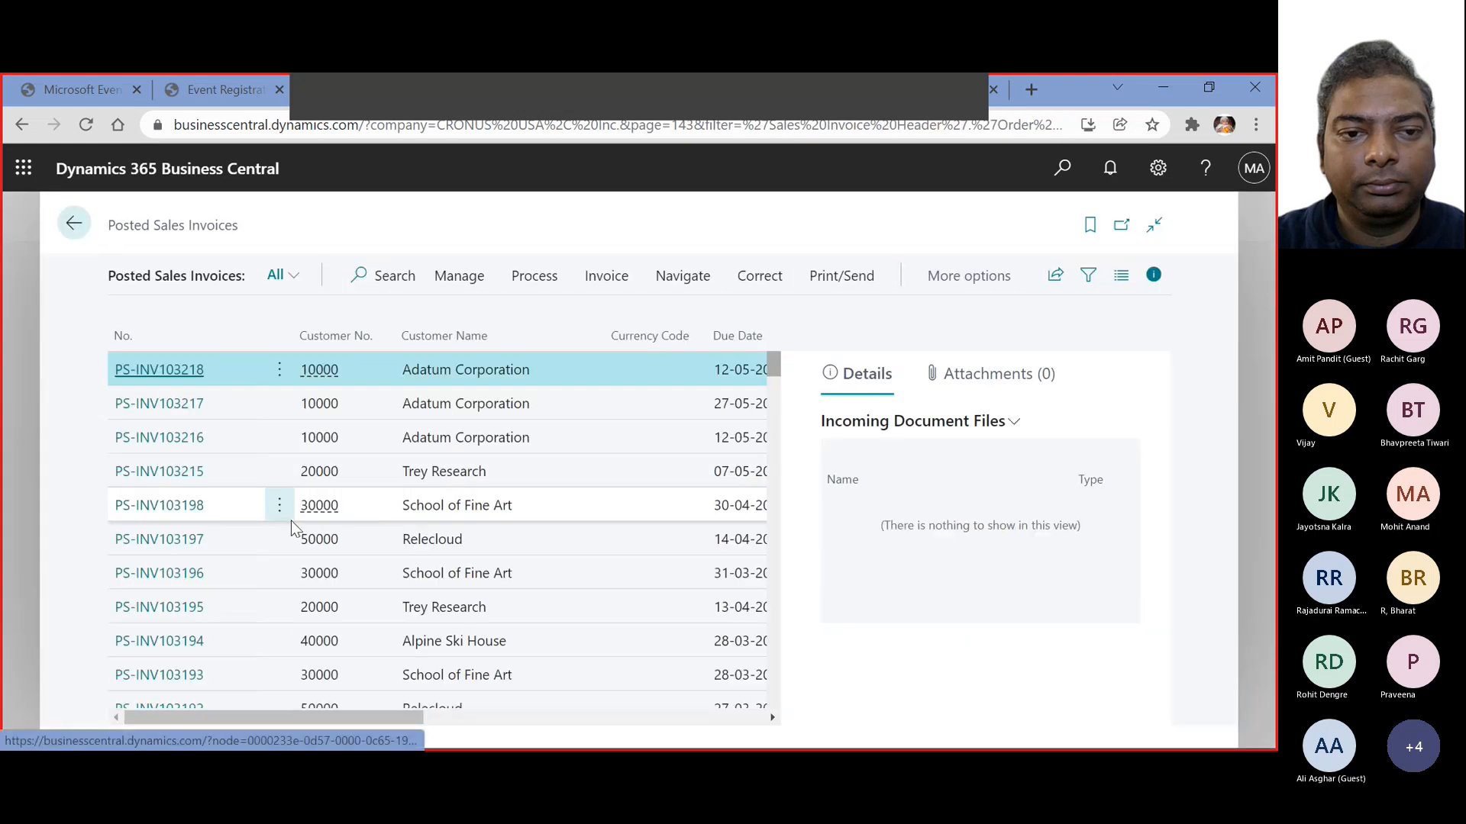
{"action": "left_click", "coordinate": [181, 405]}
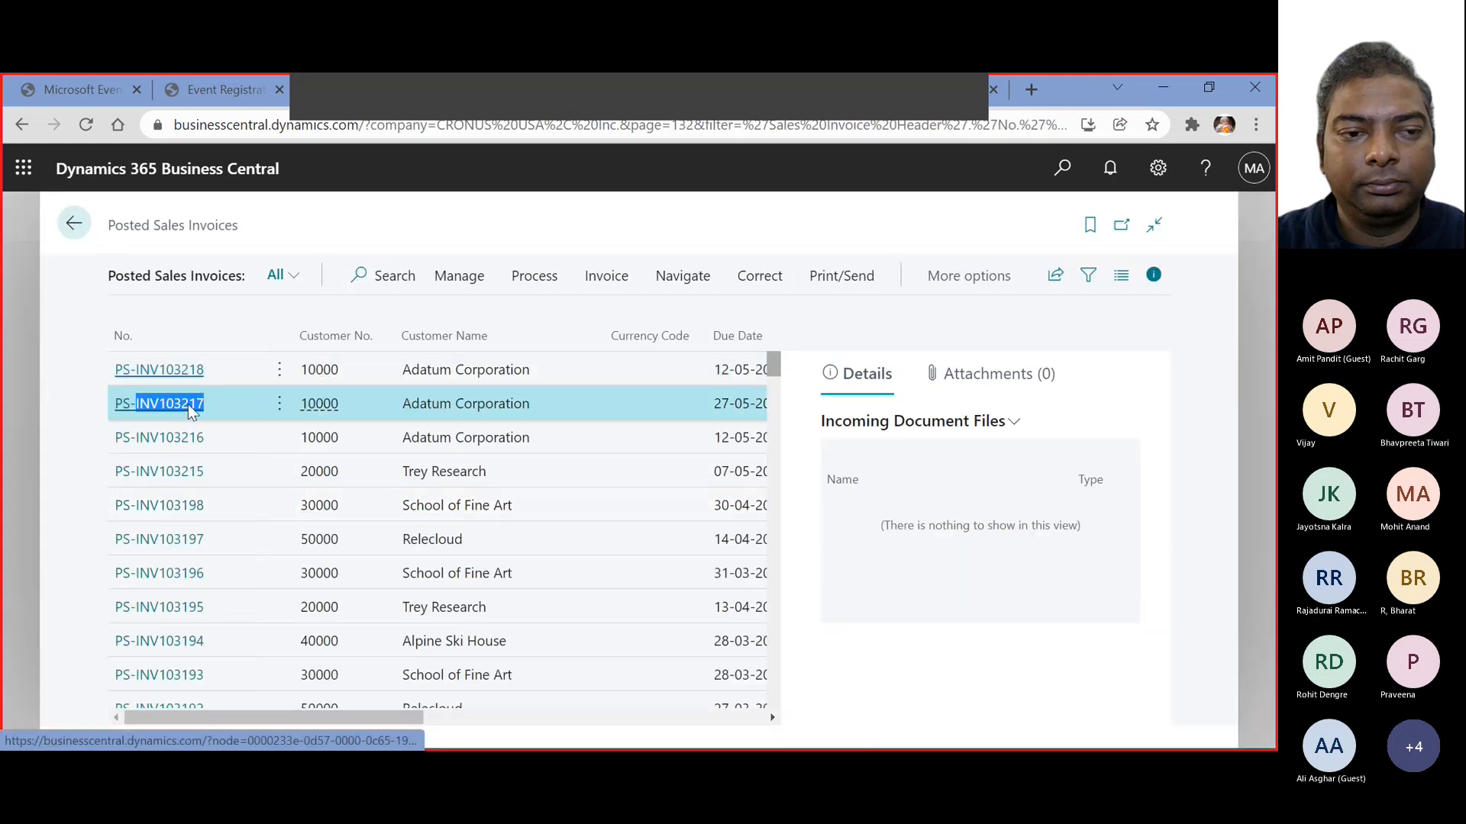
Correct the posted Adatum Corporation invoice for the Chair and ATHENS Desk items, and confirm the correction
{"action": "scroll", "coordinate": [577, 494], "scroll_direction": "down", "scroll_amount": 4}
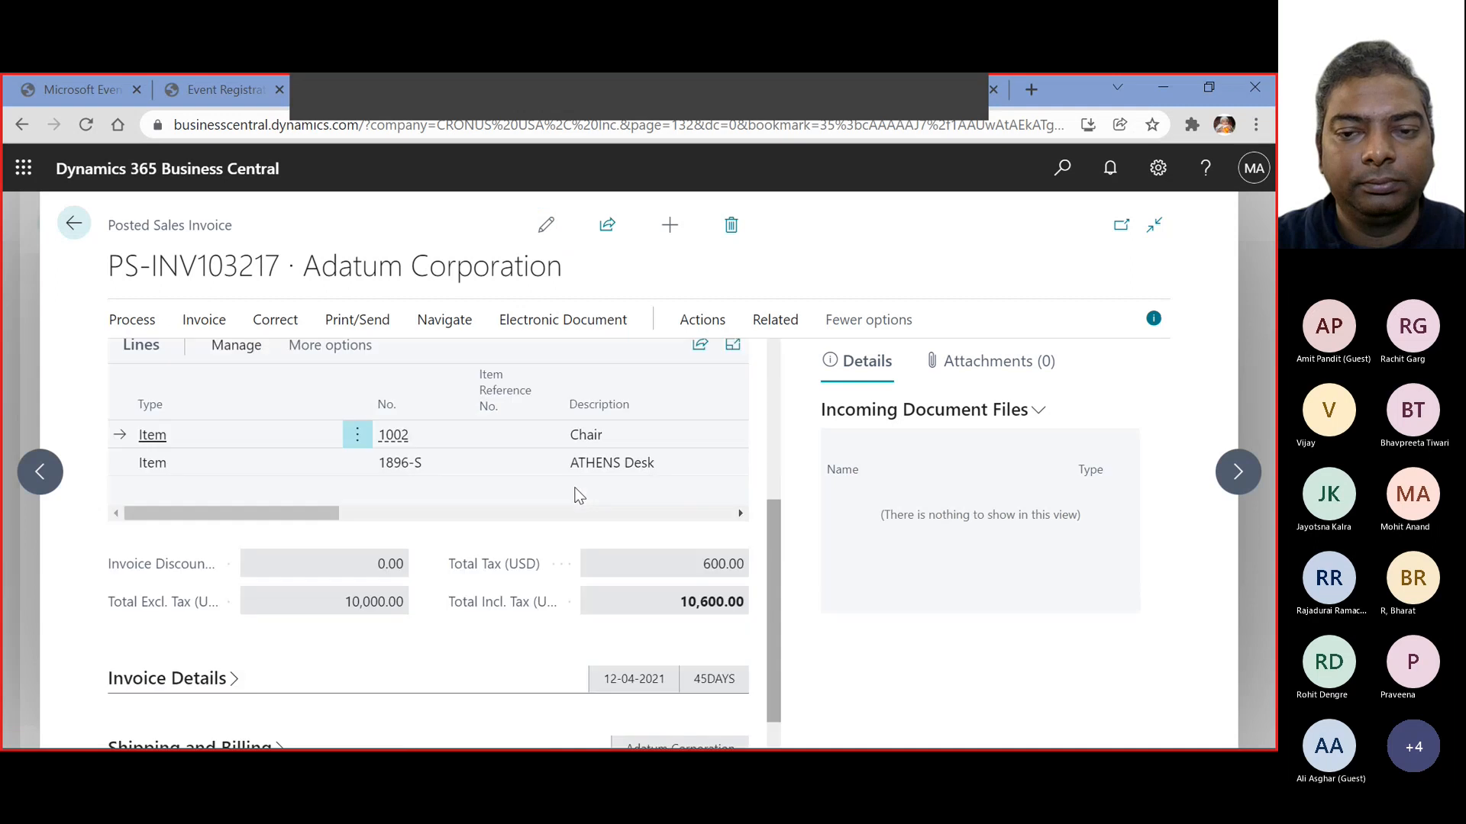
{"action": "scroll", "coordinate": [577, 494], "scroll_direction": "up", "scroll_amount": 4}
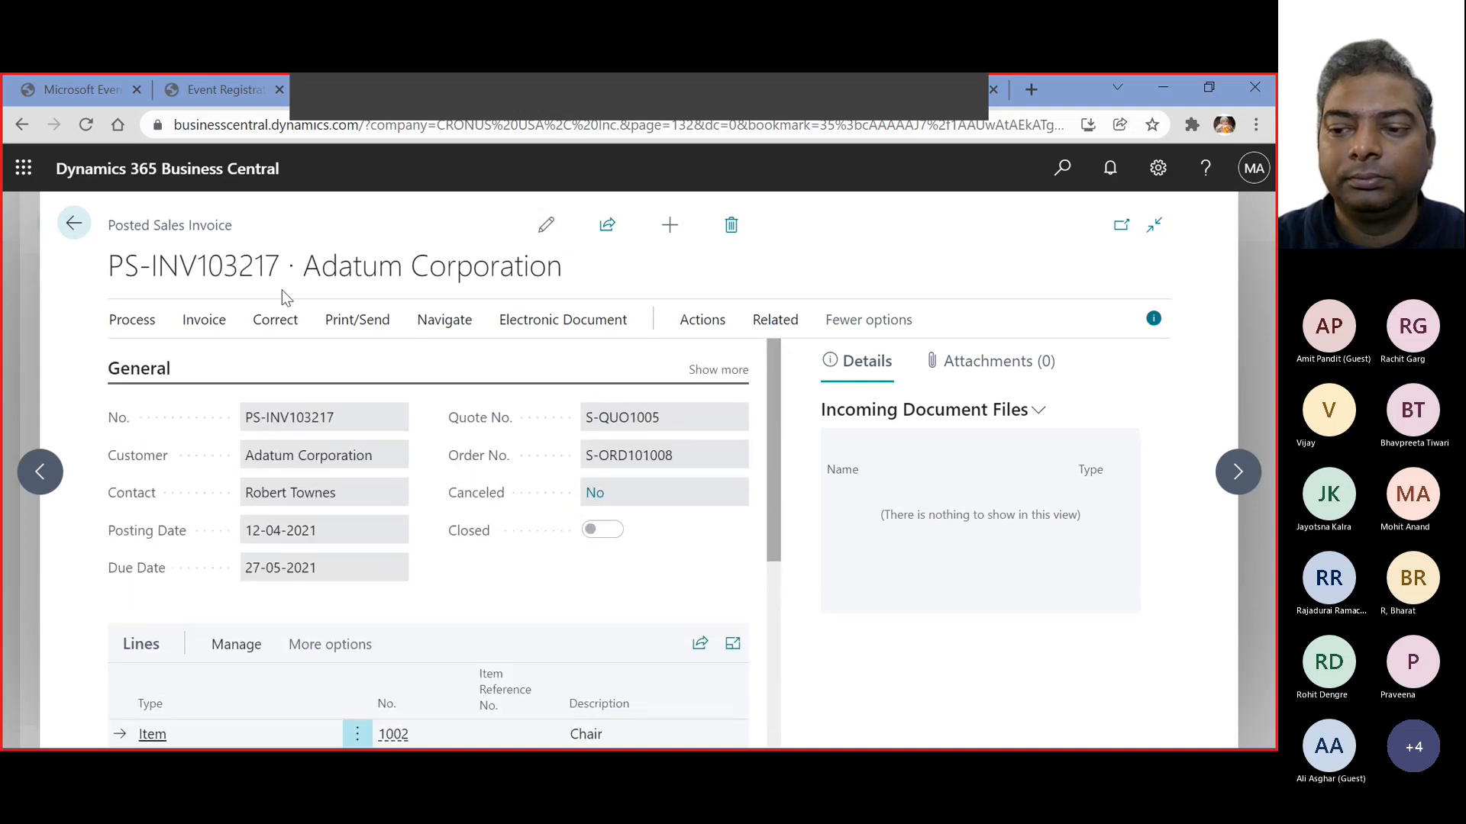
{"action": "left_click", "coordinate": [275, 319]}
{"action": "left_click", "coordinate": [159, 363]}
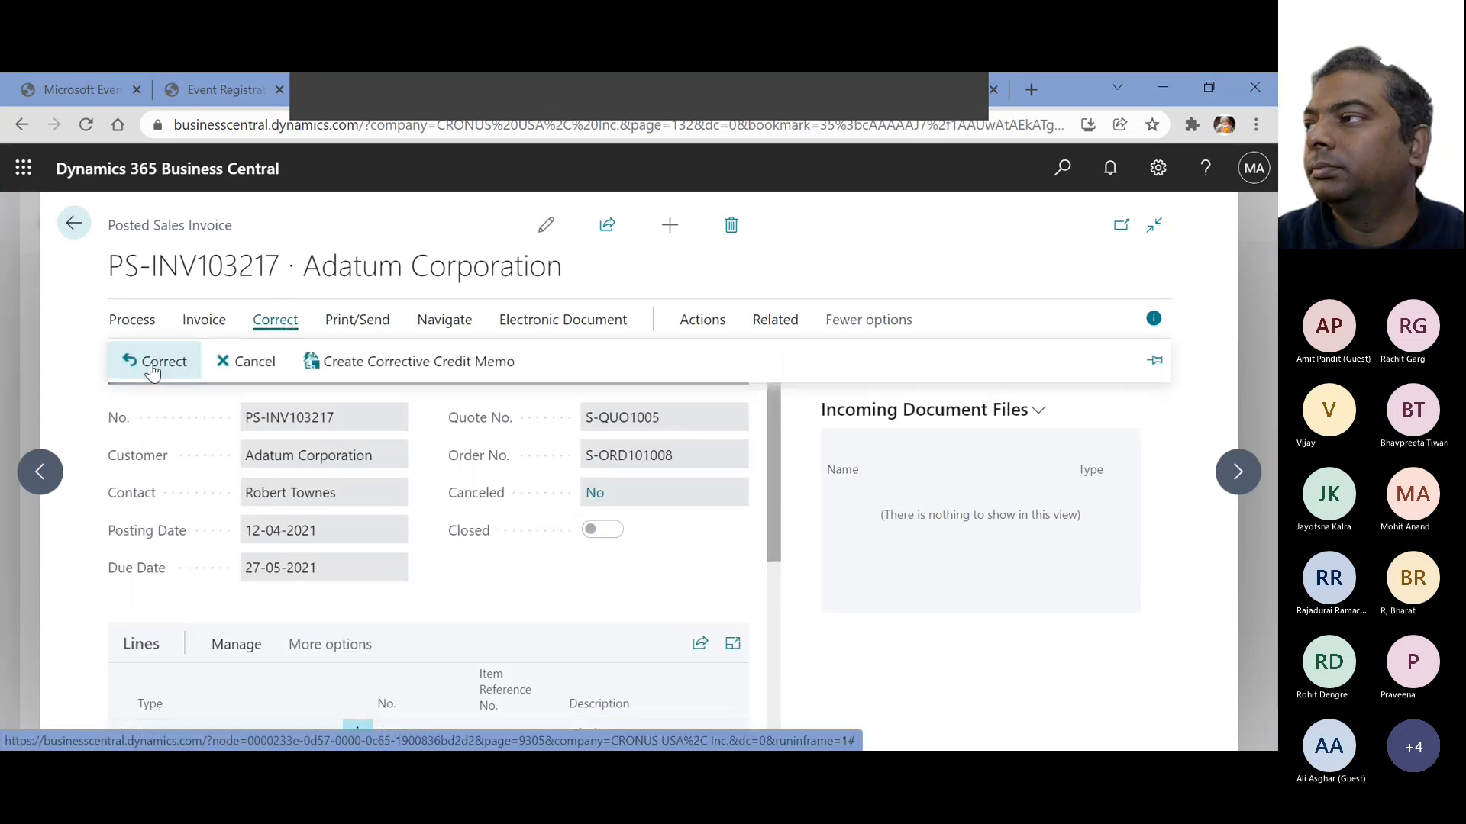
{"action": "left_click", "coordinate": [744, 534]}
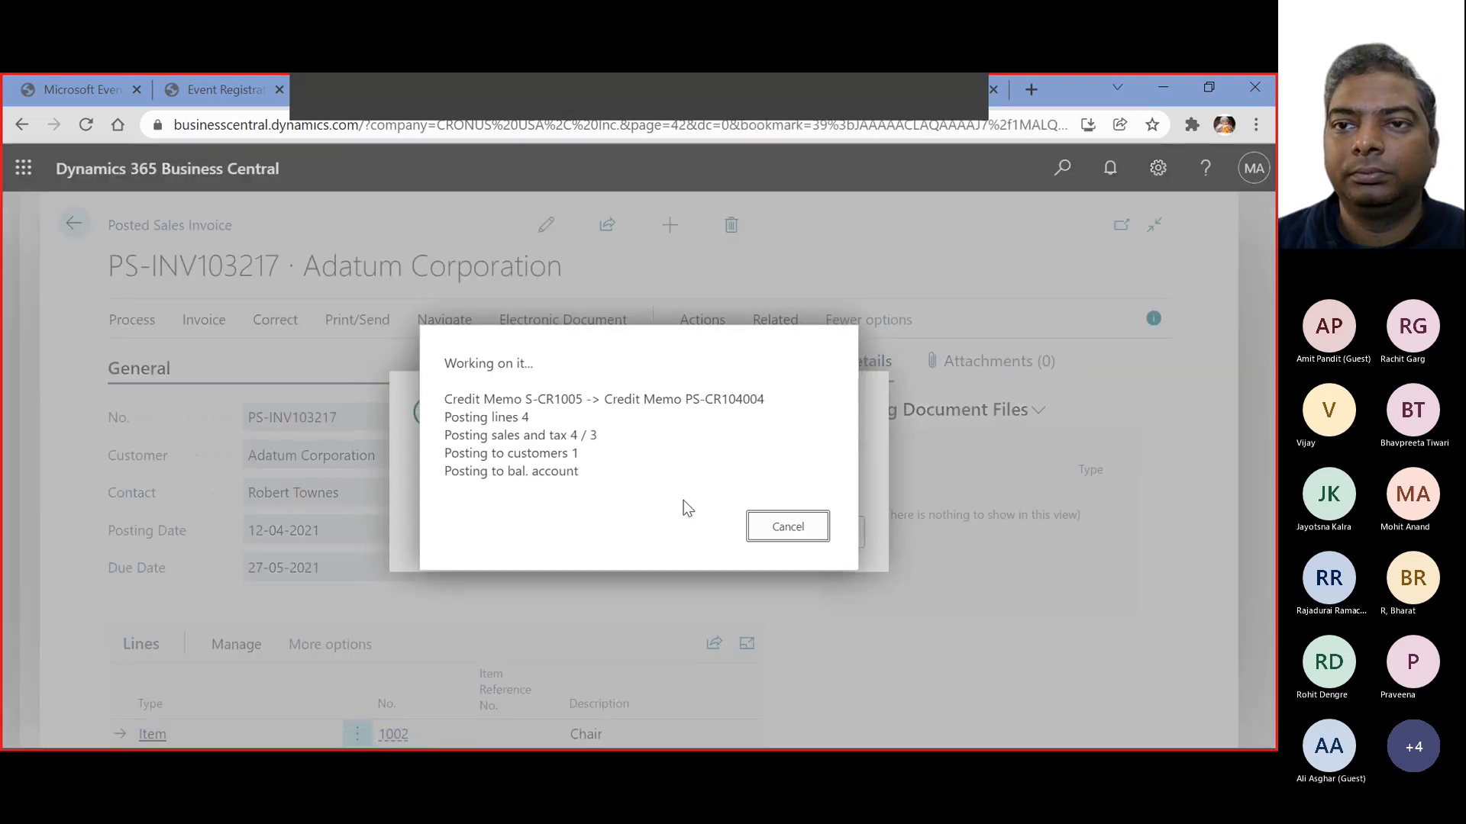
Check the quantities to ship and invoice on the reopened sales order's Chair and ATHENS Desk lines
{"action": "scroll", "coordinate": [684, 496], "scroll_direction": "down", "scroll_amount": 5}
{"action": "scroll", "coordinate": [651, 488], "scroll_direction": "down", "scroll_amount": 4}
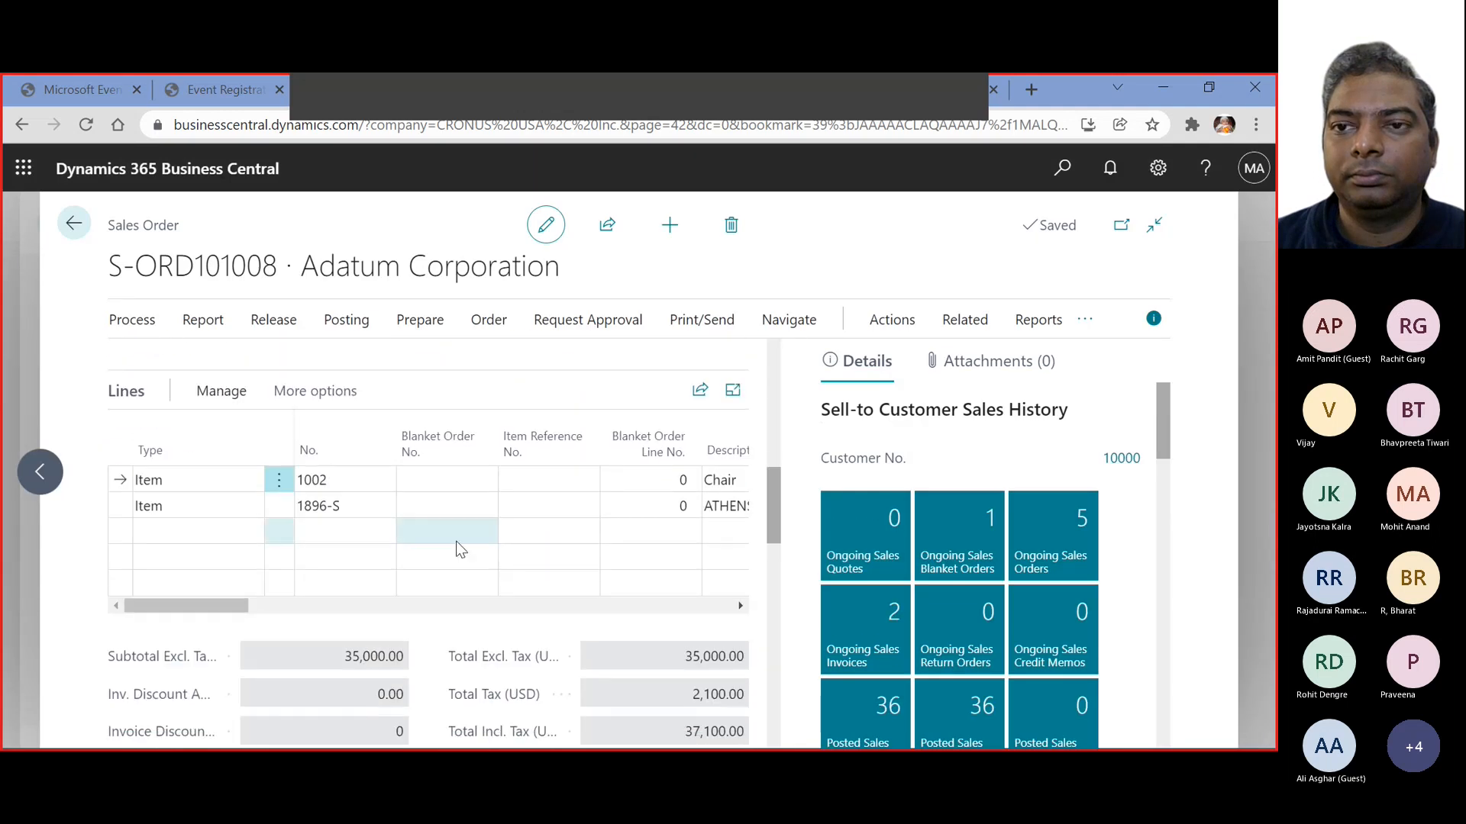
{"action": "left_click_drag", "start_coordinate": [229, 605], "coordinate": [579, 588]}
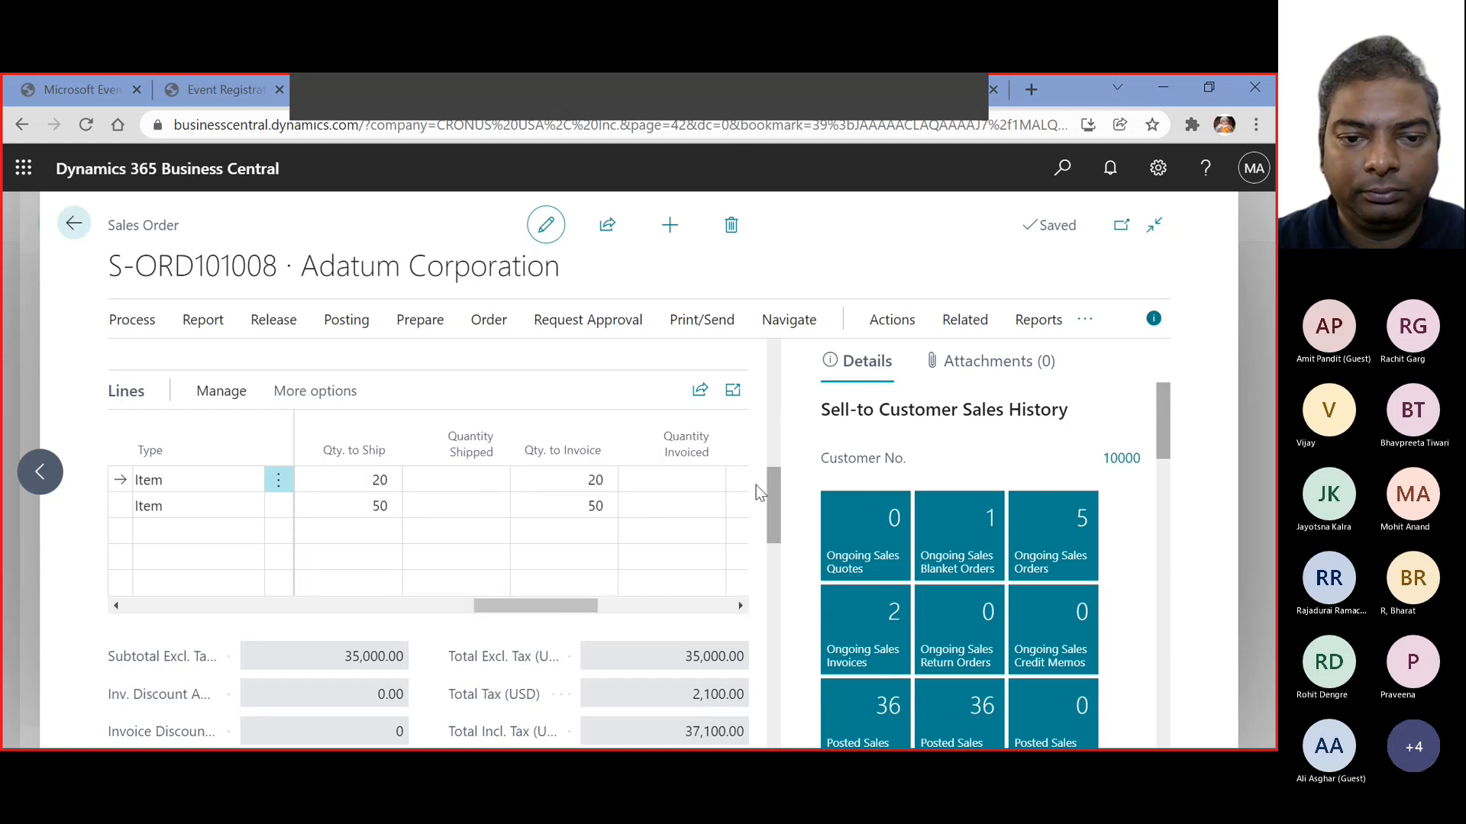
Leave the sales order and the posted invoices, and open the Sales Invoices list
{"action": "left_click", "coordinate": [669, 488]}
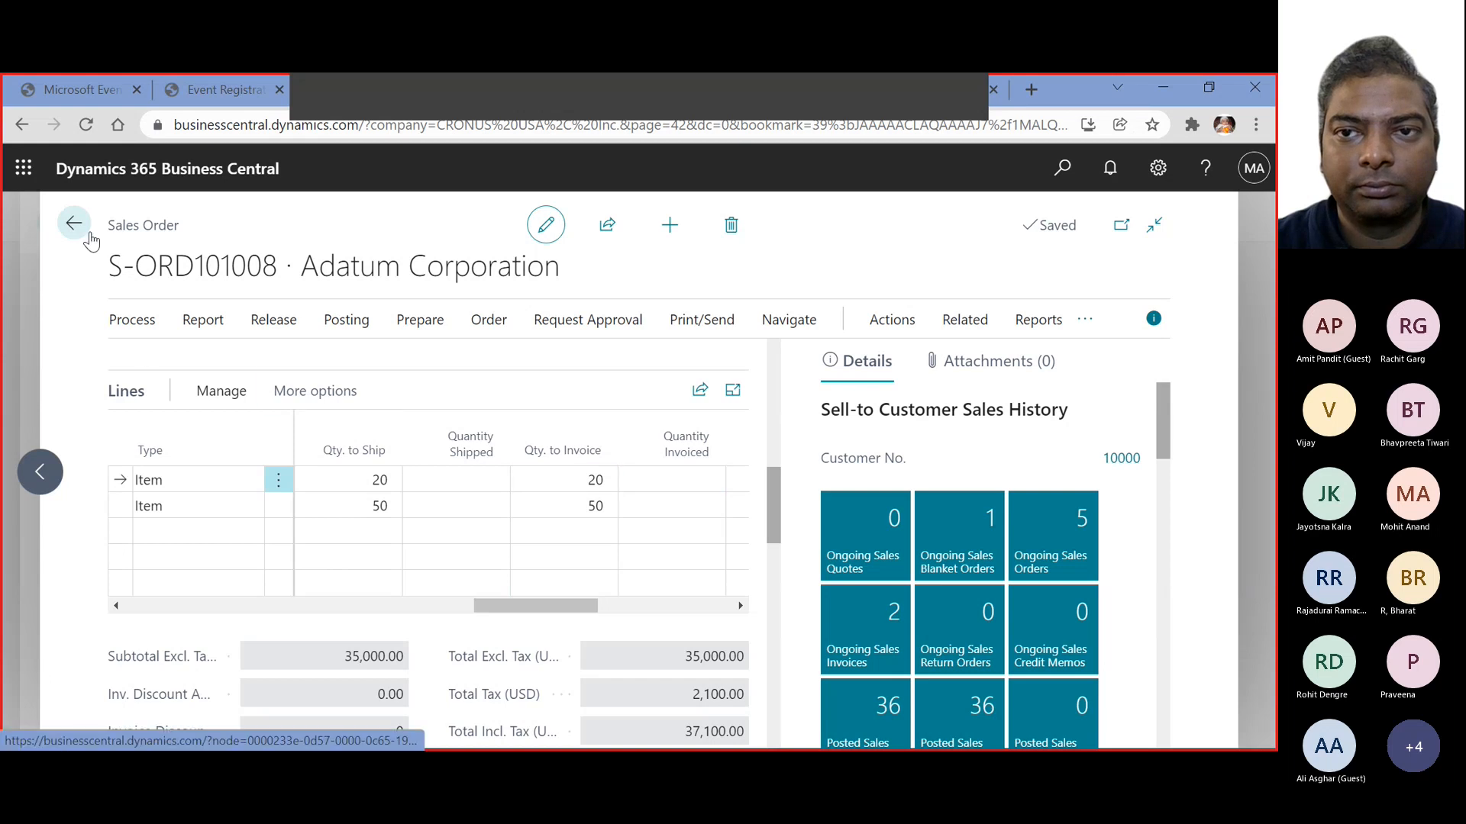
{"action": "left_click", "coordinate": [82, 228]}
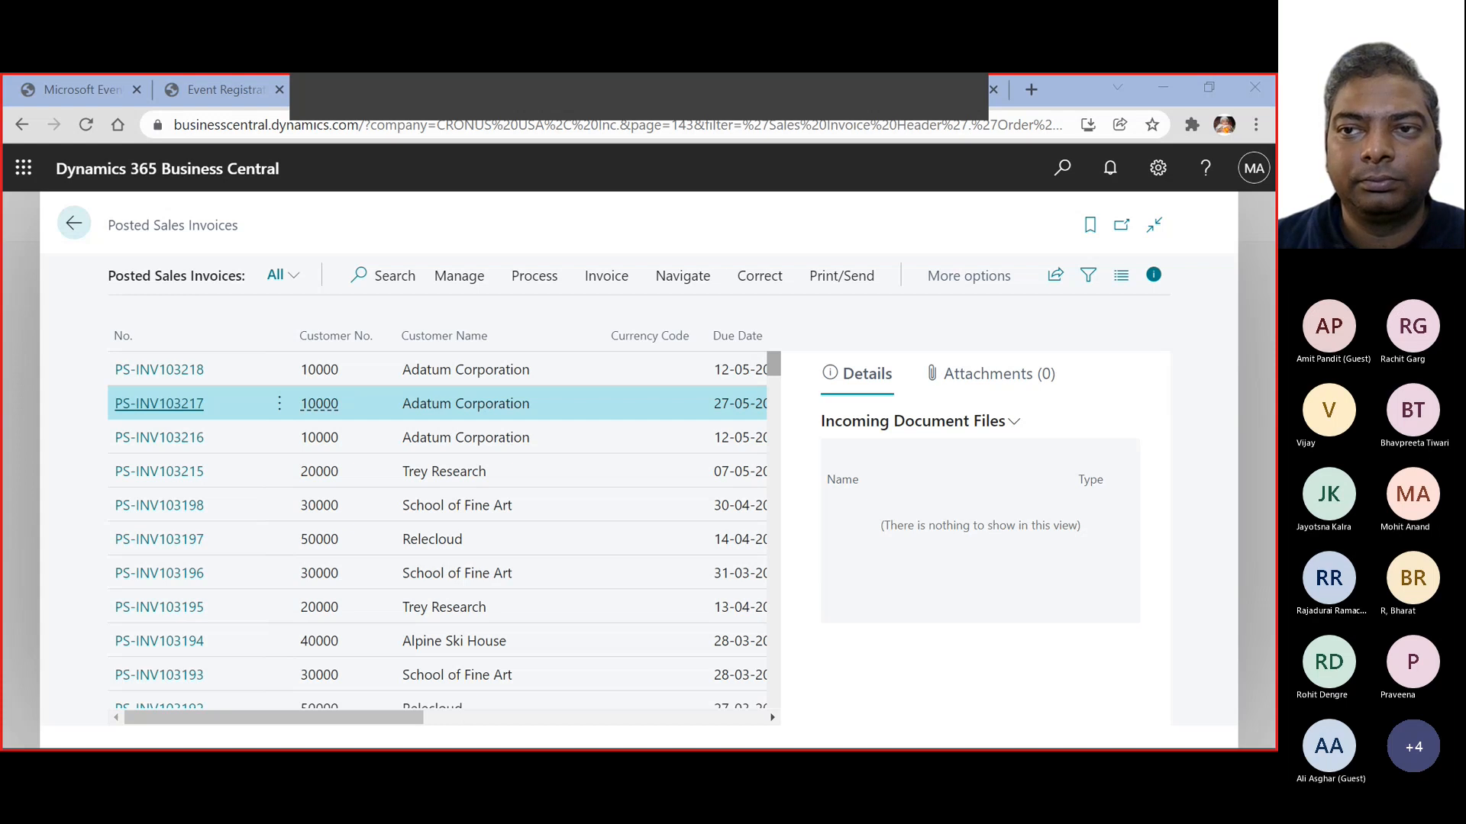
{"action": "left_click", "coordinate": [353, 233]}
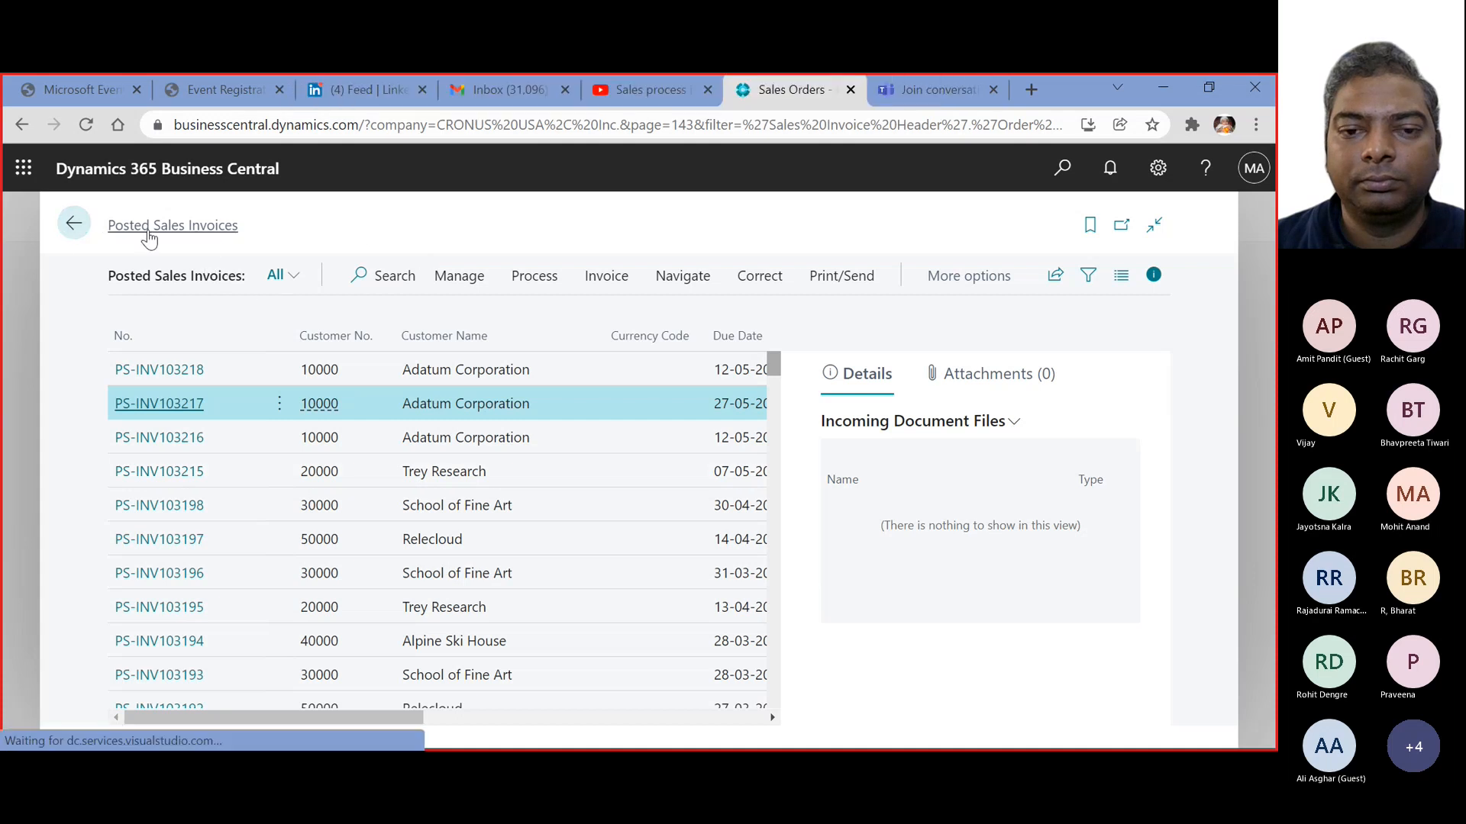
{"action": "left_click", "coordinate": [74, 222]}
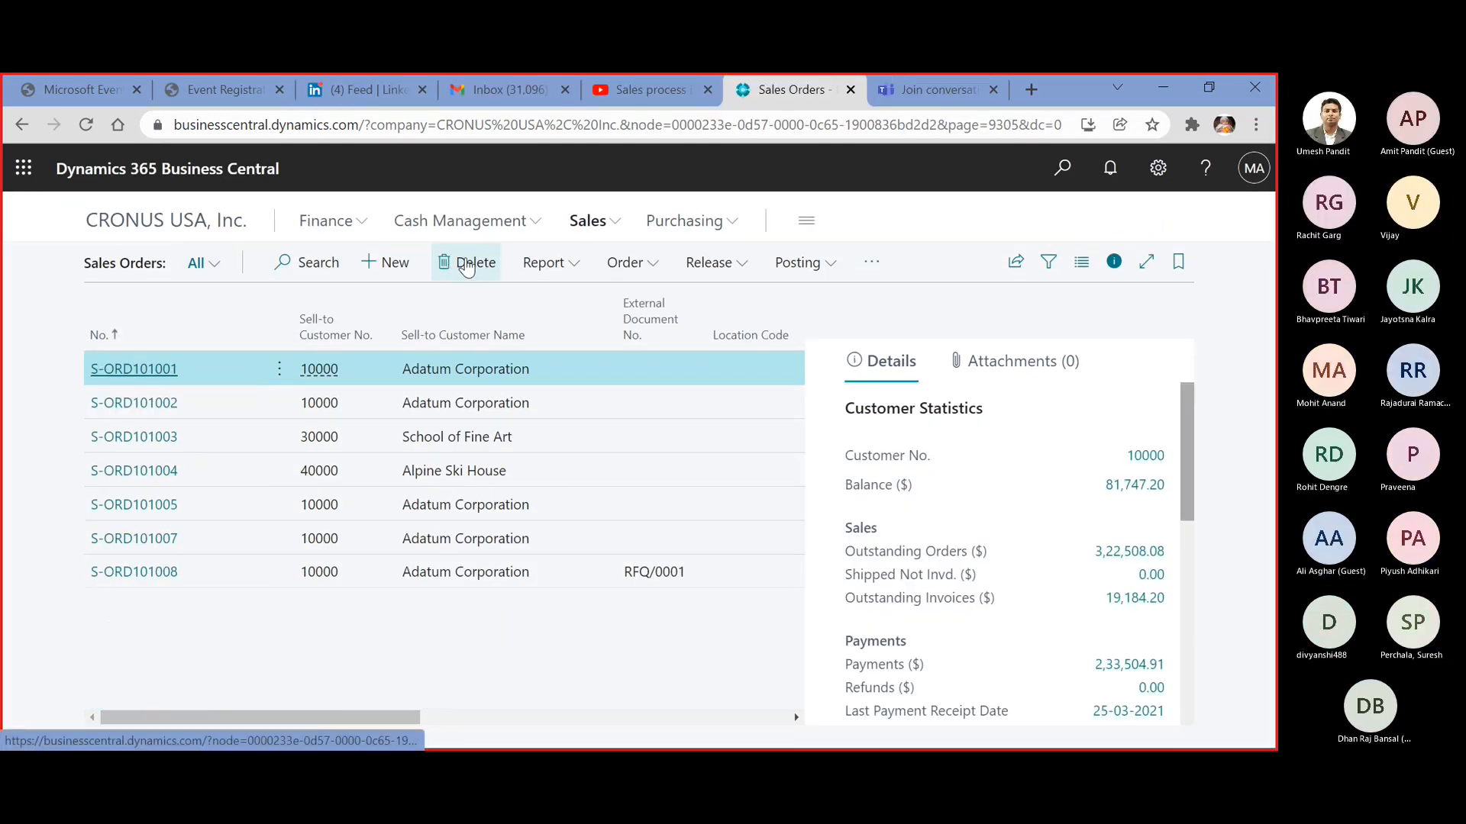
{"action": "left_click", "coordinate": [586, 221]}
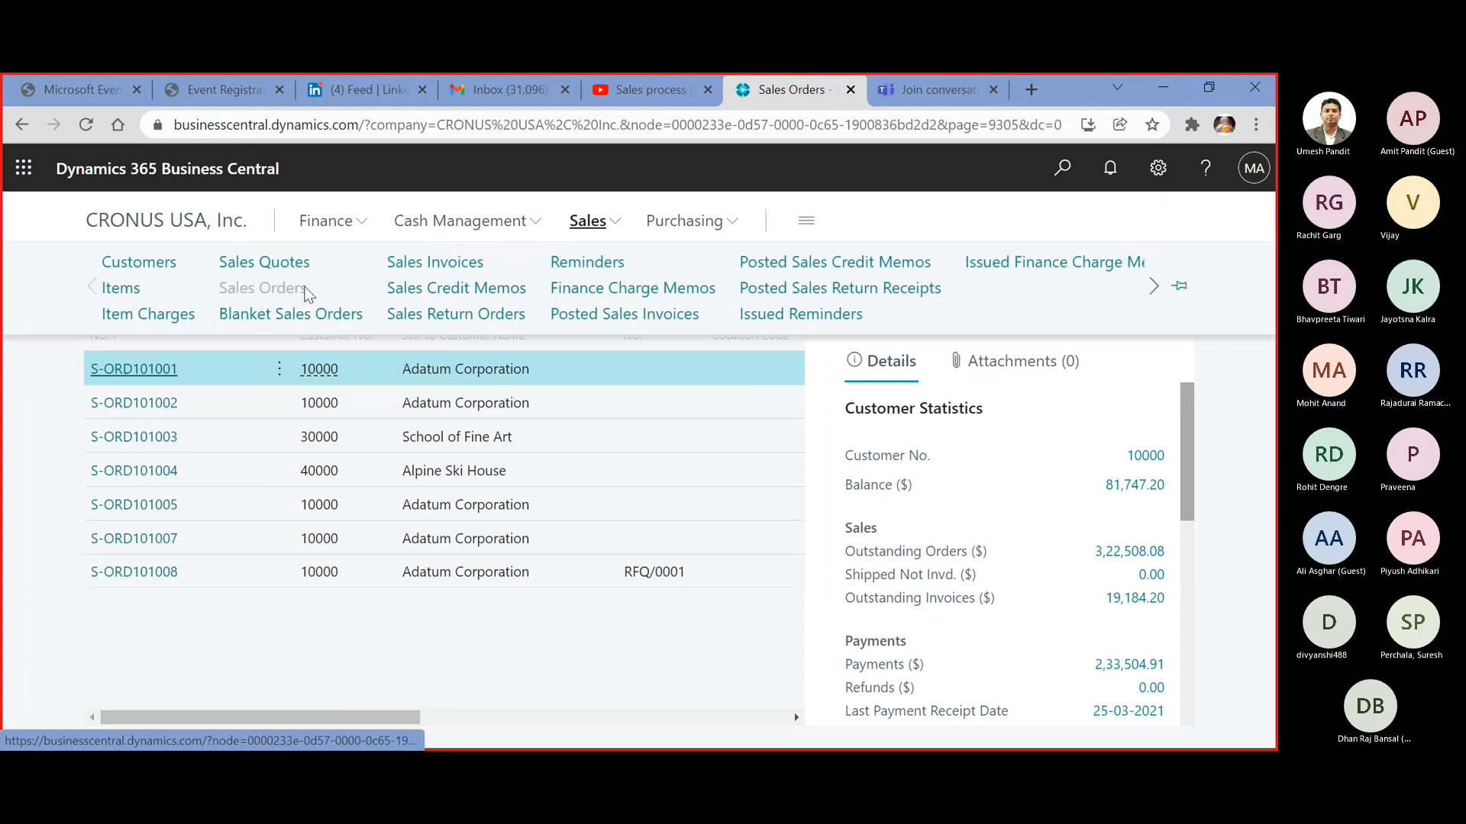
{"action": "left_click", "coordinate": [472, 271]}
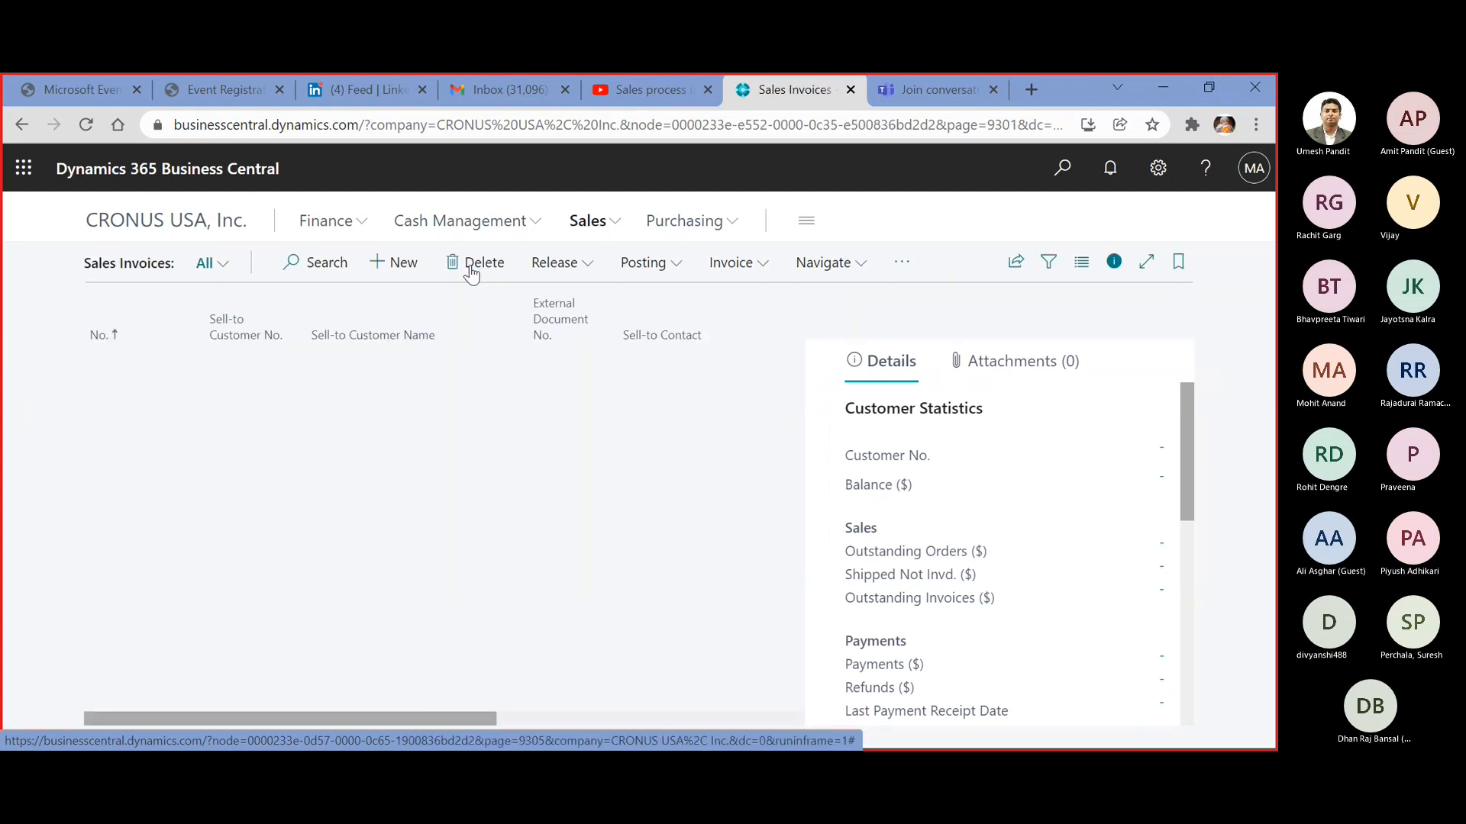
Create a new sales invoice with all general fields shown, and assign it to the customer Adatum Corporation
{"action": "left_click", "coordinate": [416, 265]}
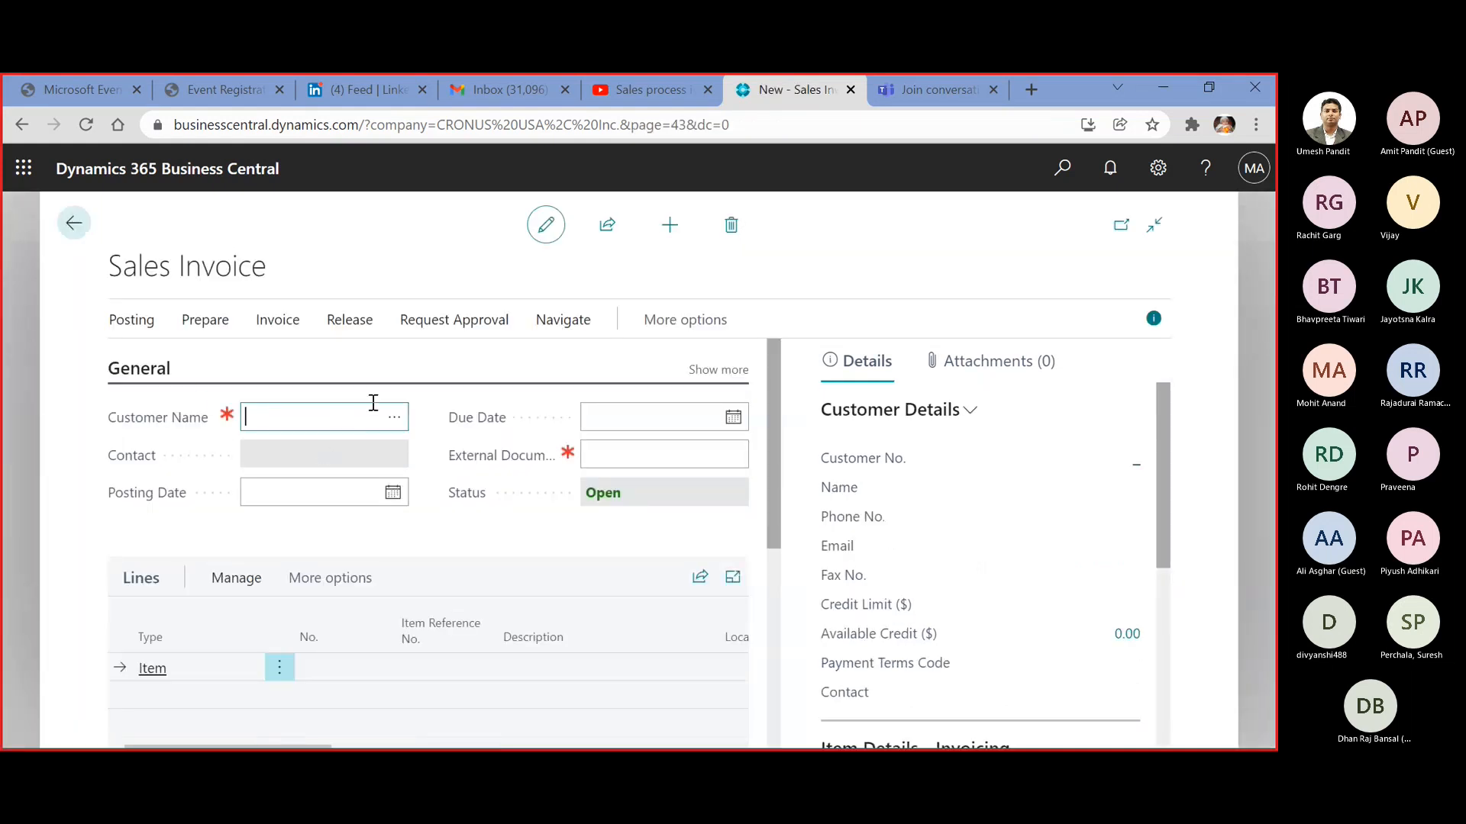
{"action": "left_click", "coordinate": [718, 370]}
{"action": "left_click", "coordinate": [292, 420]}
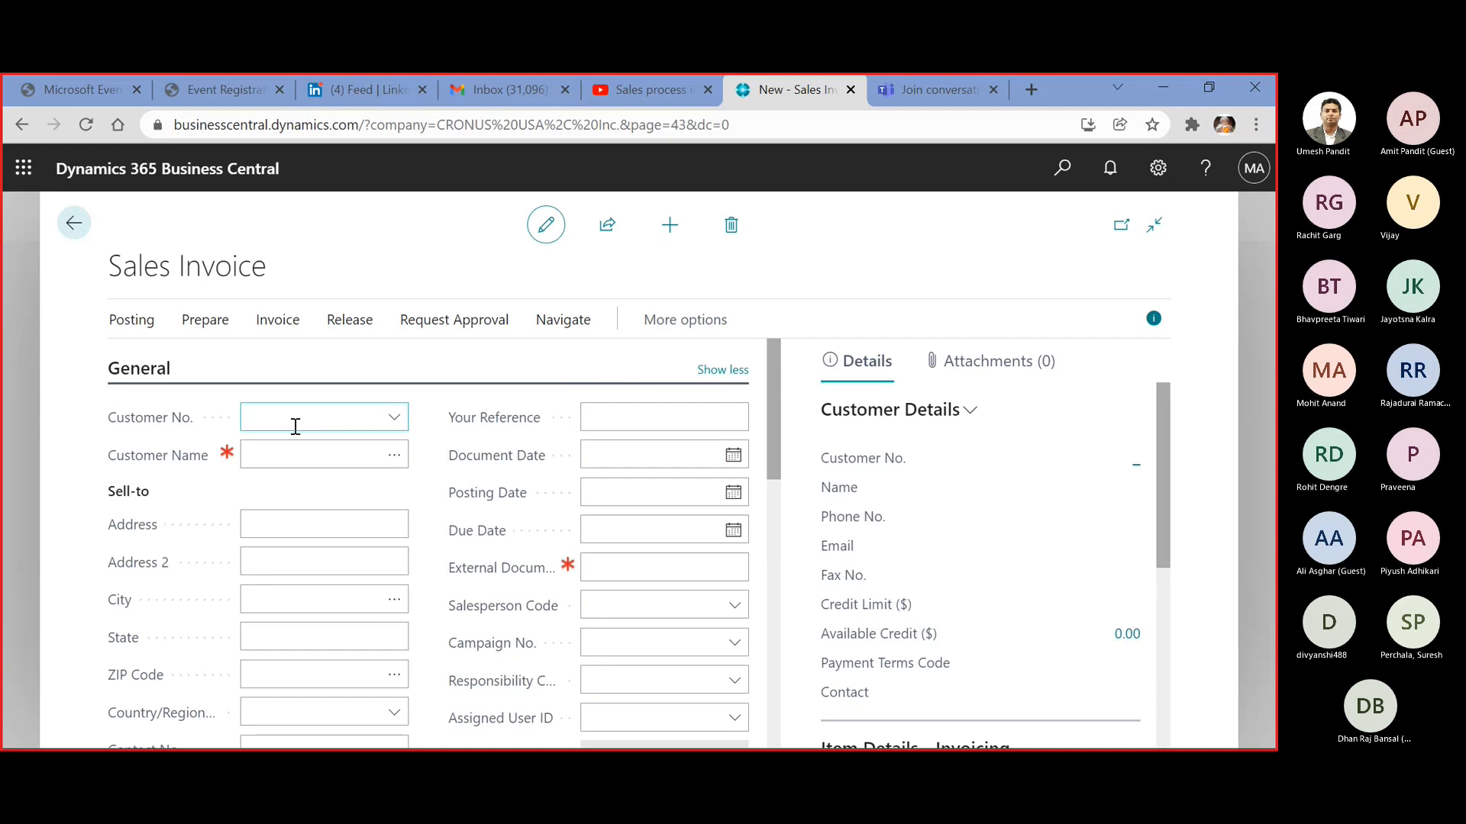
{"action": "type", "text": "10"}
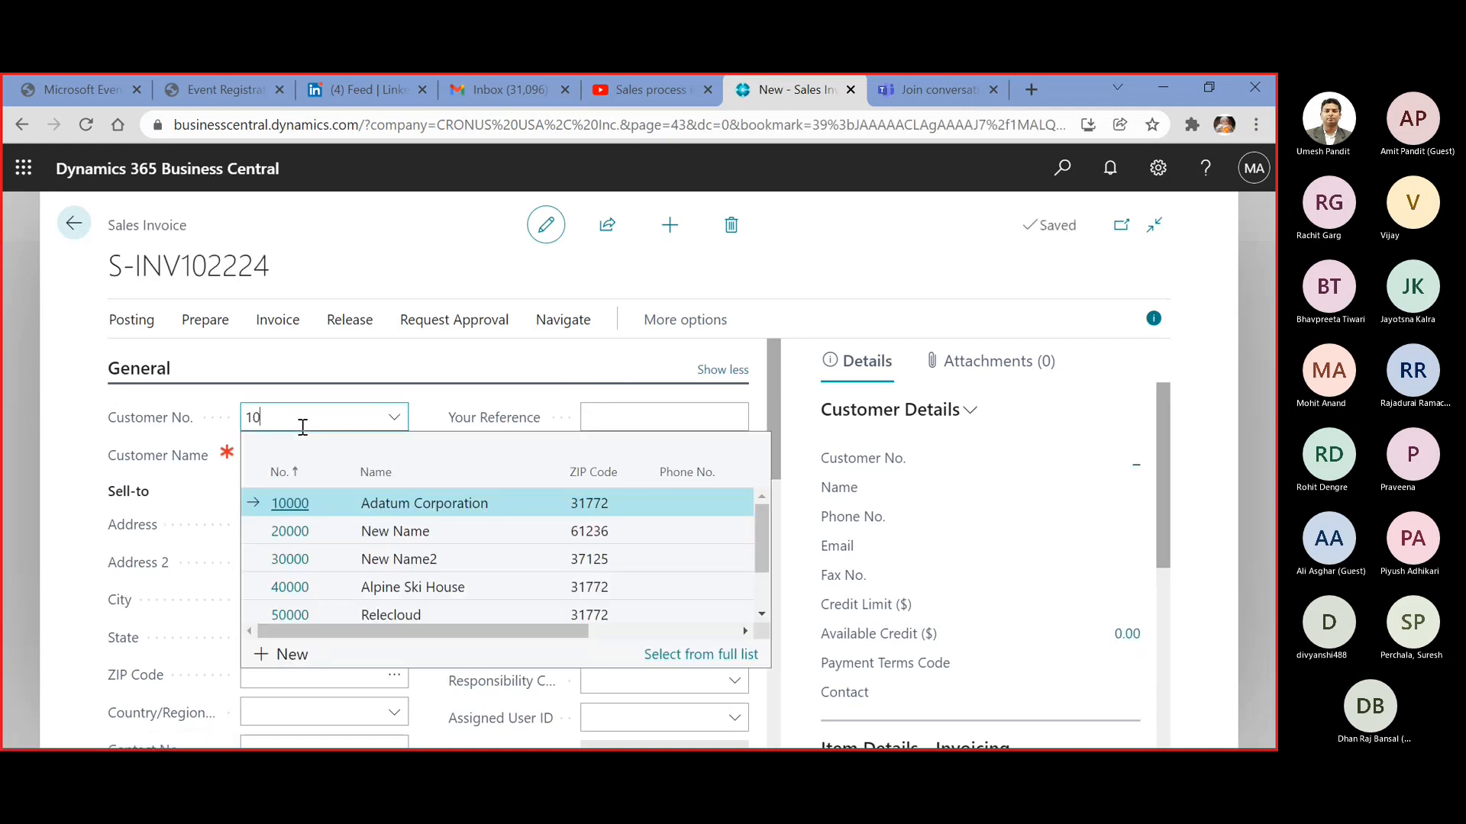
{"action": "key", "text": "Tab"}
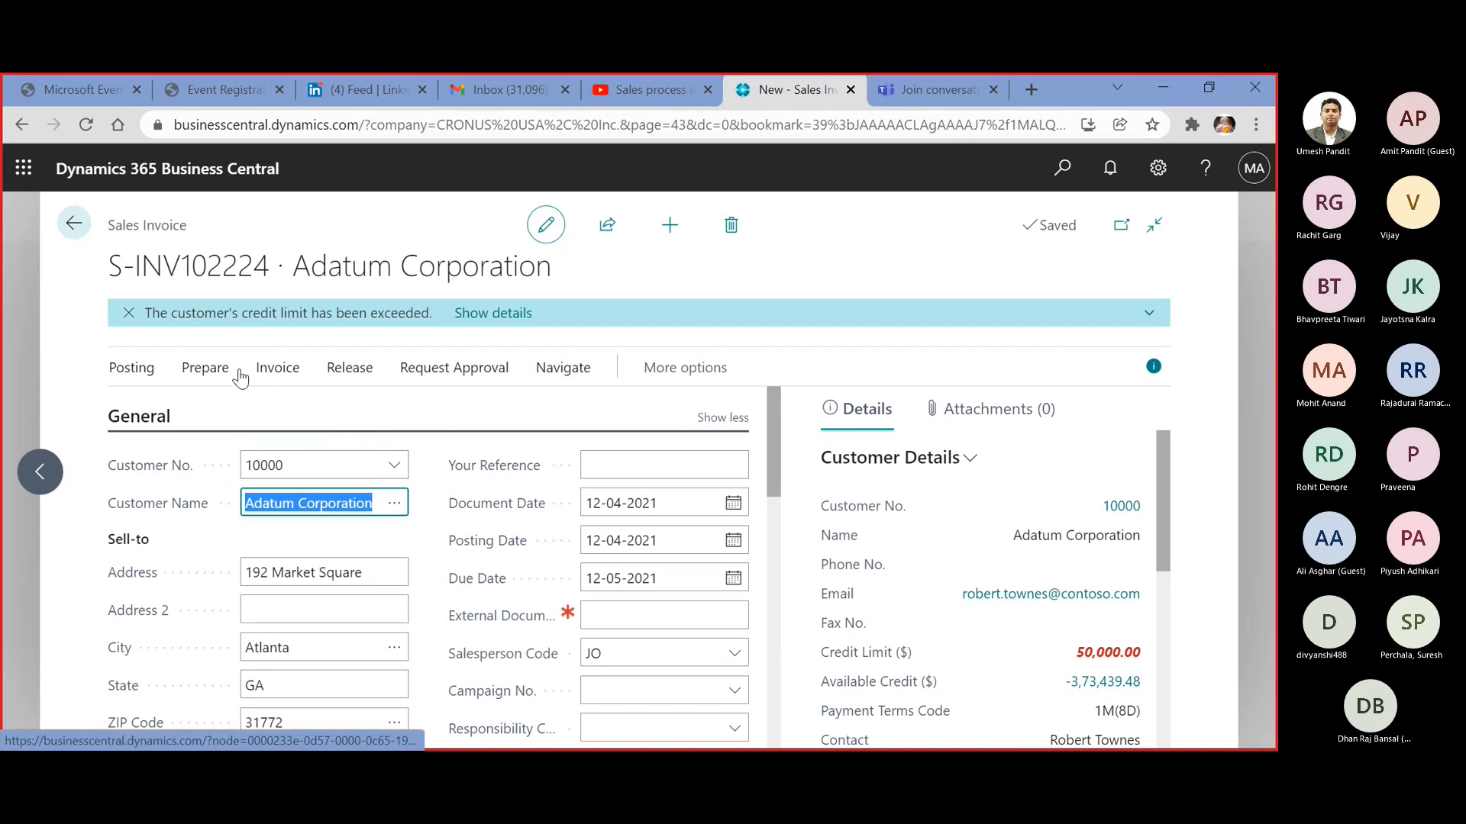
{"action": "left_click", "coordinate": [195, 369]}
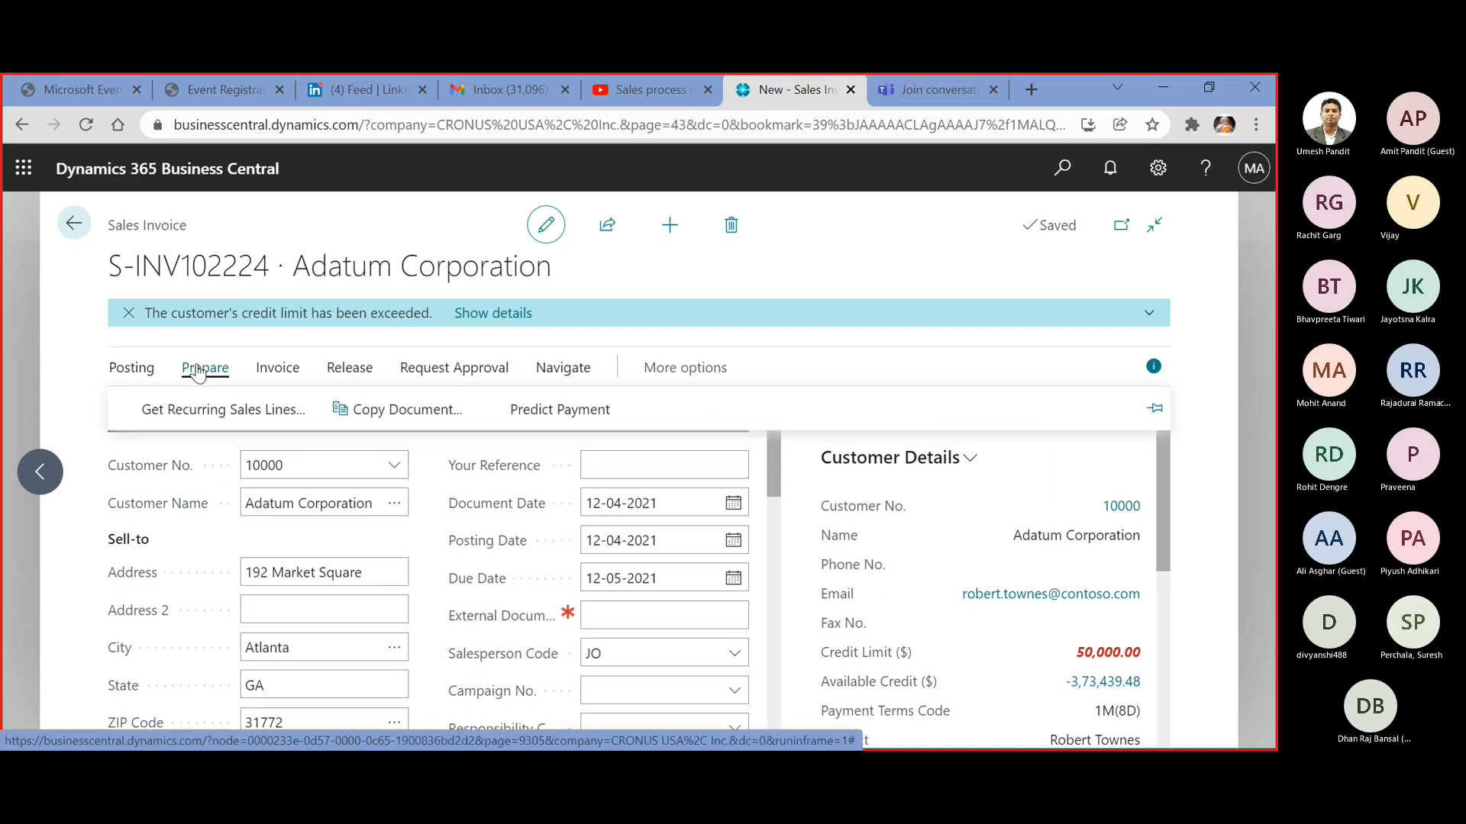
{"action": "left_click", "coordinate": [353, 398]}
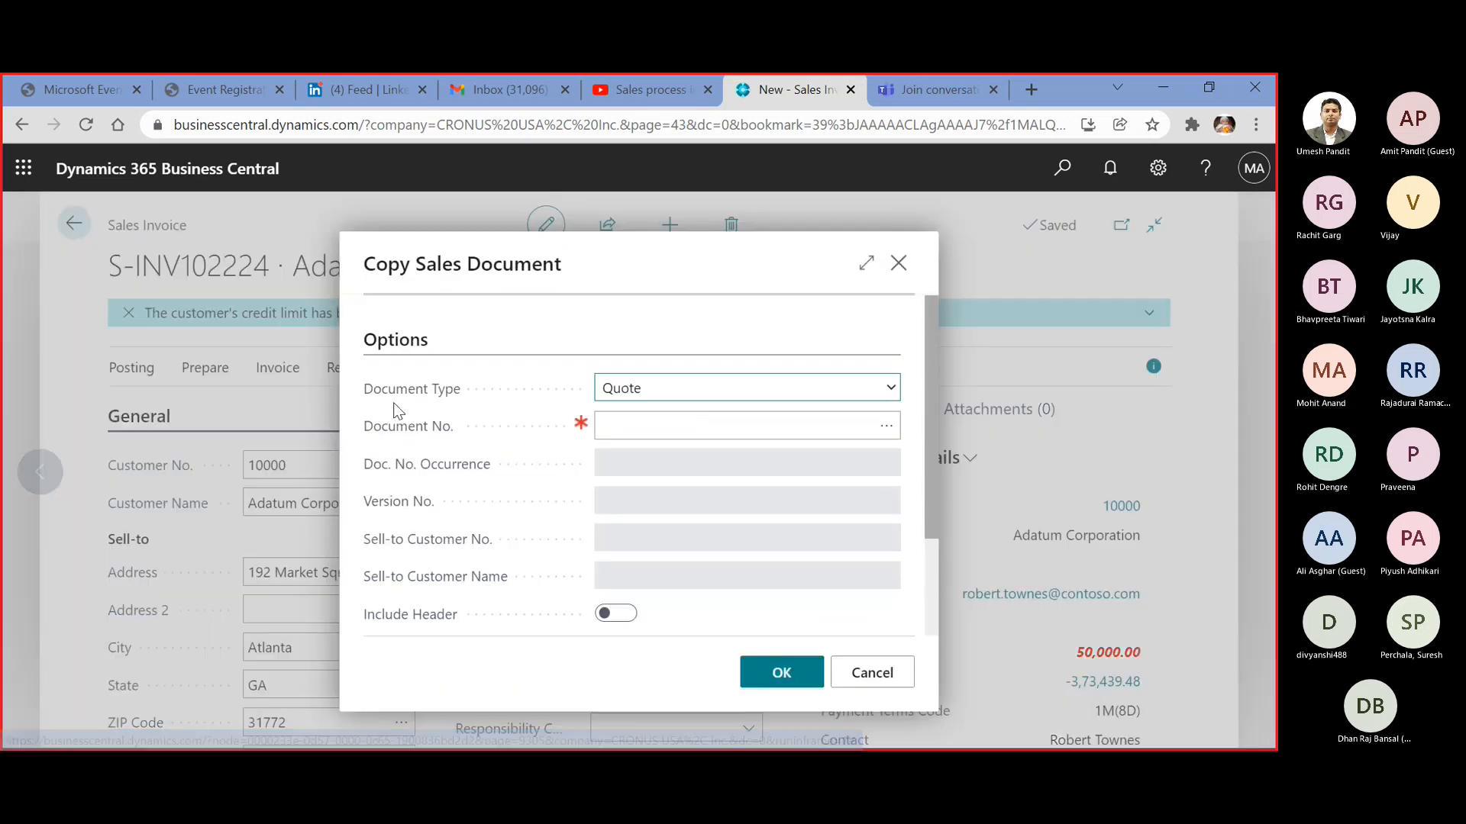
{"action": "left_click", "coordinate": [874, 676]}
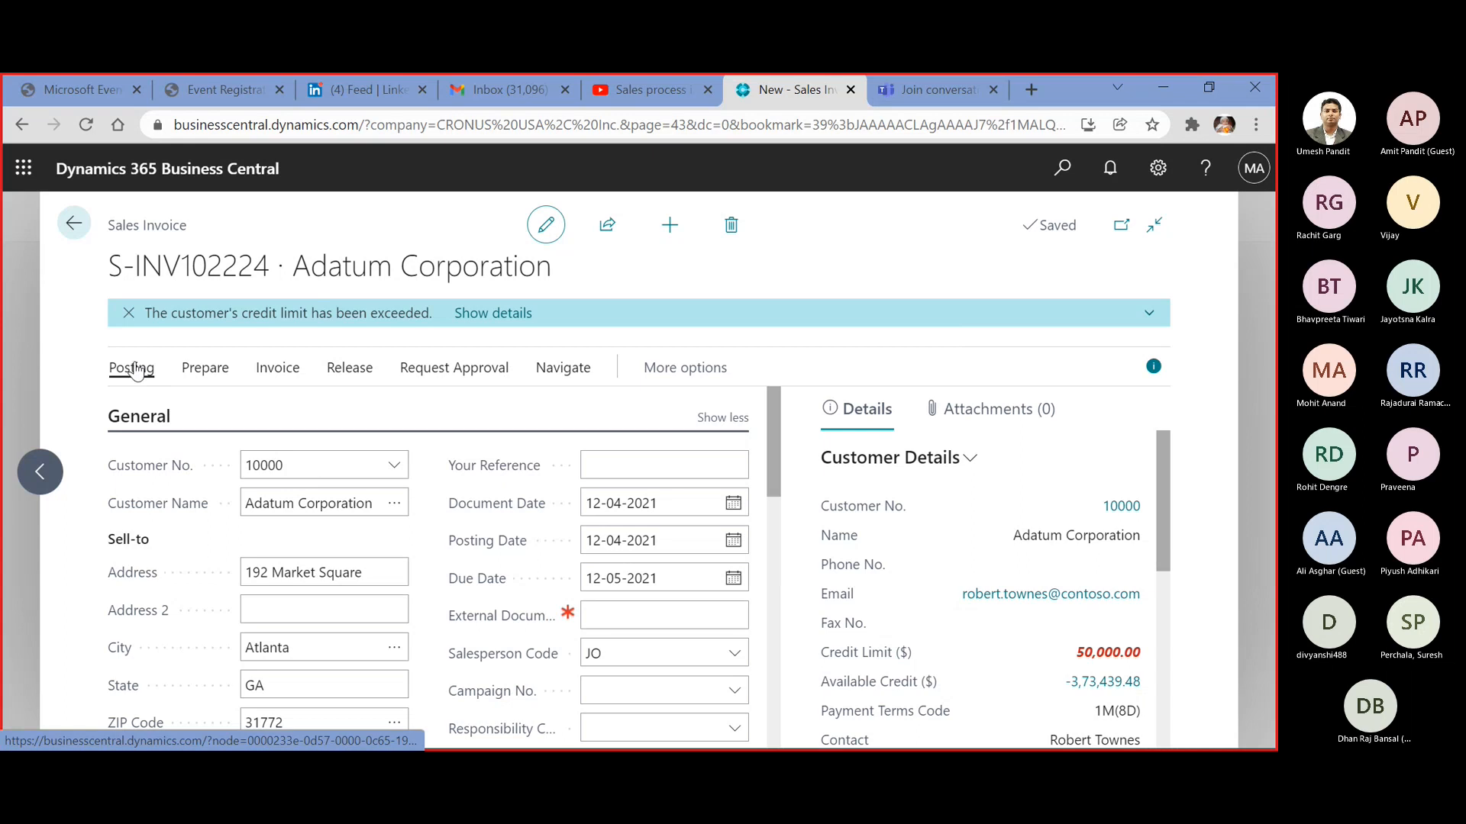
Try to copy a document into the new invoice, with Posted Shipment as document type, and open the posted shipments lookup
{"action": "left_click", "coordinate": [136, 370]}
{"action": "left_click", "coordinate": [203, 372]}
{"action": "left_click", "coordinate": [337, 410]}
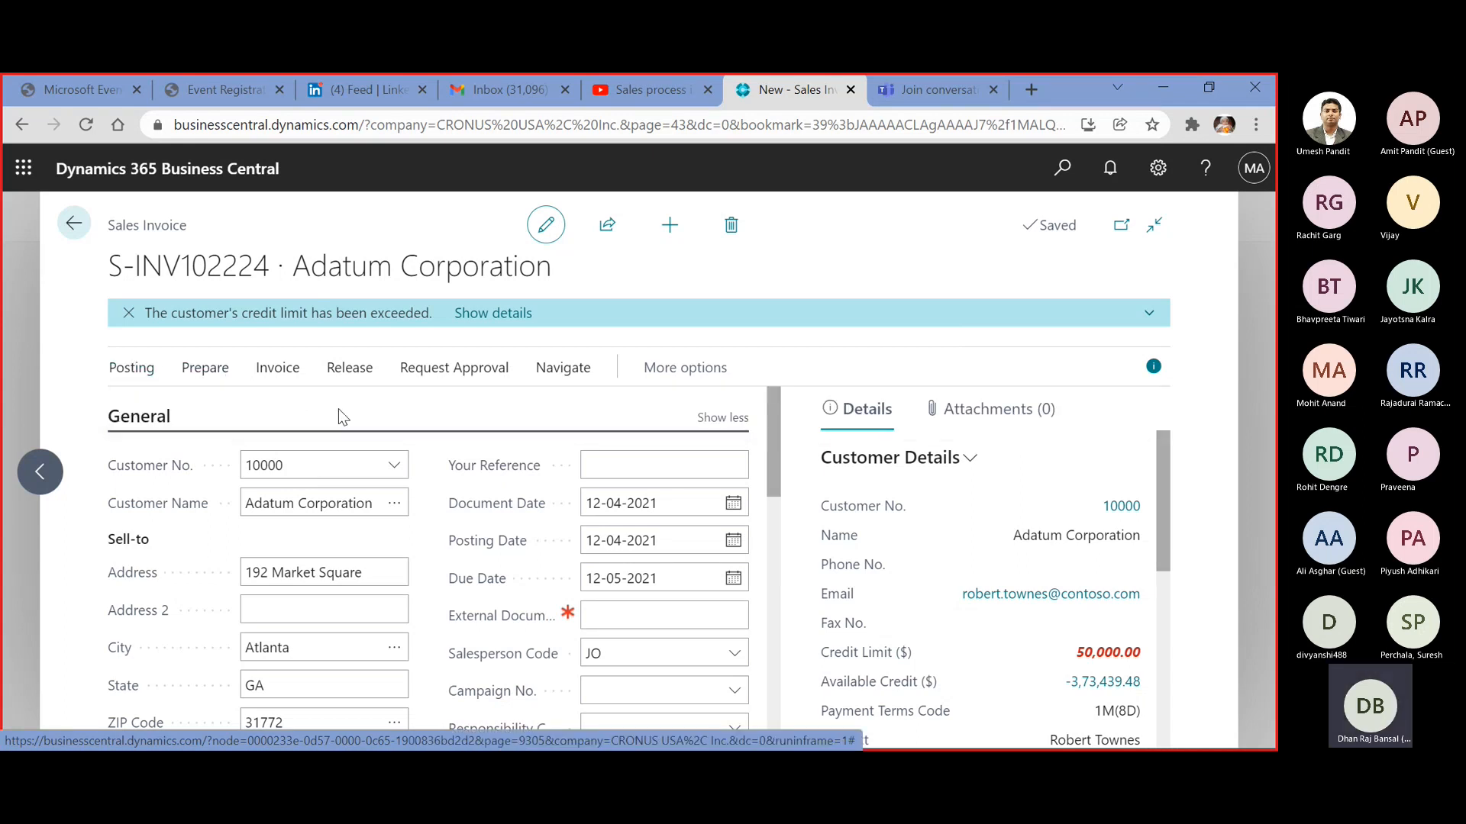
{"action": "left_click", "coordinate": [892, 389]}
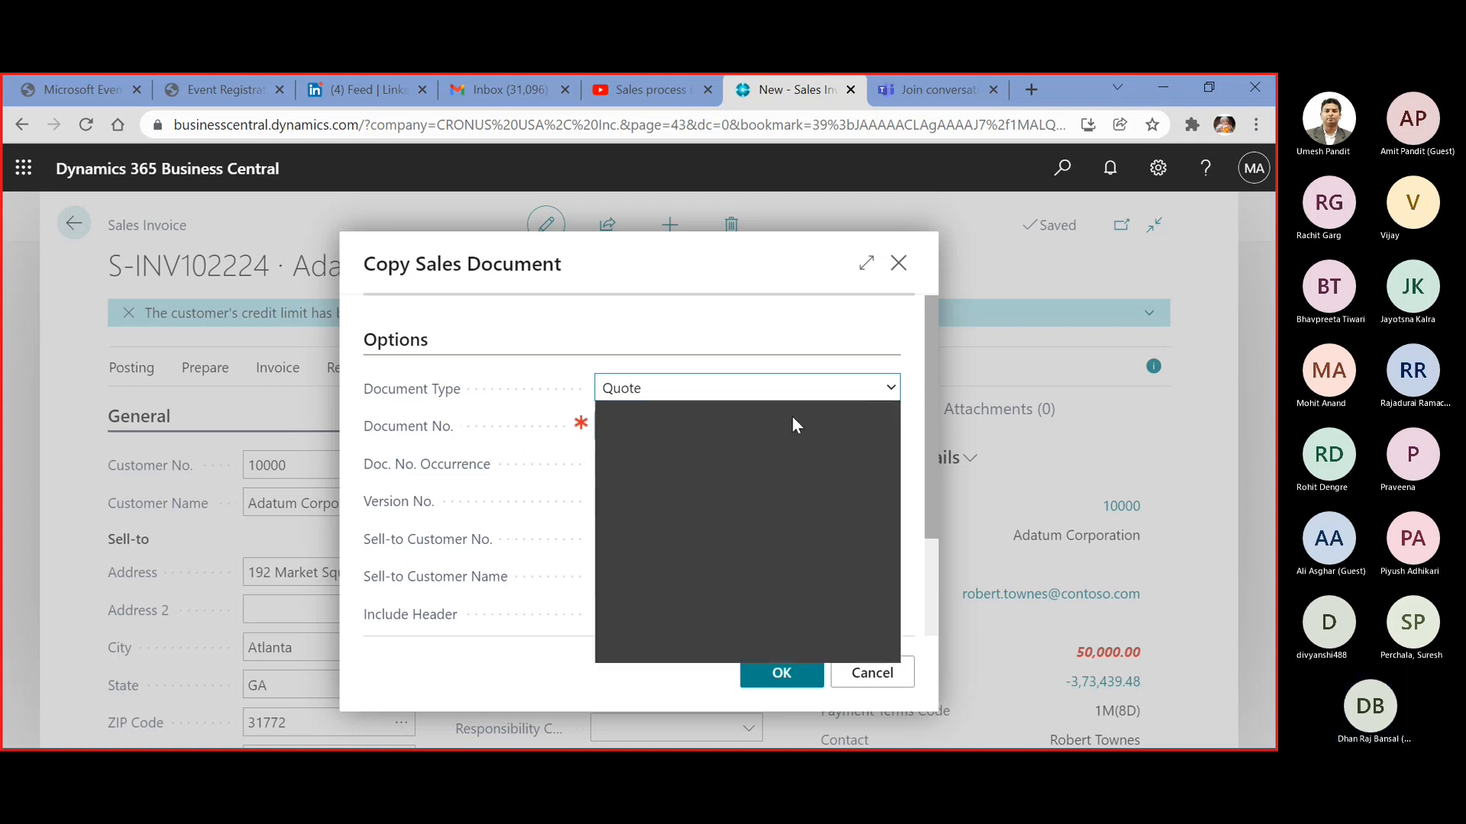
{"action": "left_click", "coordinate": [725, 531]}
{"action": "left_click", "coordinate": [887, 427]}
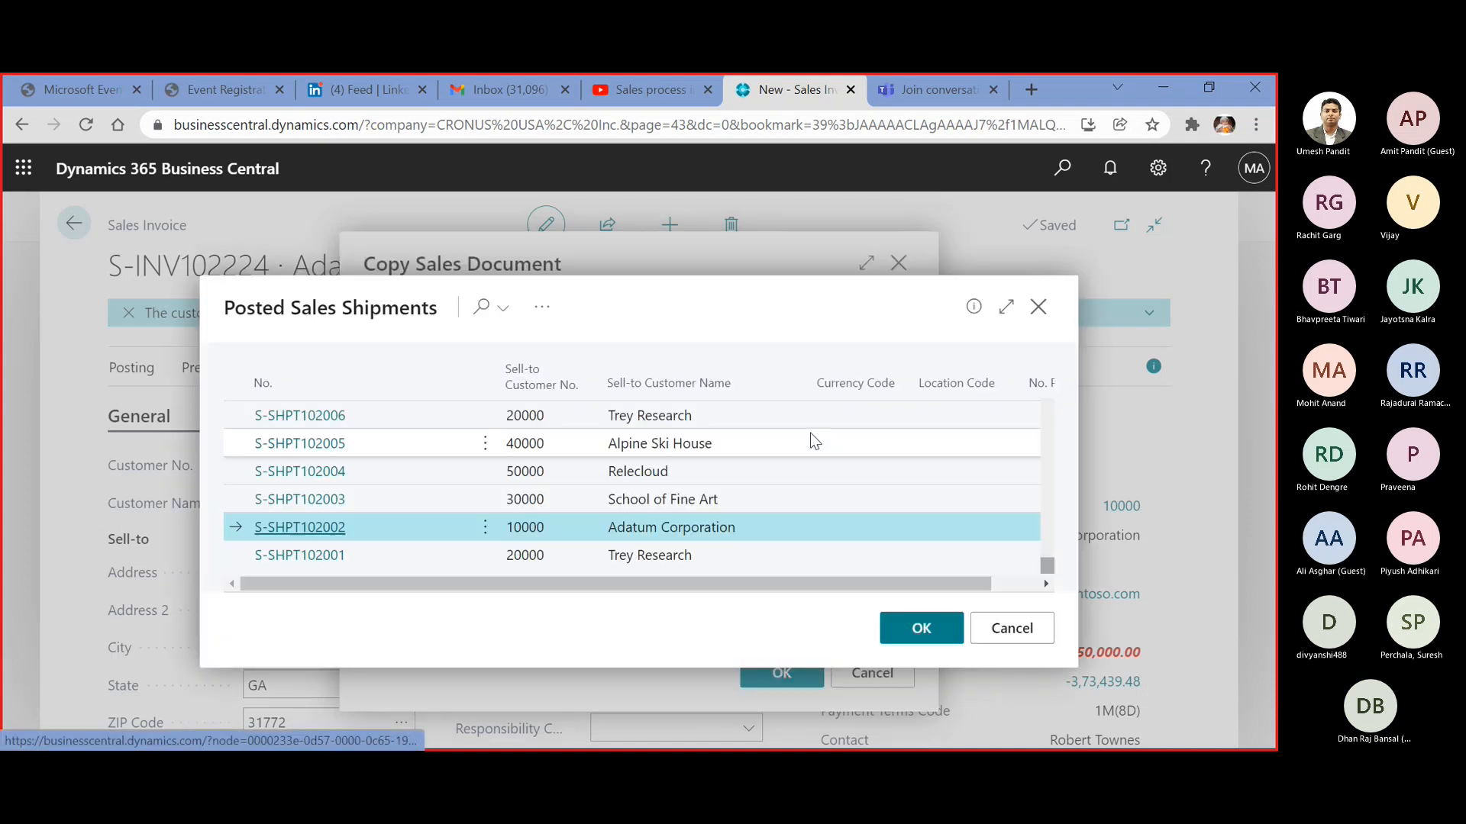
Look through the posted sales shipments for an Adatum Corporation entry, and cancel the document copy
{"action": "scroll", "coordinate": [809, 434], "scroll_direction": "up", "scroll_amount": 8}
{"action": "scroll", "coordinate": [811, 435], "scroll_direction": "up", "scroll_amount": 12}
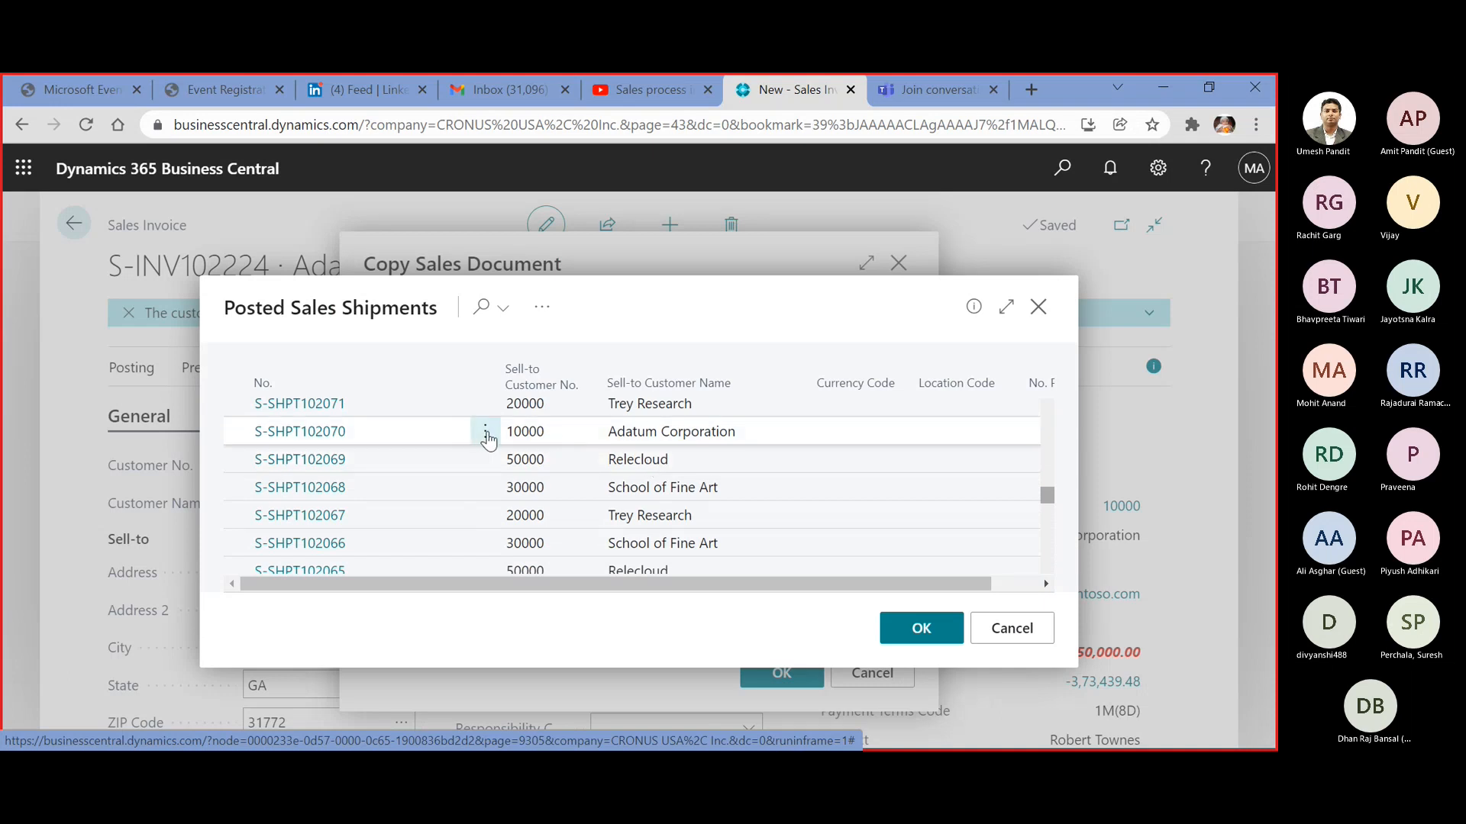
{"action": "left_click", "coordinate": [484, 432]}
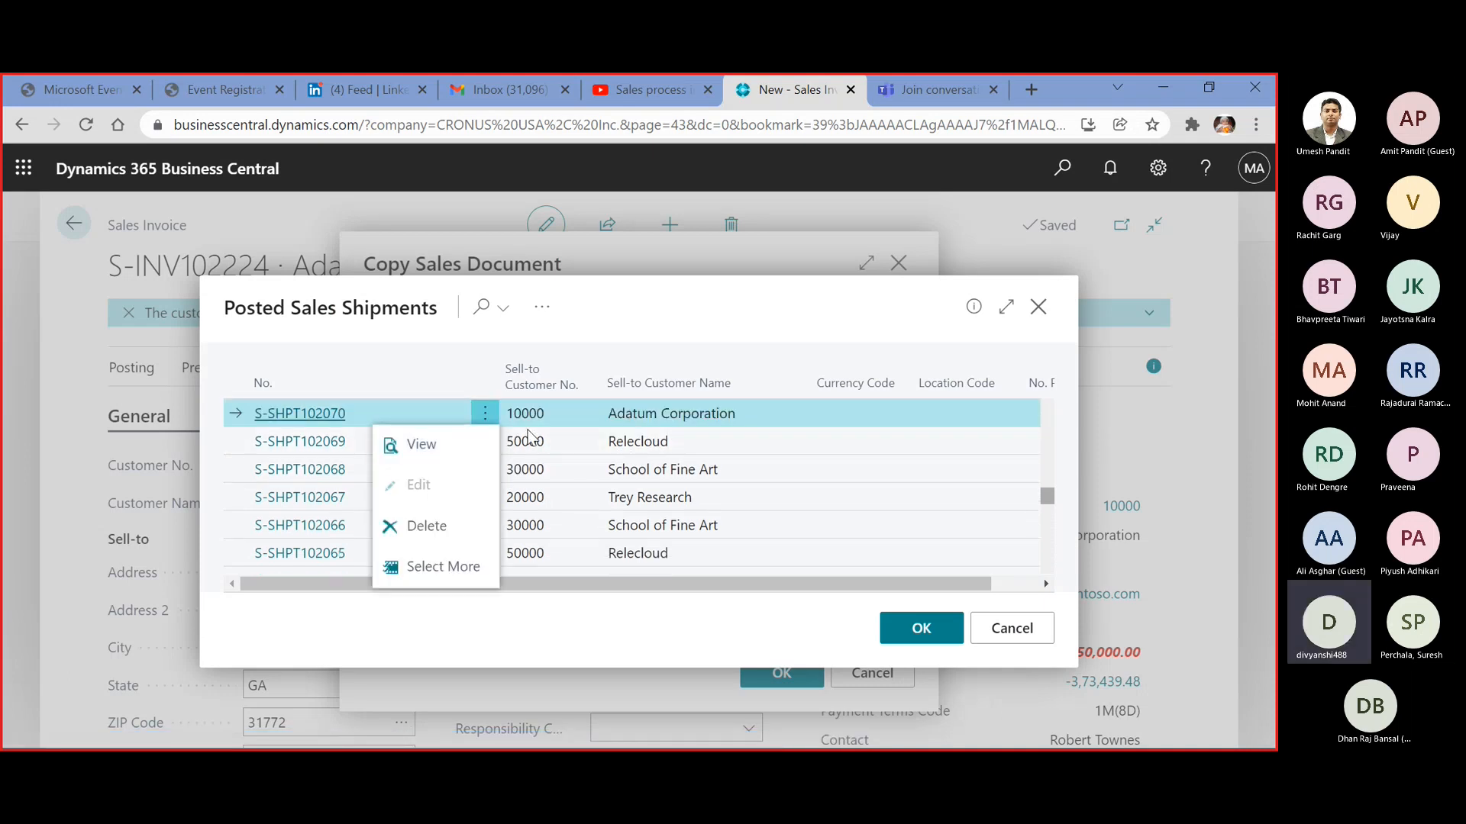
{"action": "left_click", "coordinate": [1040, 312]}
{"action": "left_click", "coordinate": [1019, 626]}
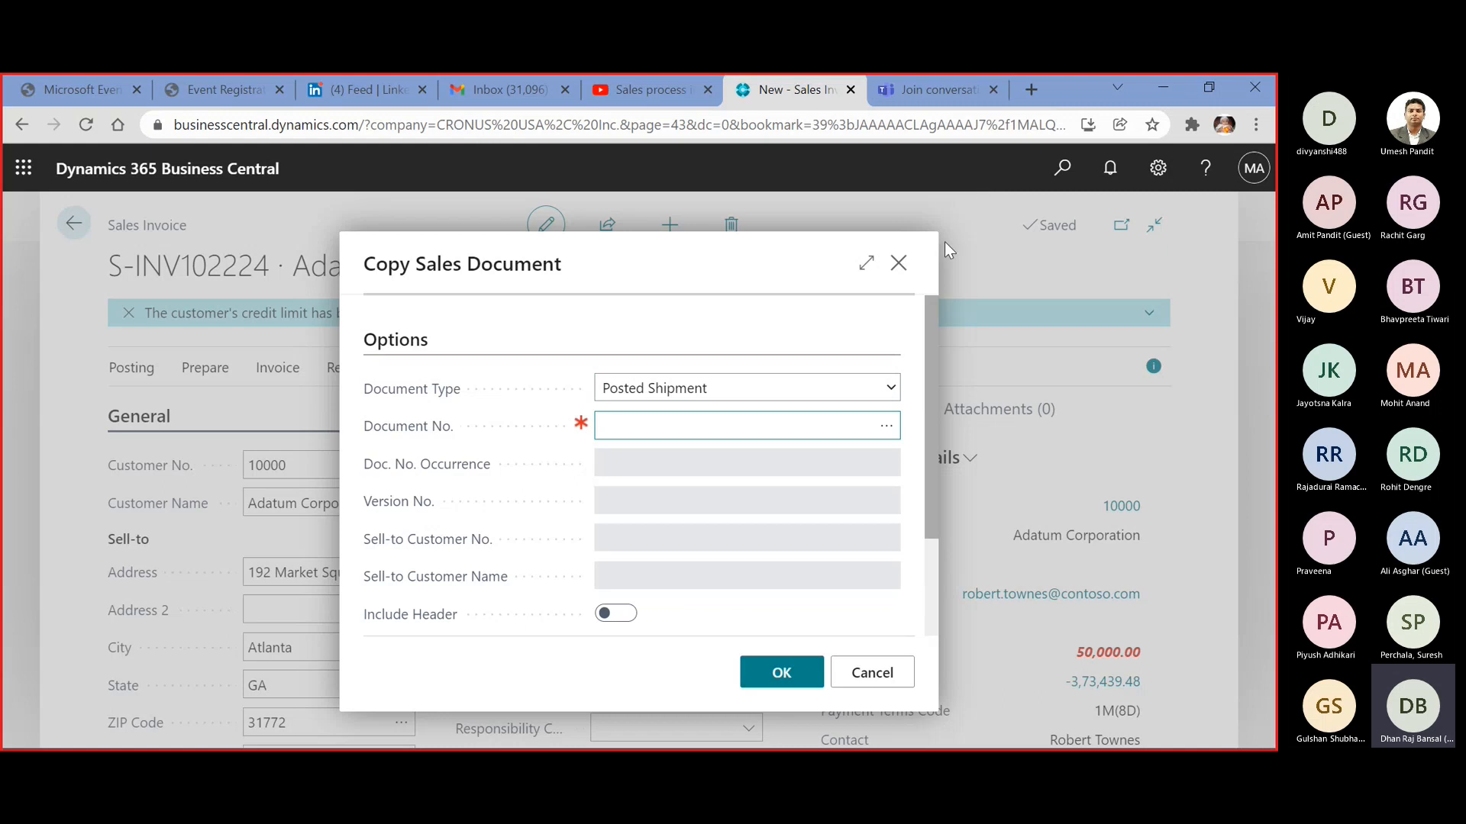
{"action": "key", "text": "Escape"}
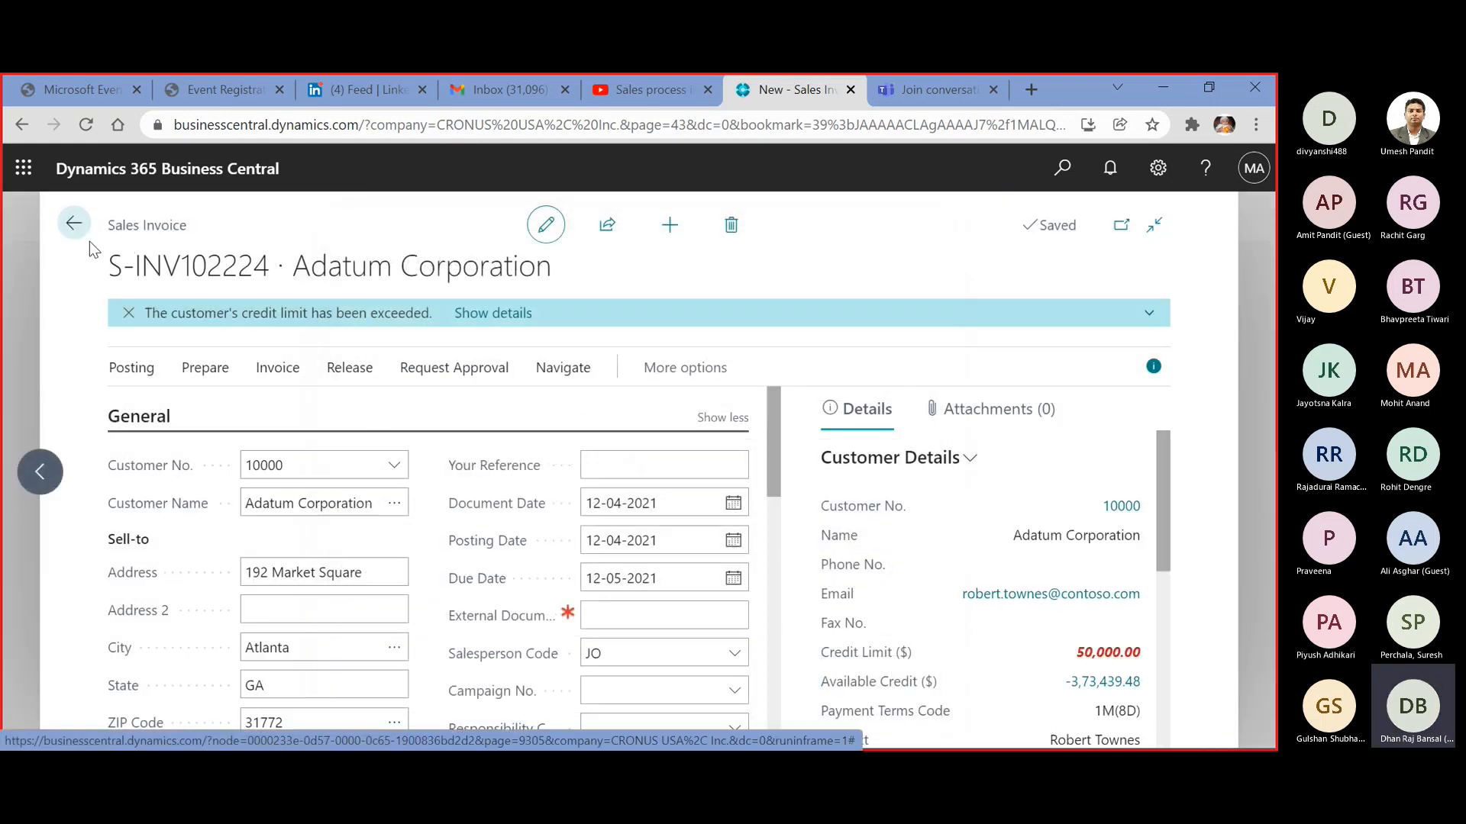
Leave the sales invoice and open the Adatum Corporation customer card from the Customers list
{"action": "left_click", "coordinate": [73, 229]}
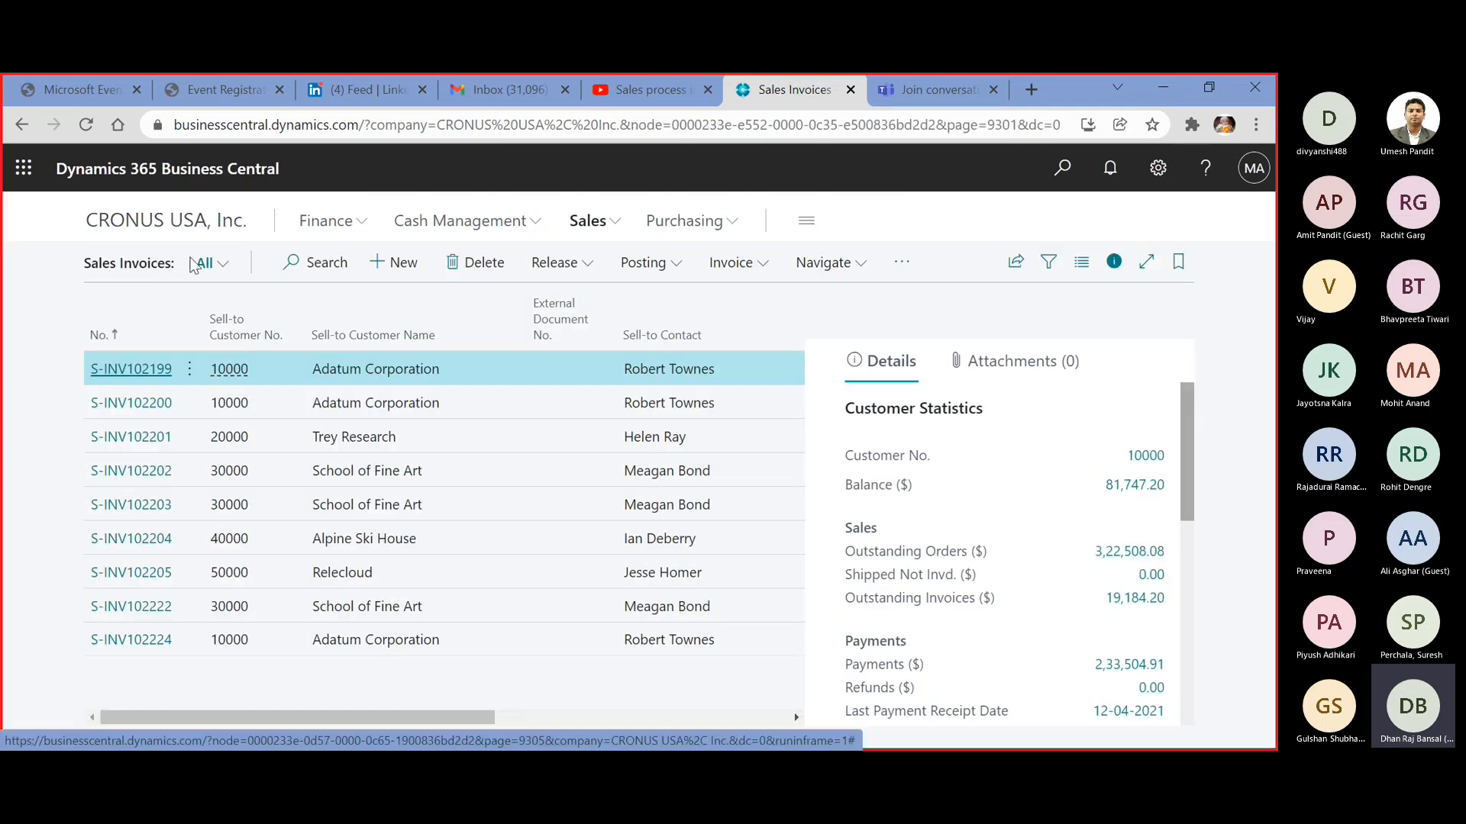
{"action": "left_click", "coordinate": [587, 220]}
{"action": "left_click", "coordinate": [138, 262]}
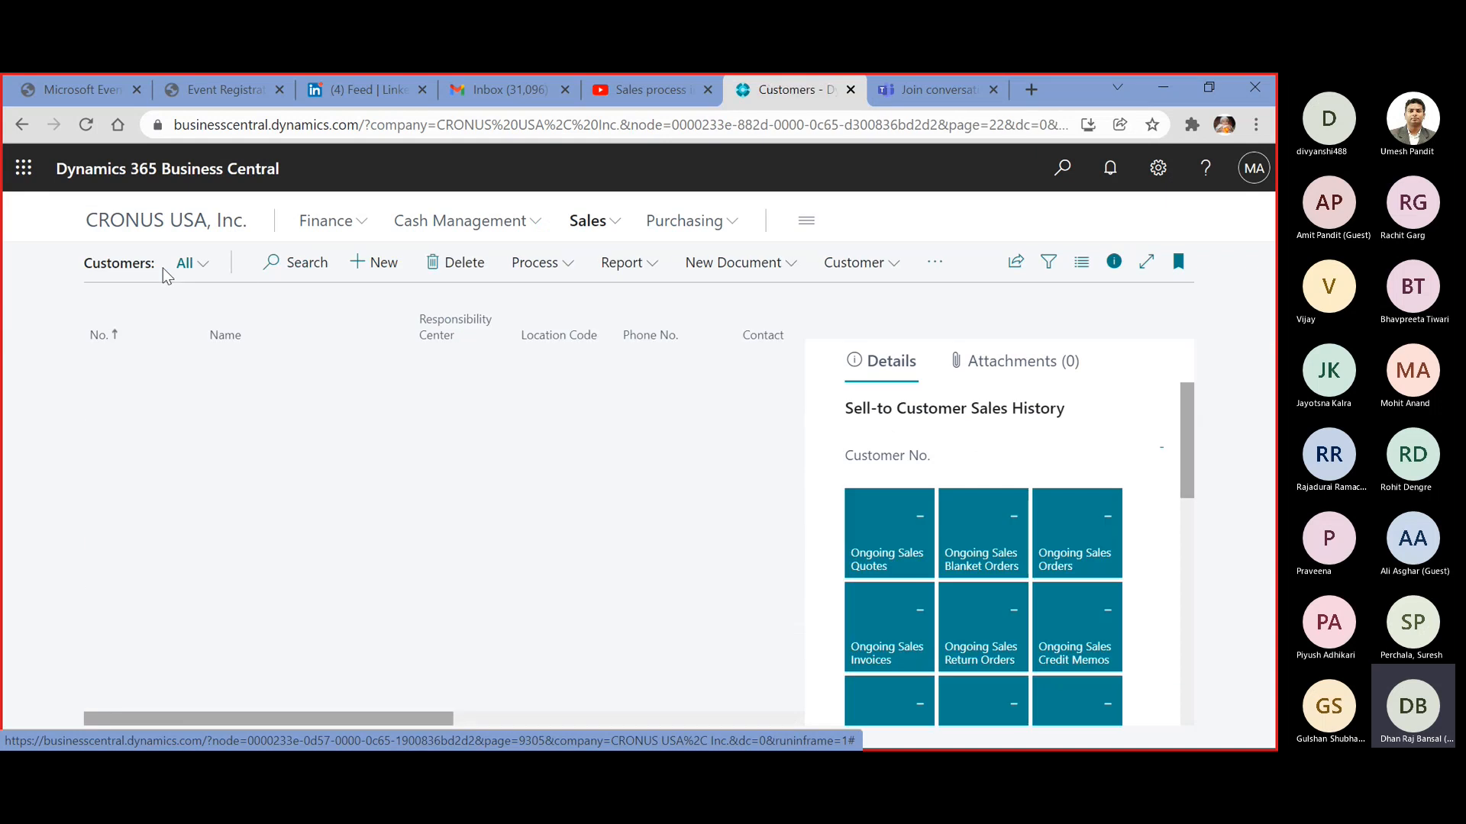
{"action": "left_click", "coordinate": [120, 368]}
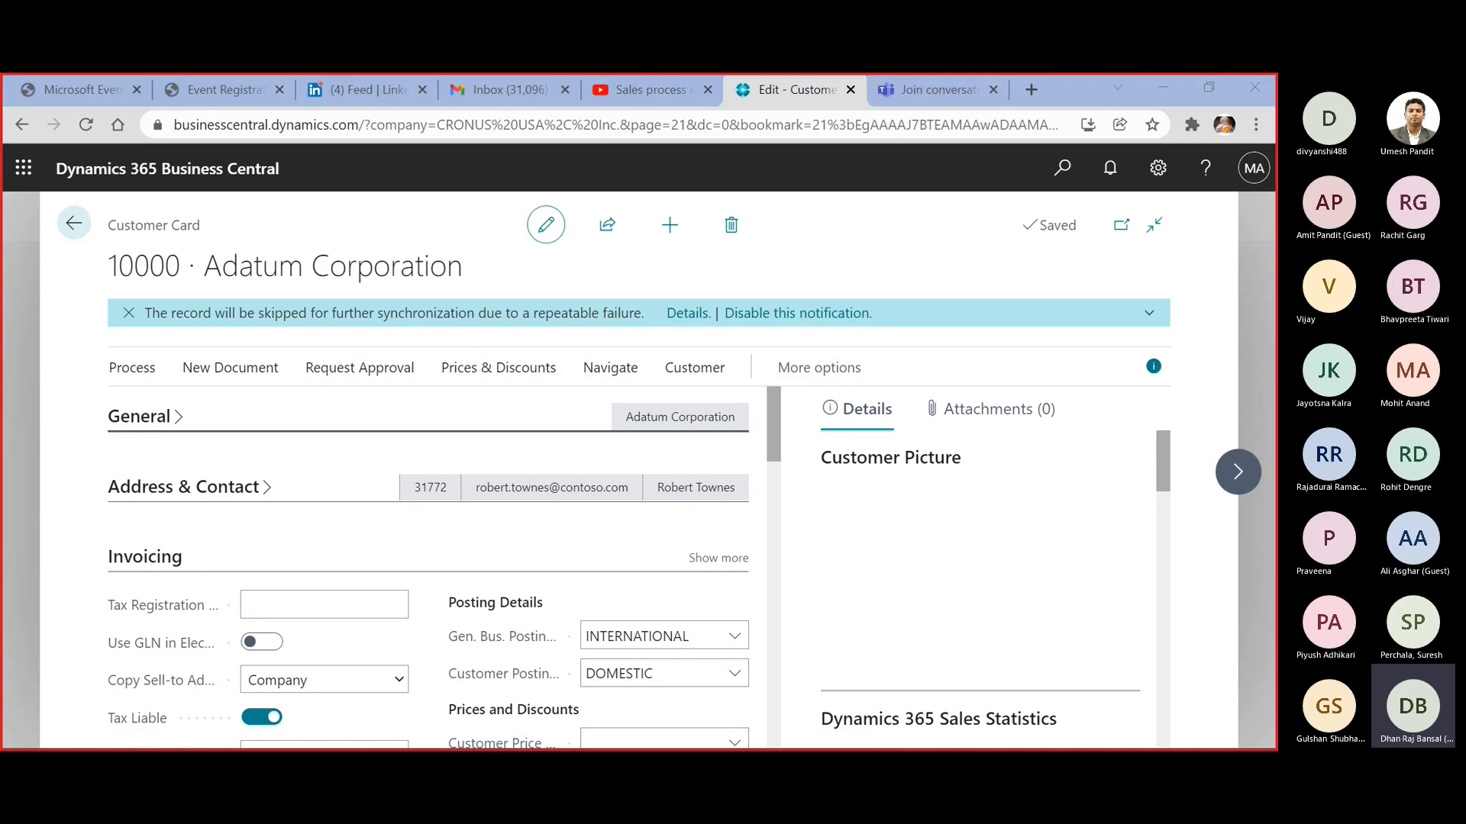
Open Adatum Corporation's recurring sales lines and check their insertion settings for quotes, orders, invoices and credit memos
{"action": "left_click", "coordinate": [821, 370]}
{"action": "left_click", "coordinate": [885, 374]}
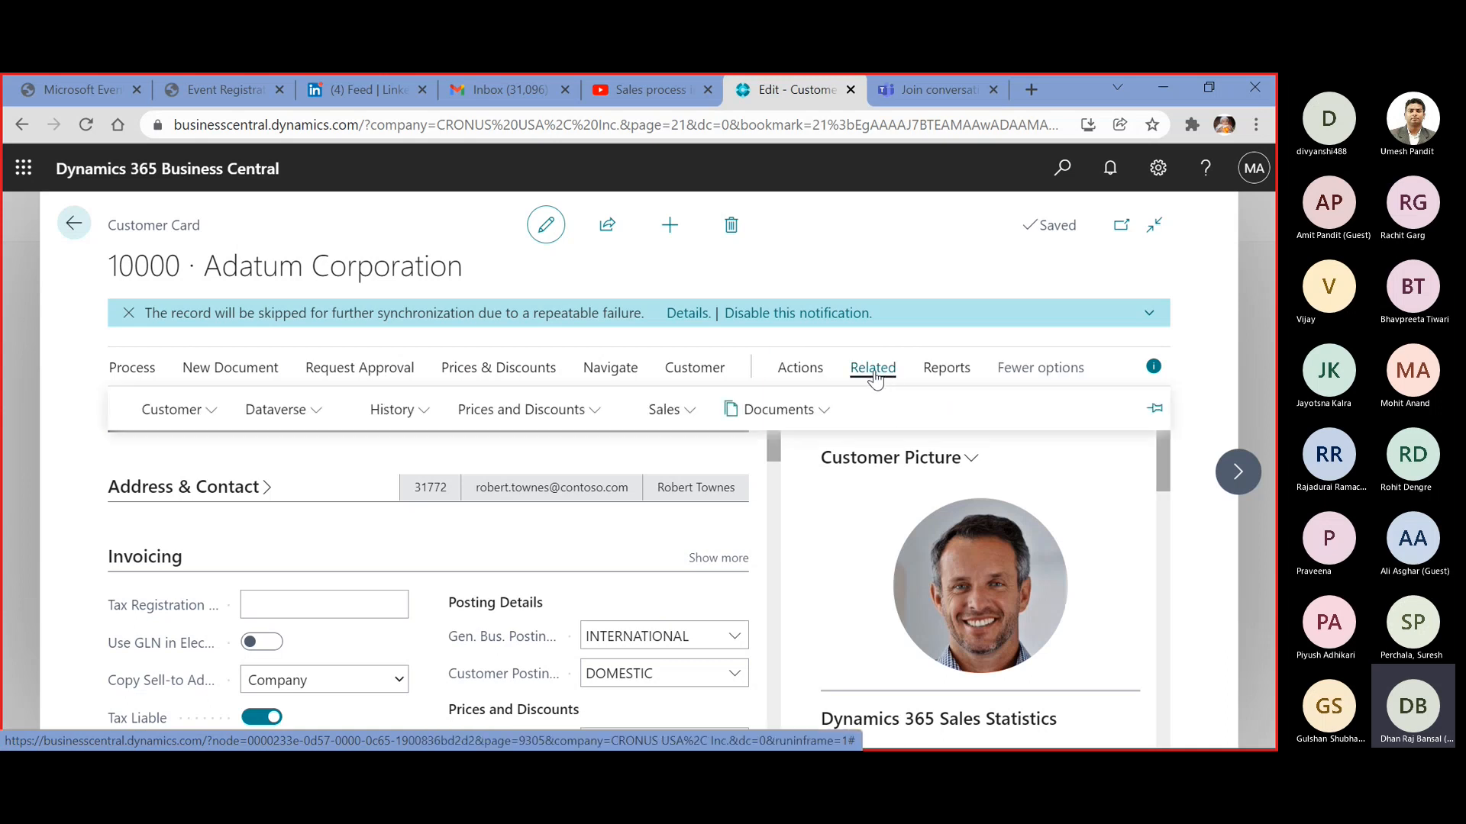
{"action": "left_click", "coordinate": [687, 410]}
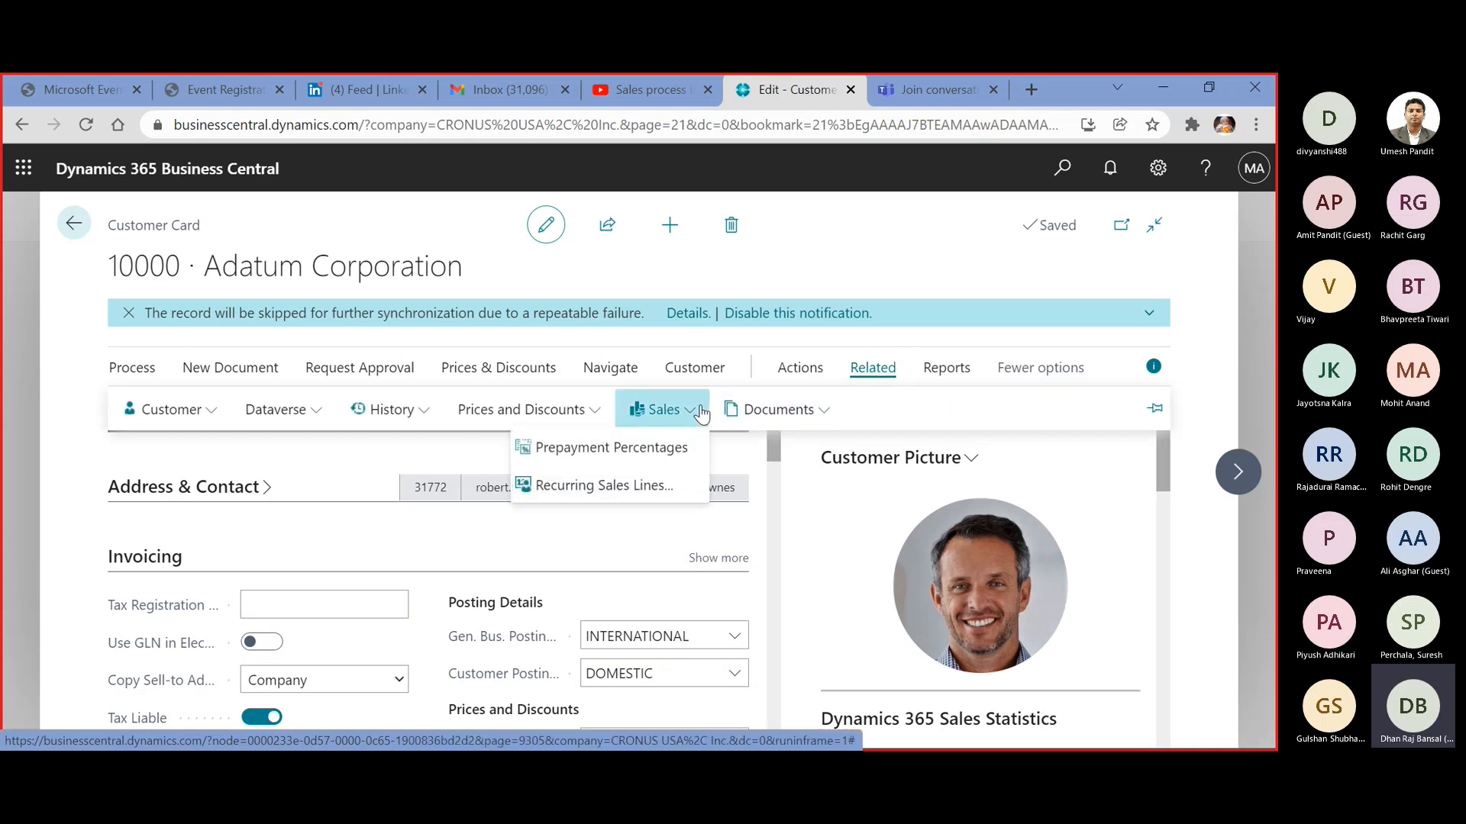
{"action": "left_click", "coordinate": [642, 486]}
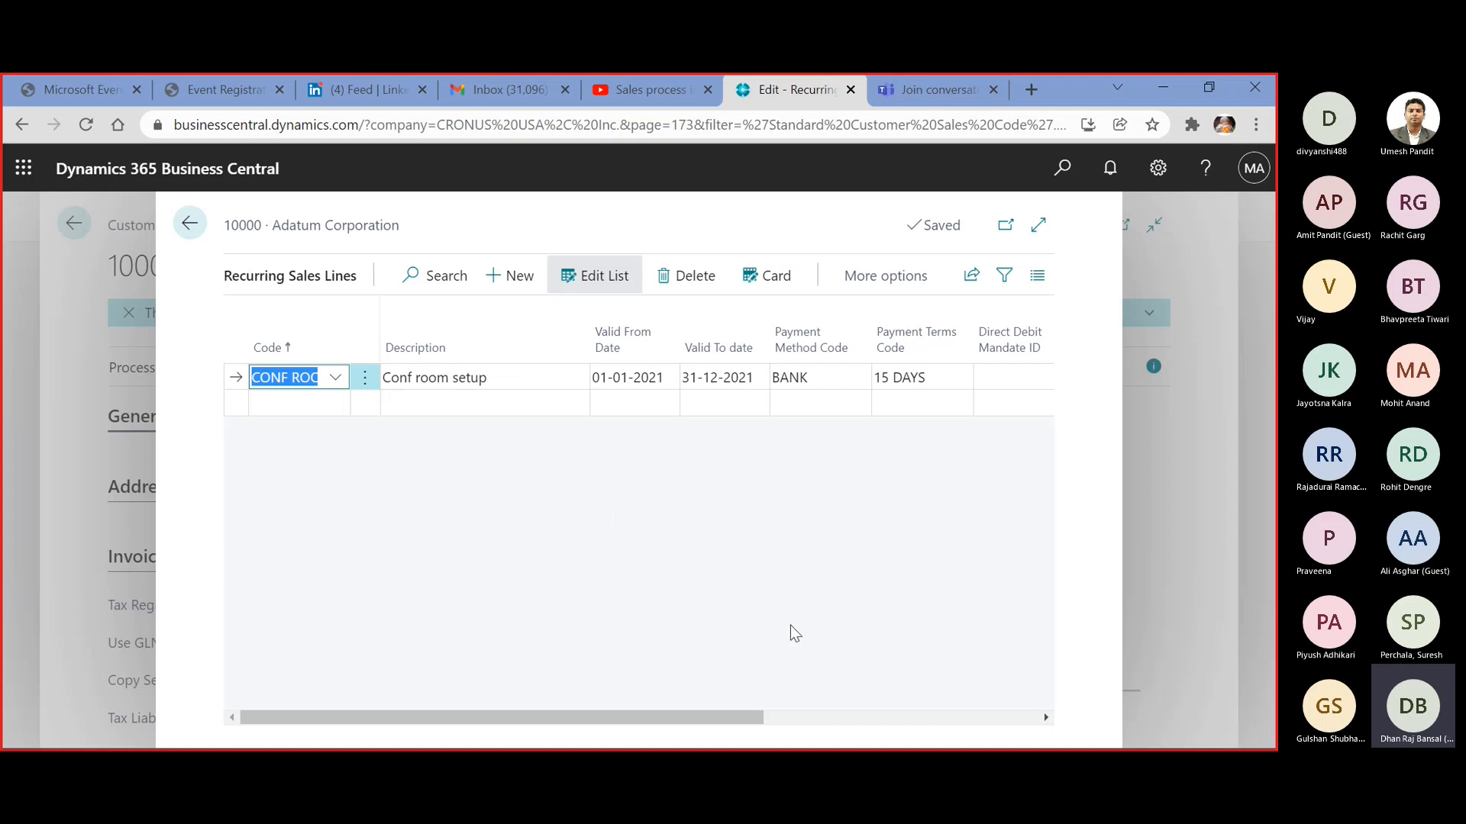
{"action": "left_click_drag", "start_coordinate": [713, 703], "coordinate": [1023, 710]}
Examine the items and quantities on the CONF ROOM standard sales lines card, and return to the recurring sales lines
{"action": "mouse_move", "coordinate": [661, 299]}
{"action": "left_click", "coordinate": [779, 282]}
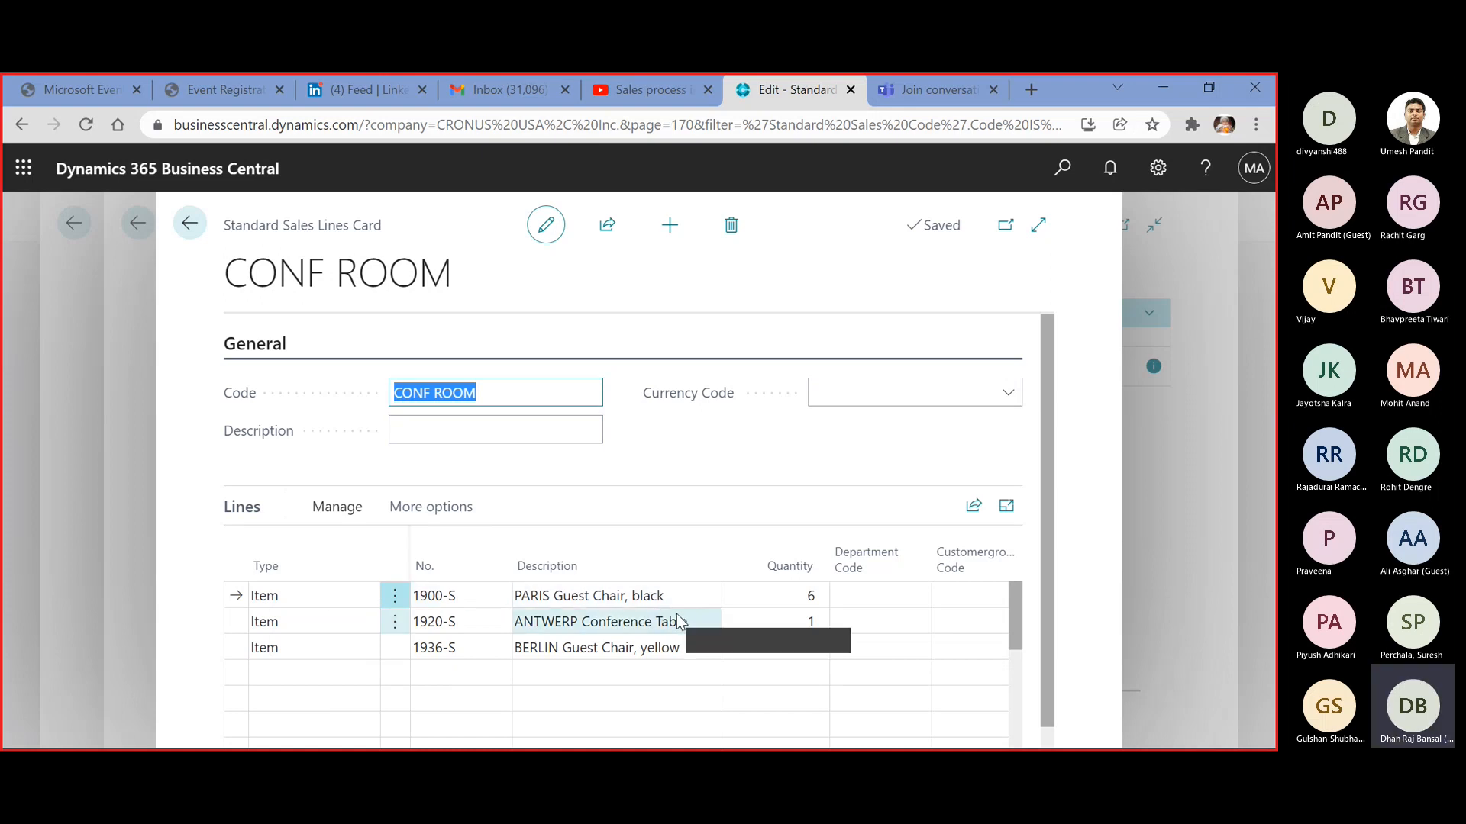
{"action": "left_click", "coordinate": [1051, 501]}
{"action": "scroll", "coordinate": [1050, 501], "scroll_direction": "down", "scroll_amount": 1}
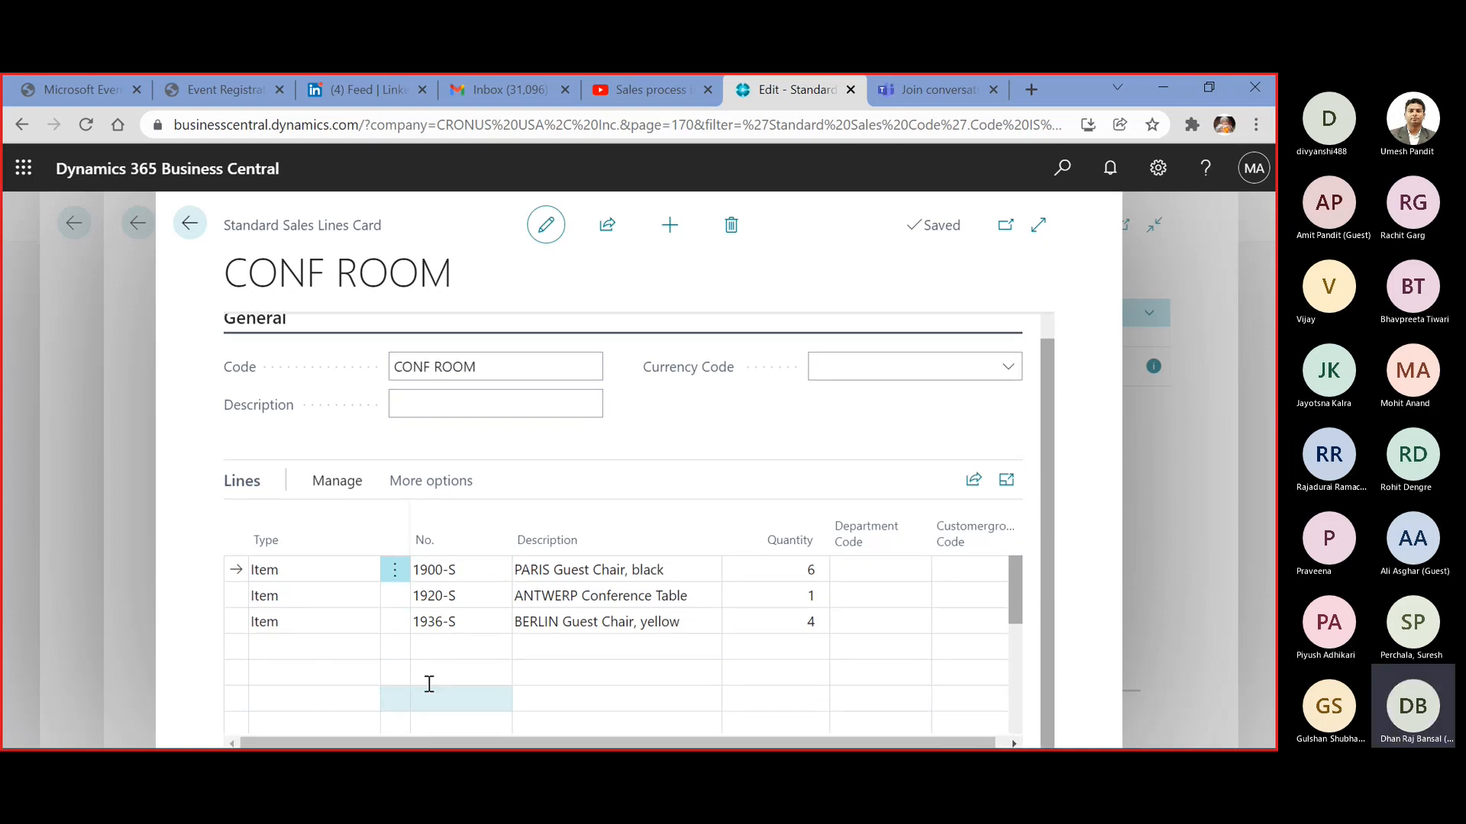
{"action": "left_click_drag", "start_coordinate": [797, 743], "coordinate": [1020, 721]}
{"action": "scroll", "coordinate": [1006, 425], "scroll_direction": "up", "scroll_amount": 1}
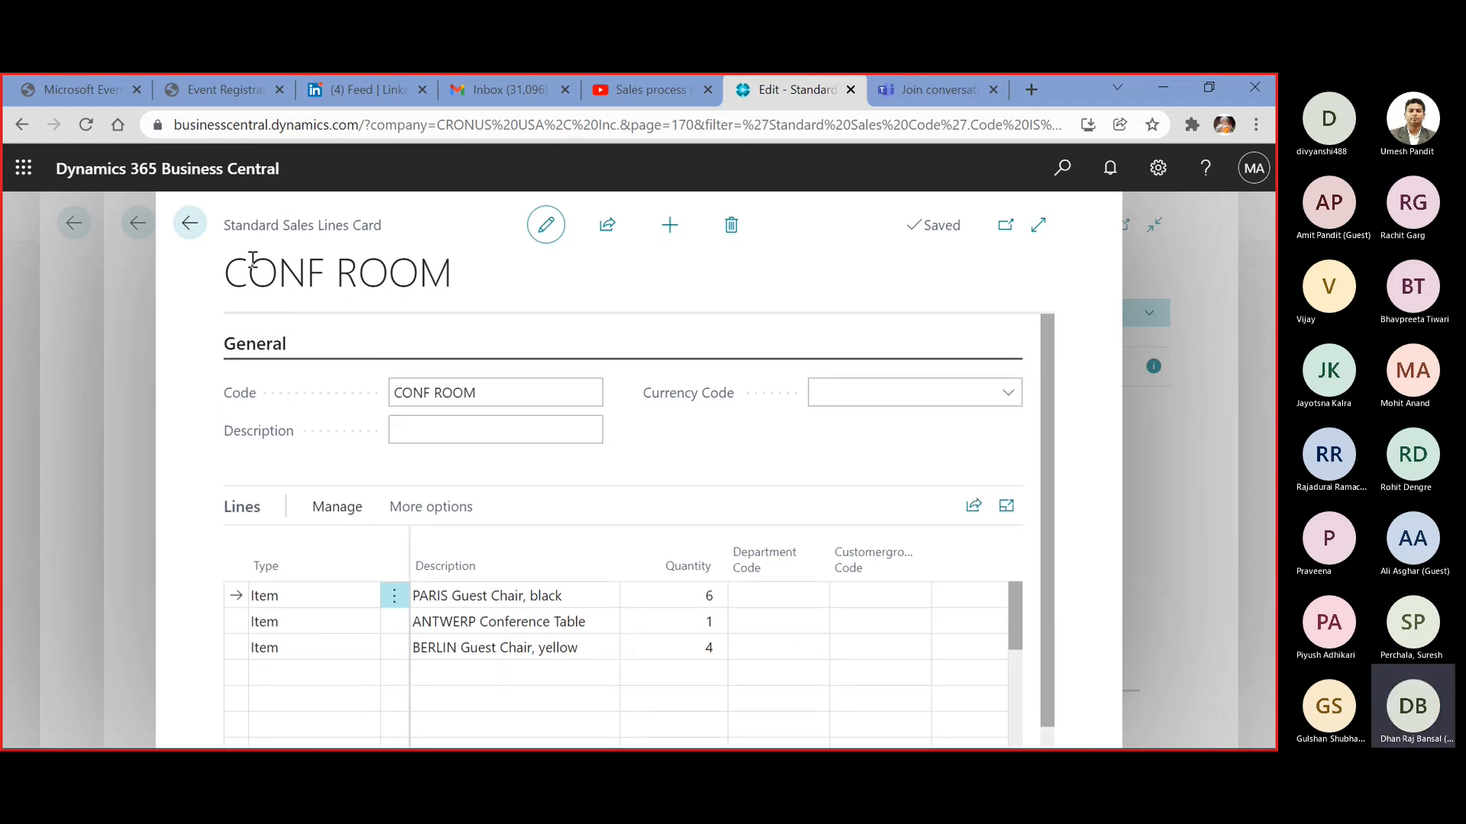
{"action": "left_click", "coordinate": [189, 223]}
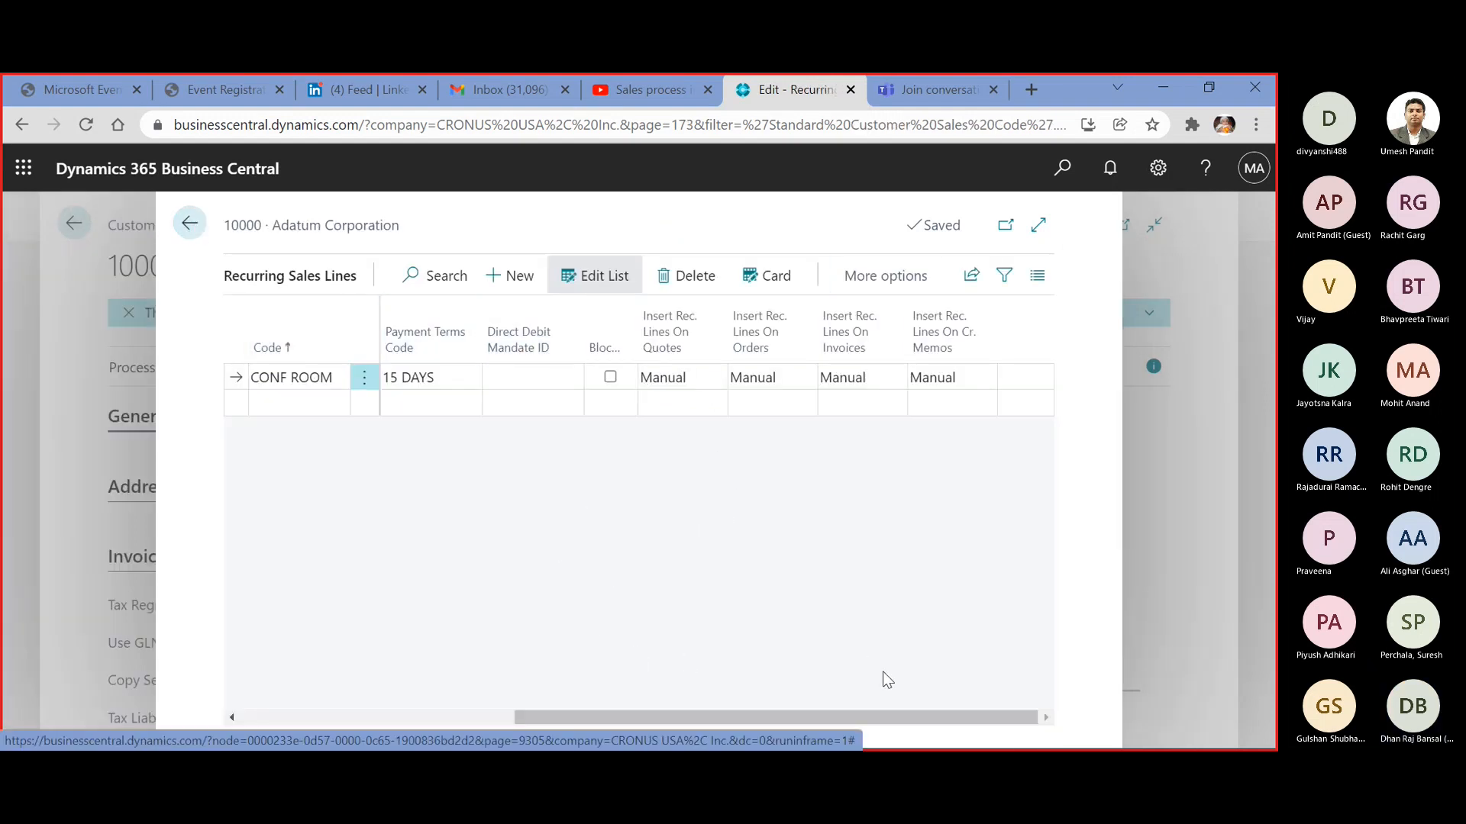
Reopen the CONF ROOM standard sales lines card through the recurring lines' sales actions, and return to the customer card
{"action": "left_click_drag", "start_coordinate": [923, 714], "coordinate": [971, 682]}
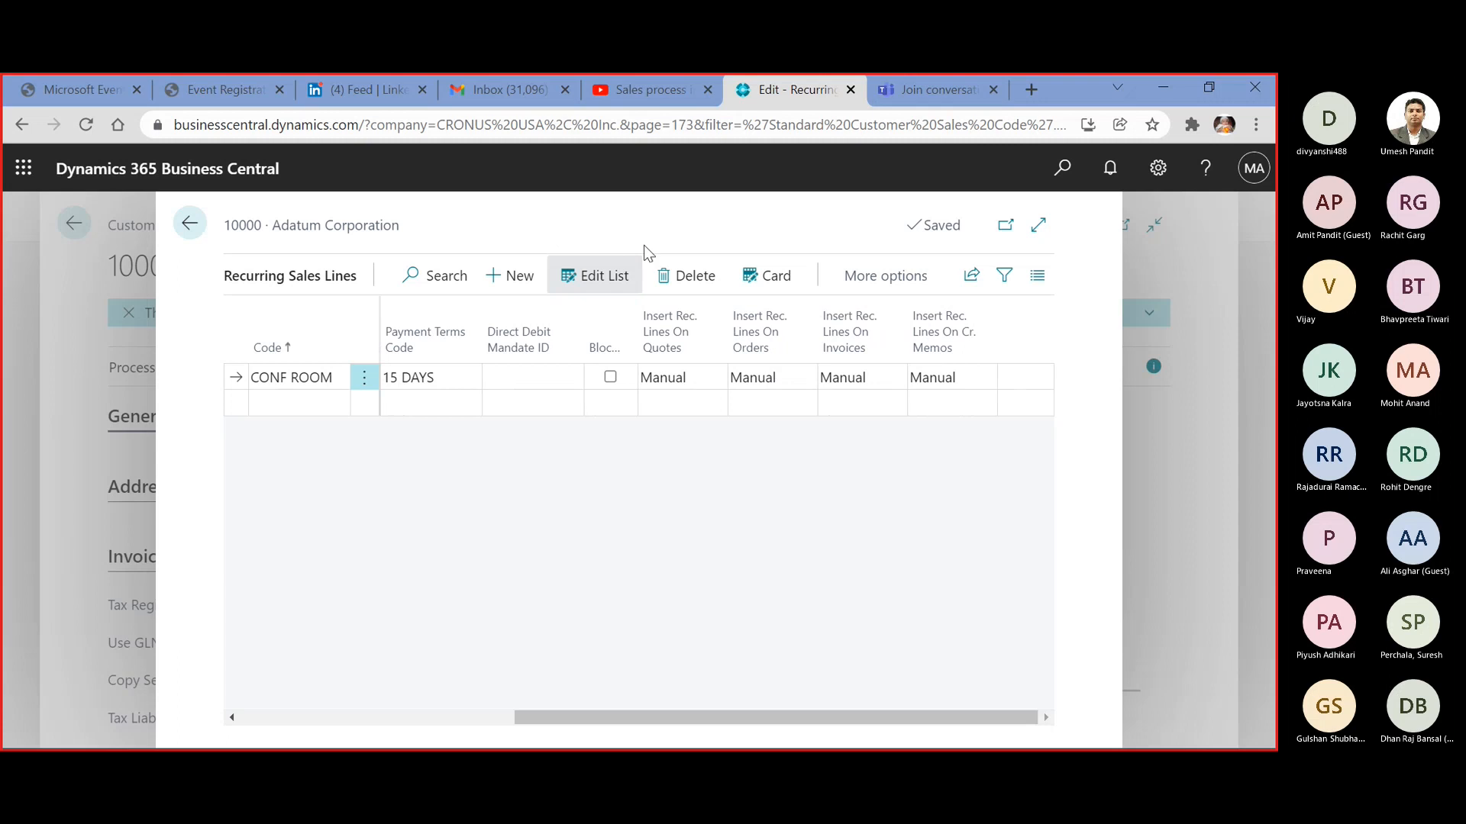
{"action": "left_click", "coordinate": [899, 277]}
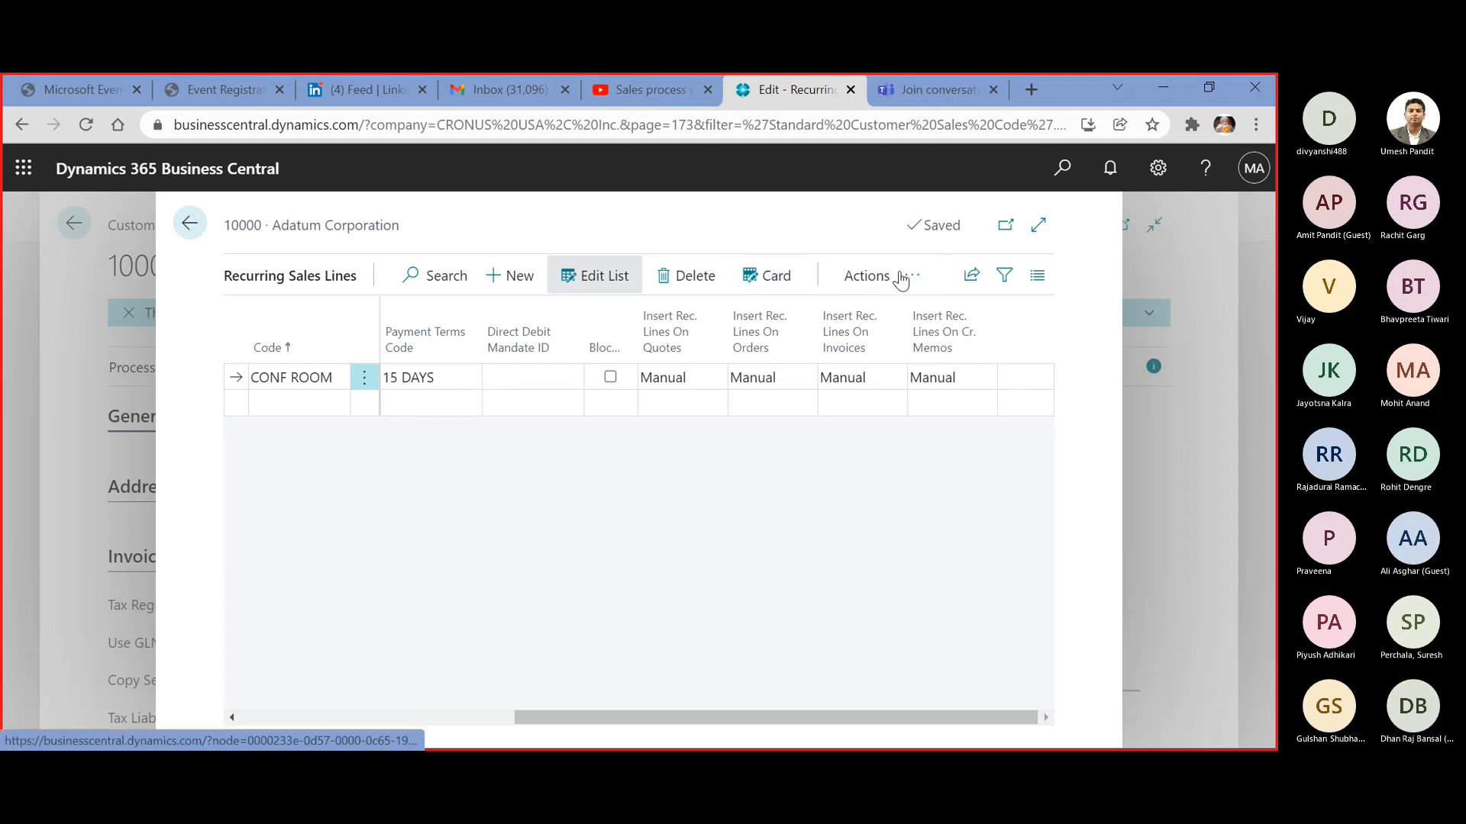
{"action": "left_click", "coordinate": [859, 281]}
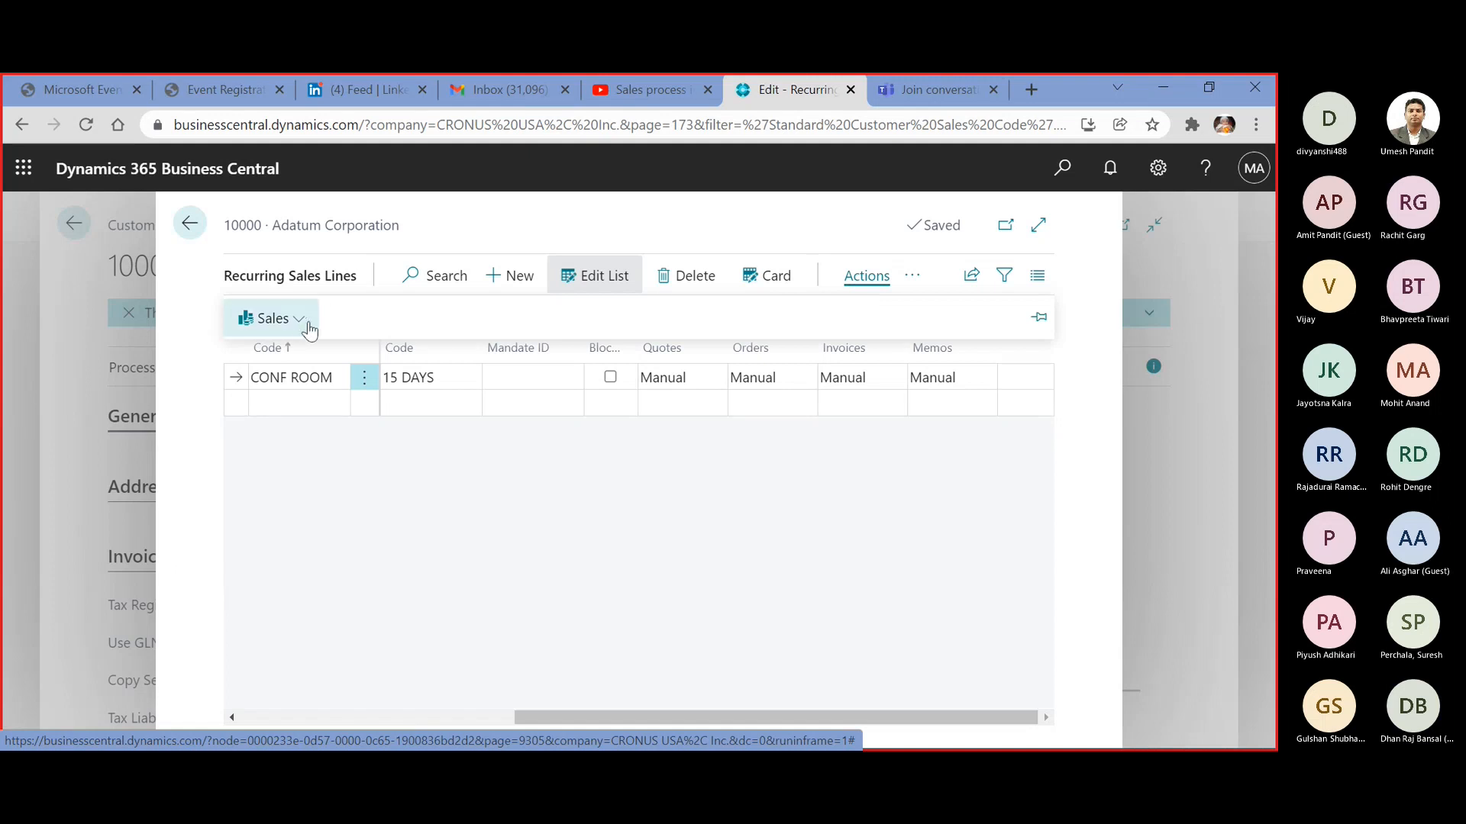
{"action": "left_click", "coordinate": [294, 324]}
{"action": "left_click", "coordinate": [290, 353]}
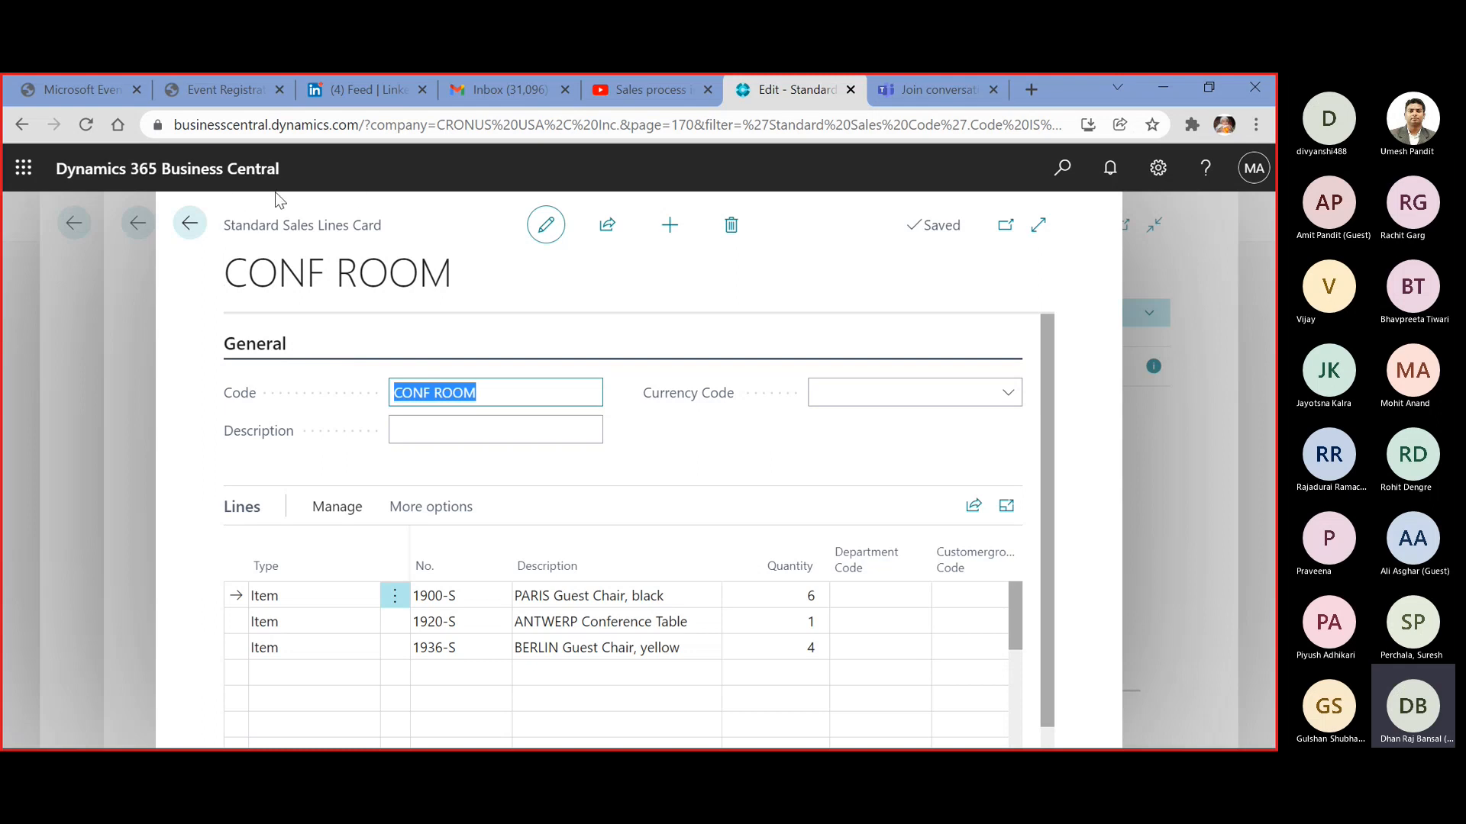
{"action": "left_click", "coordinate": [189, 223]}
{"action": "left_click", "coordinate": [191, 224]}
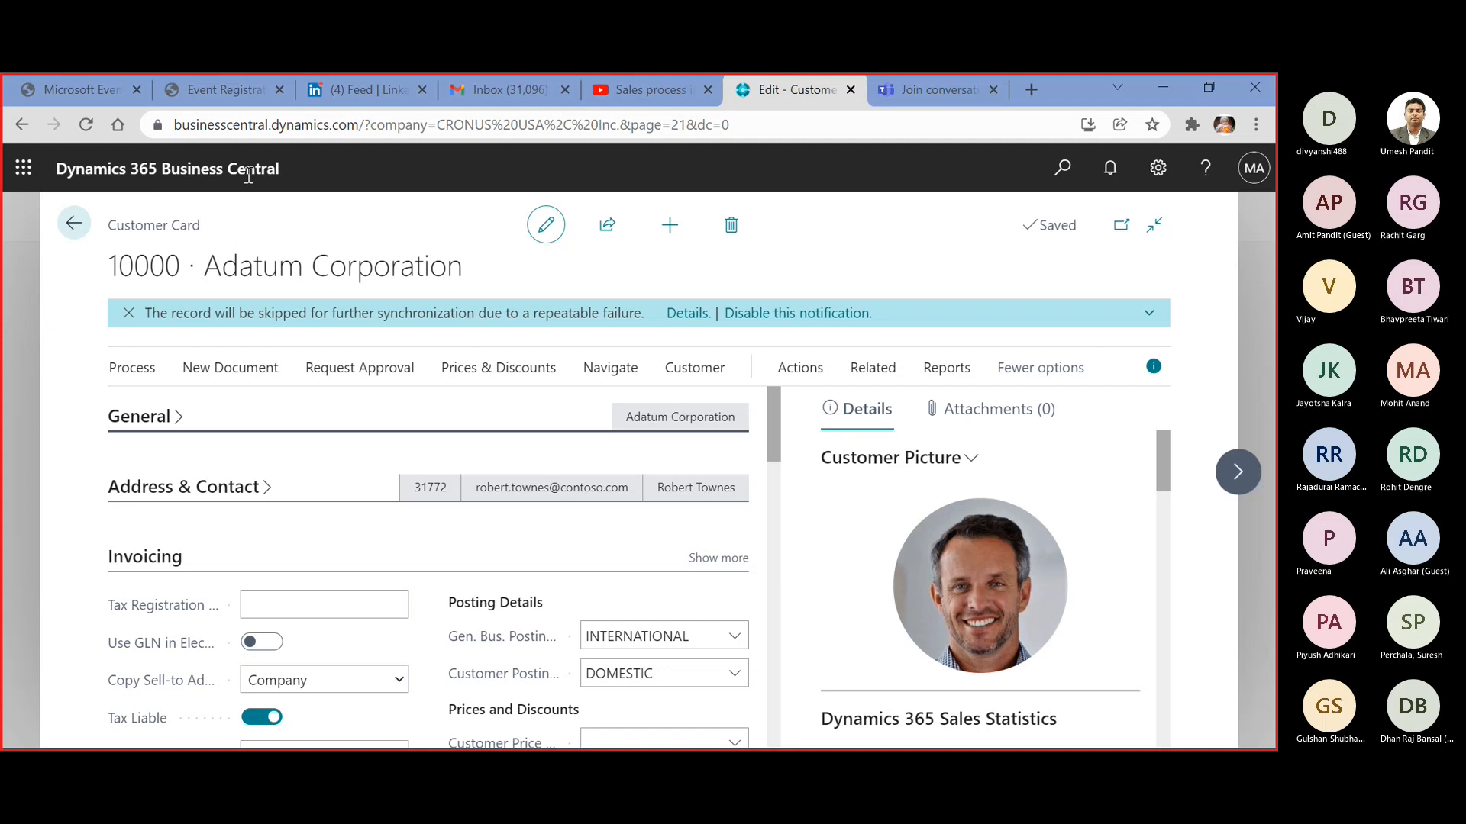
Leave the customer card and create a new sales order for Adatum Corporation from the Sales Orders list
{"action": "left_click", "coordinate": [76, 225]}
{"action": "left_click", "coordinate": [603, 232]}
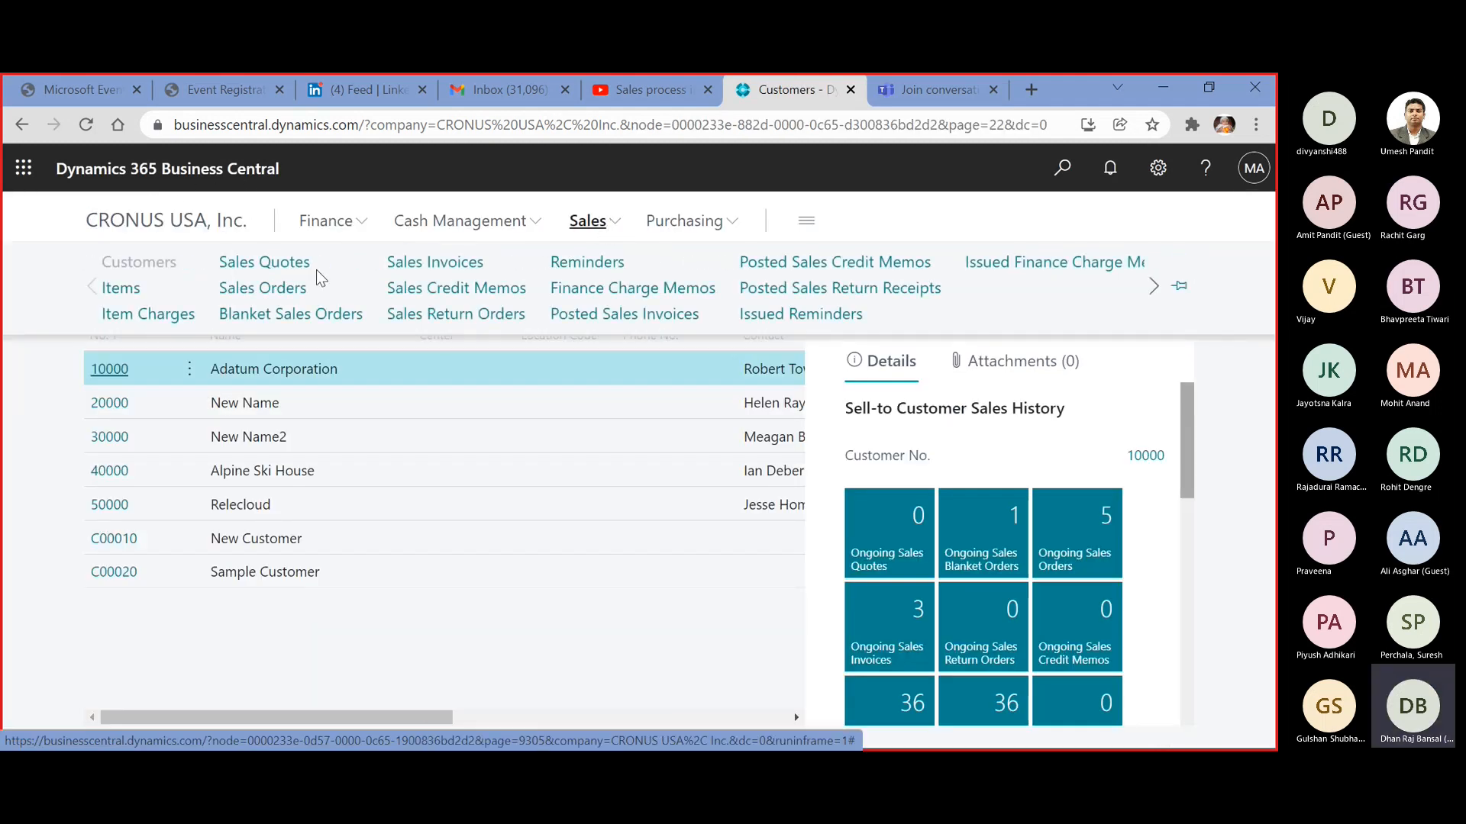
{"action": "left_click", "coordinate": [294, 293]}
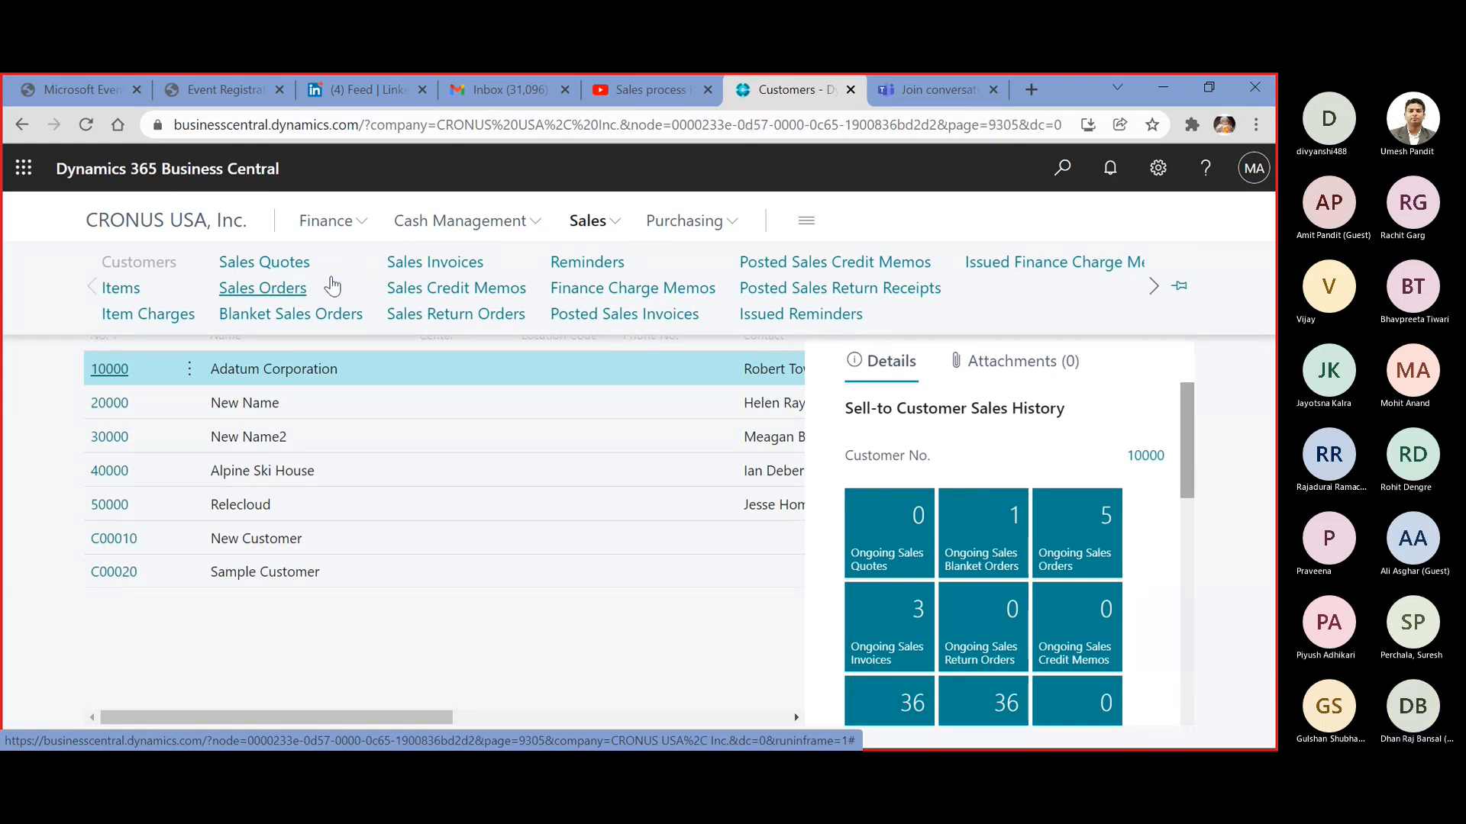
{"action": "left_click", "coordinate": [394, 264]}
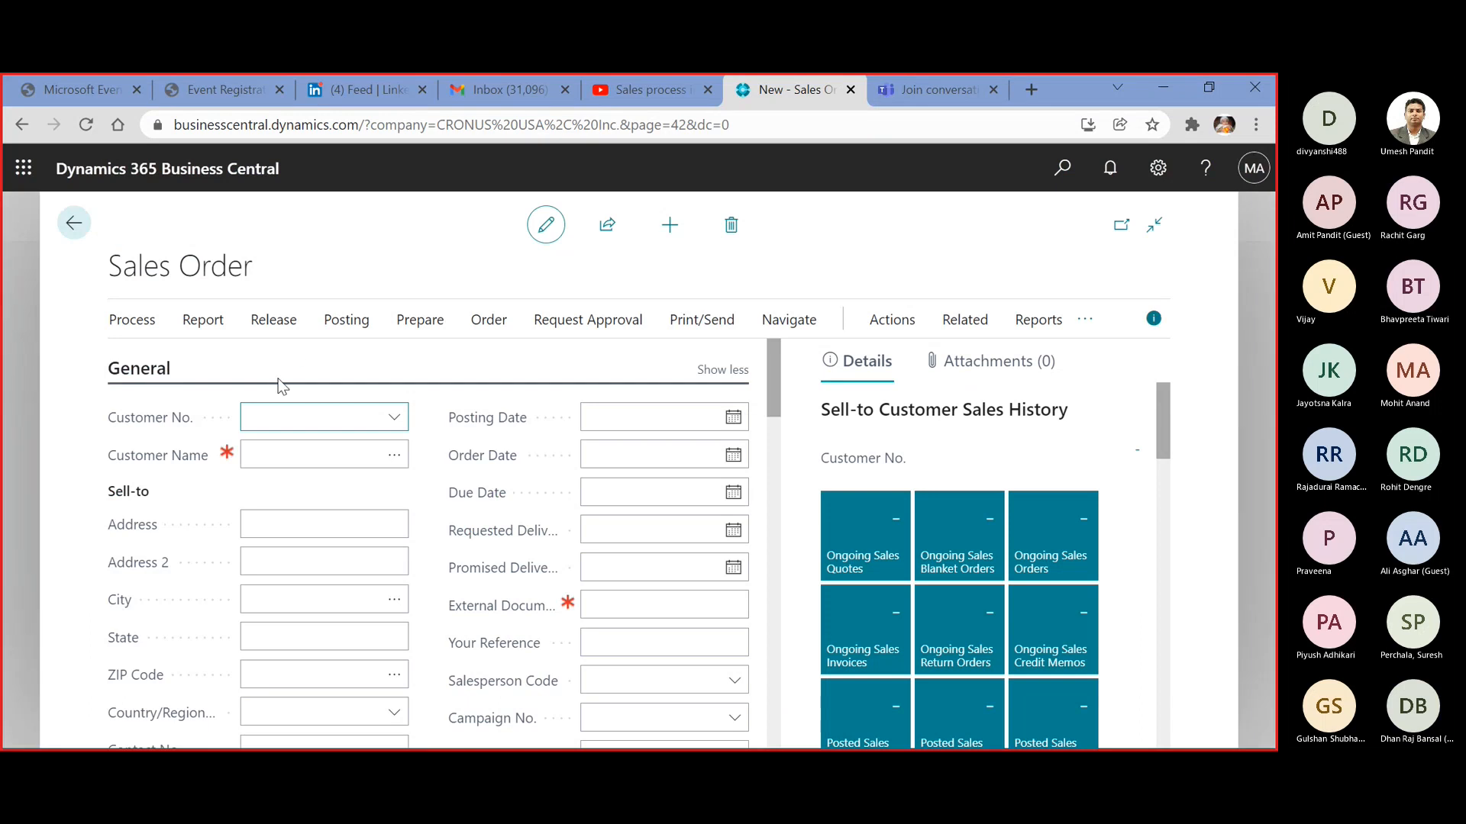
{"action": "type", "text": "000"}
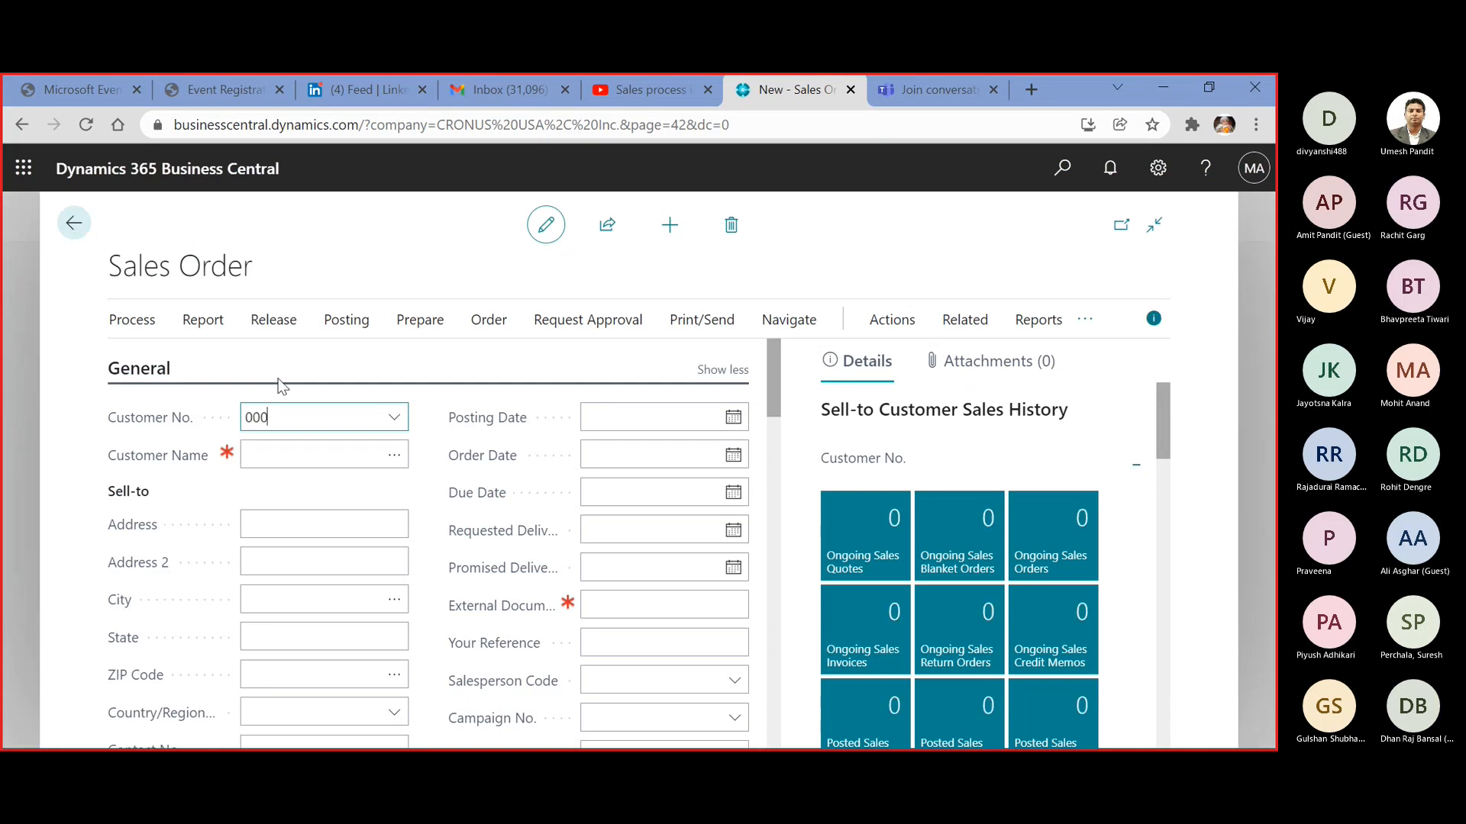
{"action": "key", "text": "Tab"}
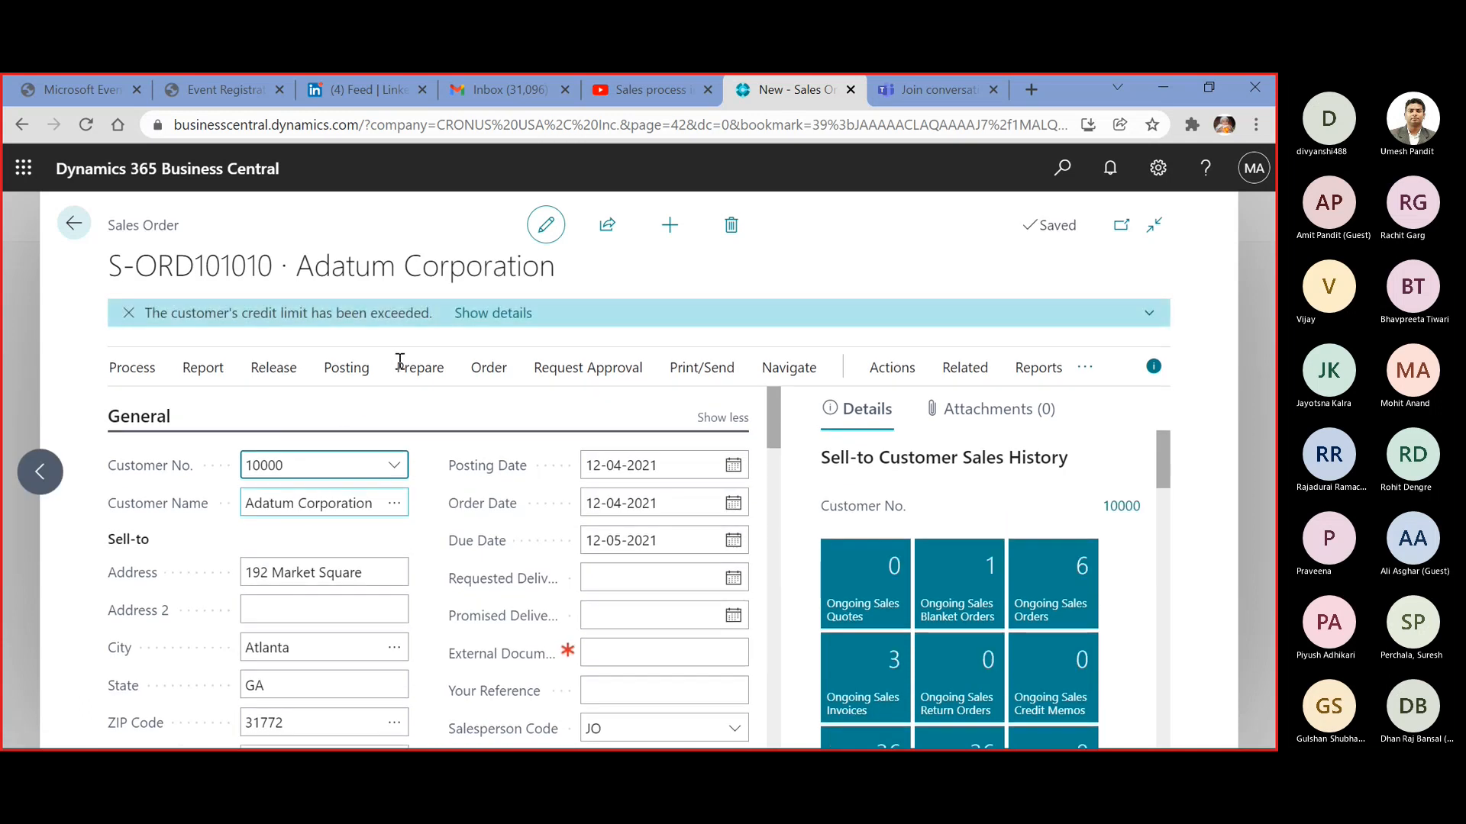
Insert the CONF ROOM recurring sales lines into the new Adatum Corporation sales order
{"action": "scroll", "coordinate": [582, 529], "scroll_direction": "down", "scroll_amount": 6}
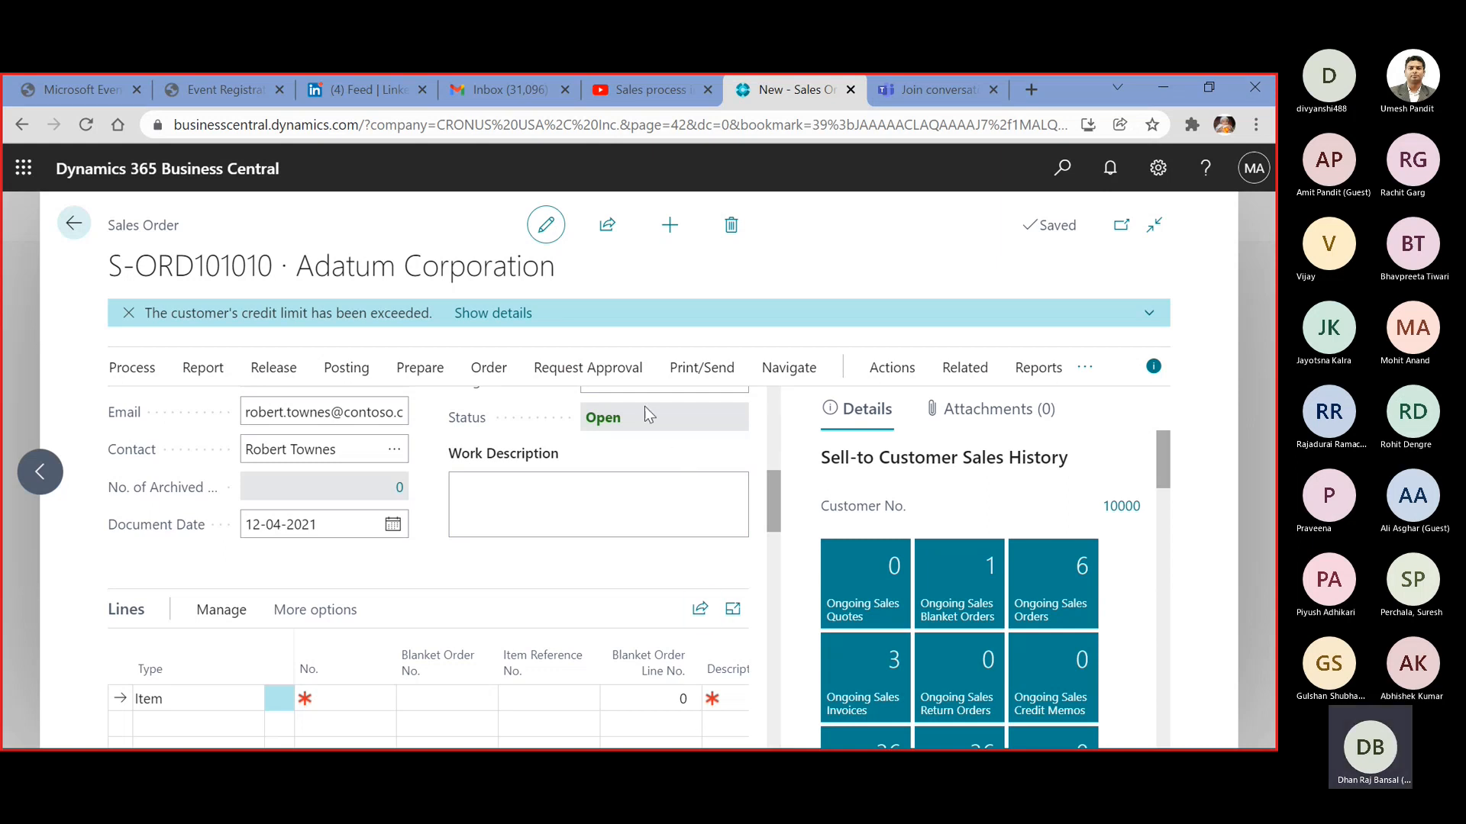
{"action": "left_click", "coordinate": [892, 368]}
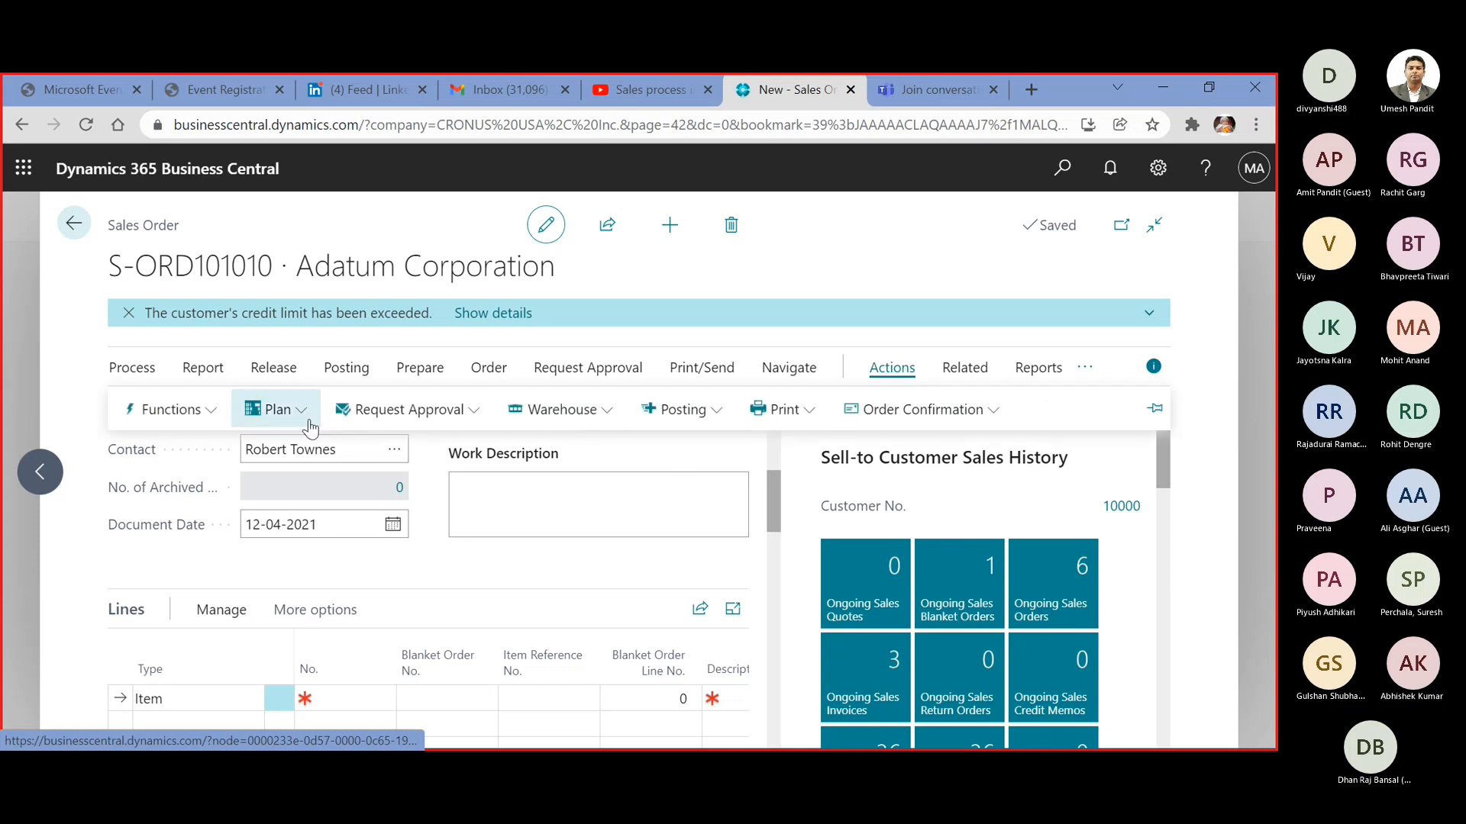
{"action": "left_click", "coordinate": [221, 413]}
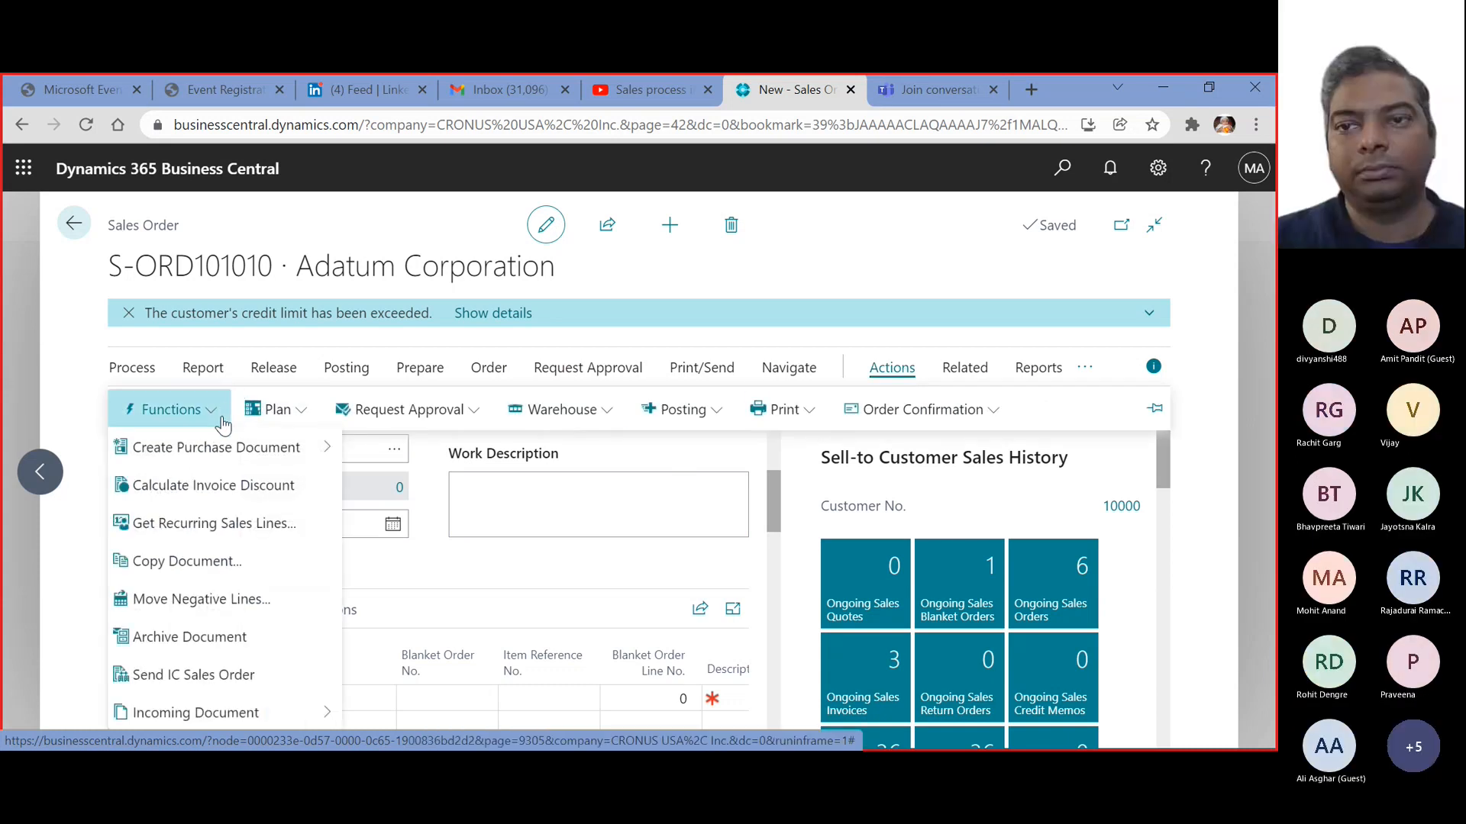
{"action": "left_click", "coordinate": [284, 523]}
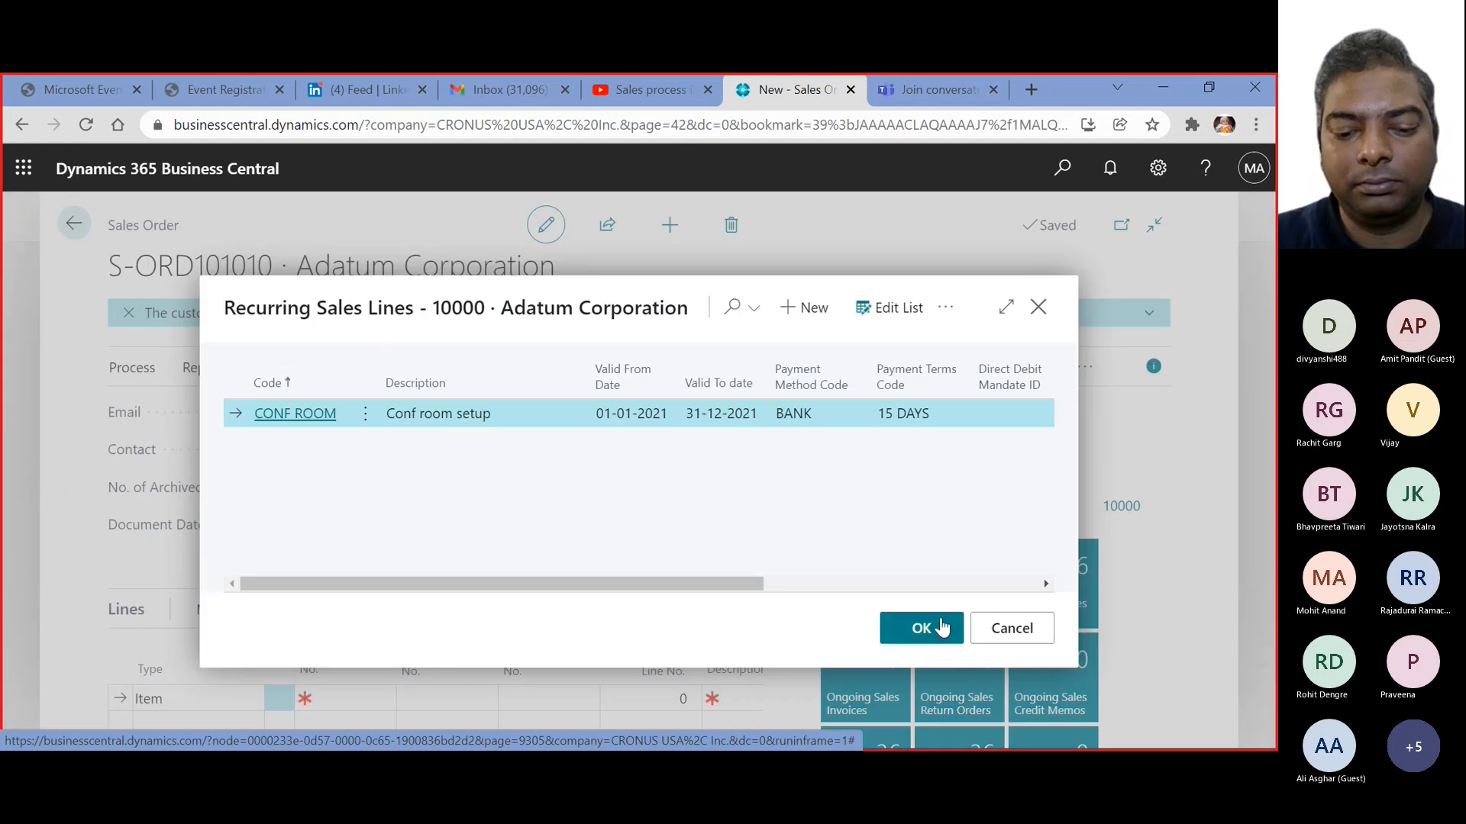
{"action": "left_click", "coordinate": [918, 626]}
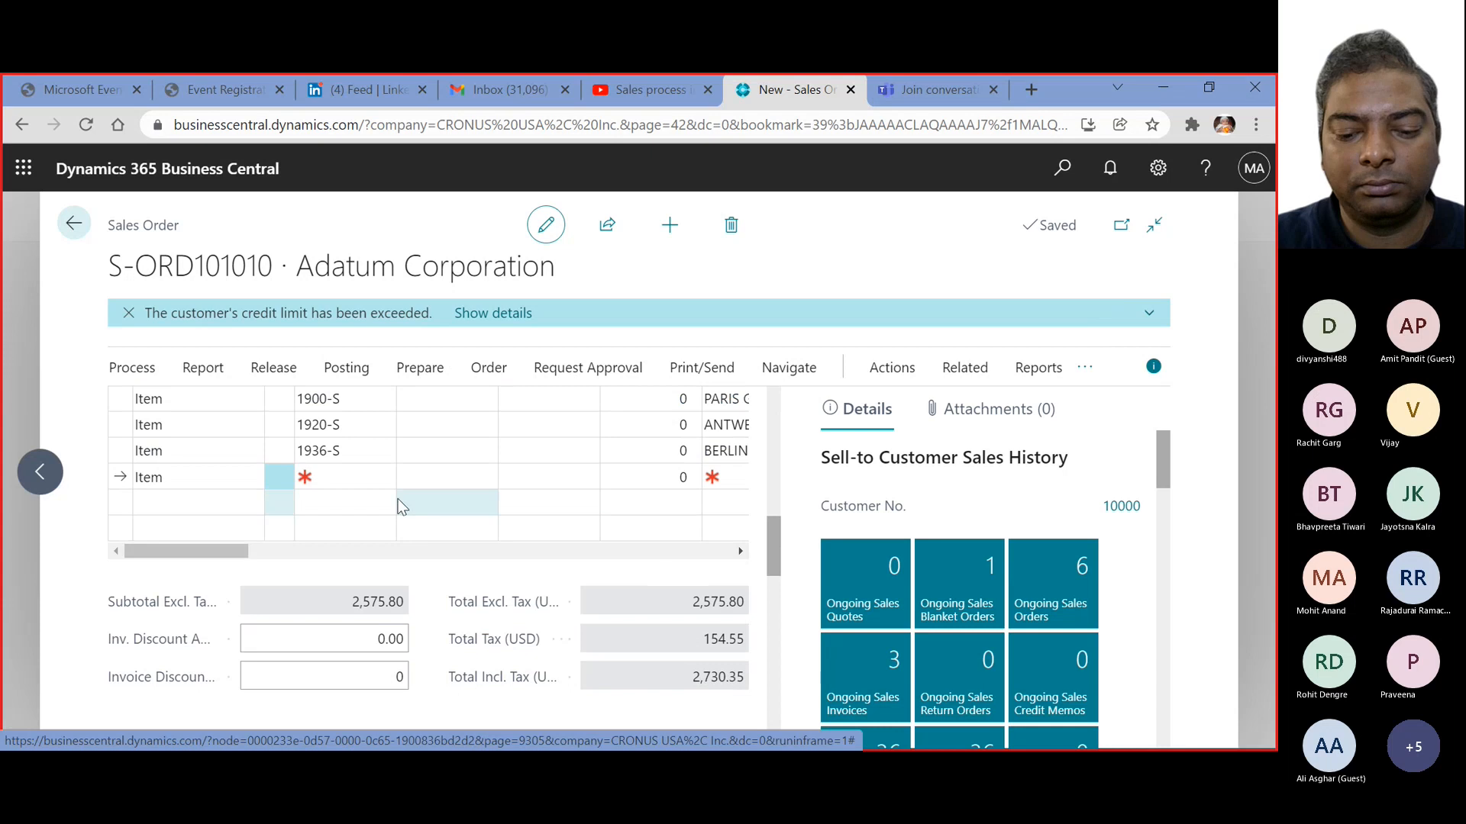
Check the inserted item lines and their delivery and shipment dates, and return to the Sales Orders list
{"action": "left_click", "coordinate": [367, 399]}
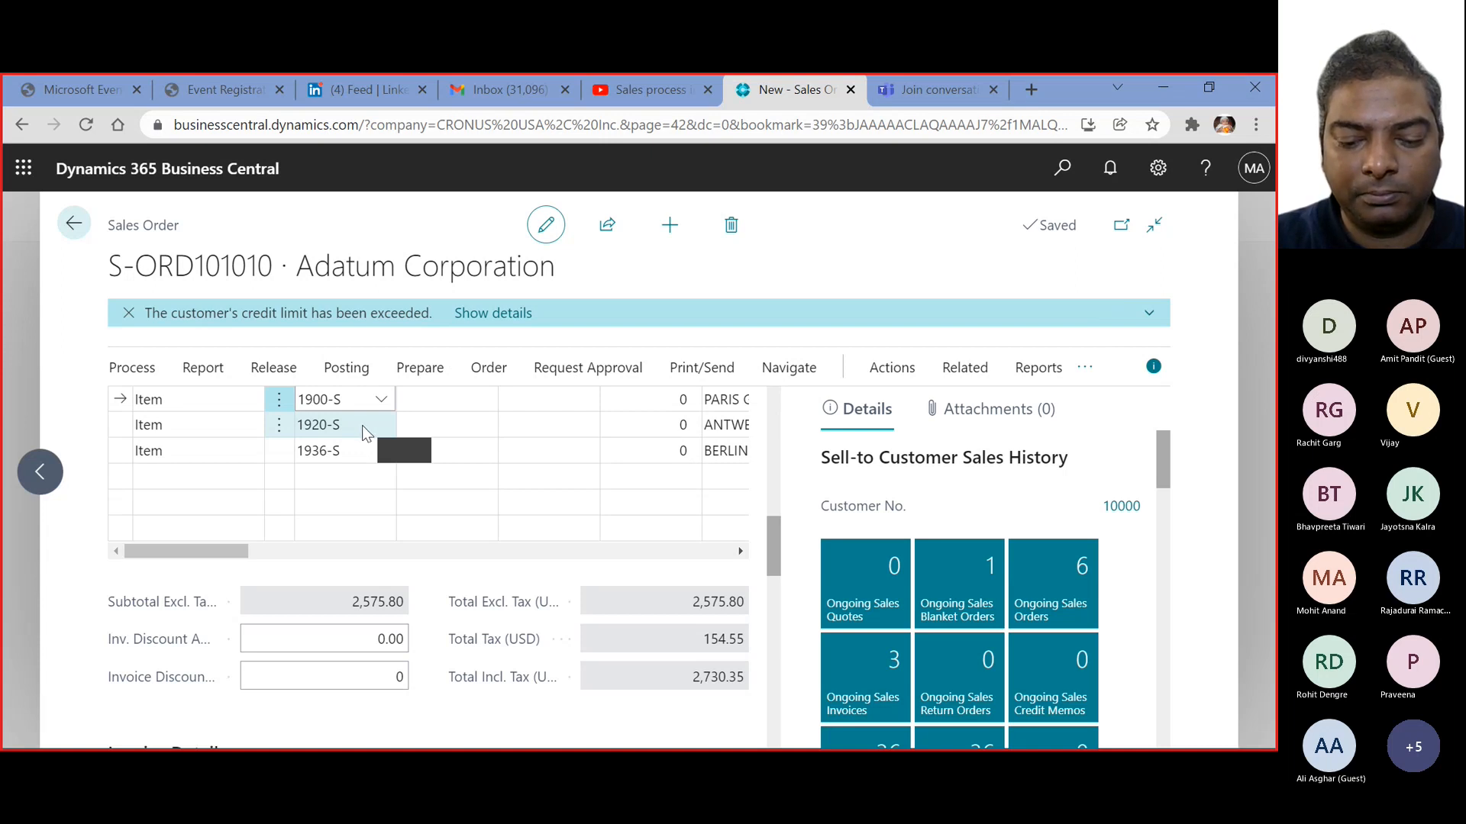
{"action": "scroll", "coordinate": [363, 424], "scroll_direction": "up", "scroll_amount": 2}
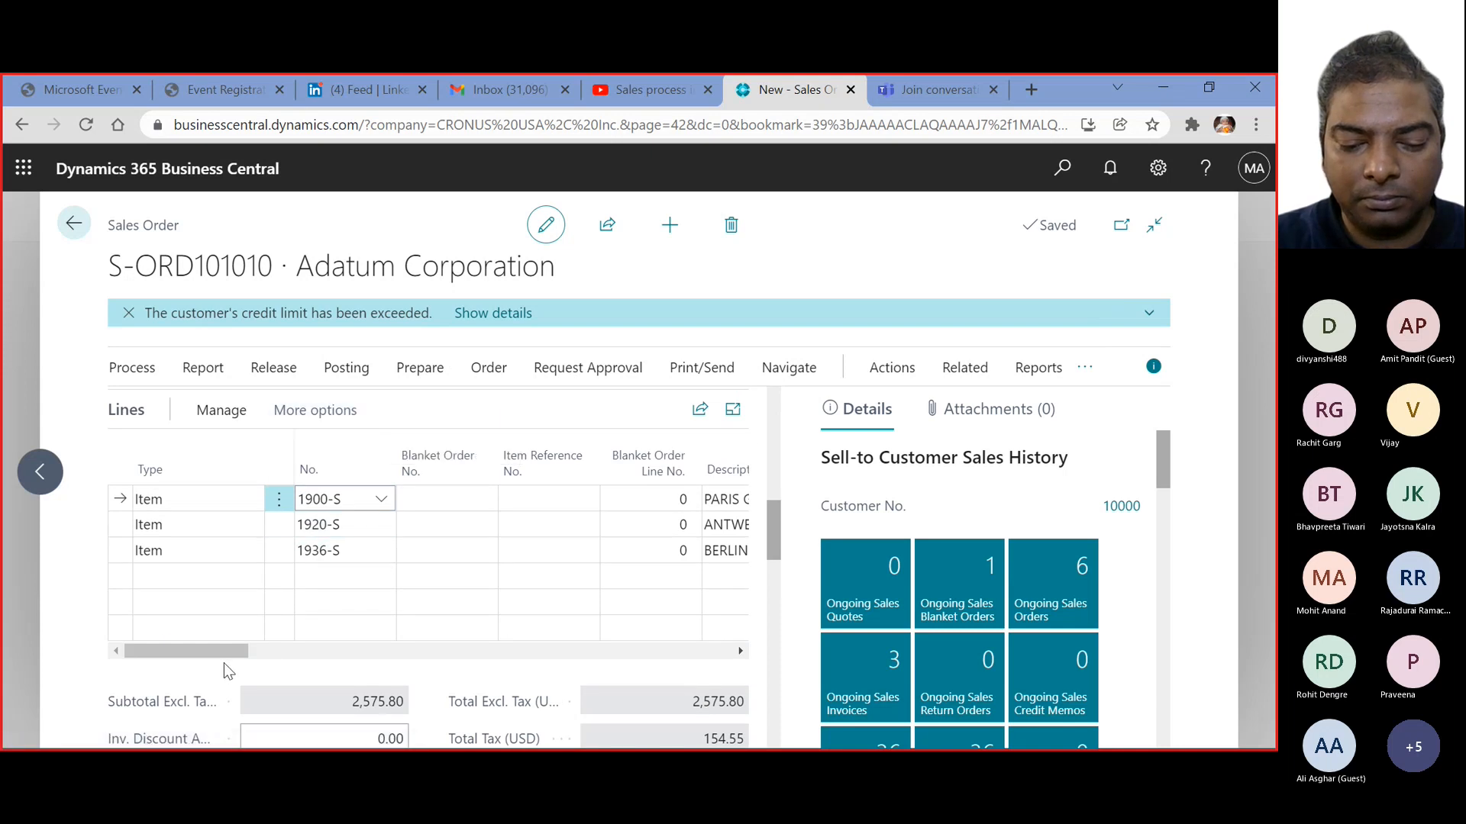
{"action": "left_click_drag", "start_coordinate": [232, 649], "coordinate": [594, 666]}
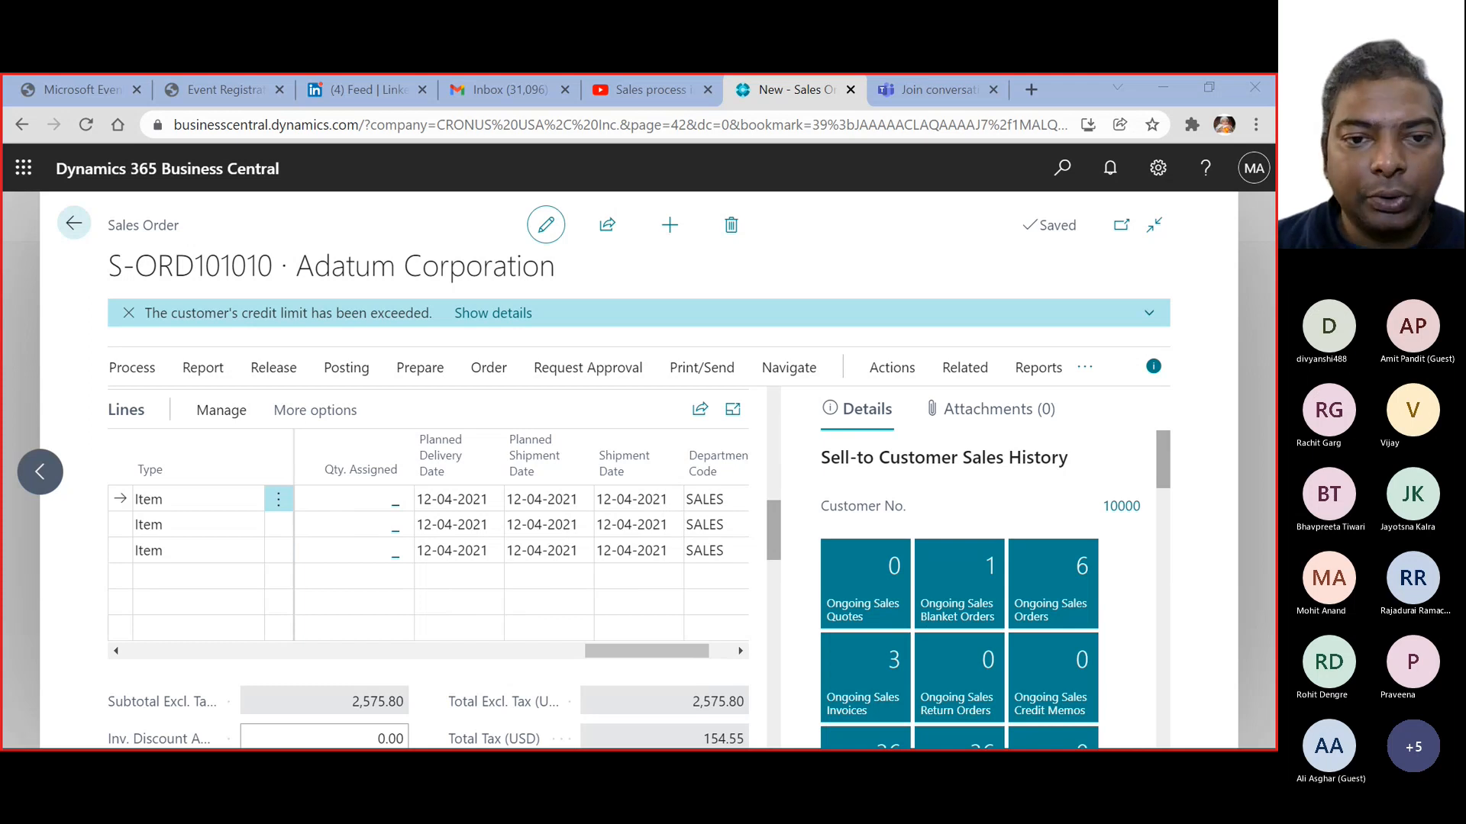
{"action": "left_click", "coordinate": [1172, 87]}
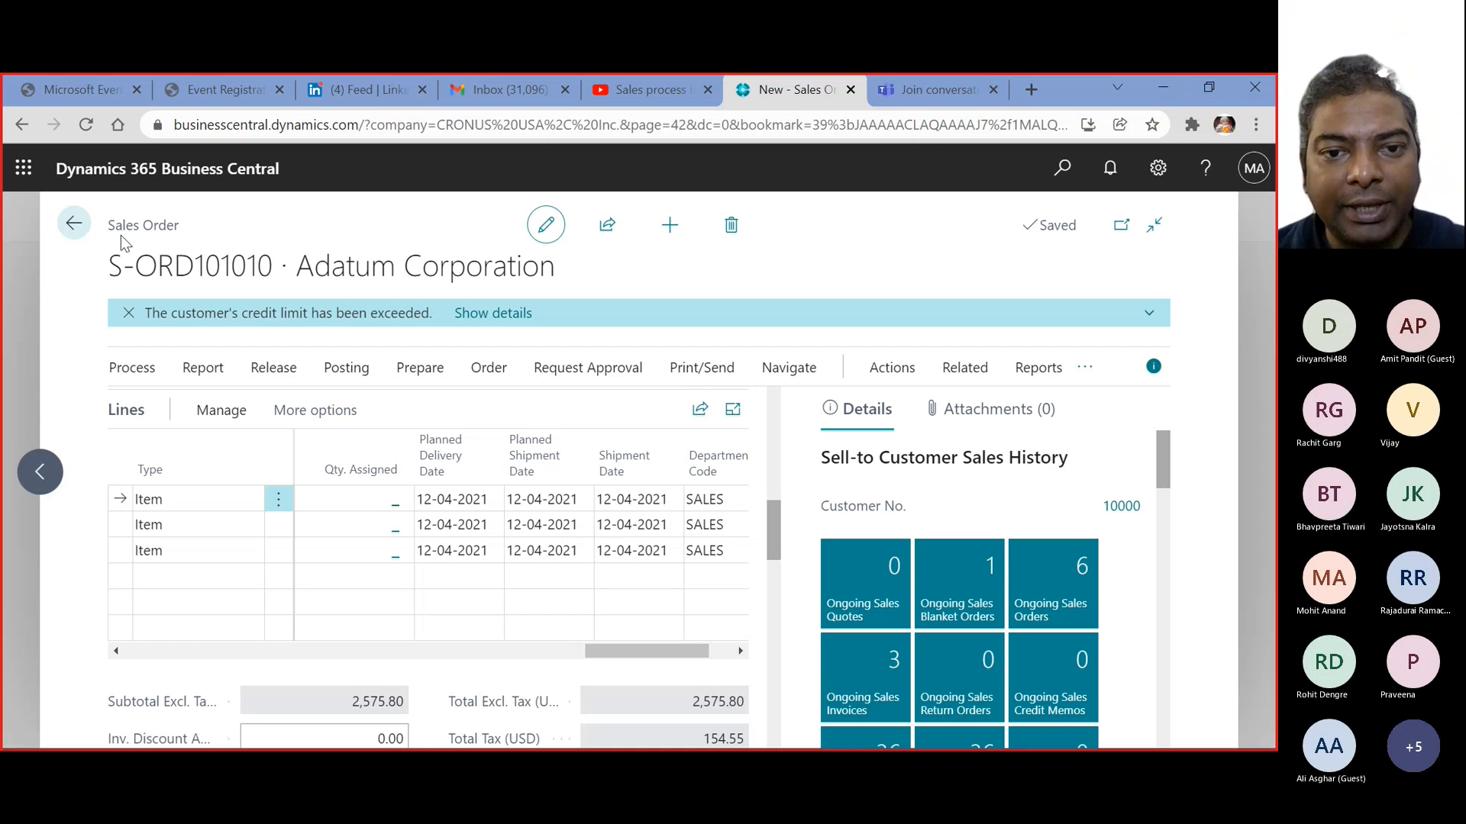
{"action": "left_click", "coordinate": [84, 234]}
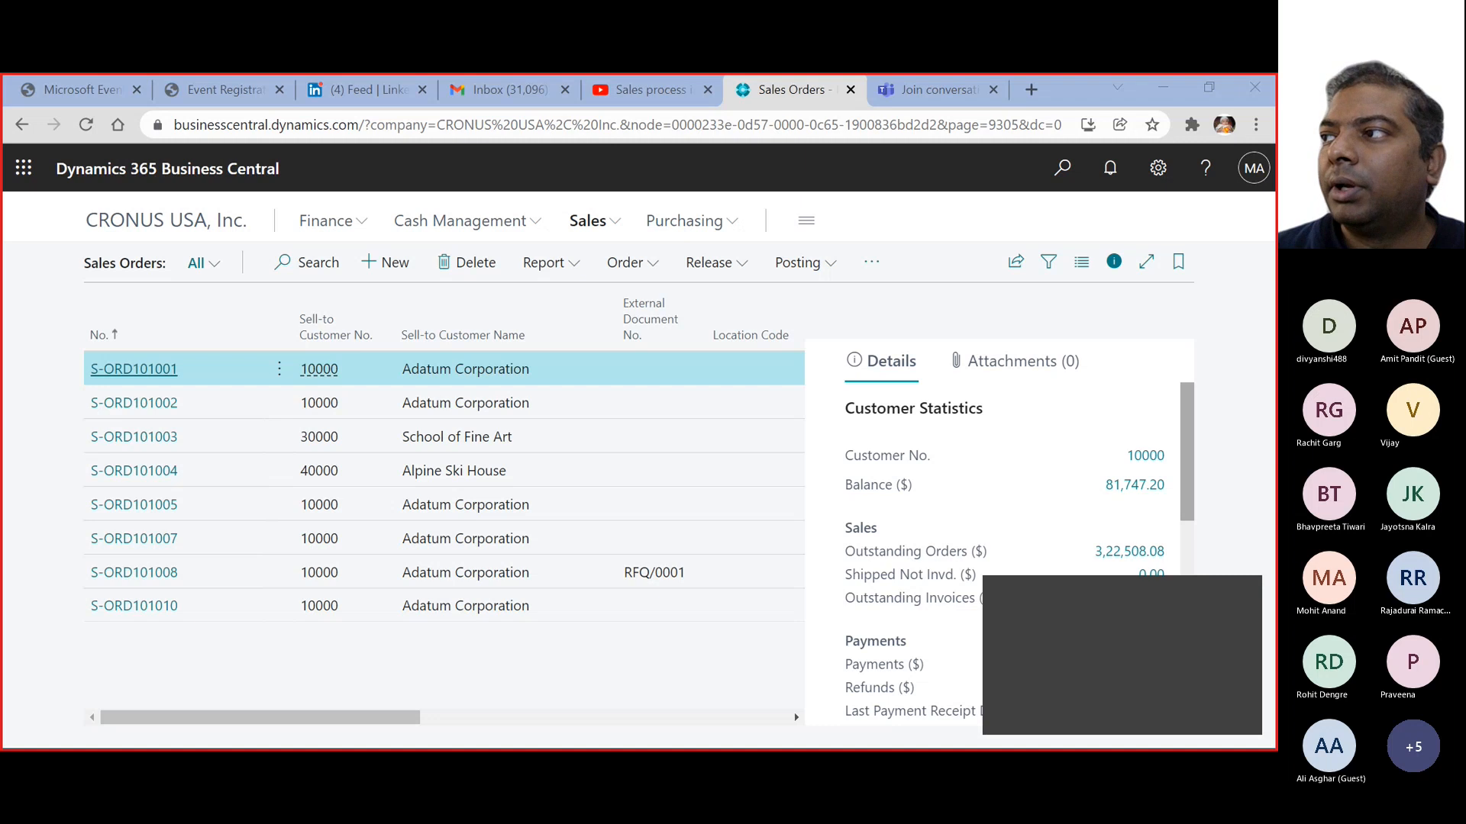
Find and open Register Customer Payments, accepting the setup with template PAYMENT, batch PMT REG and balancing bank account CHECKING
{"action": "left_click", "coordinate": [401, 685]}
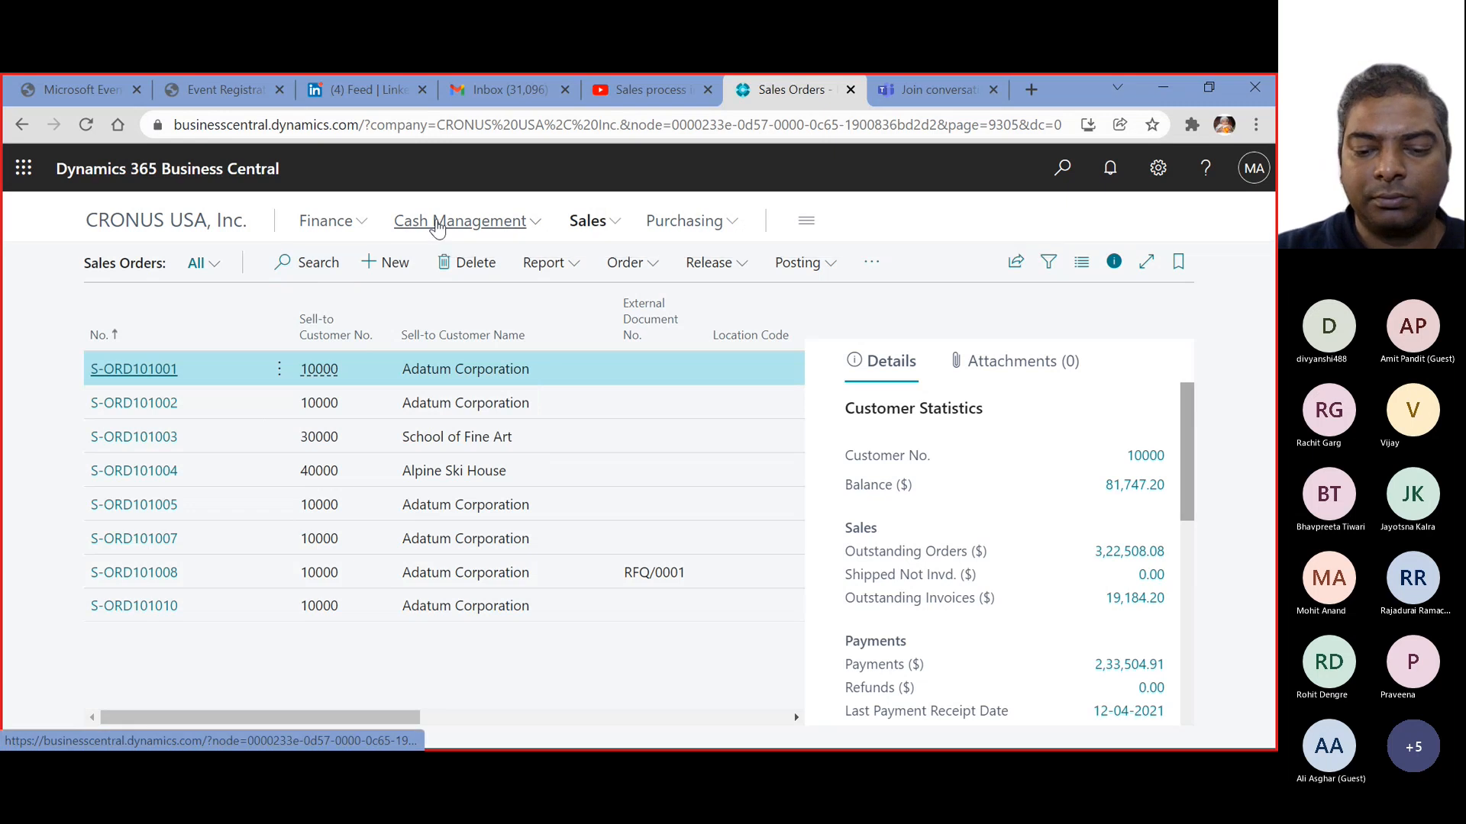
{"action": "left_click", "coordinate": [439, 225]}
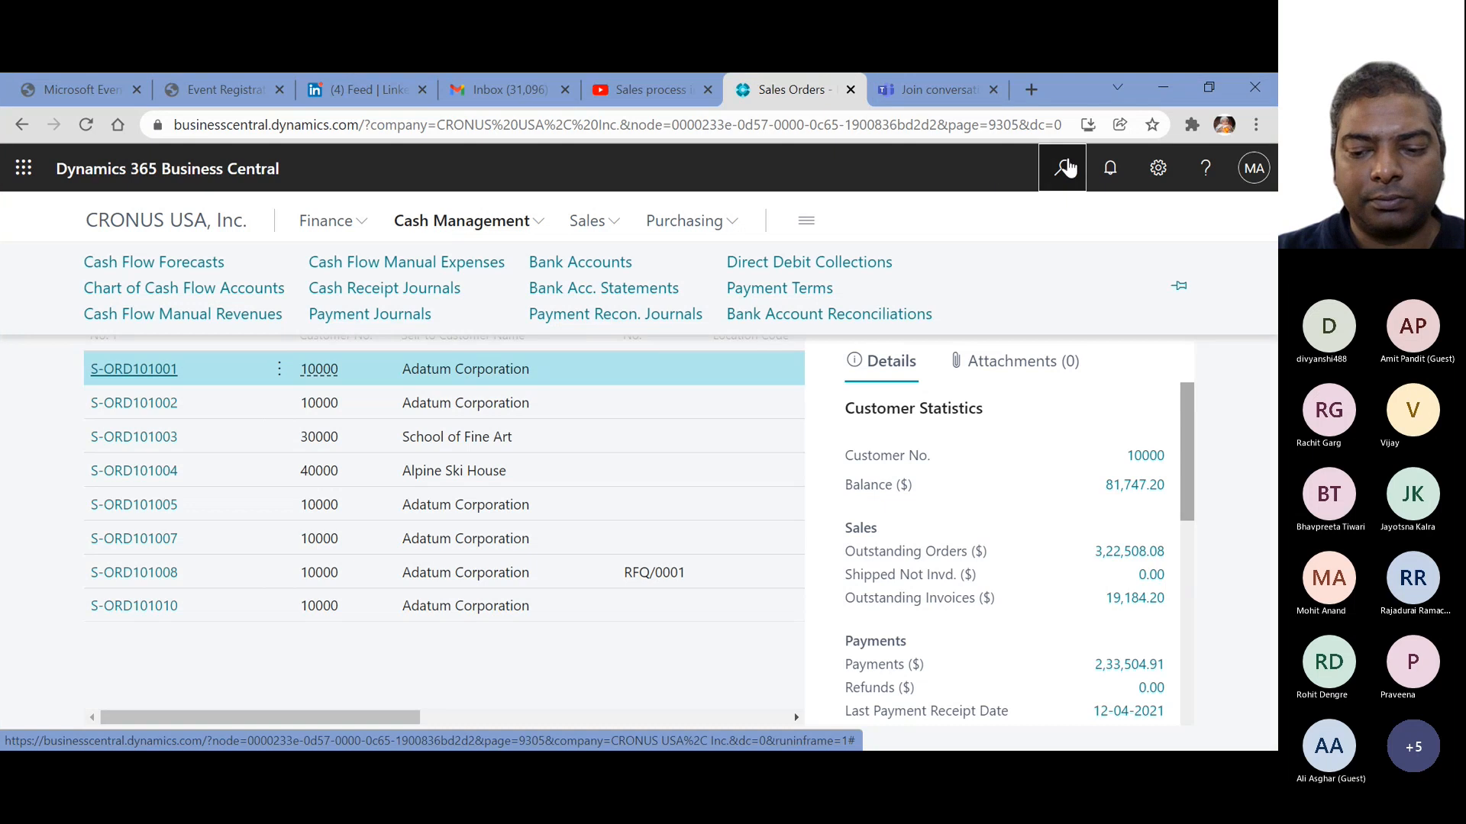
{"action": "left_click", "coordinate": [1062, 167]}
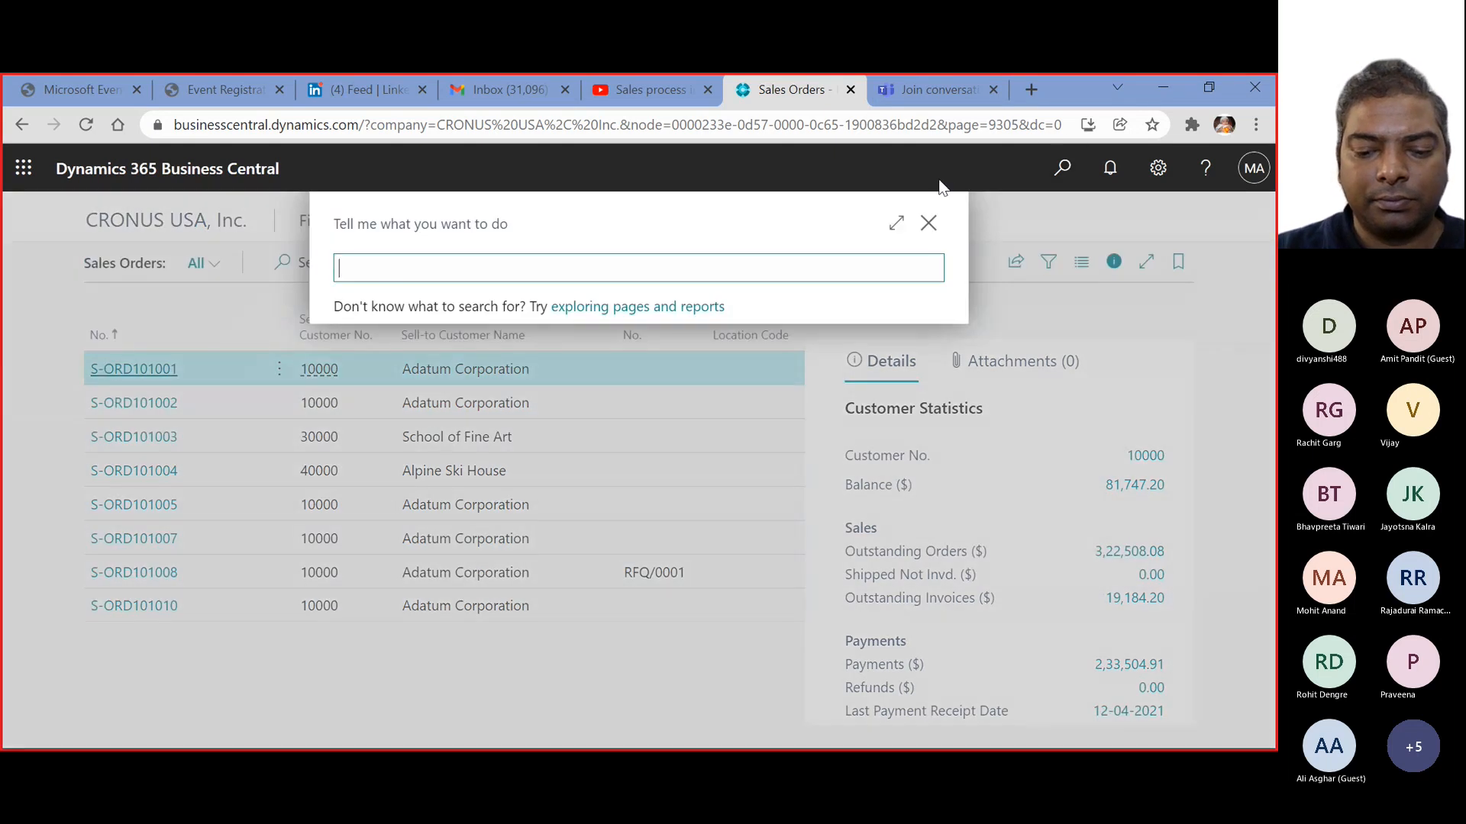
{"action": "type", "text": "CRE"}
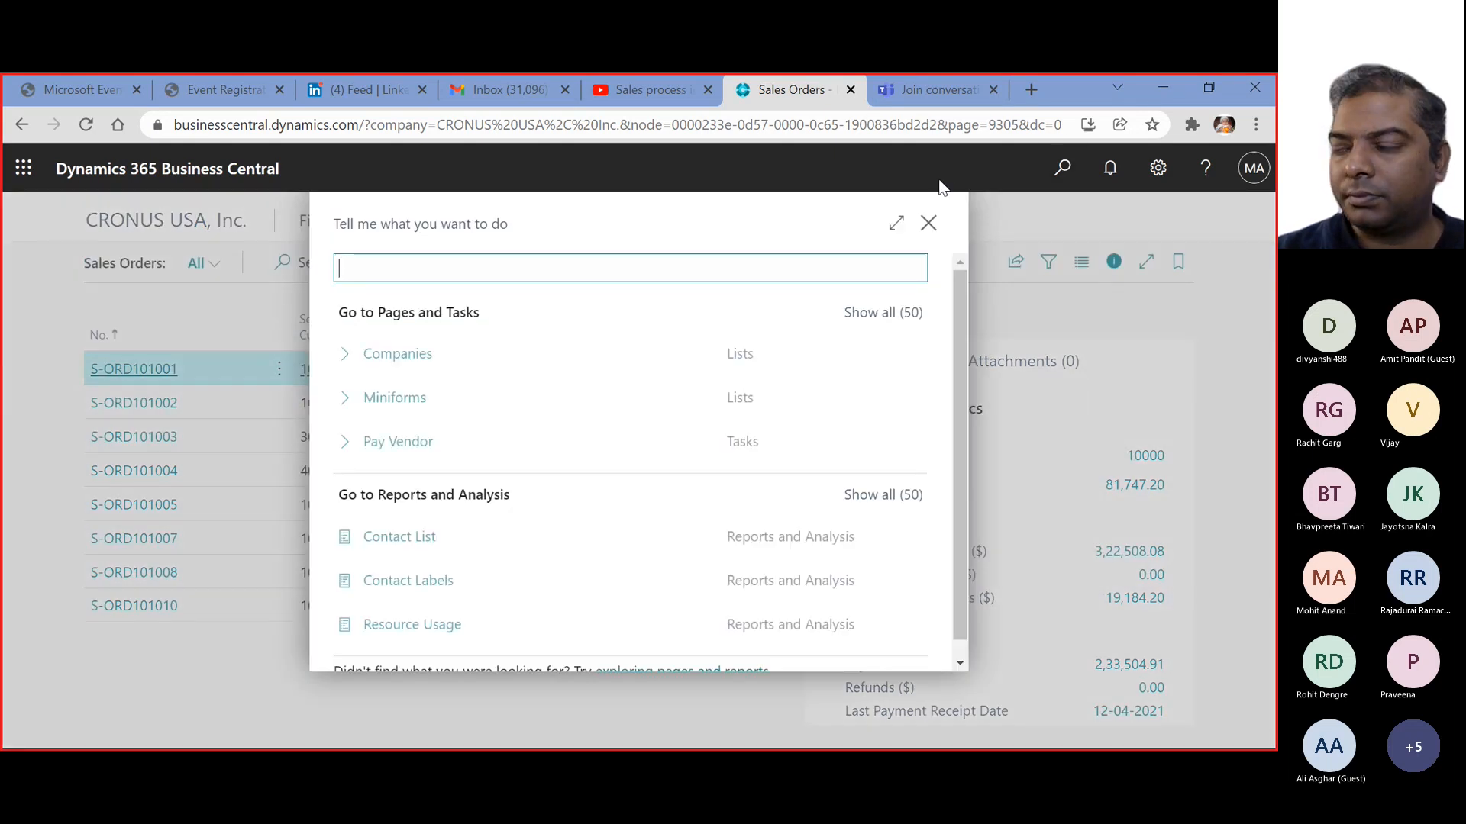
{"action": "type", "text": "GISTER PAY"}
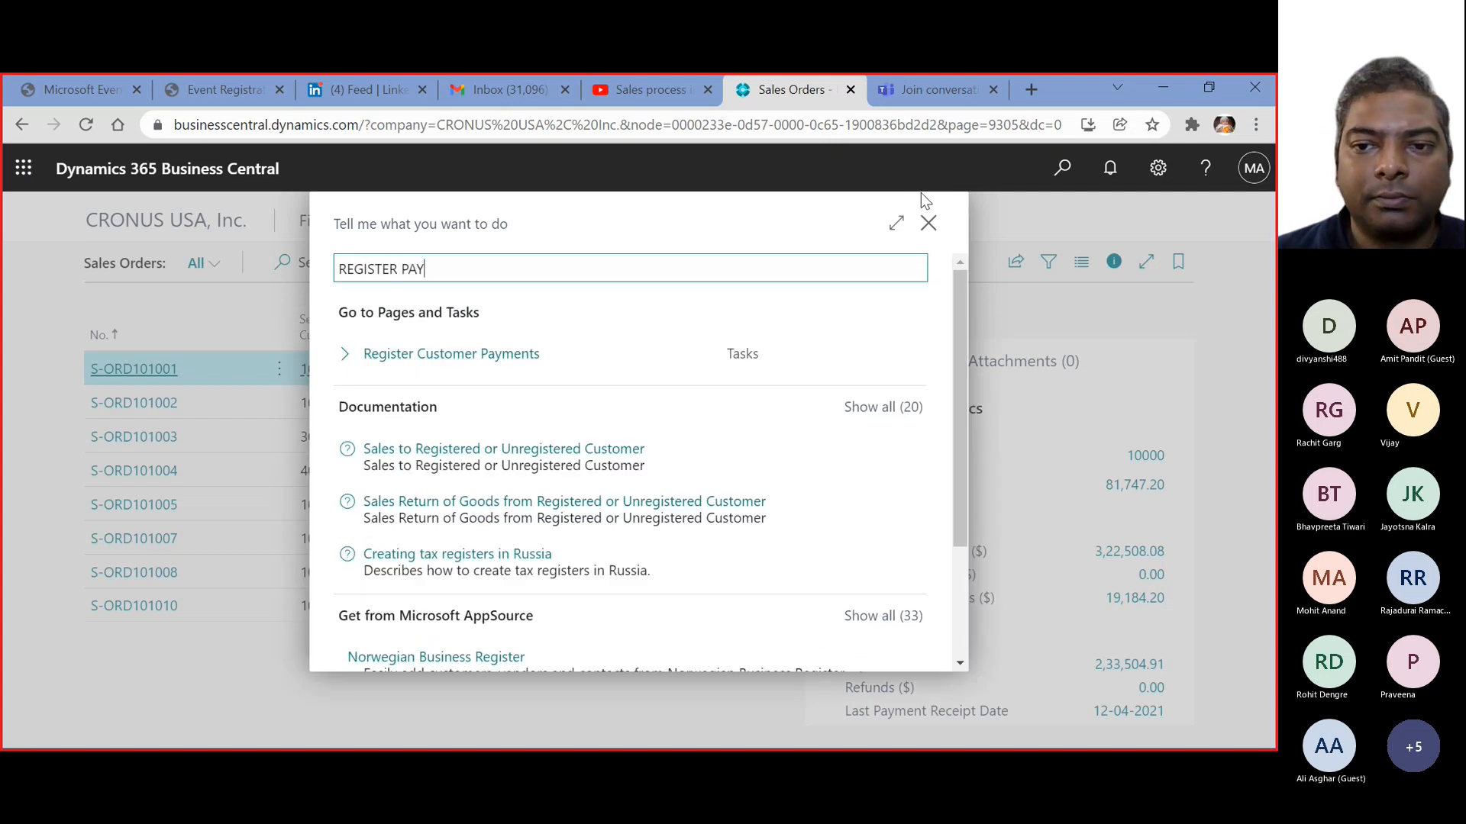
{"action": "left_click", "coordinate": [499, 370]}
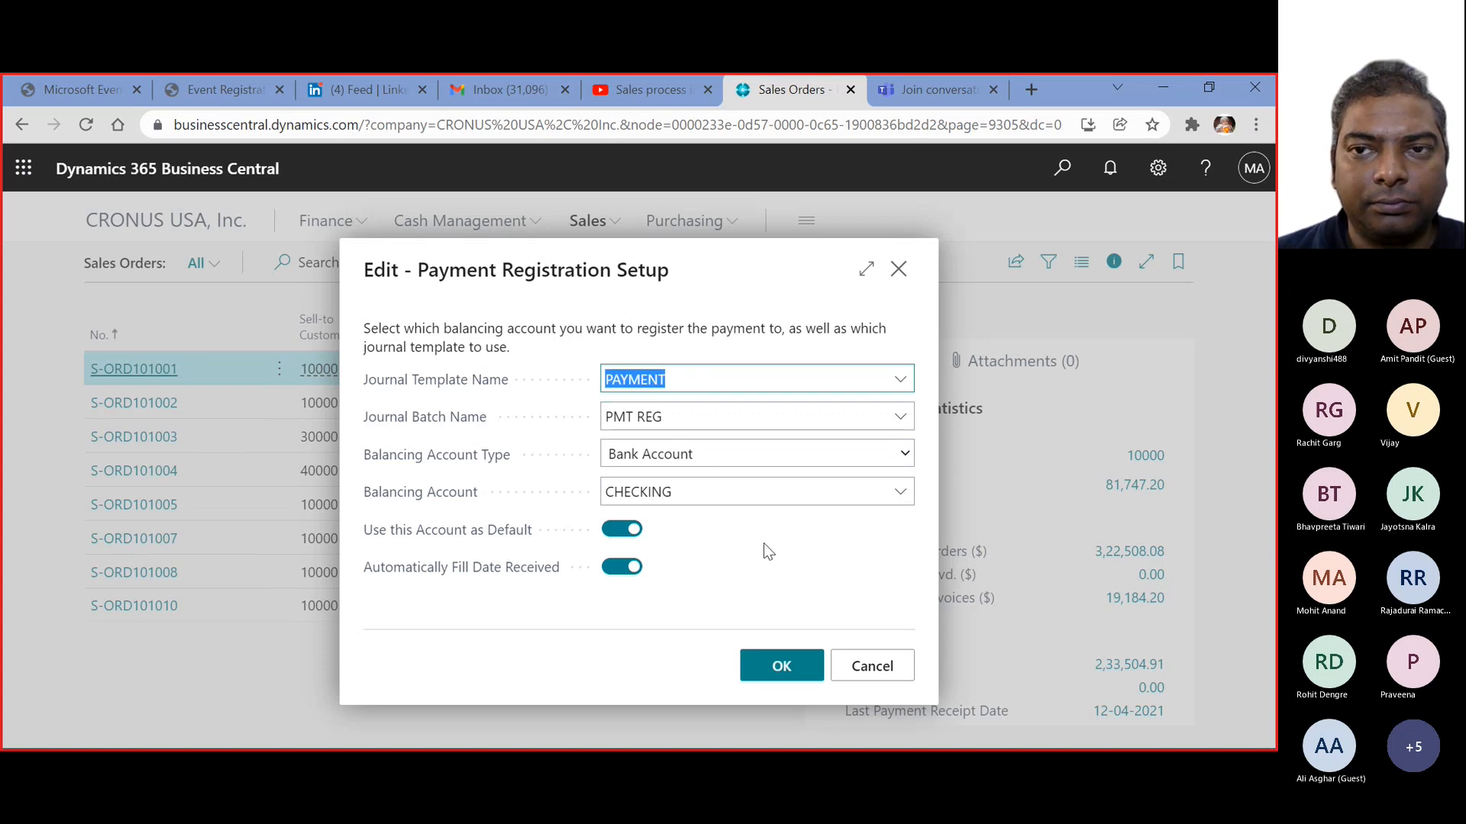
{"action": "left_click", "coordinate": [780, 667]}
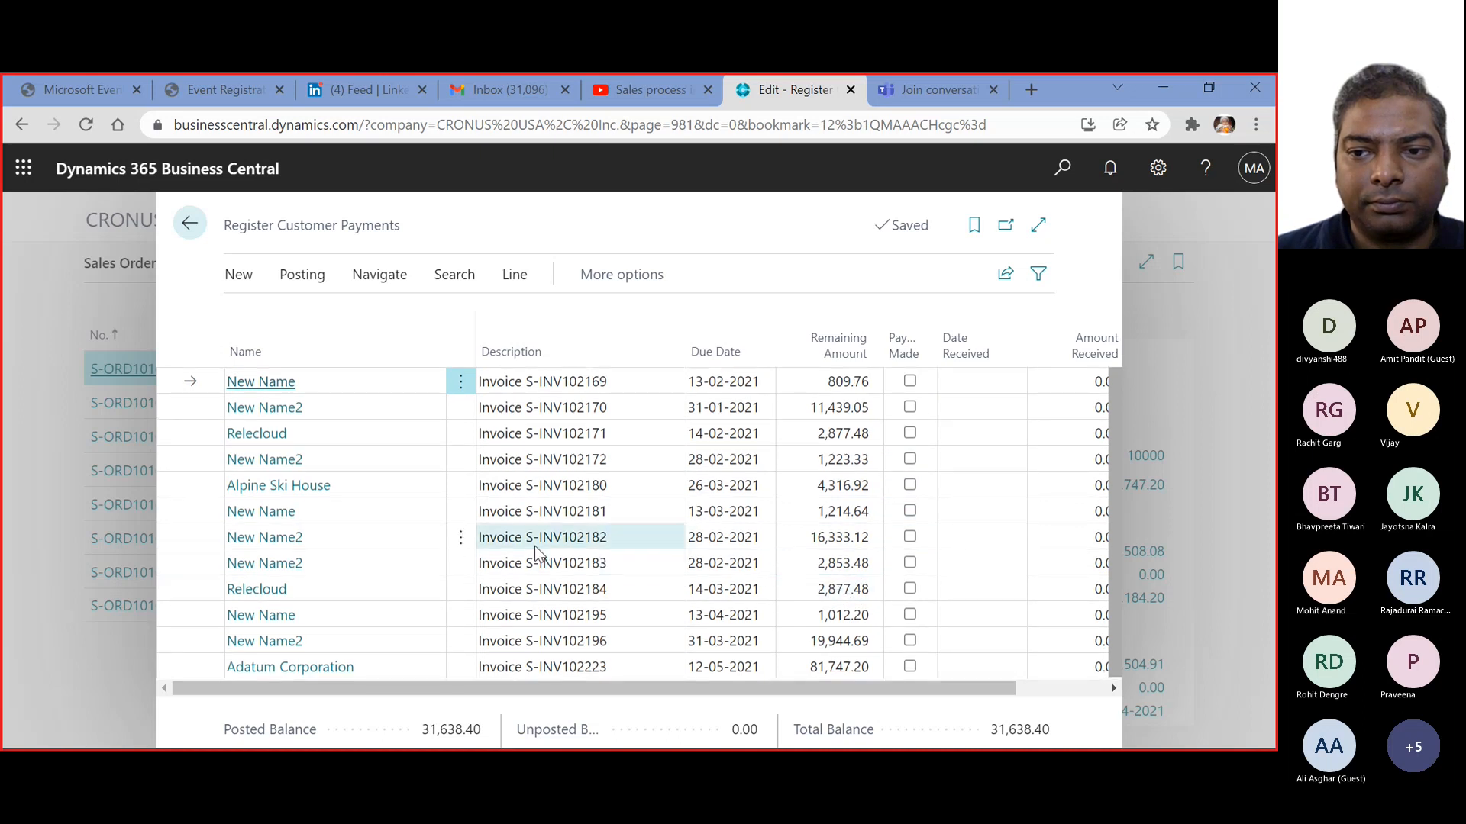
Select Adatum Corporation's invoice in the payment list, and find and open the Customer Ledger Entries
{"action": "left_click", "coordinate": [769, 663]}
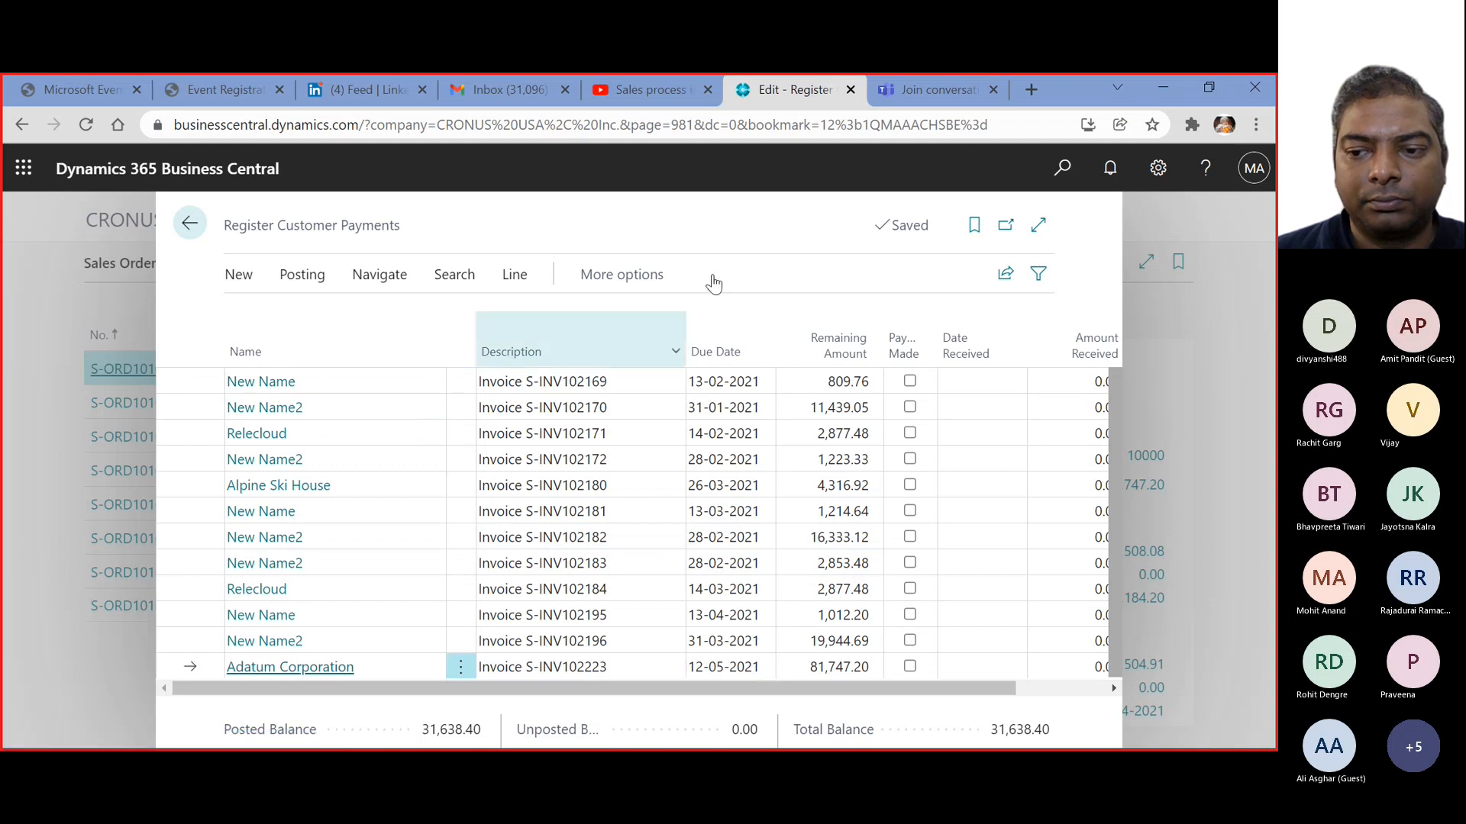
{"action": "left_click", "coordinate": [1061, 170]}
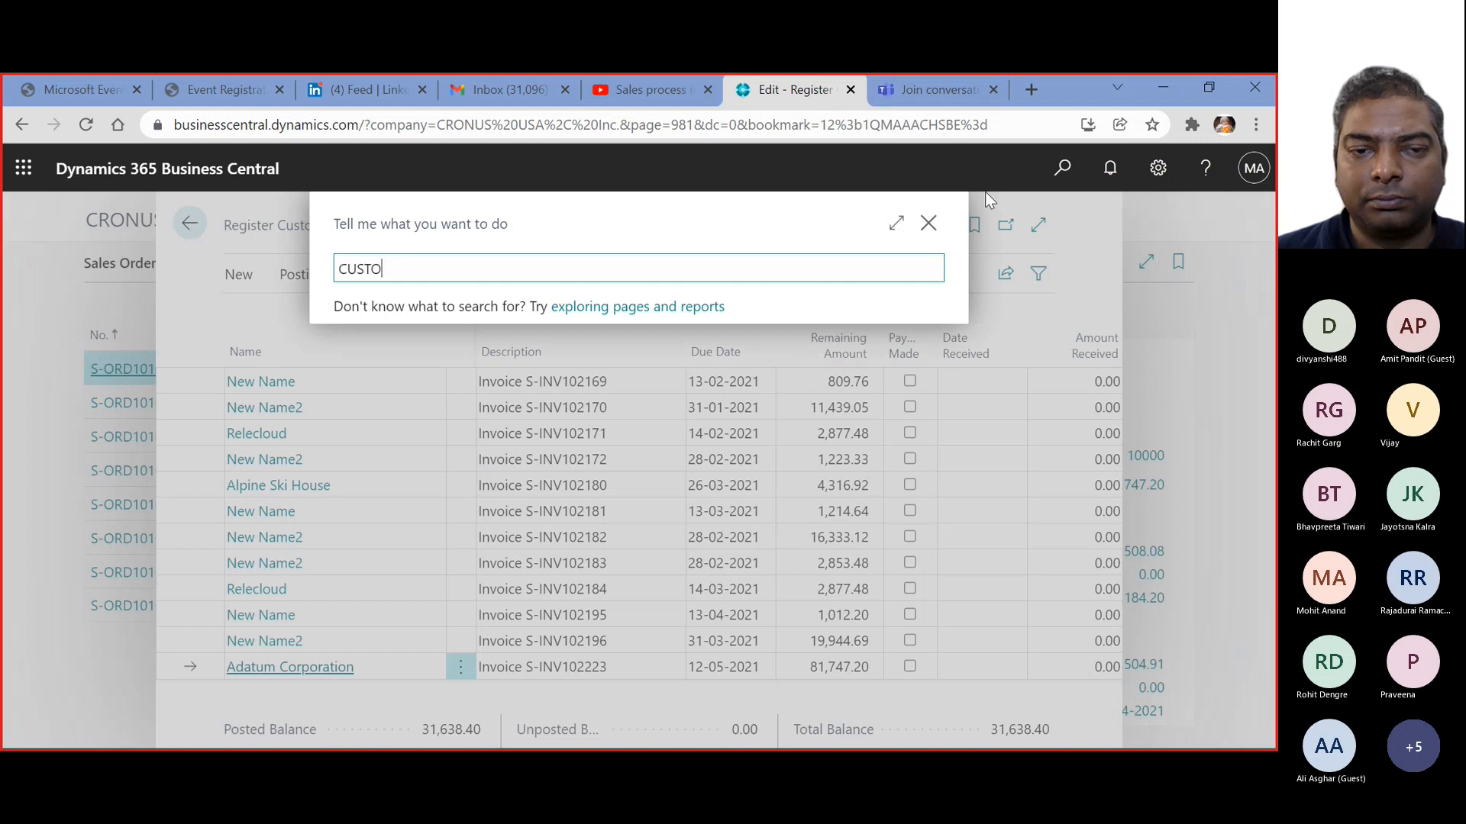
{"action": "type", "text": "CUSTOMER LED"}
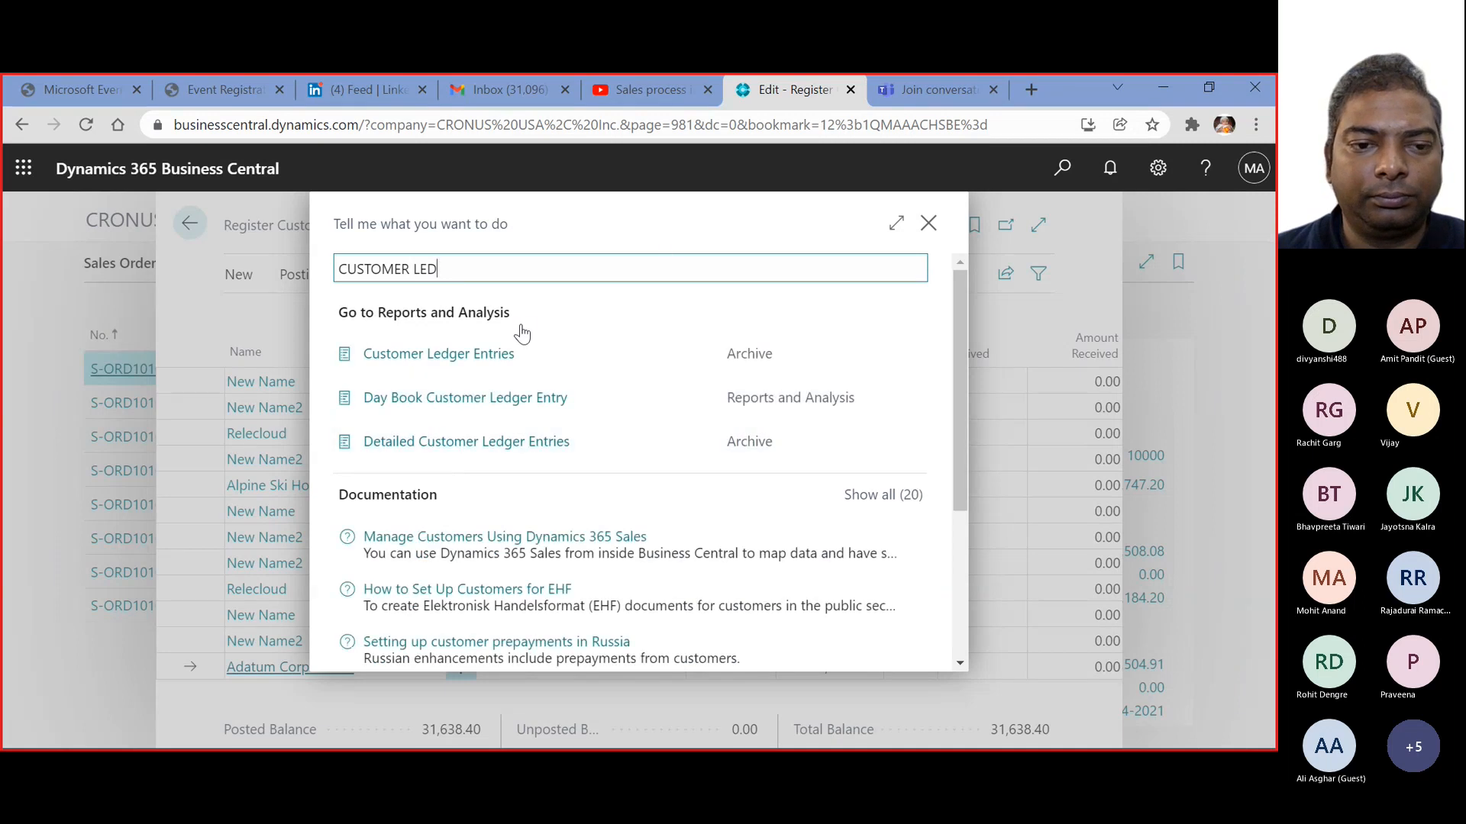
{"action": "left_click", "coordinate": [510, 354]}
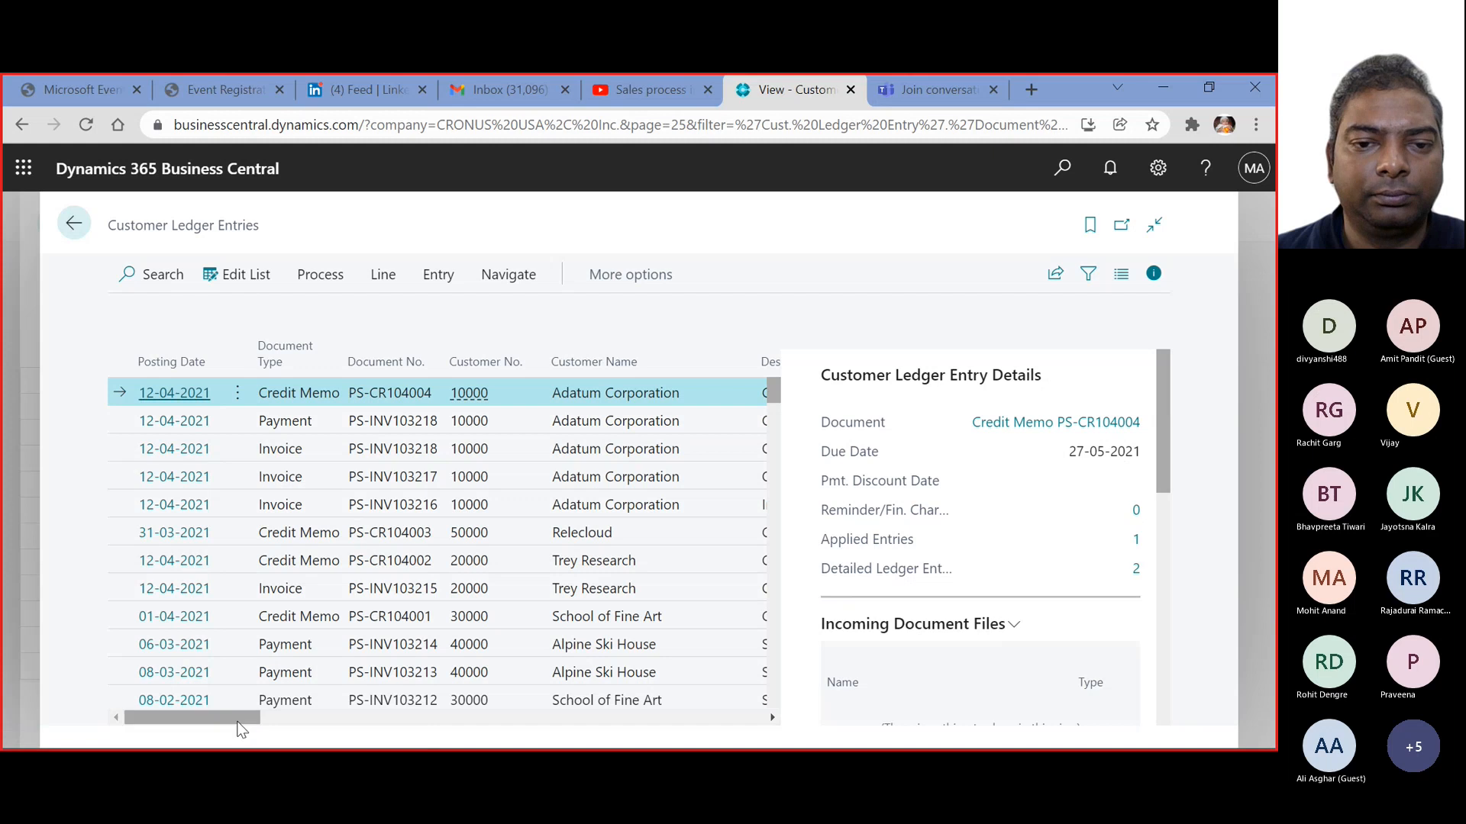
Examine the remaining amounts, payment methods and open status of the customer ledger entries, and return to Register Customer Payments
{"action": "left_click_drag", "start_coordinate": [238, 718], "coordinate": [501, 700]}
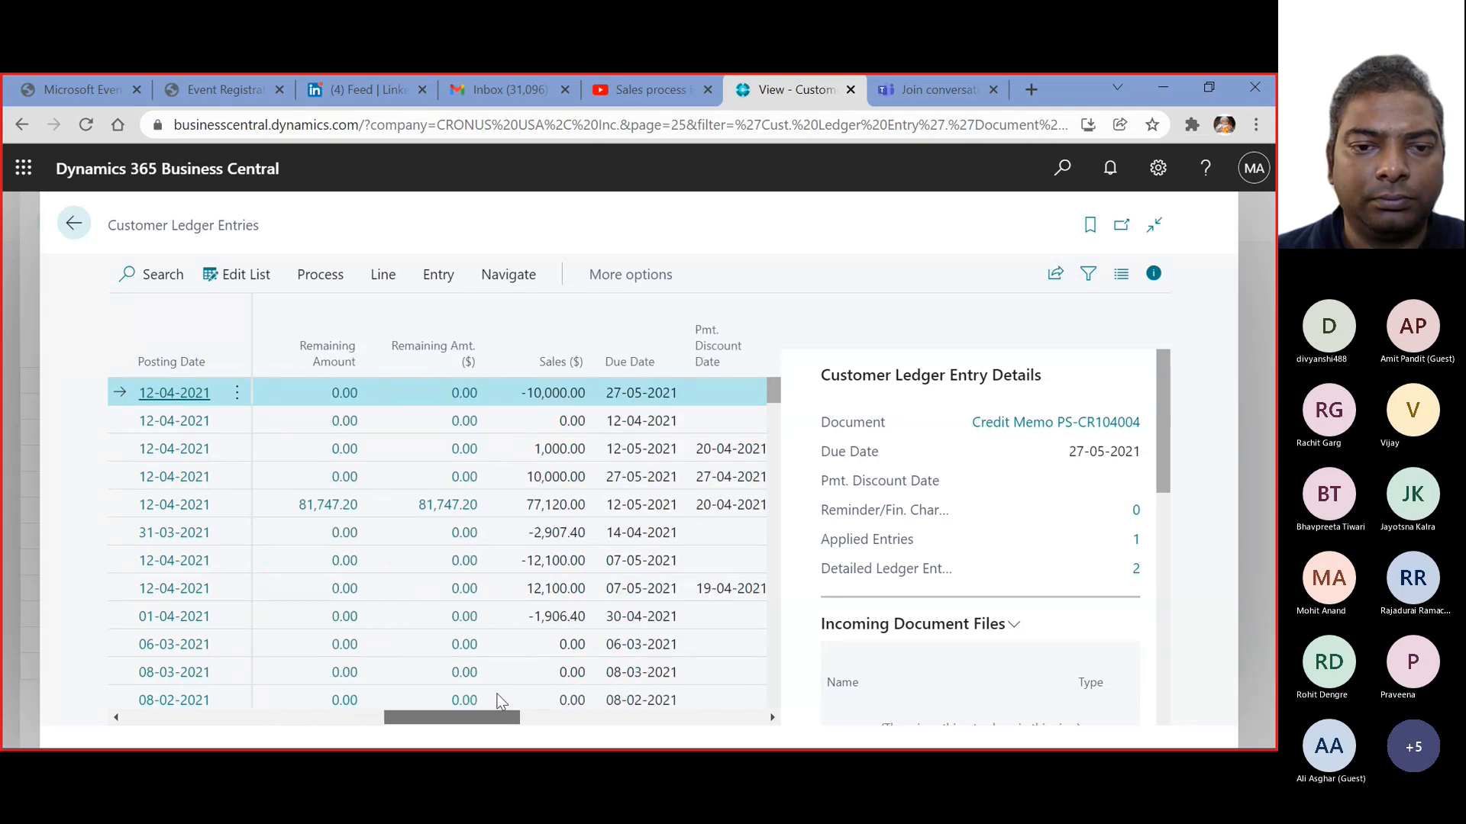
{"action": "left_click_drag", "start_coordinate": [496, 701], "coordinate": [479, 691]}
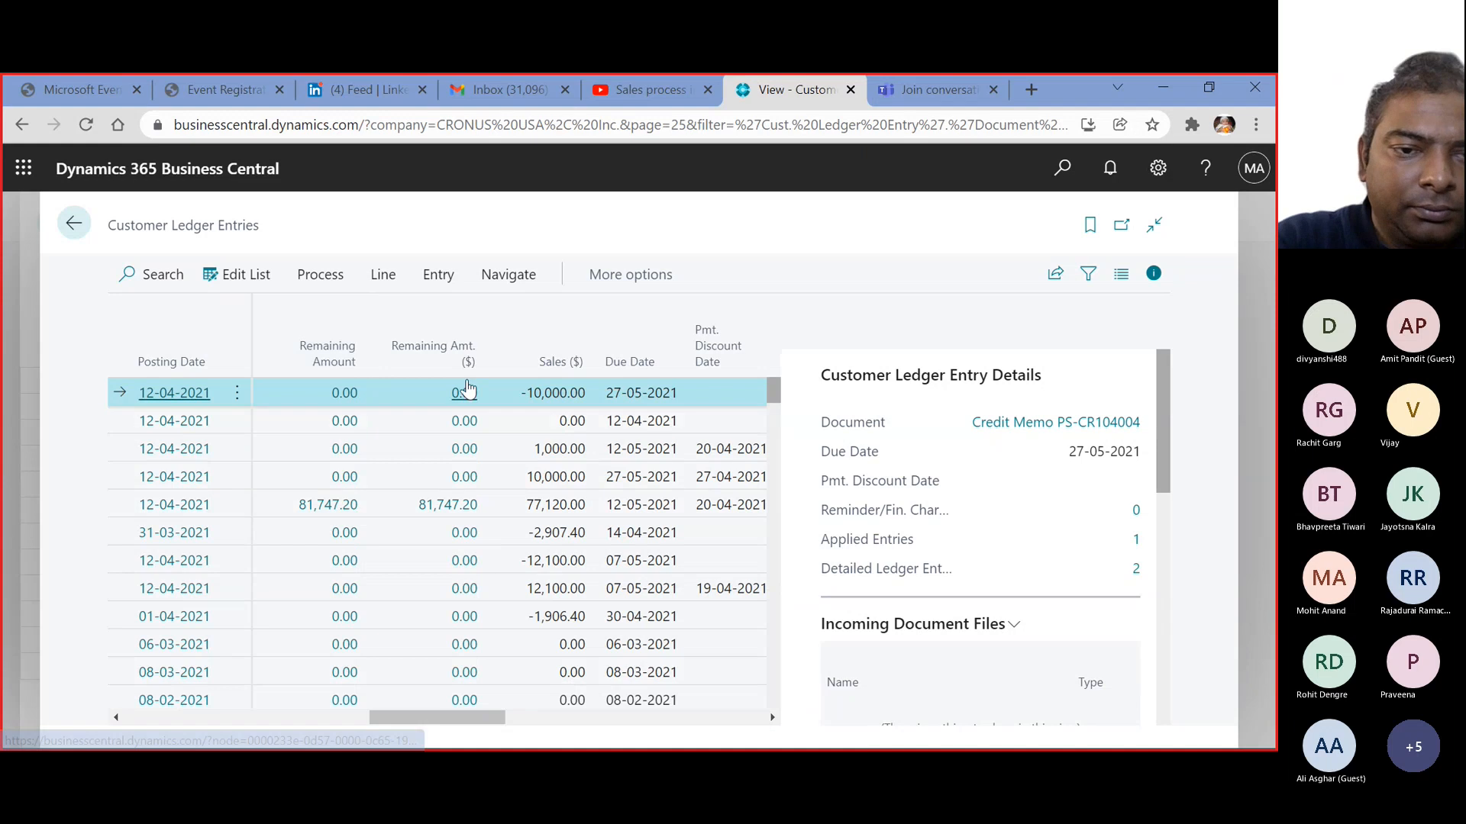
{"action": "left_click_drag", "start_coordinate": [472, 714], "coordinate": [588, 713]}
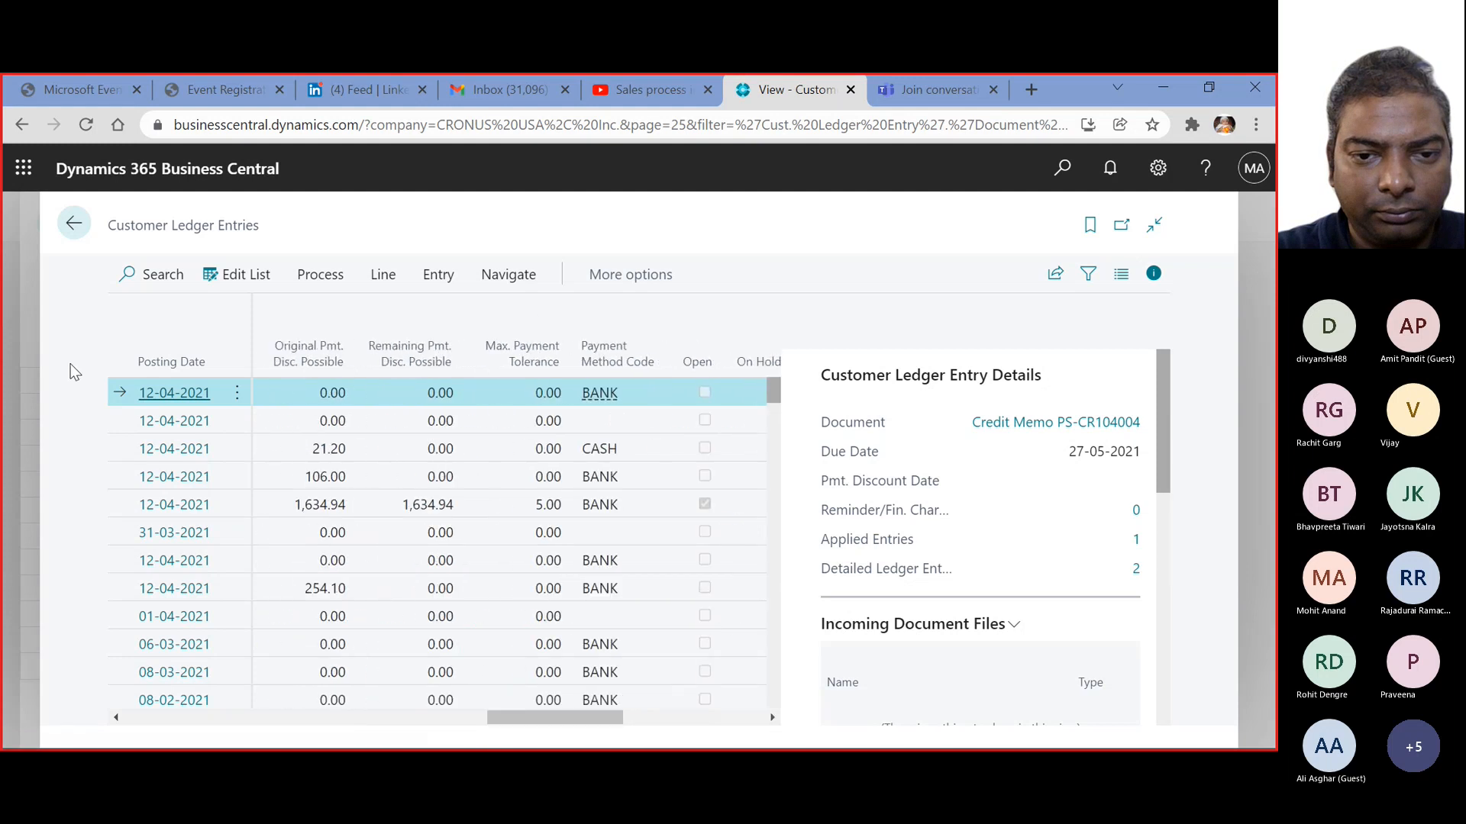
{"action": "left_click", "coordinate": [71, 226]}
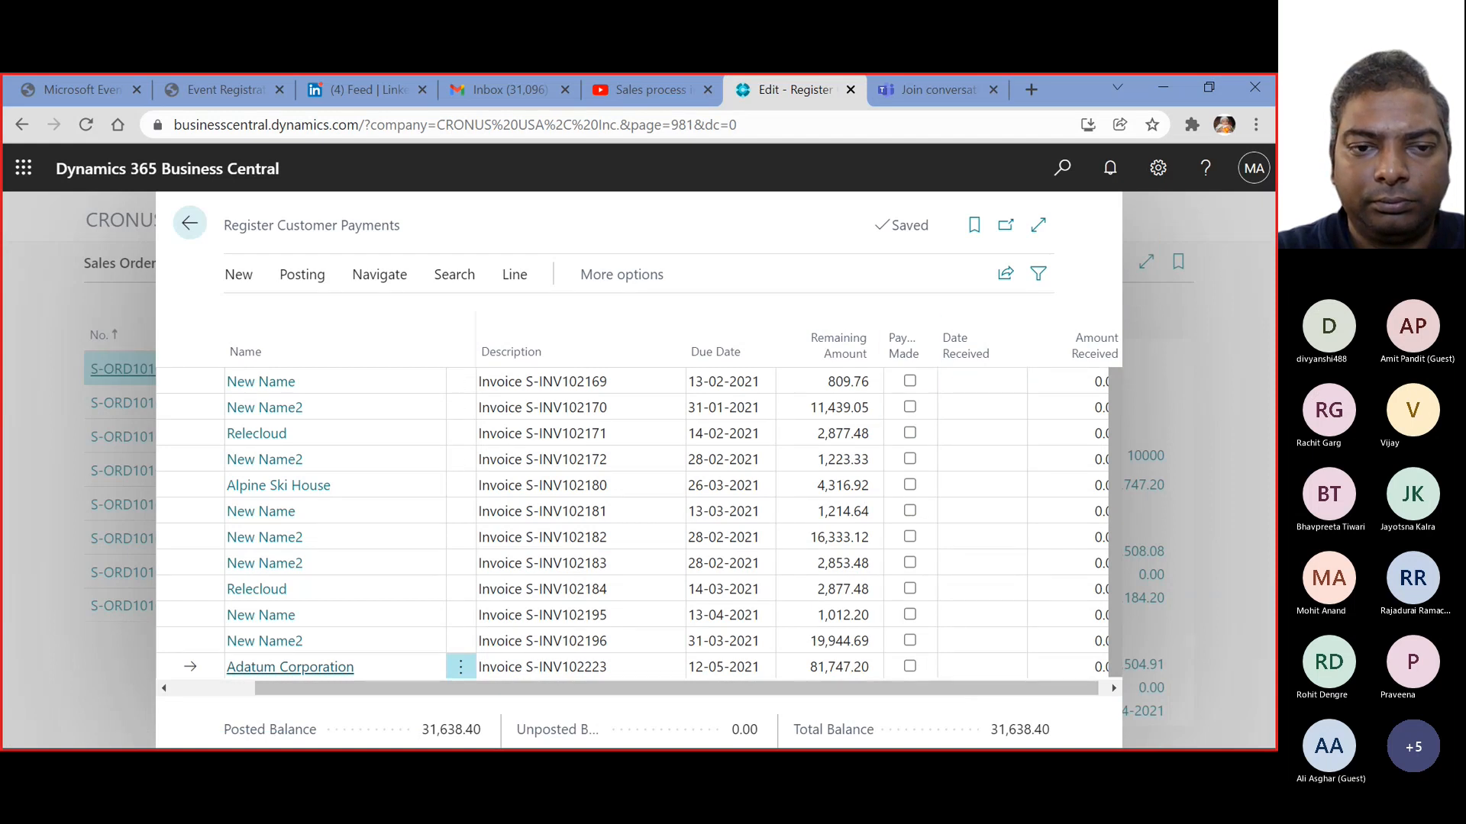
Mark the payment as made for Adatum Corporation's invoice and set its amount received to 30,000
{"action": "left_click", "coordinate": [910, 667]}
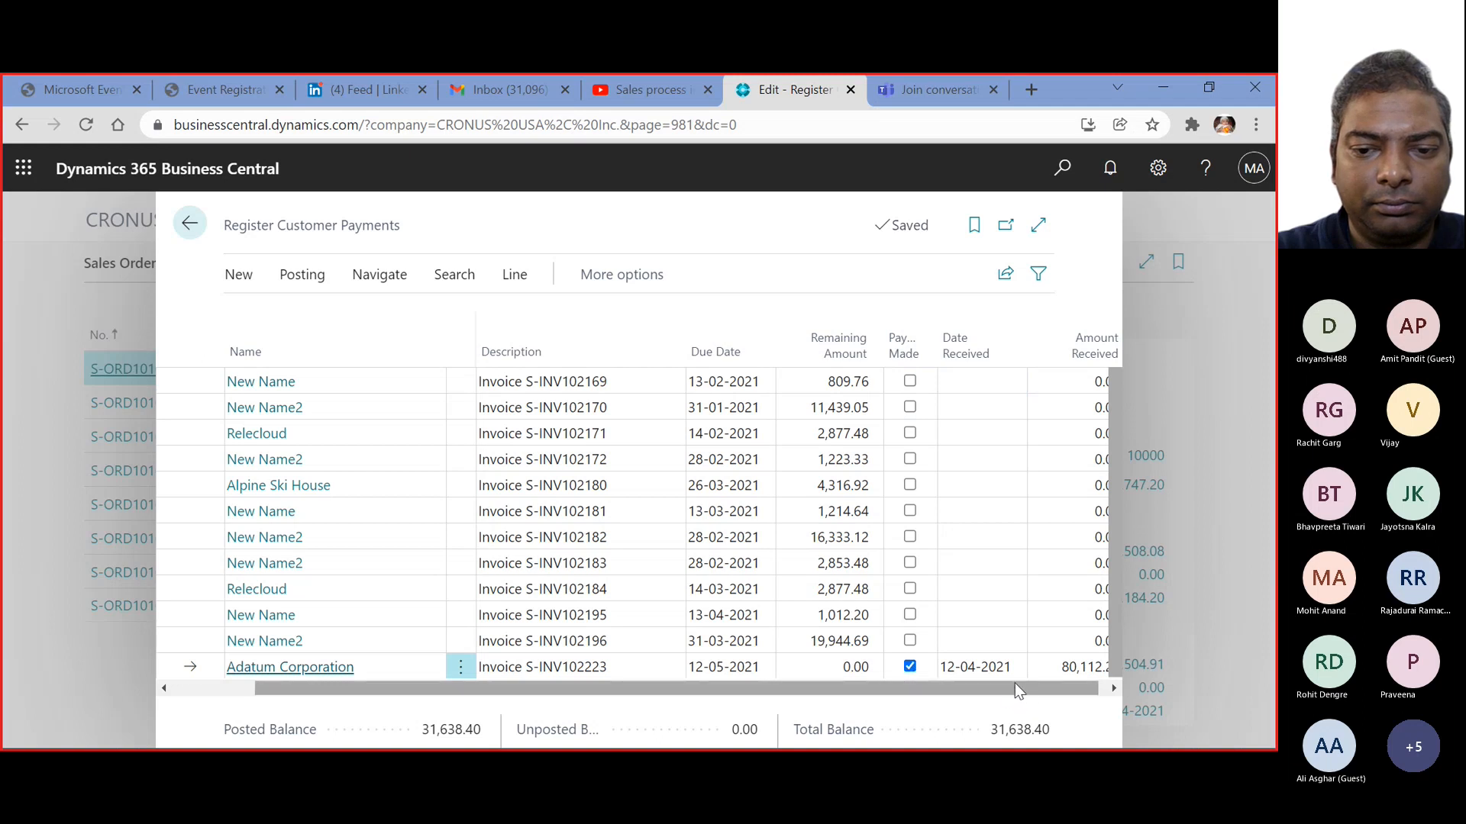
{"action": "scroll", "coordinate": [1014, 682], "scroll_direction": "right", "scroll_amount": 3}
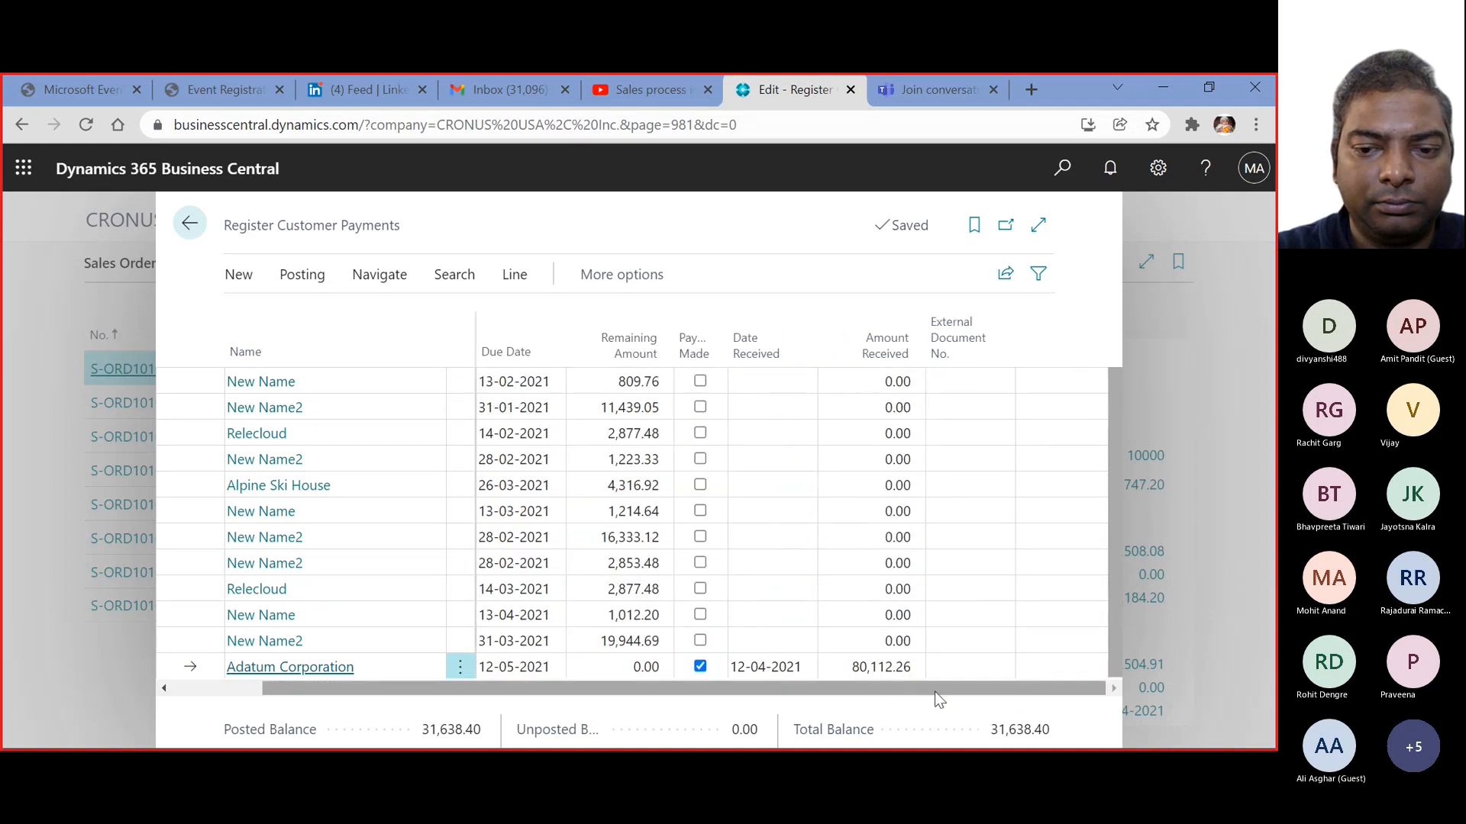
{"action": "left_click", "coordinate": [857, 668]}
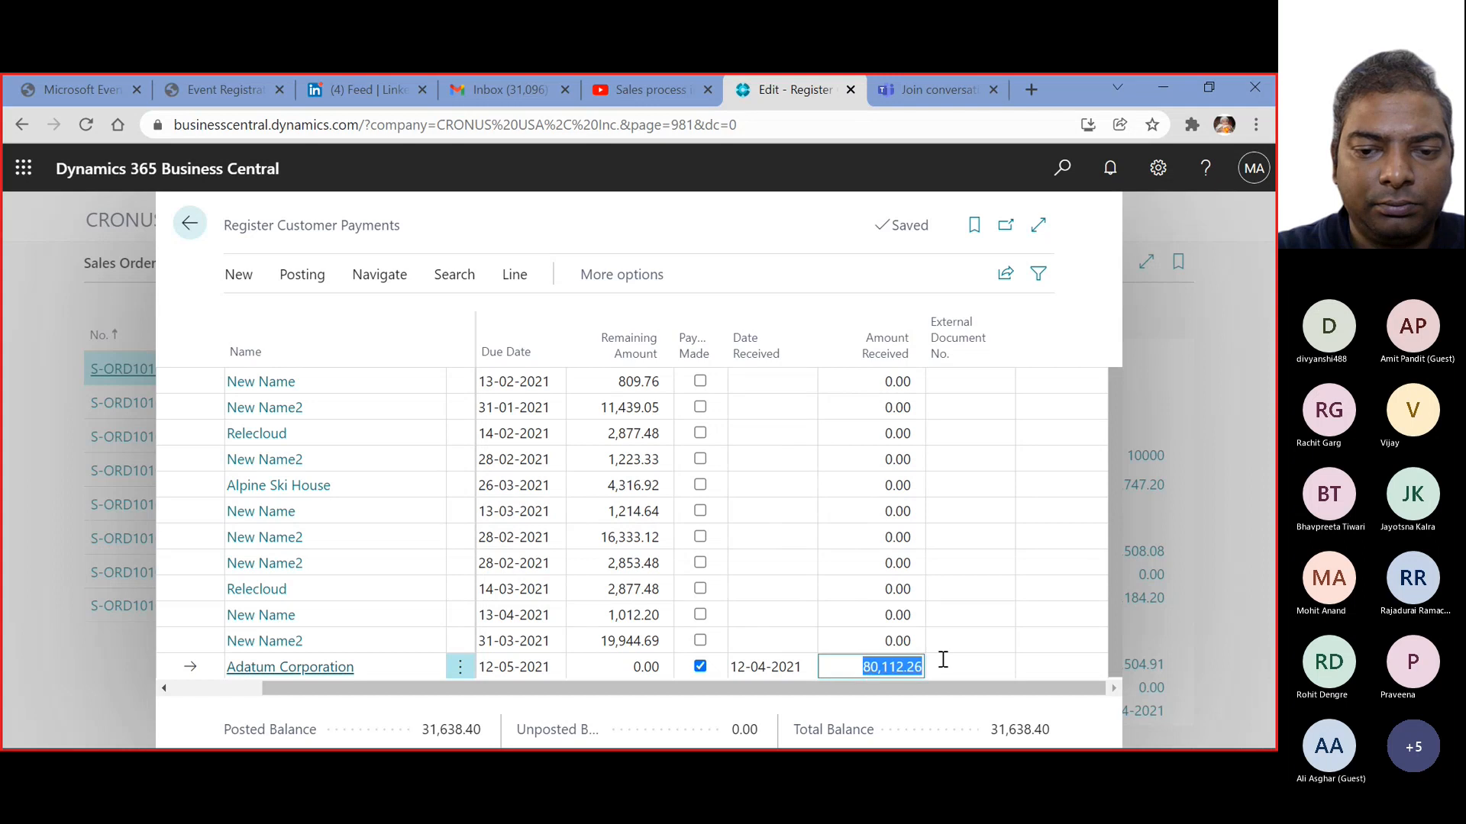
{"action": "type", "text": "30,00"}
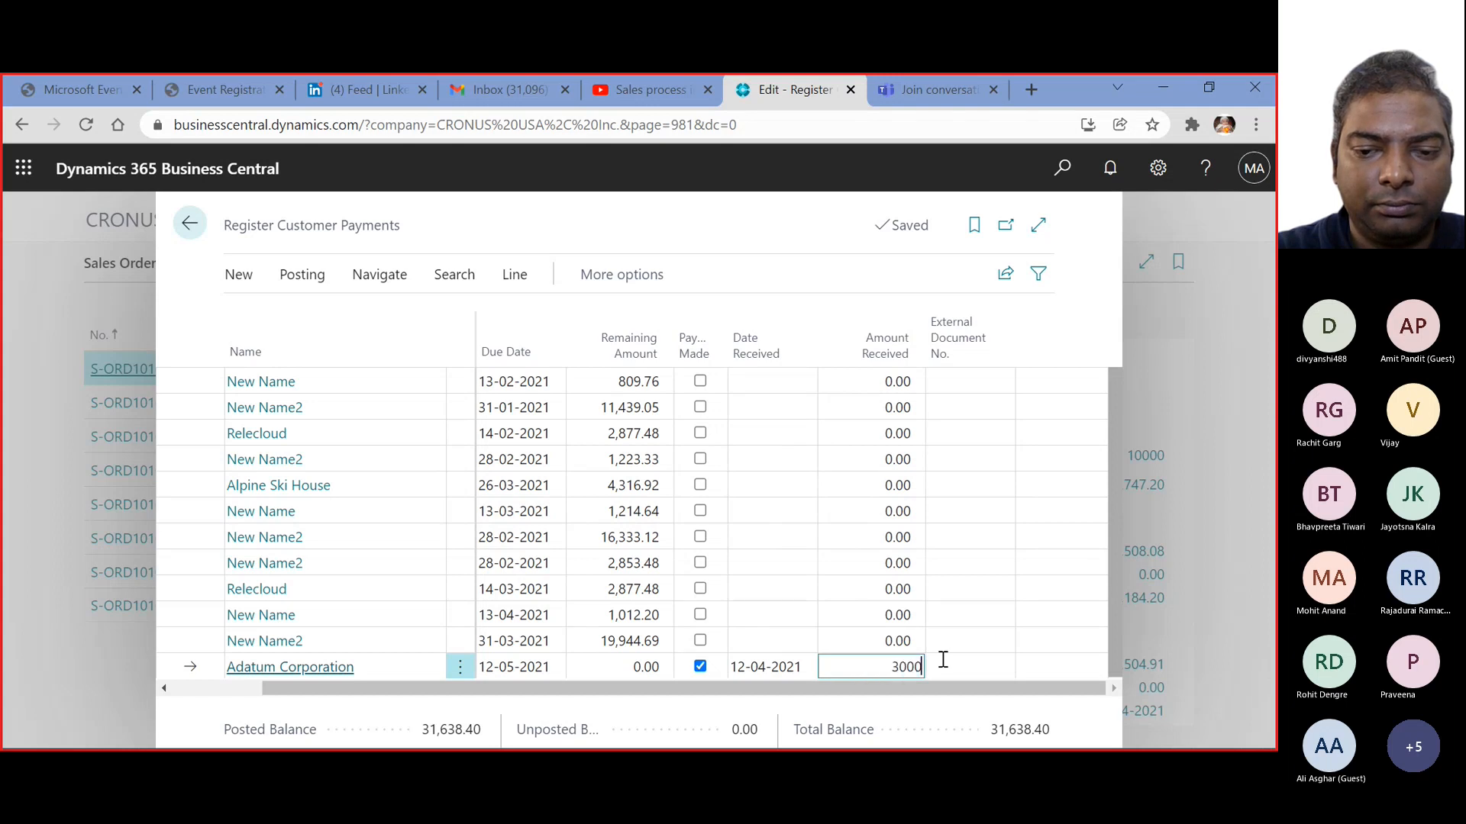
{"action": "type", "text": "0"}
{"action": "left_click", "coordinate": [943, 660]}
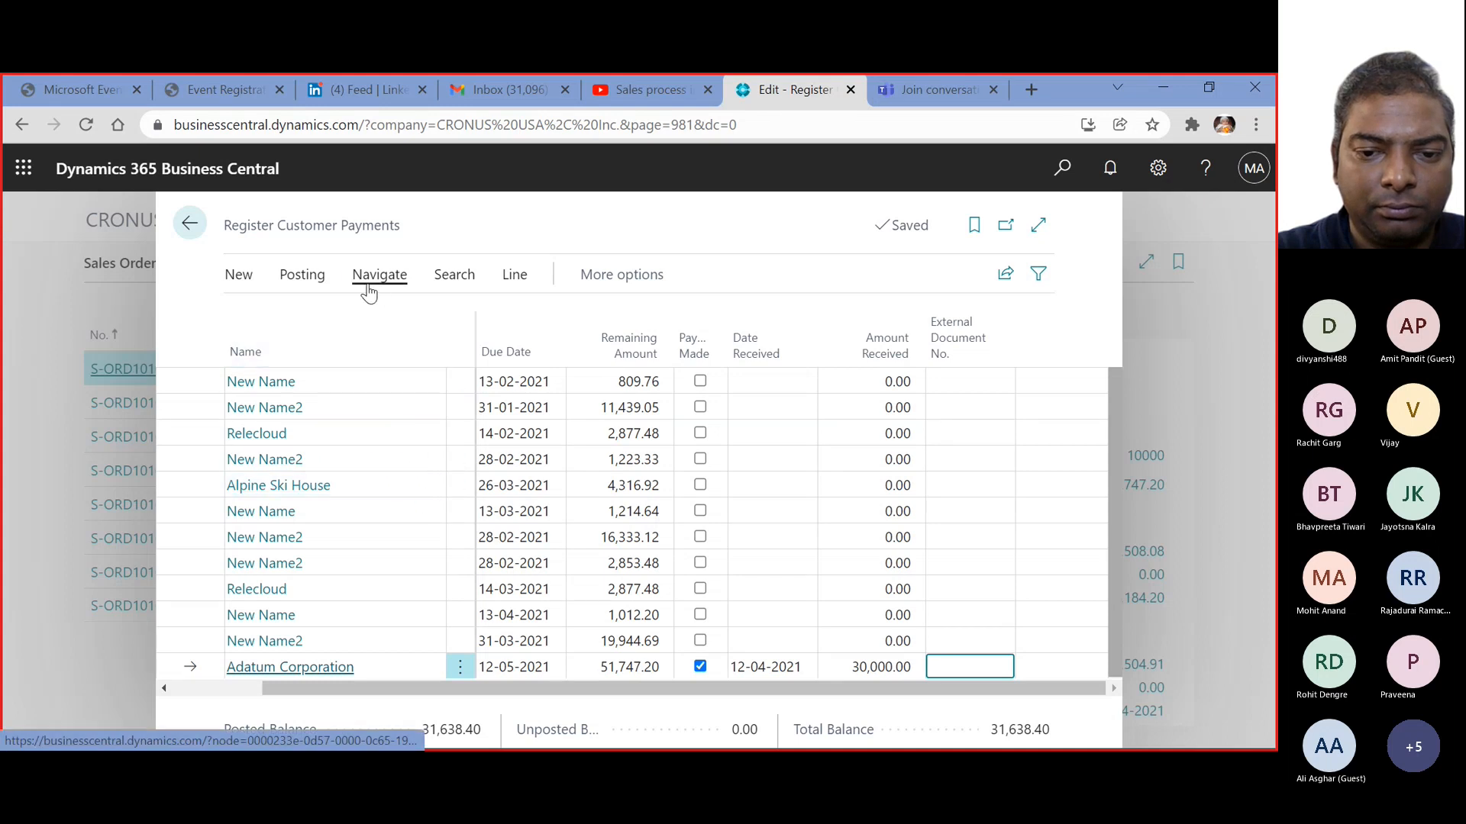
Post Adatum Corporation's marked customer payment and return to the sales orders list
{"action": "left_click", "coordinate": [303, 276]}
{"action": "left_click", "coordinate": [298, 316]}
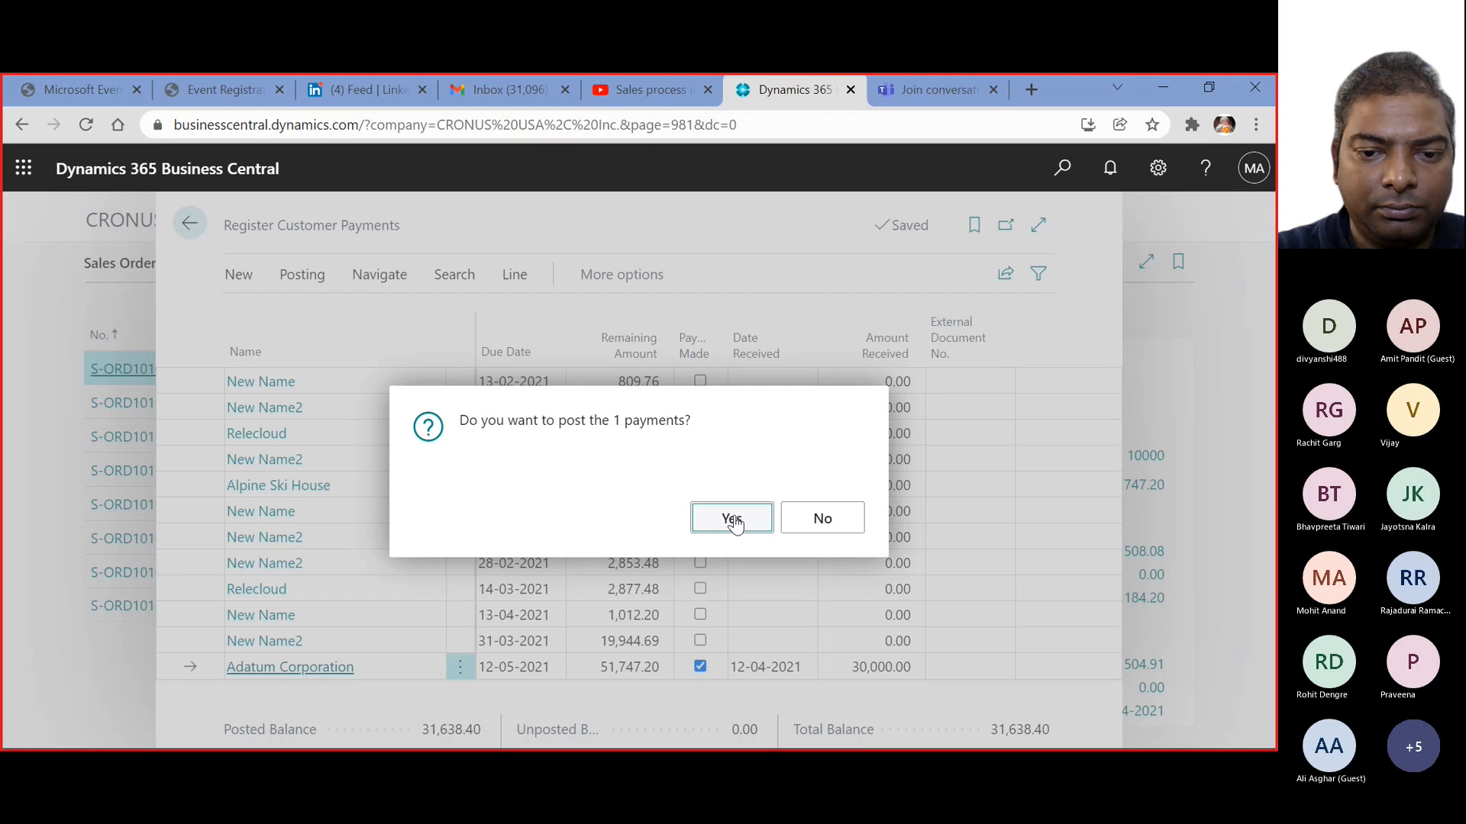
{"action": "left_click", "coordinate": [733, 520]}
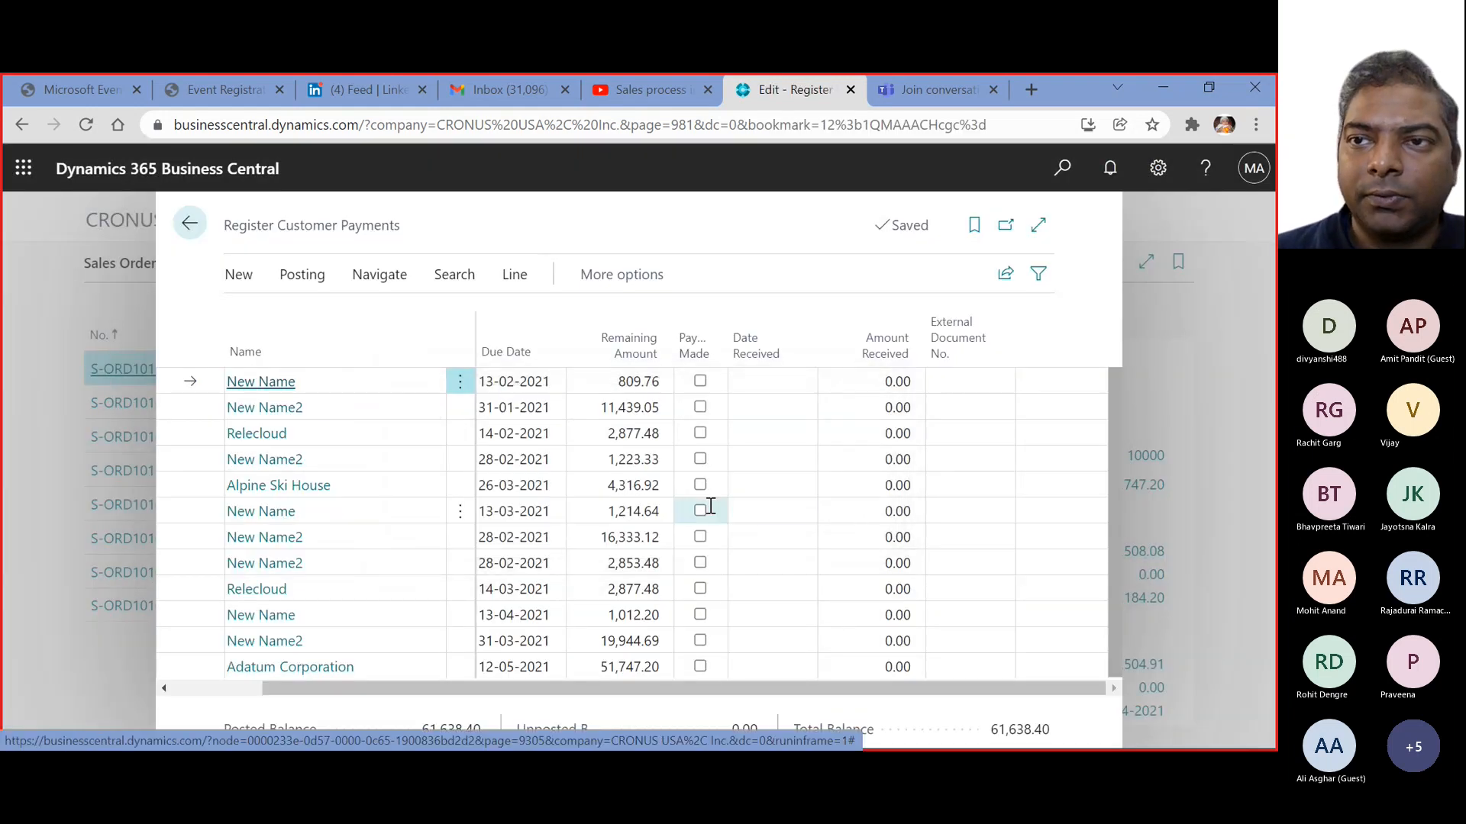
{"action": "left_click", "coordinate": [184, 231]}
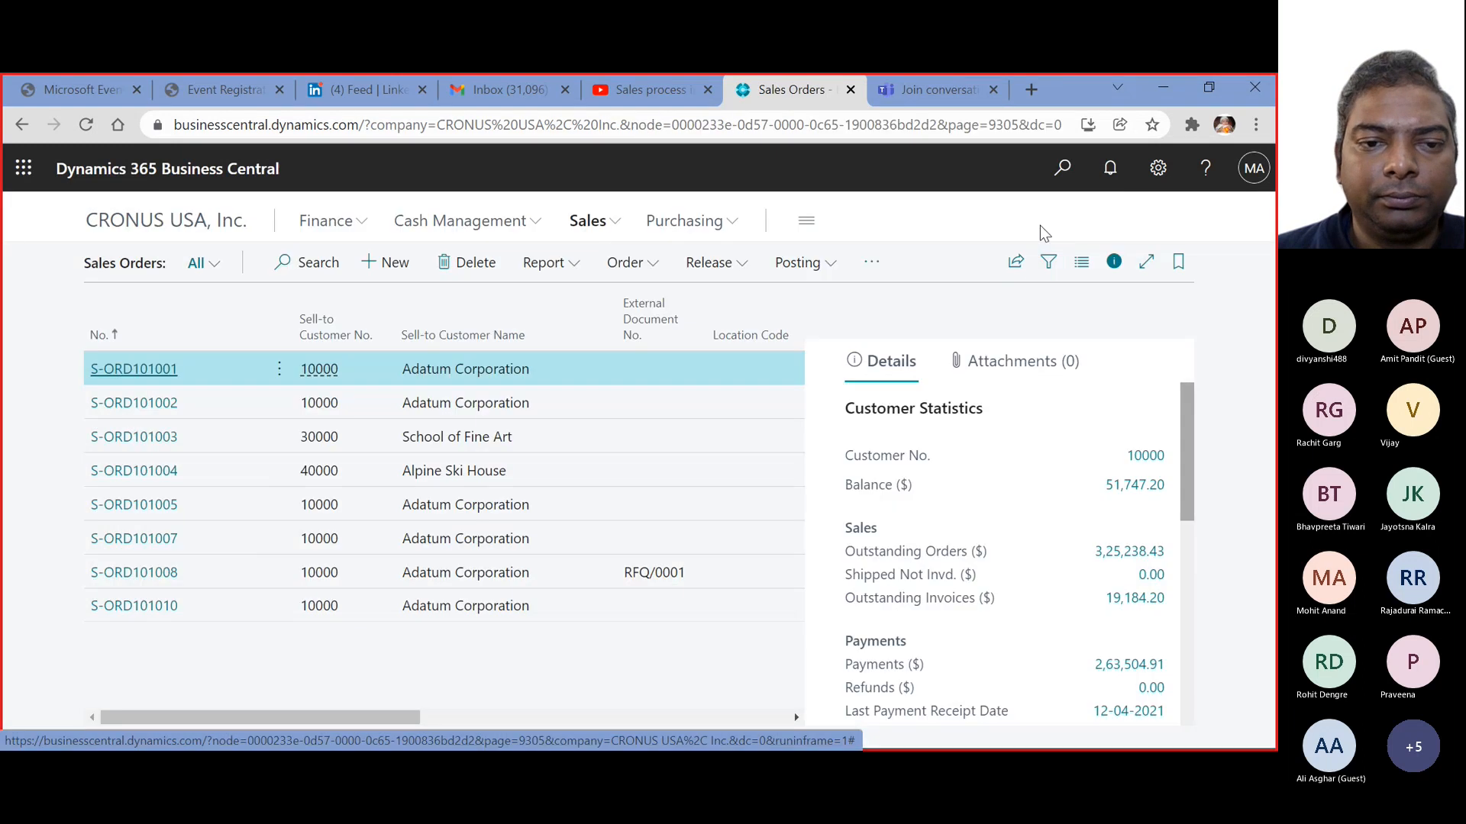
Open Adatum Corporation's customer card from the customer list and expand its General details
{"action": "left_click", "coordinate": [417, 223]}
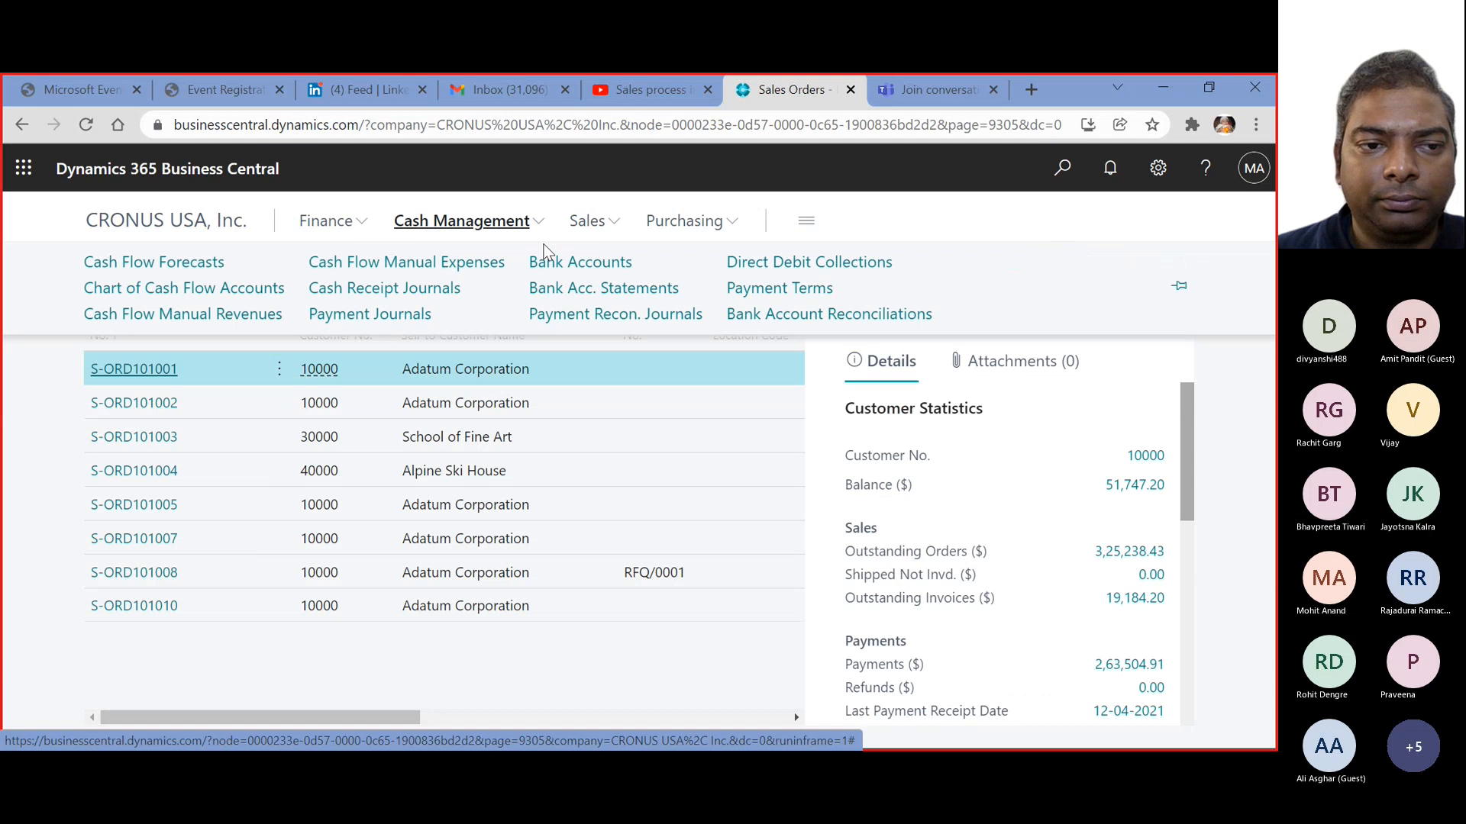
{"action": "left_click", "coordinate": [588, 222]}
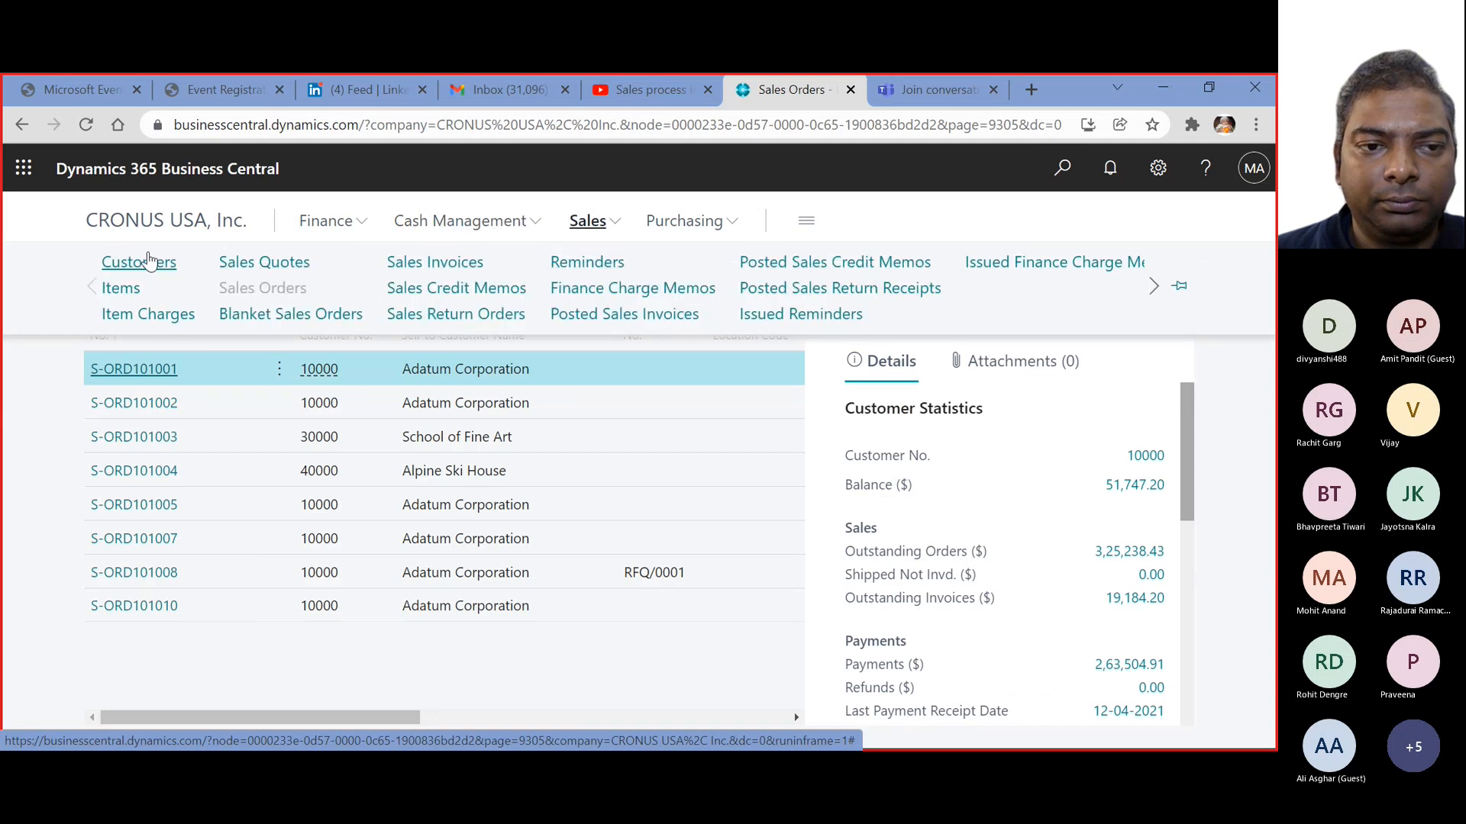
{"action": "left_click", "coordinate": [151, 261]}
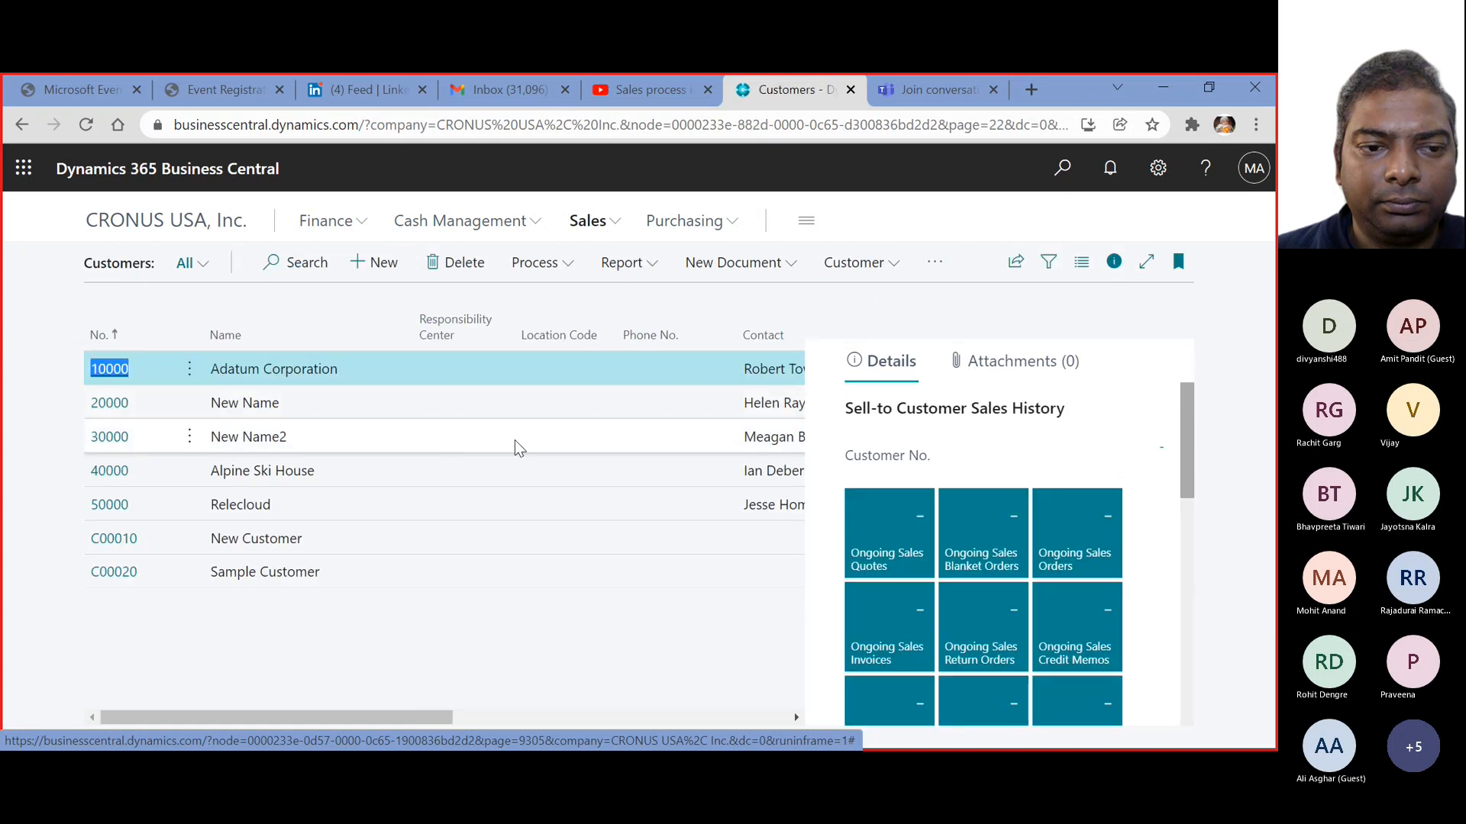
{"action": "left_click", "coordinate": [103, 374]}
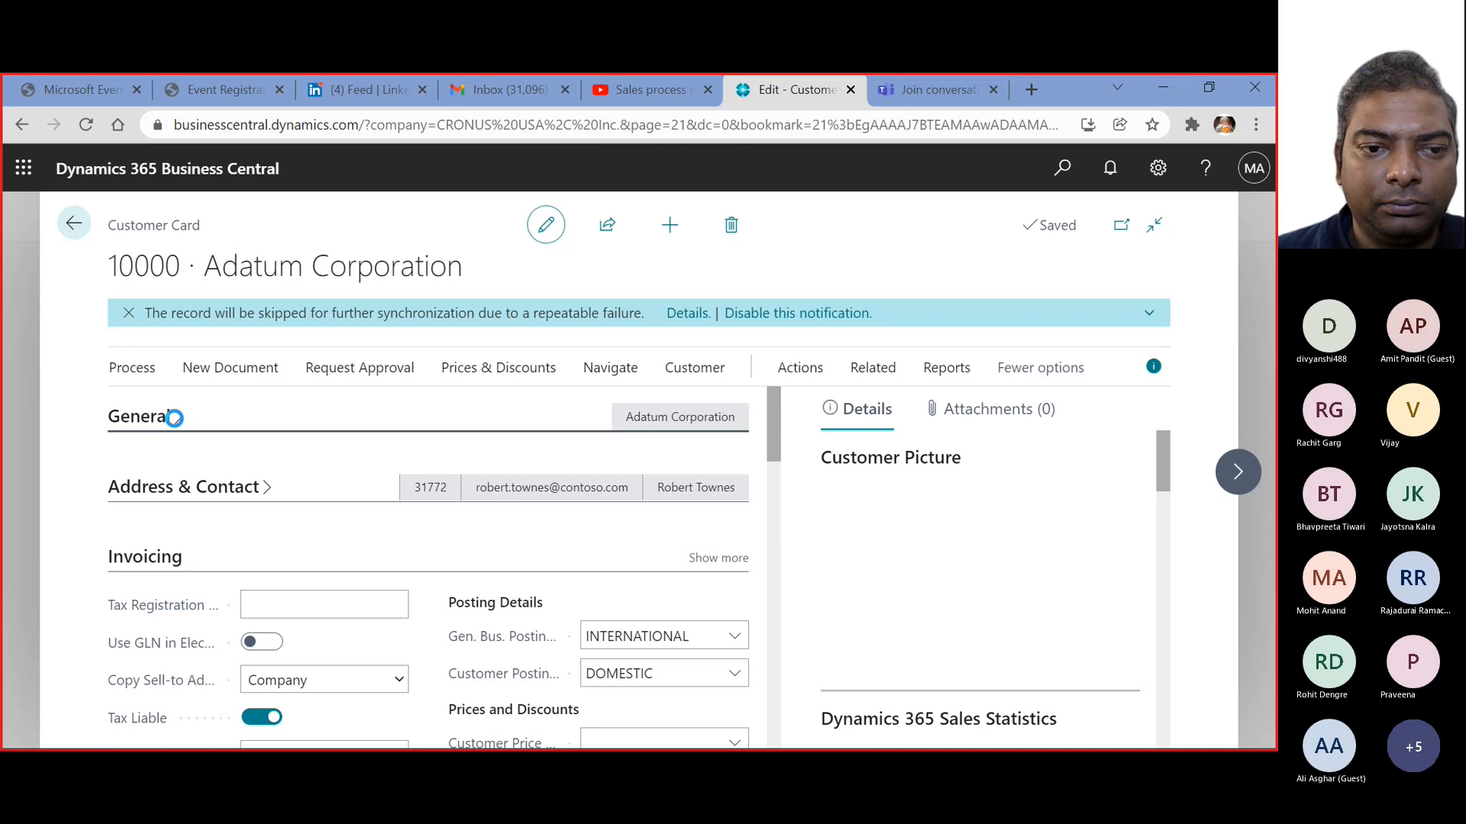
{"action": "left_click", "coordinate": [169, 417]}
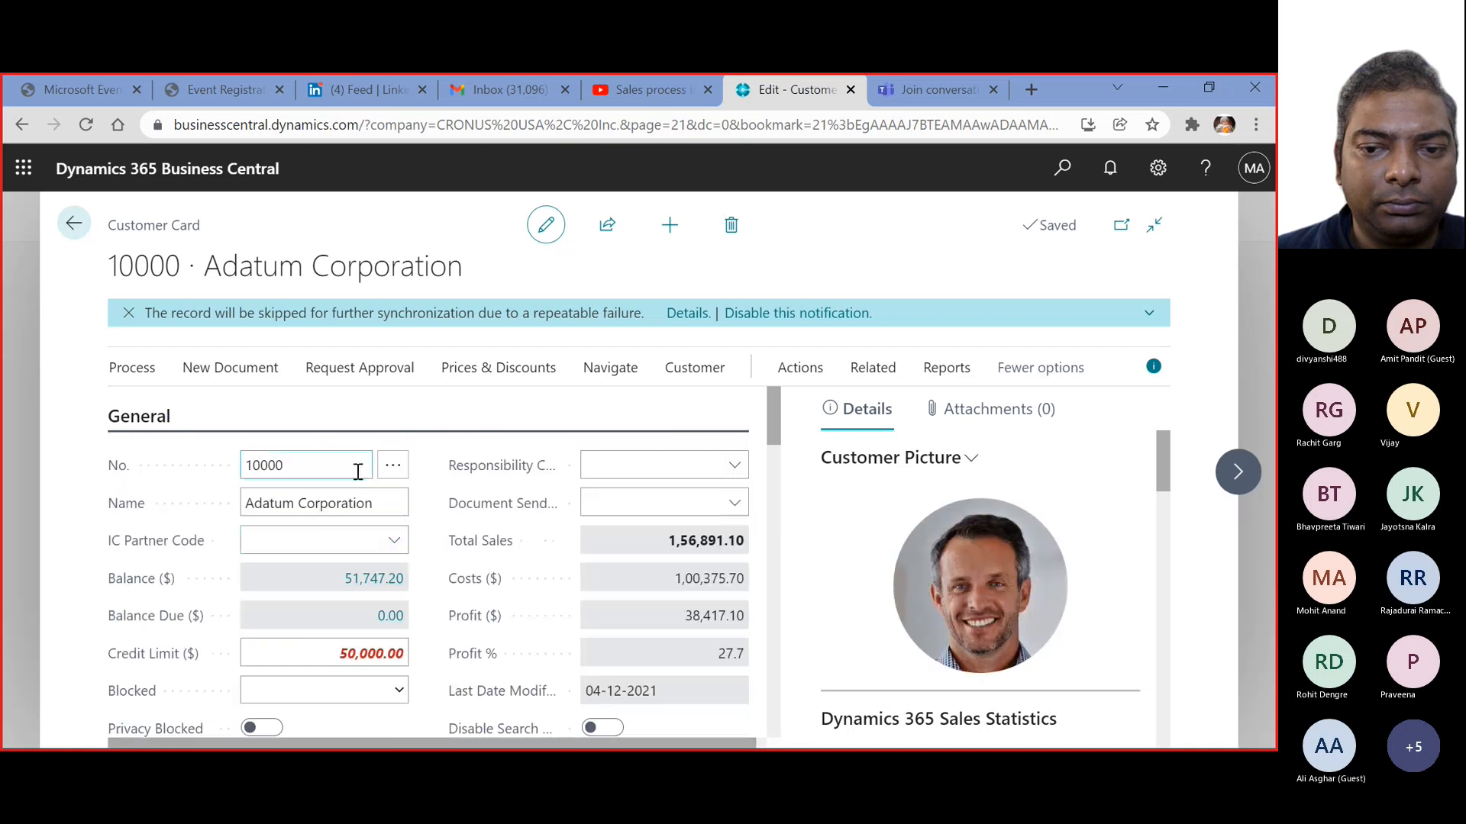
Examine the ledger entries behind Adatum Corporation's balance and the detailed entries behind the invoice's remaining amount, and return to the customer list
{"action": "left_click", "coordinate": [369, 580]}
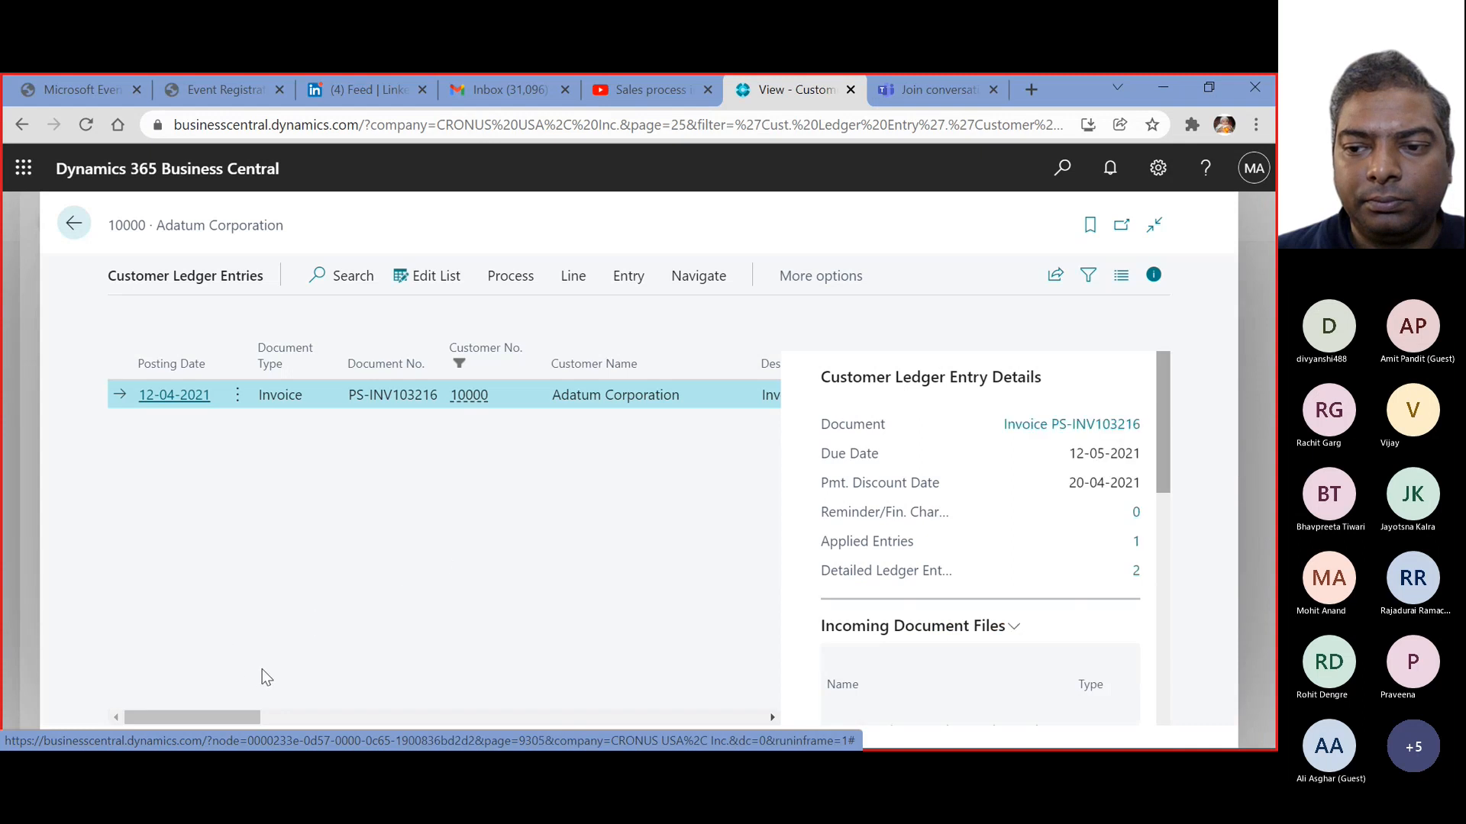
{"action": "left_click_drag", "start_coordinate": [234, 718], "coordinate": [437, 727]}
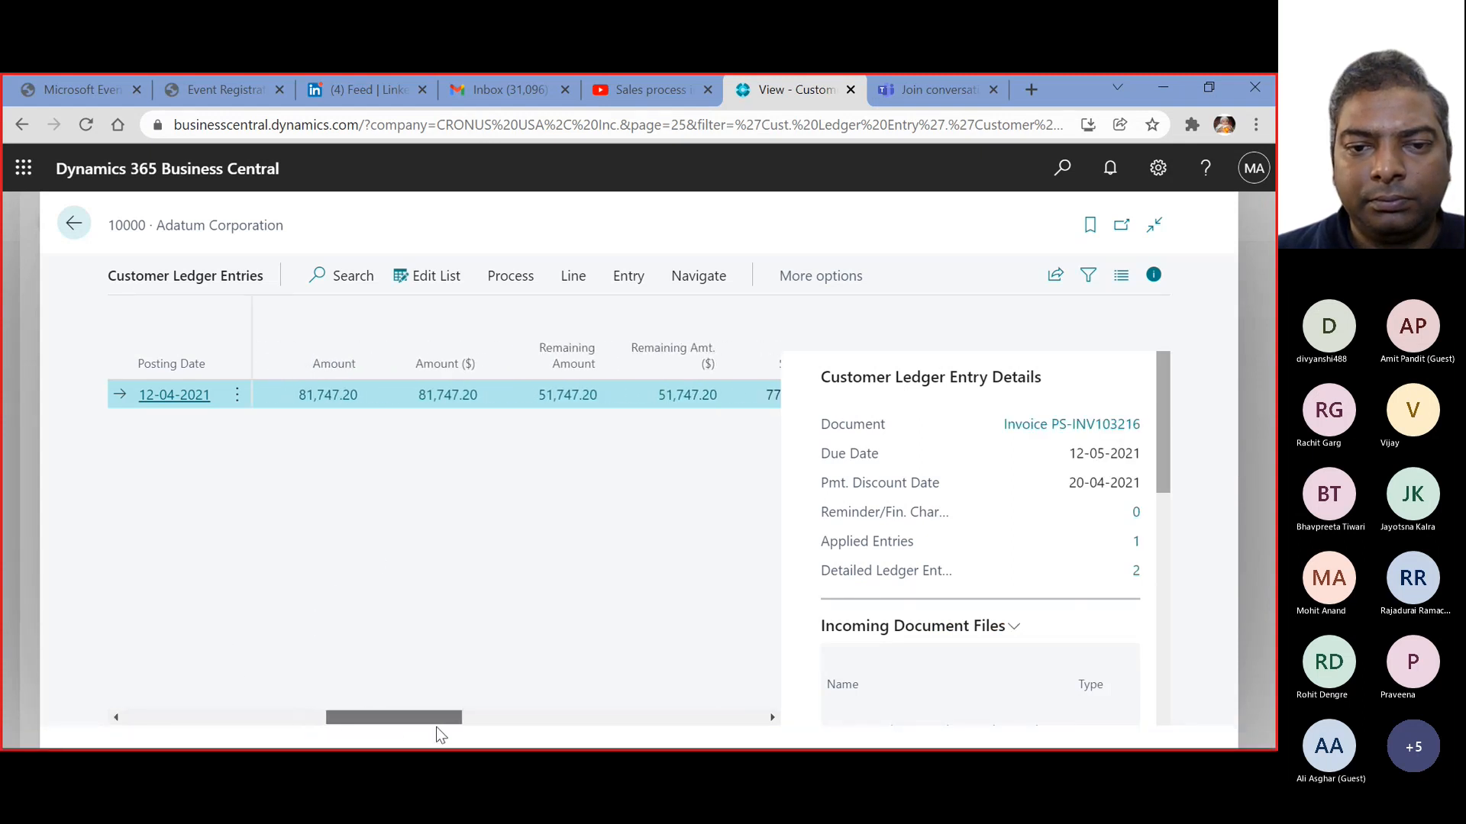
{"action": "left_click", "coordinate": [577, 397]}
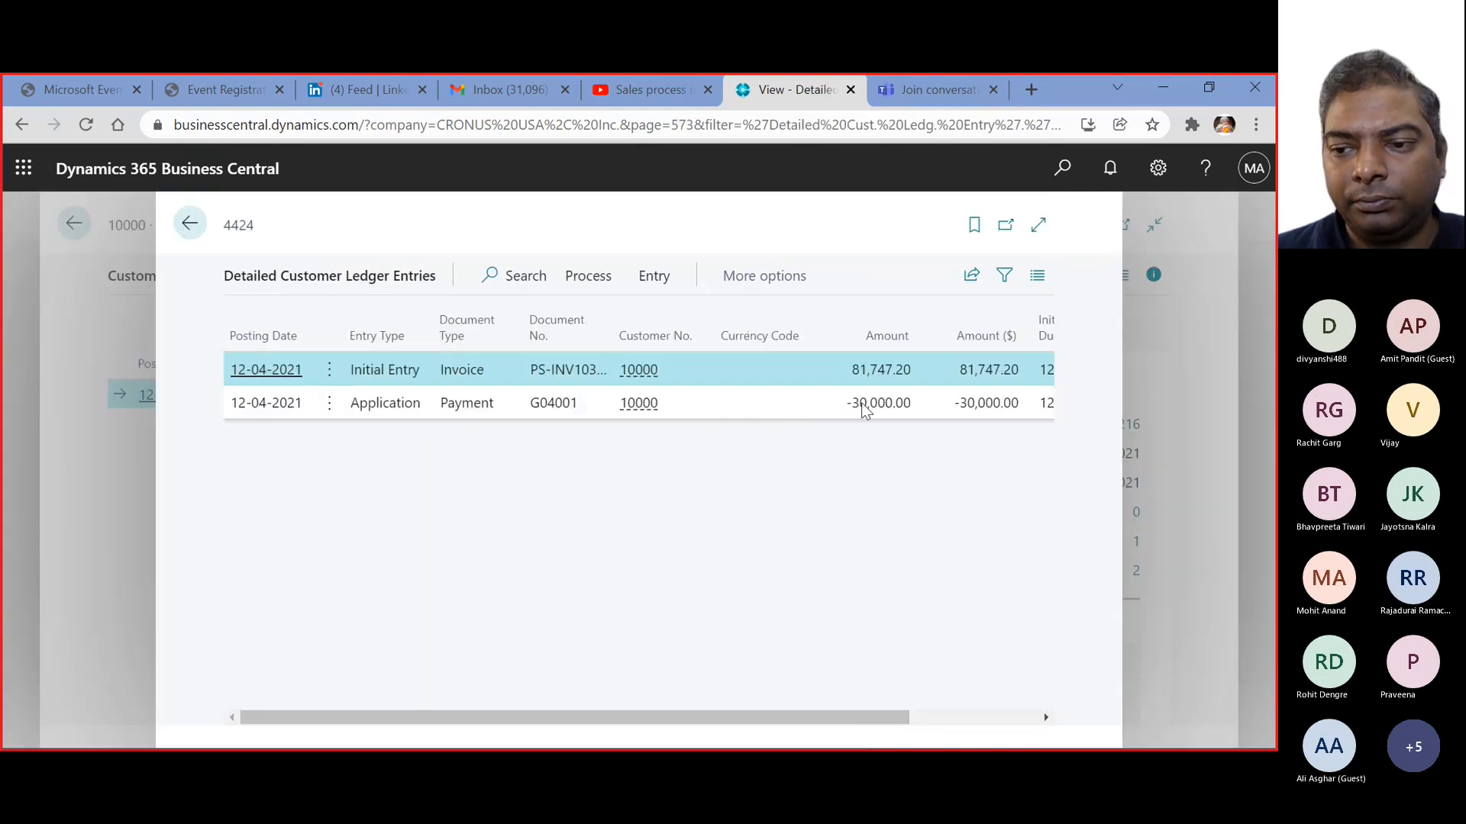
{"action": "left_click", "coordinate": [860, 410]}
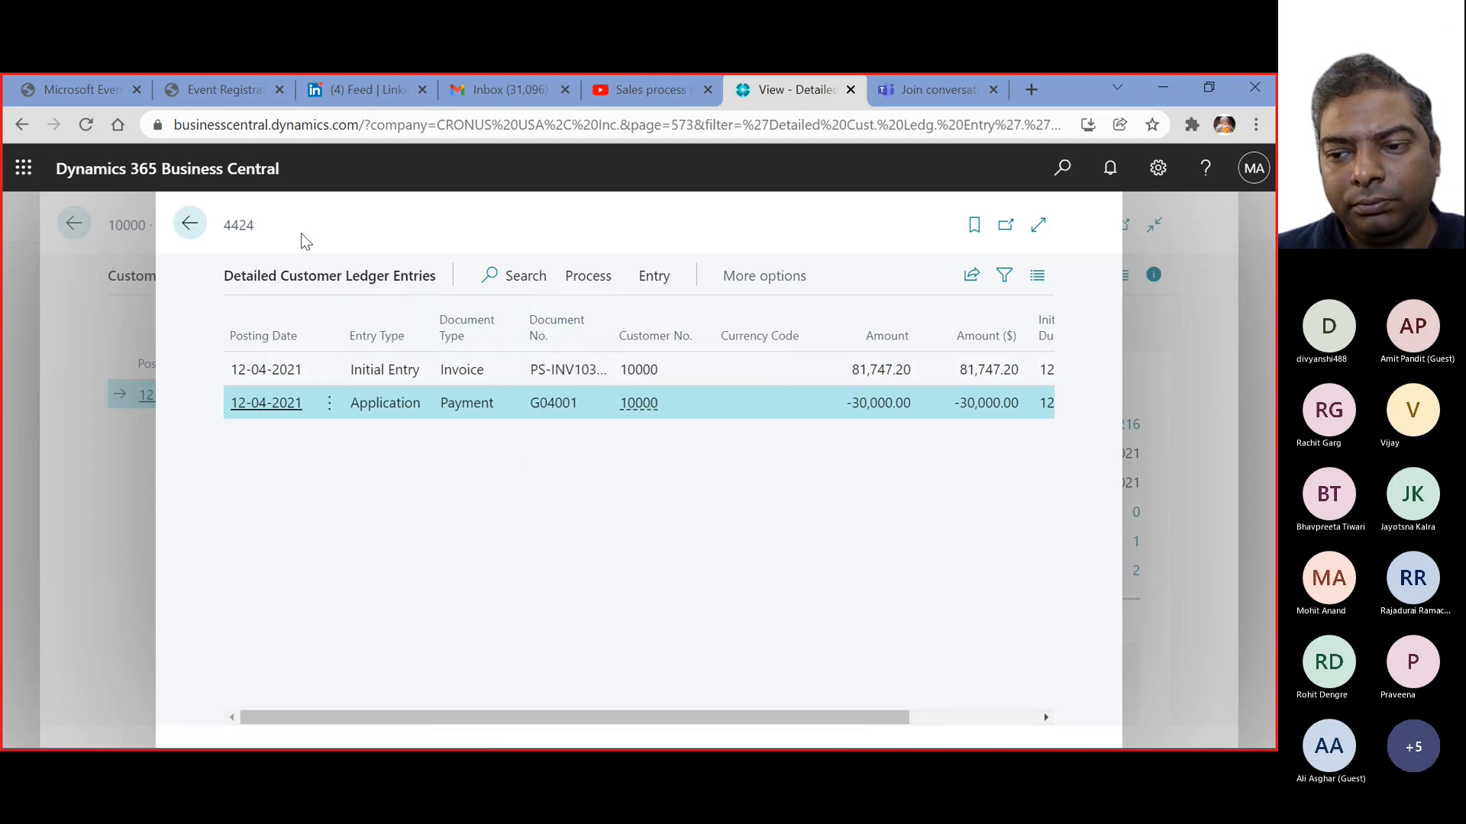
{"action": "left_click", "coordinate": [188, 230]}
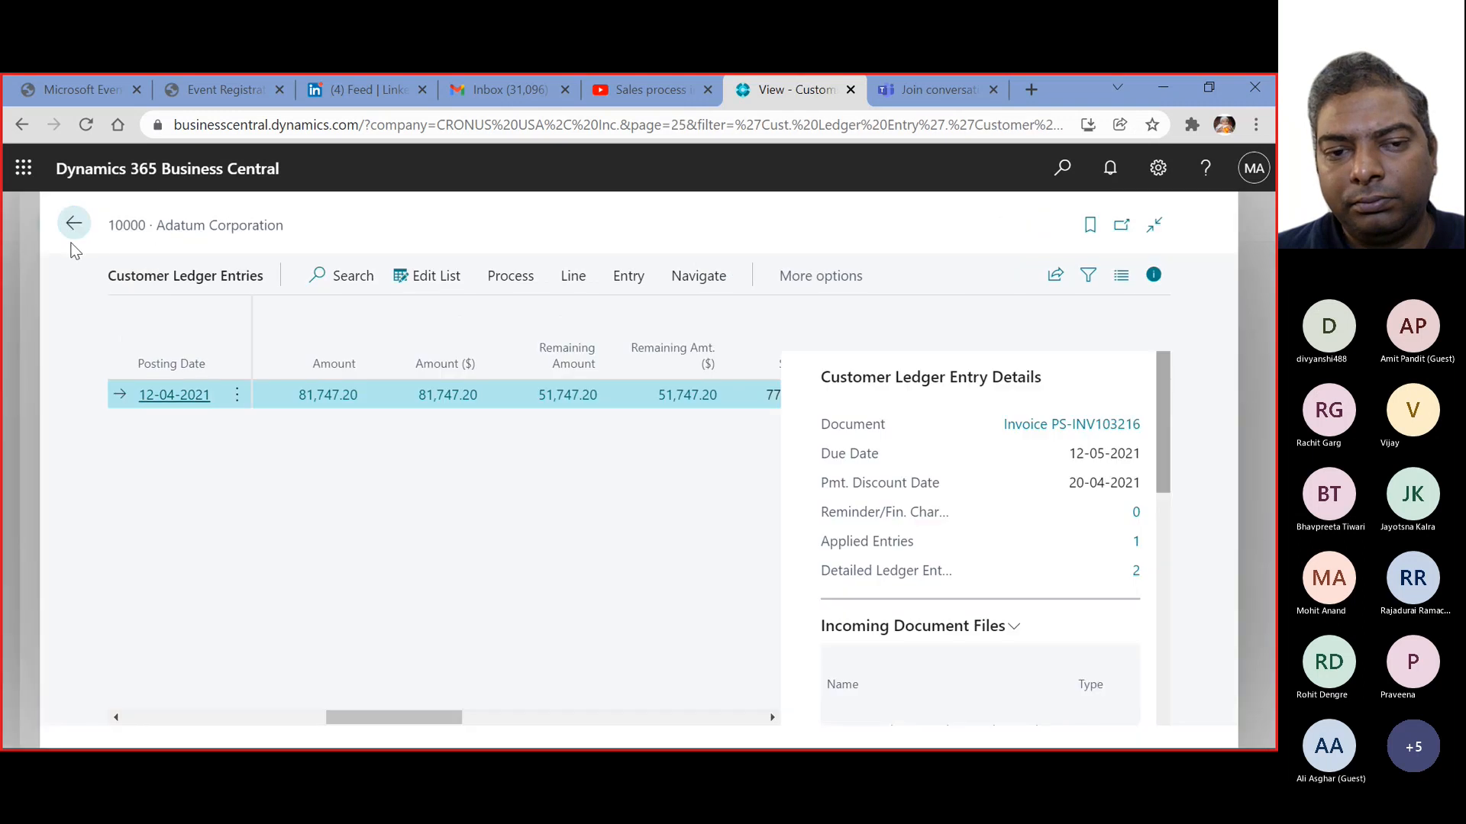
{"action": "left_click", "coordinate": [74, 230]}
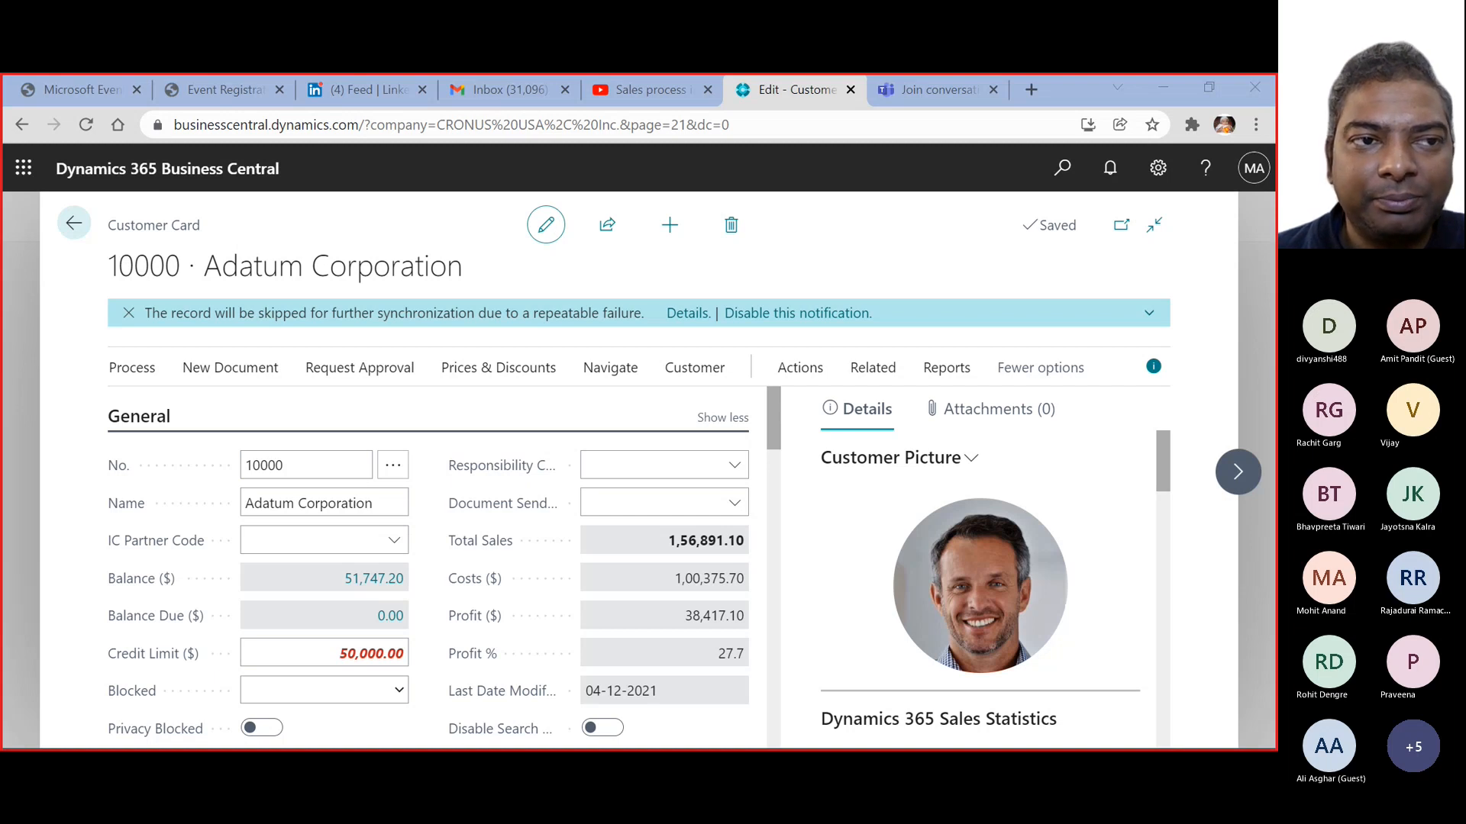
{"action": "left_click", "coordinate": [74, 223]}
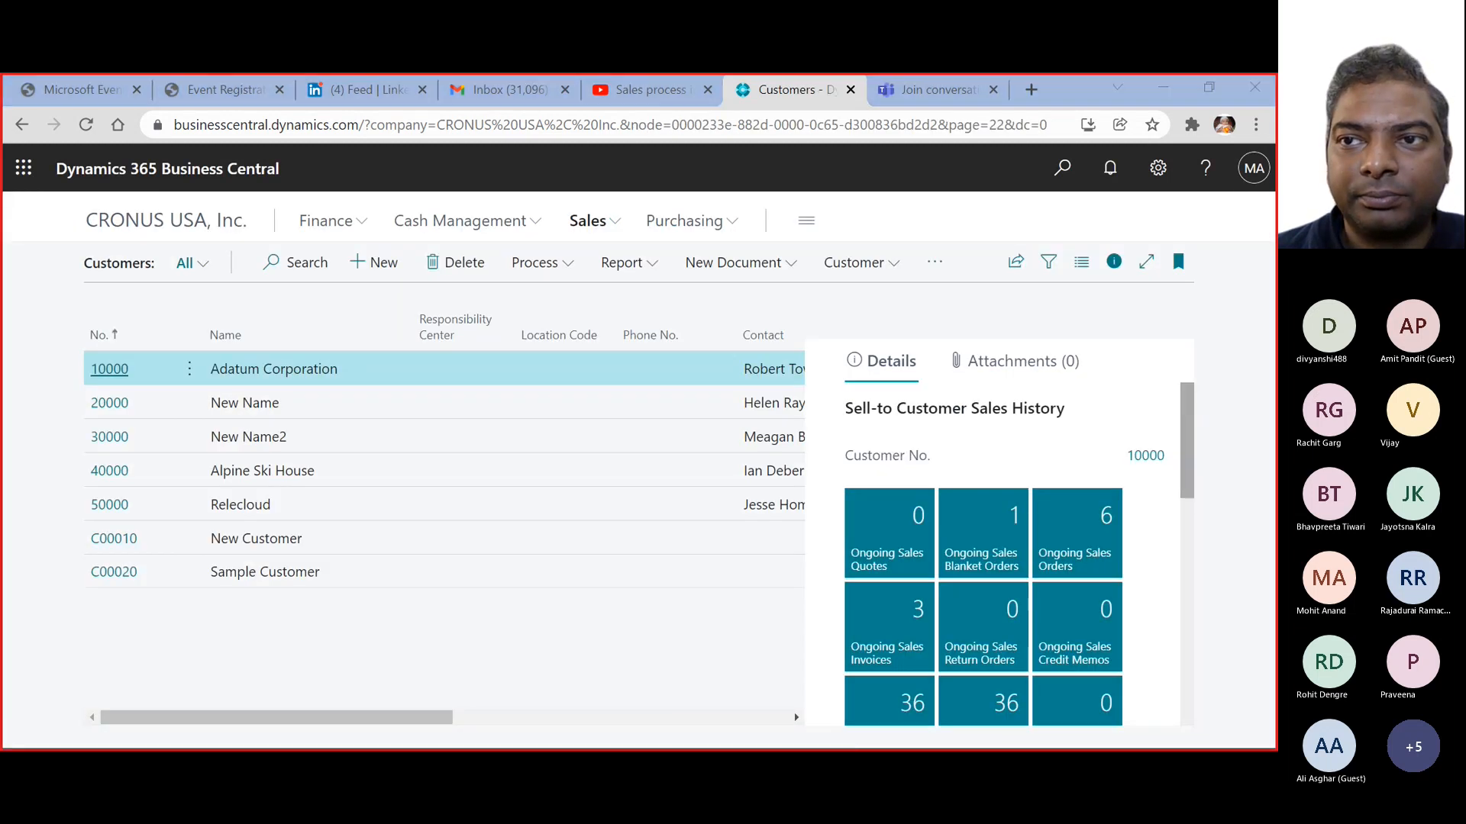